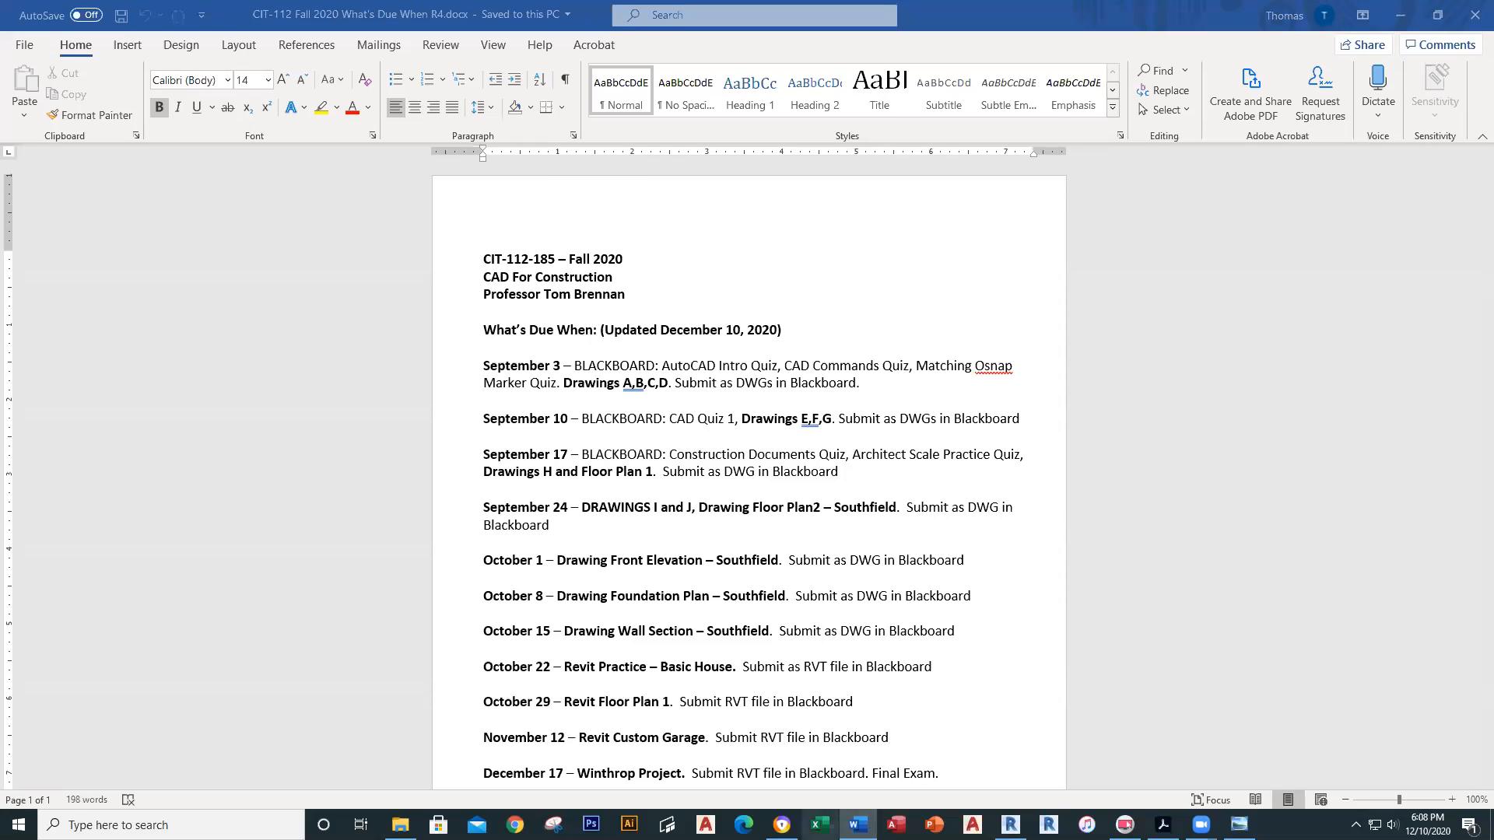
- Switch to the web browser and open the Monroe Community College Employees page in a new tab
left_click(782, 825)
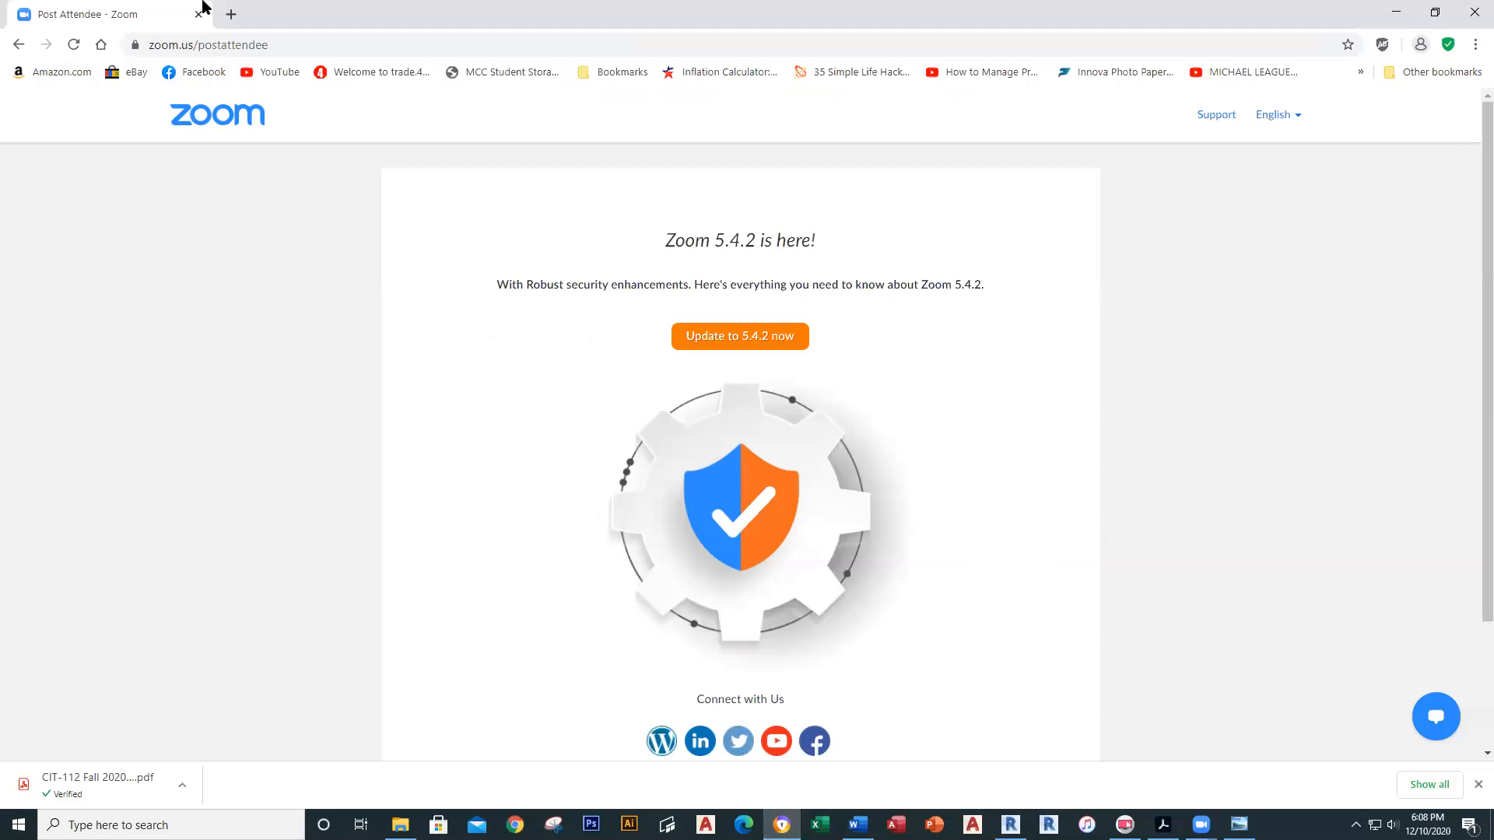
left_click(231, 14)
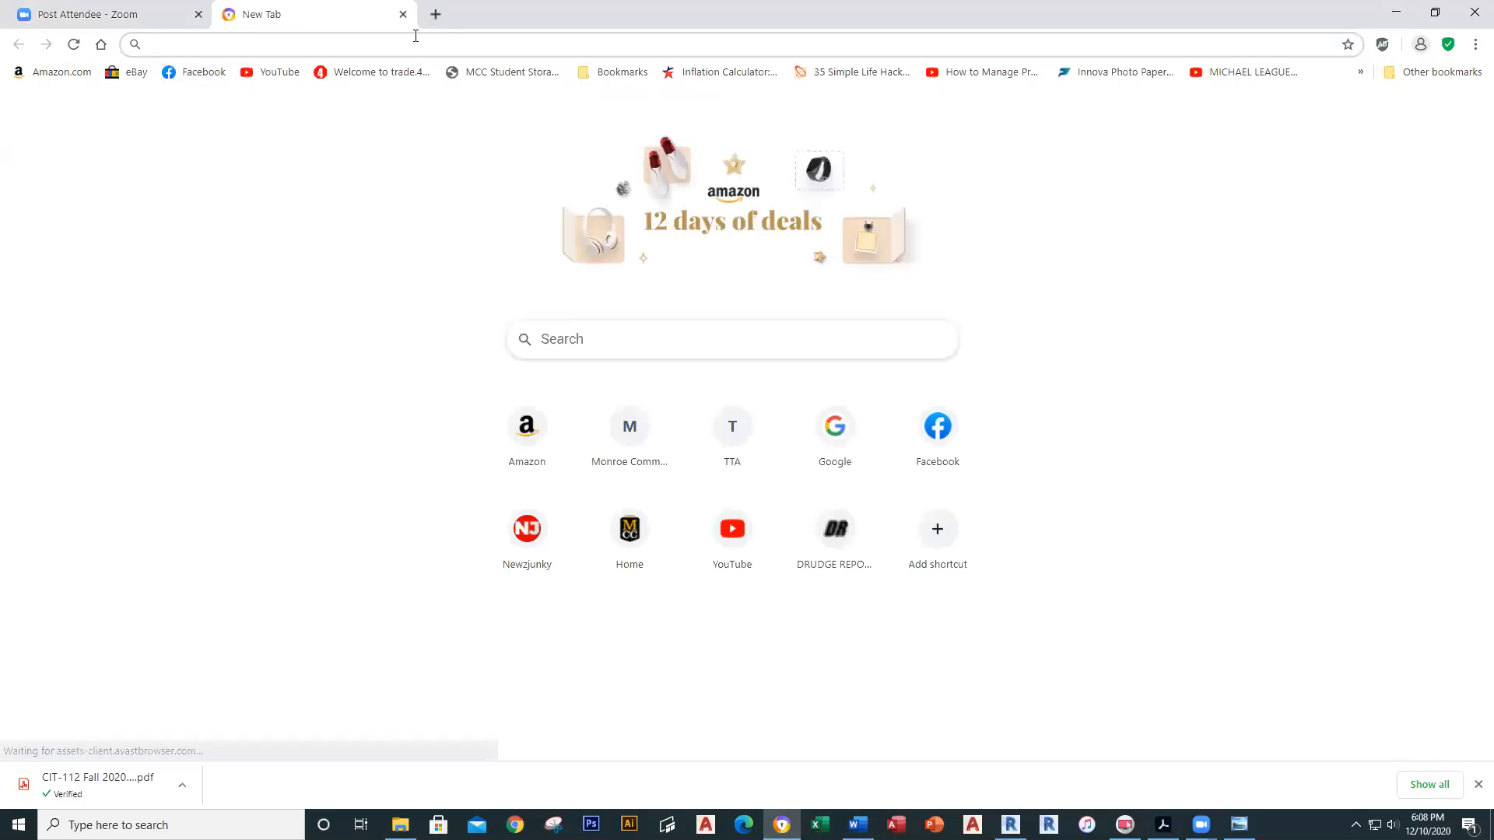
left_click(640, 537)
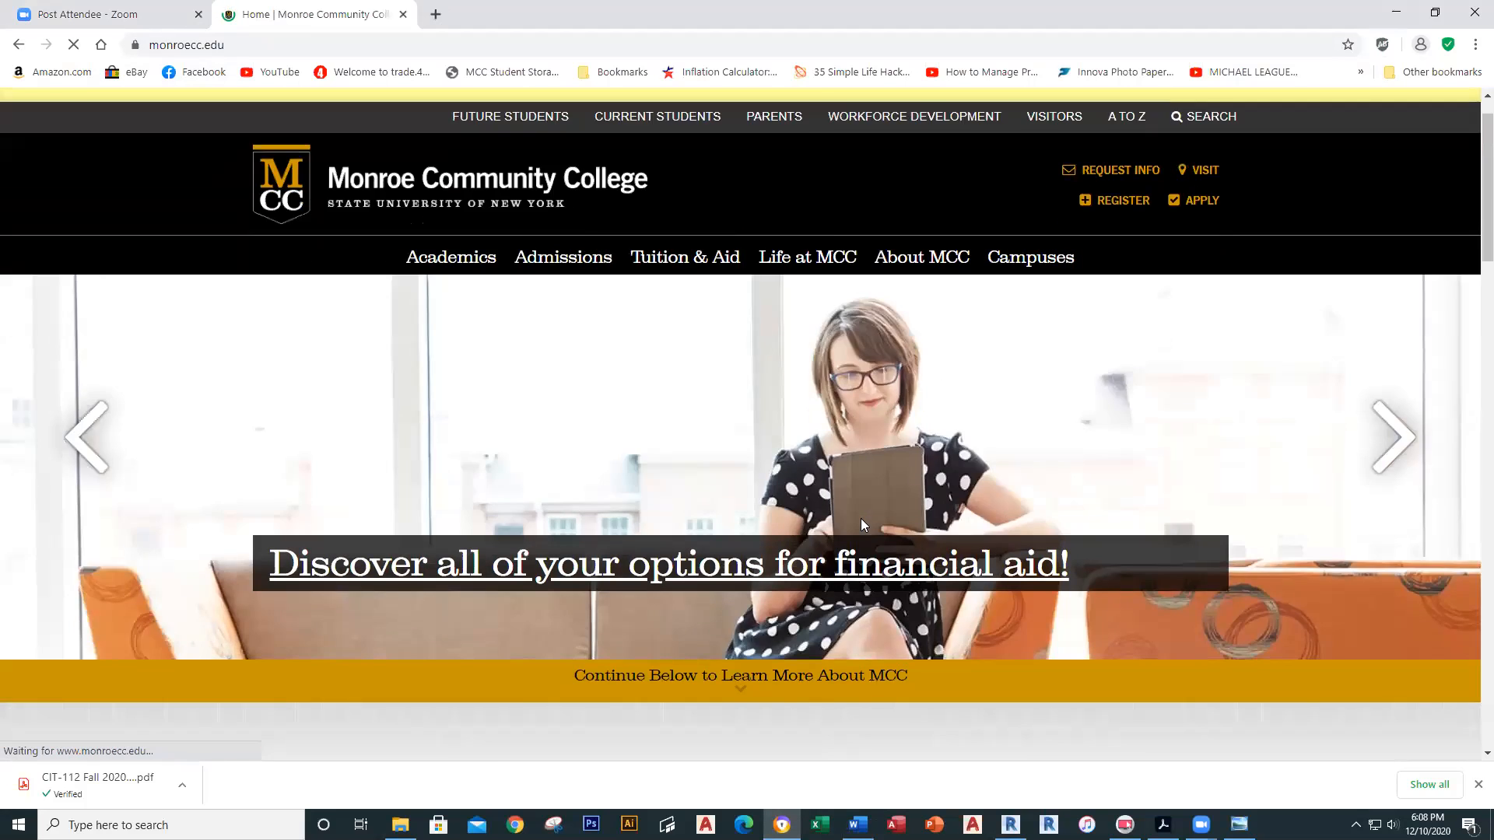
scroll(860, 519, "down", 10)
scroll(861, 534, "down", 15)
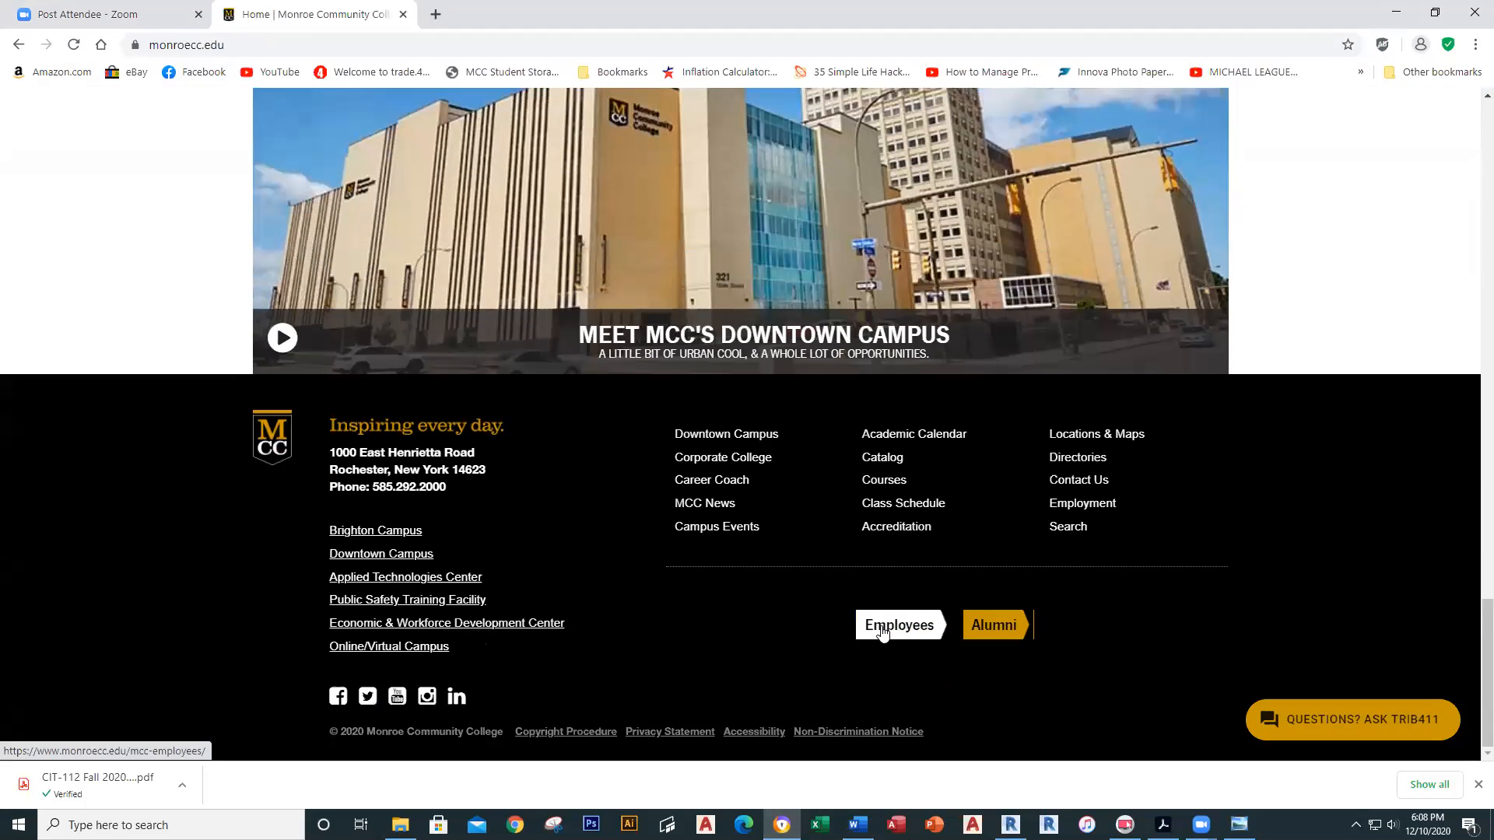
left_click(883, 630)
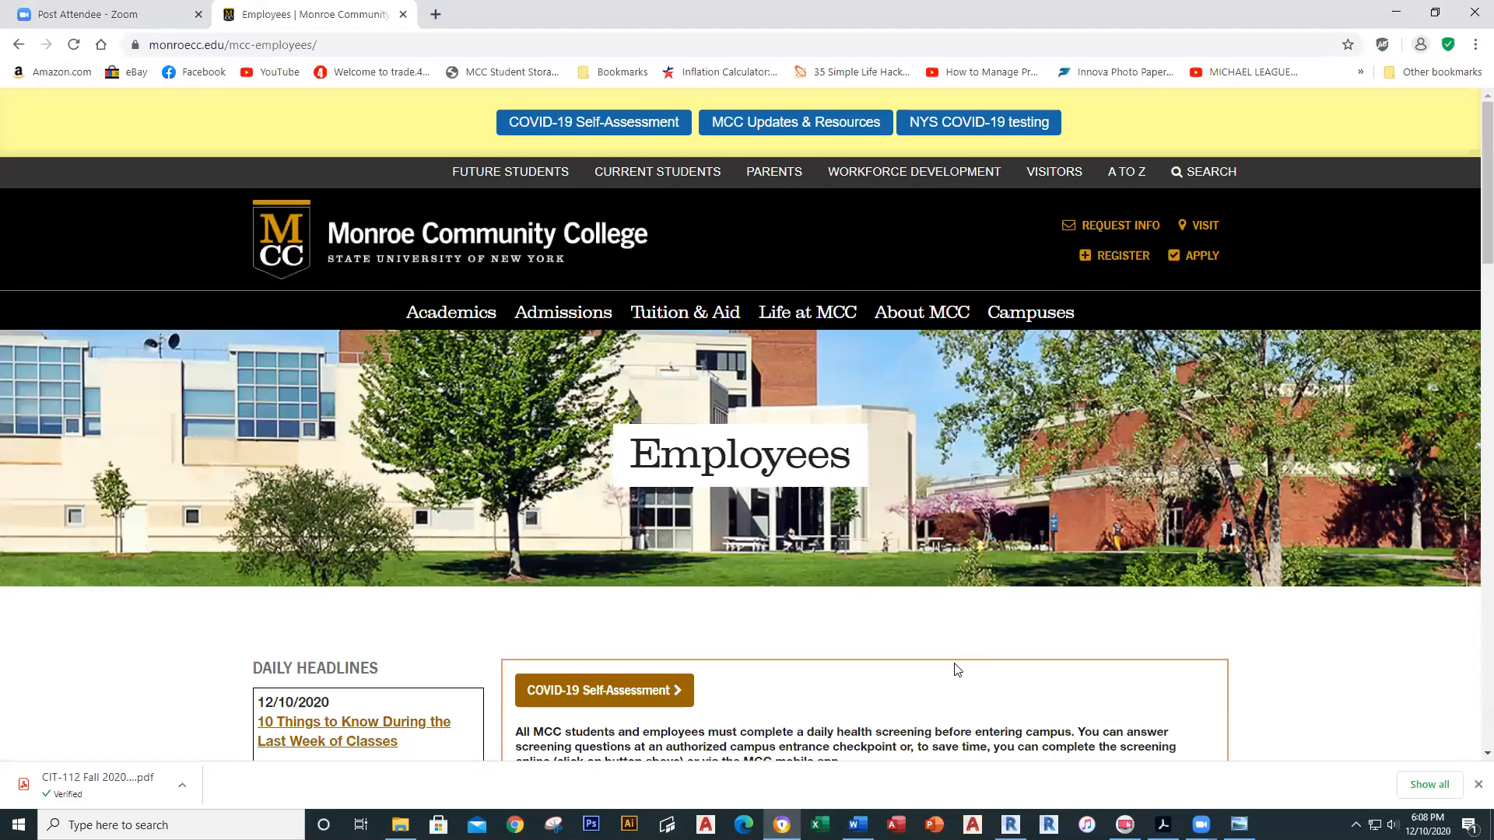
- Enter the myMCC Blackboard portal from the Employees page and open the 202090-MON-CIT-112-185 CAD for Construction course
scroll(934, 654, "down", 5)
left_click(577, 523)
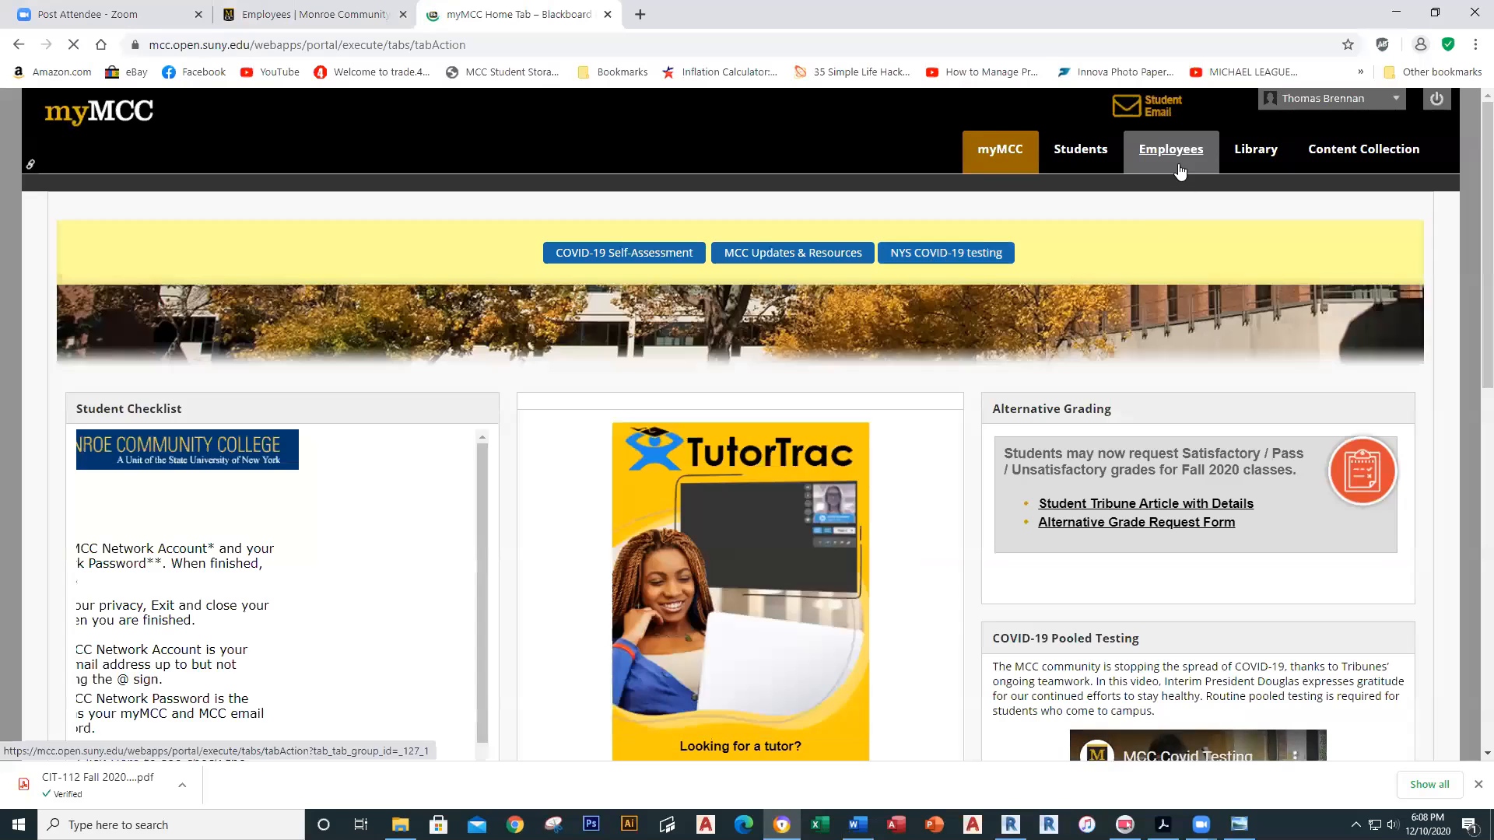
left_click(1312, 99)
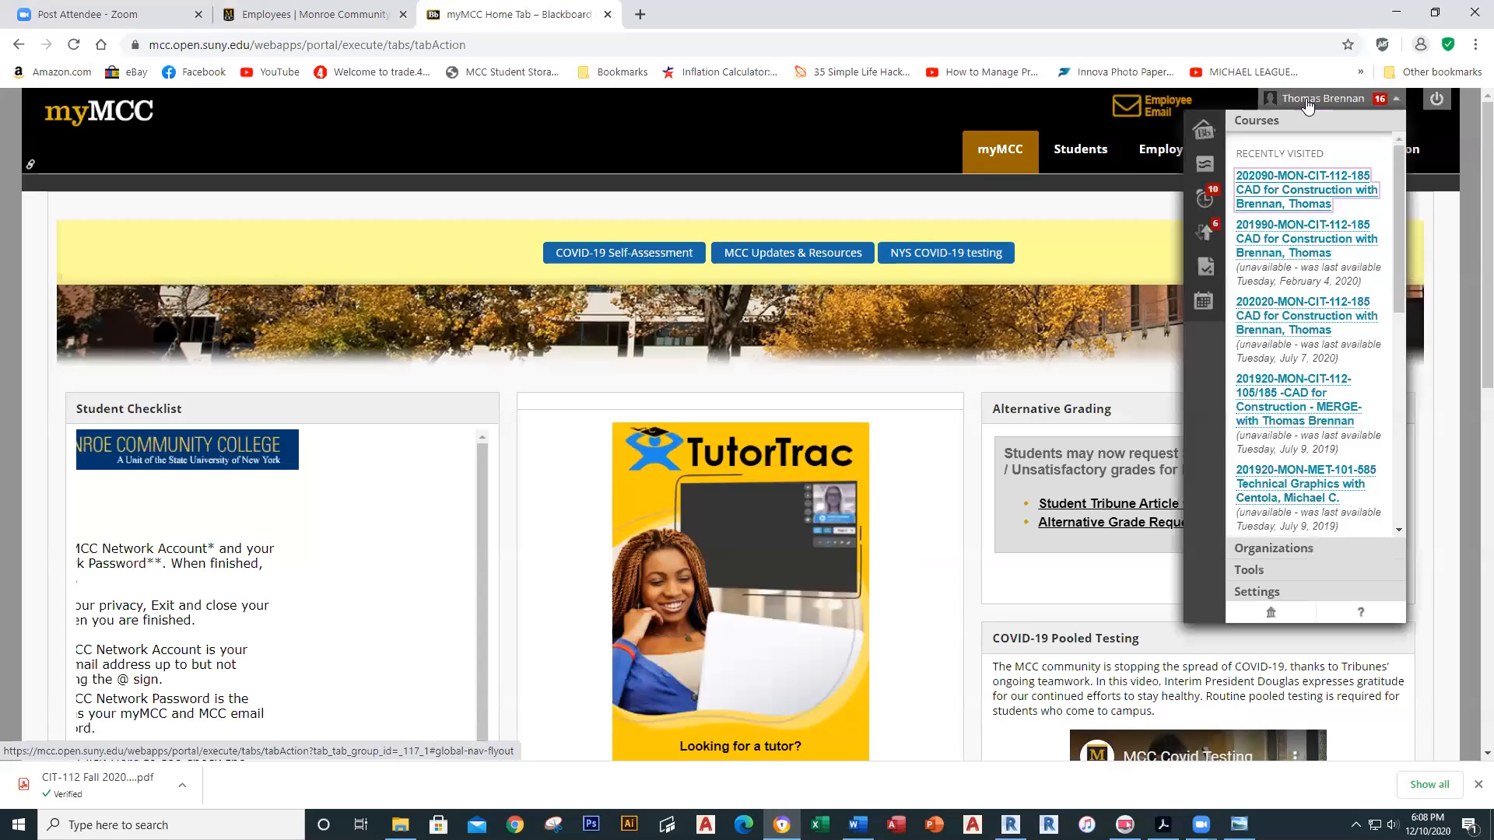
left_click(1245, 190)
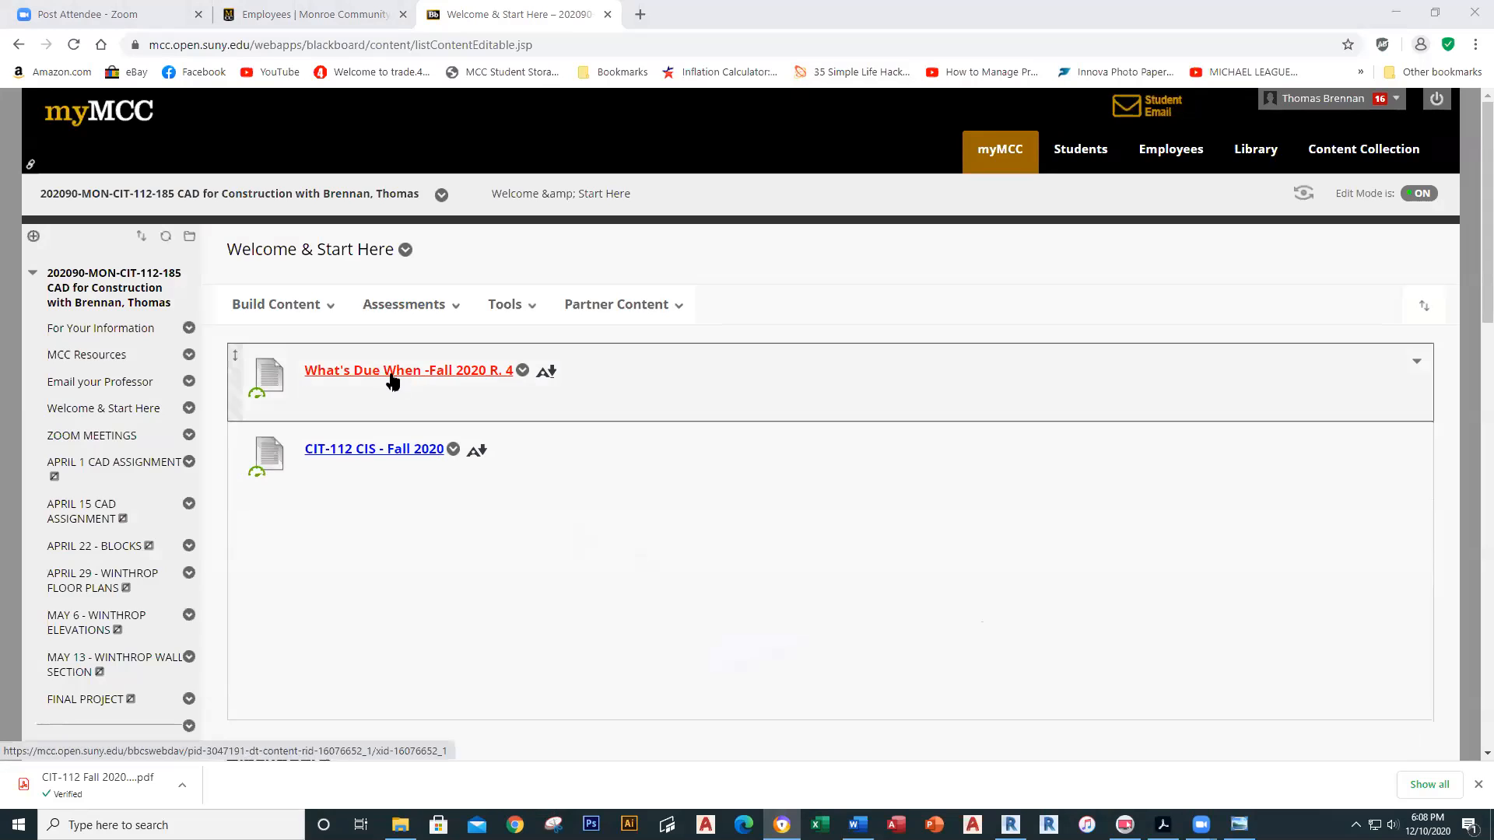
- Open the What's Due When -Fall 2020 R. 4 document and read its due dates, highlighting "Final Exam" in the December 17 entry
left_click(404, 305)
left_click(491, 370)
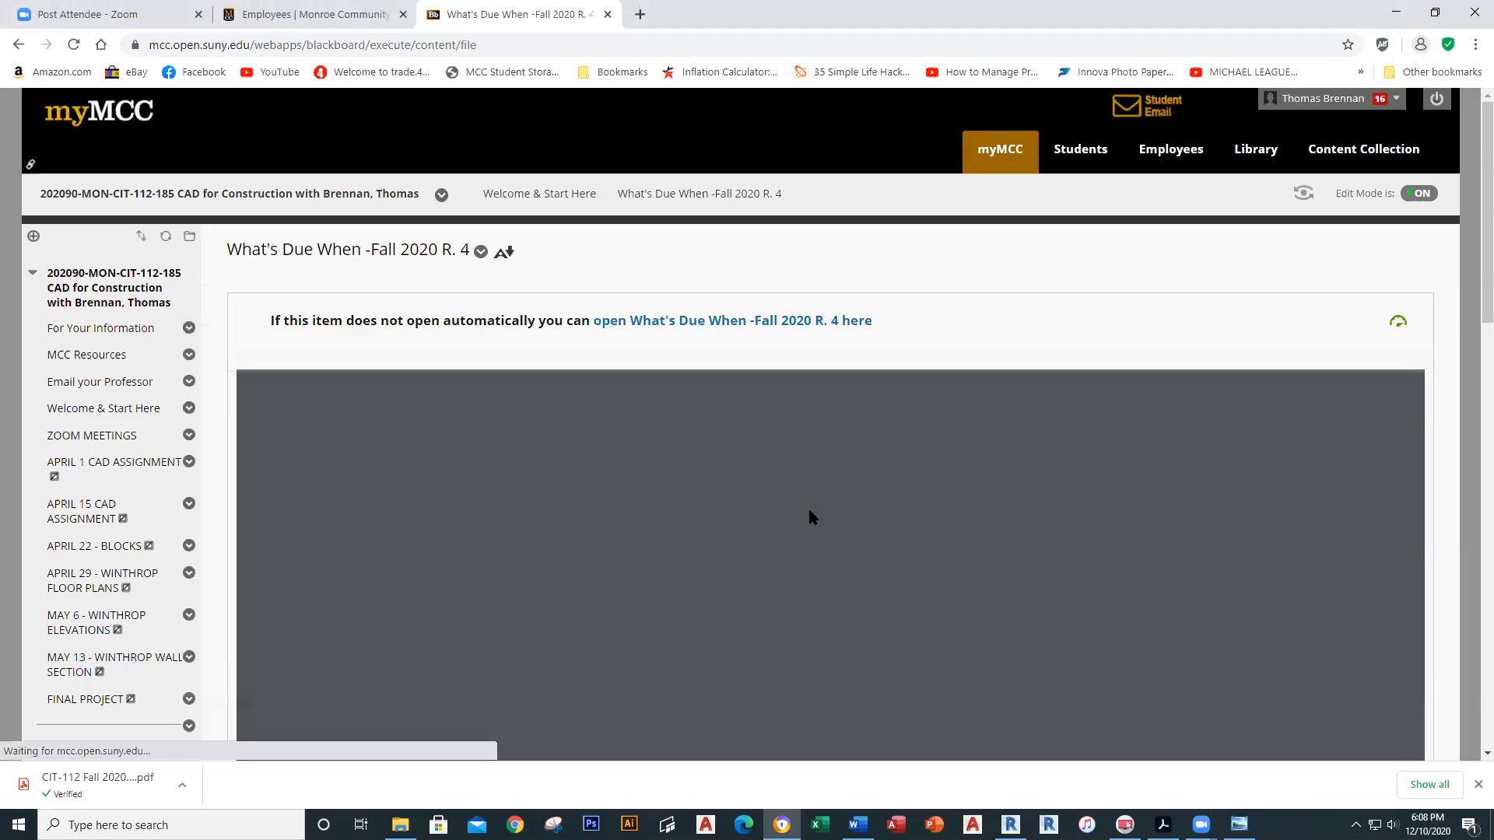
scroll(801, 592, "down", 4)
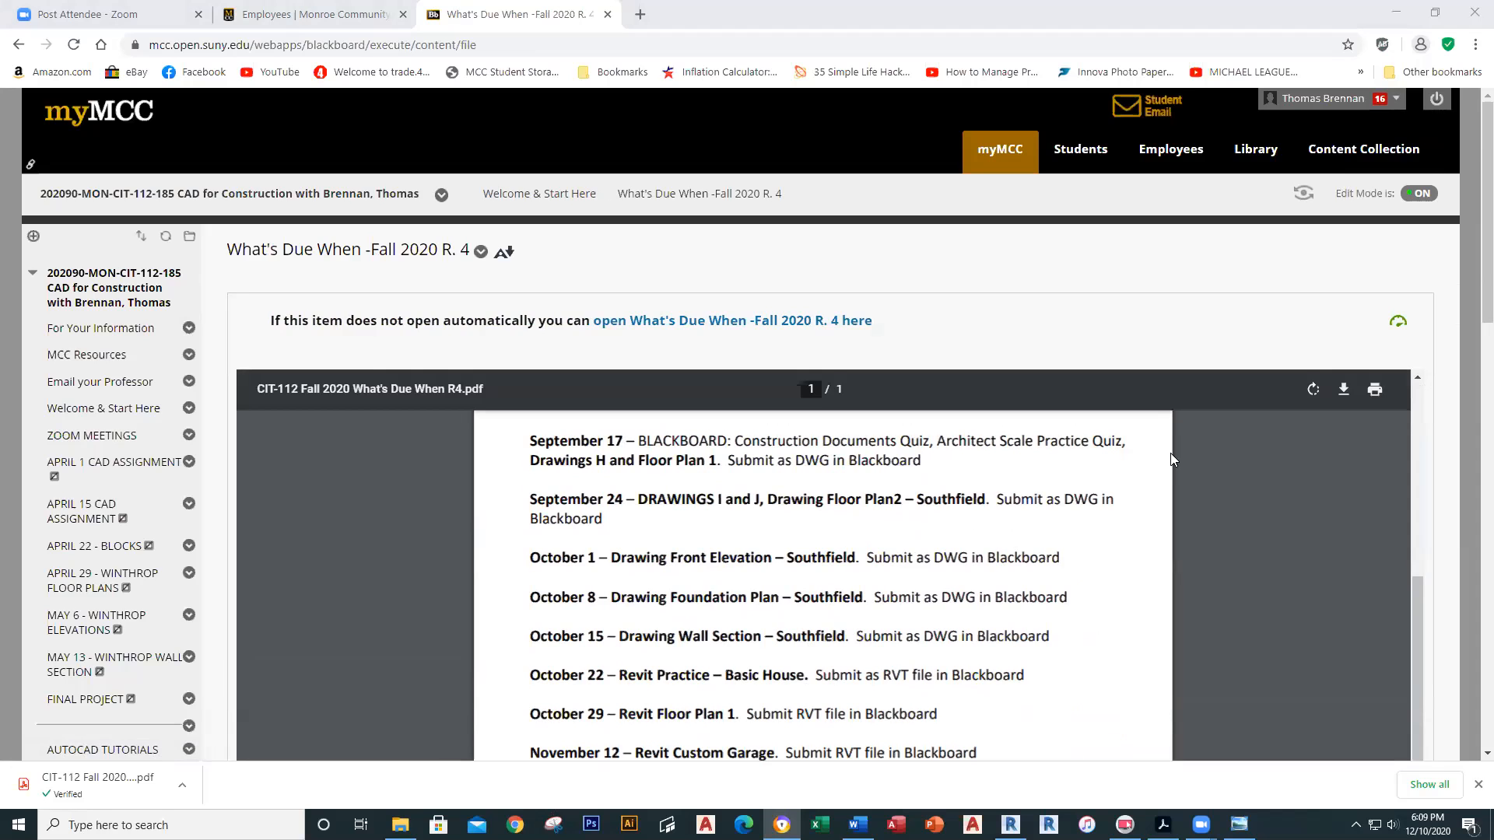
scroll(1092, 537, "down", 3)
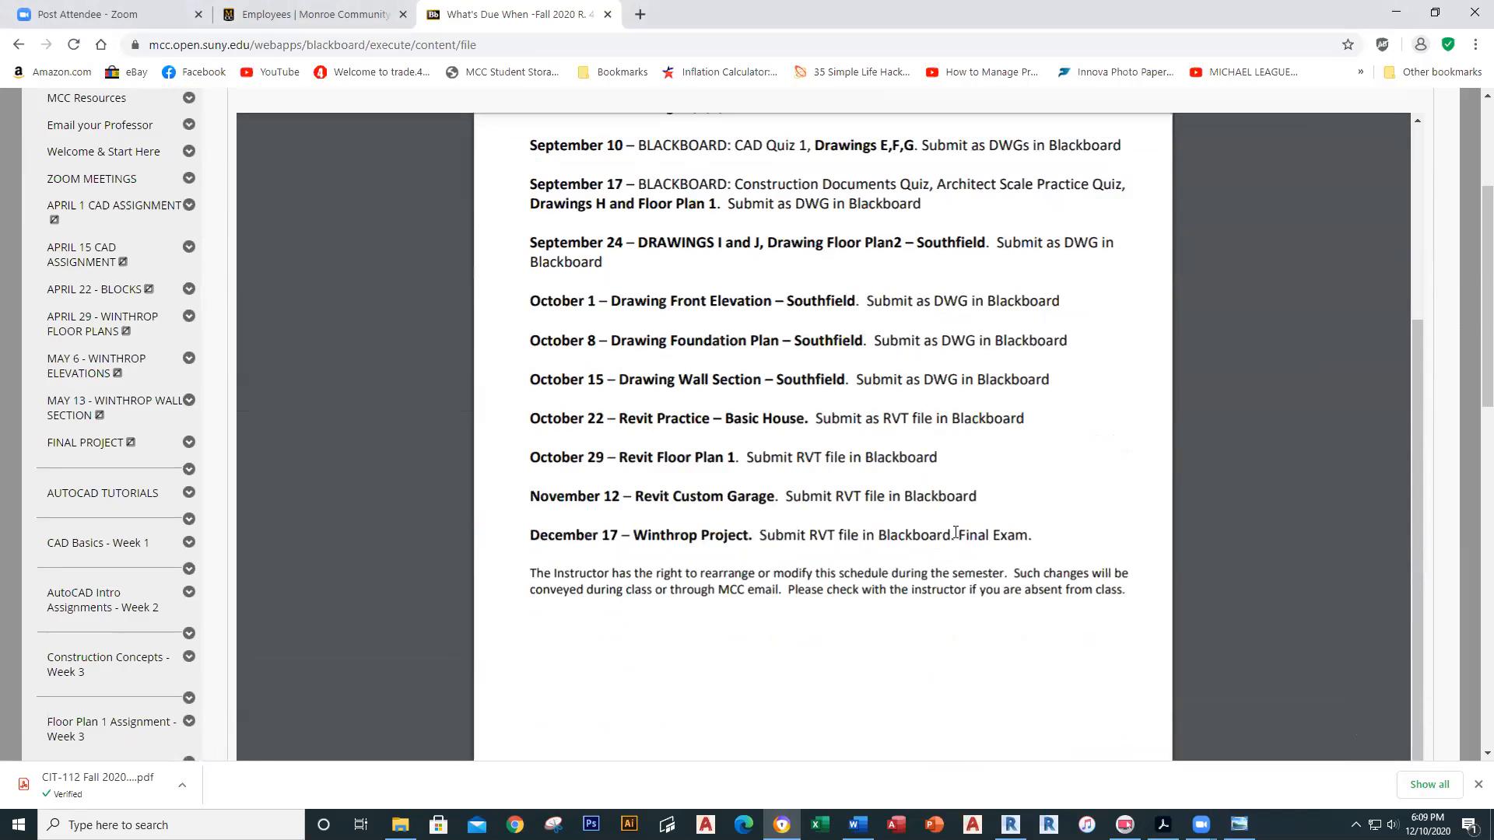
left_click_drag(958, 534, 1027, 536)
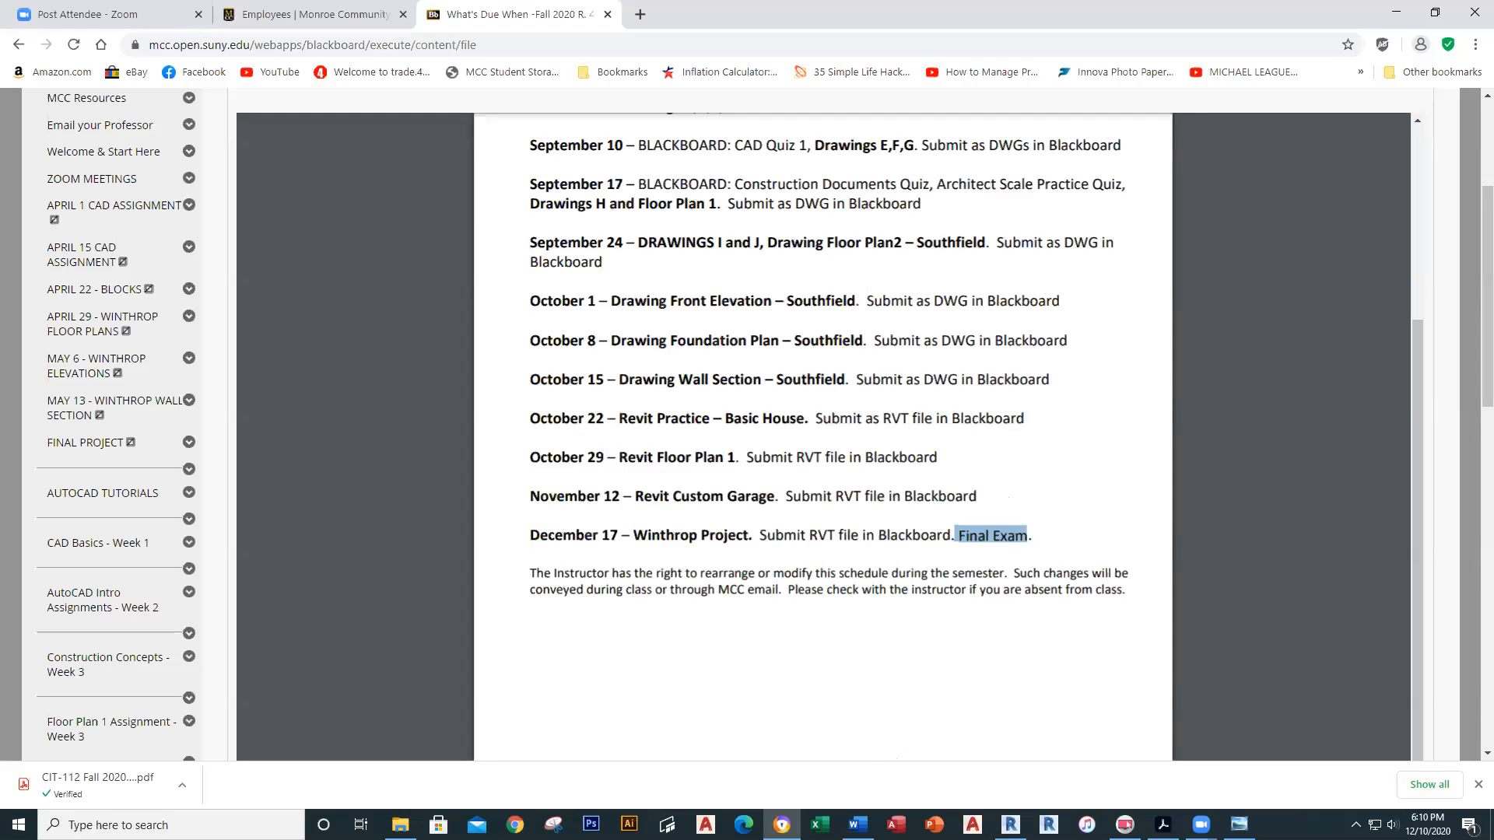
- Switch to the Winthrop House PDF in Adobe Acrobat and go back to its cover sheet with the sheet list
mouse_move(1010, 825)
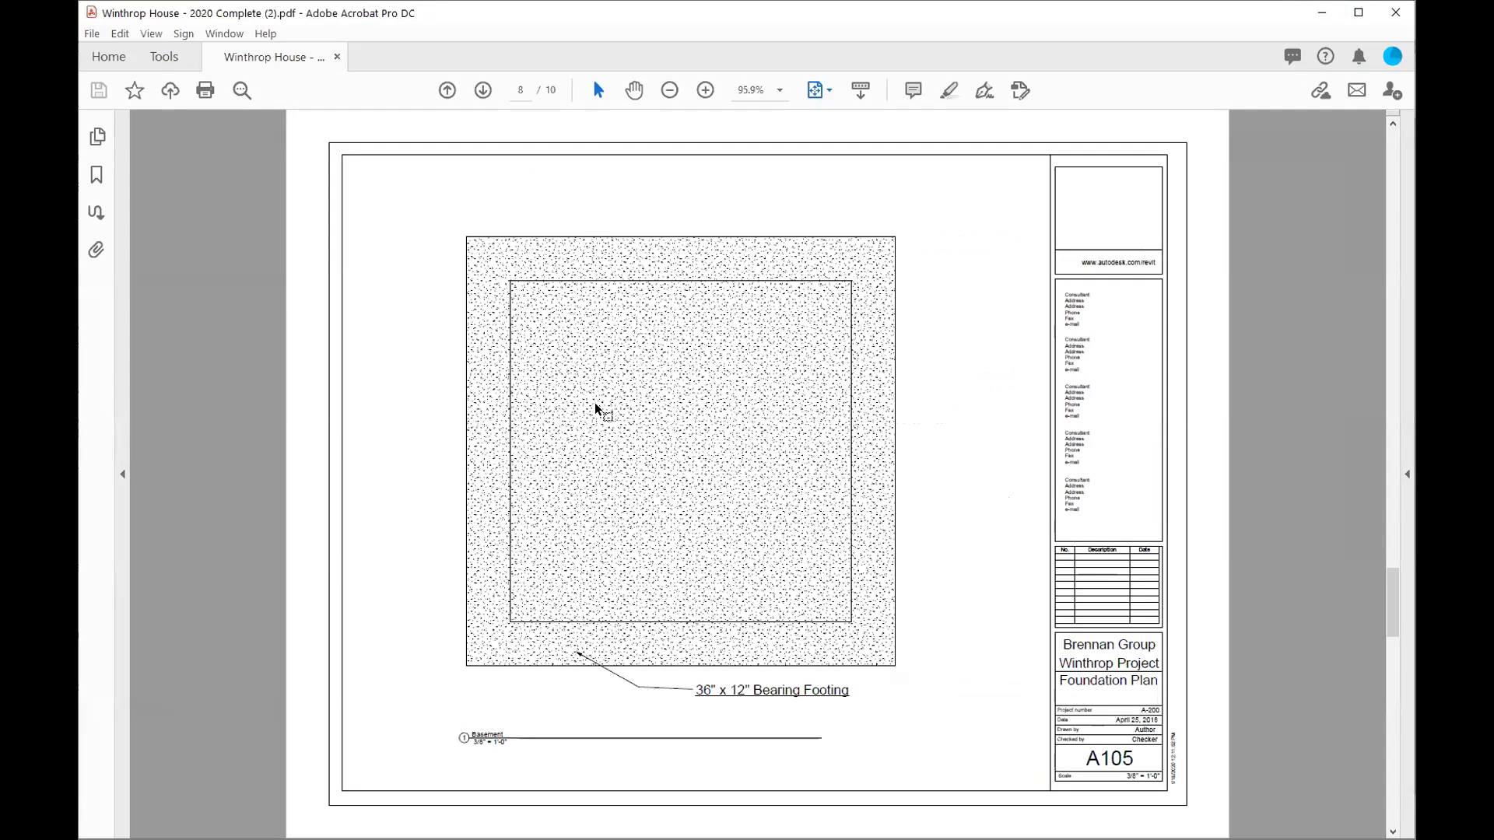
scroll(716, 301, "up", 10)
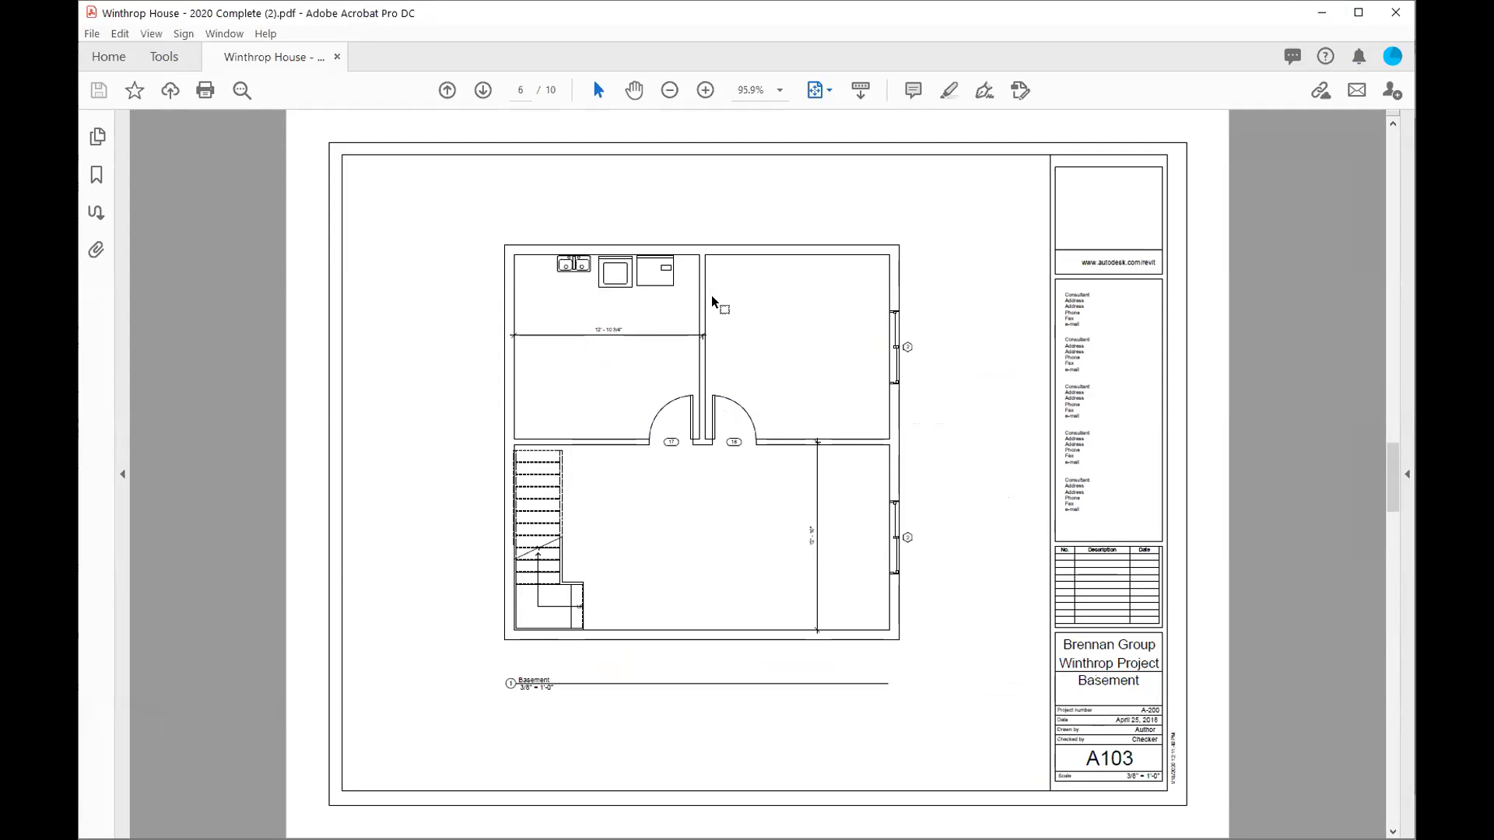
scroll(891, 295, "up", 3)
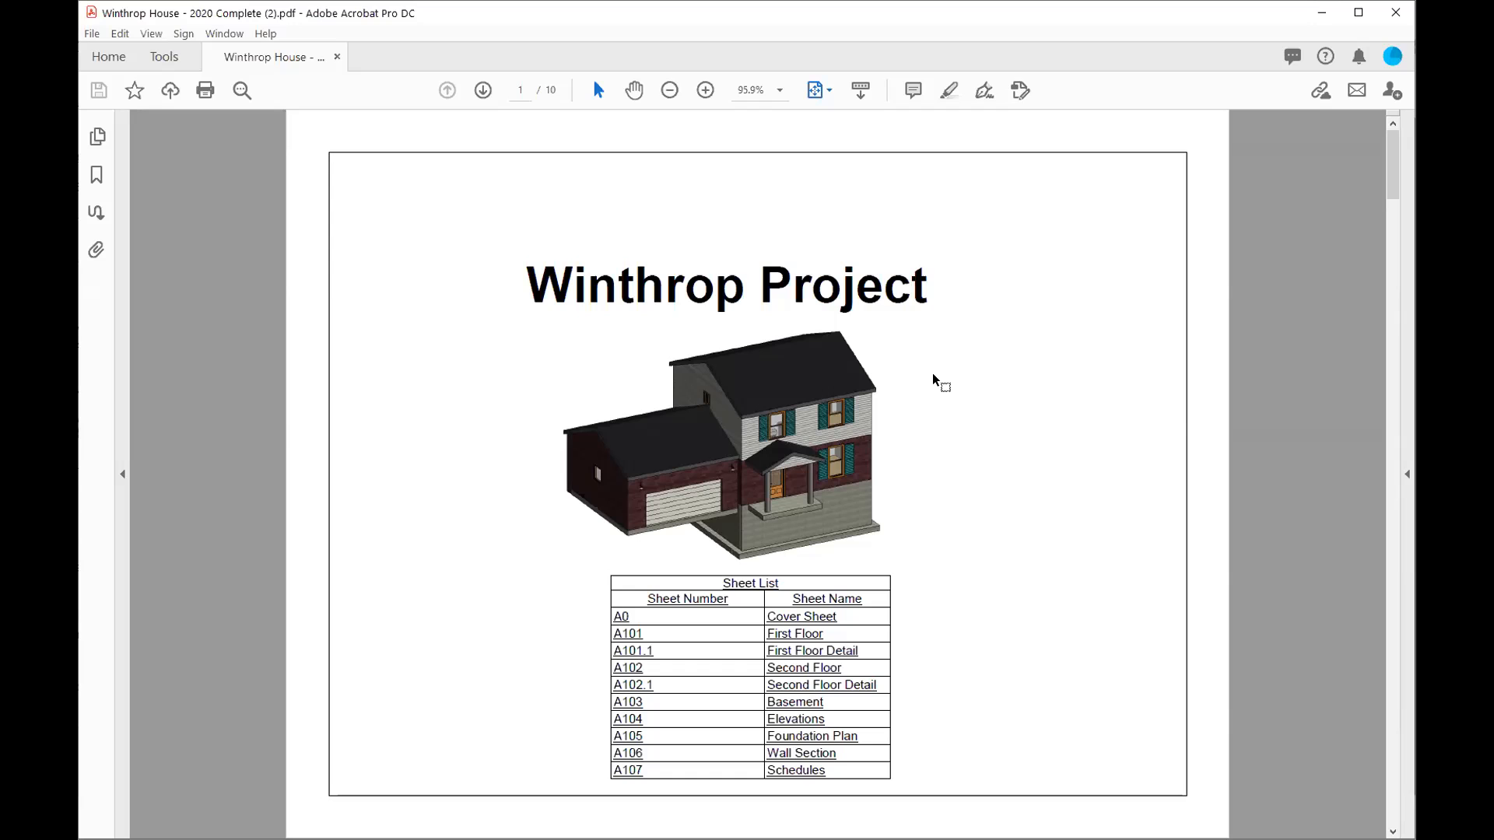
- Examine the Winthrop Project sheets in order, from the A101 First Floor plan through the A107 door and window schedules
scroll(933, 380, "down", 2)
scroll(933, 381, "up", 2)
scroll(933, 391, "down", 1)
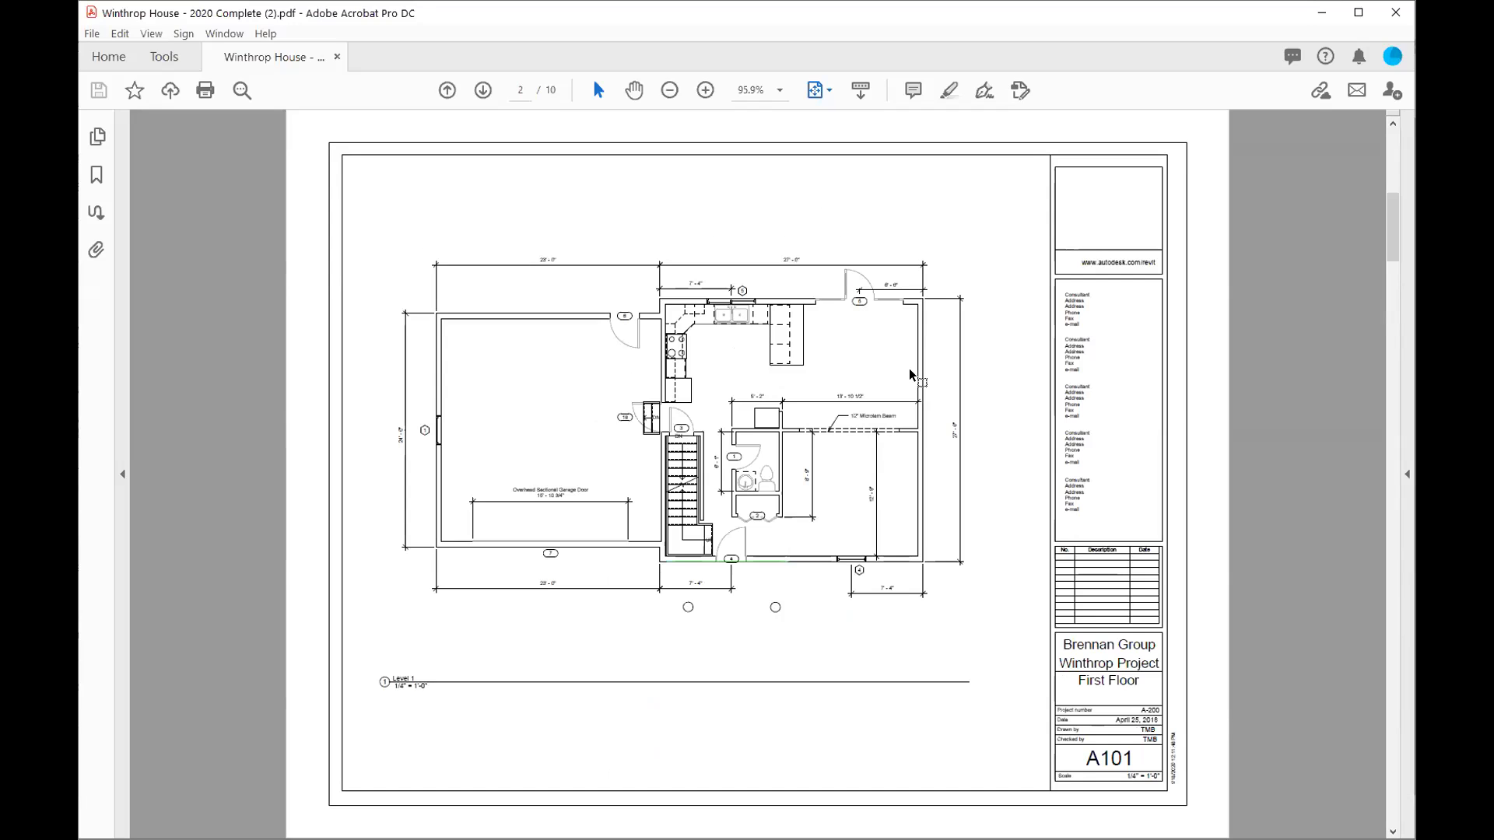
scroll(910, 375, "down", 1)
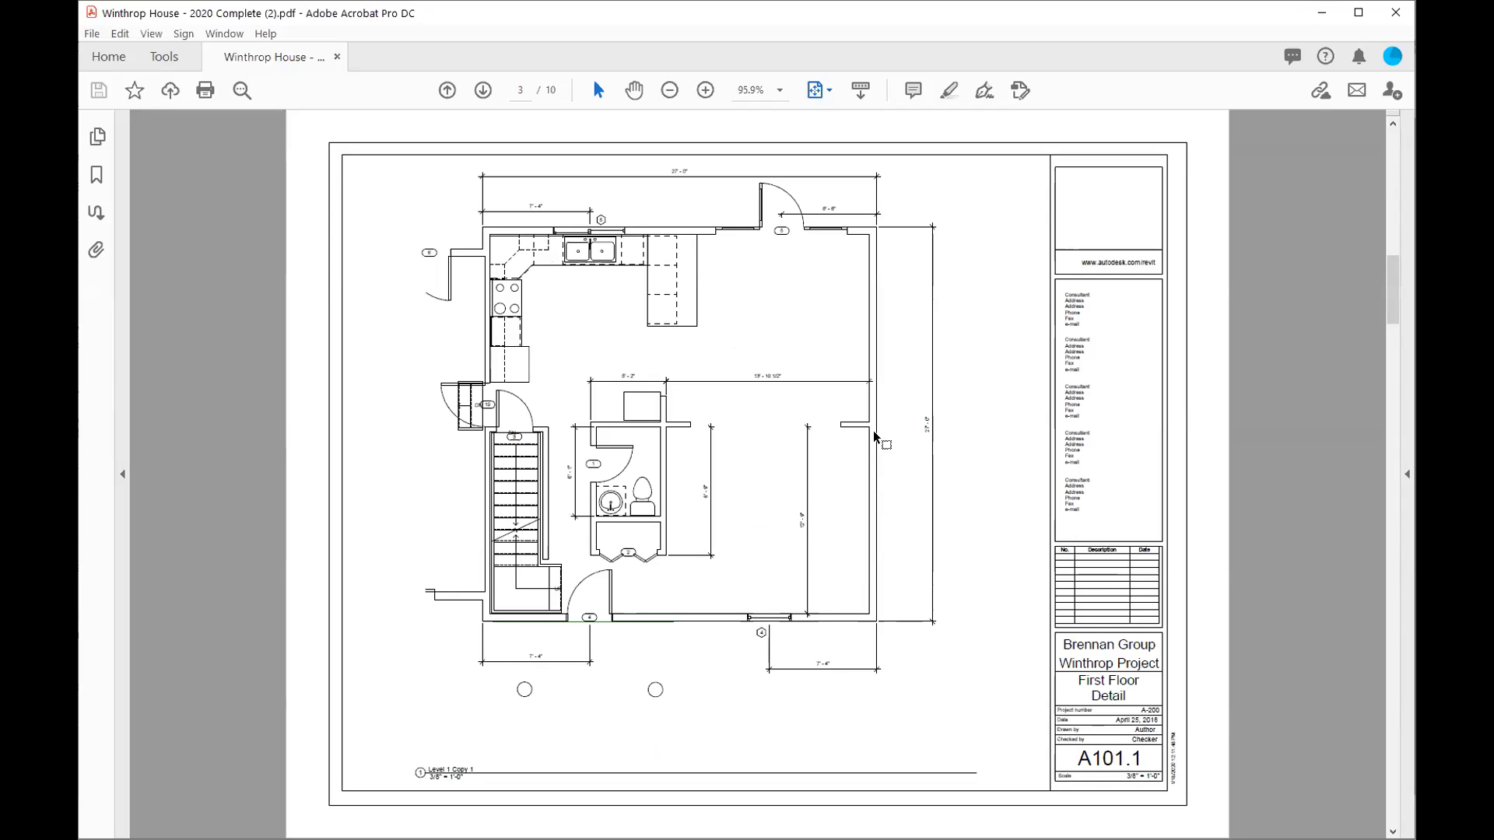
scroll(874, 438, "down", 1)
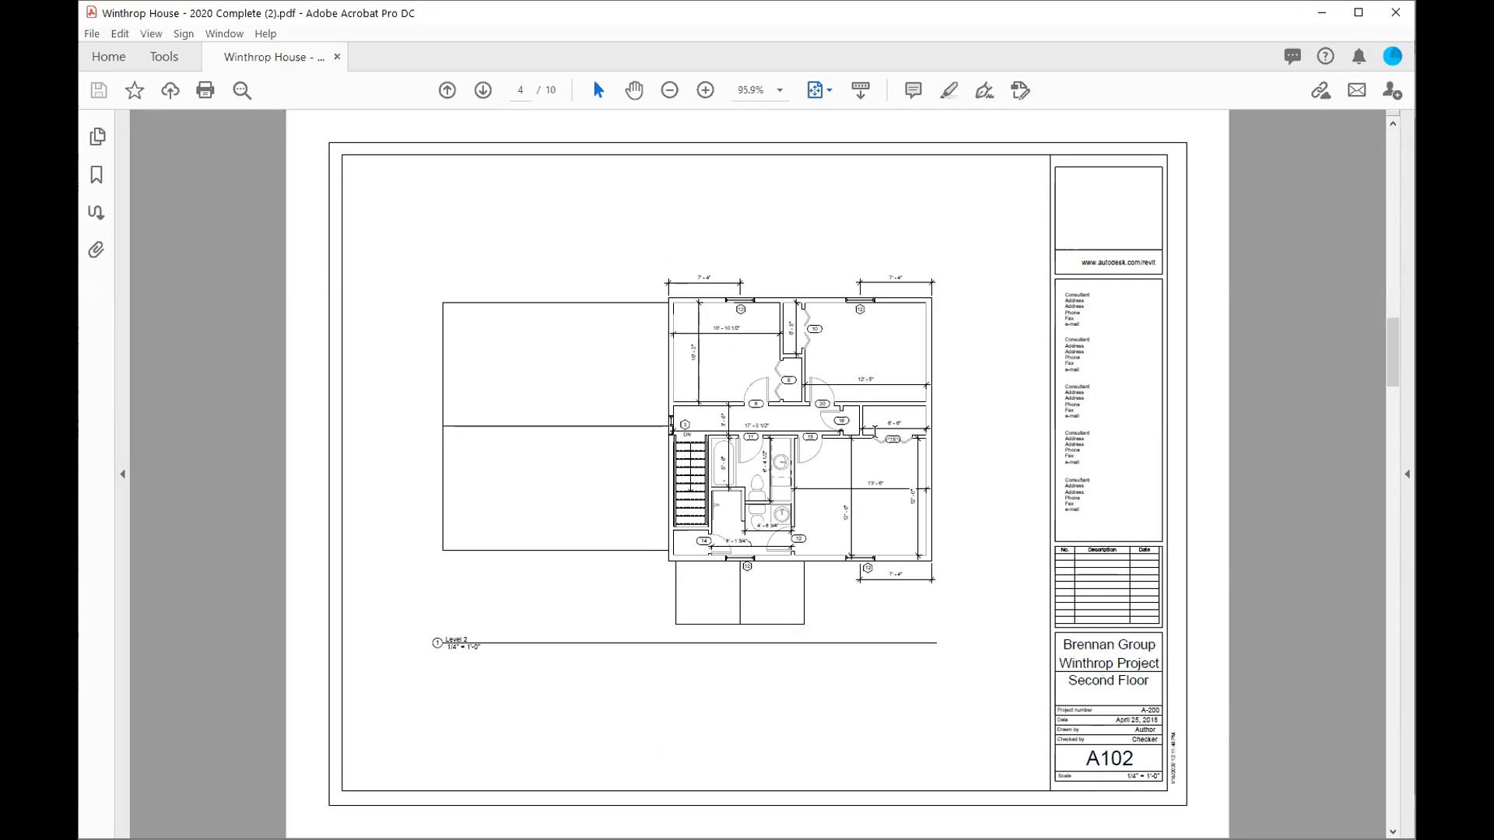
scroll(874, 436, "down", 1)
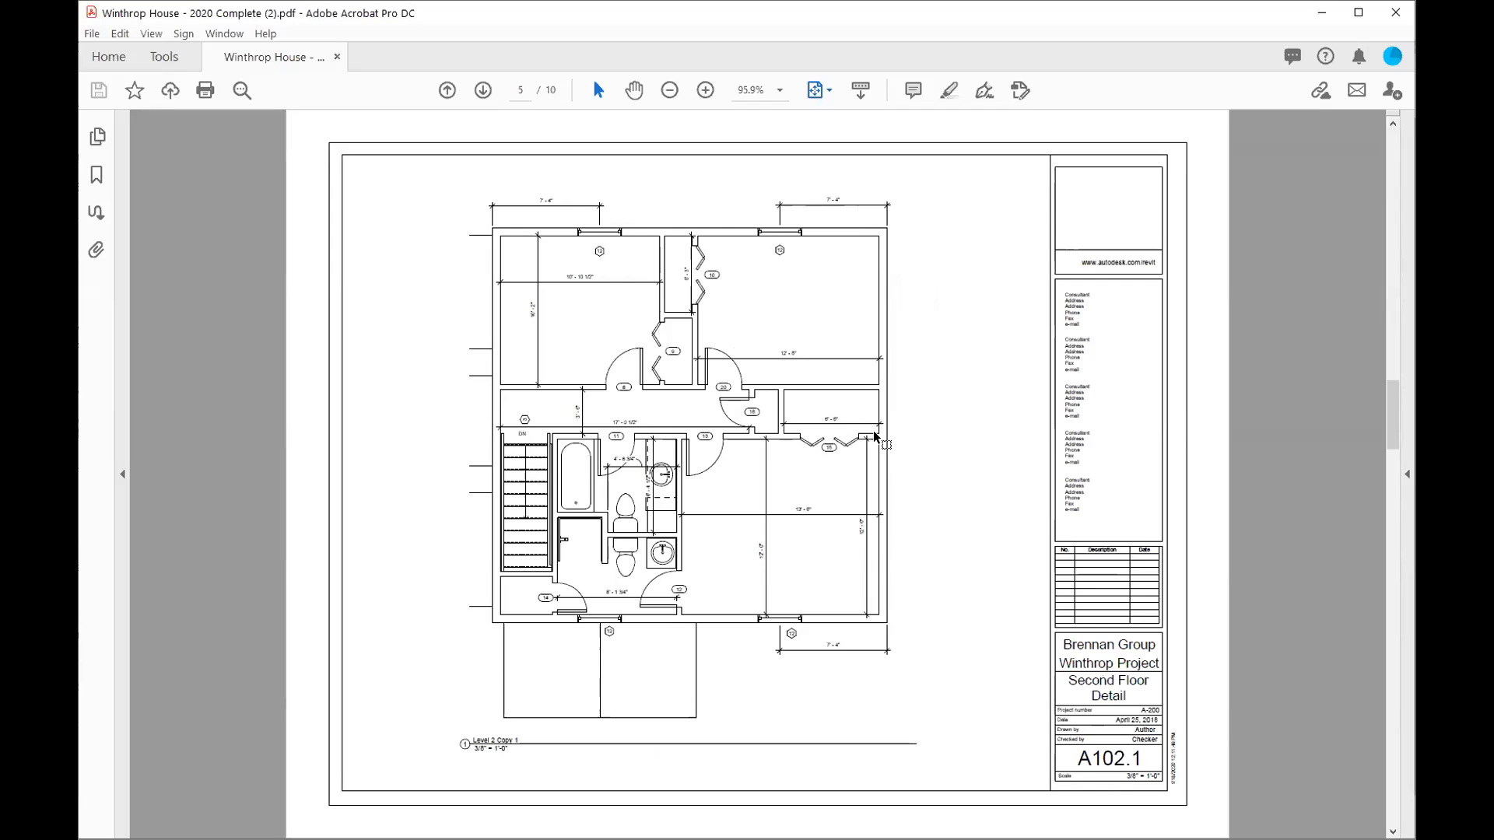
scroll(874, 436, "down", 1)
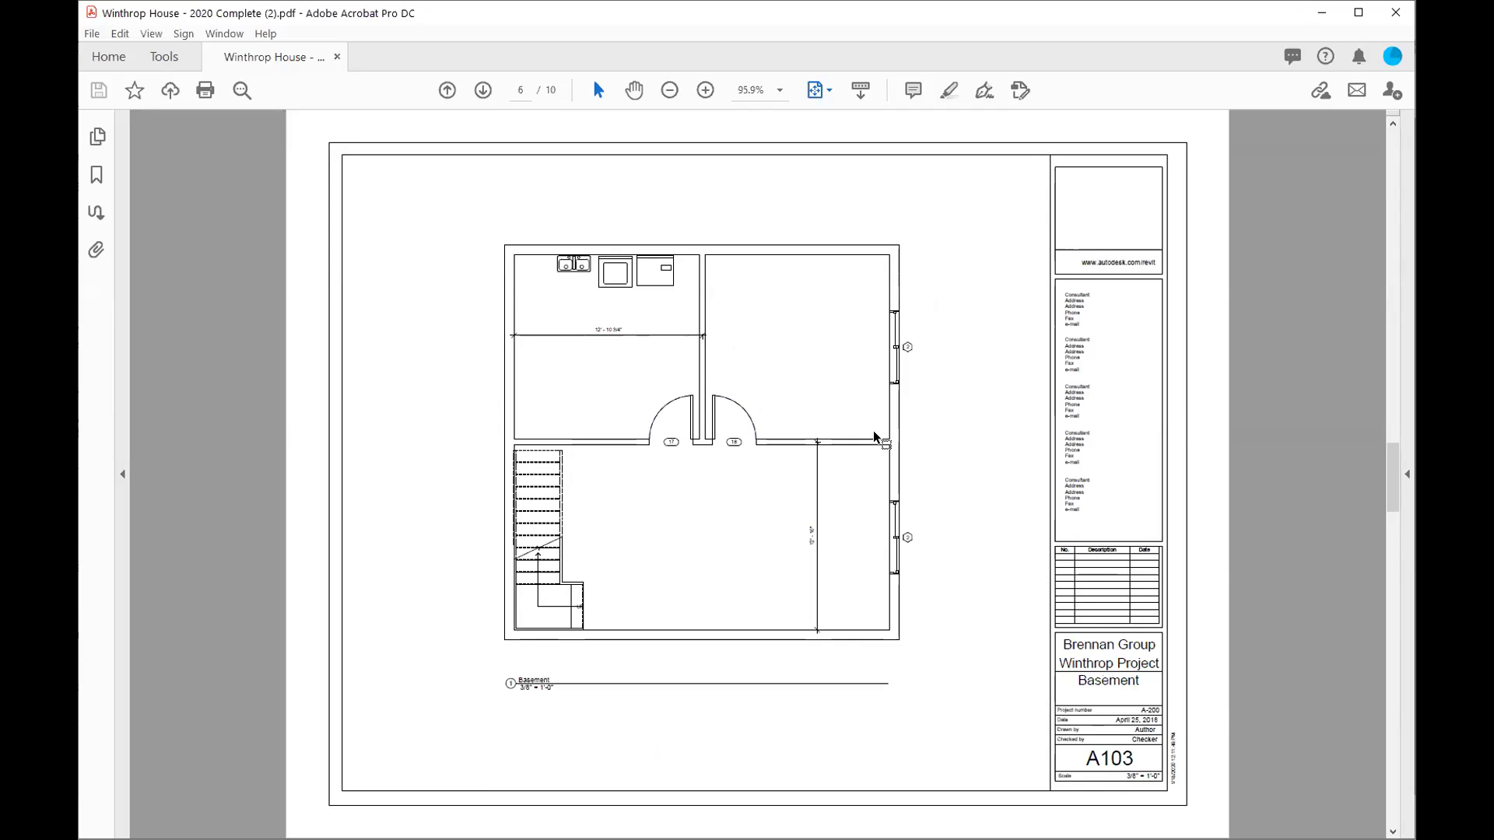
scroll(874, 437, "down", 1)
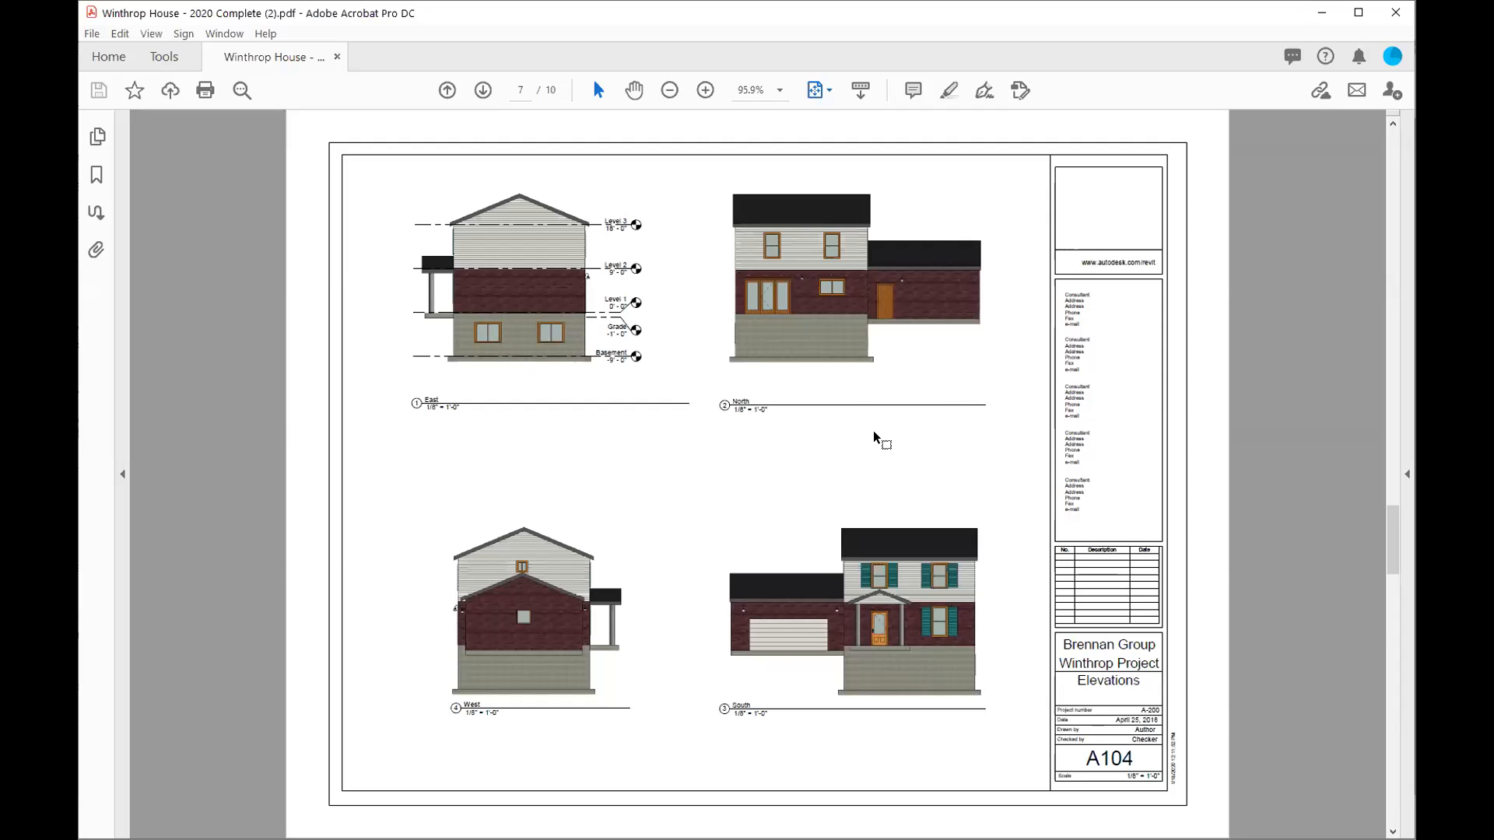
scroll(874, 438, "down", 1)
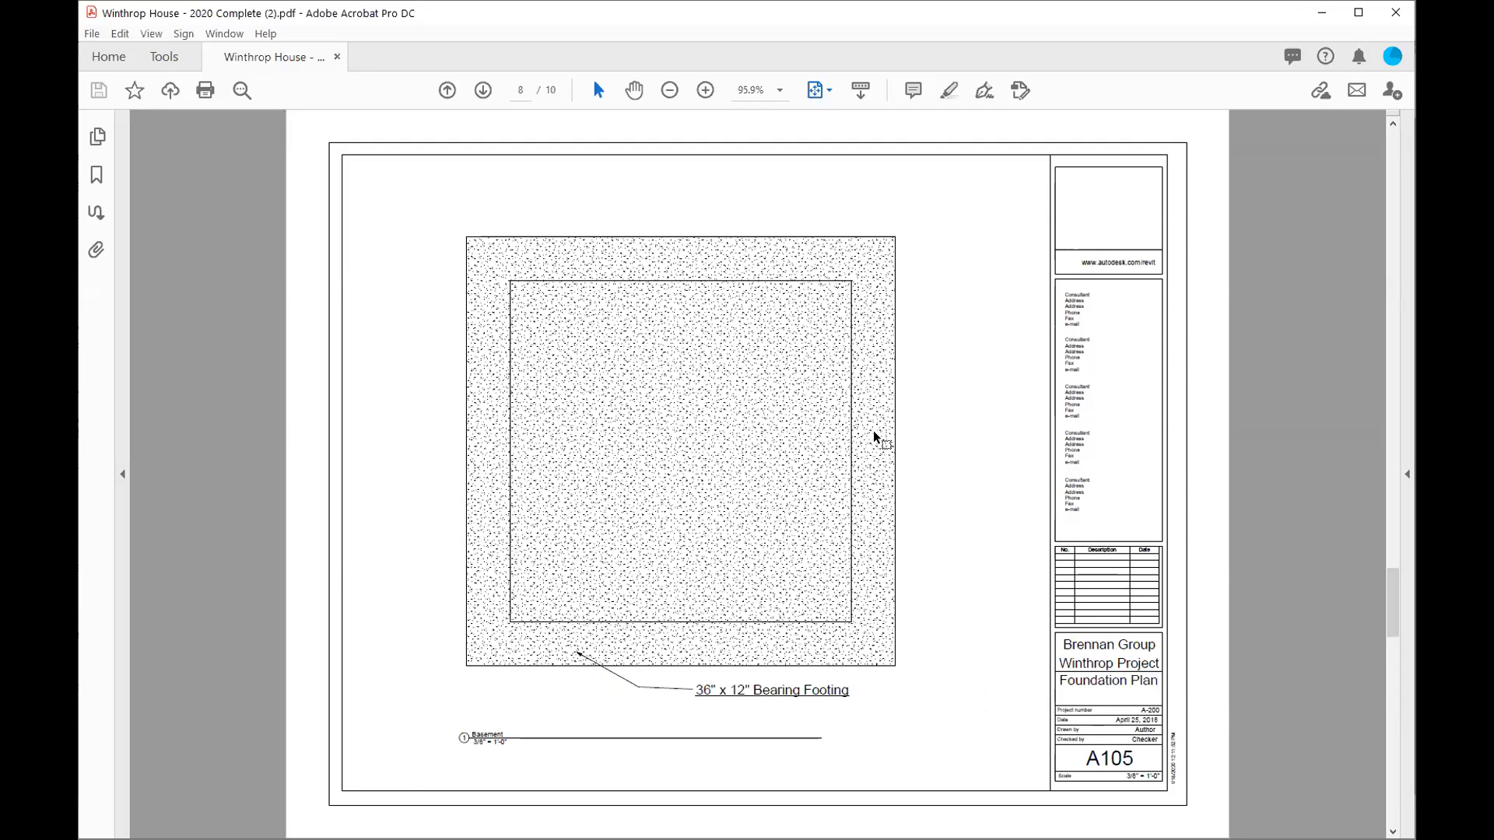
scroll(874, 437, "down", 1)
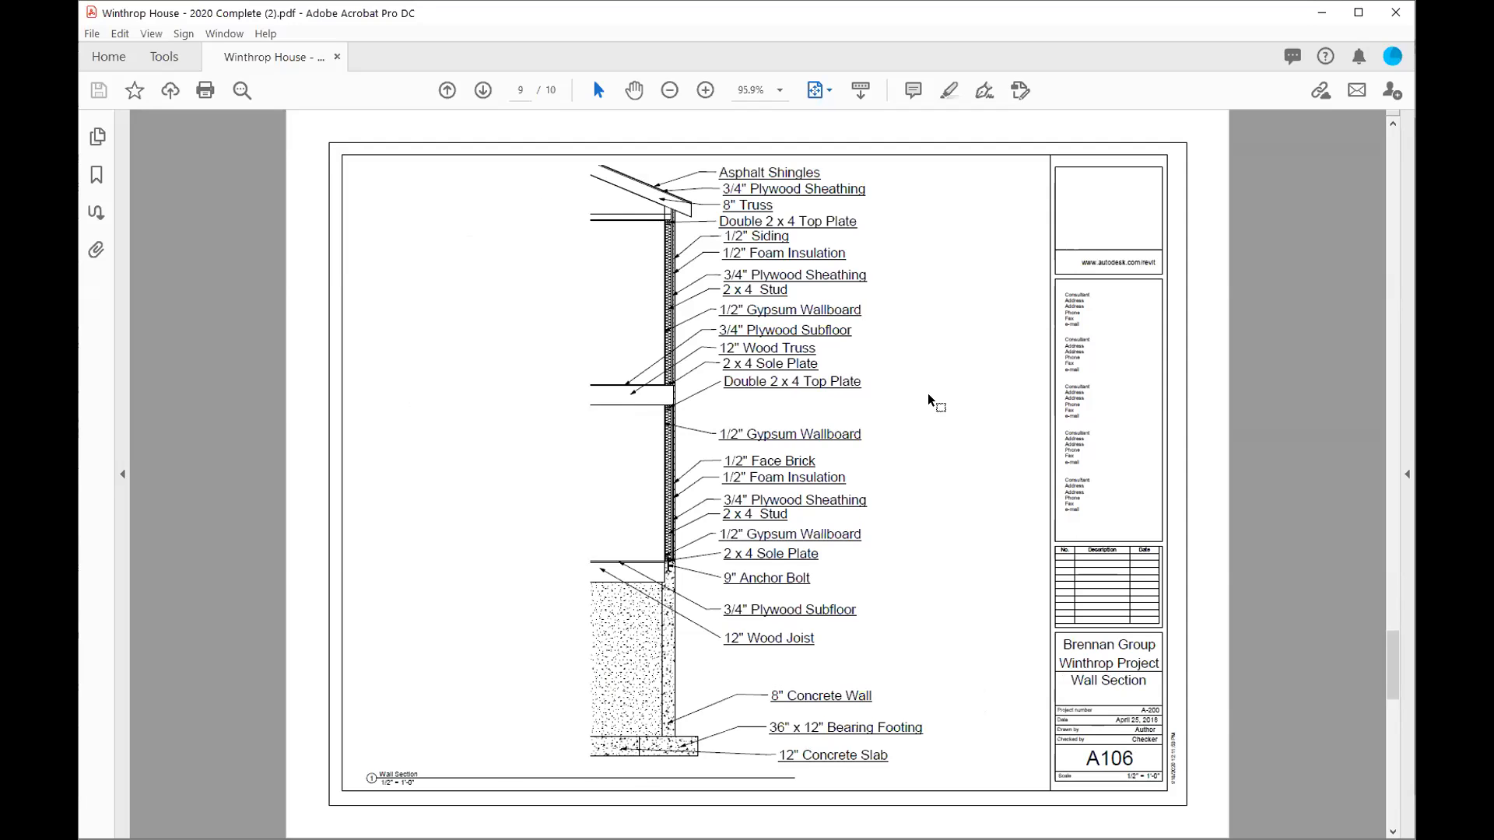
scroll(930, 401, "down", 1)
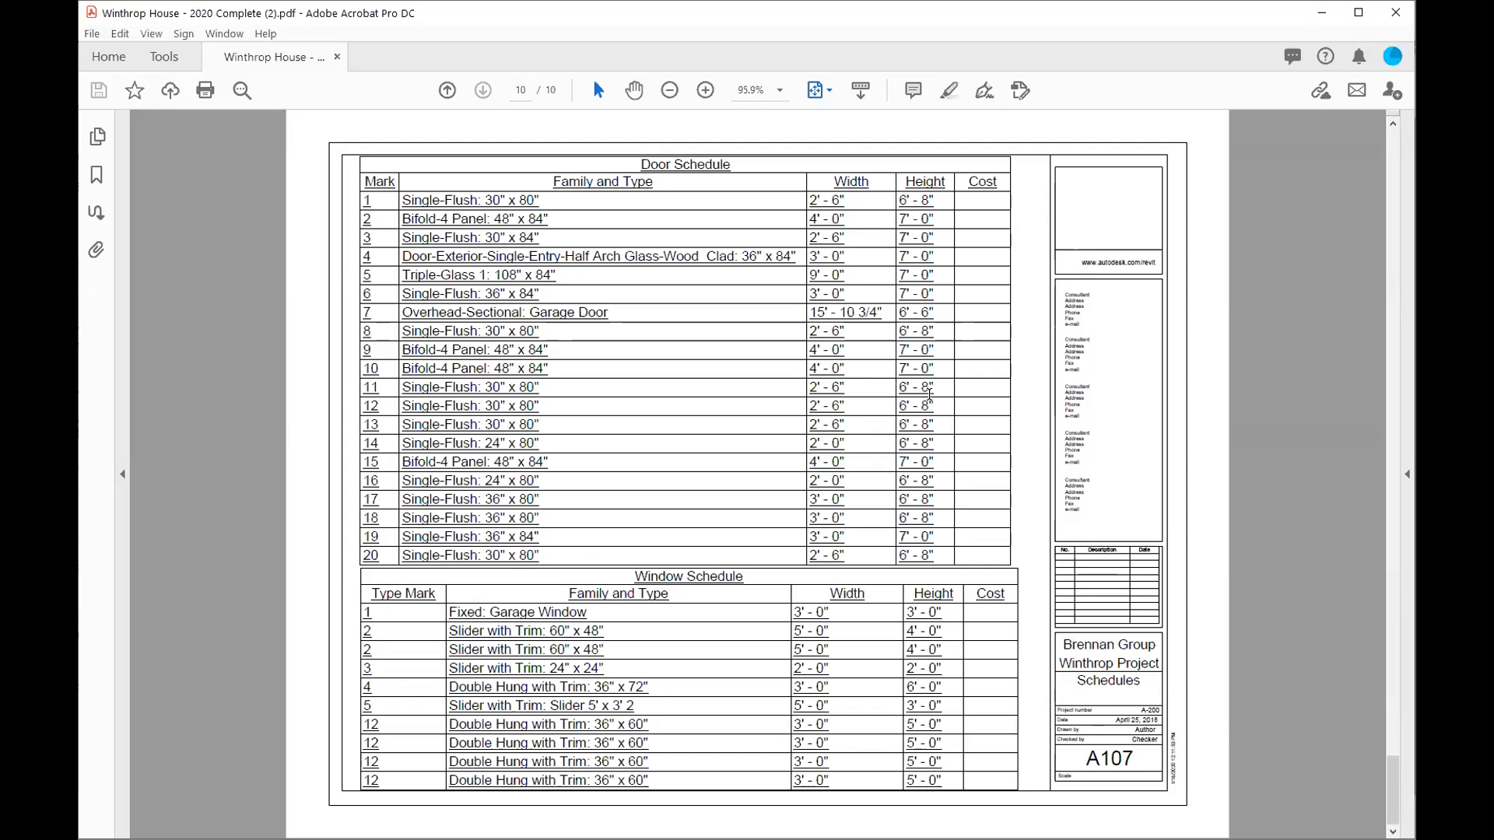
- Circle the view title and scale of the wall section on sheet A106 in red, and undo the markup
scroll(929, 396, "up", 1)
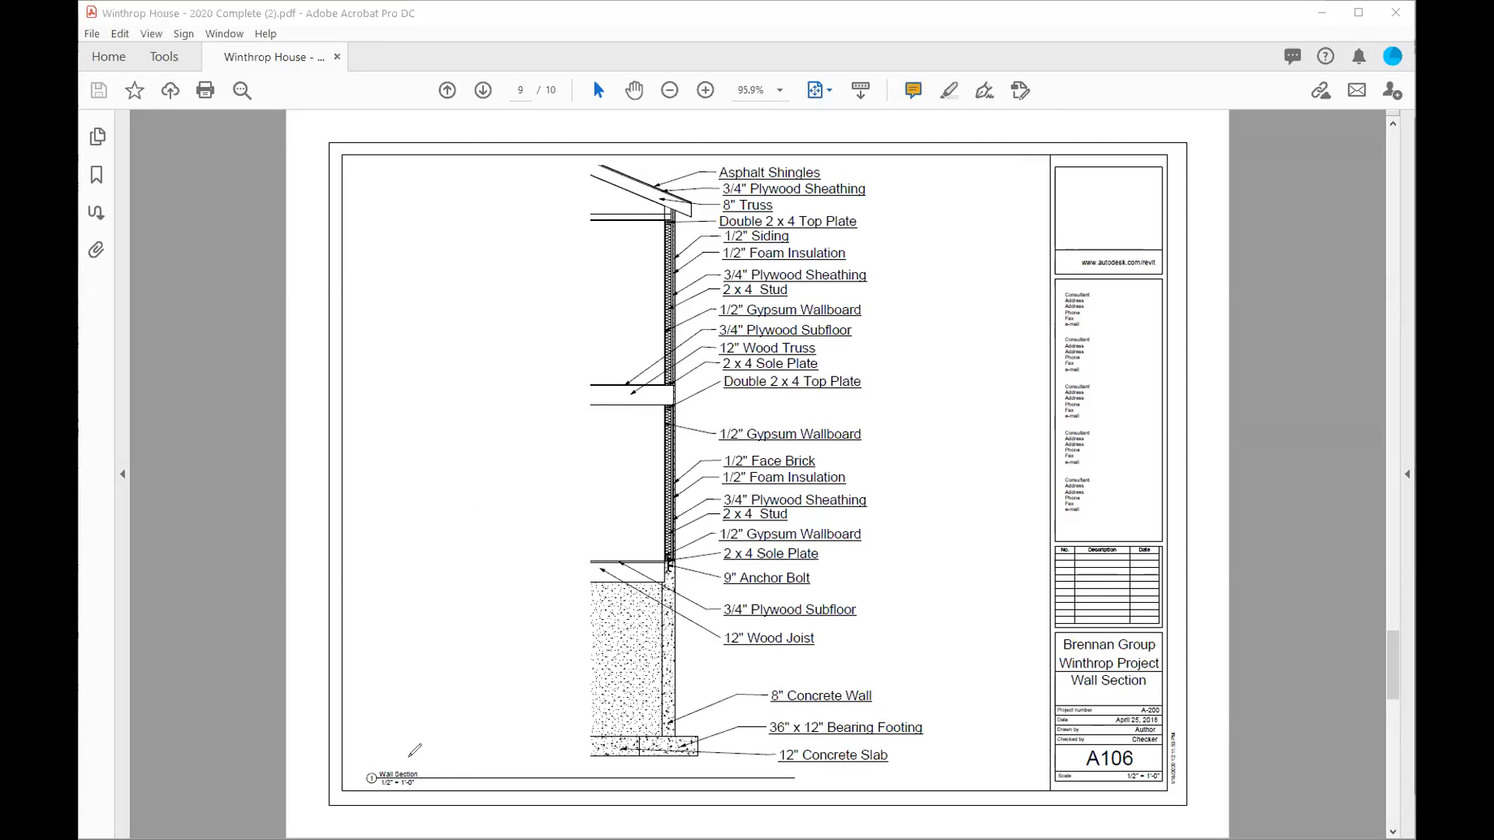
mouse_move(359, 759)
left_mouse_down()
mouse_move(447, 819)
mouse_move(467, 743)
mouse_move(398, 760)
left_mouse_up()
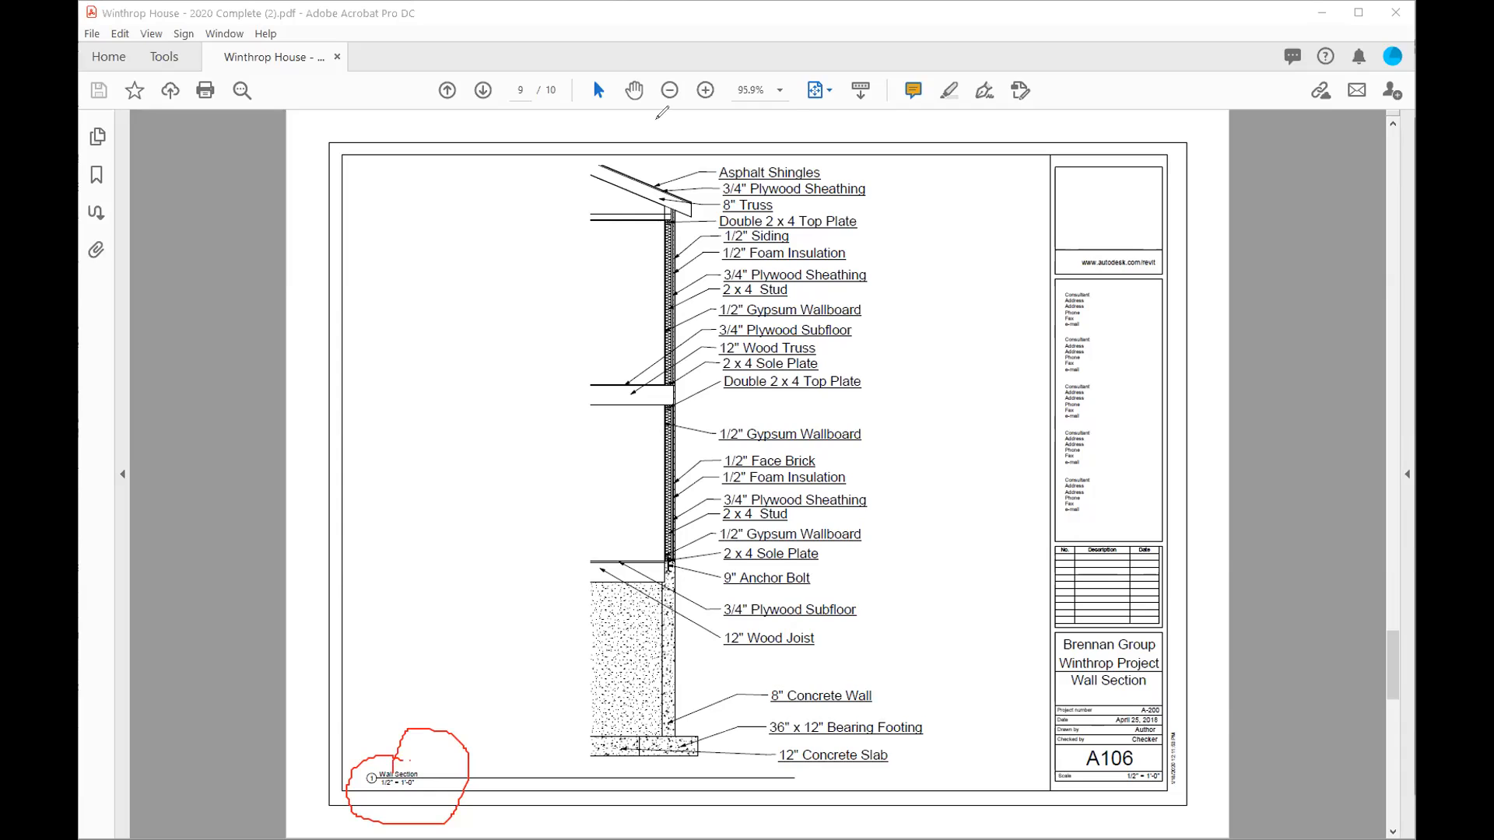
key("ctrl+z")
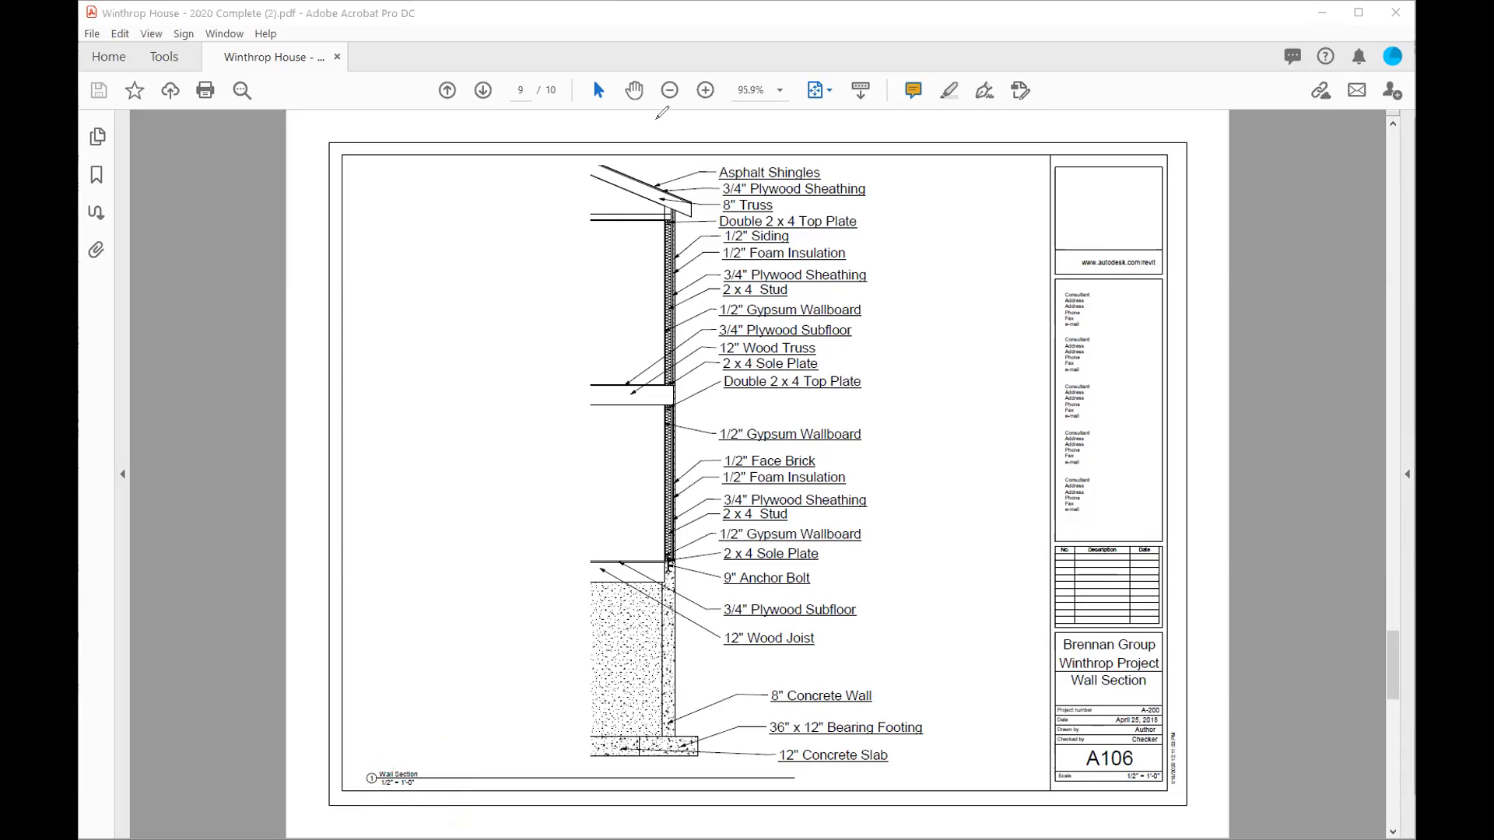
key("Escape")
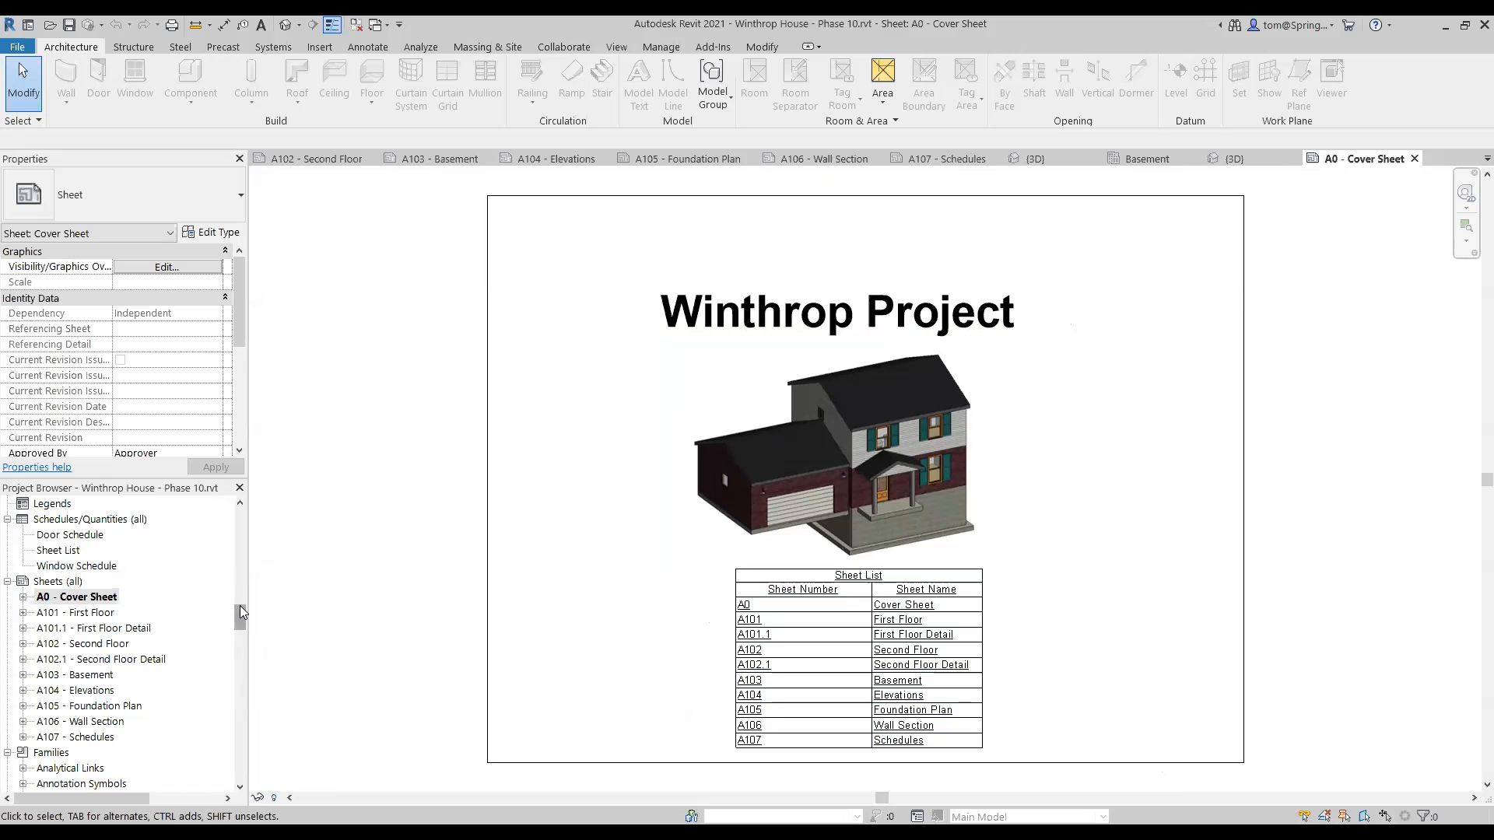
- Examine the Phase 10 model's sheets from A0 Cover Sheet through A107 Schedules, rechecking A106 Wall Section and A105 Foundation Plan
scroll(620, 584, "down", 1)
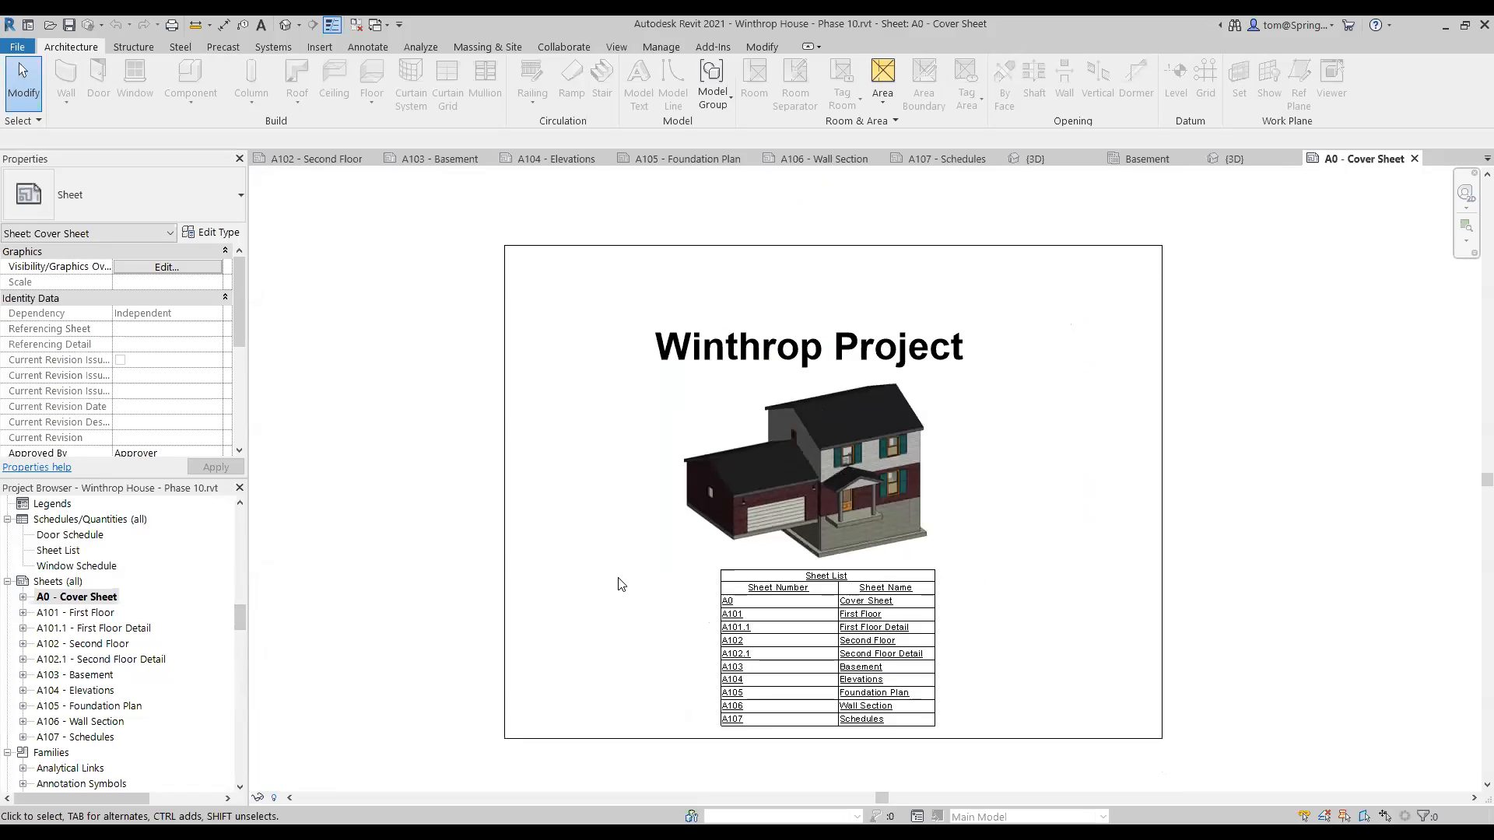
scroll(621, 584, "up", 1)
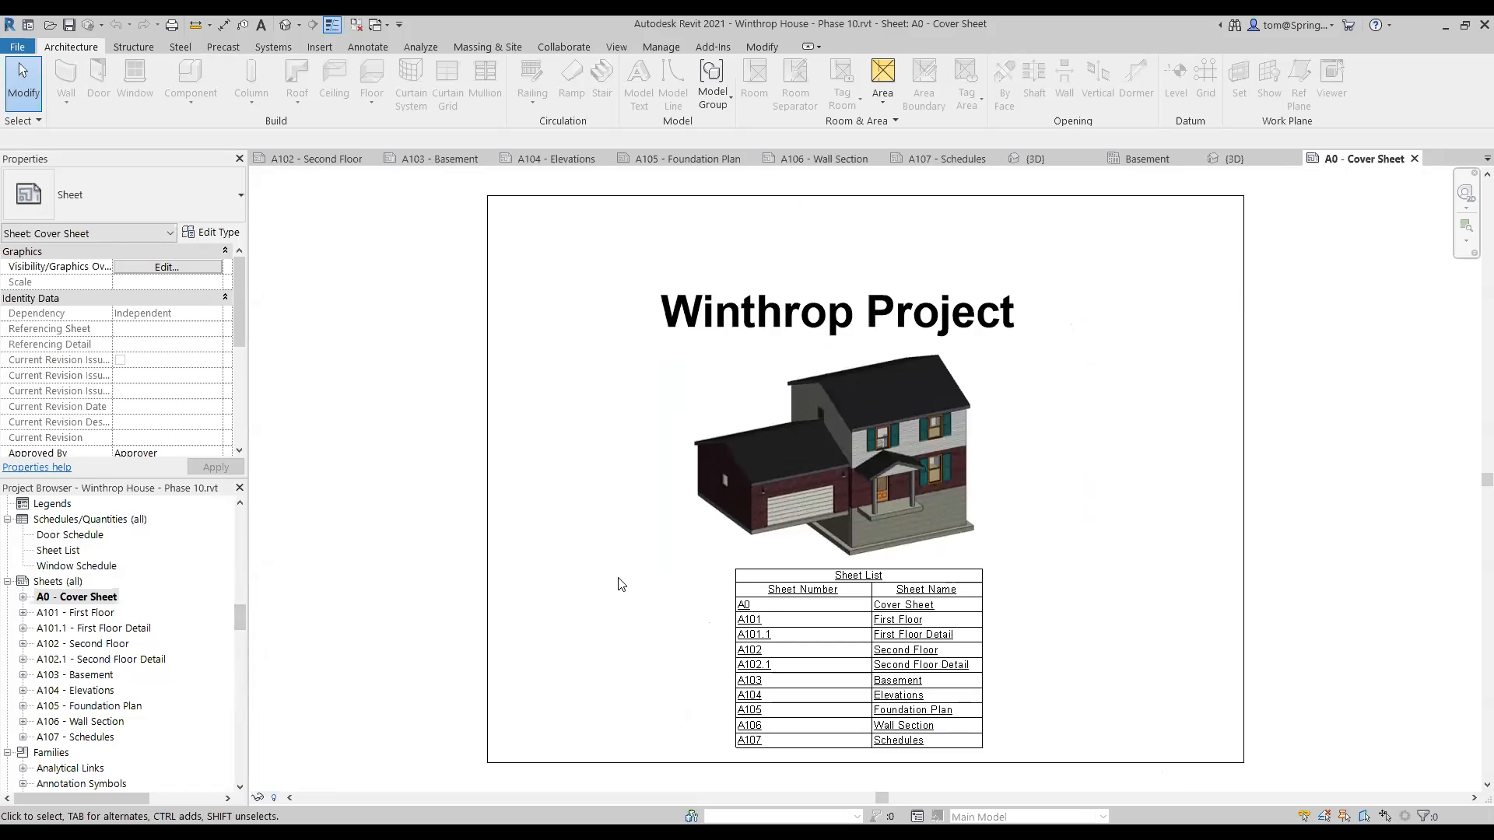
left_click(101, 614)
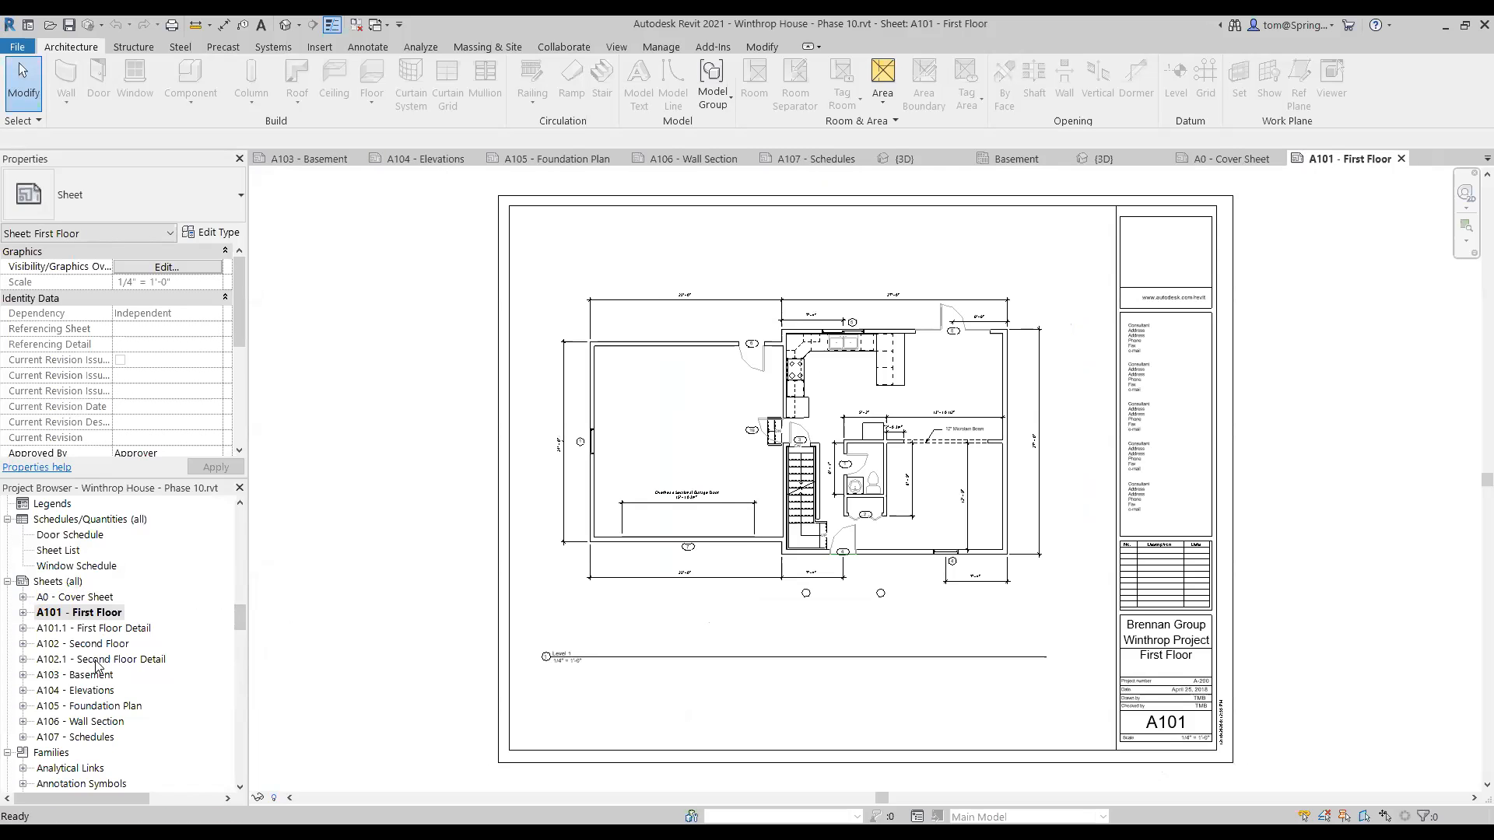
double_click(102, 646)
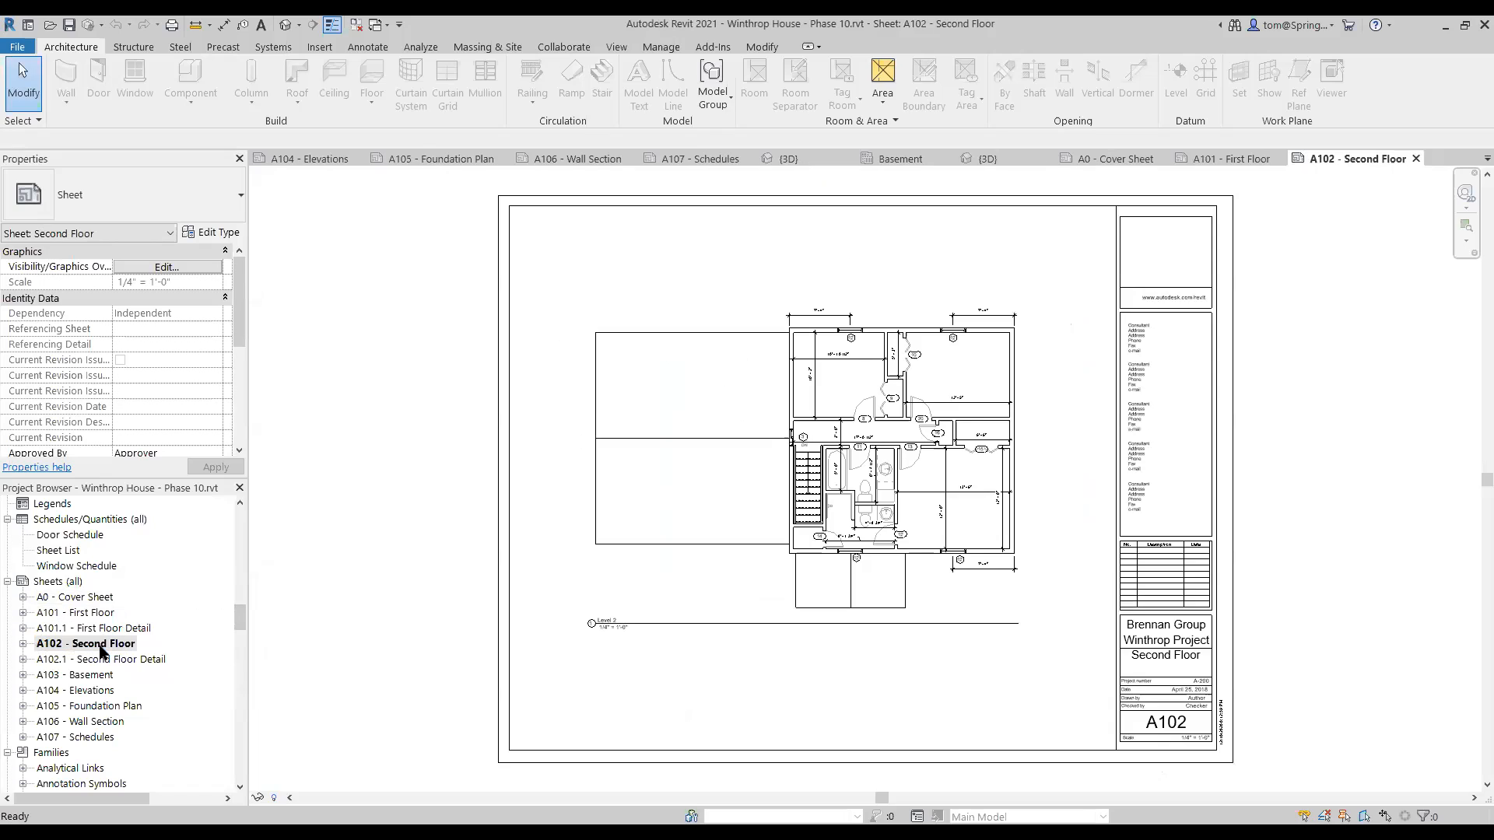
double_click(92, 676)
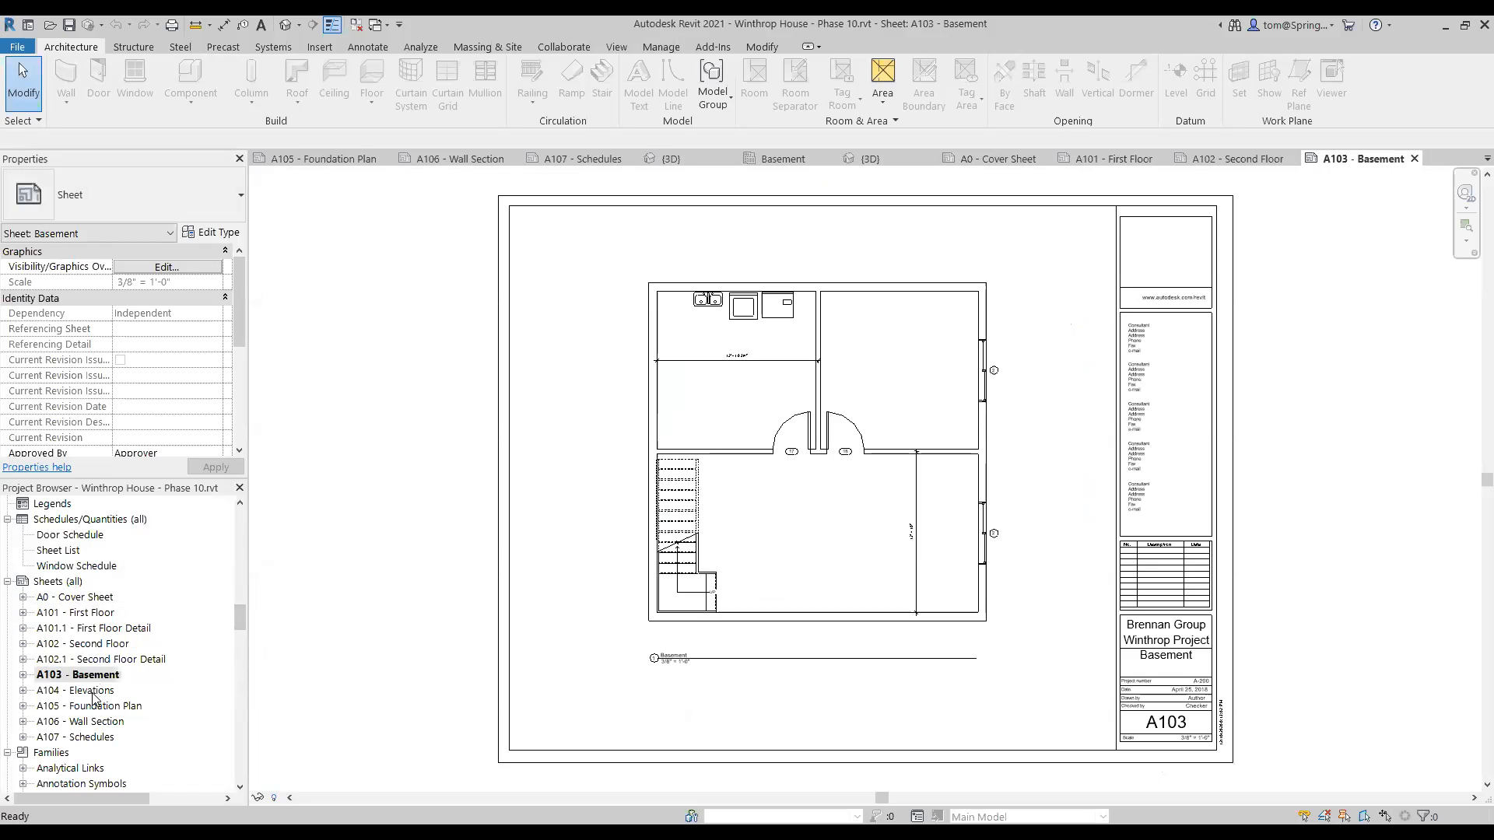
double_click(92, 691)
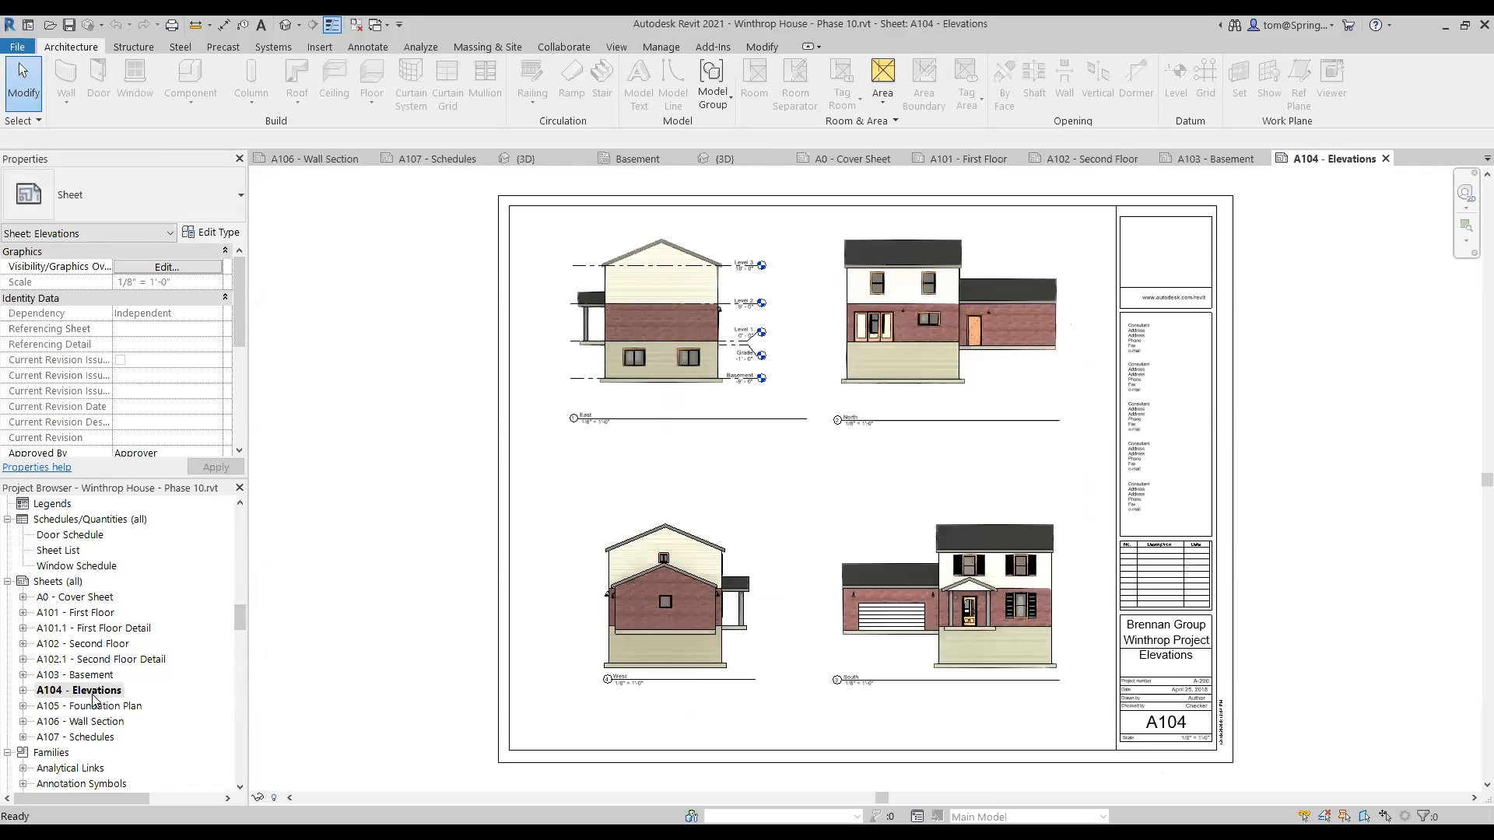
left_click(111, 707)
double_click(111, 706)
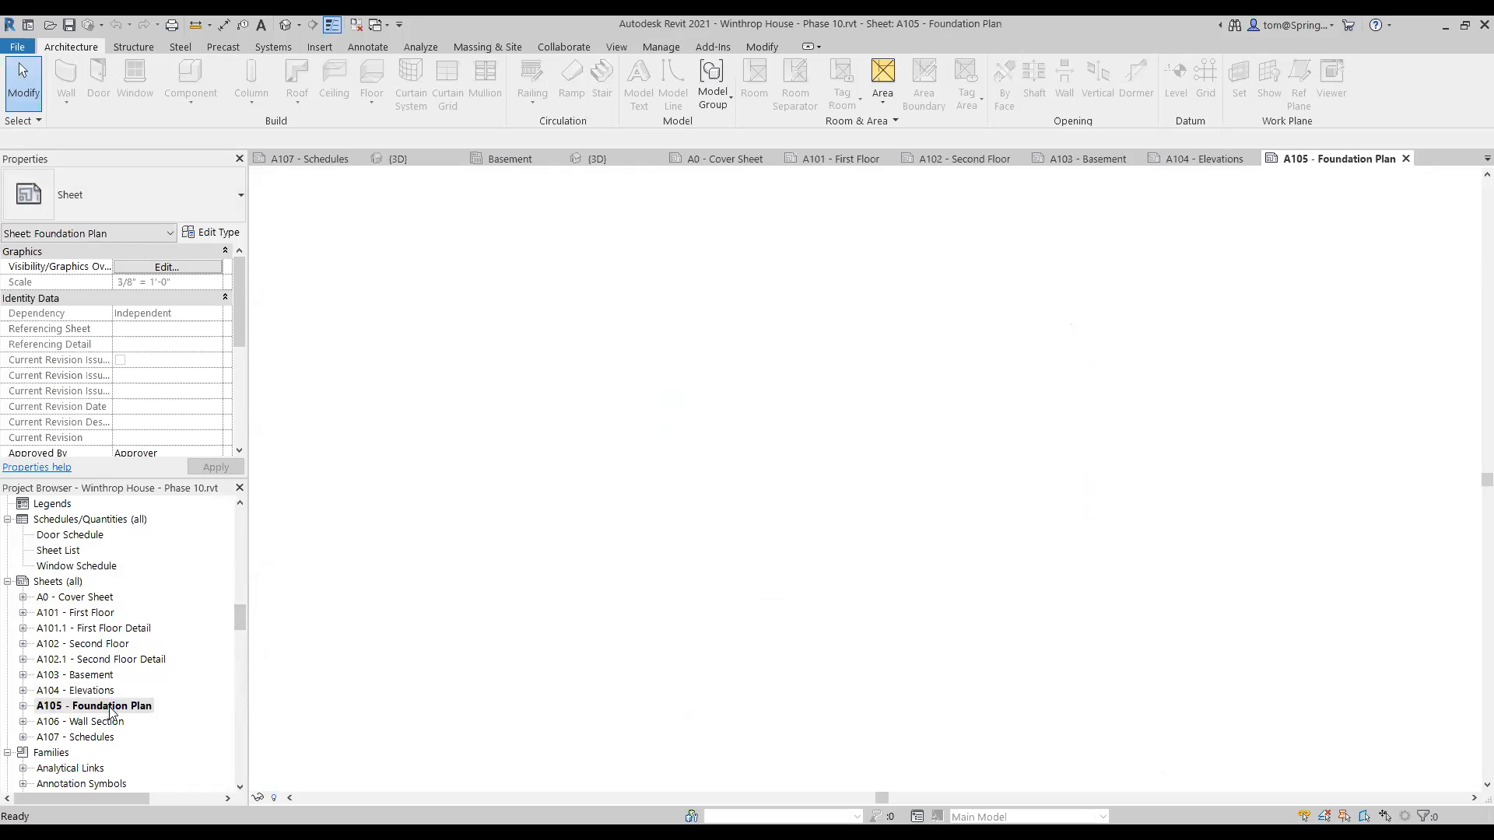
double_click(105, 724)
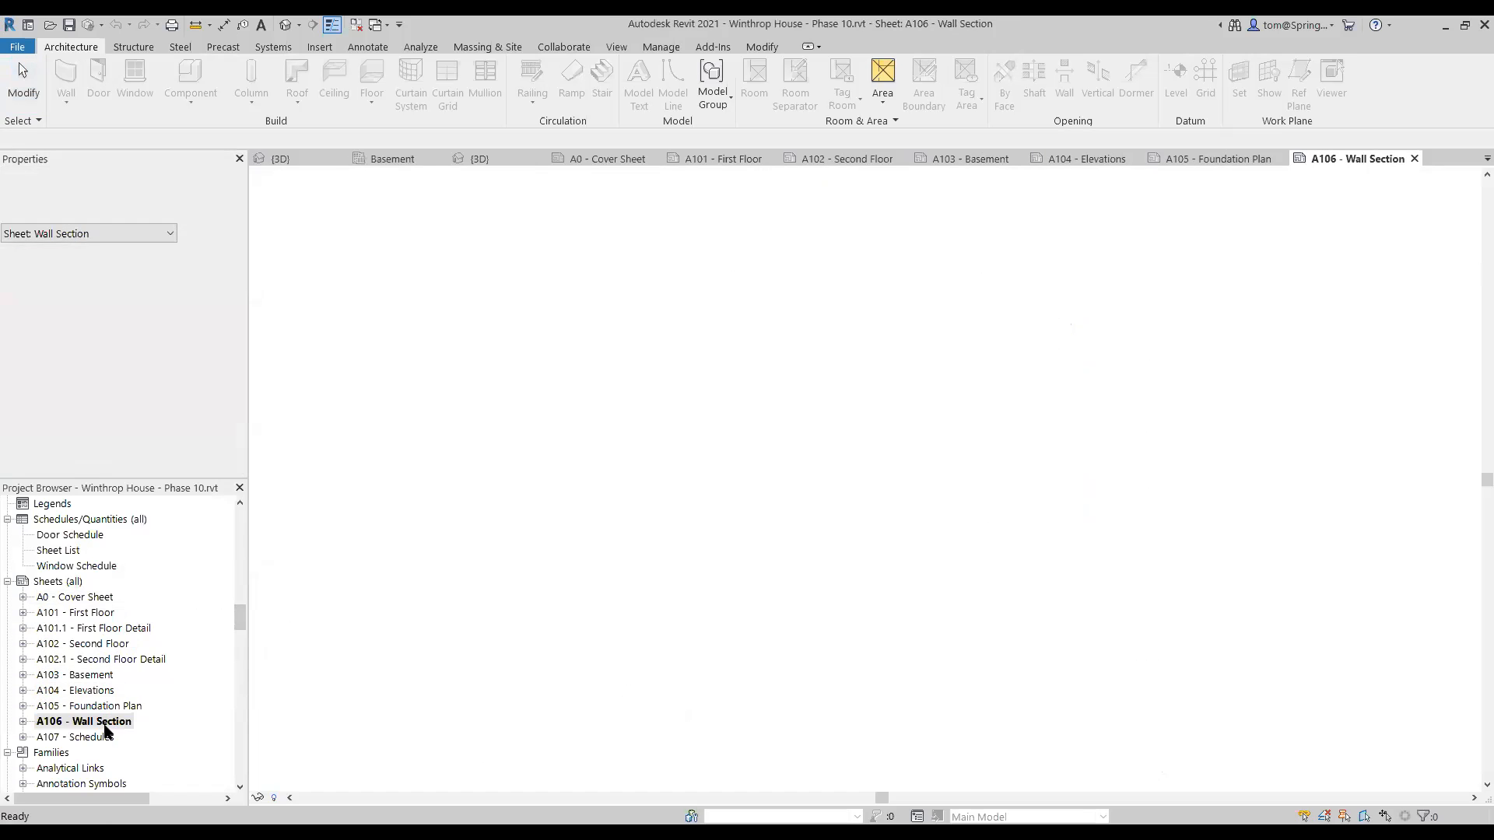
double_click(107, 737)
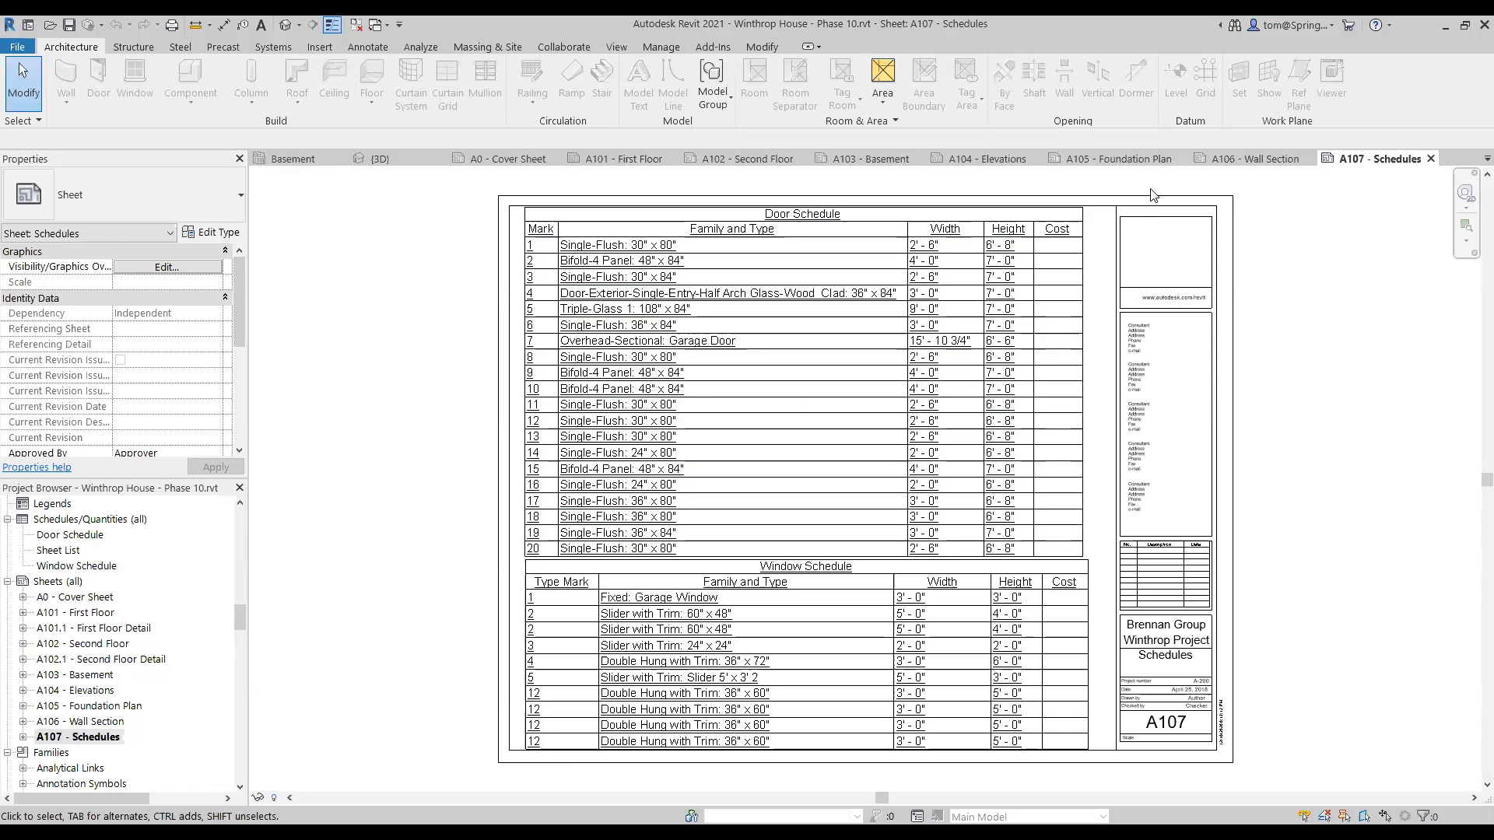
left_click(1224, 161)
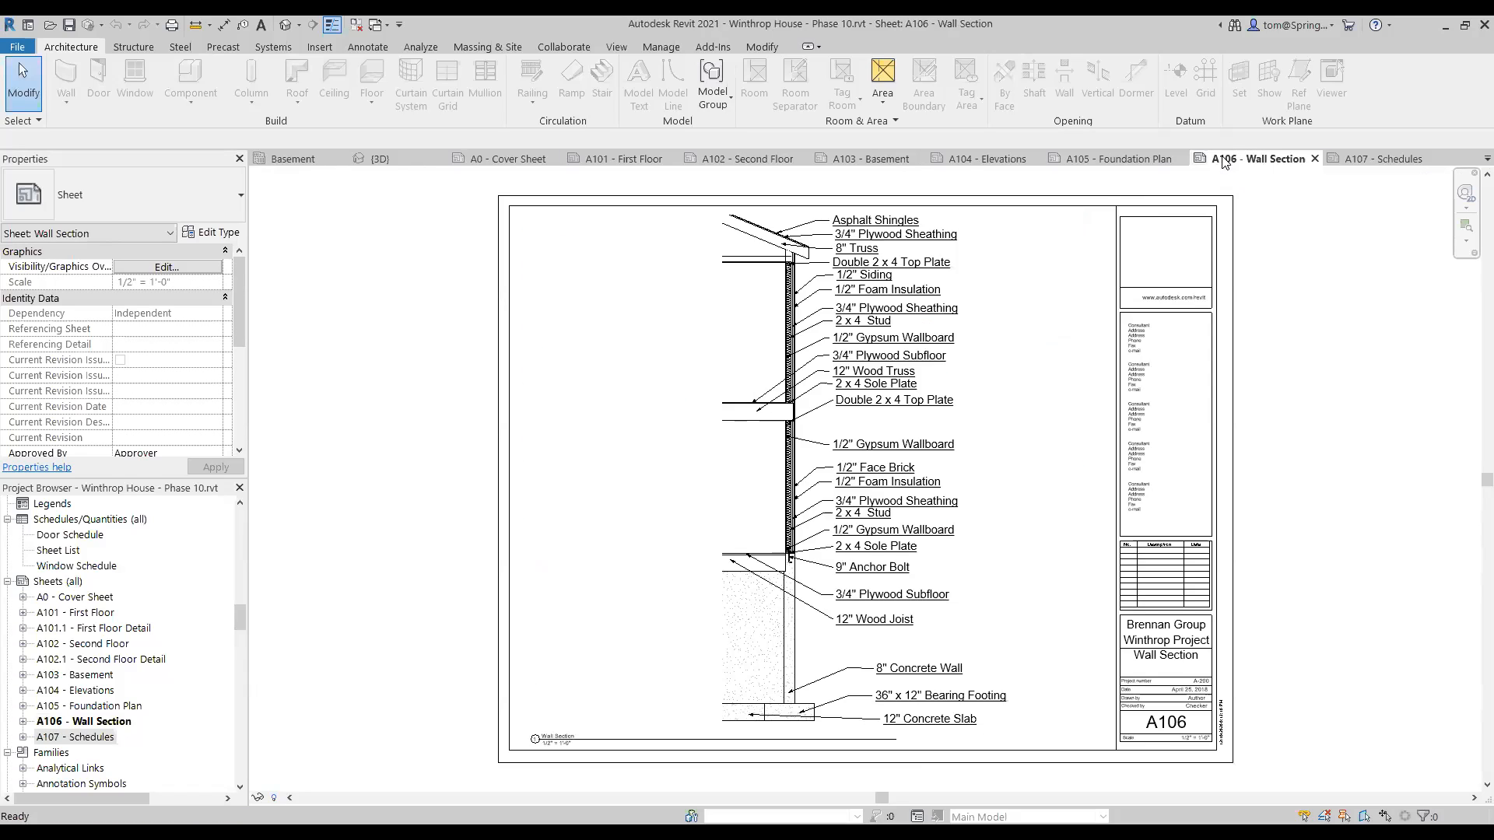
left_click(1104, 158)
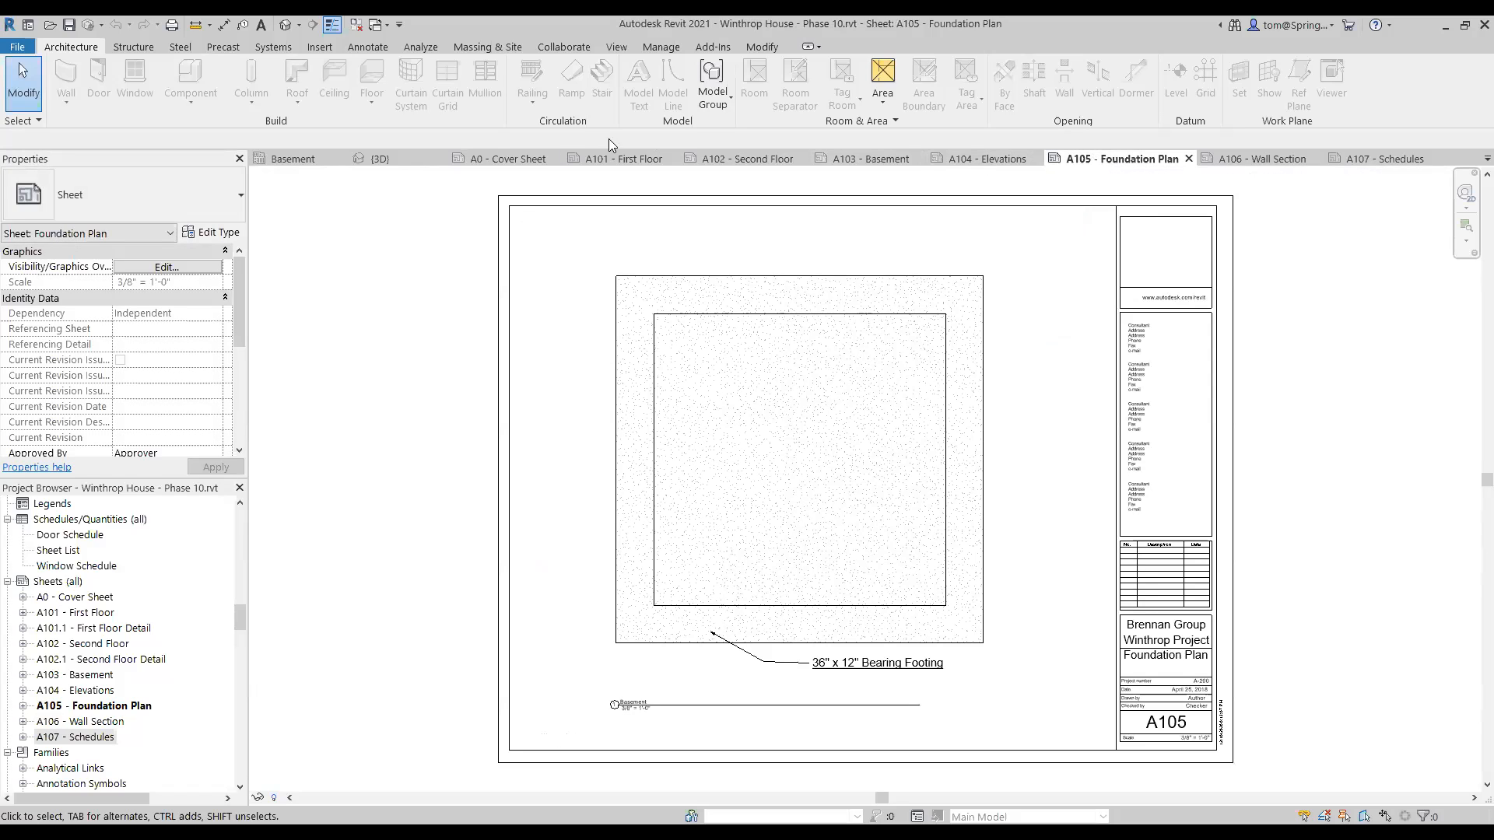
- Switch to the Winthrop House working project, dismiss the save reminder, and open its Basement floor plan
left_click(310, 162)
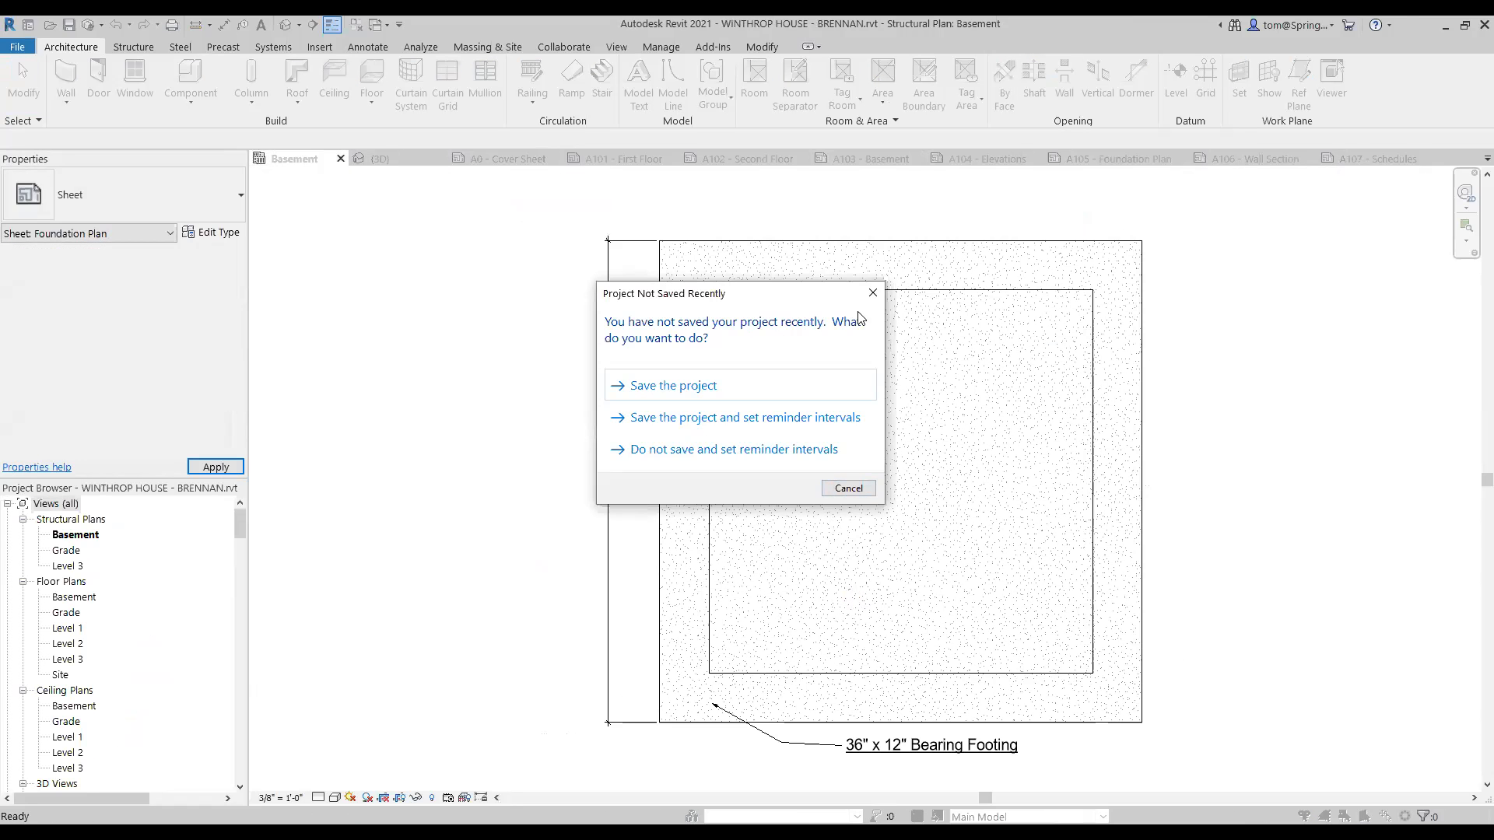
left_click(875, 299)
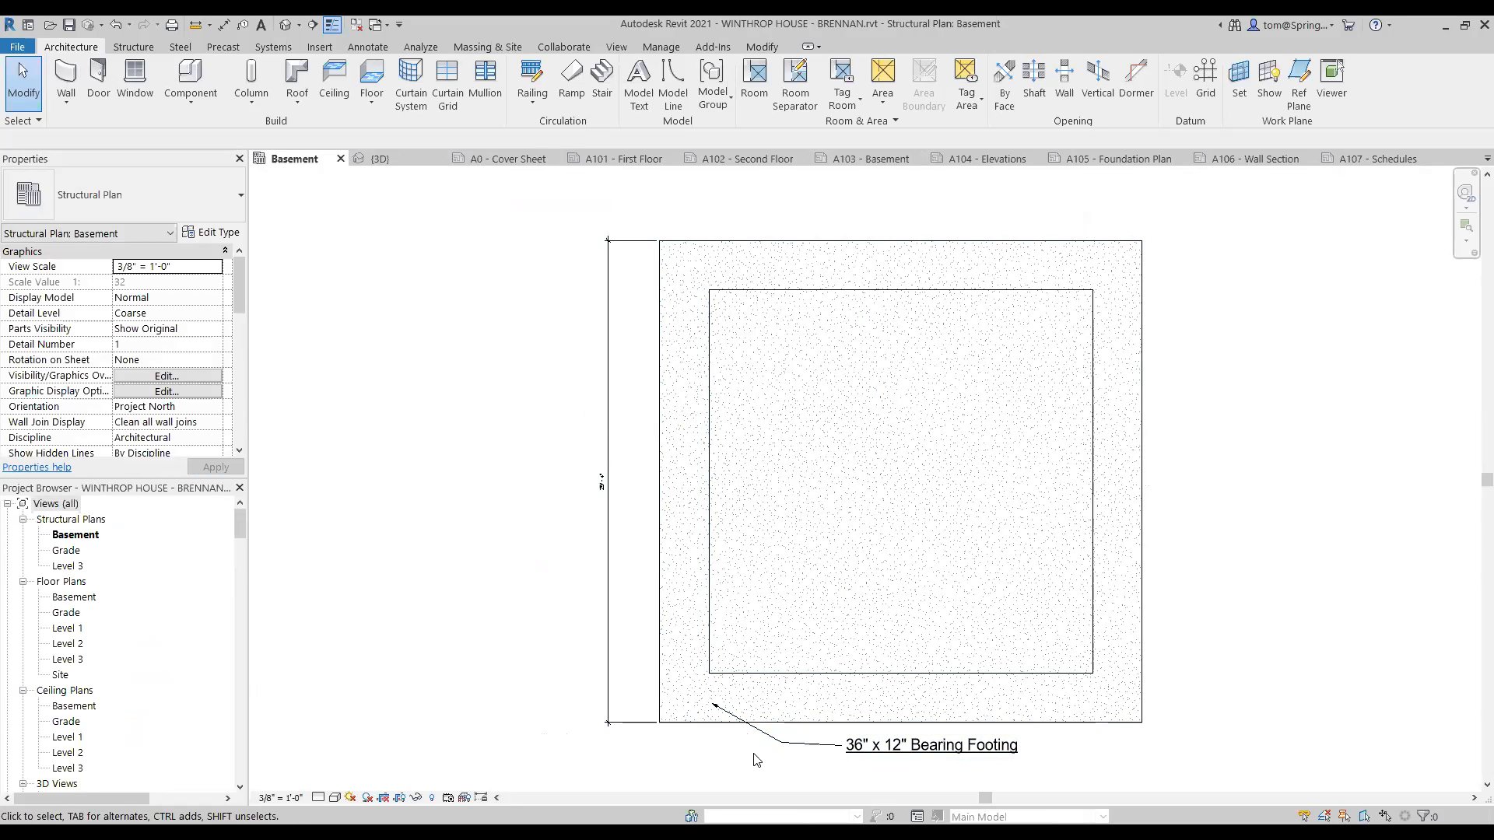
left_click(64, 599)
double_click(64, 599)
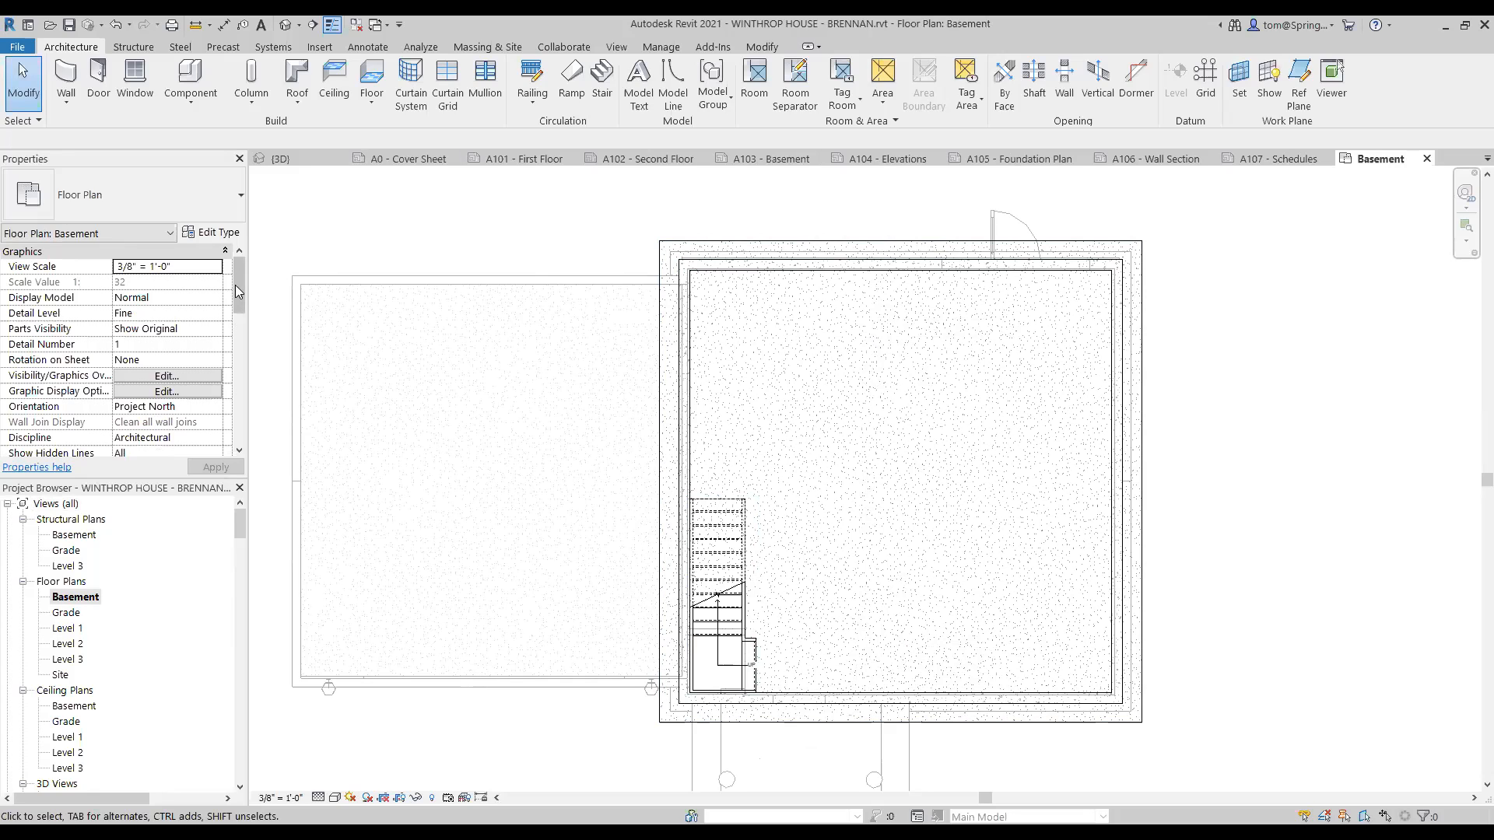
- Set the Basement floor plan's underlay range base level to None and apply it
left_click_drag(235, 285, 240, 351)
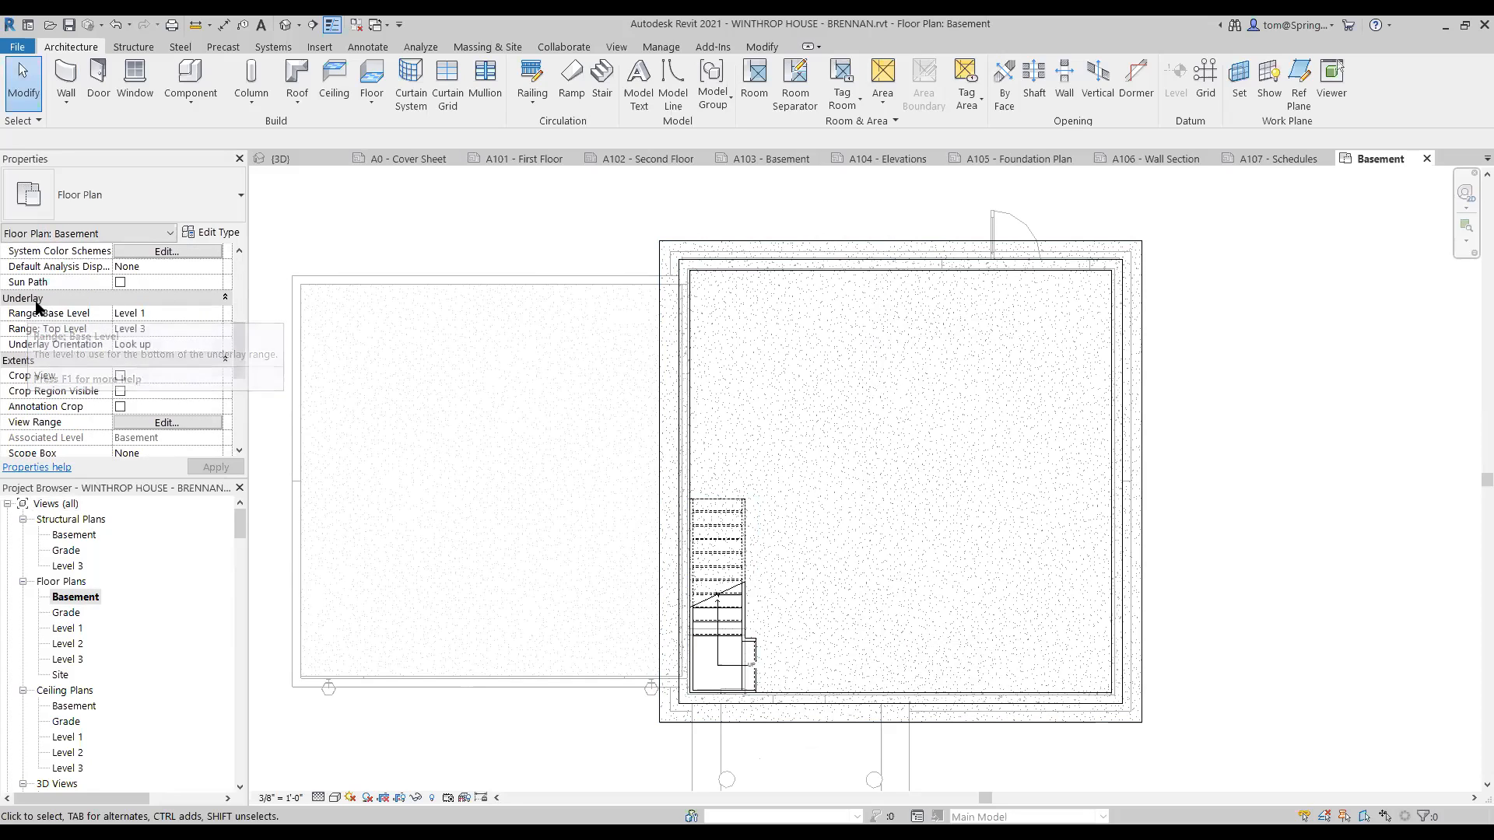
left_click(214, 319)
left_click(215, 314)
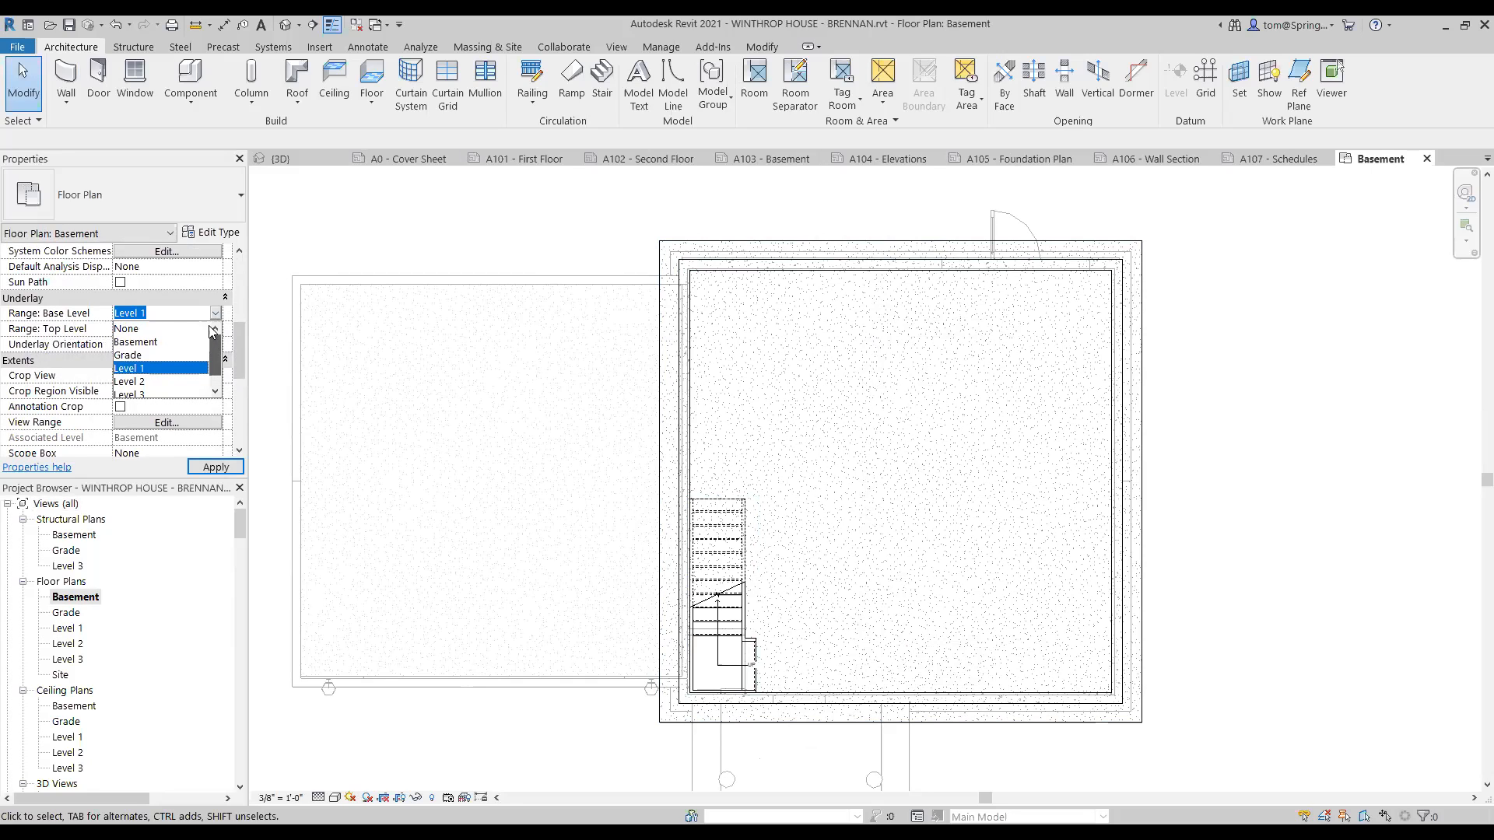
left_click(127, 331)
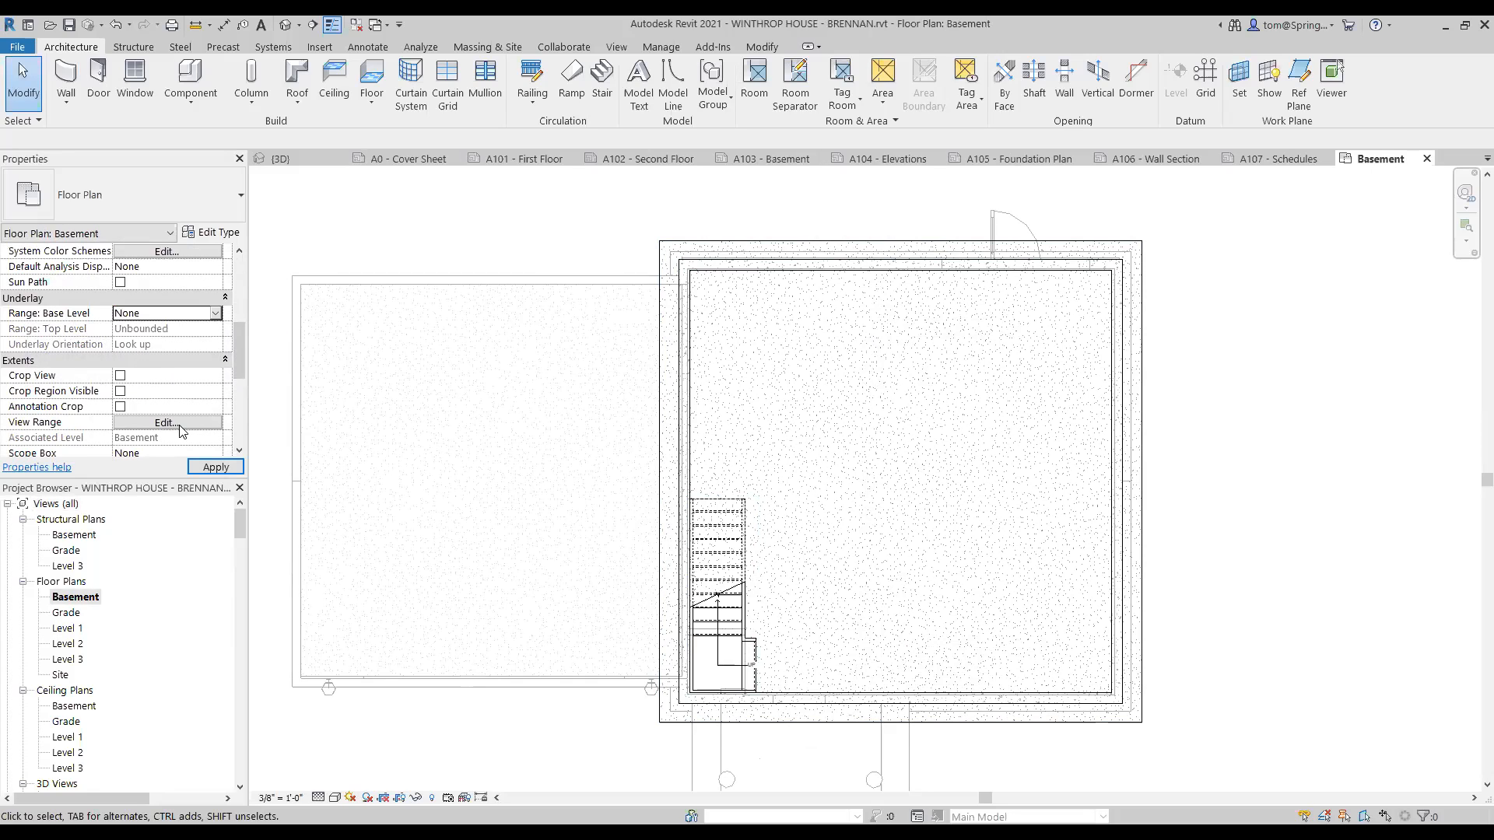
left_click(214, 467)
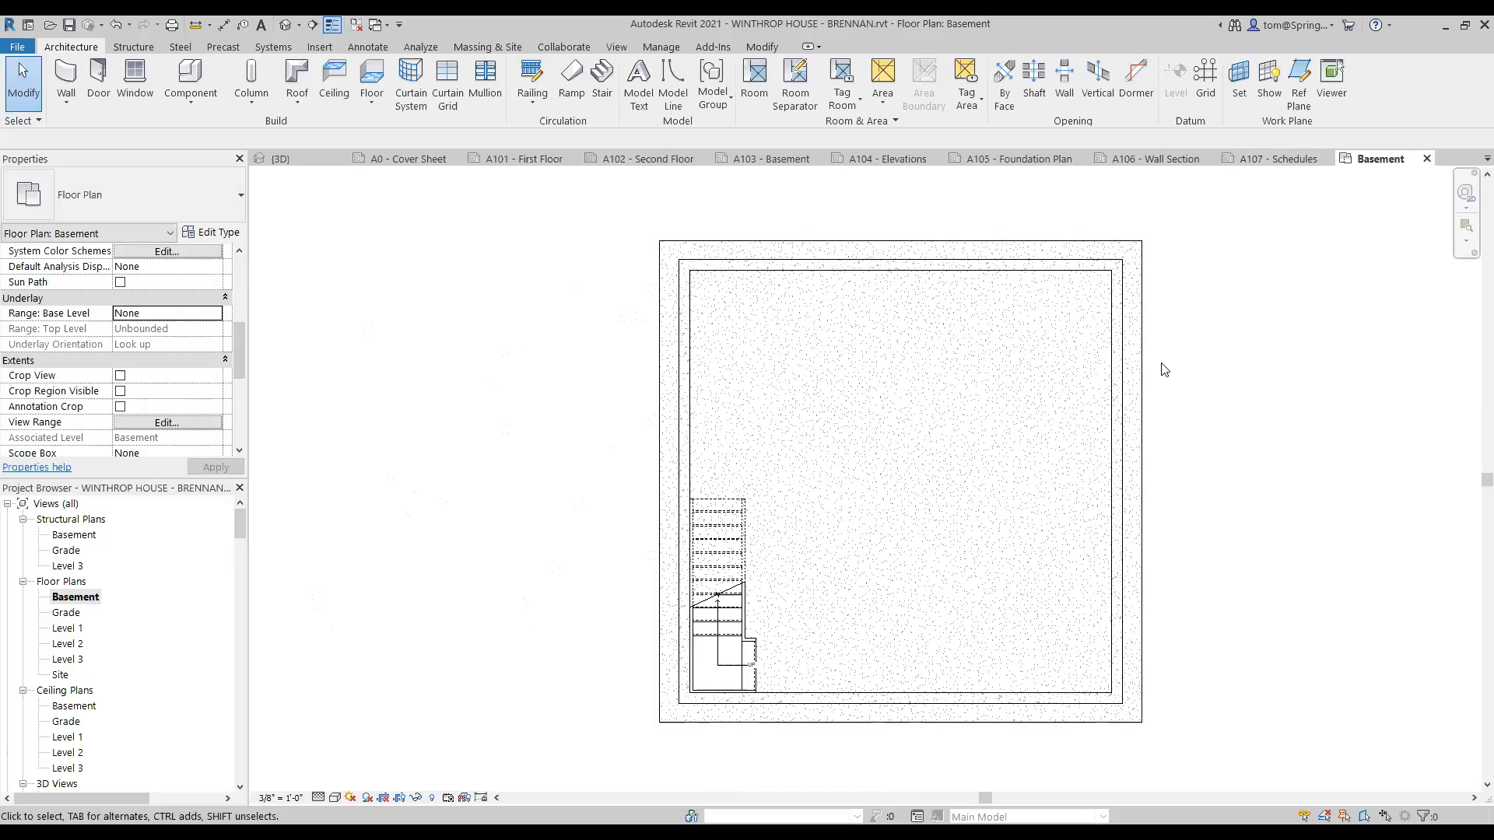
- Hide the Generic - 12" floor slab as an element in the Basement floor plan
left_click(662, 513)
right_click(662, 514)
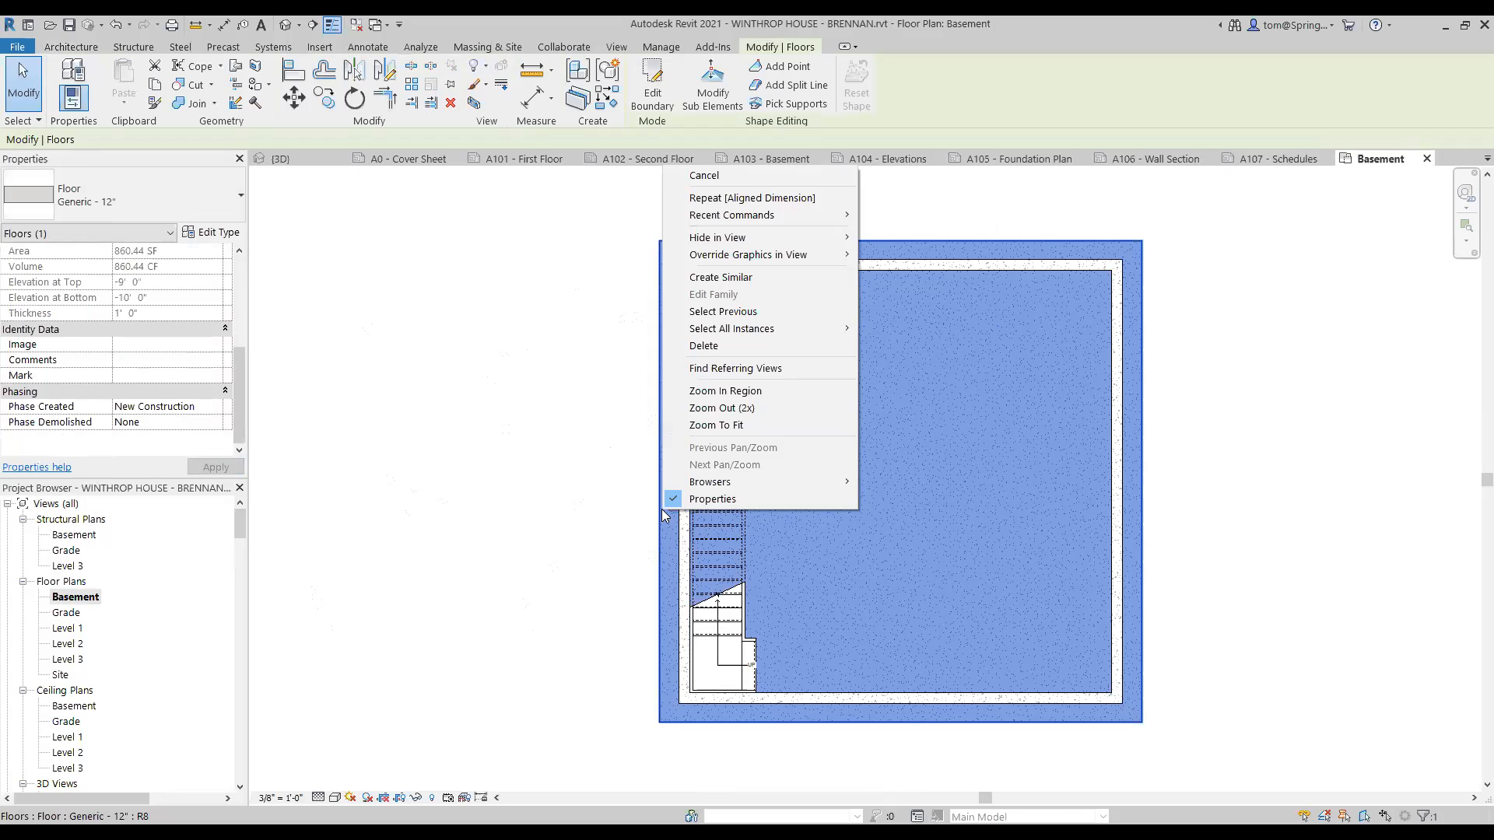
mouse_move(750, 241)
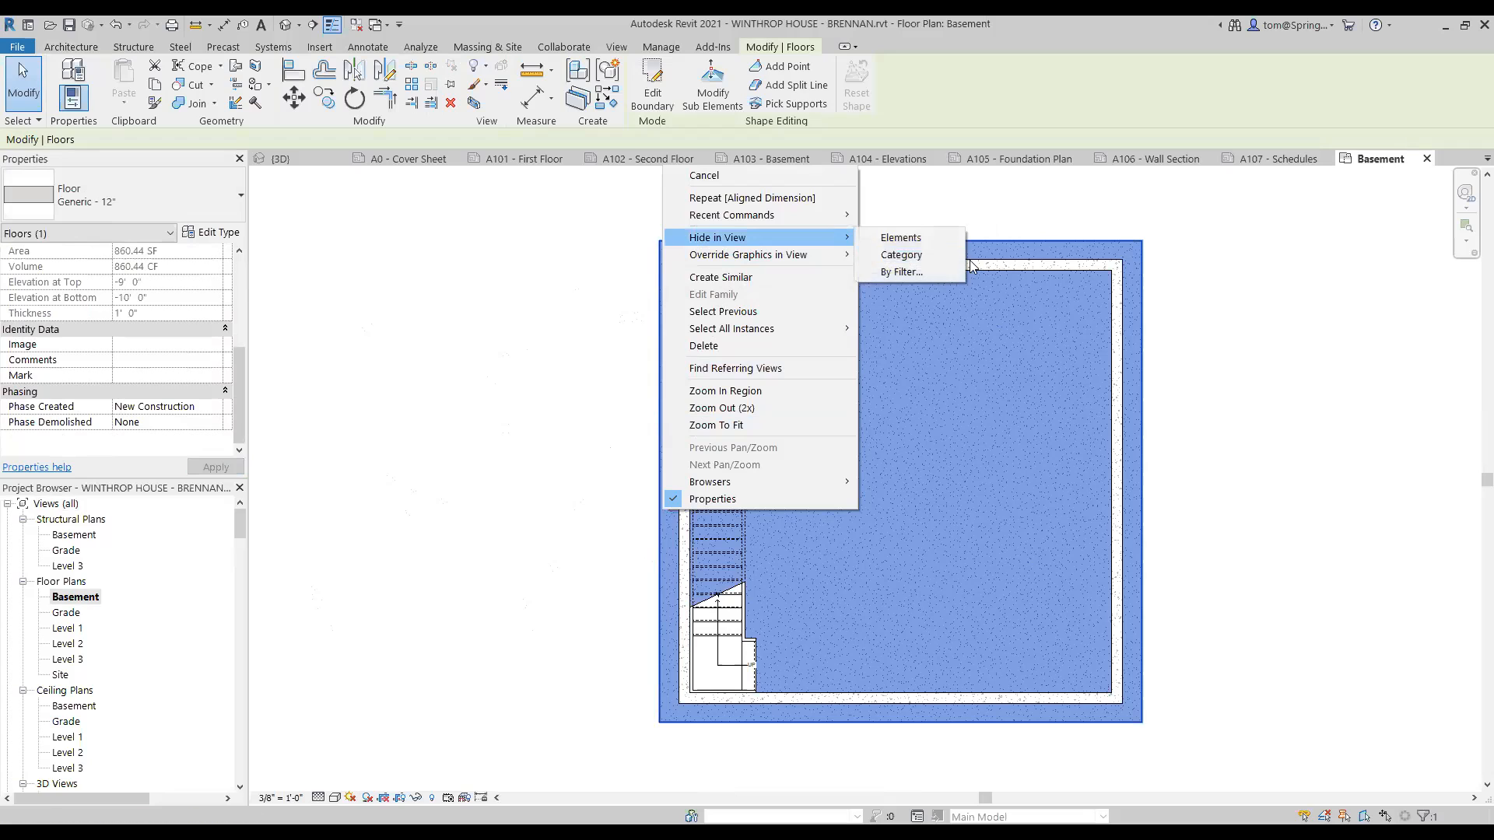
left_click(901, 237)
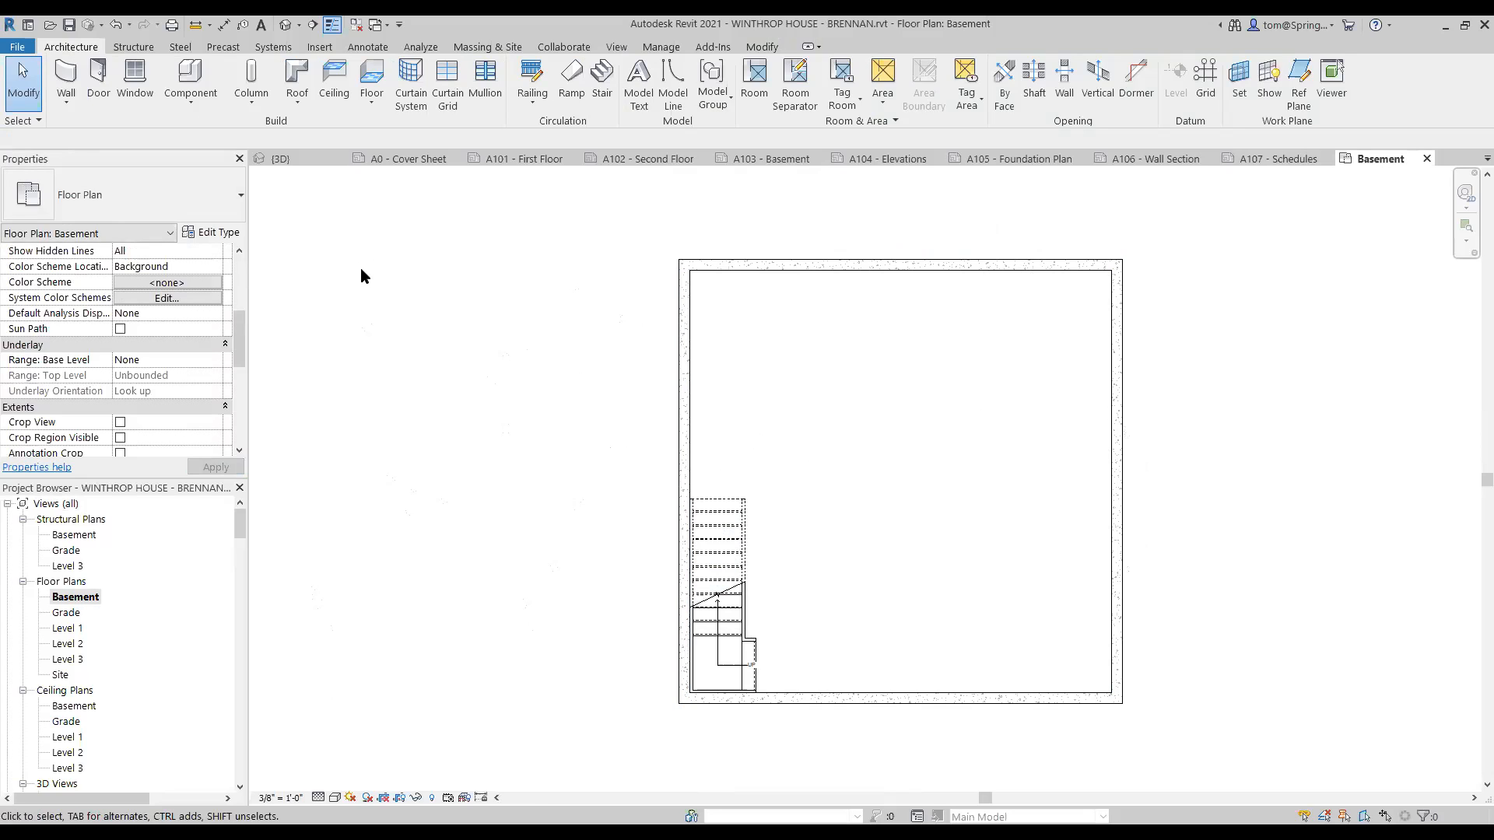
- Draw an INTERIOR WALL - 4-1/2" architectural wall horizontally across the middle of the basement between the east and west foundation walls
left_click(65, 102)
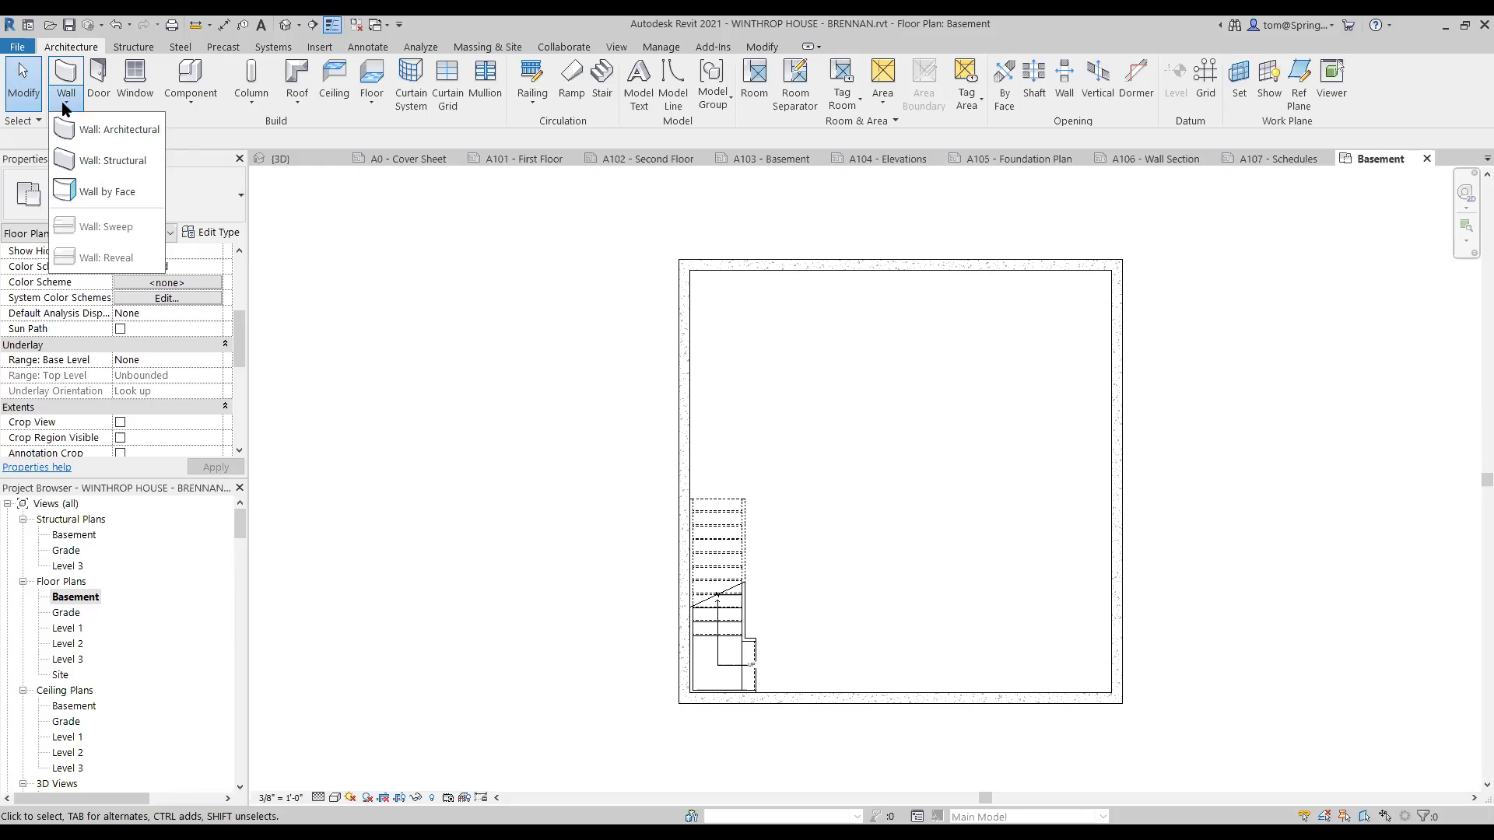
left_click(90, 129)
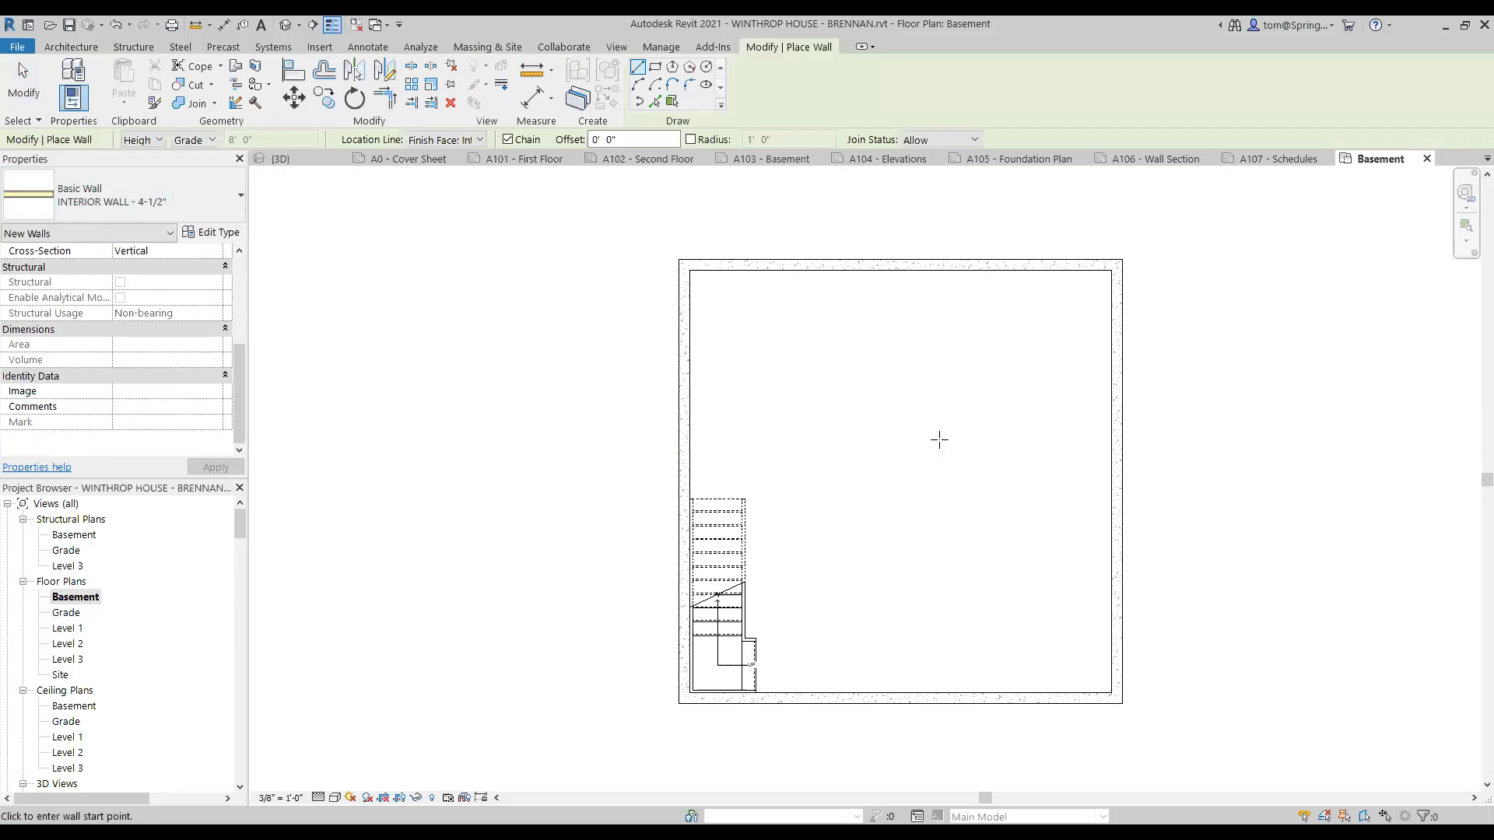
left_click(1109, 483)
left_click(690, 482)
key("Escape")
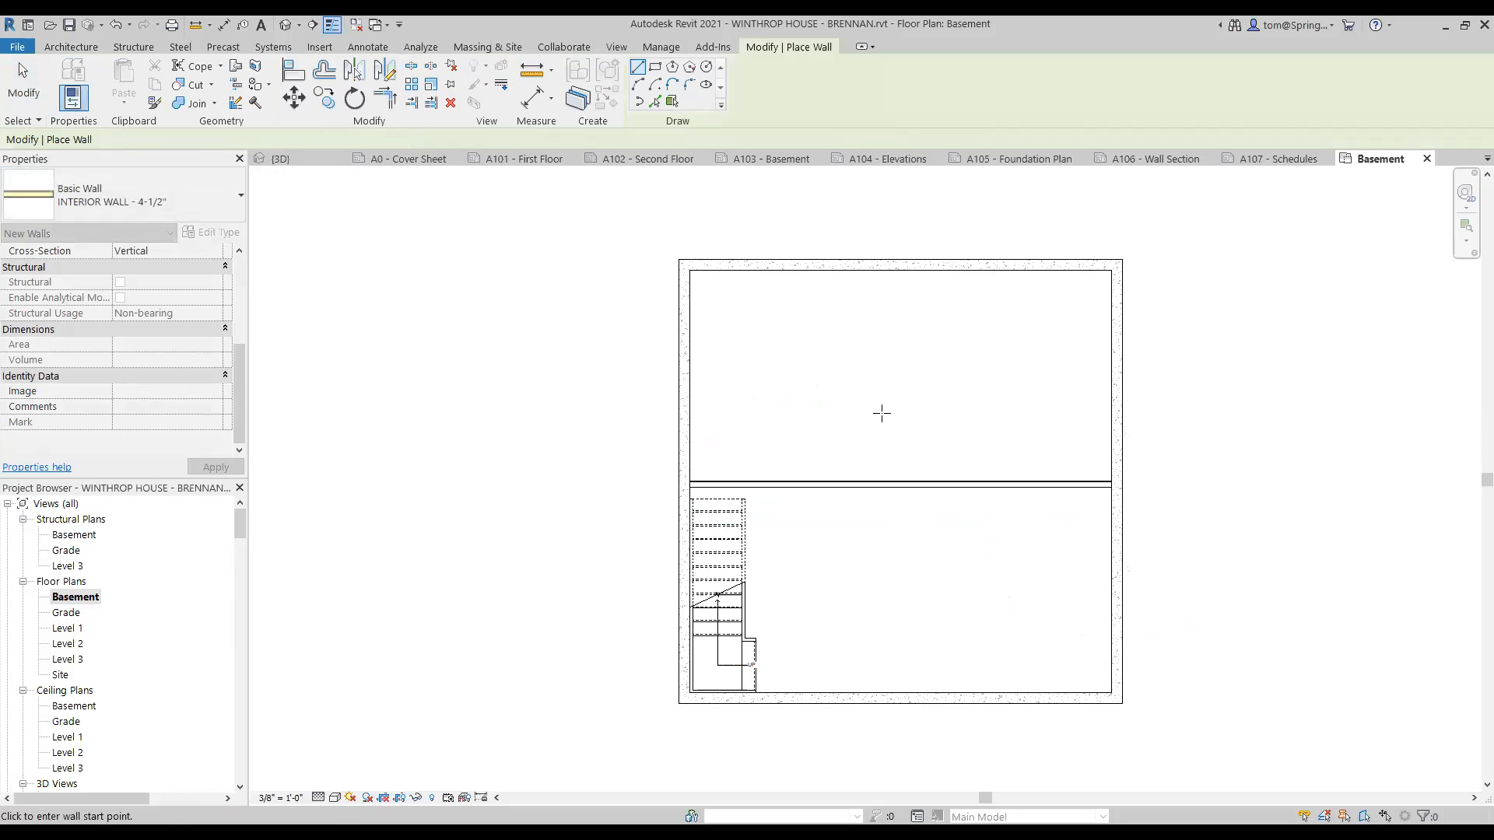
- Draw a vertical 4-1/2" interior wall from the middle of the north foundation wall down to the horizontal partition
left_click(899, 273)
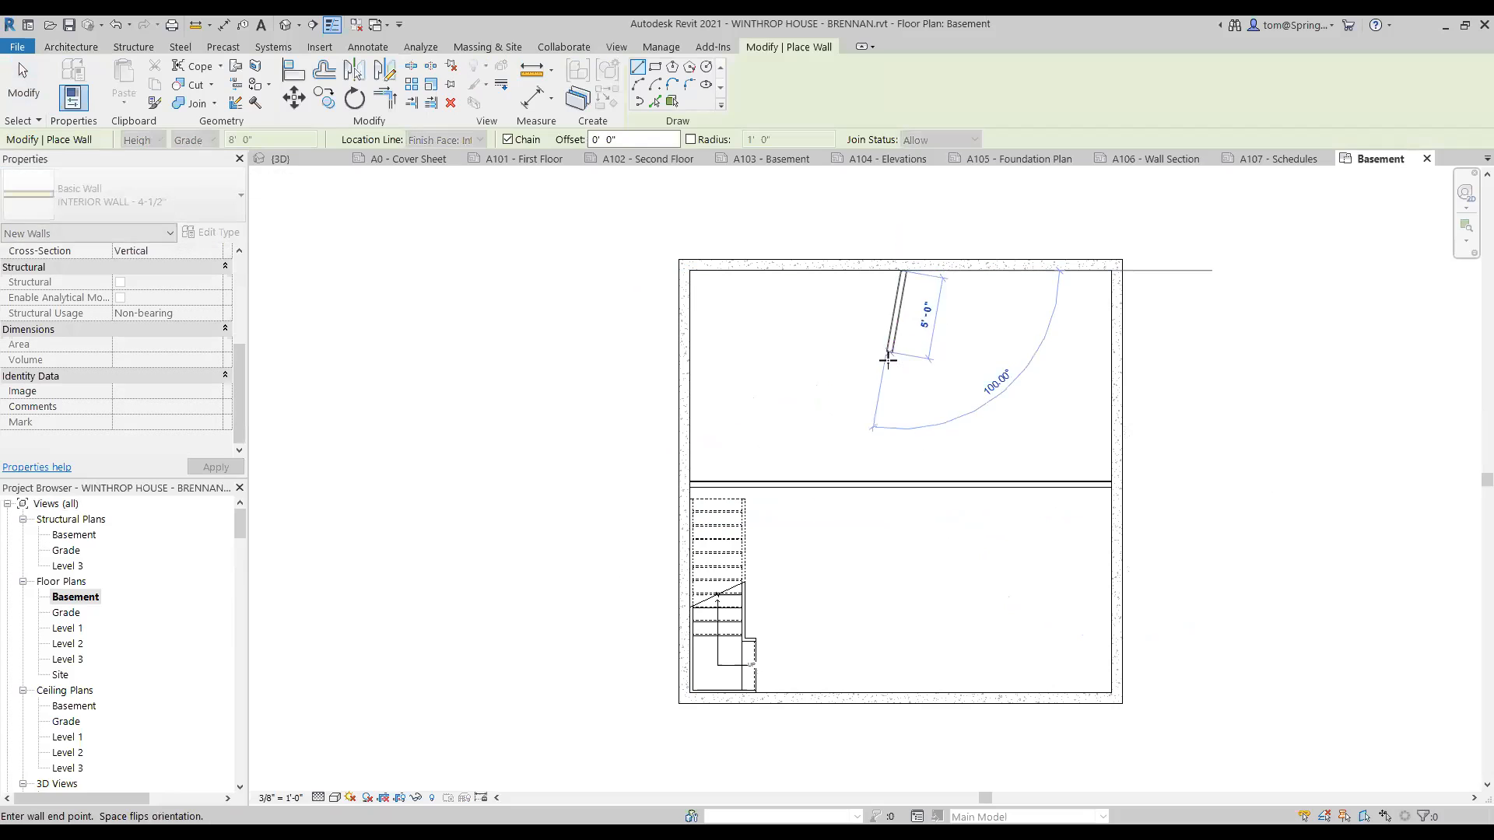
left_click(904, 473)
key("Escape")
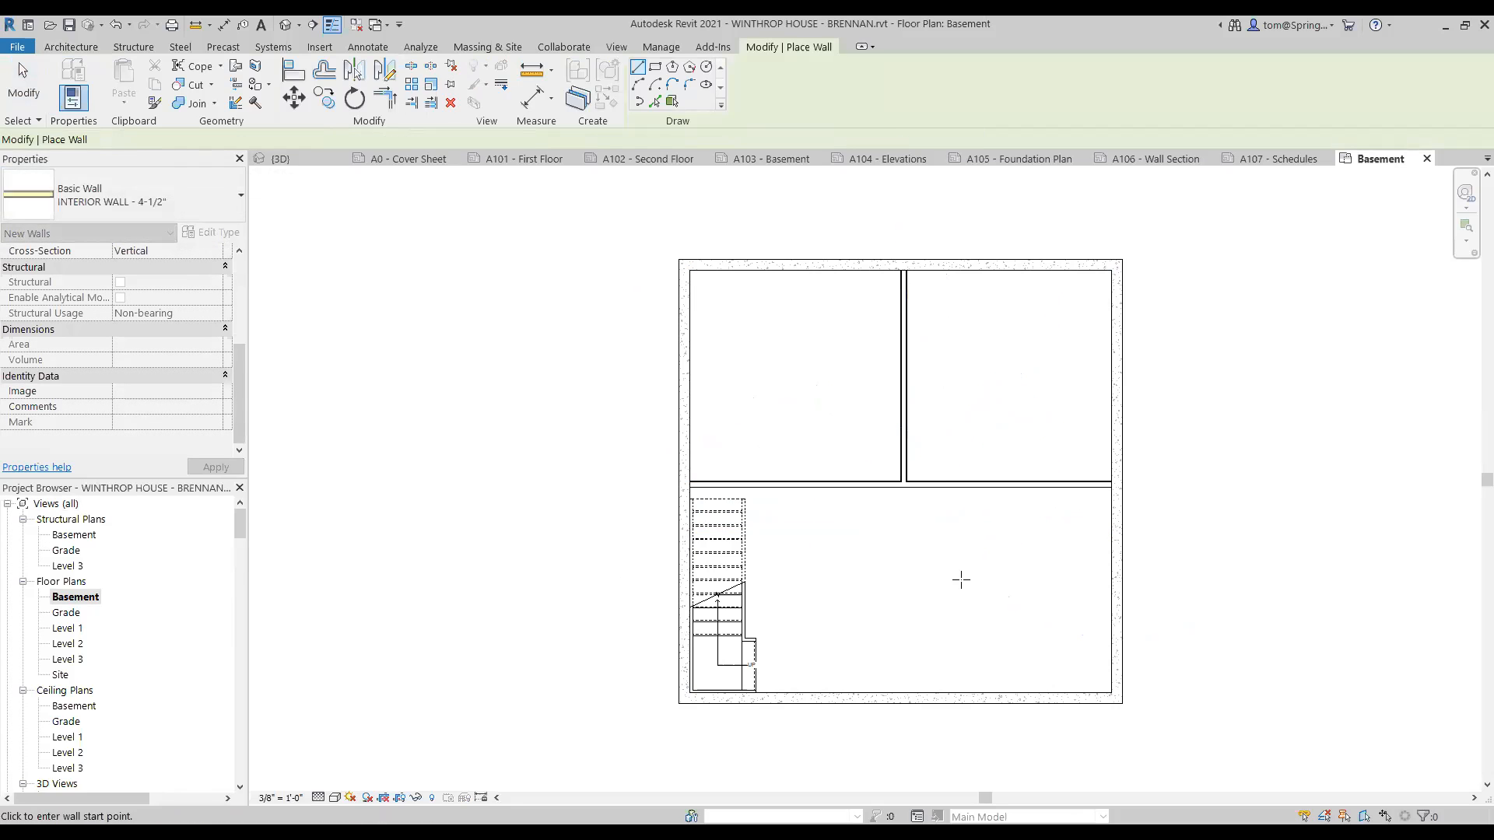
key("Escape")
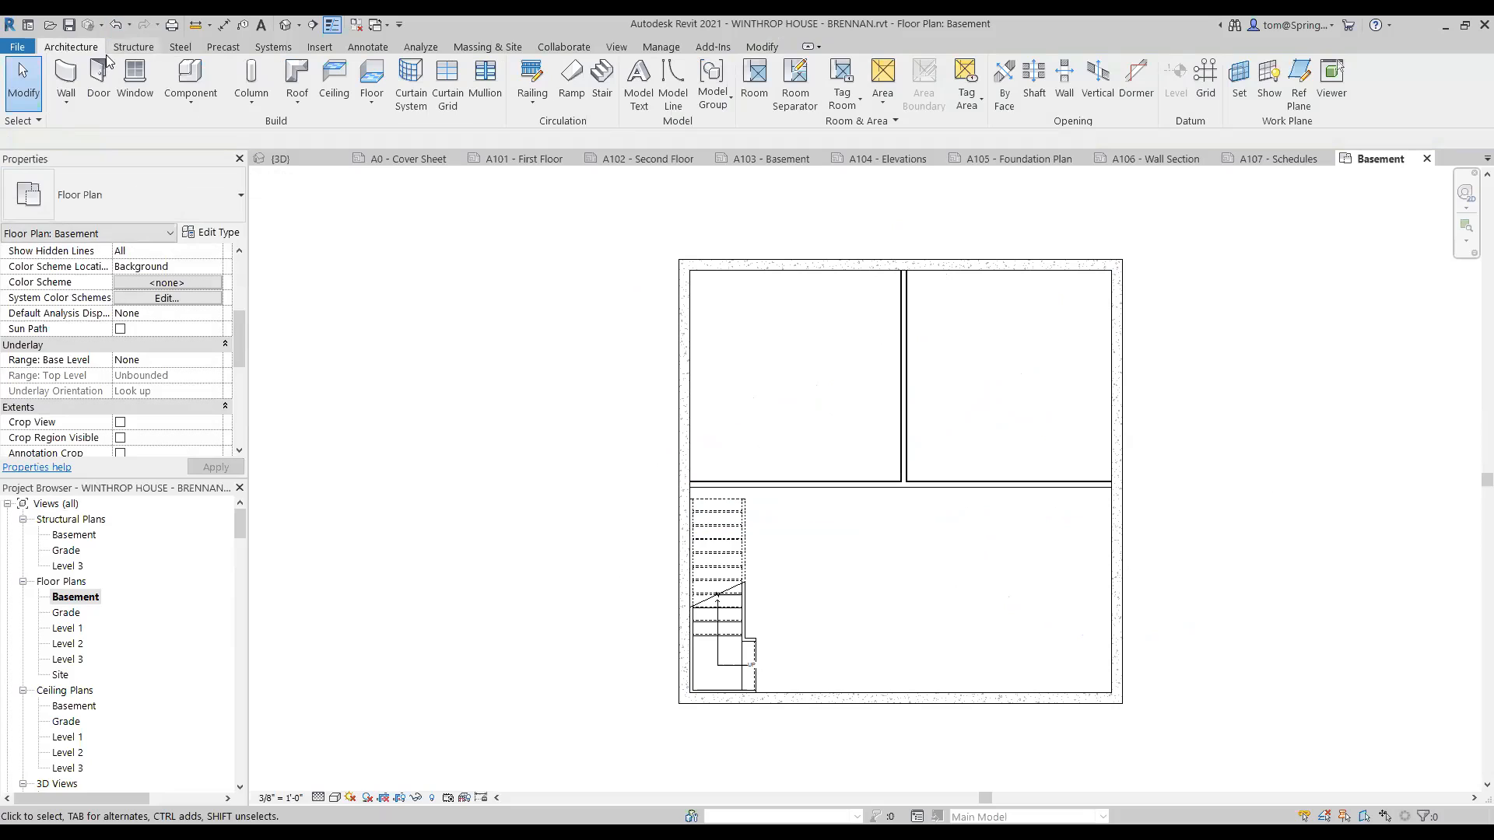
- Place a tagged Single-Flush 36" x 80" door in the horizontal partition, centered 2'-0" west of the vertical wall and swinging into the northwest room
left_click(81, 99)
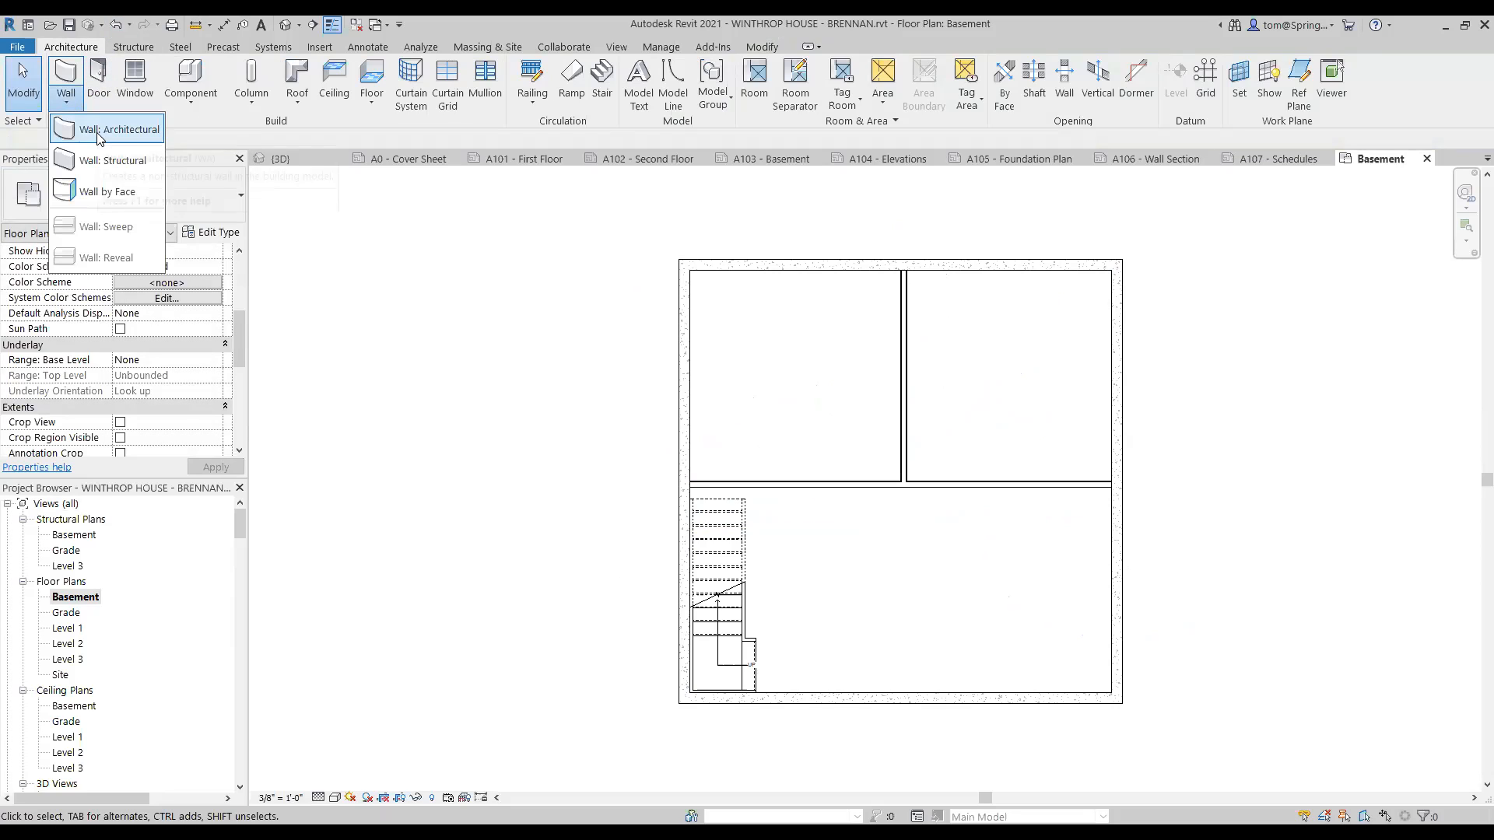
left_click(99, 78)
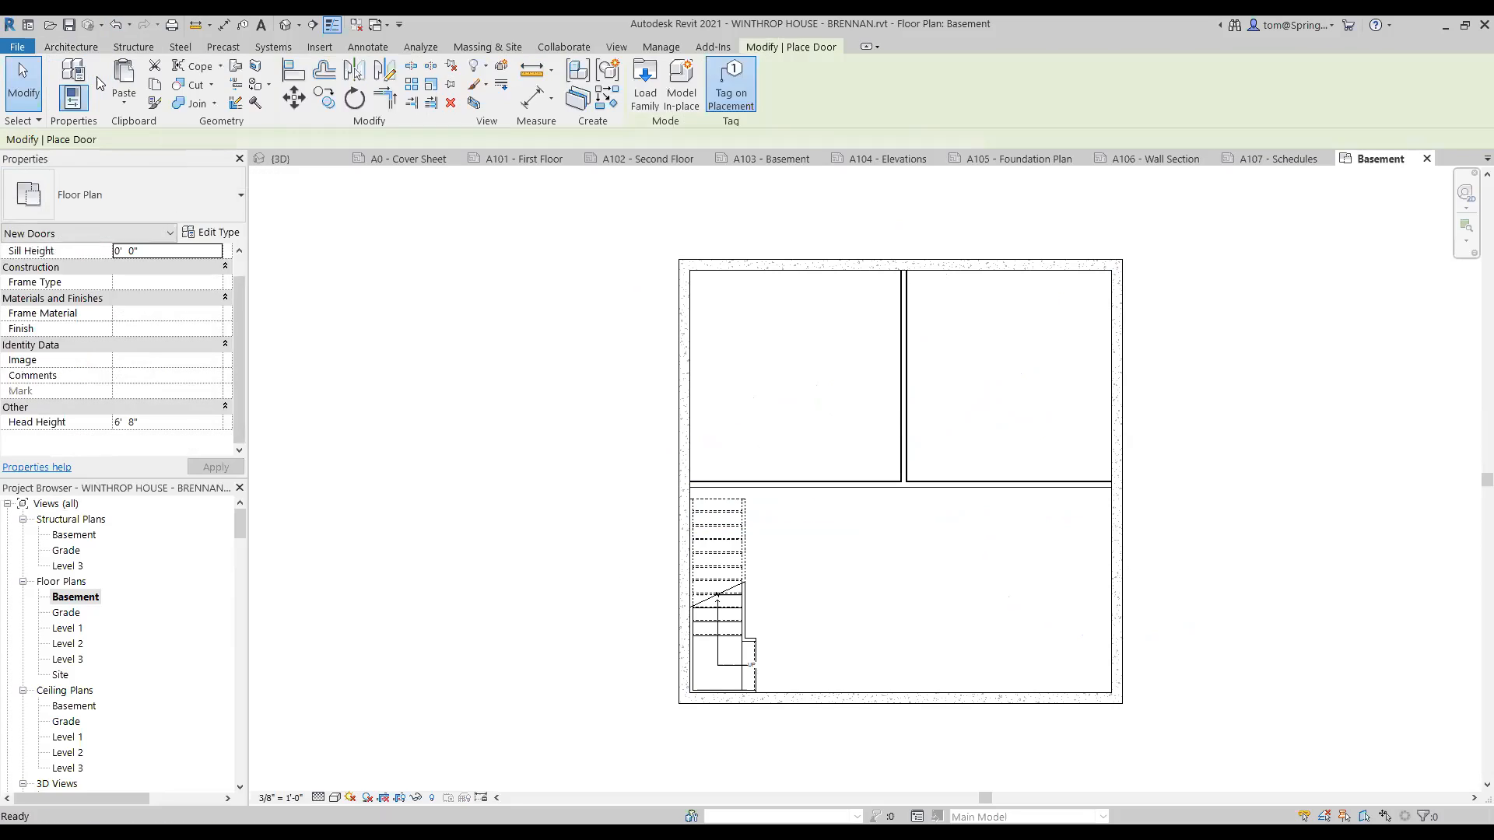
left_click(239, 206)
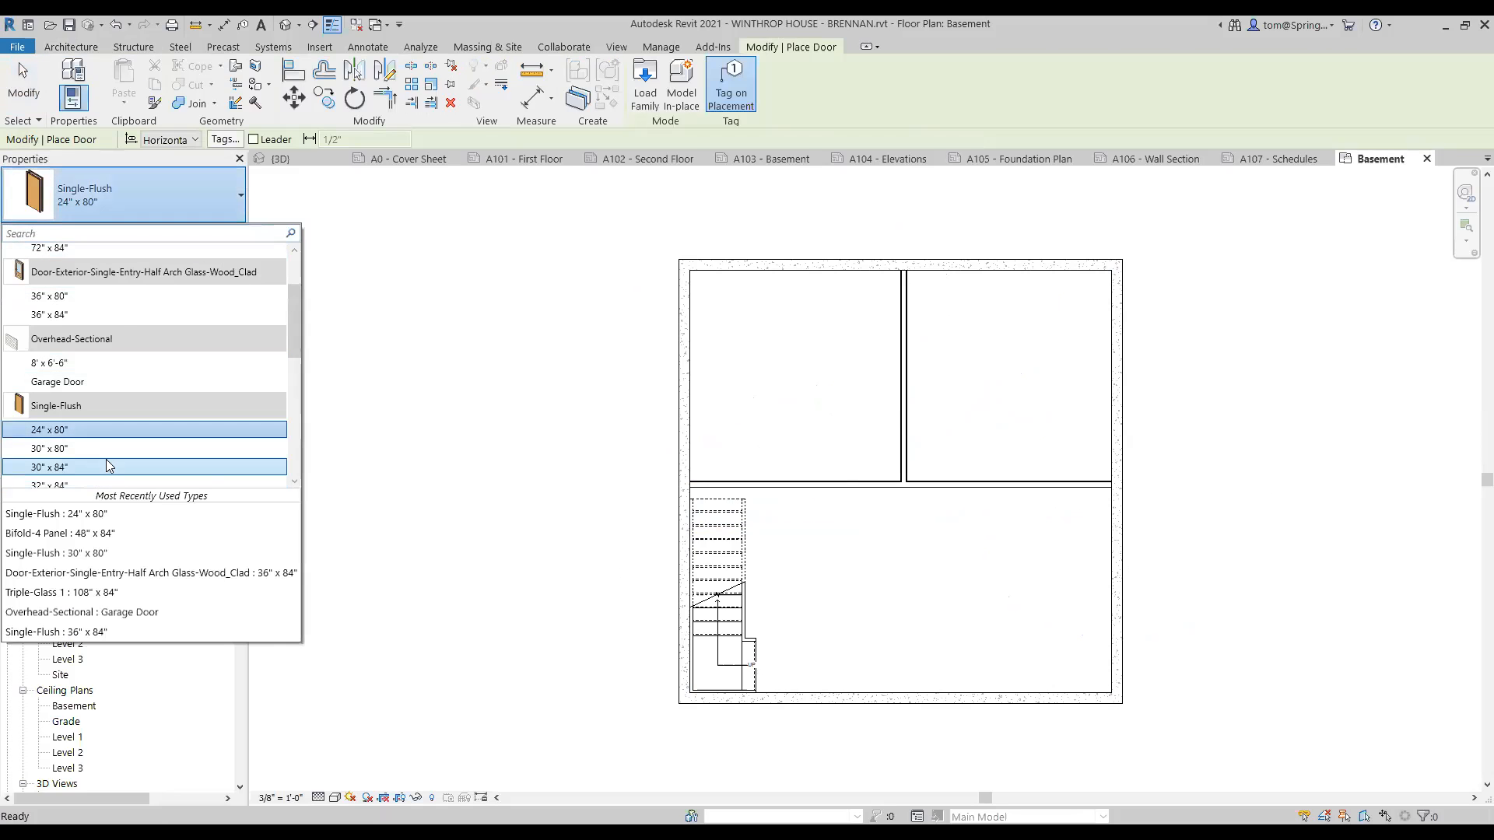
scroll(108, 465, "down", 1)
scroll(108, 466, "down", 1)
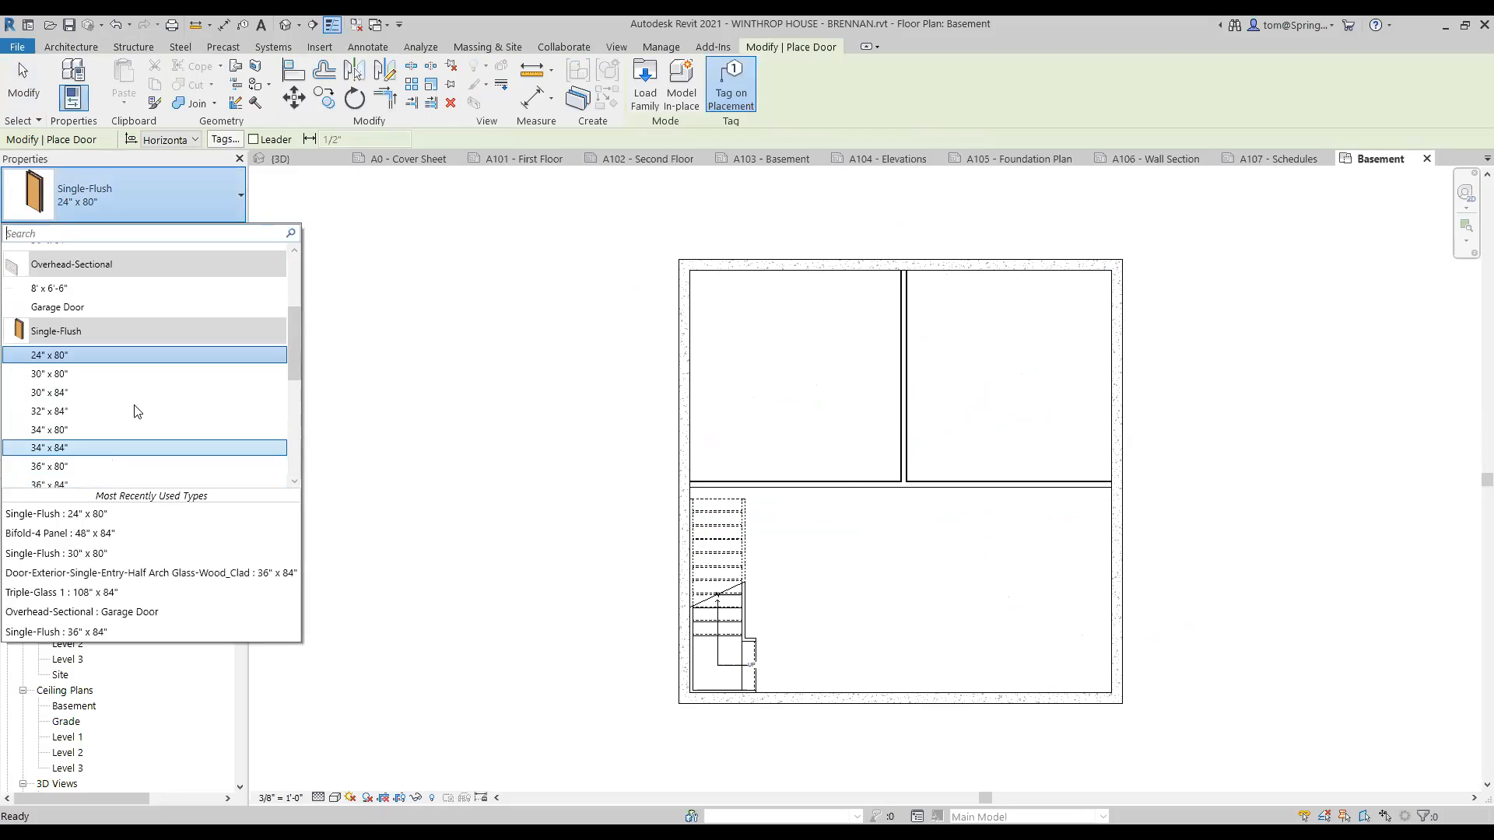
left_click(116, 446)
left_click(217, 202)
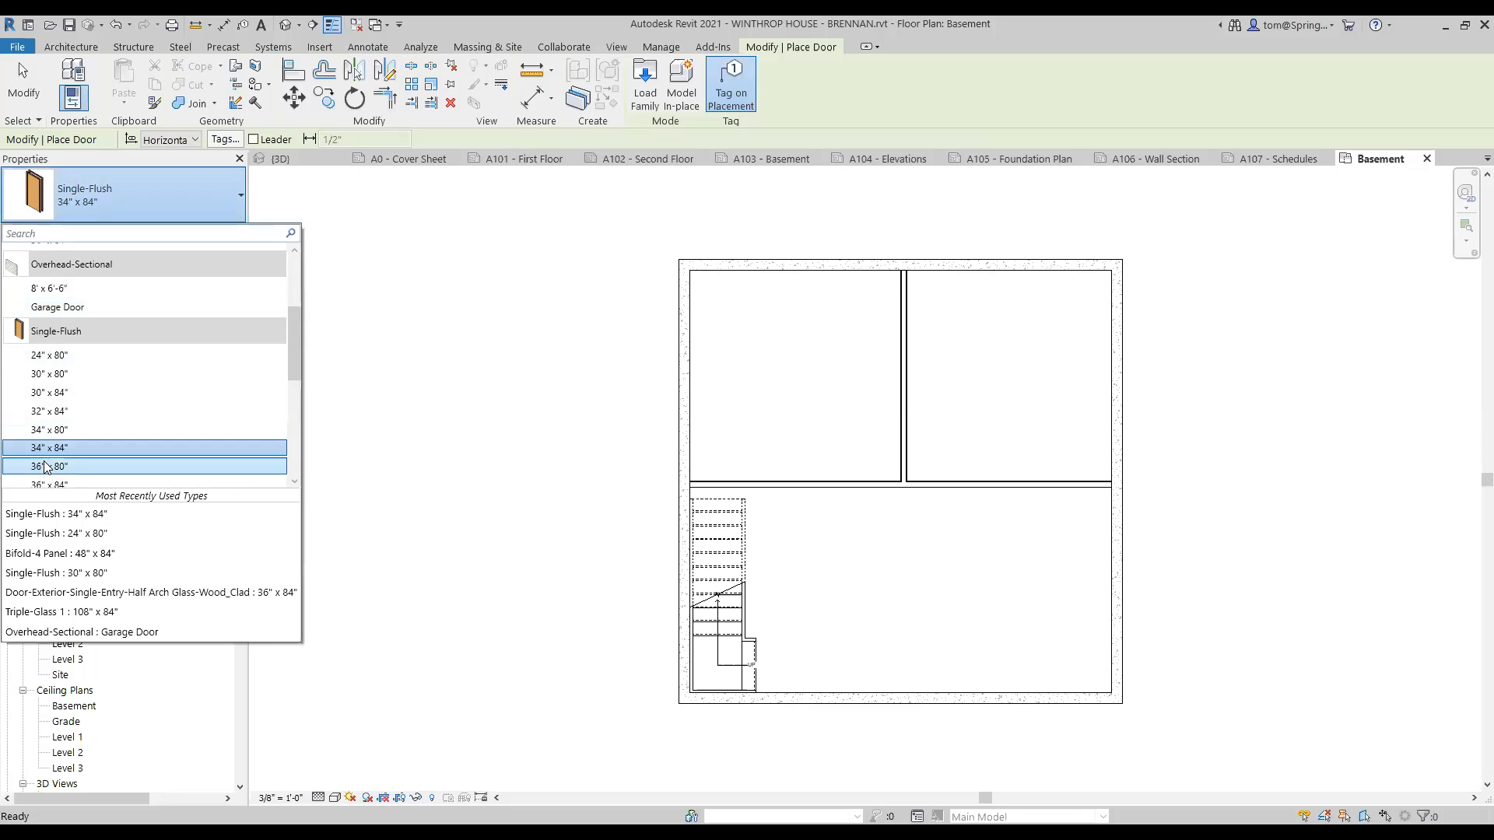
left_click(45, 466)
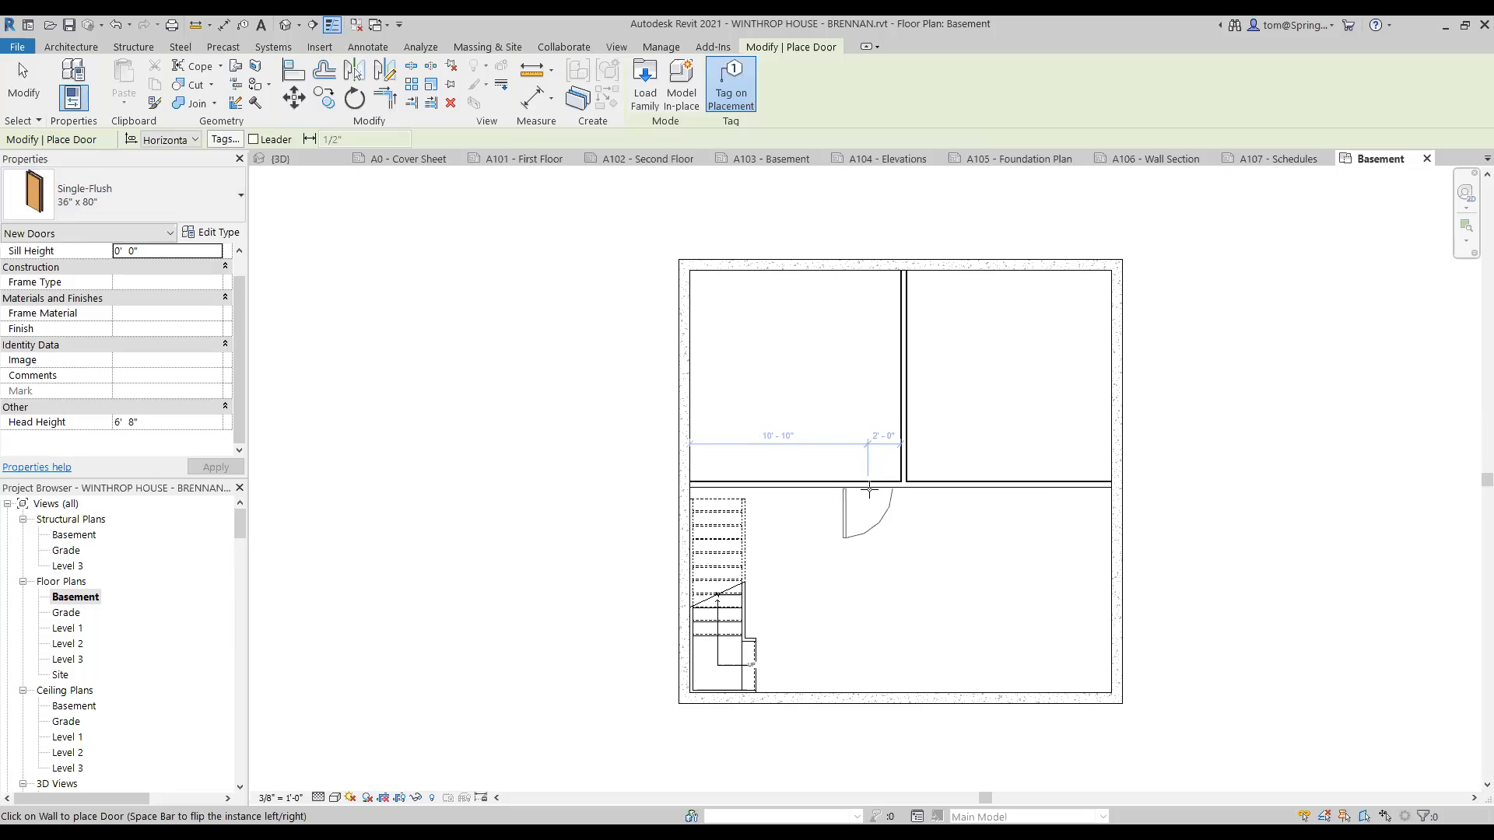
left_click(869, 489)
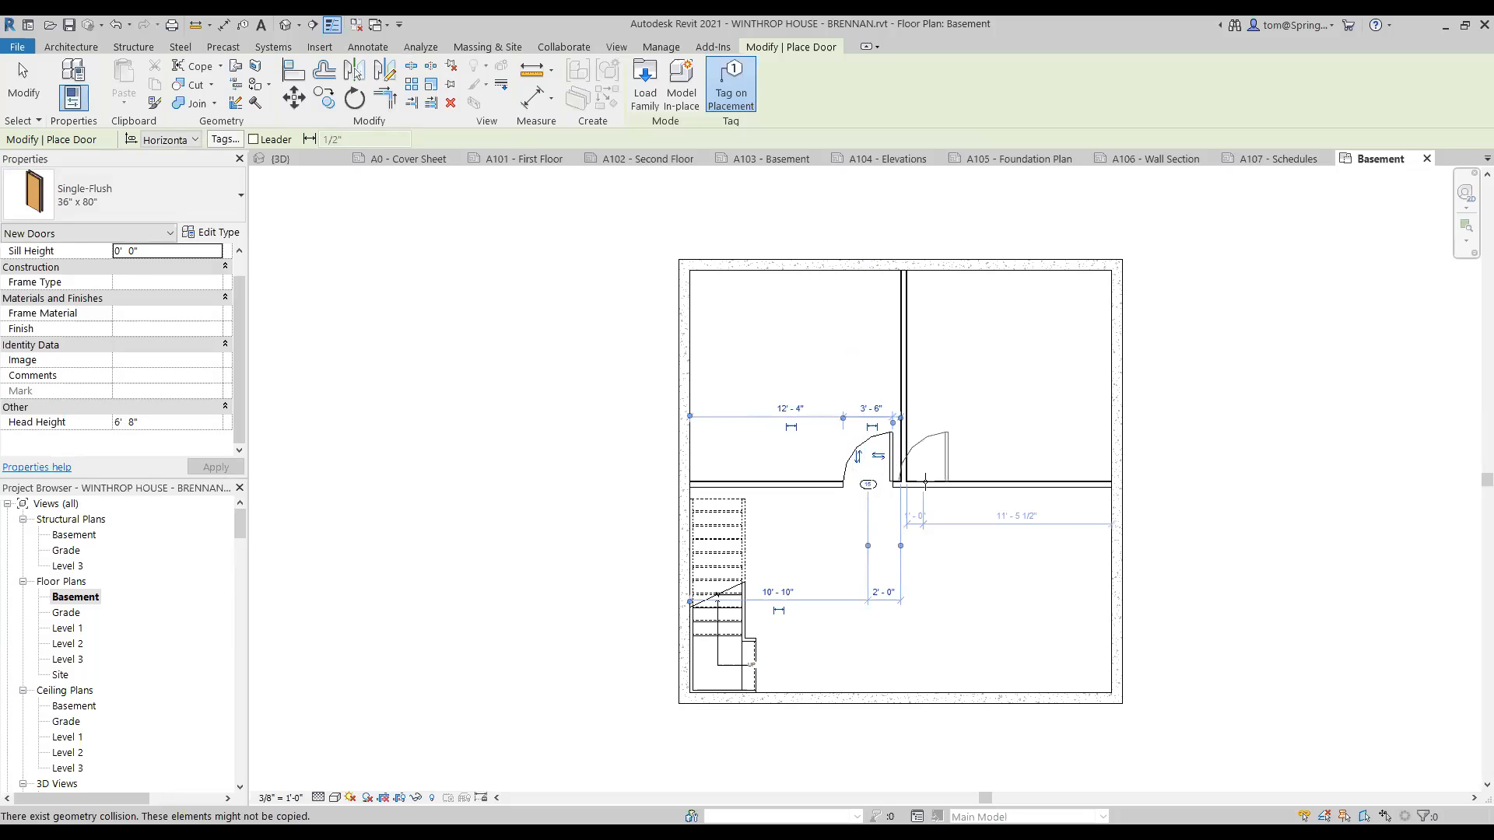
- Place a matching 36" x 80" door just east of the vertical wall, hinged beside it and swinging into the northeast room
left_click(940, 483)
left_click(950, 456)
key("Escape")
key("Escape")
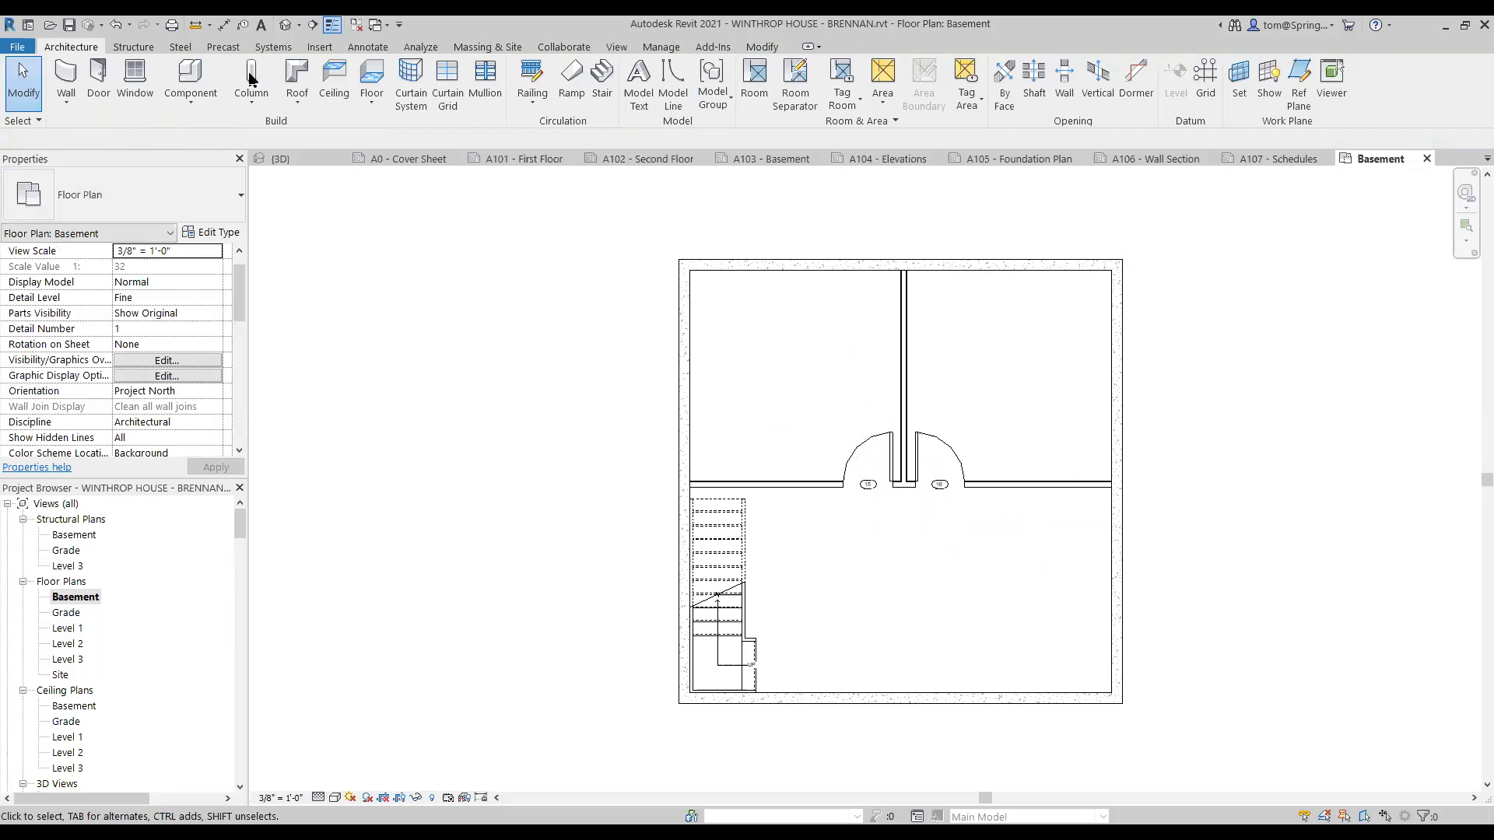
- Place two tagged Slider with Trim 60" x 48" windows in the east foundation wall, one in the northeast room and one in the south room
left_click(136, 86)
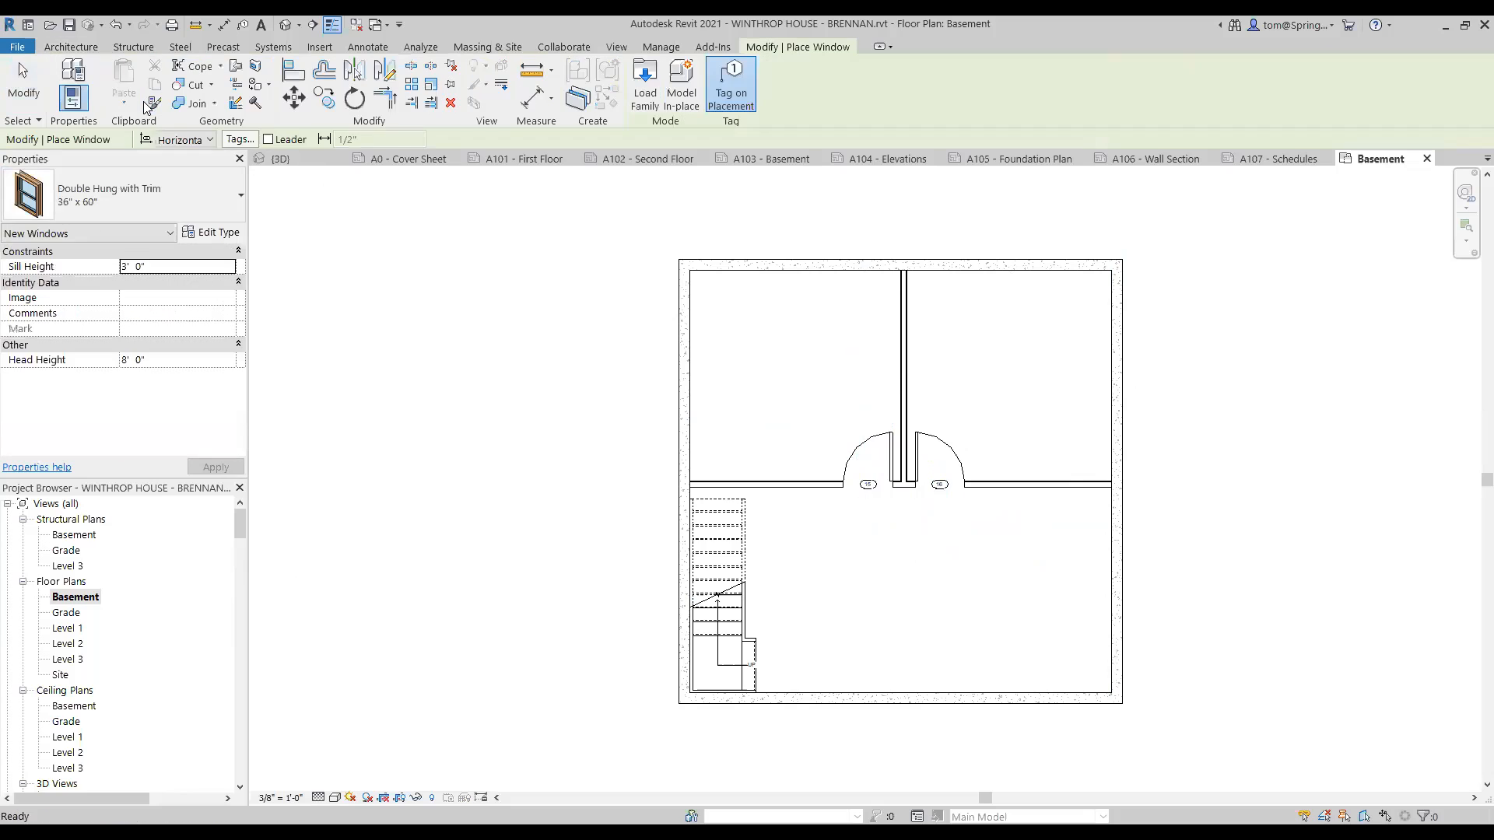
left_click(239, 206)
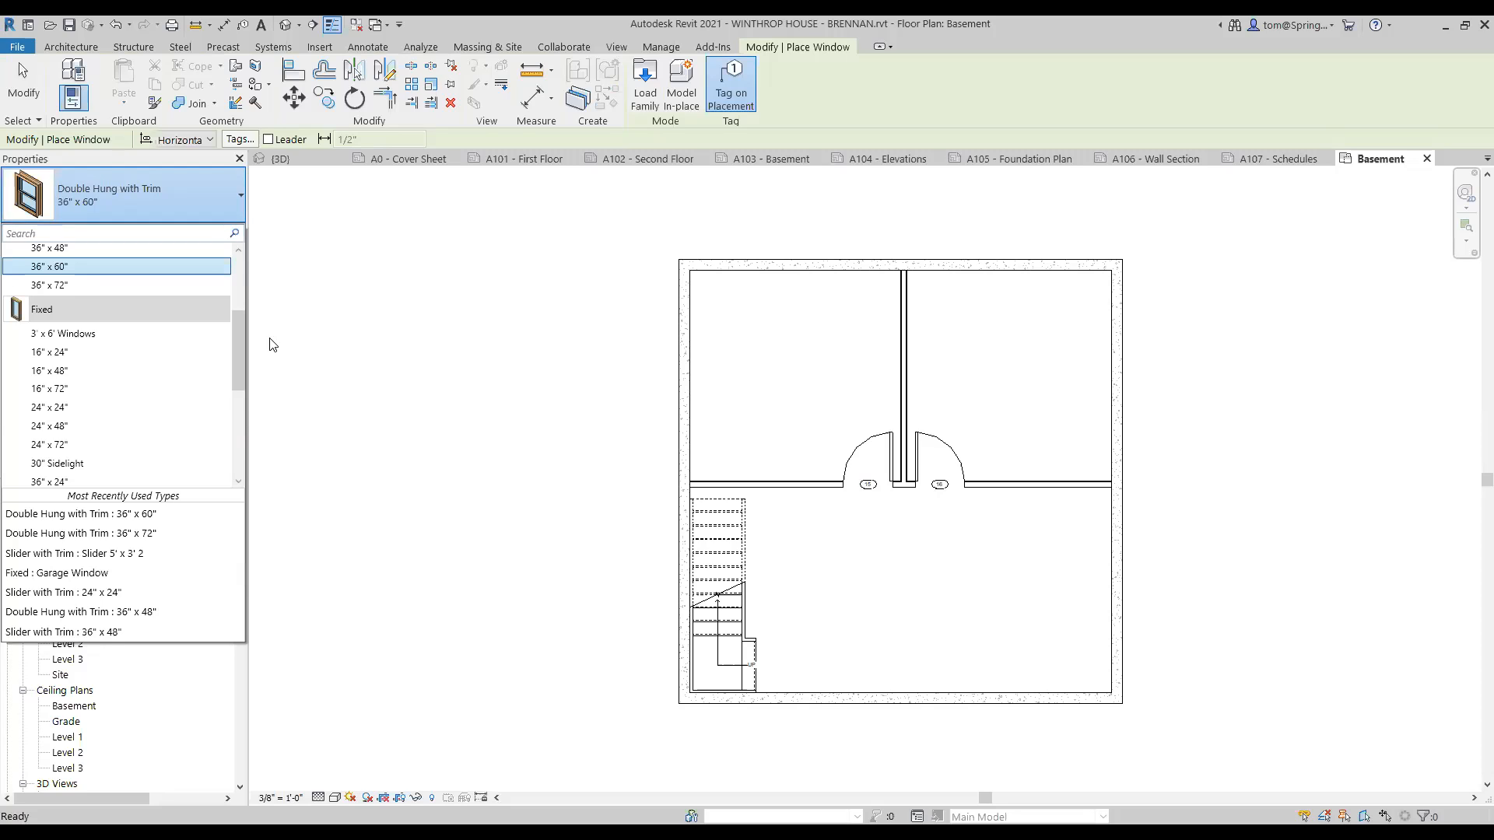
mouse_move(228, 330)
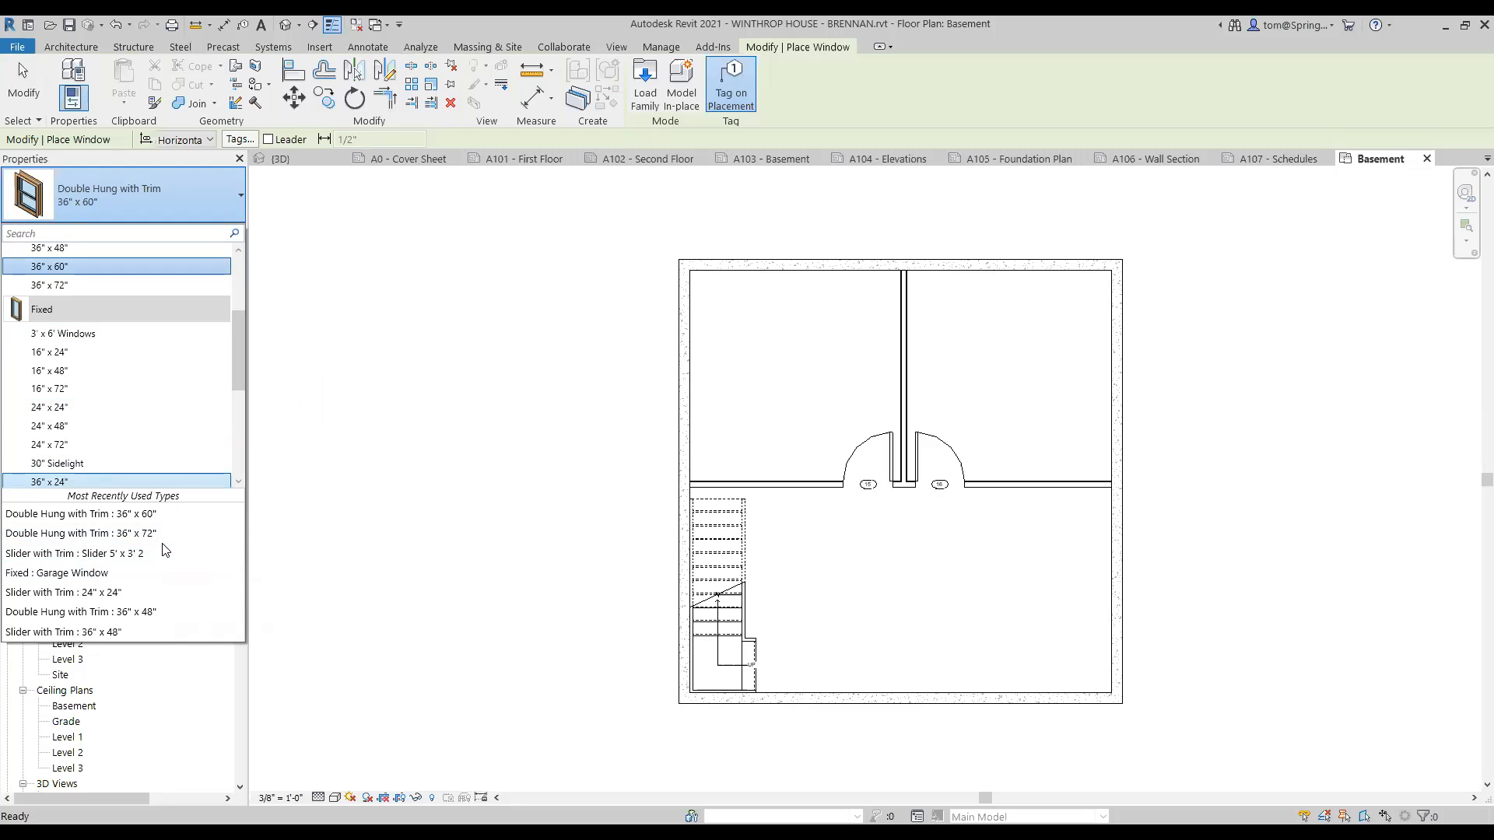
left_click_drag(240, 376, 230, 466)
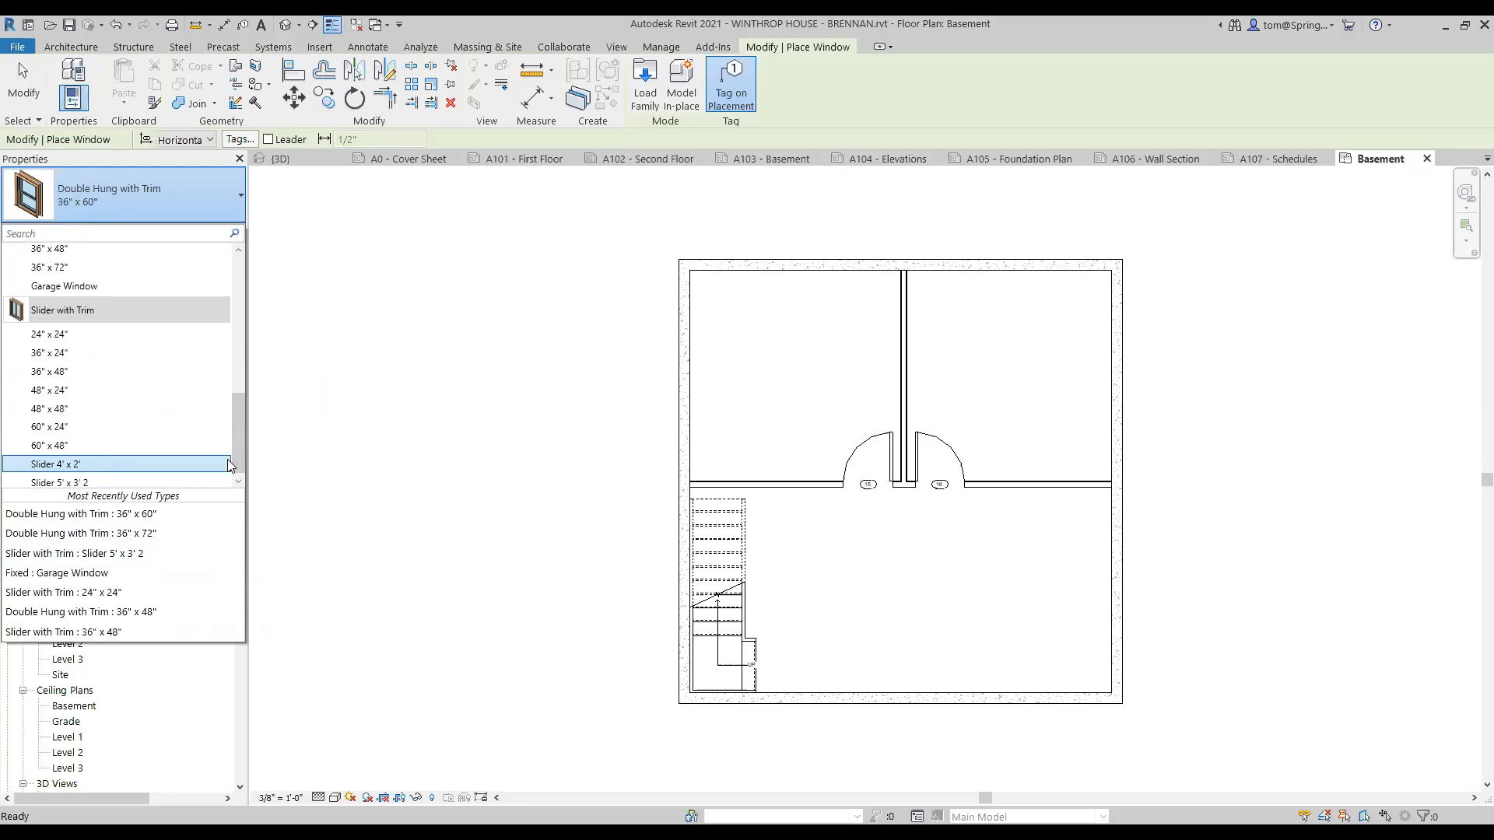
left_click(130, 446)
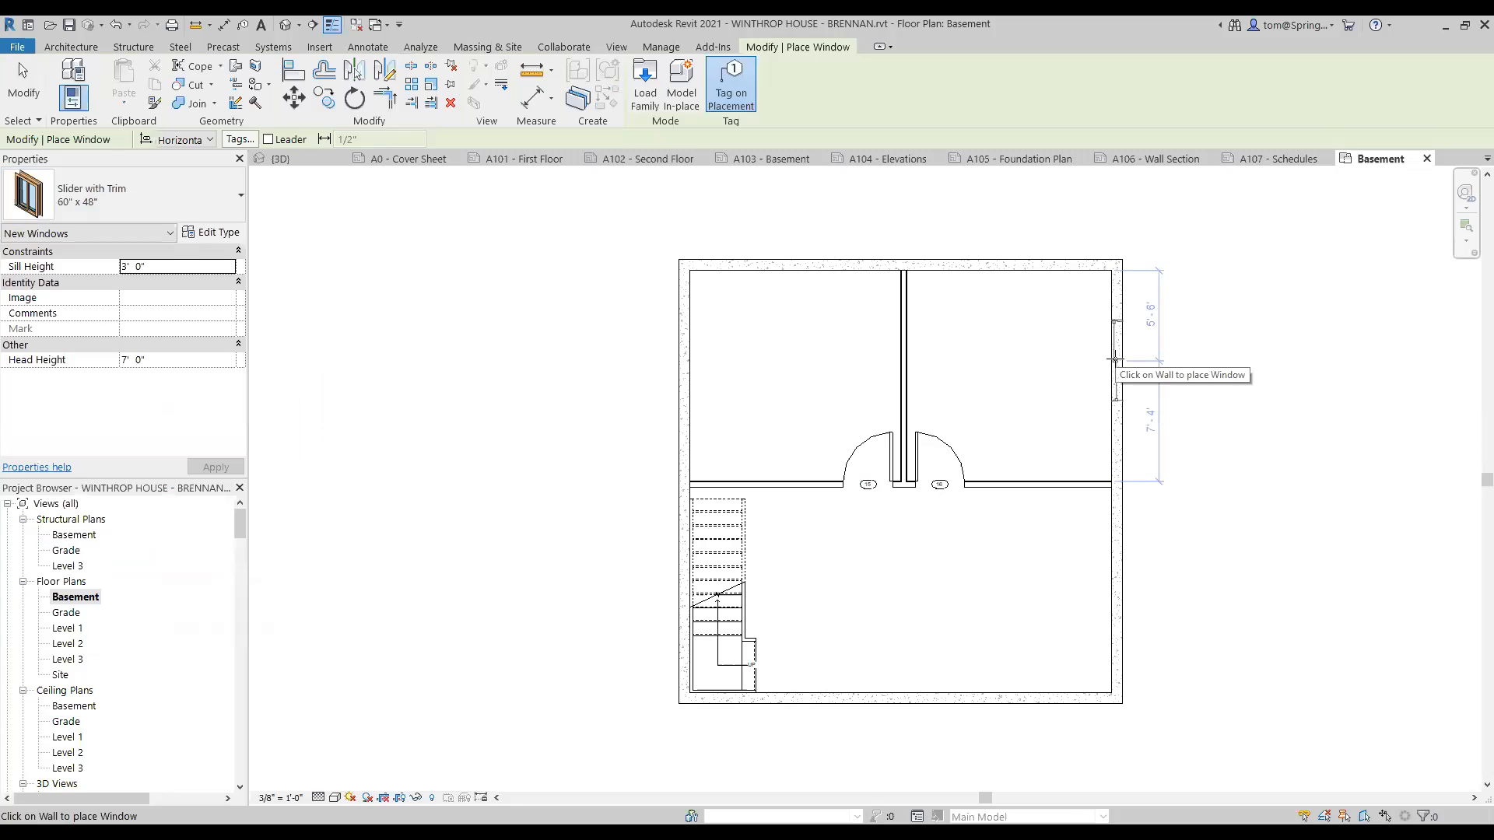
left_click(1113, 360)
left_click(1120, 577)
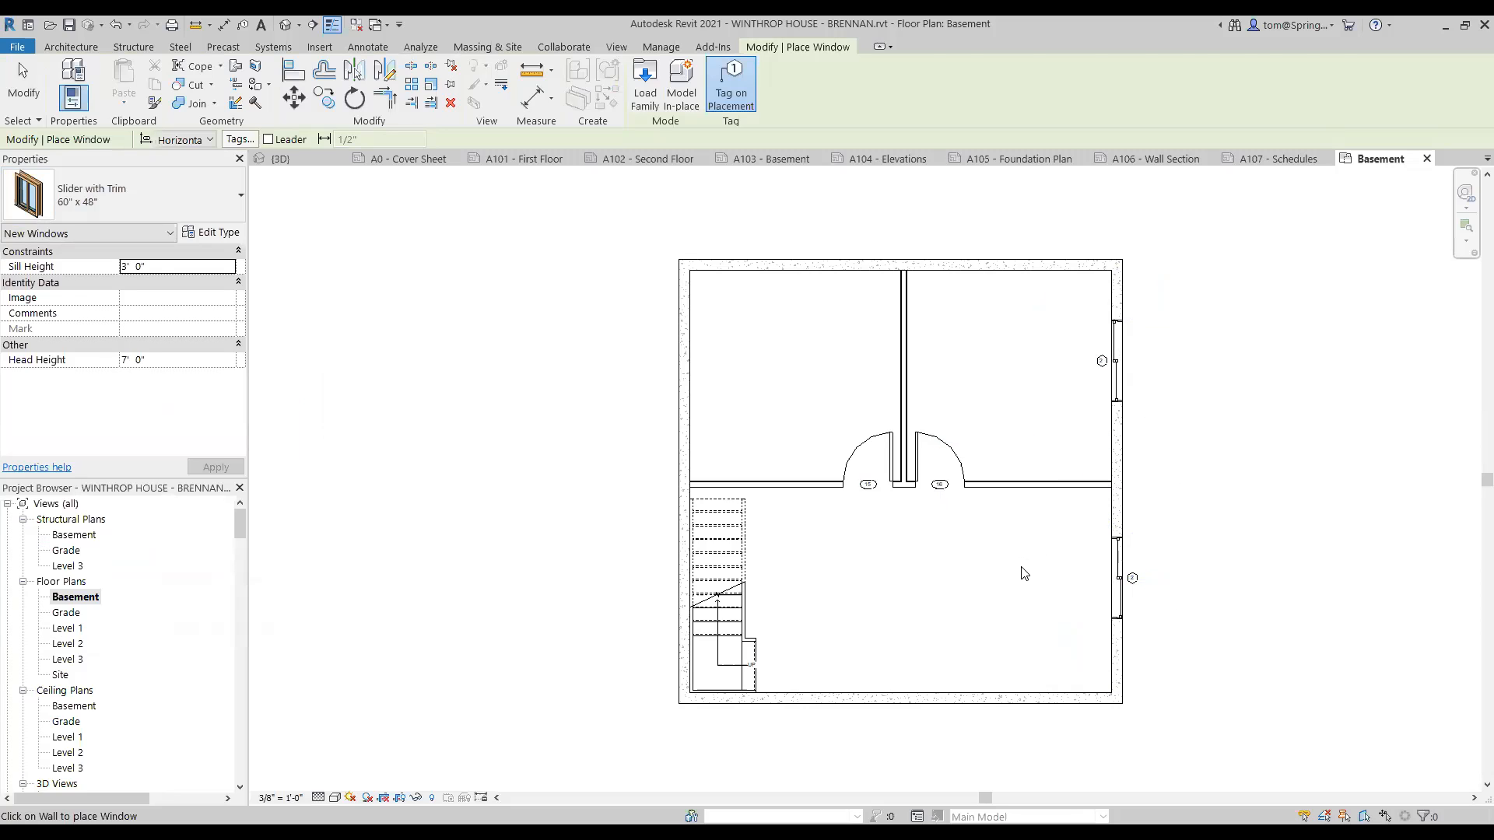
key("Escape")
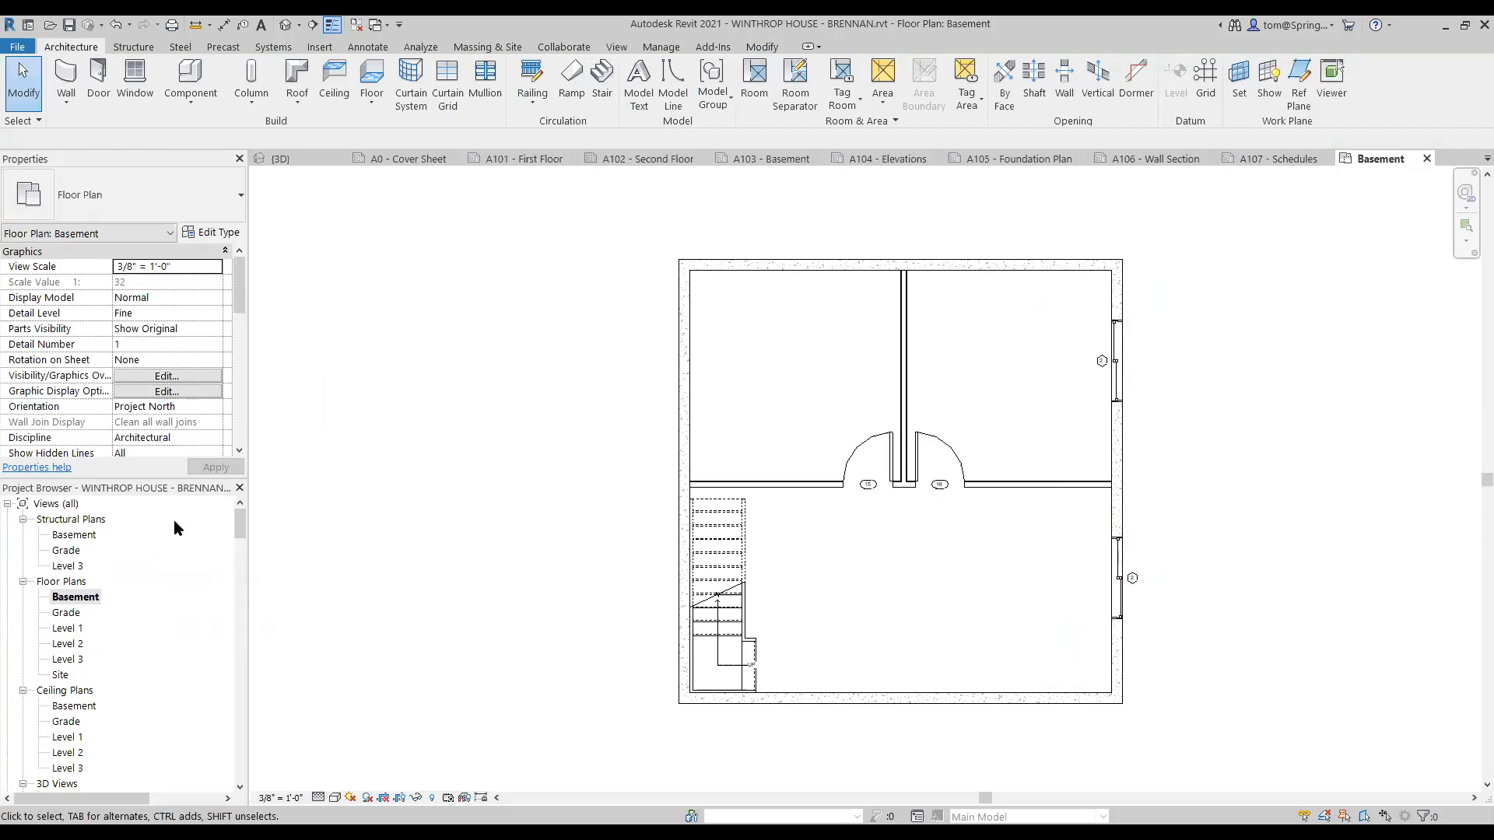
- Place a 31 1/2" x 28 23/32" x 36 1/2" Dryer against the north foundation wall in the northwest room, just west of the vertical partition
left_click_drag(244, 524, 261, 691)
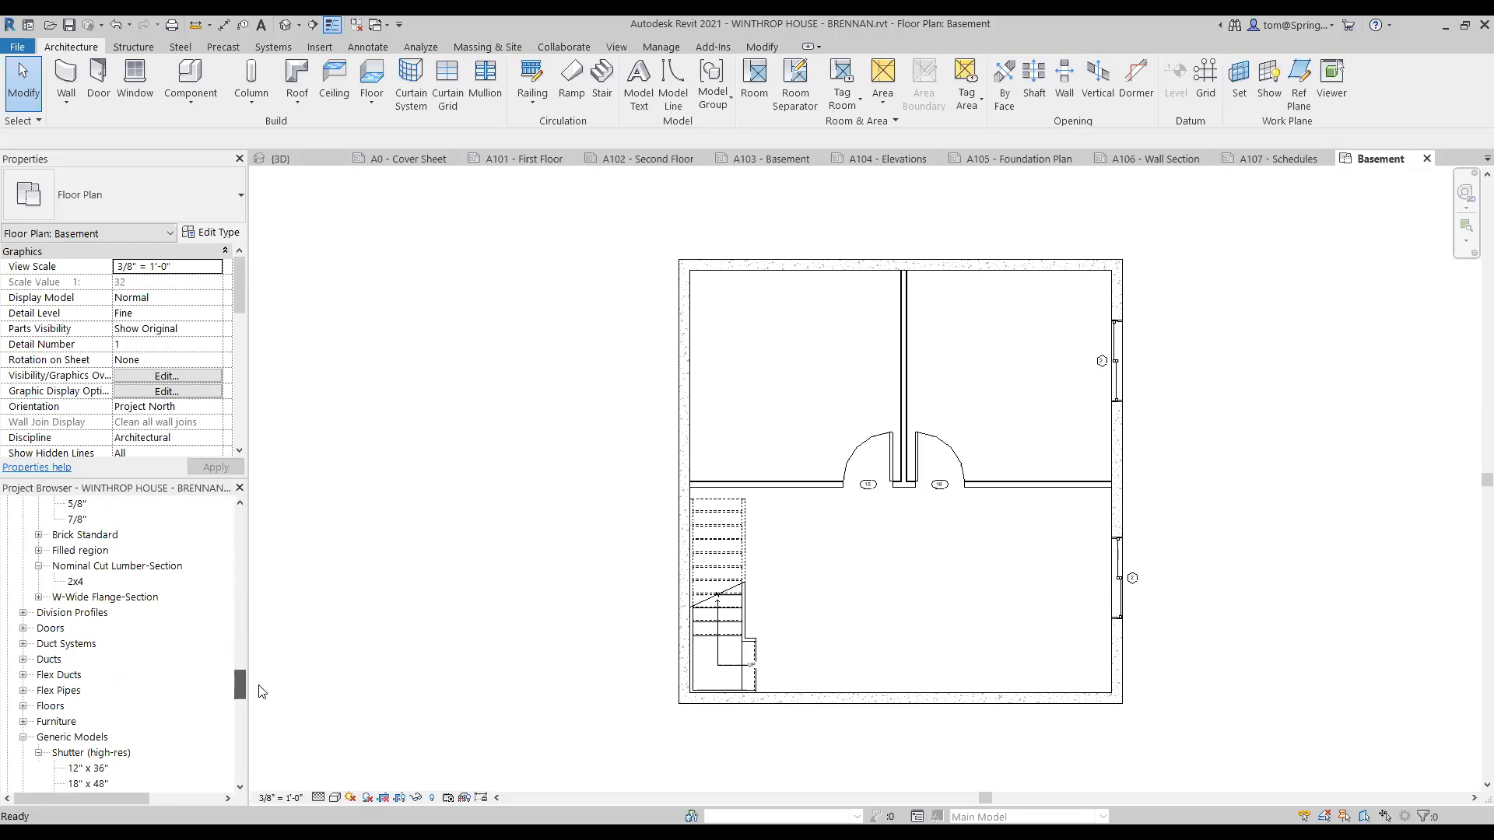
left_click_drag(261, 691, 262, 761)
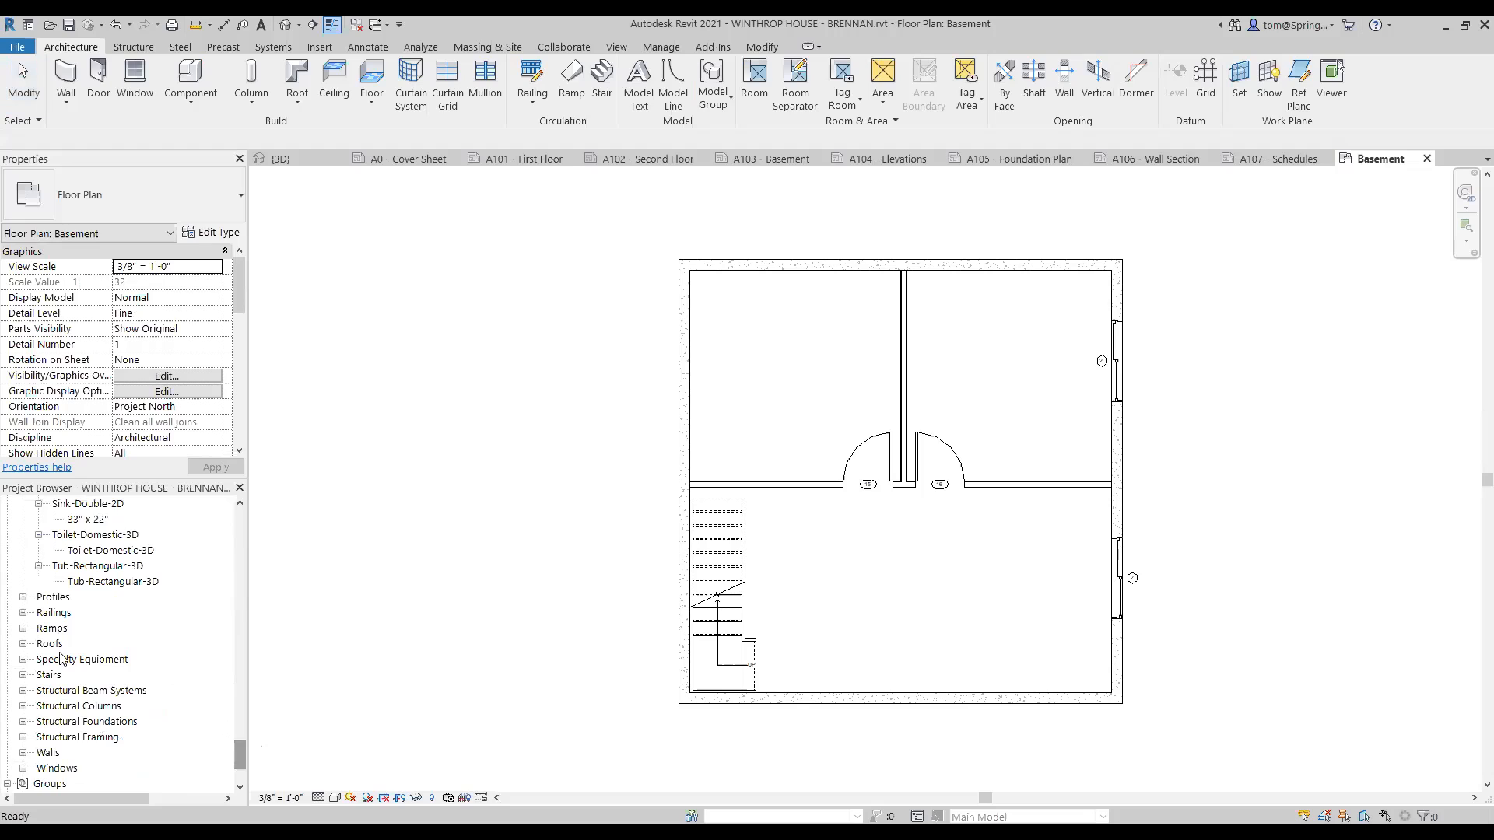
left_click(22, 659)
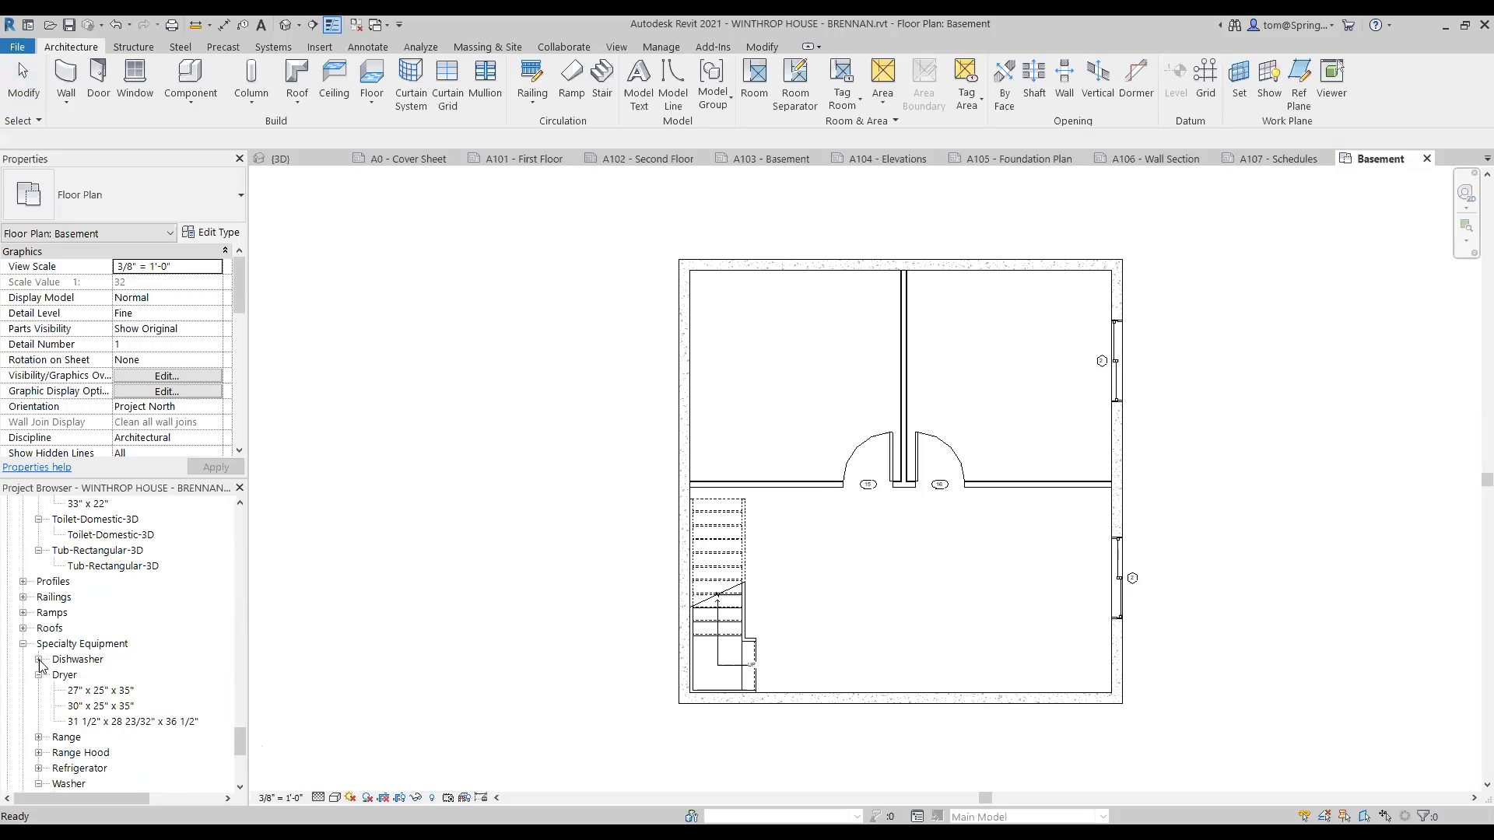
left_click(38, 660)
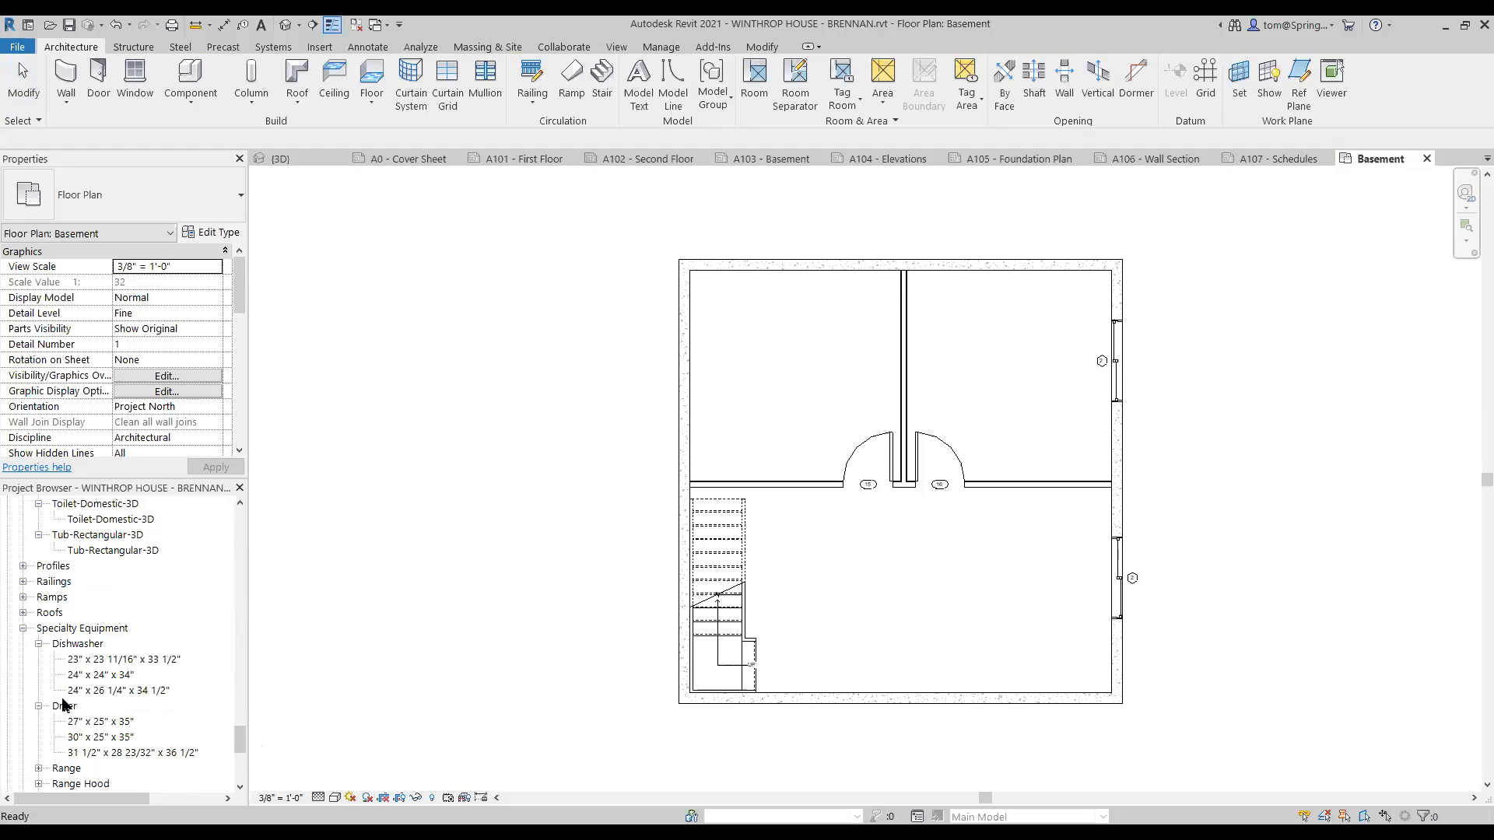
left_click(64, 706)
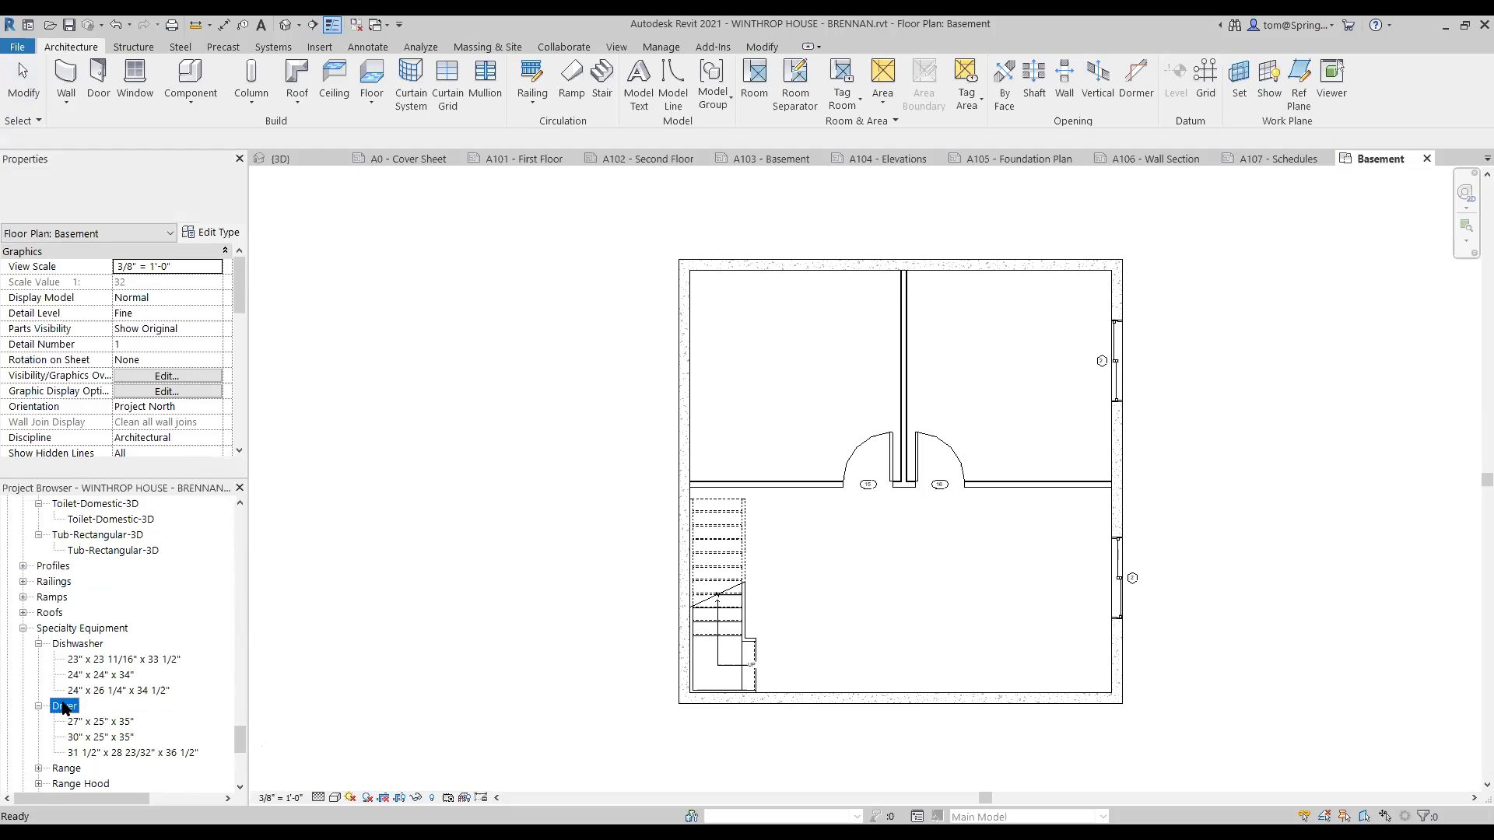
double_click(125, 753)
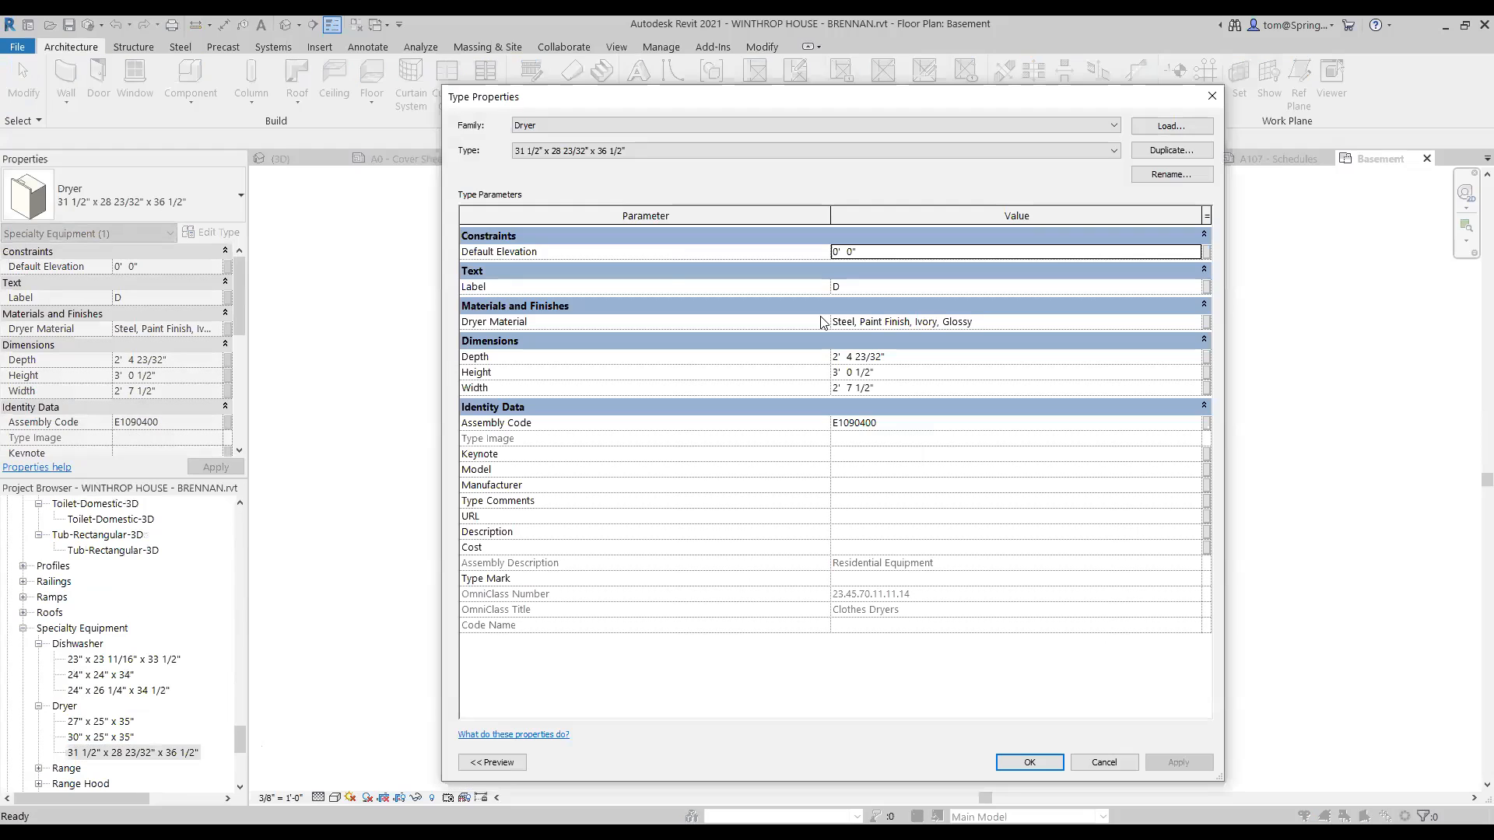
left_click(1221, 104)
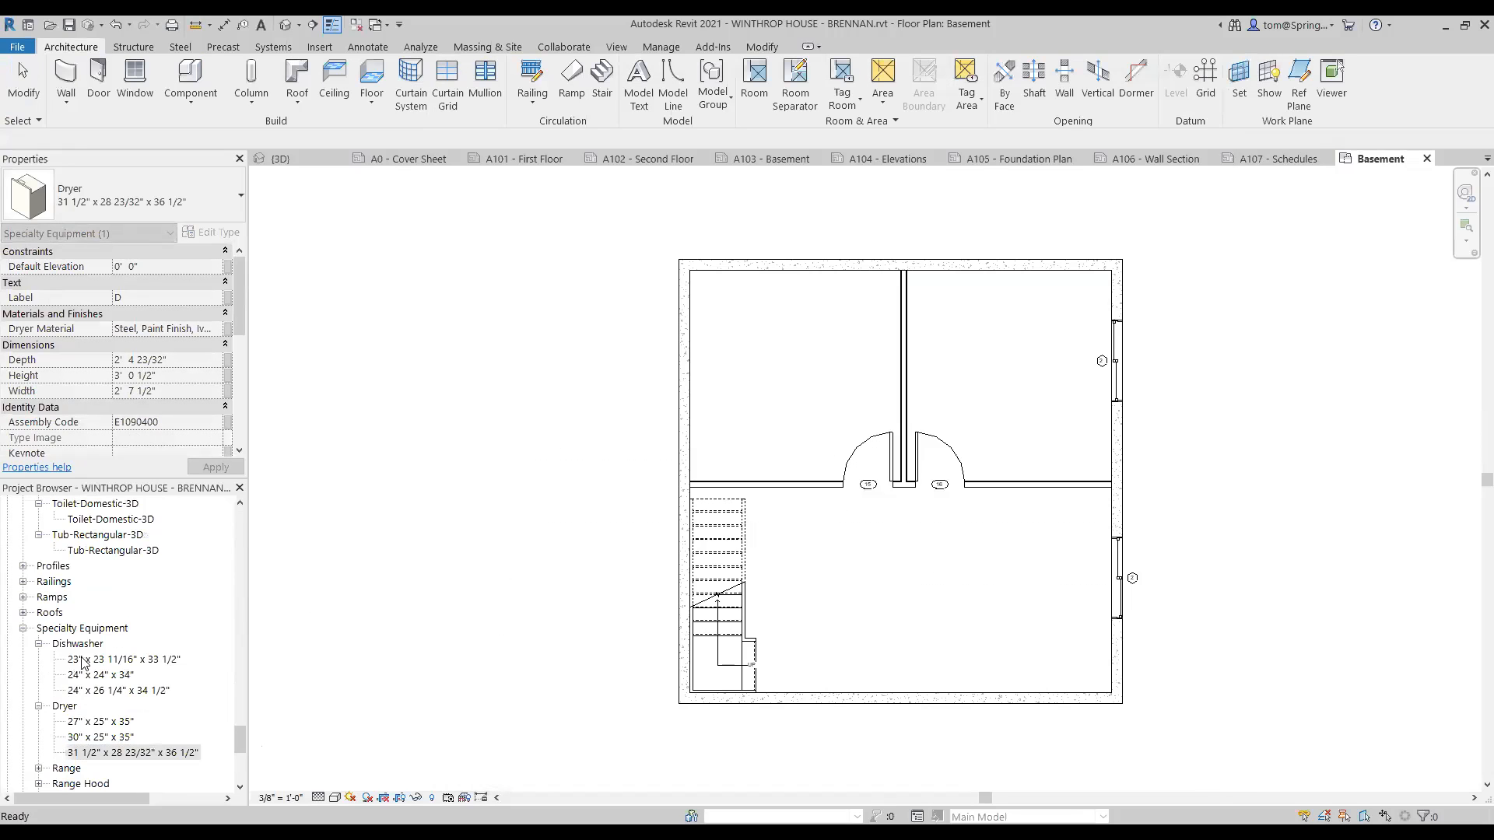
left_click(154, 753)
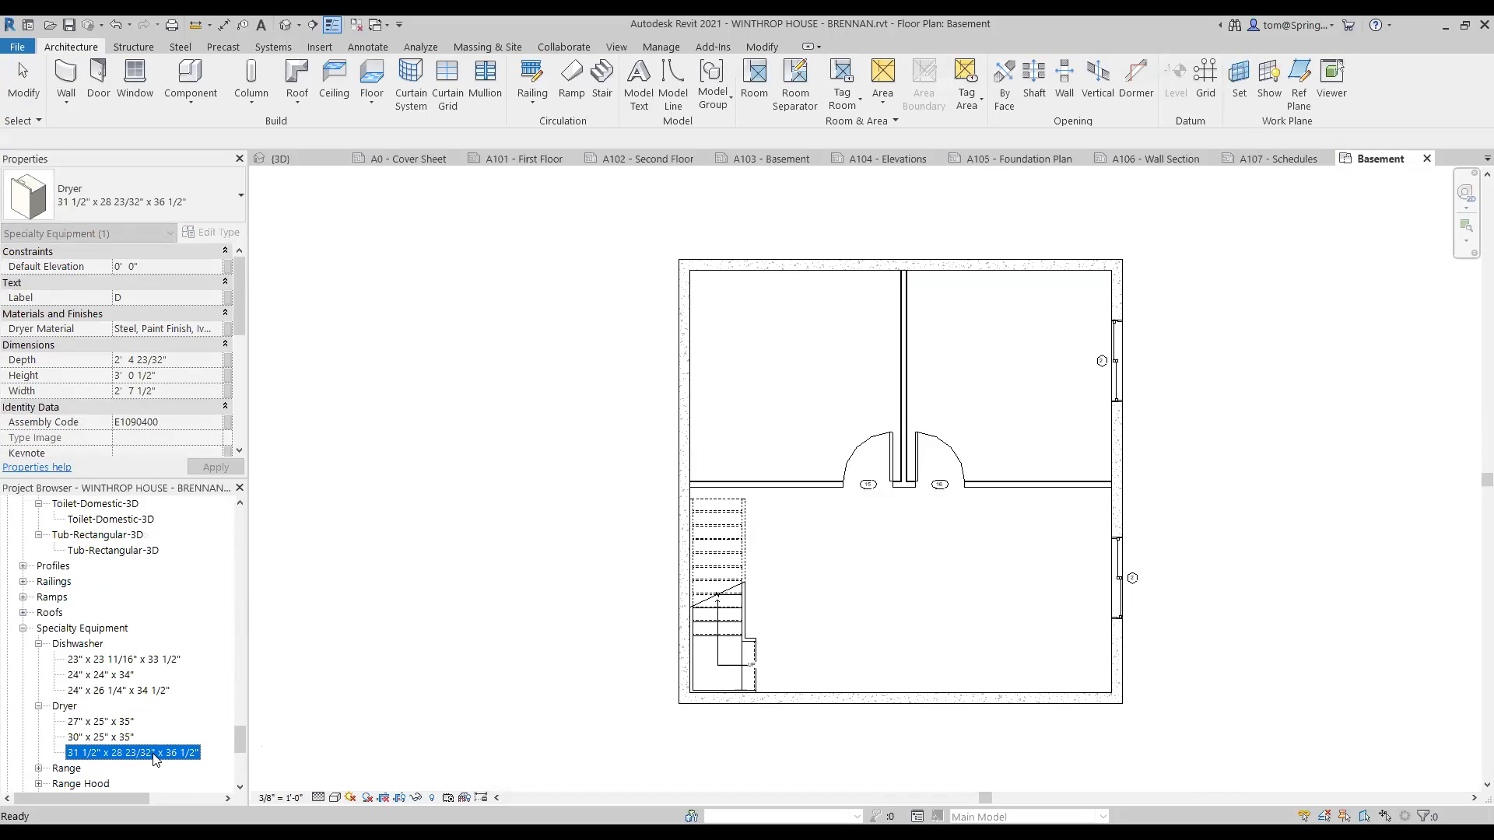
left_click_drag(154, 755, 796, 332)
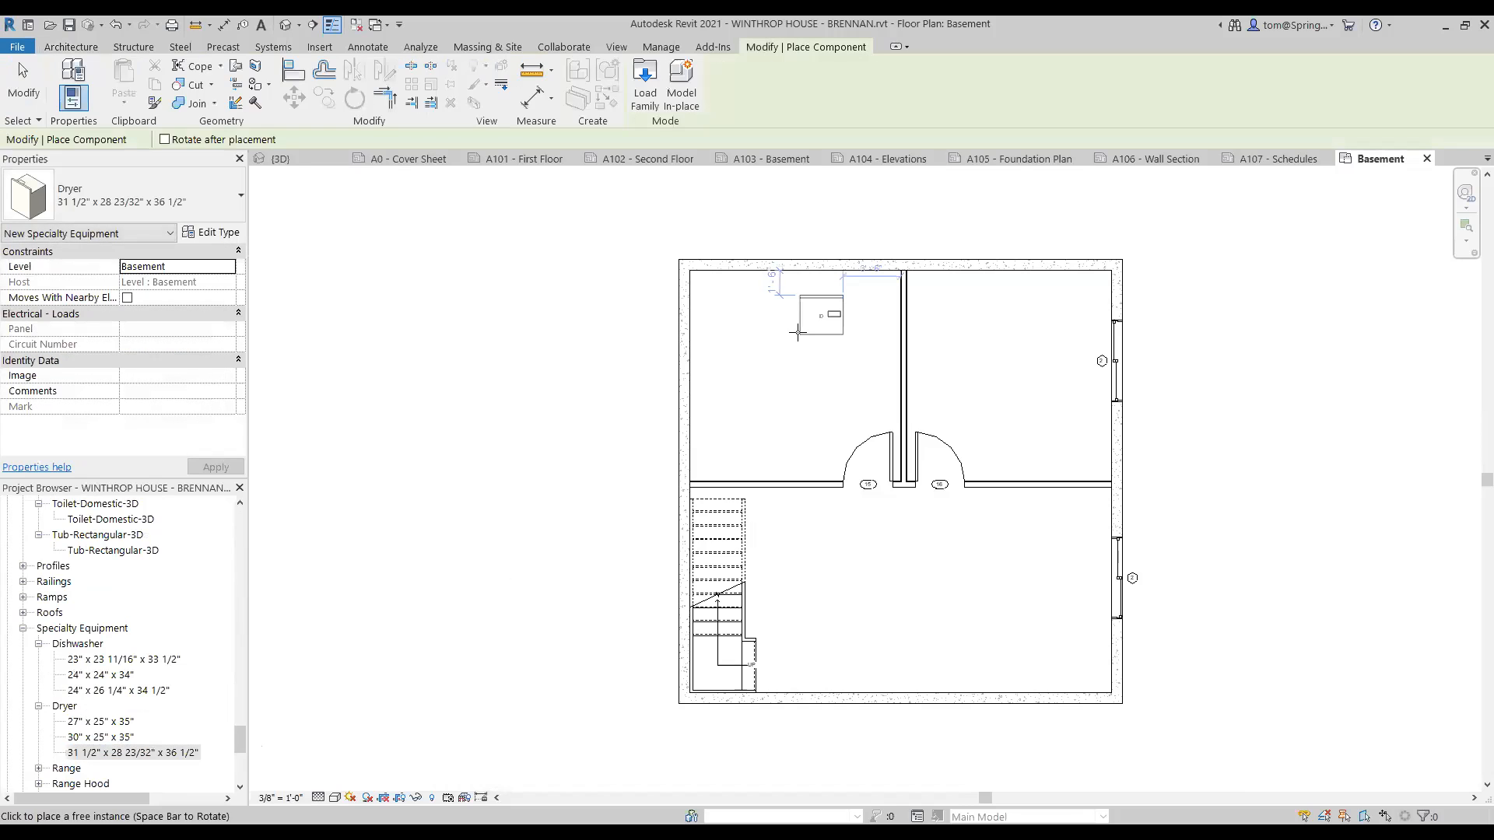
left_click(831, 310)
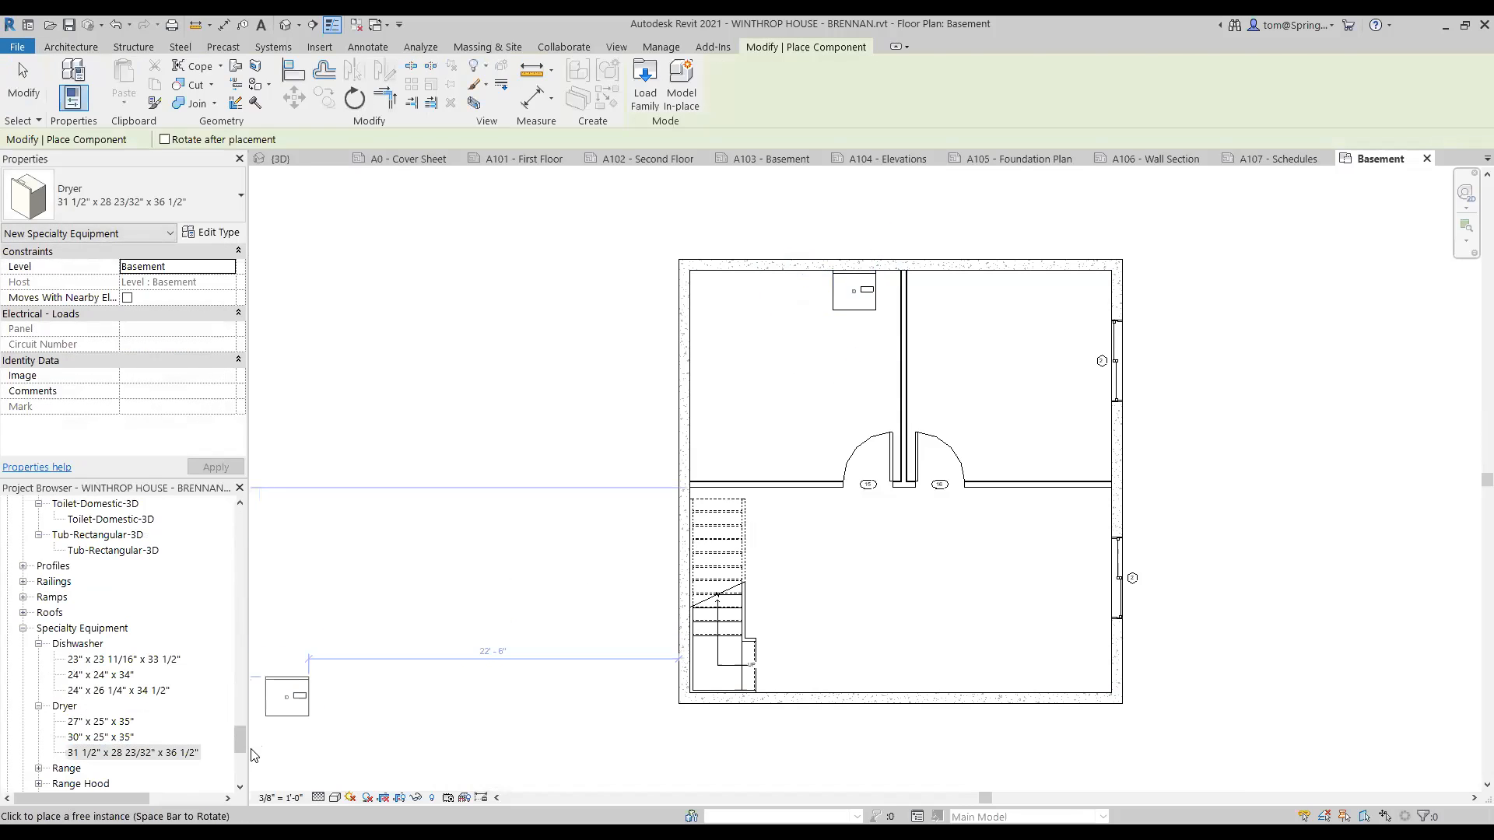
key("Escape")
key("Escape")
- Place a 27" x 25" x 35" Washer against the north foundation wall, just west of the dryer
left_click_drag(243, 740, 244, 753)
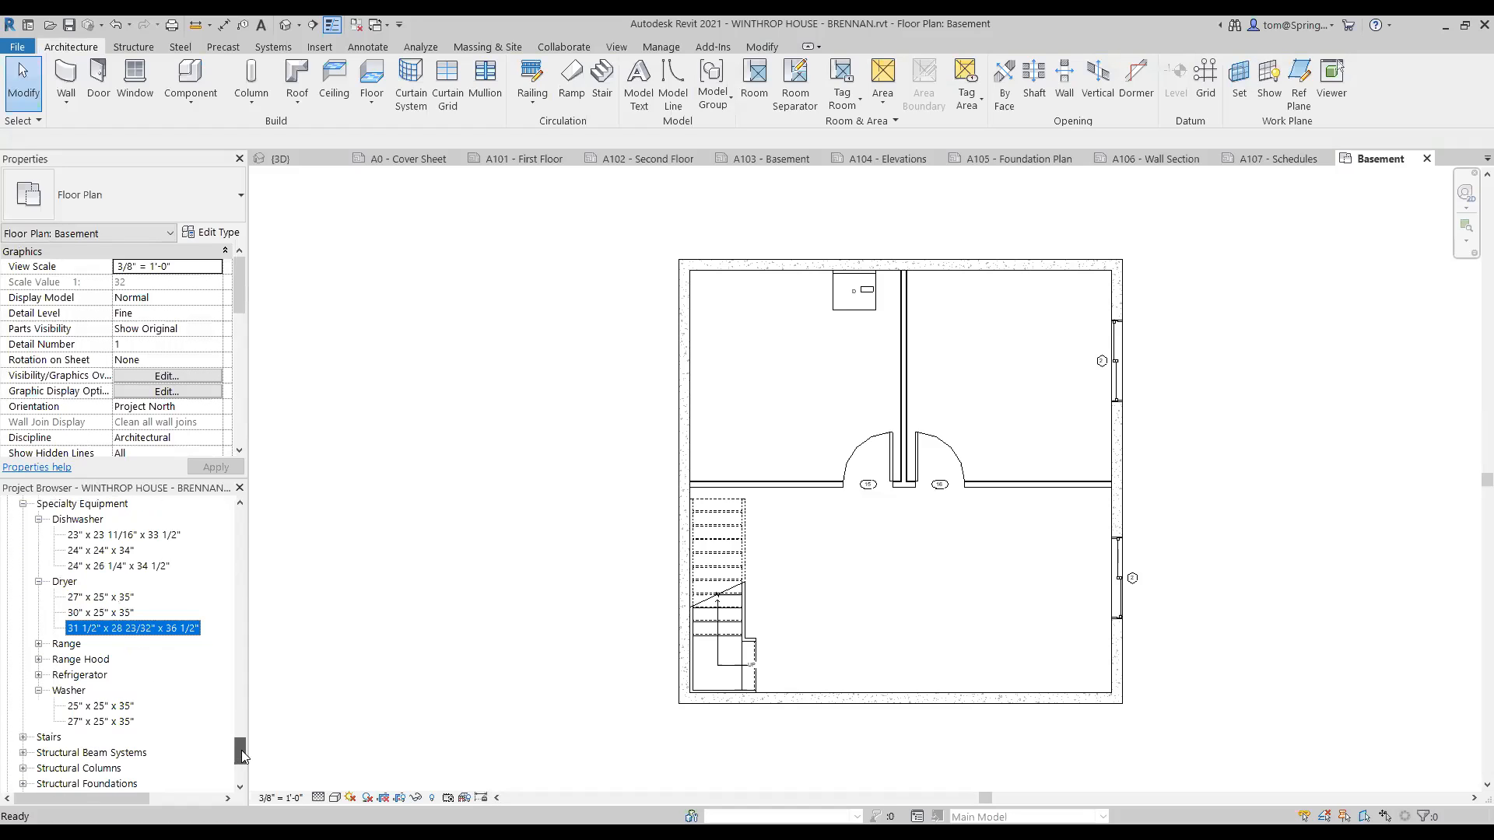
left_click(101, 721)
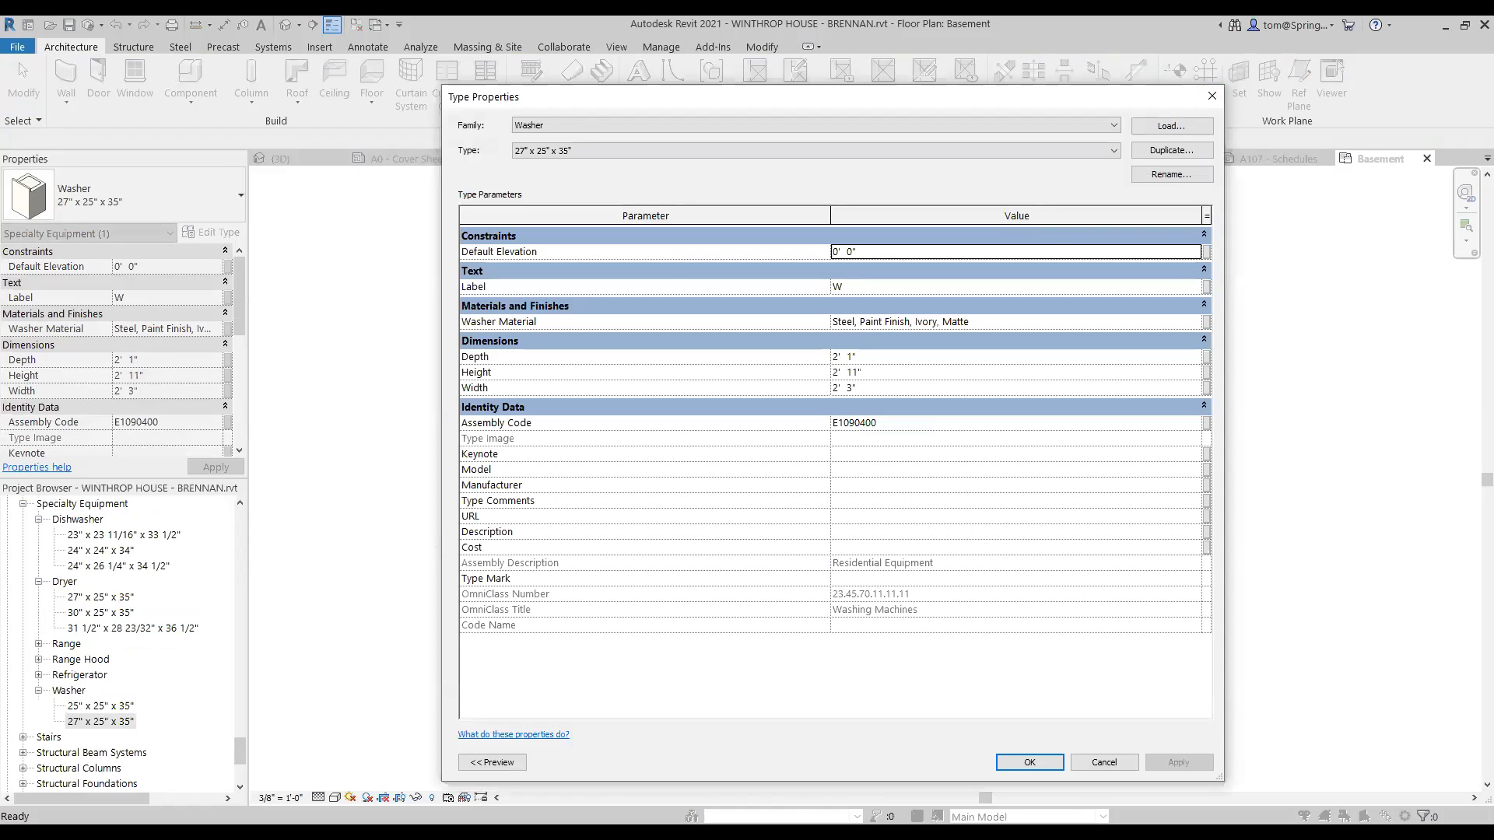
left_click(1104, 763)
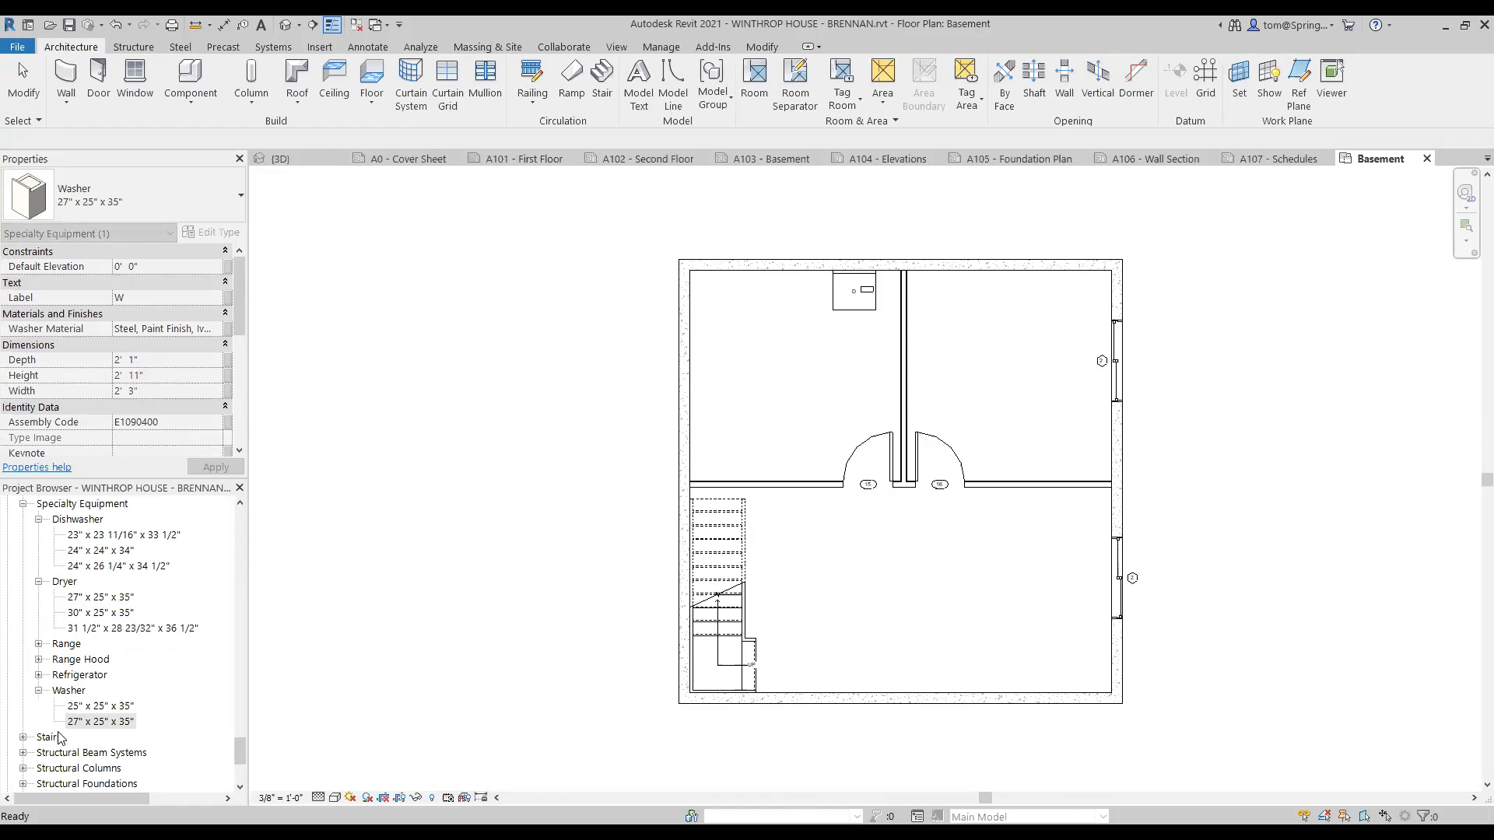
left_click(109, 723)
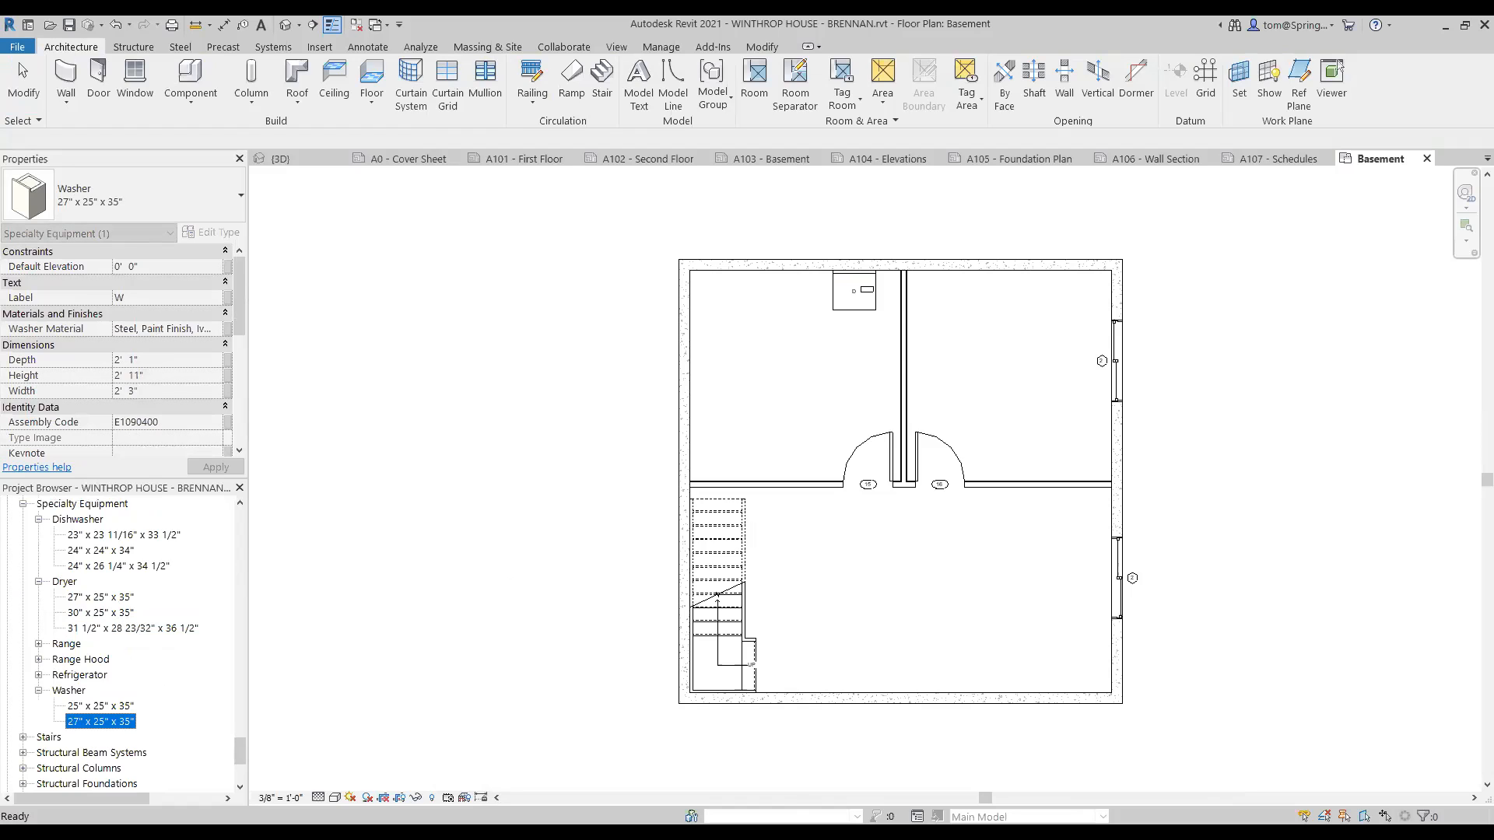
left_click_drag(109, 724, 794, 327)
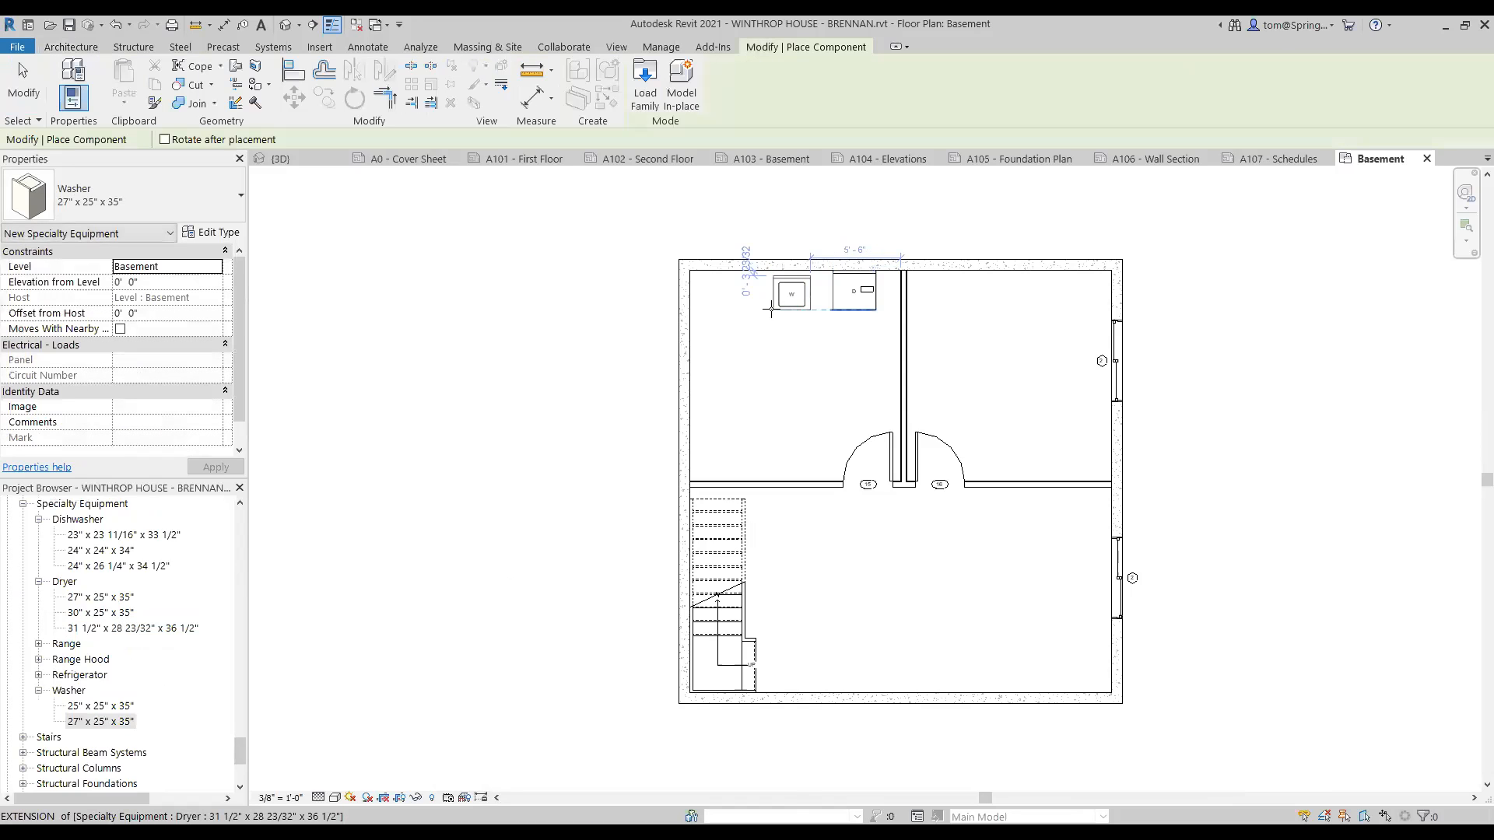
left_click(783, 301)
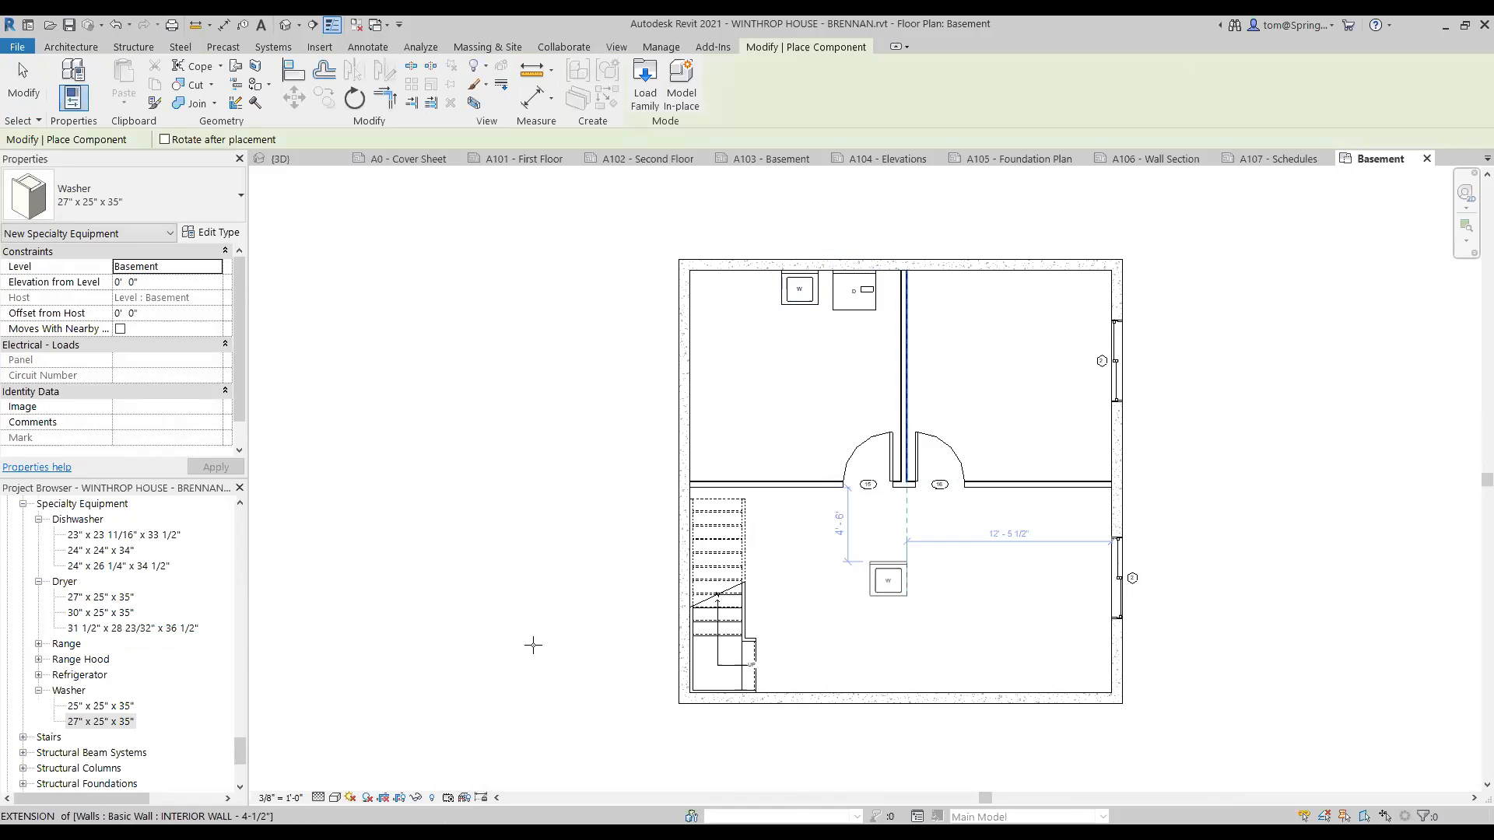
key("Escape")
key("Escape")
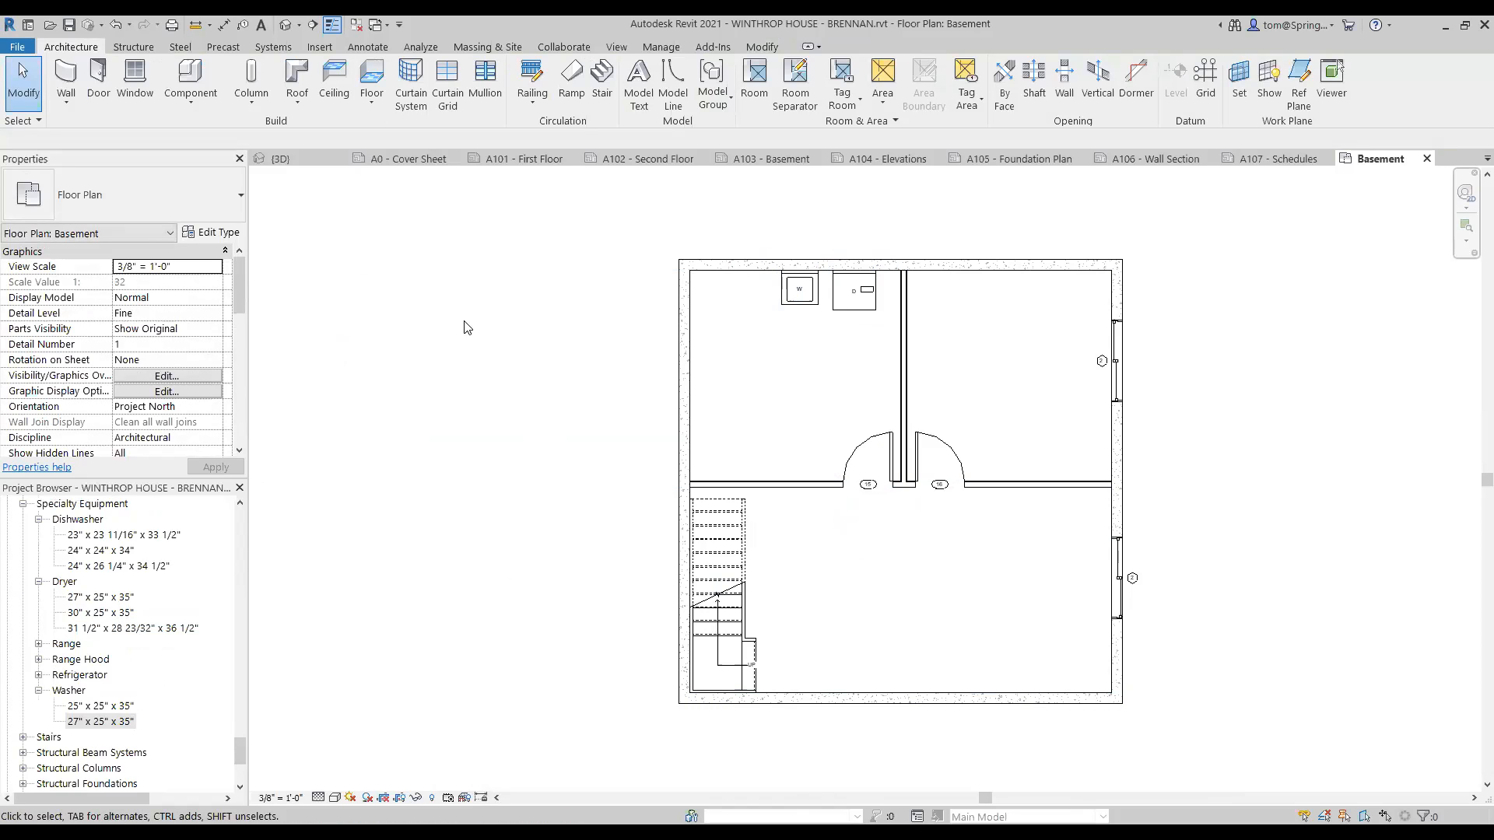
- Review the A0 - Cover Sheet, followed by the A101 - First Floor sheet
scroll(235, 705, "down", 4)
scroll(240, 661, "up", 2)
scroll(239, 663, "up", 15)
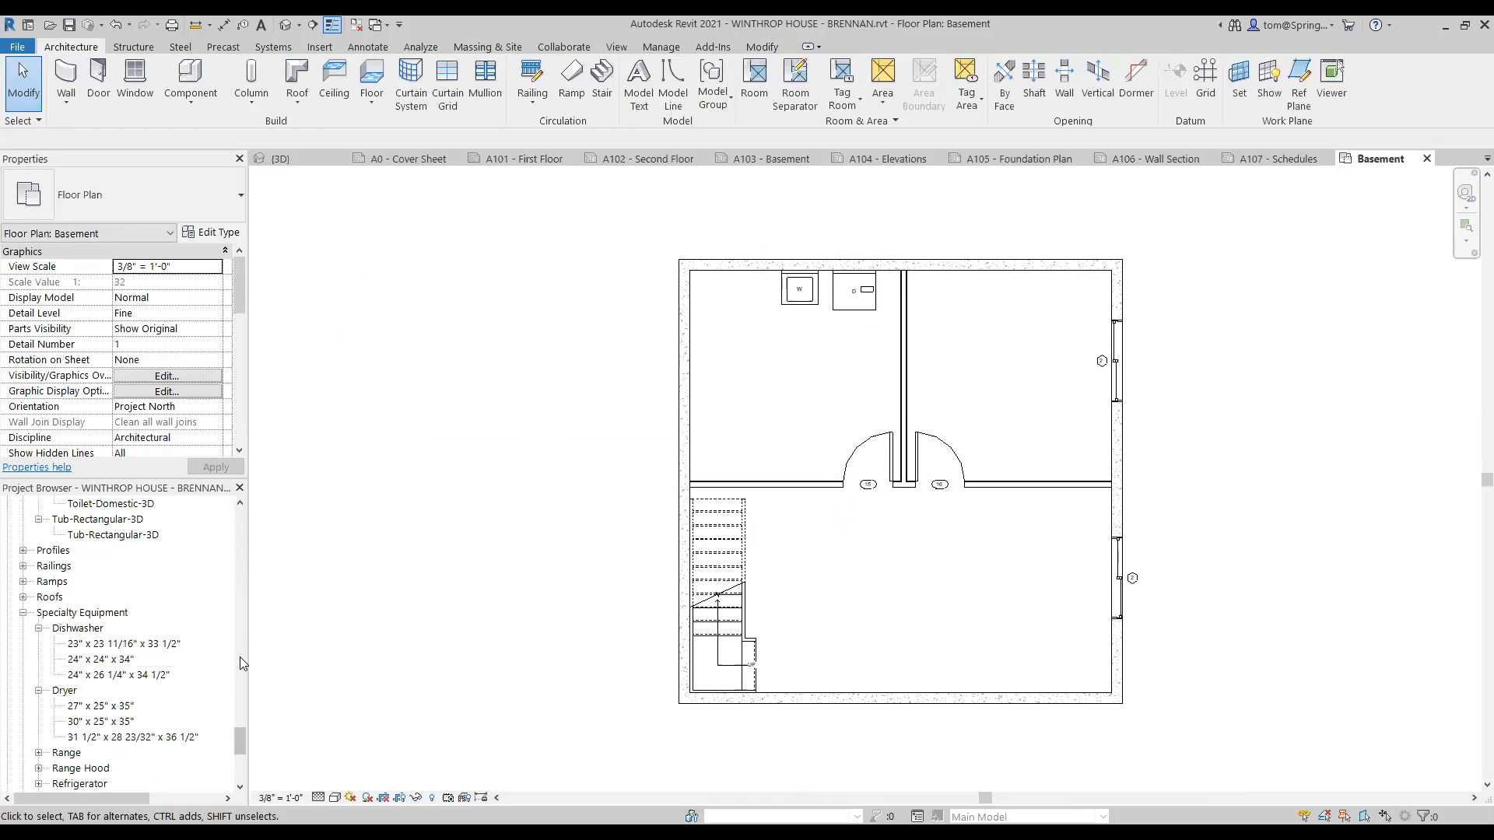
scroll(239, 663, "up", 10)
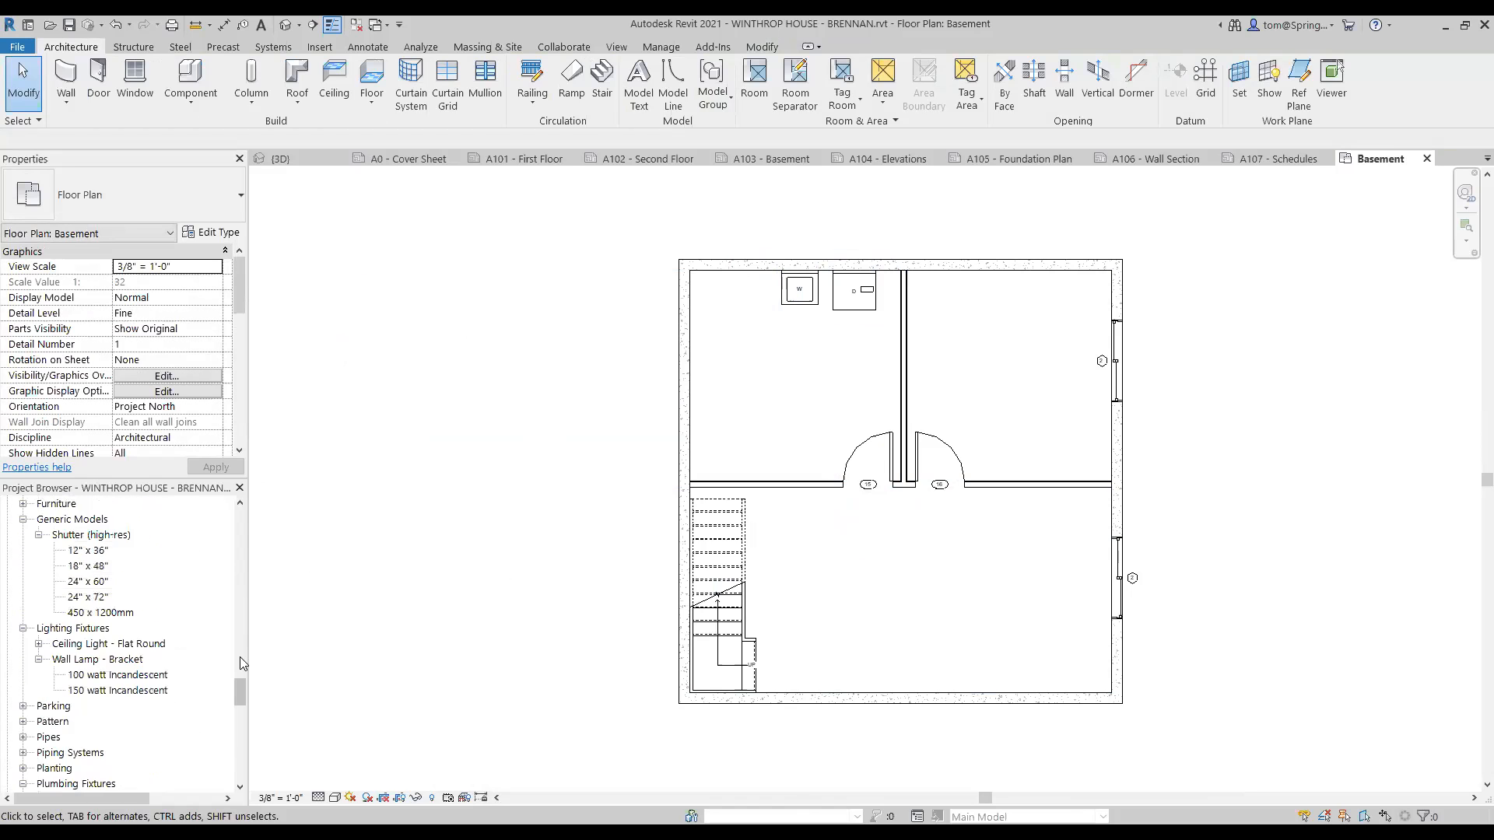
scroll(239, 658, "up", 1)
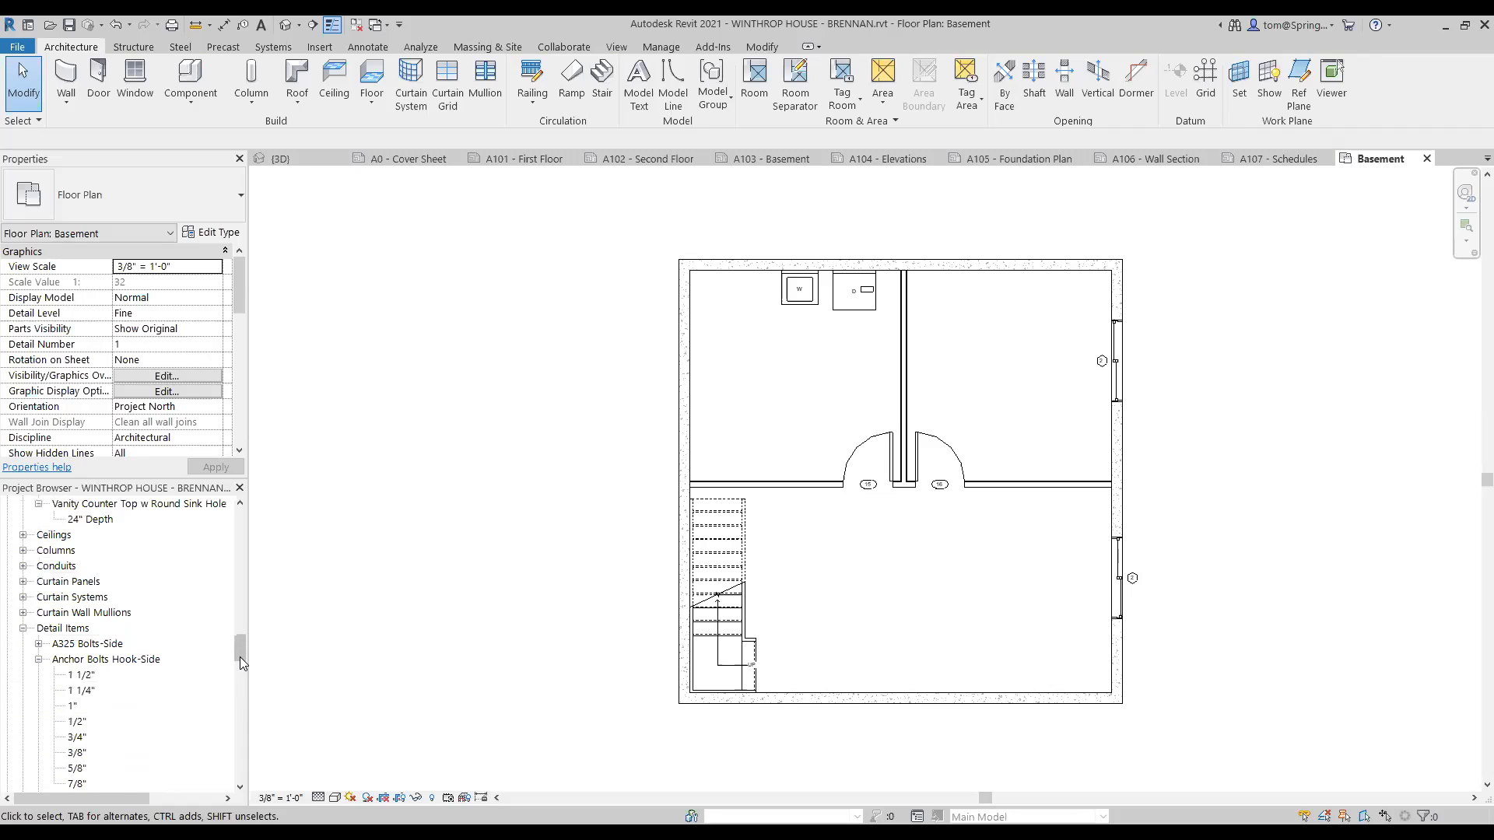
left_click(23, 629)
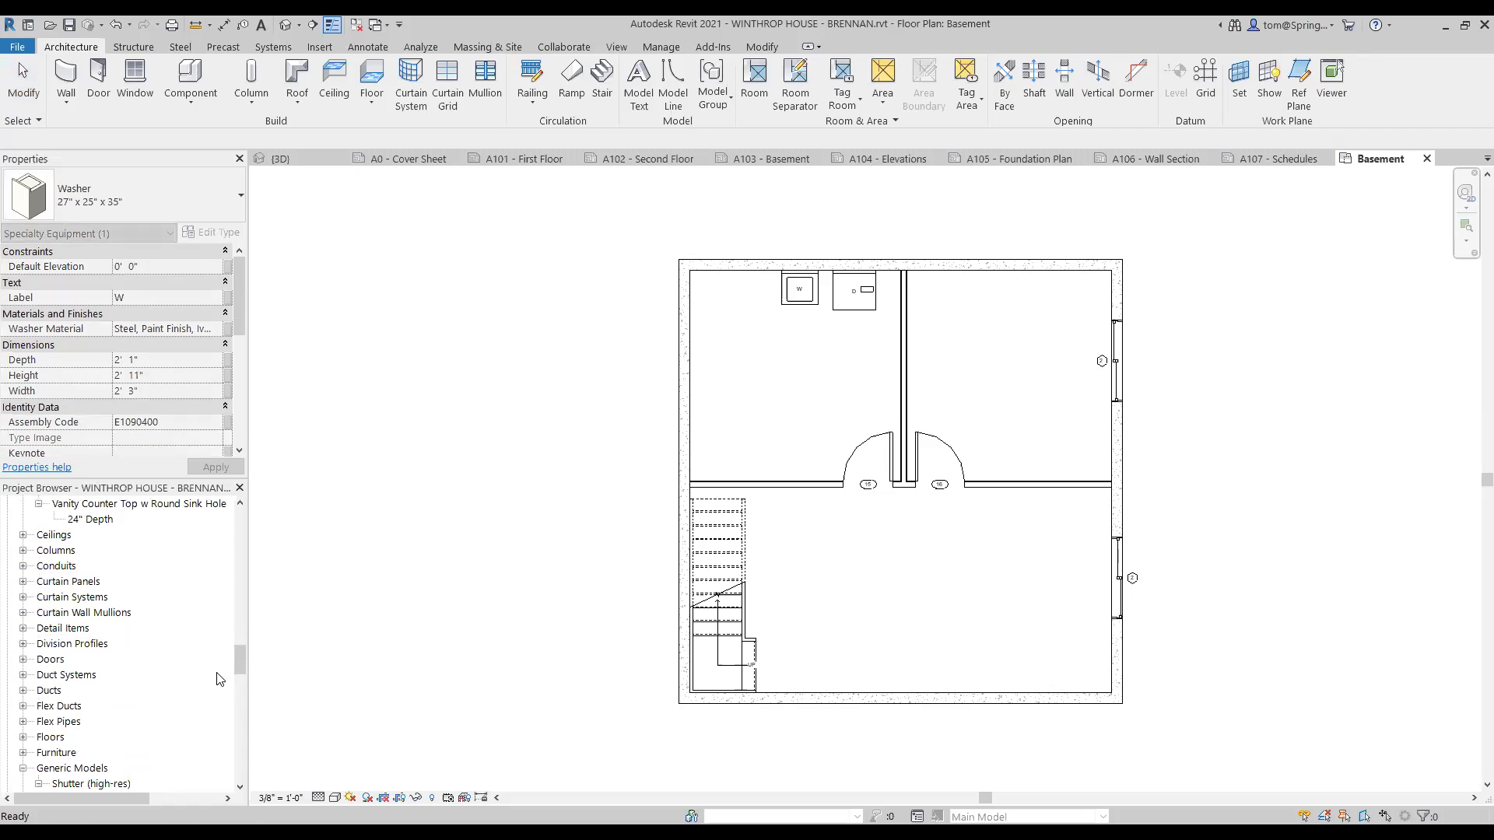
left_click_drag(240, 661, 249, 582)
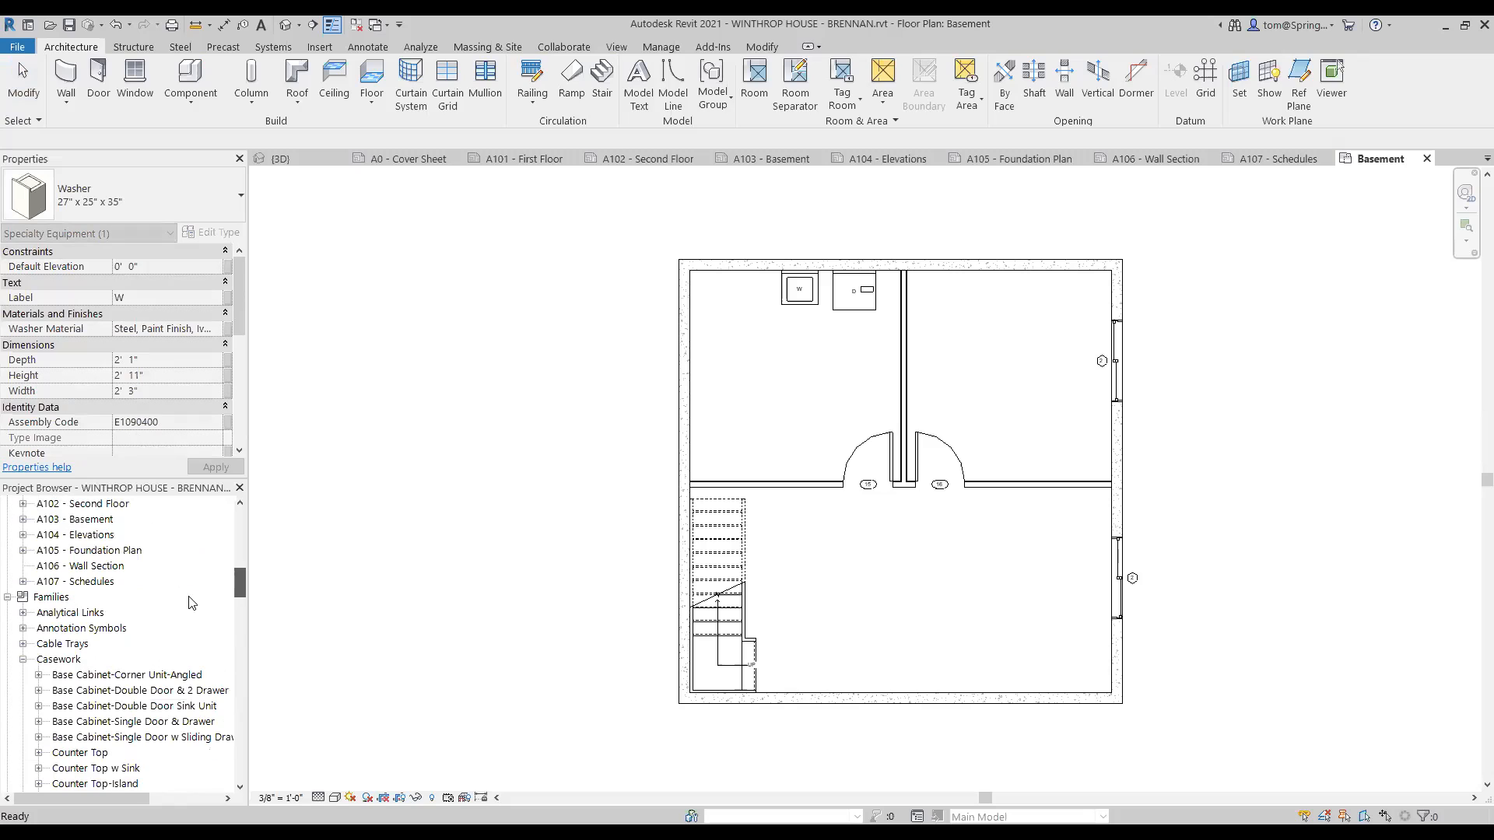
scroll(93, 580, "up", 3)
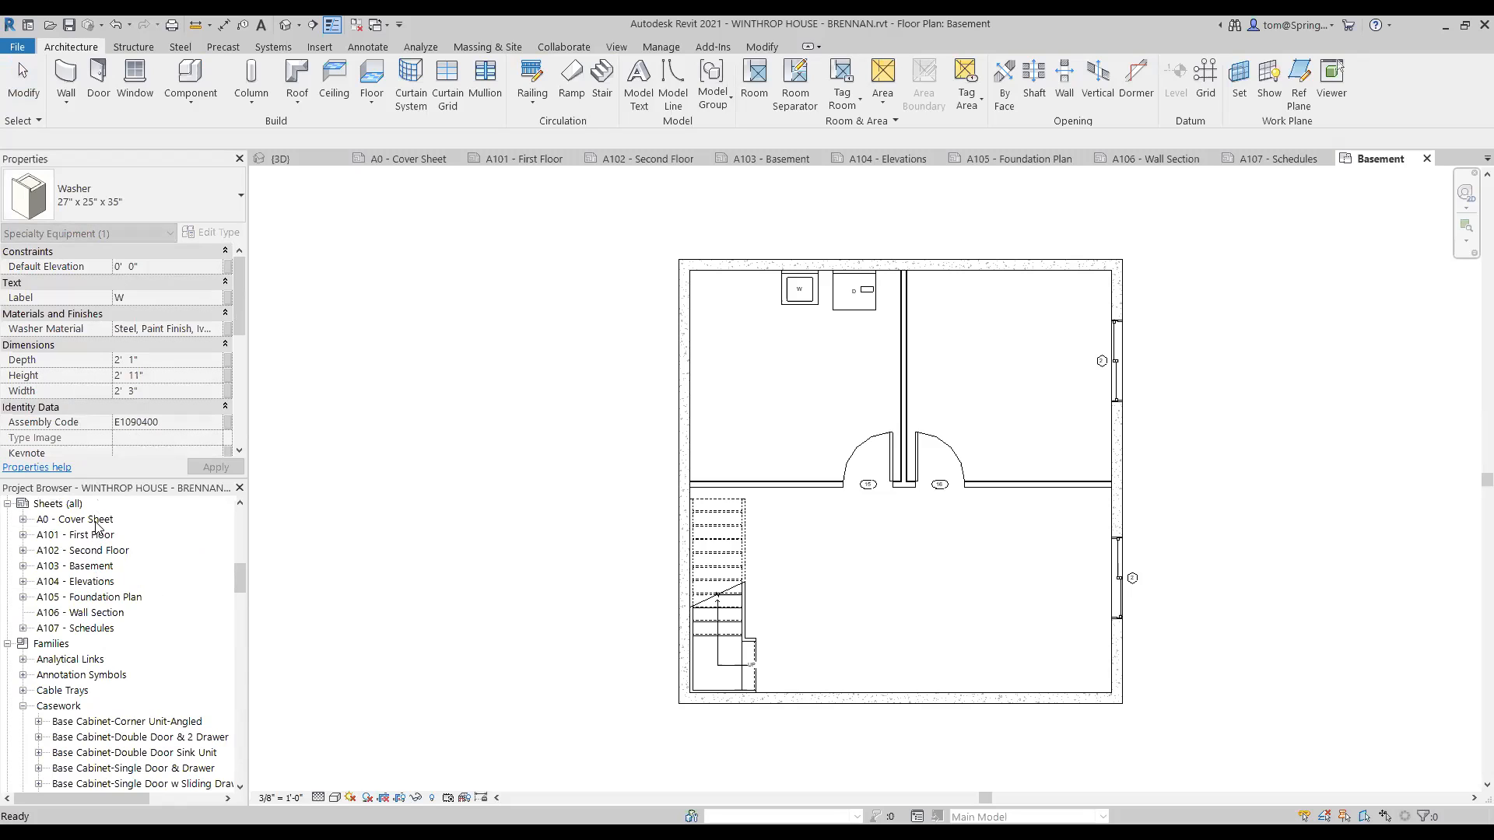
double_click(96, 522)
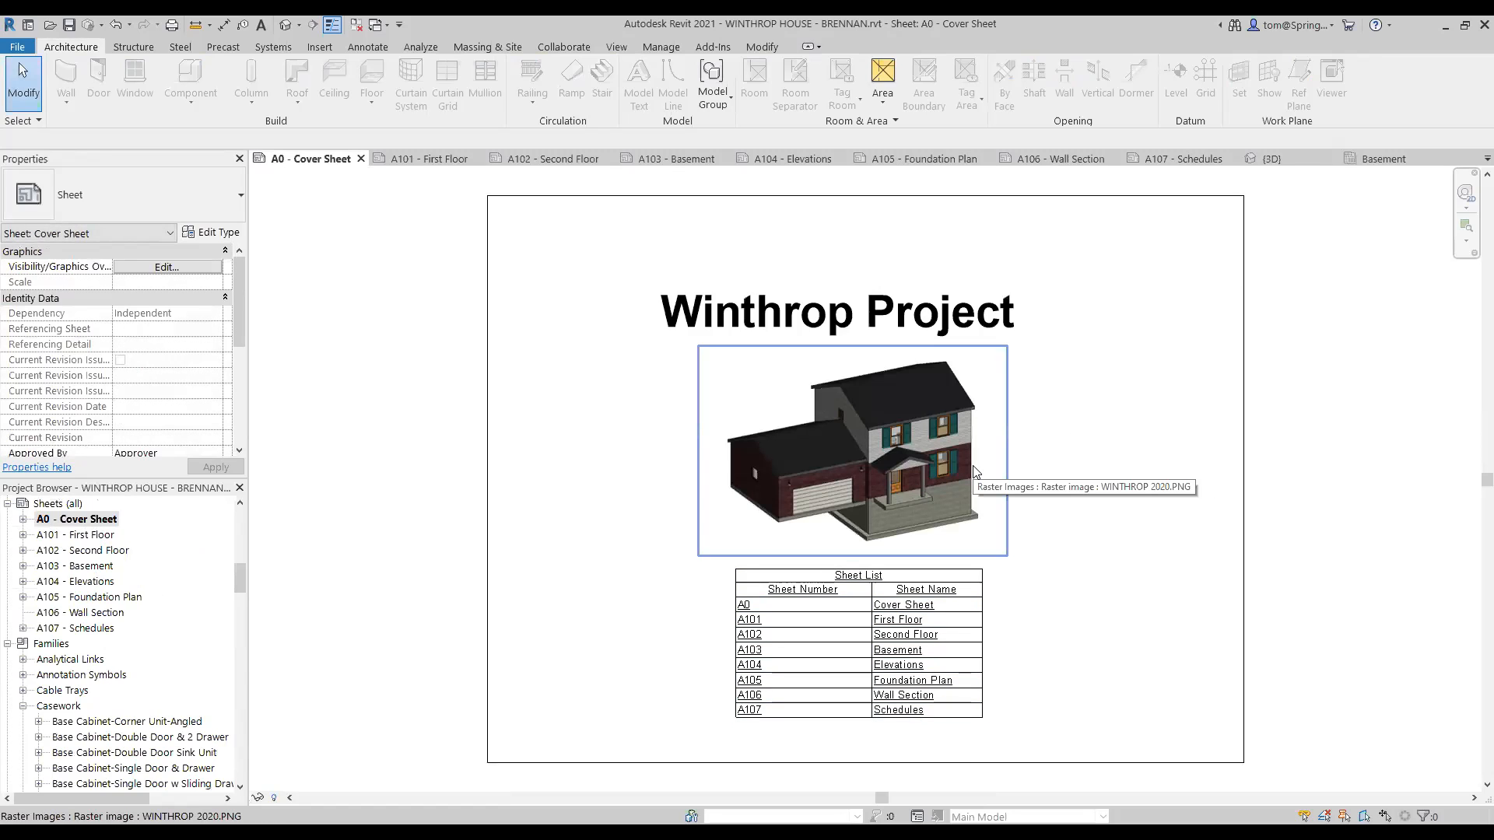
double_click(94, 536)
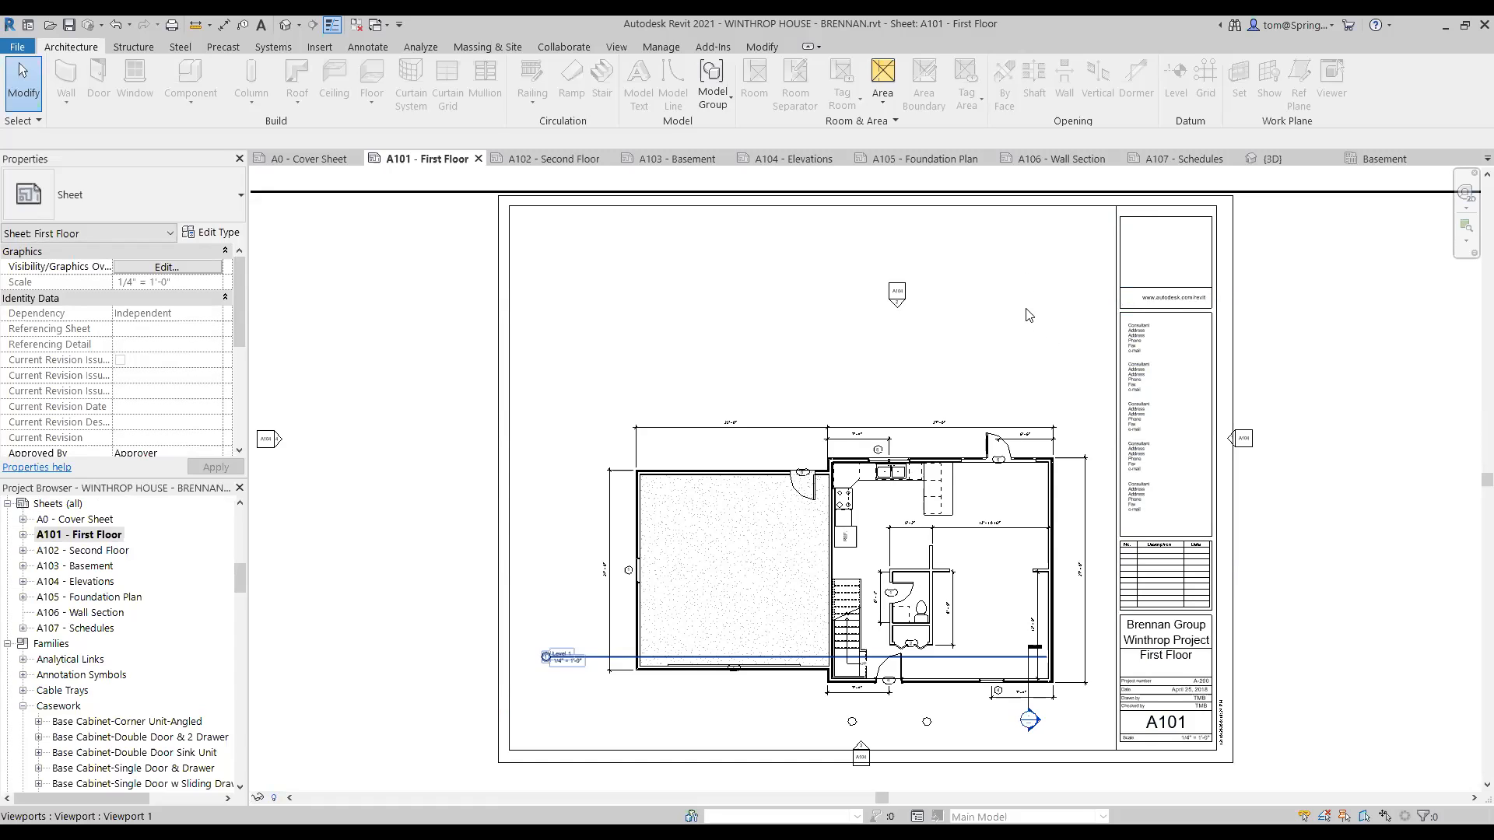
- Hide the elevation marker category in the Level 1 floor plan and check the result on the A101 - First Floor sheet
left_click(242, 584)
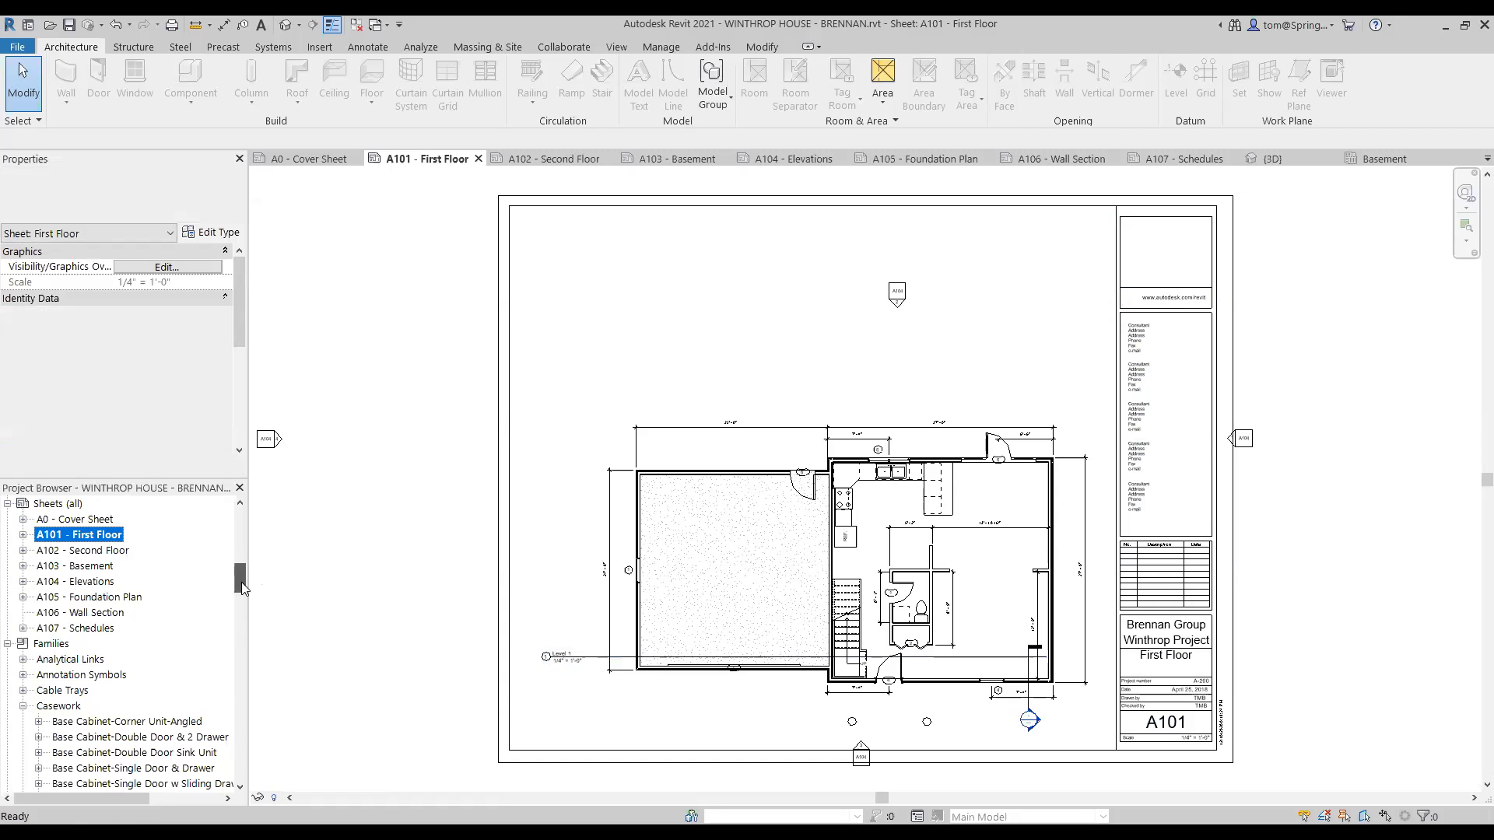
left_click_drag(241, 582, 241, 532)
left_click(67, 597)
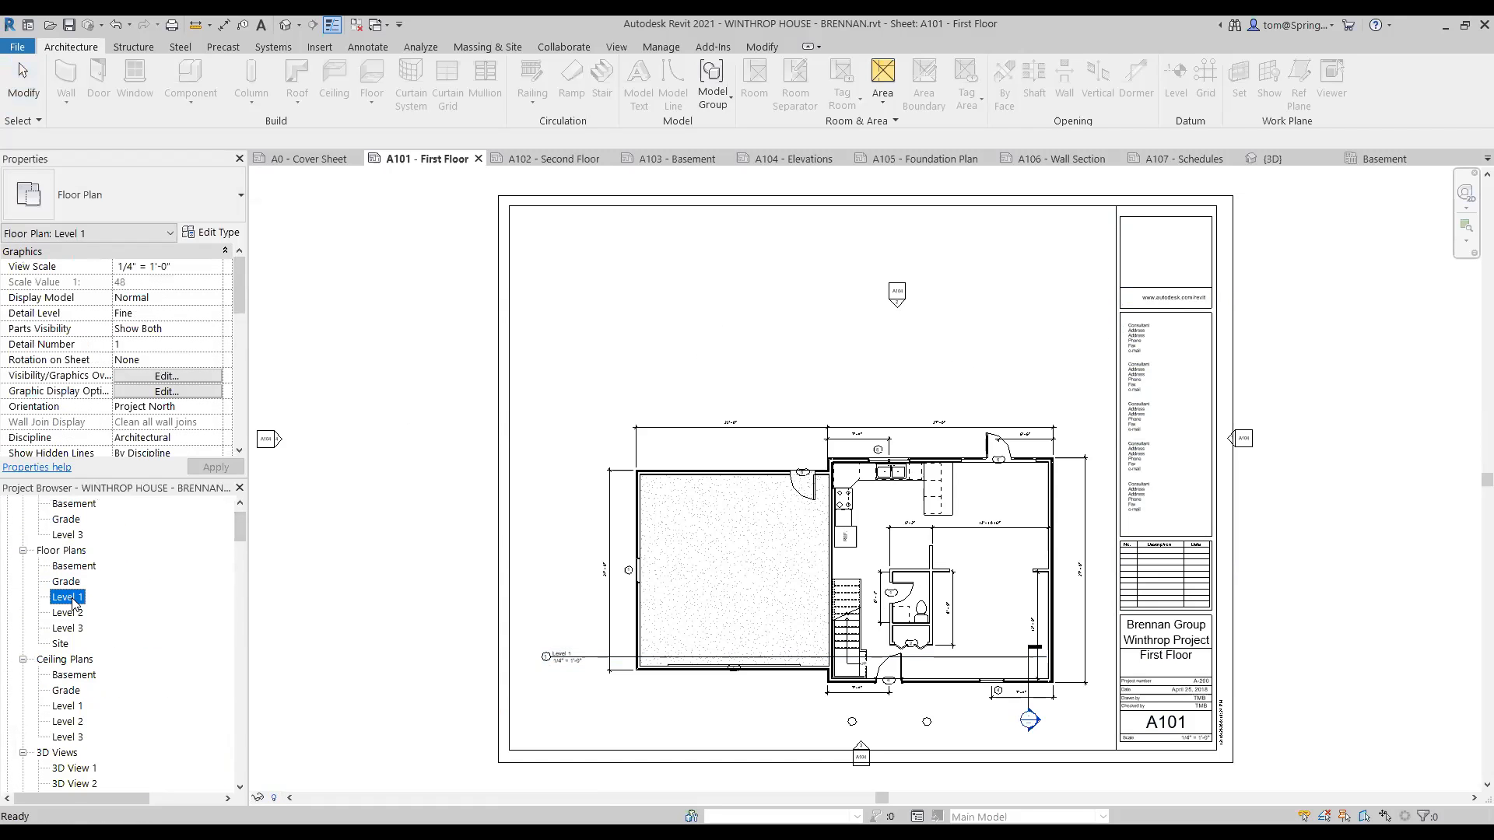
double_click(70, 598)
scroll(915, 254, "up", 4)
left_click(880, 278)
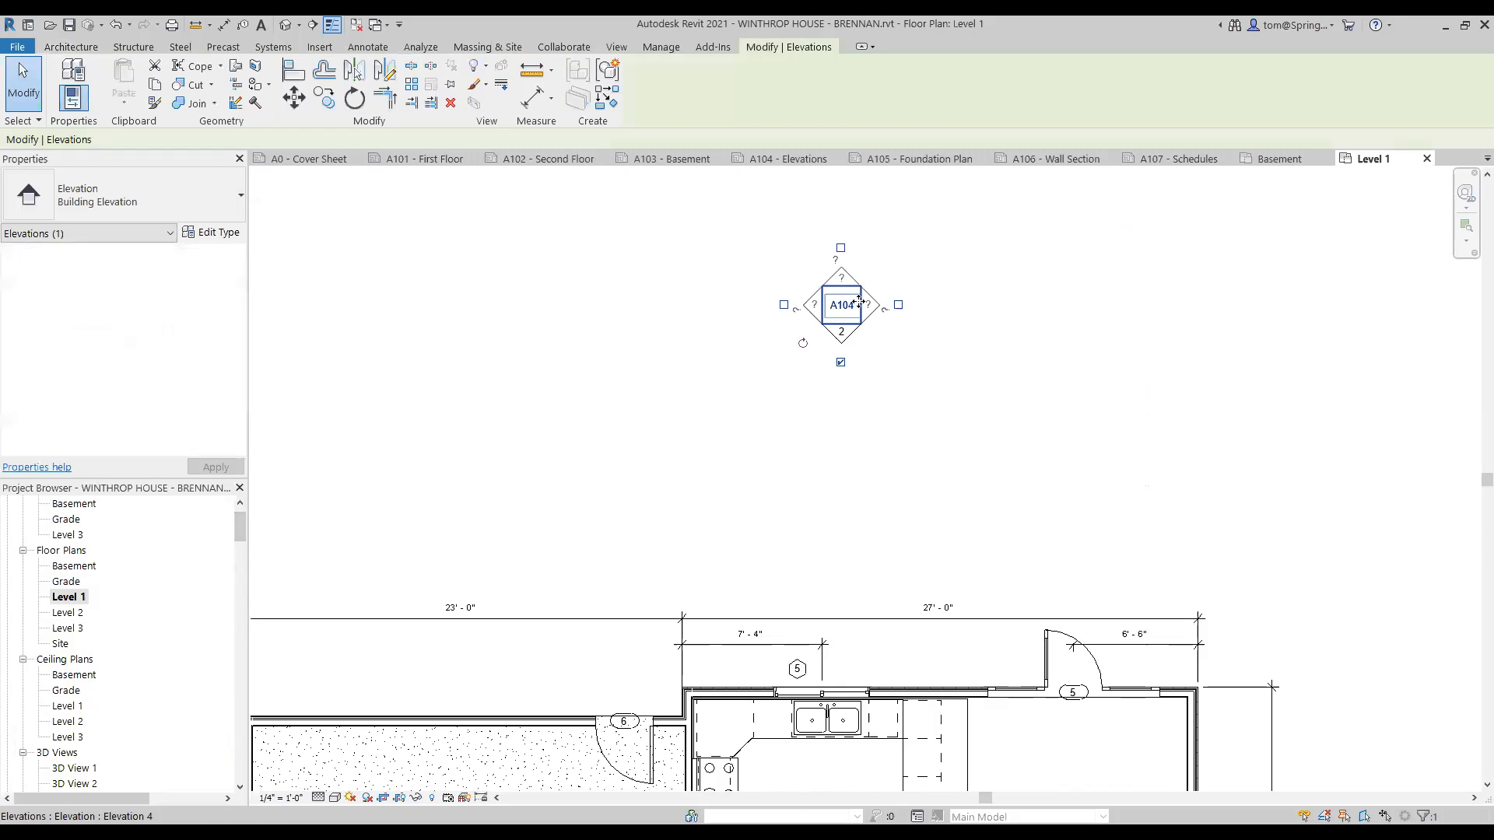
right_click(859, 301)
mouse_move(954, 378)
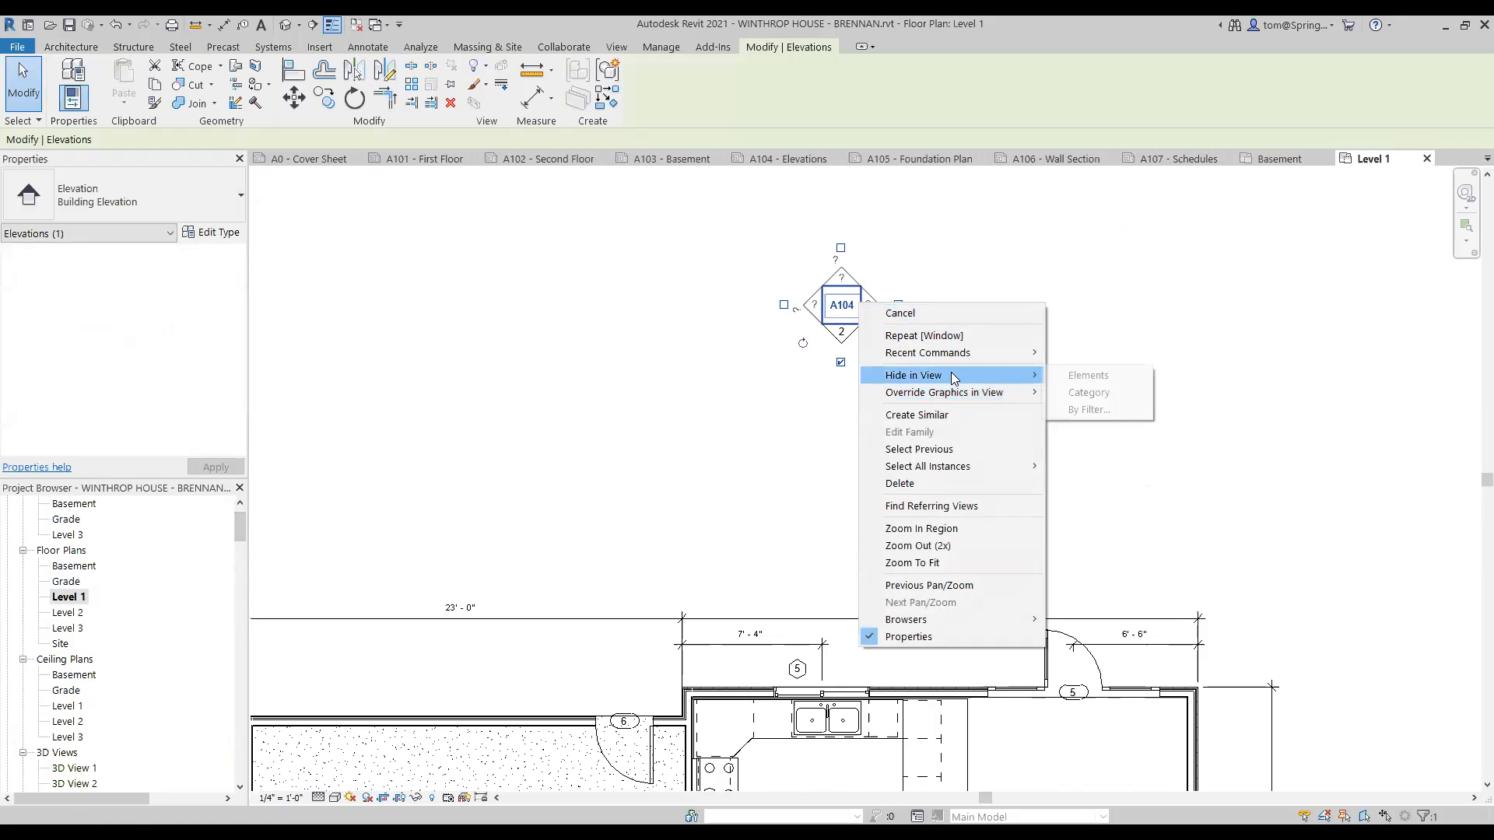
left_click(1081, 393)
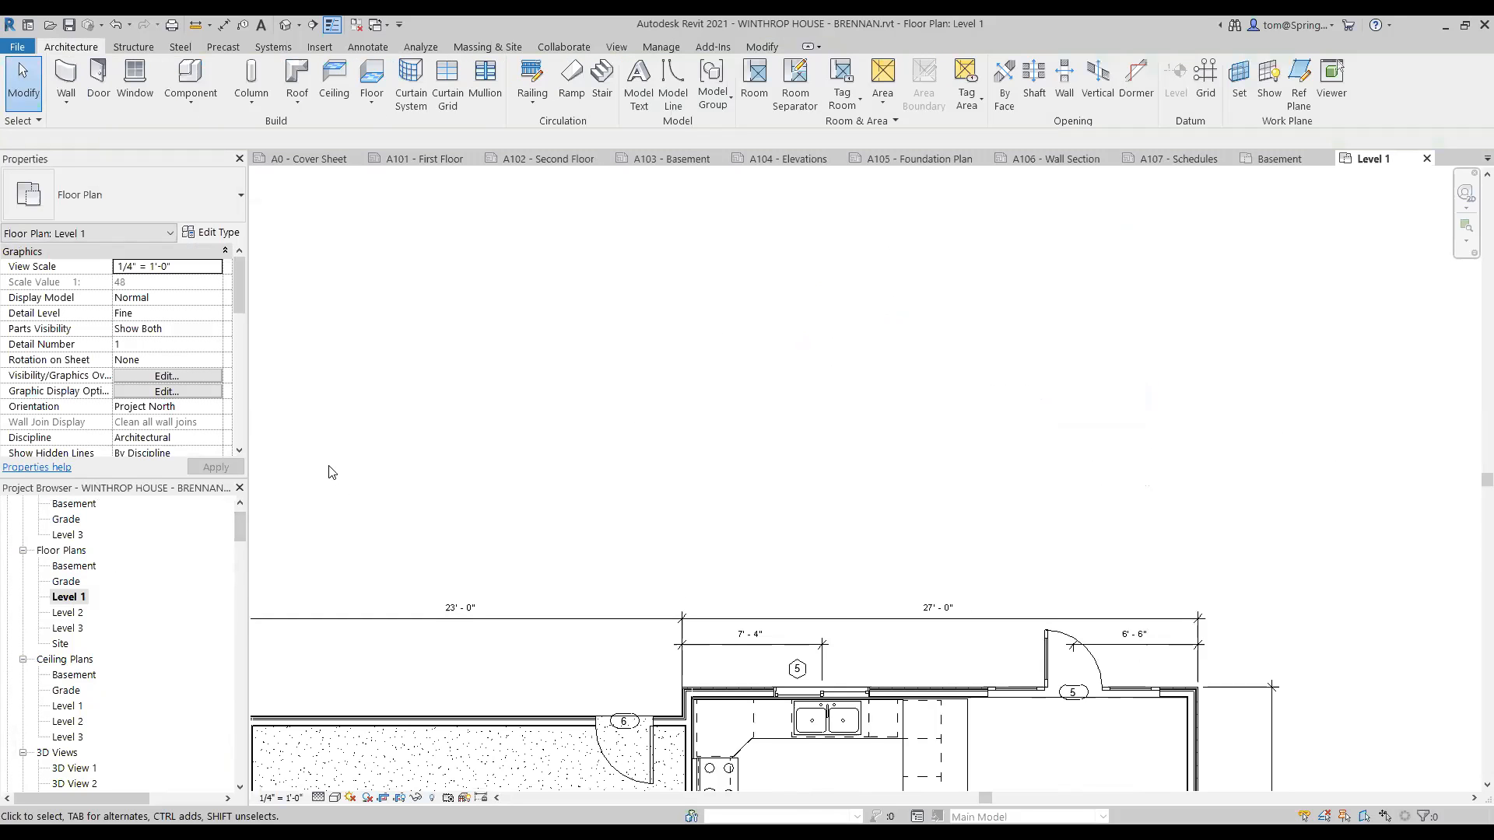
left_click(1487, 158)
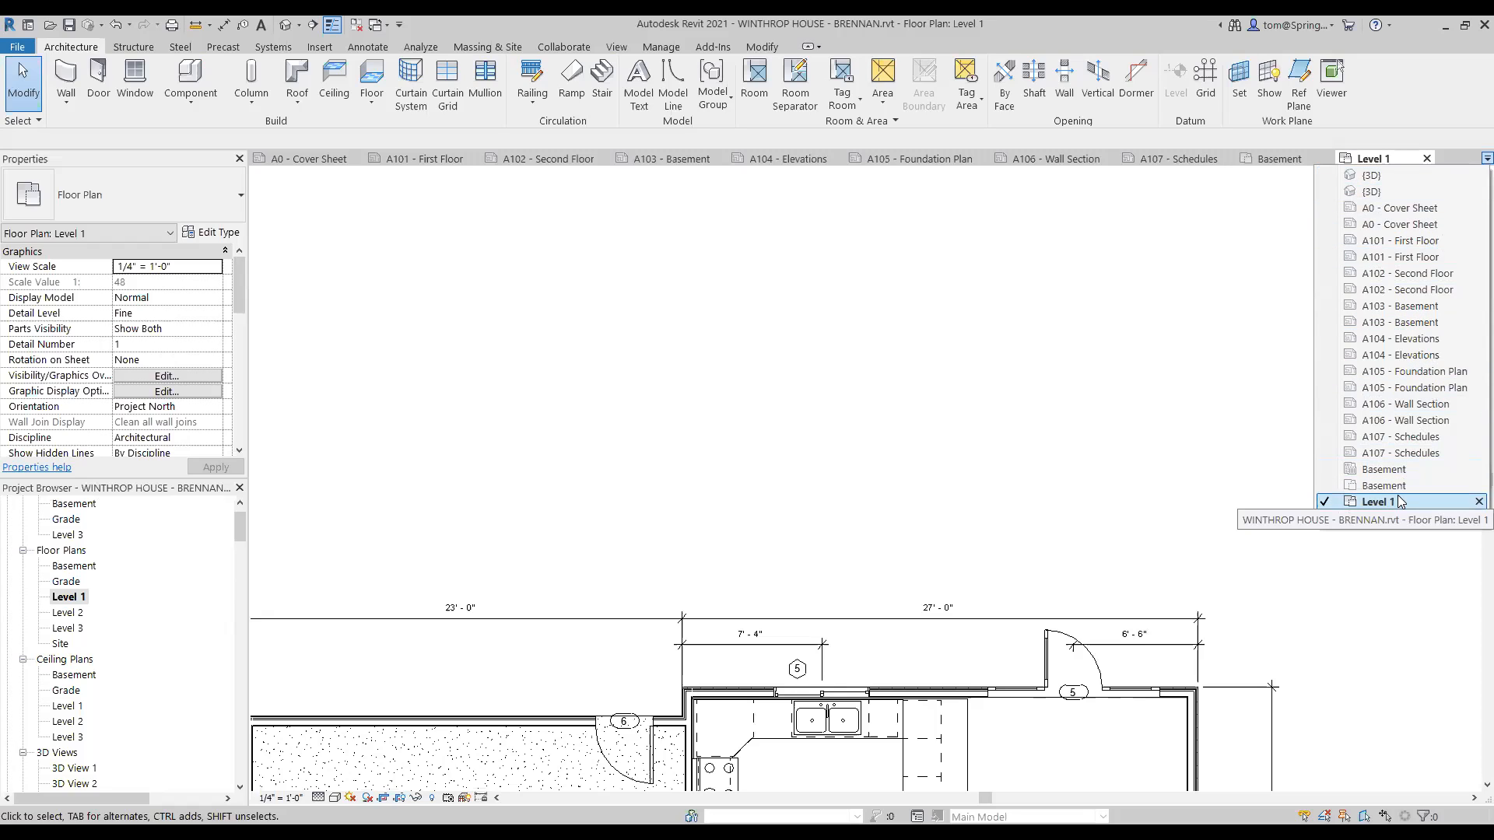
left_click(1436, 241)
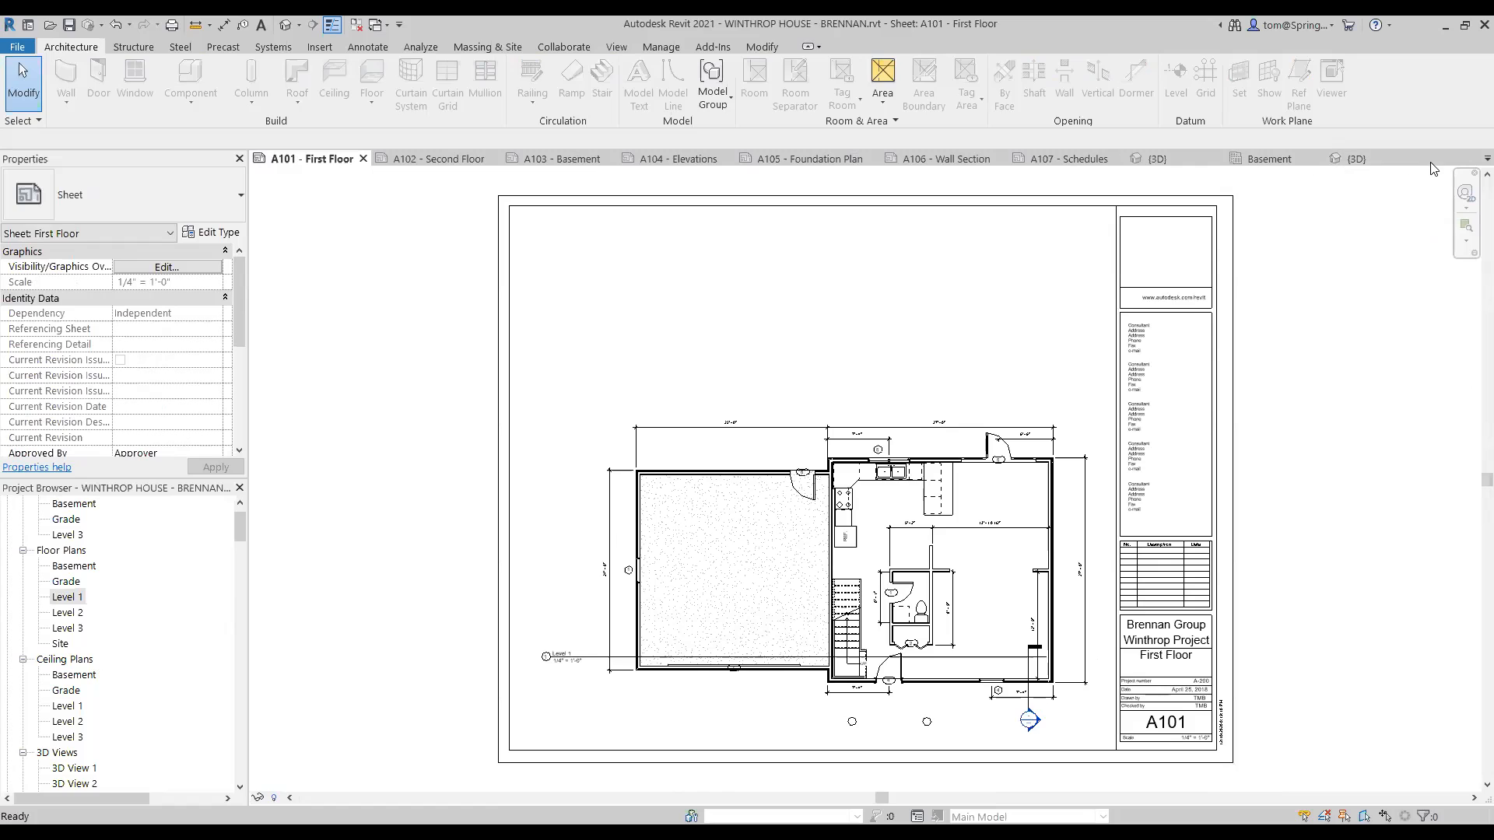
- Return to the Level 1 floor plan and hide the category of the section marker crossing the south exterior wall
left_click(1487, 158)
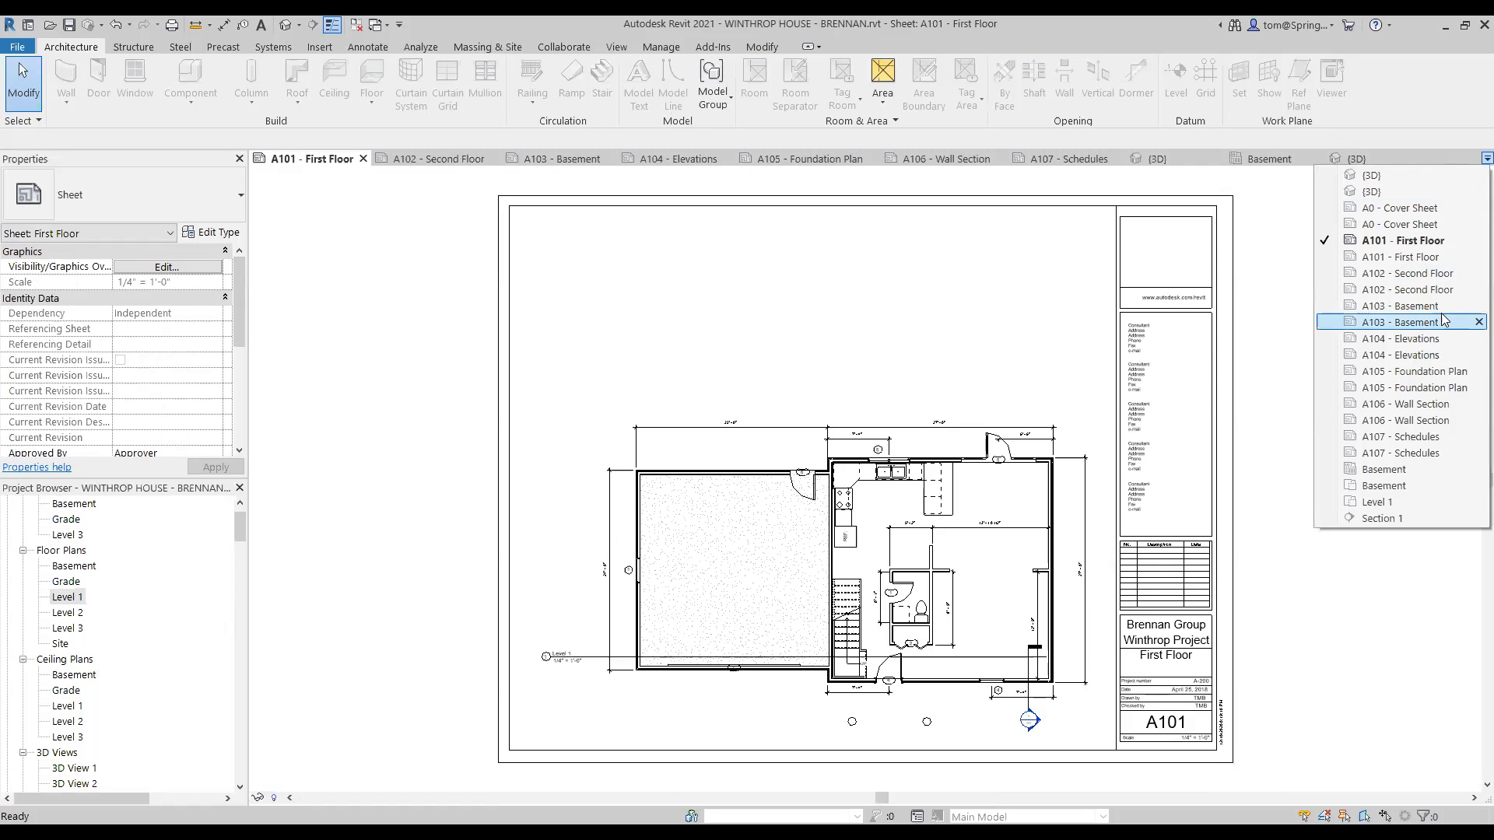
left_click(1411, 504)
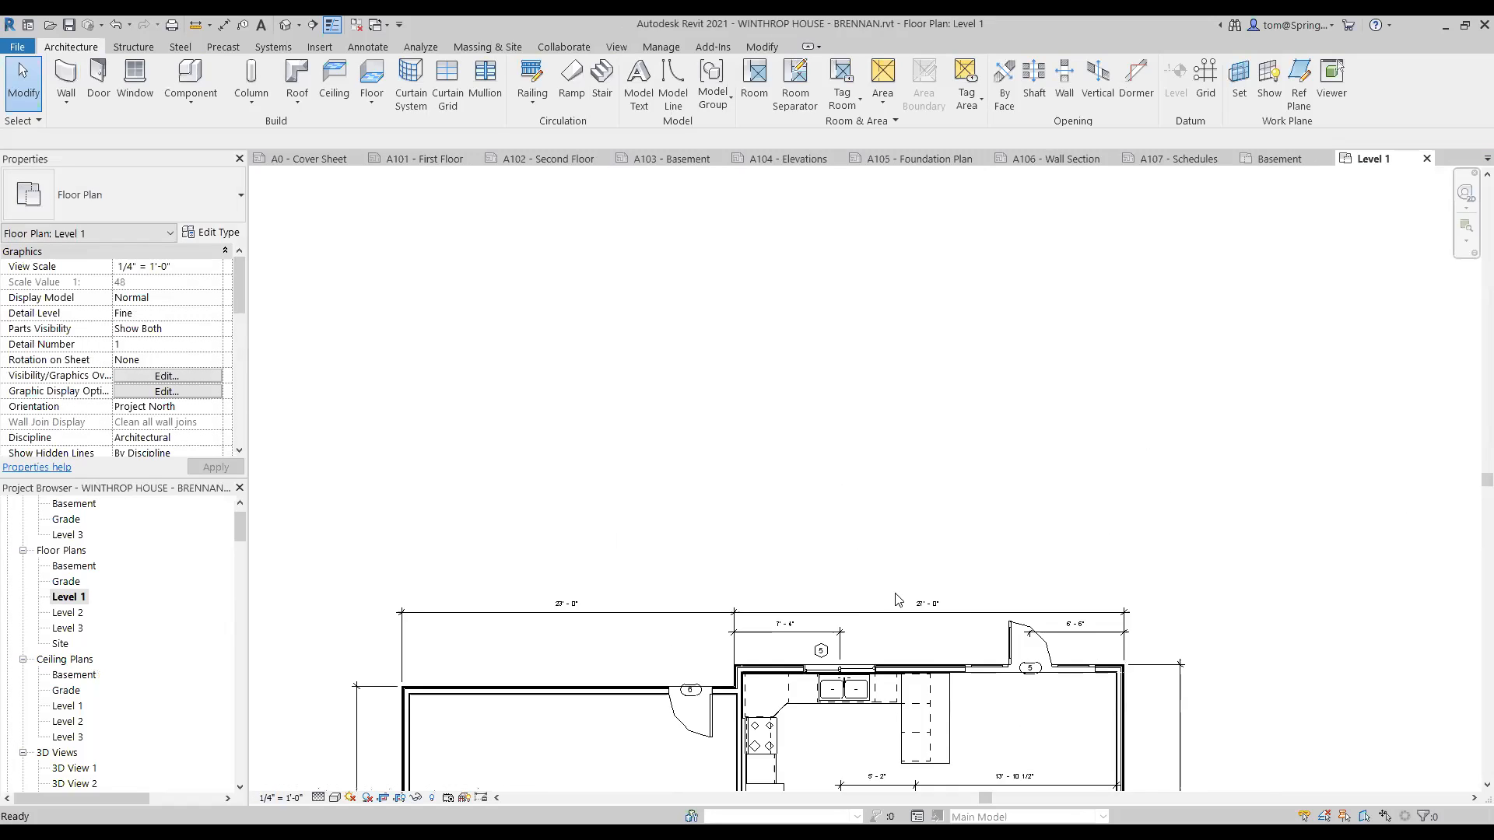
middle_click_drag(968, 541, 886, 312)
scroll(879, 603, "up", 3)
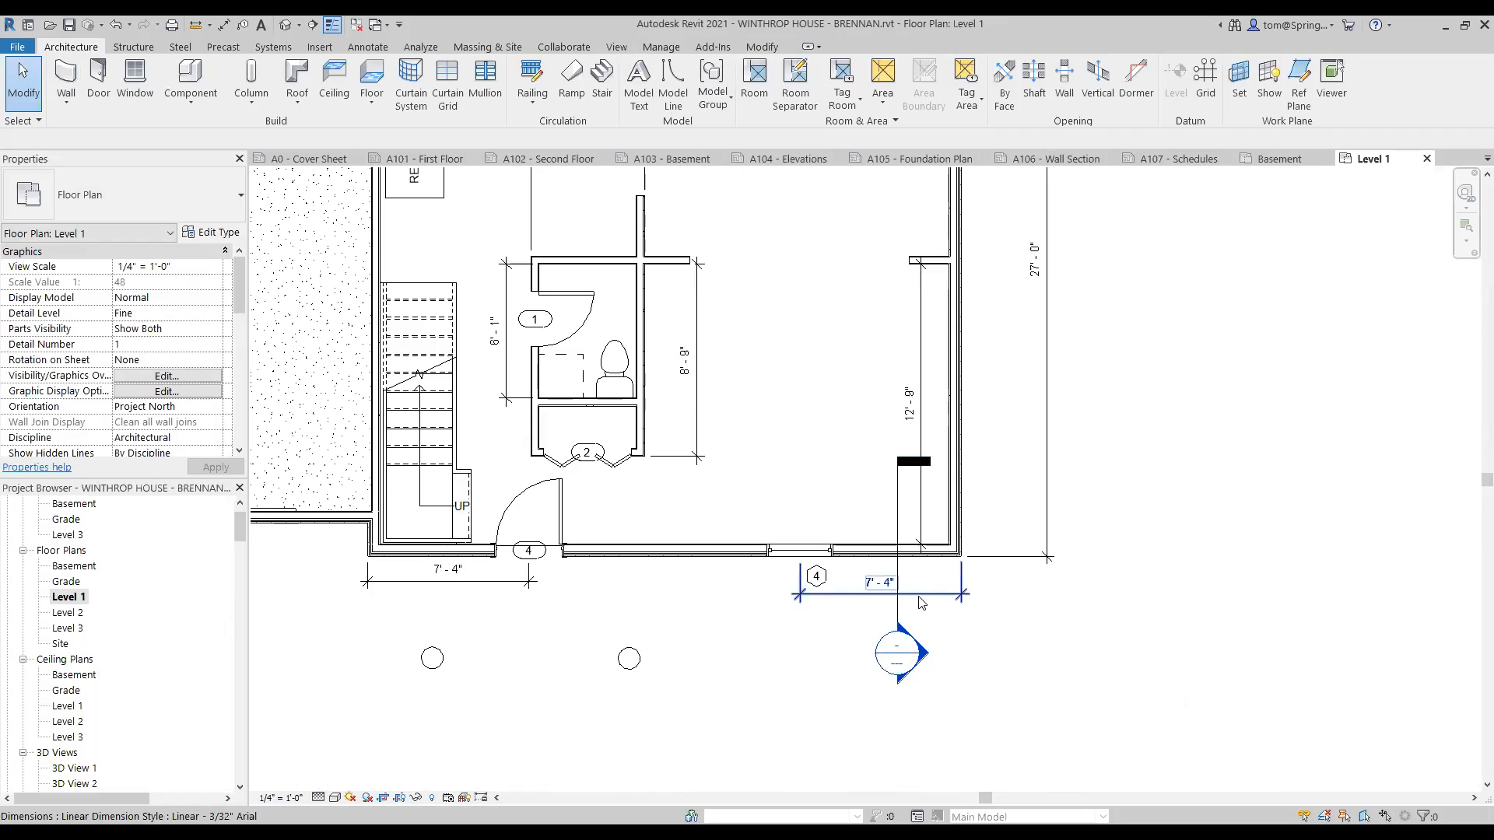
left_click(899, 613)
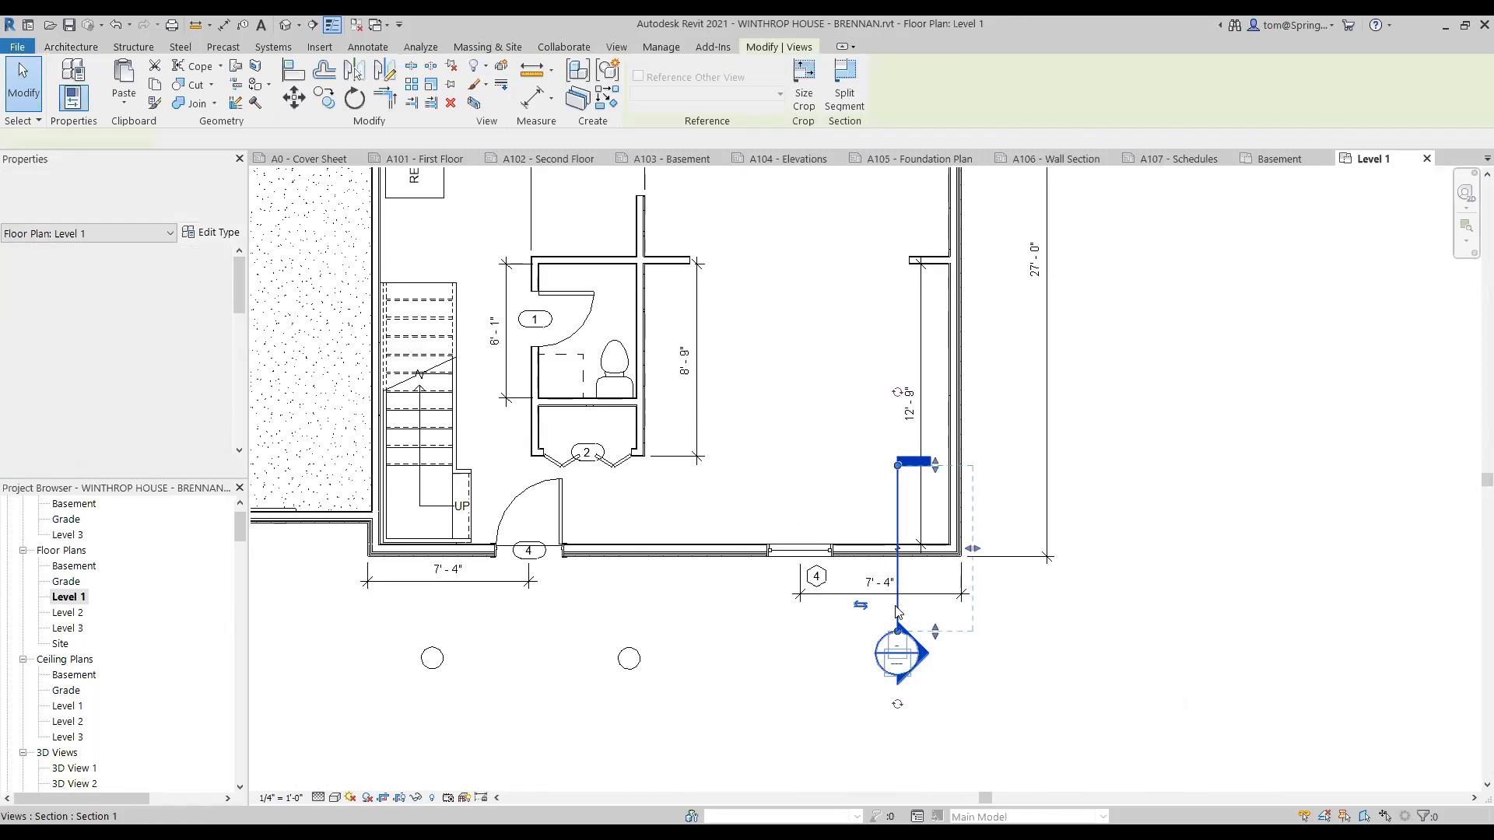
right_click(898, 610)
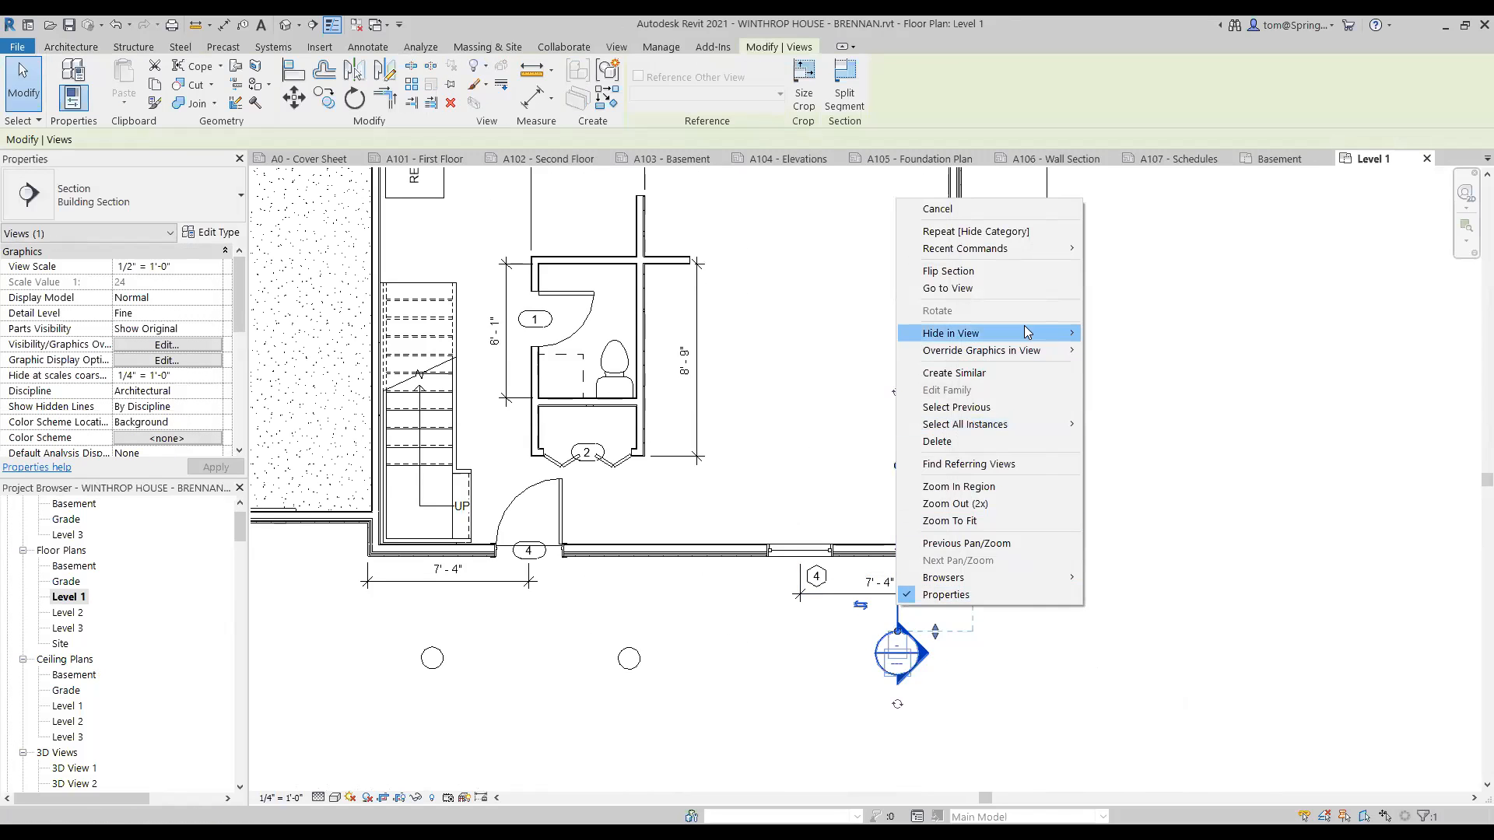
mouse_move(1025, 333)
left_click(1135, 350)
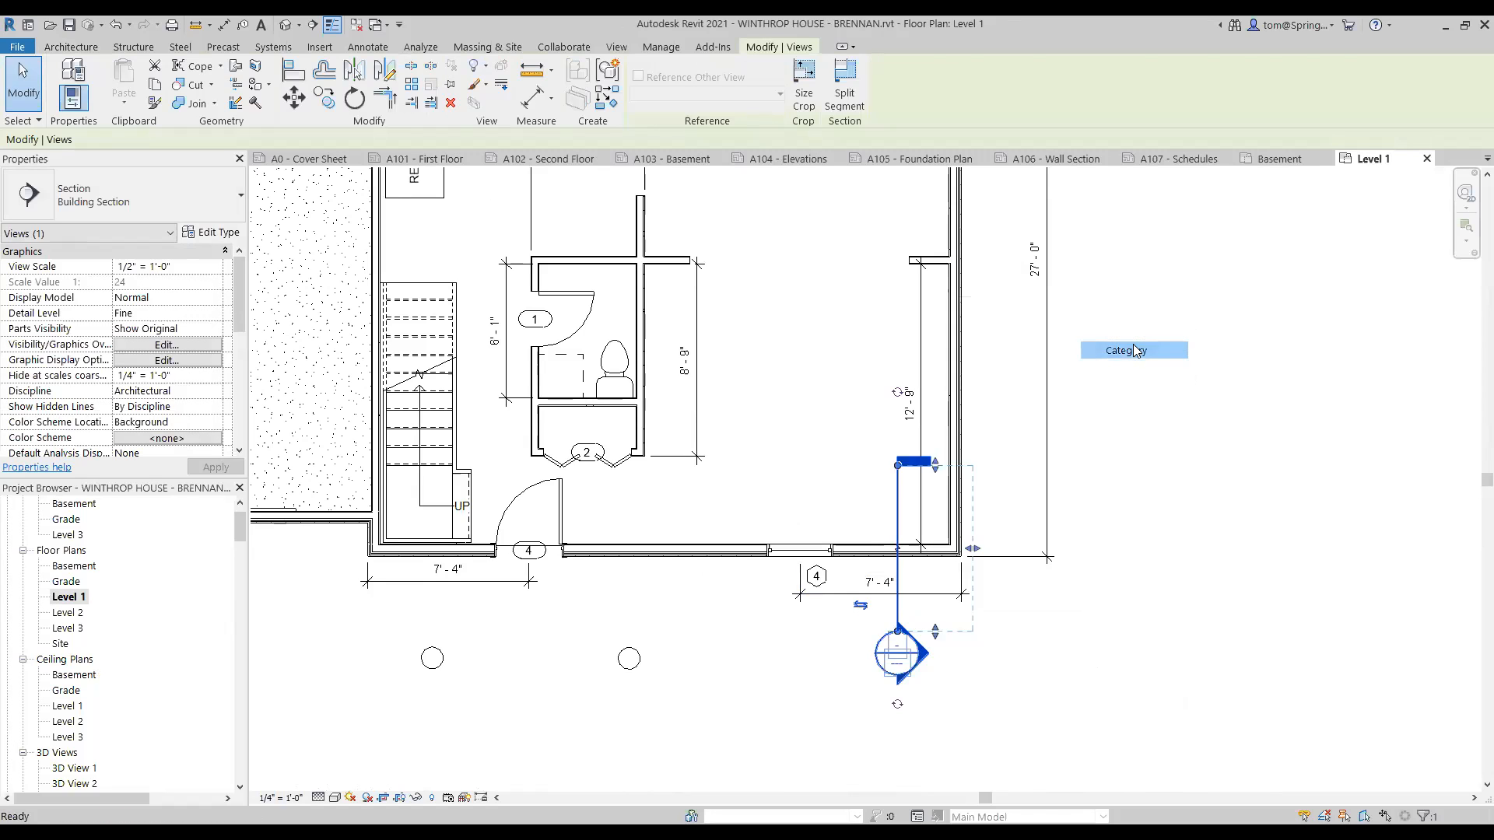
scroll(1077, 663, "down", 2)
scroll(1066, 683, "down", 1)
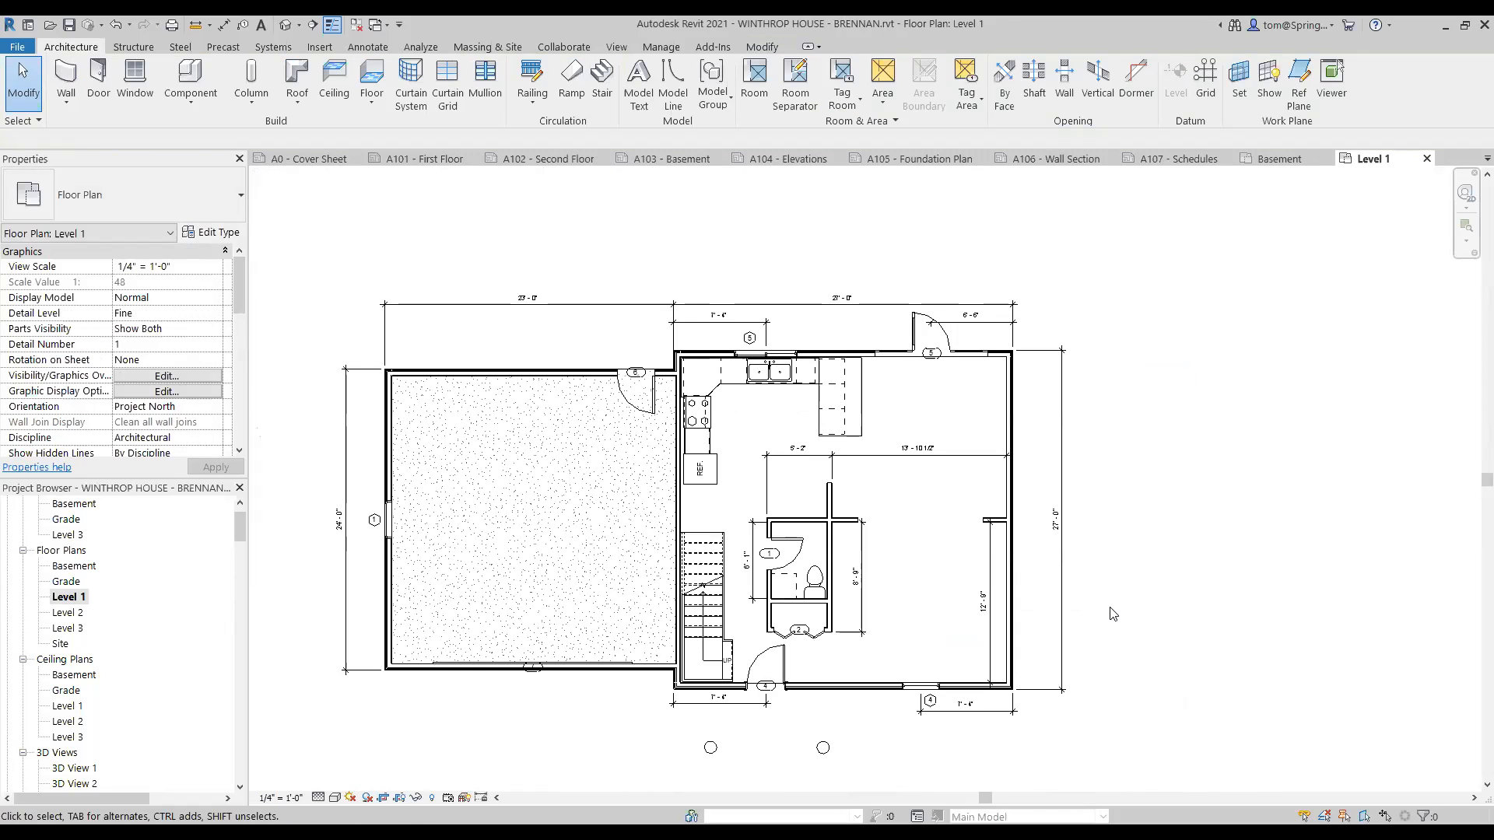
- Move the floor plan viewport down on the A101 - First Floor sheet
left_click(1487, 158)
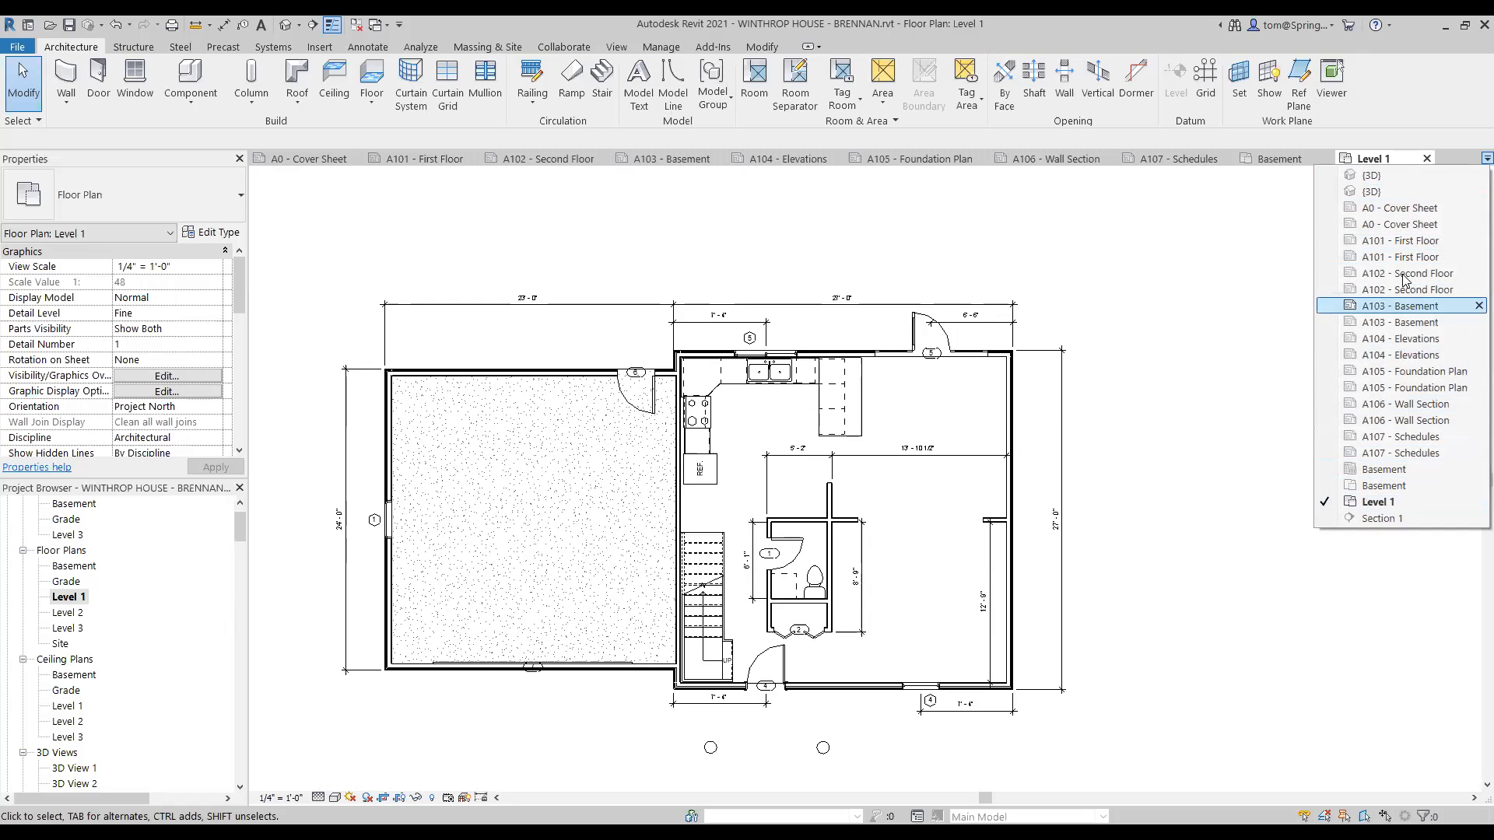
left_click(1404, 244)
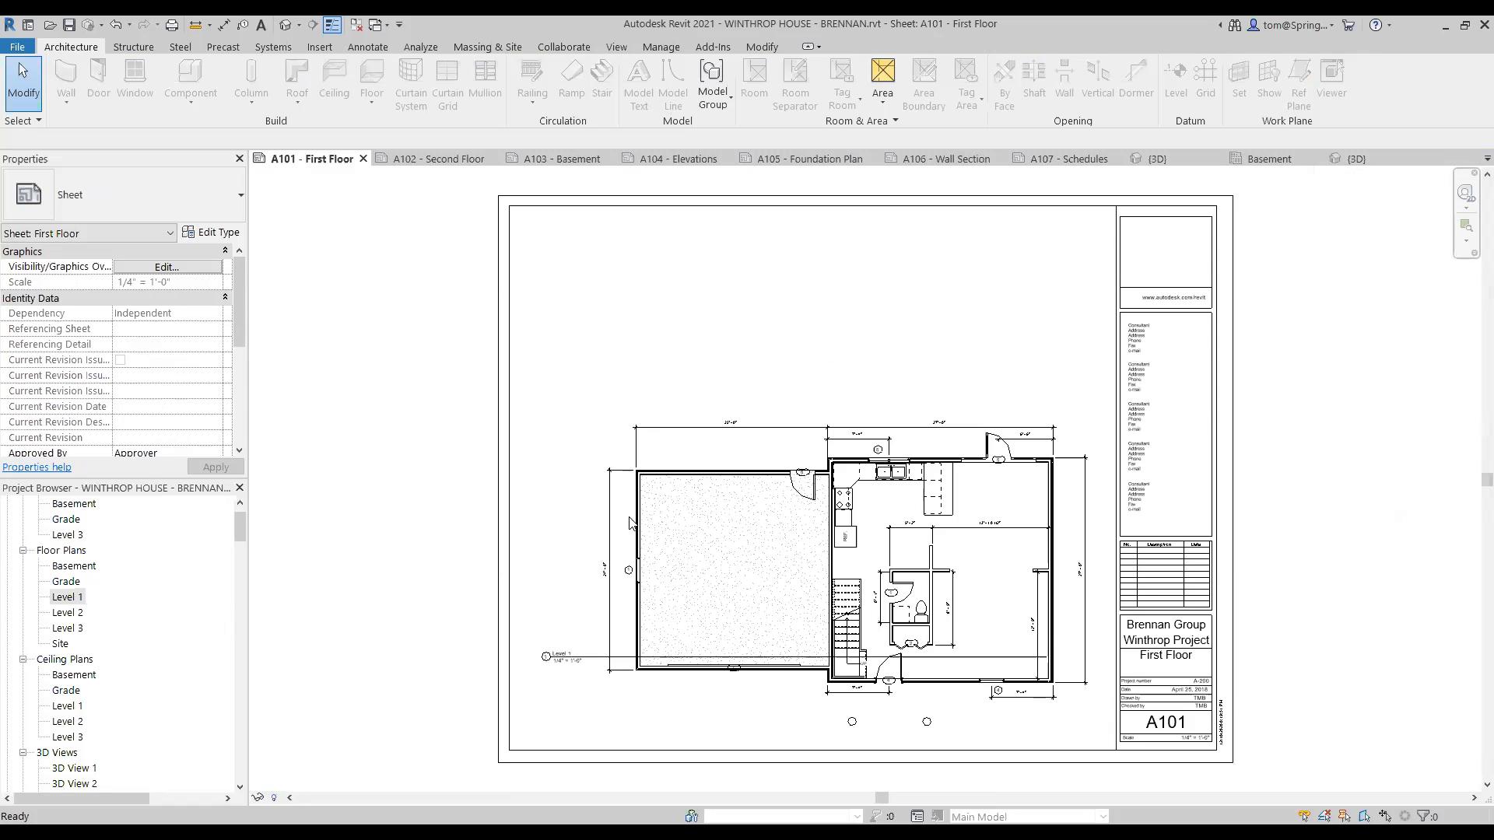
left_click(692, 529)
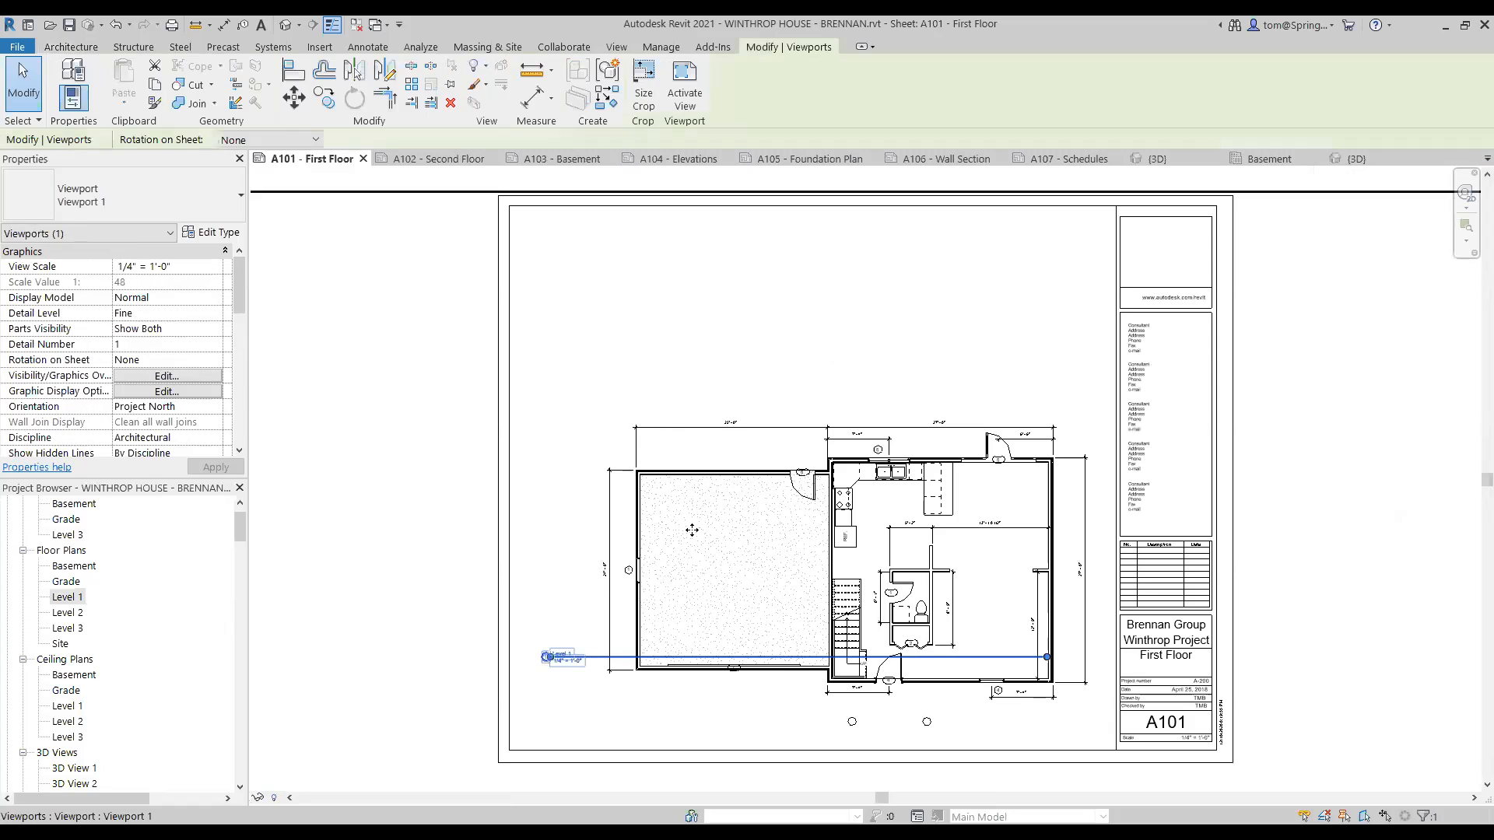
mouse_move(698, 545)
left_mouse_down()
mouse_move(688, 447)
mouse_move(690, 594)
mouse_move(697, 540)
mouse_move(709, 572)
left_mouse_up()
left_click(770, 431)
- Examine how far the floor plan viewport's boundary extends relative to the A101 sheet border
scroll(864, 459, "down", 4)
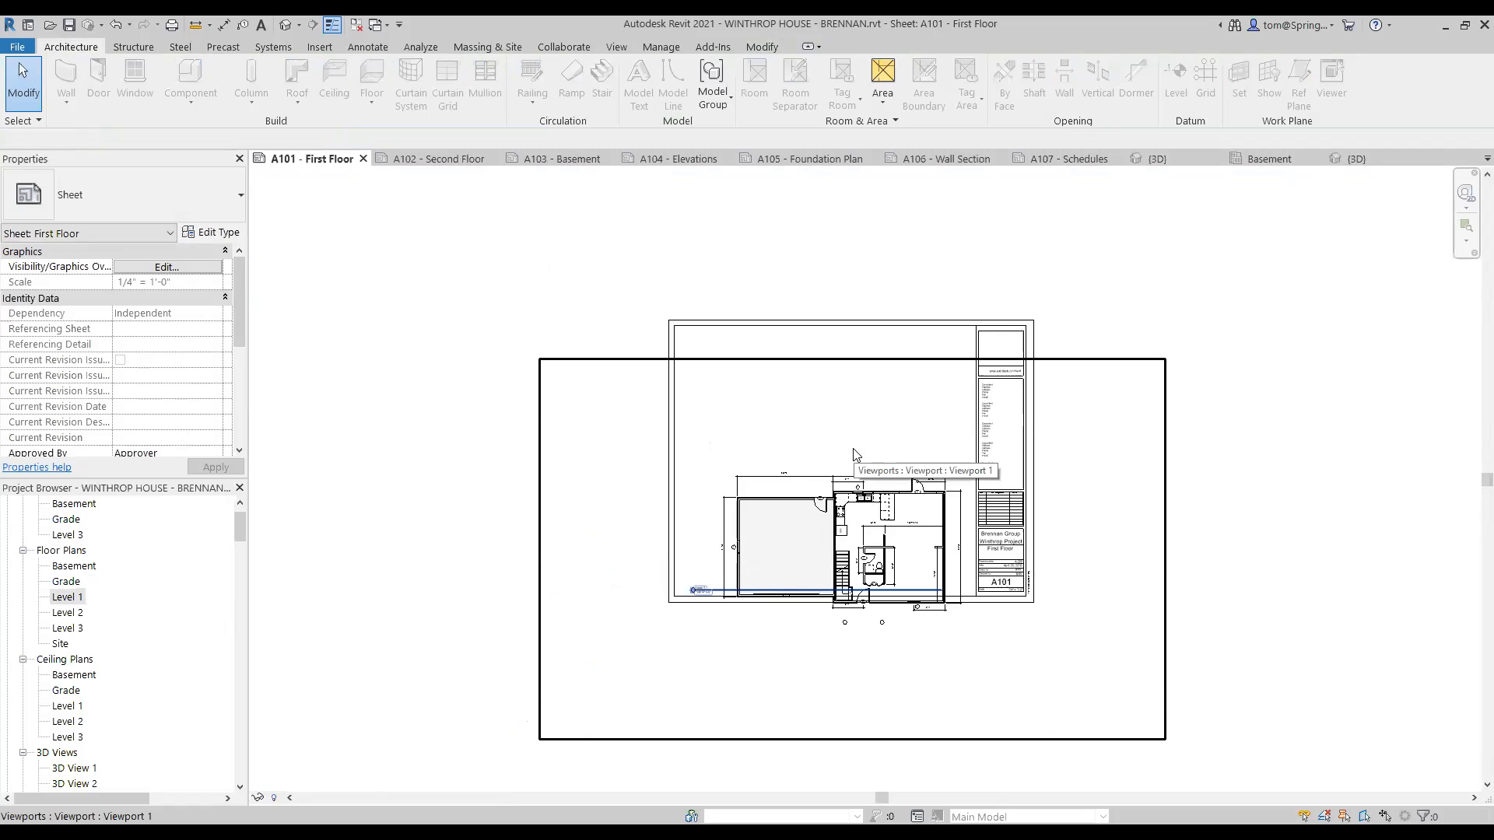
middle_click_drag(827, 356, 822, 297)
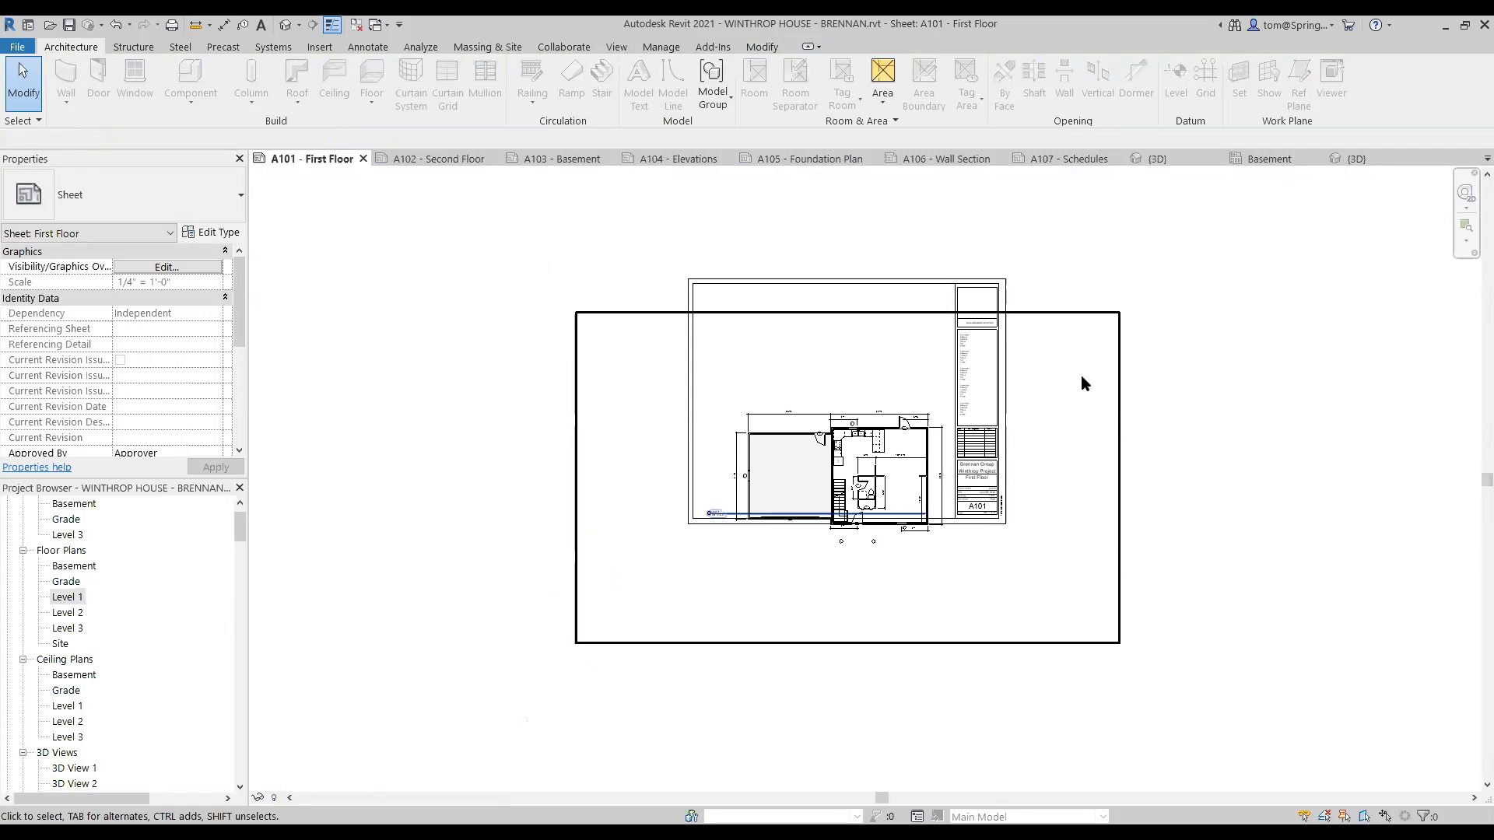
left_click(1089, 399)
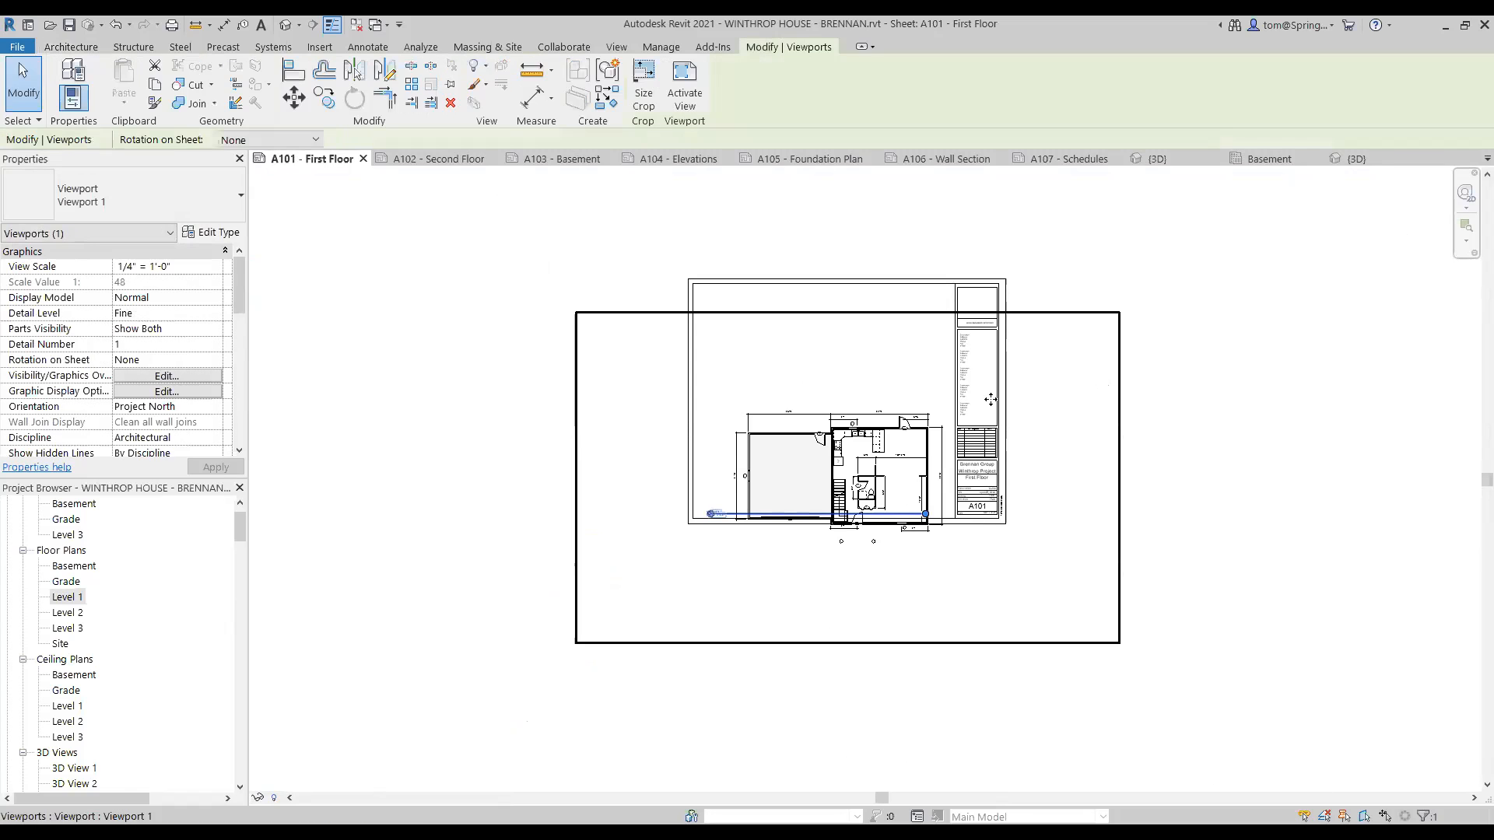
left_click(735, 327)
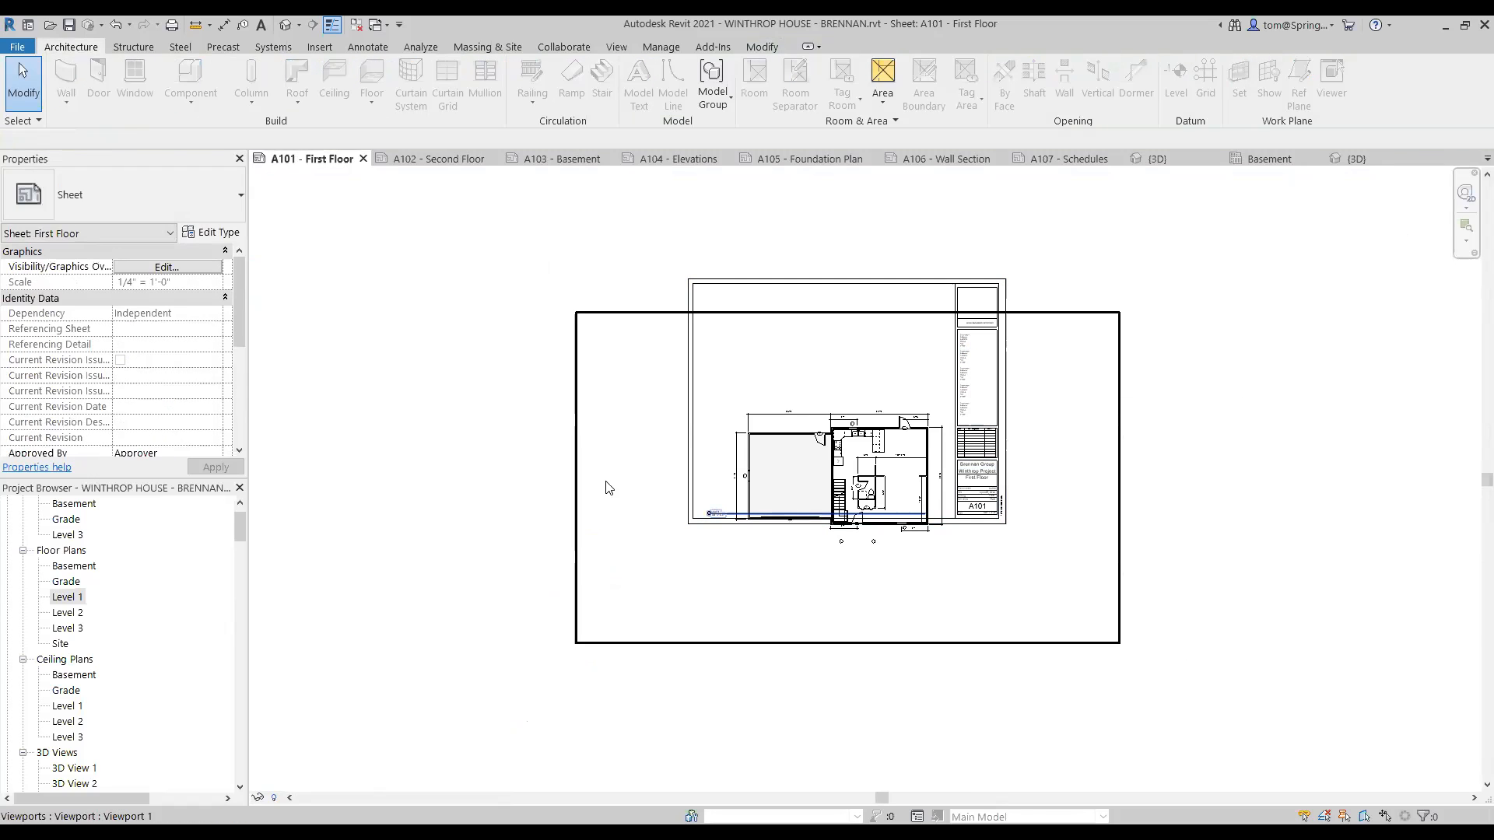
left_click(591, 502)
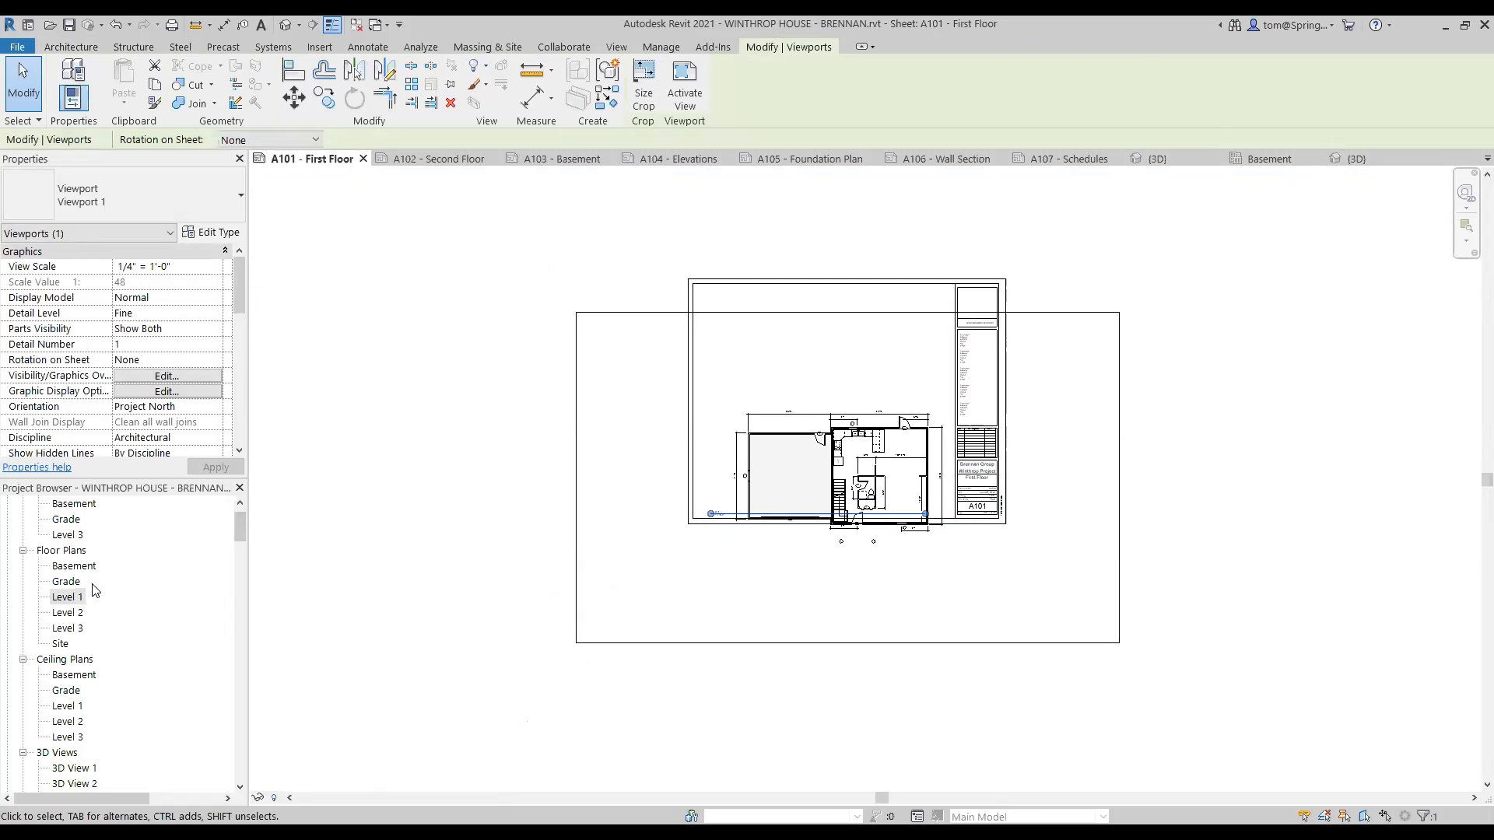
- Open the Level 1 floor plan and show its crop region
double_click(68, 597)
scroll(878, 566, "down", 5)
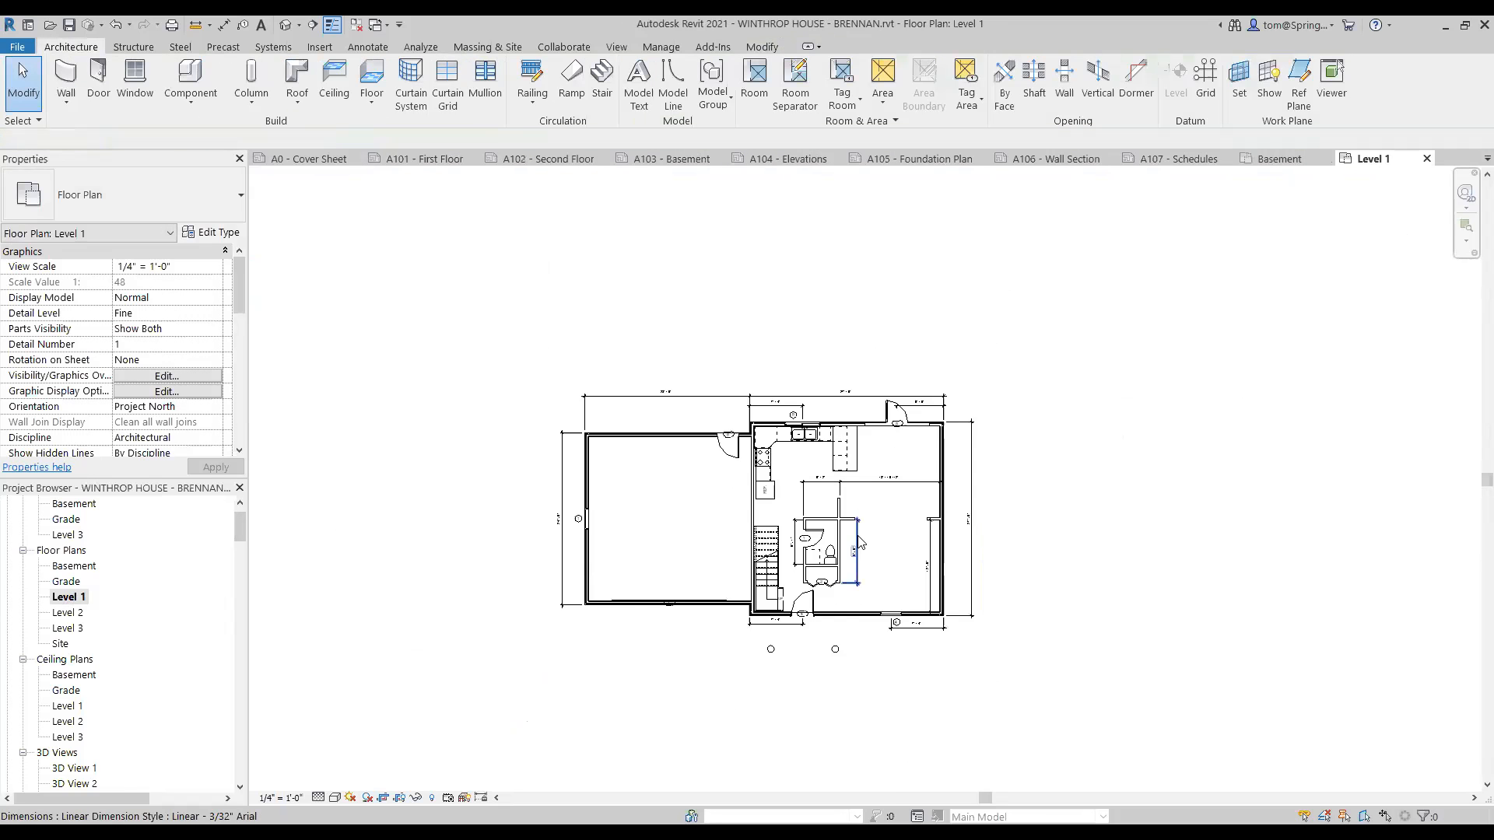
scroll(876, 562, "down", 2)
middle_click_drag(937, 586, 862, 532)
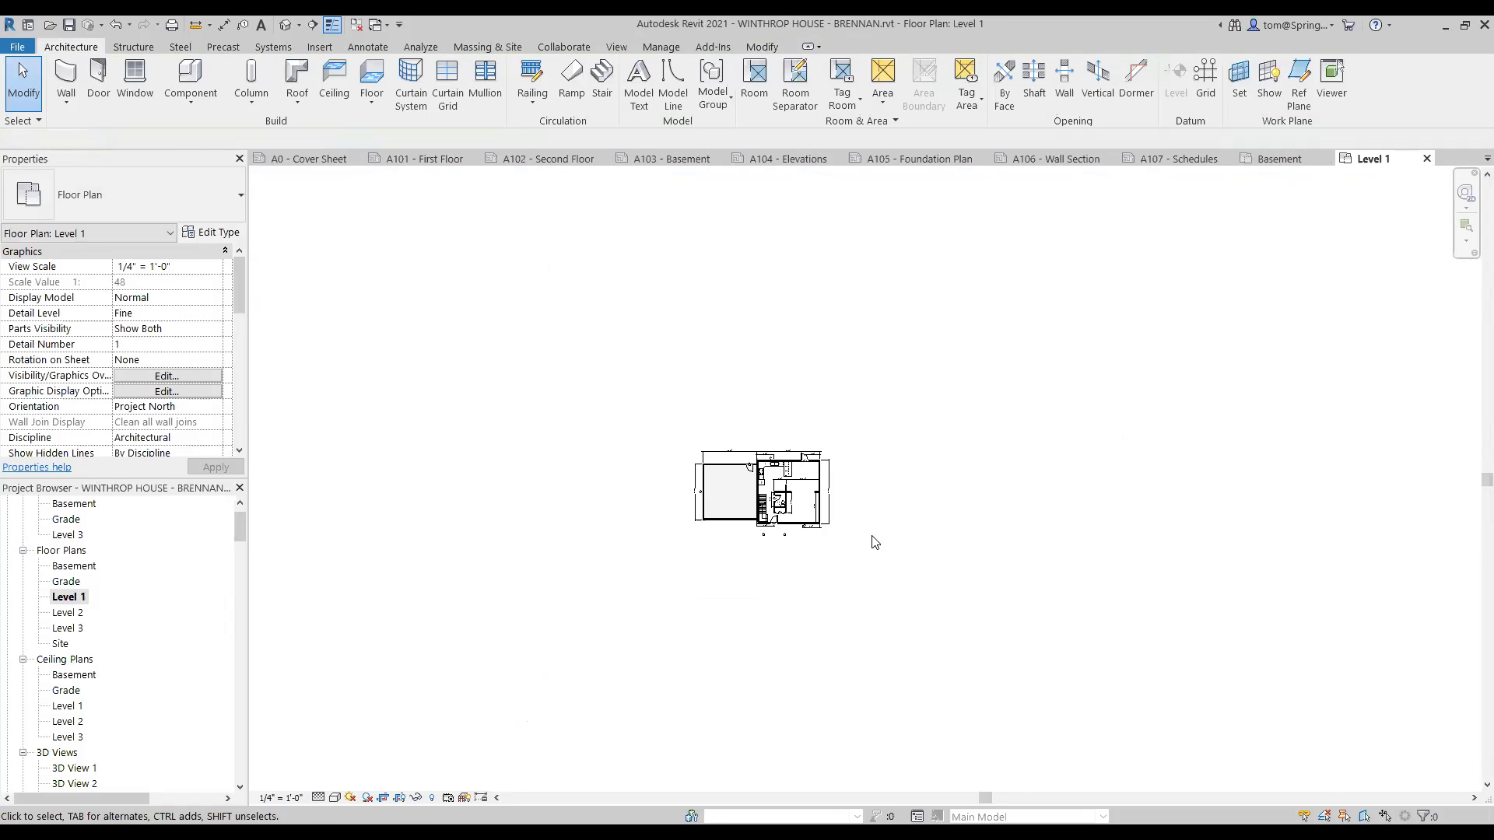
left_click(399, 798)
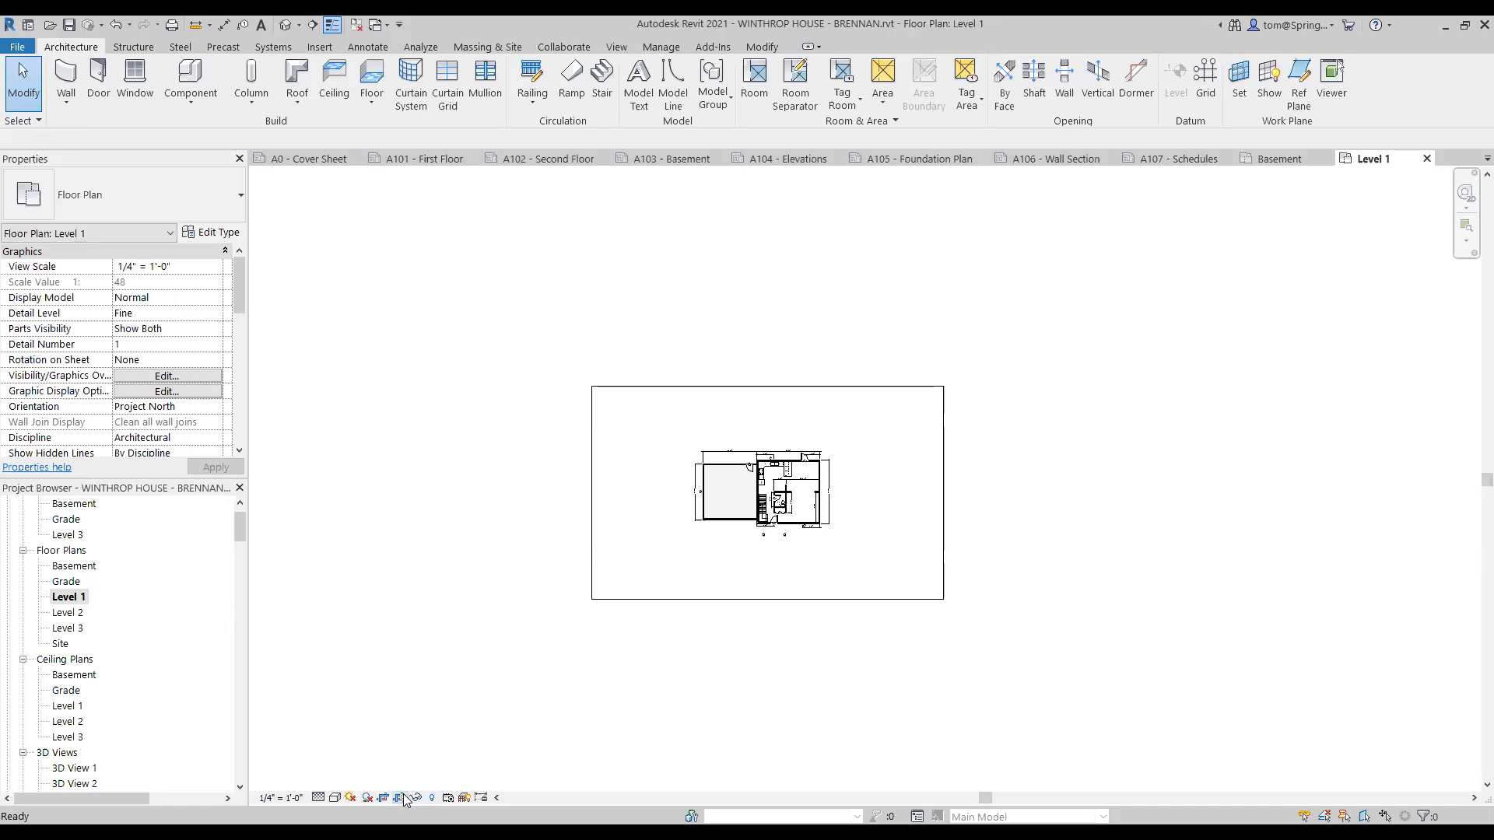
scroll(959, 556, "up", 1)
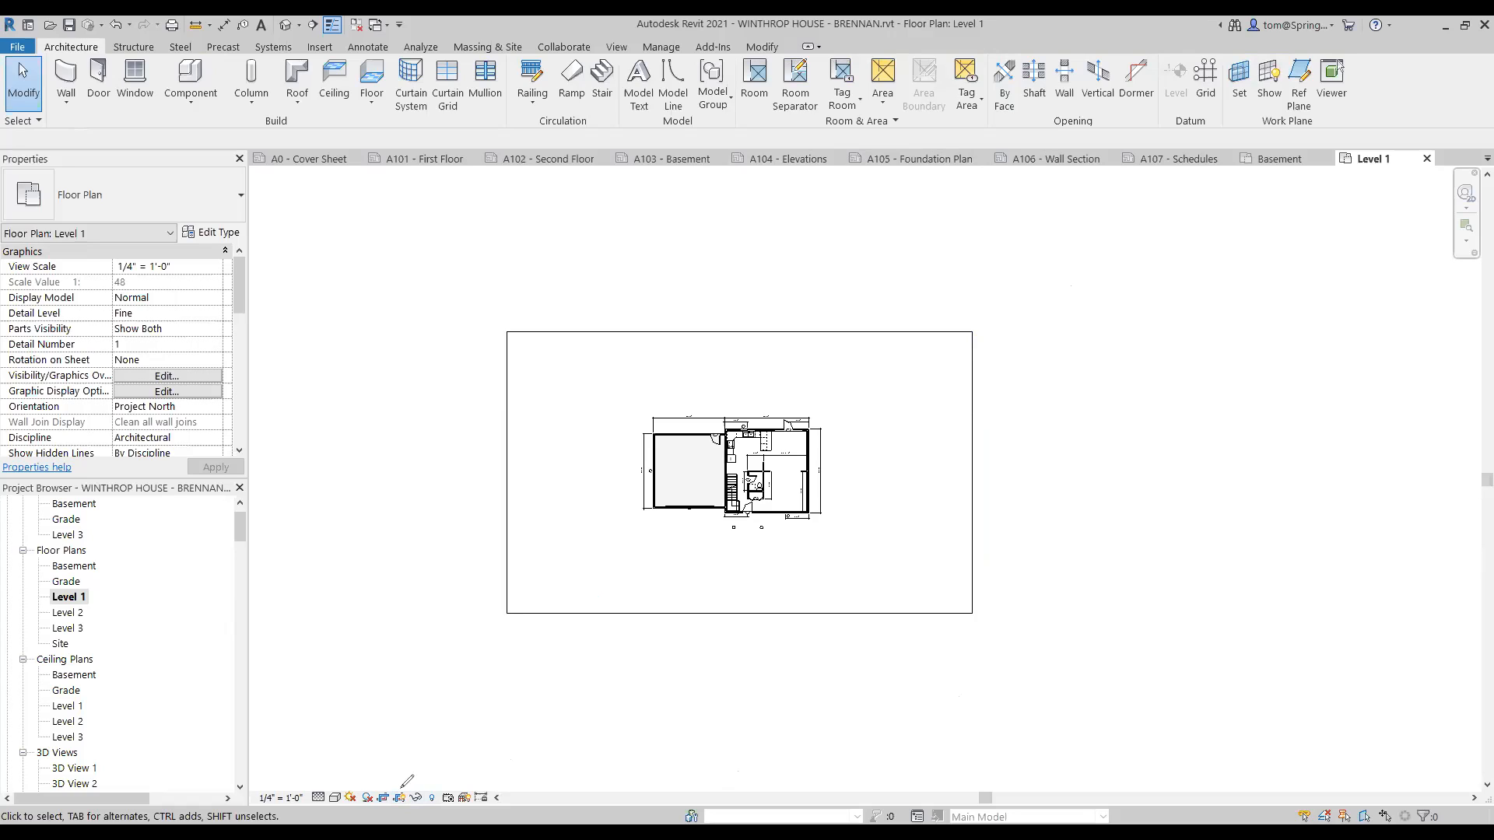
- Toggle the Level 1 crop region's visibility off and back on
left_click_drag(401, 789, 405, 586)
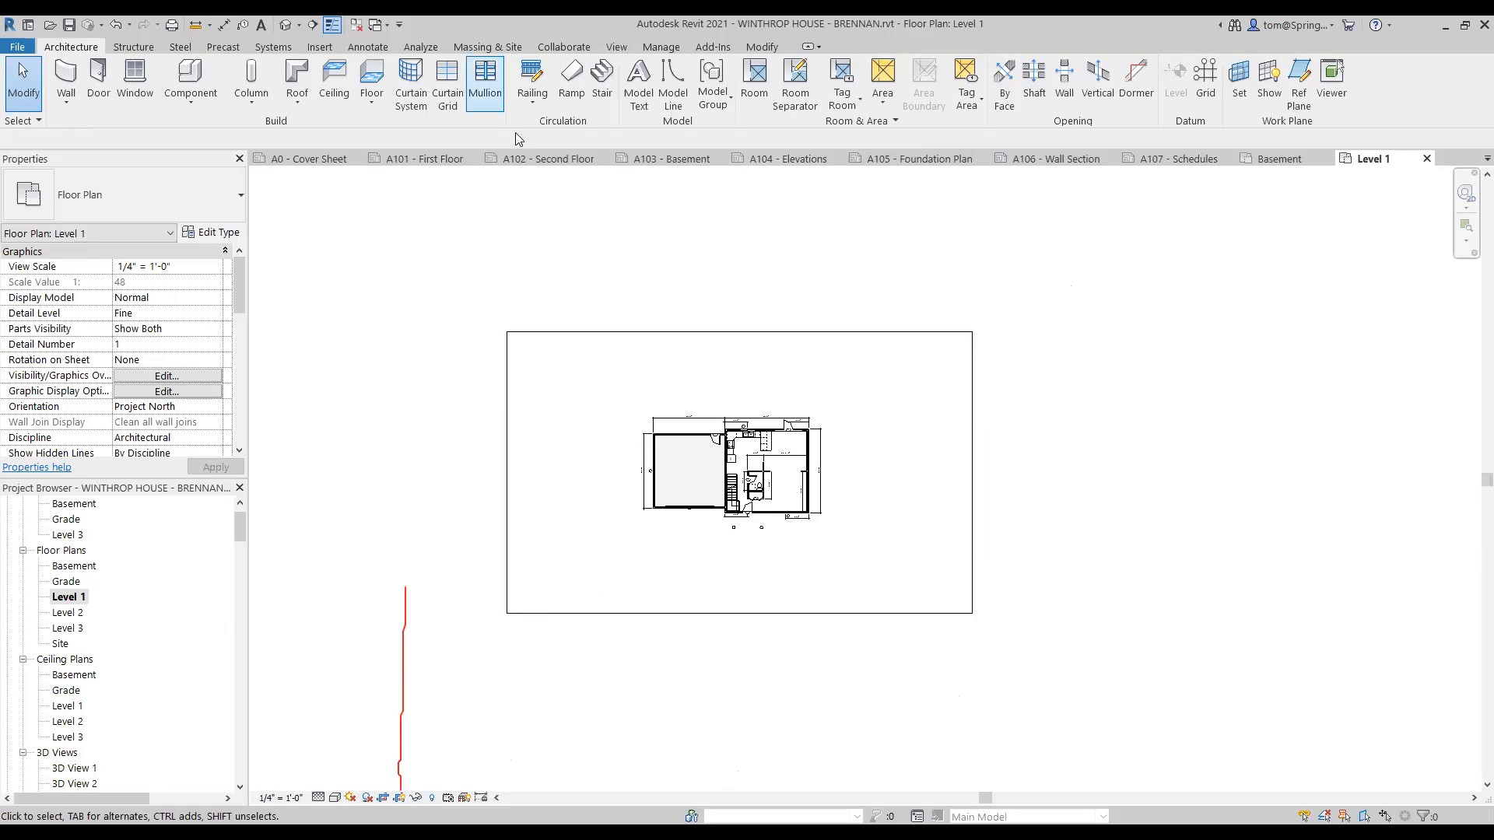
left_click(403, 798)
left_click(403, 798)
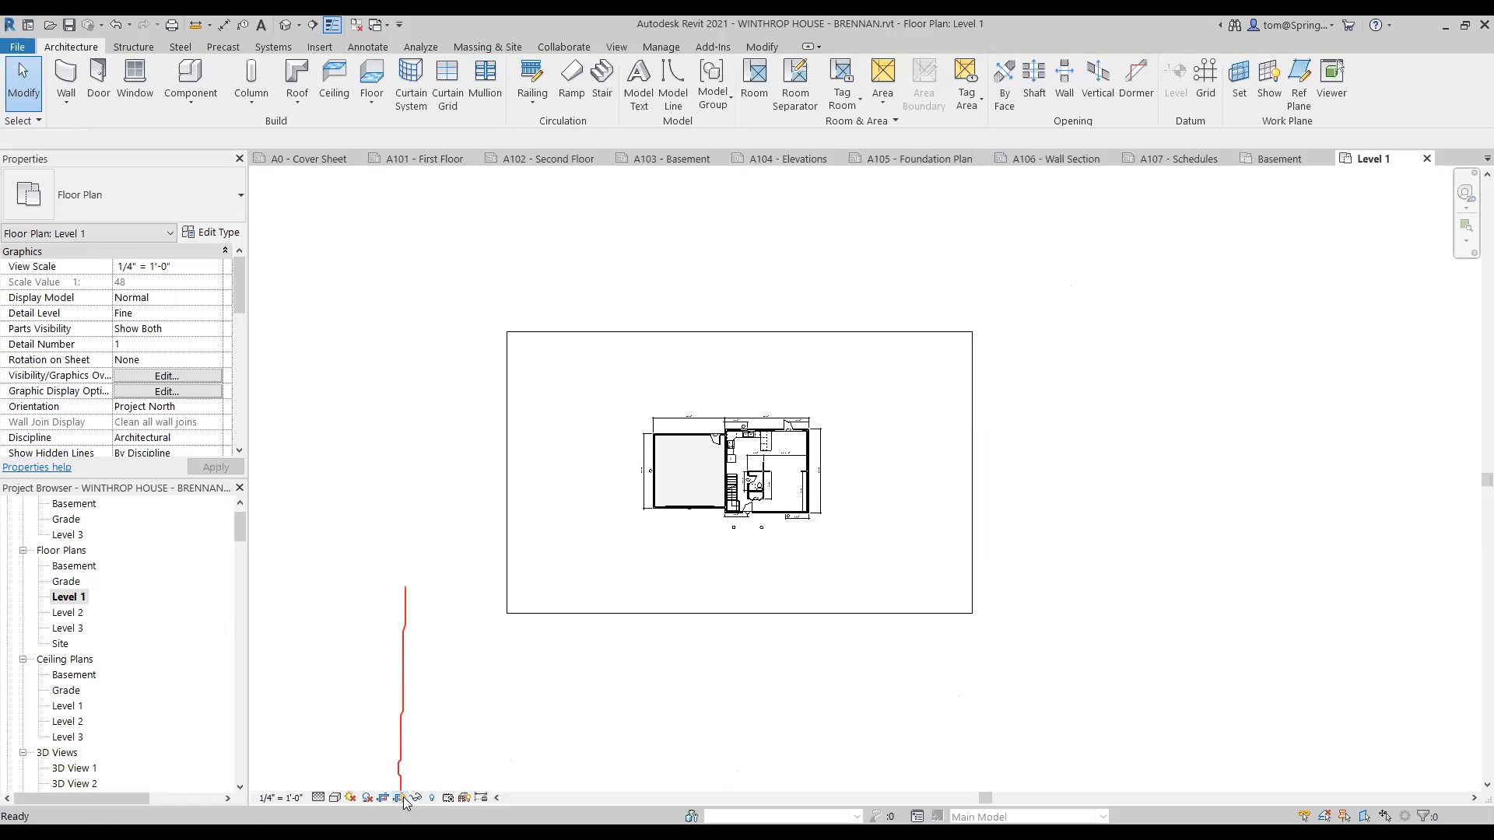
left_click(403, 799)
left_click(403, 798)
left_click(403, 798)
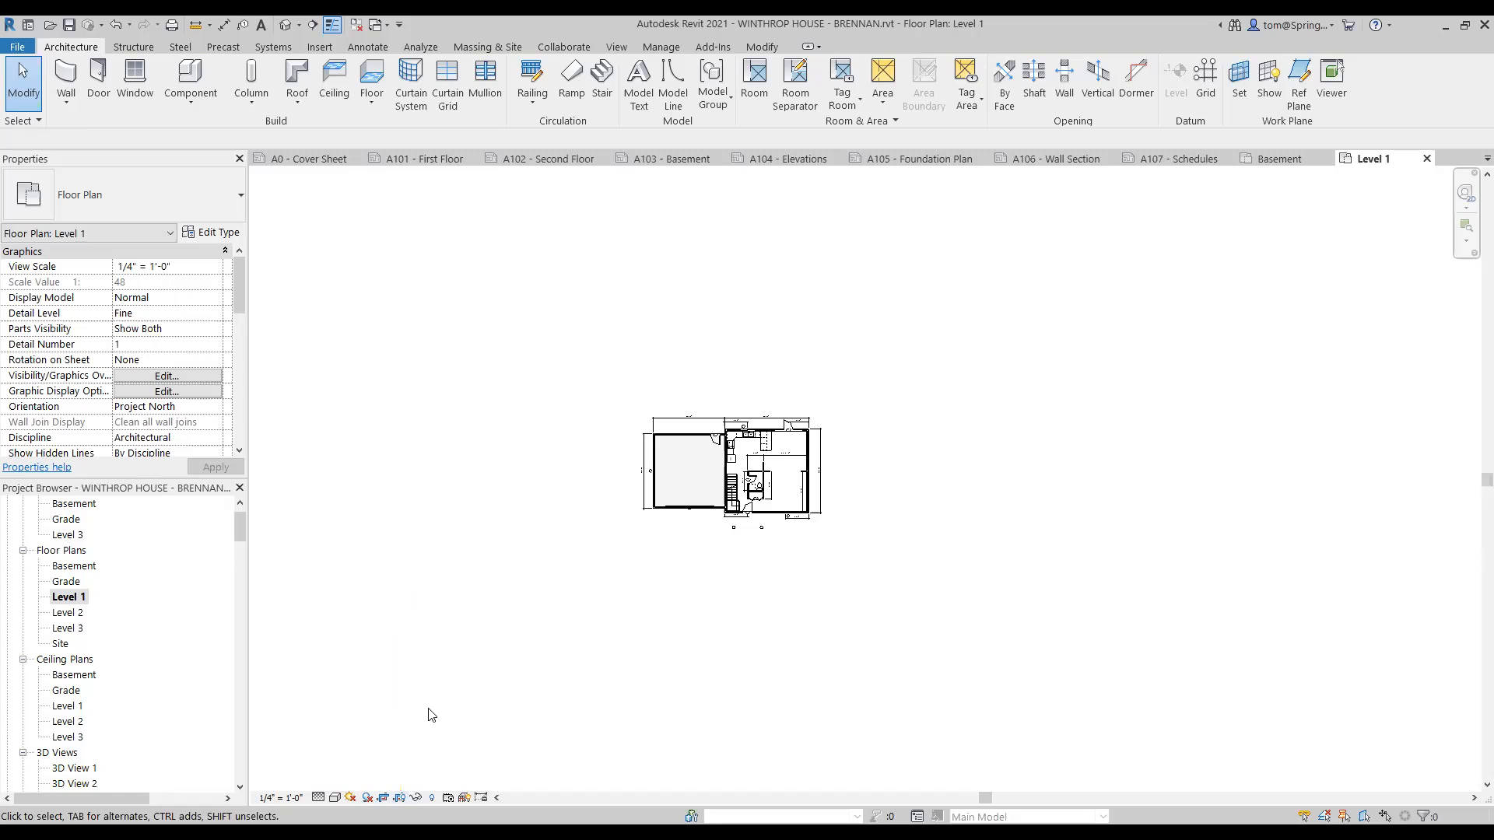
left_click(416, 798)
- Tighten all four sides of the Level 1 crop region around the house plan, its dimensions and the two front columns
left_click(799, 610)
left_click(799, 610)
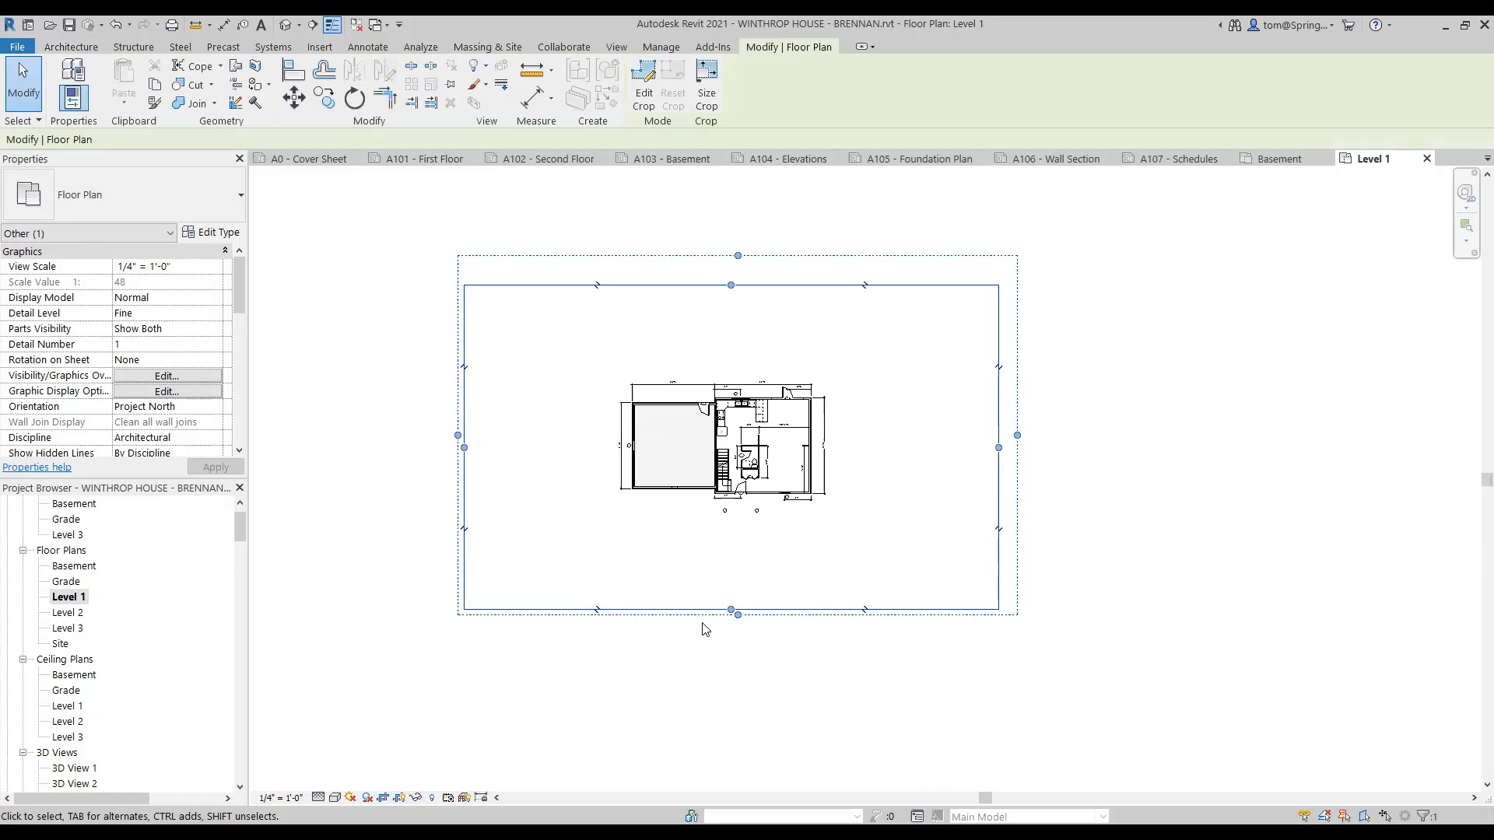
left_click_drag(731, 610, 729, 519)
left_click_drag(998, 405, 831, 420)
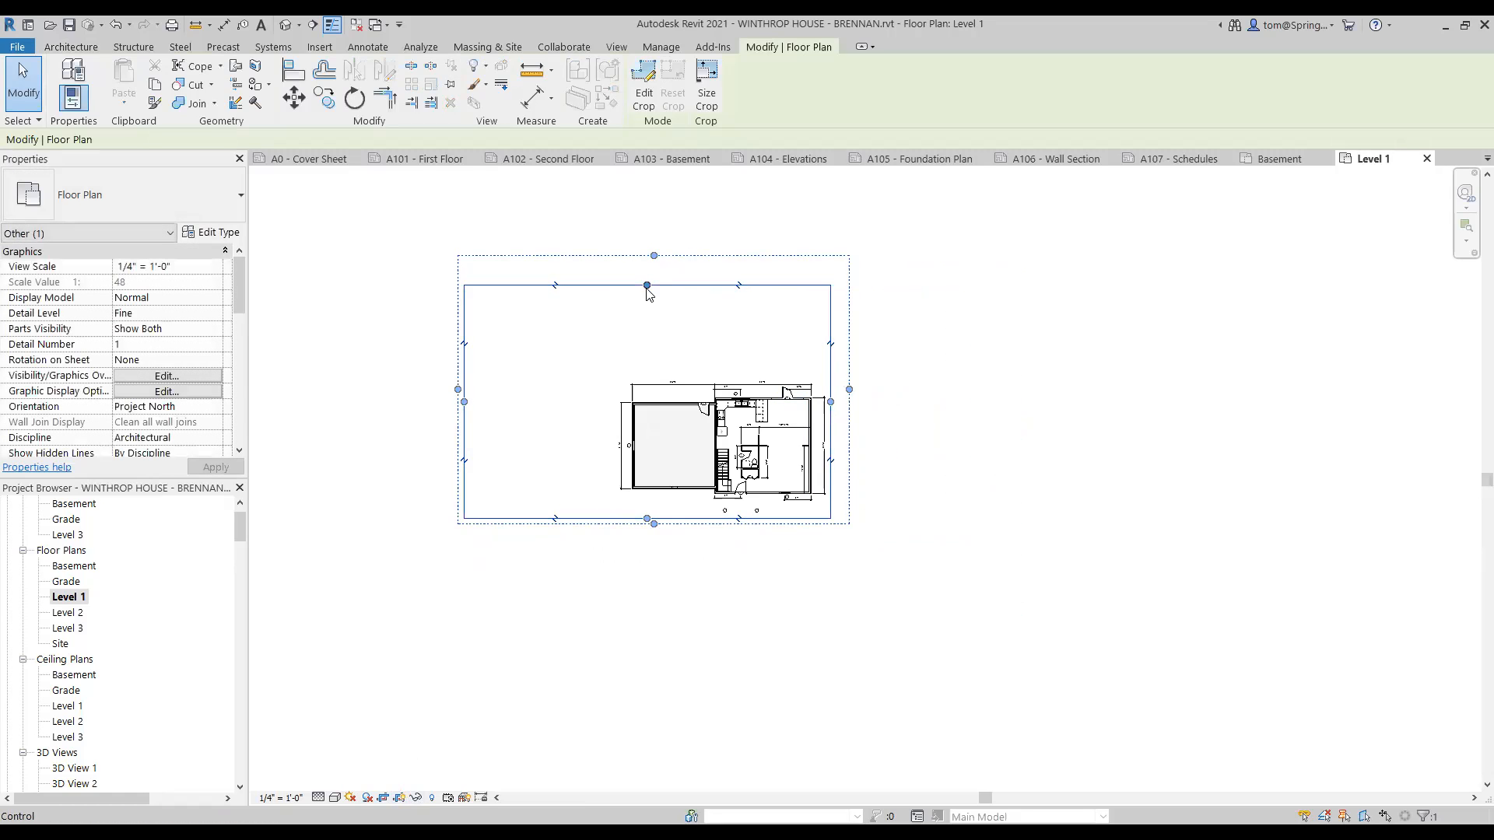
left_click_drag(647, 286, 644, 379)
left_click_drag(464, 449, 614, 463)
left_click(935, 503)
scroll(707, 489, "up", 2)
scroll(800, 604, "up", 4)
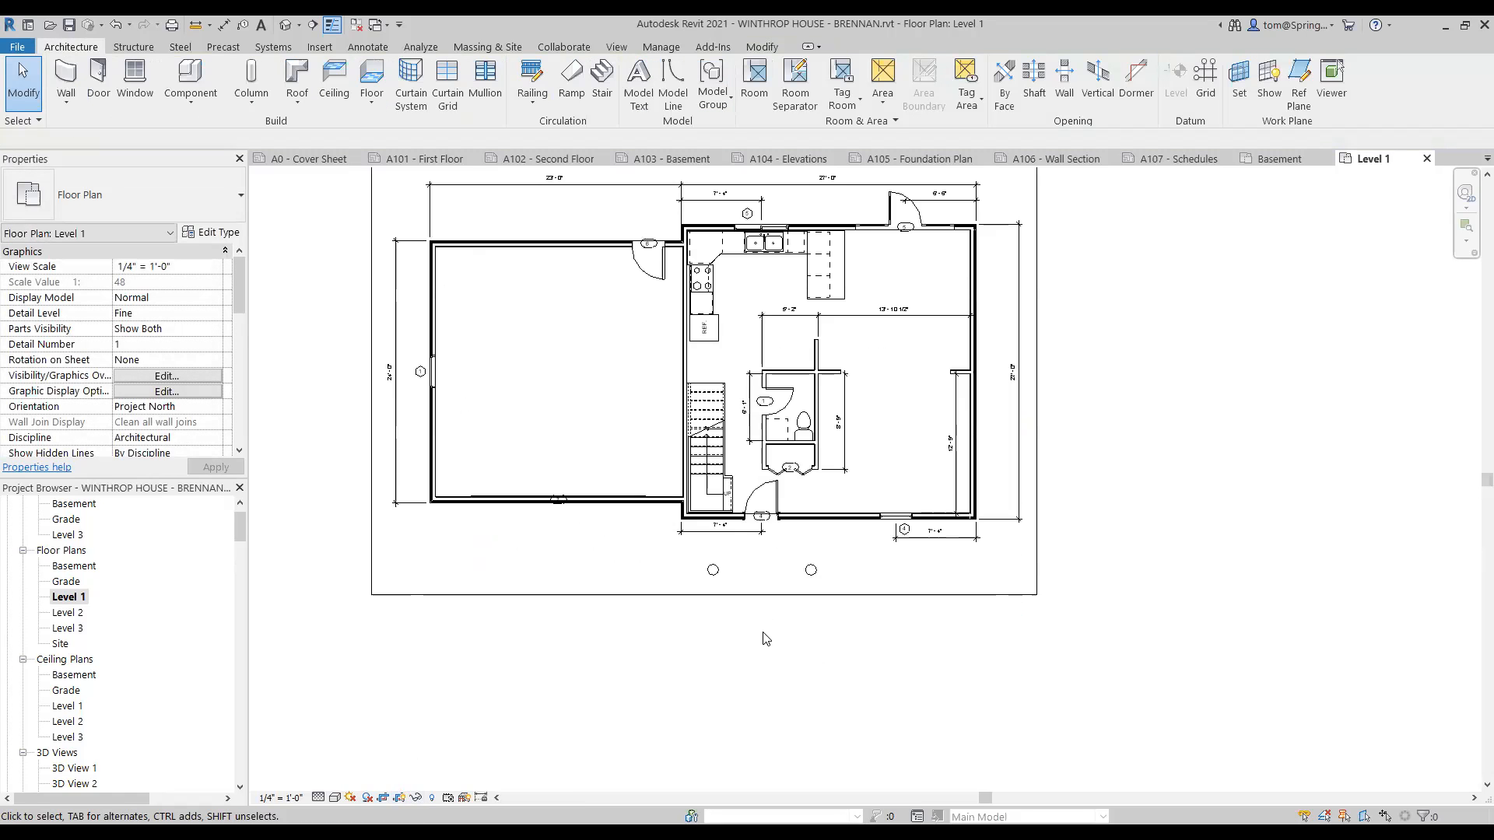
- Nudge the front entry door's tag slightly outward, clear of the wall opening, in the Level 1 plan
middle_click_drag(766, 639, 794, 735)
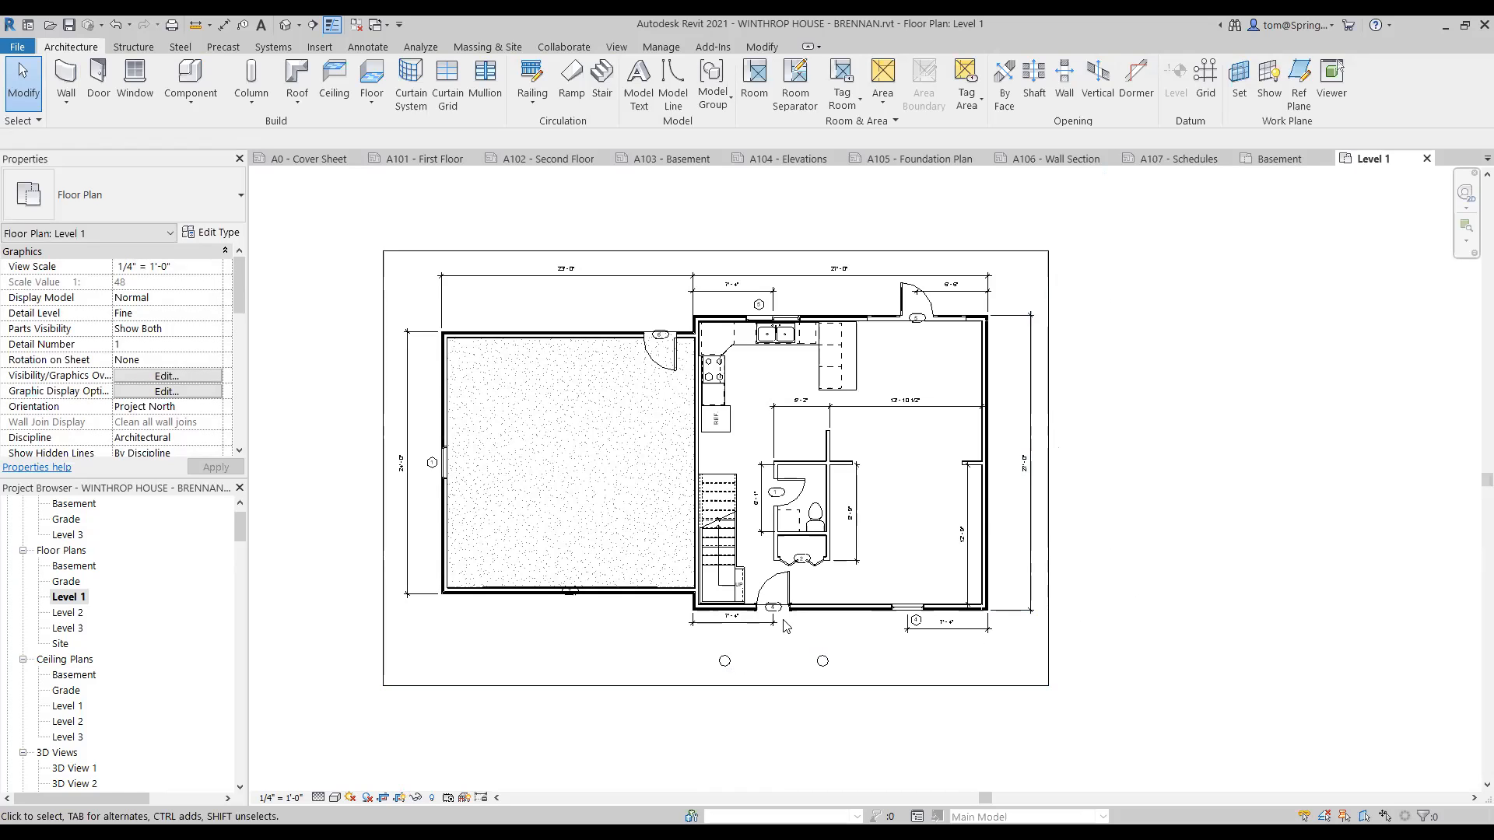
scroll(749, 577, "up", 4)
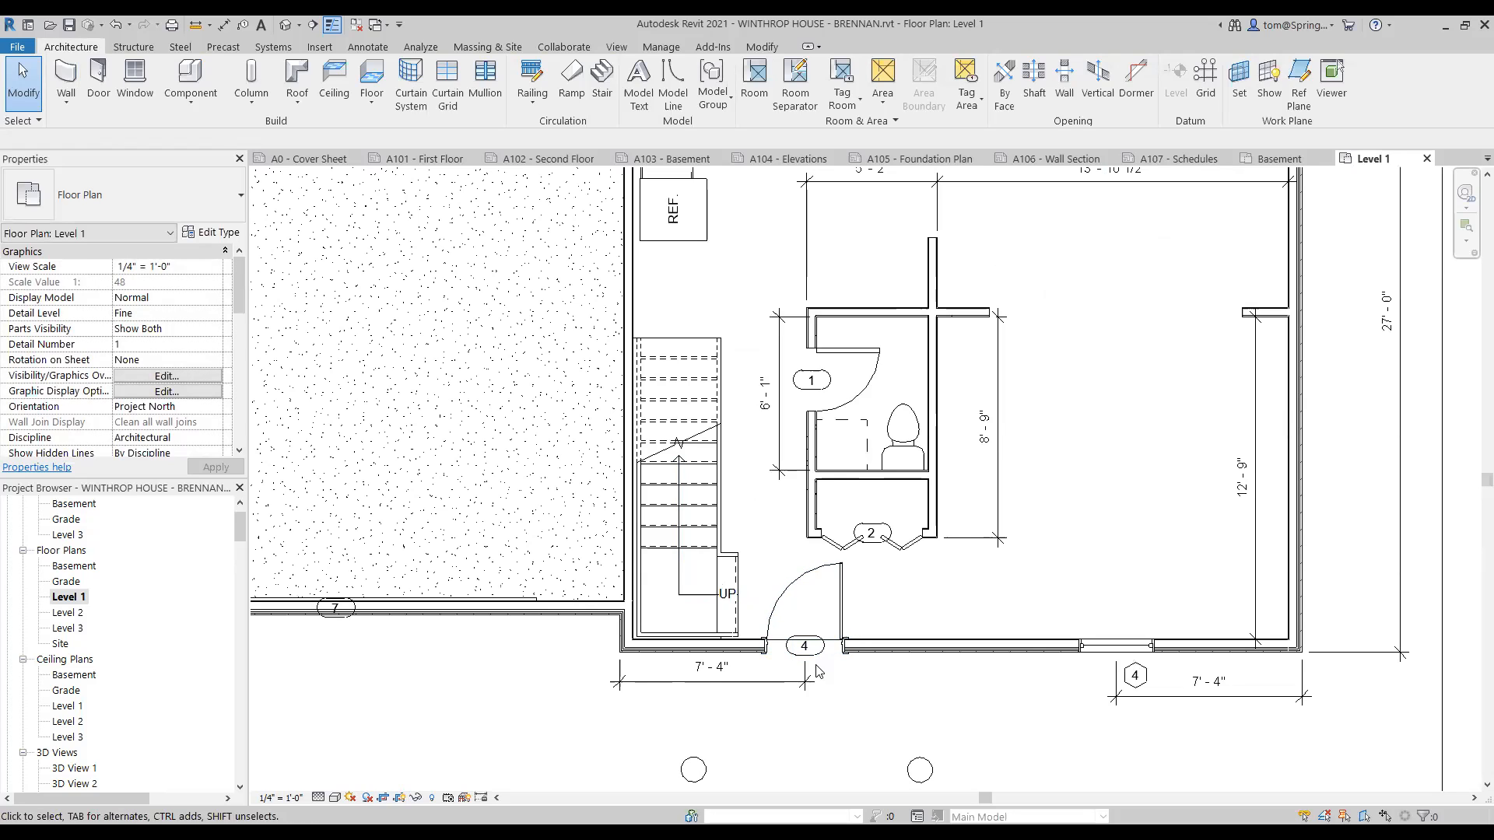
scroll(817, 670, "up", 3)
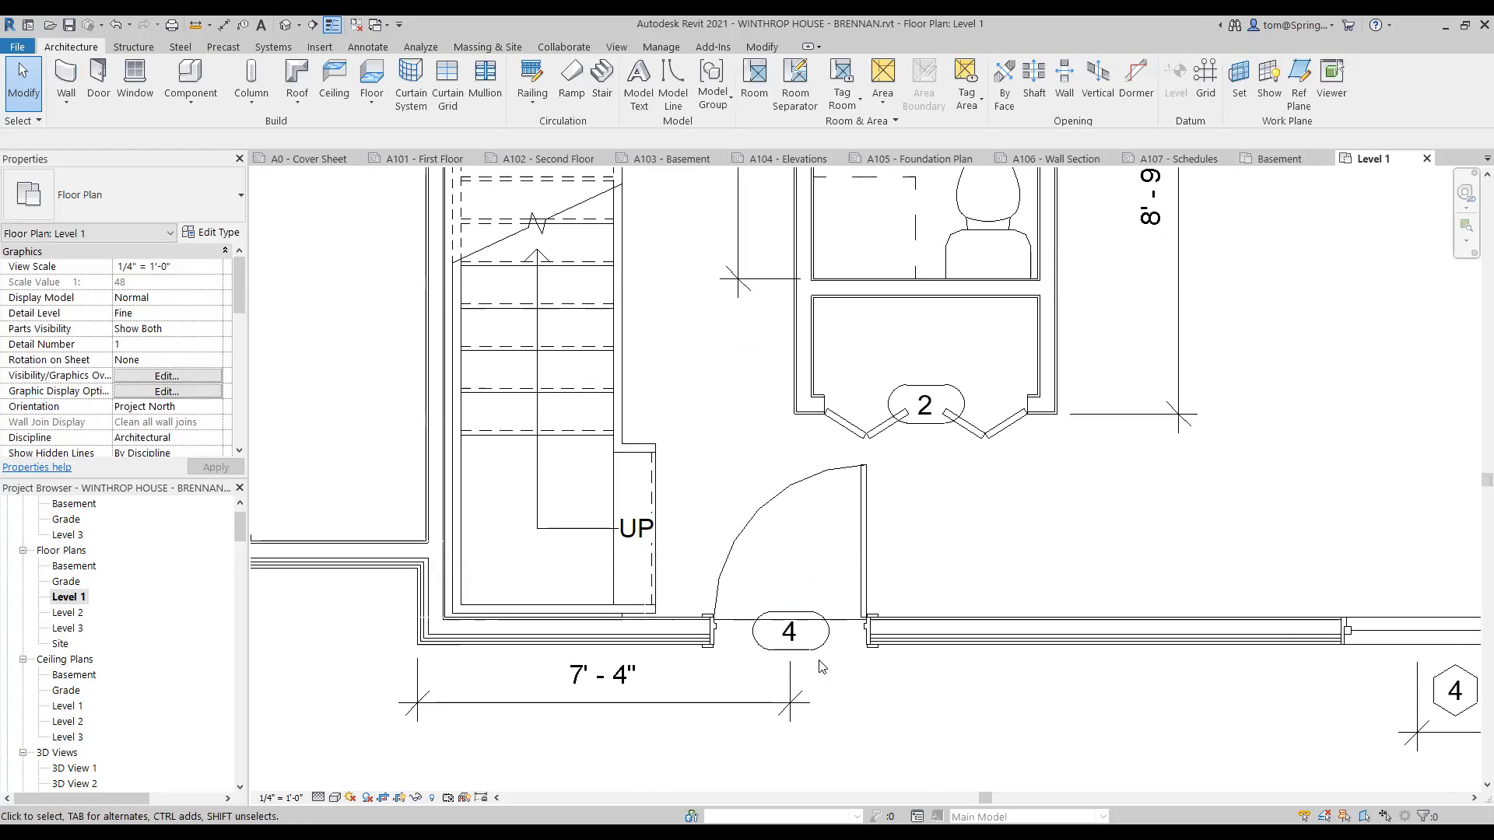
left_click(801, 646)
left_click_drag(804, 645, 803, 654)
key("Escape")
scroll(992, 735, "down", 5)
scroll(1005, 737, "down", 1)
middle_click_drag(1047, 694, 864, 514)
scroll(865, 510, "down", 5)
scroll(920, 490, "up", 6)
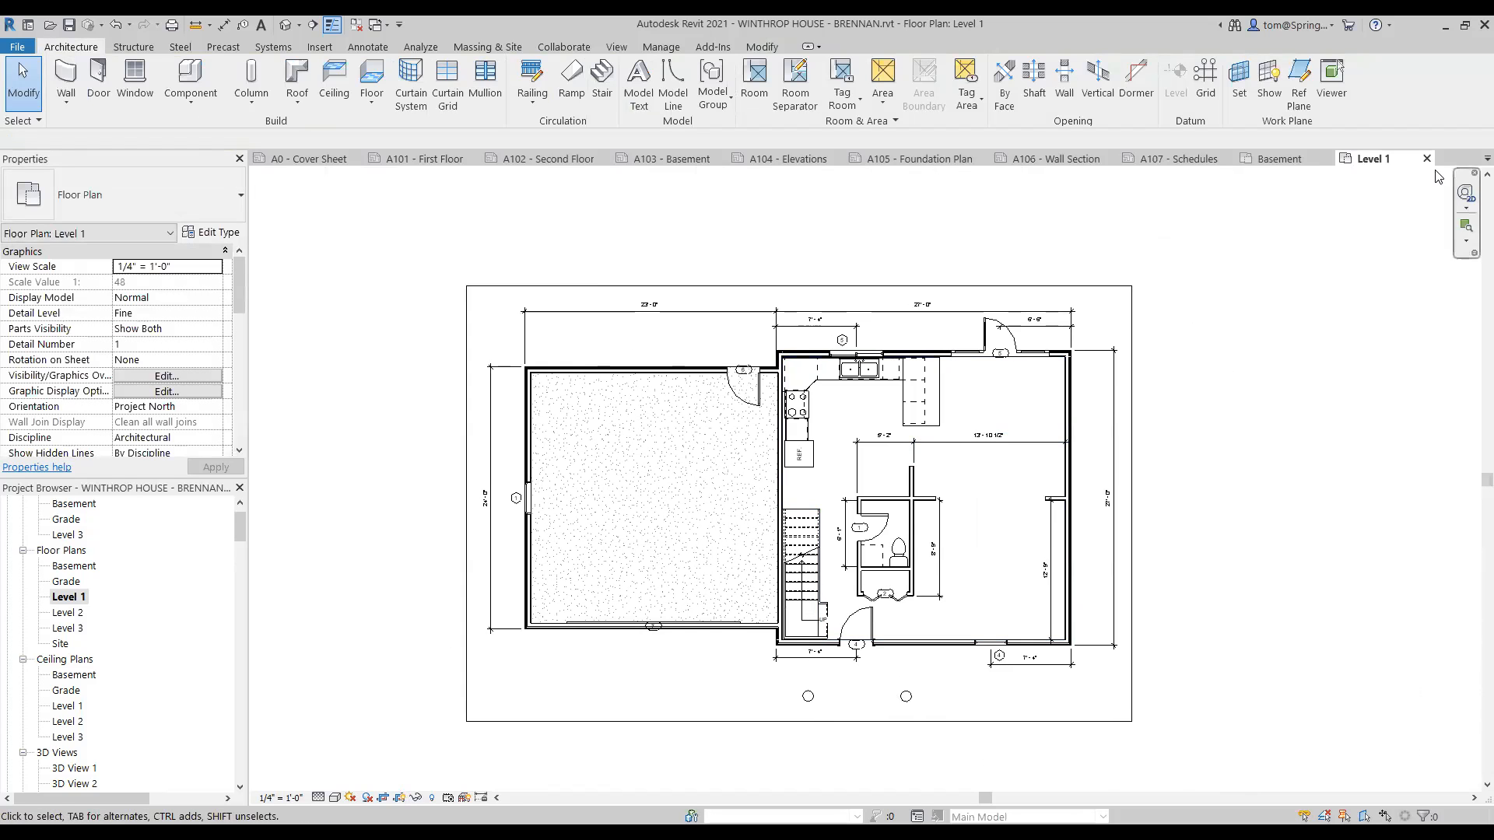
- Open the A101 - First Floor sheet and move the floor plan viewport up so it sits inside the sheet border
left_click(1487, 158)
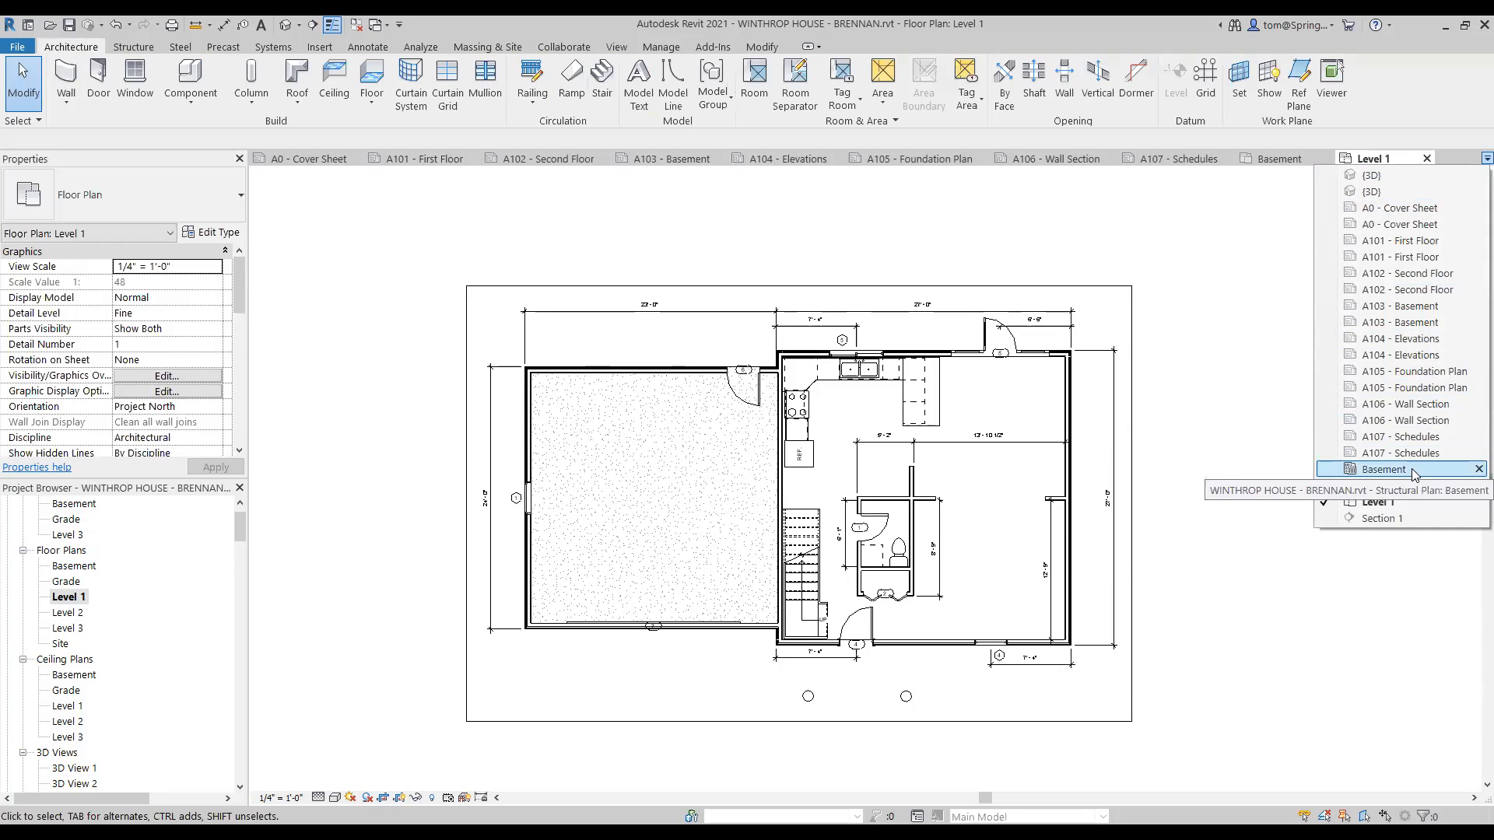
left_click(1427, 233)
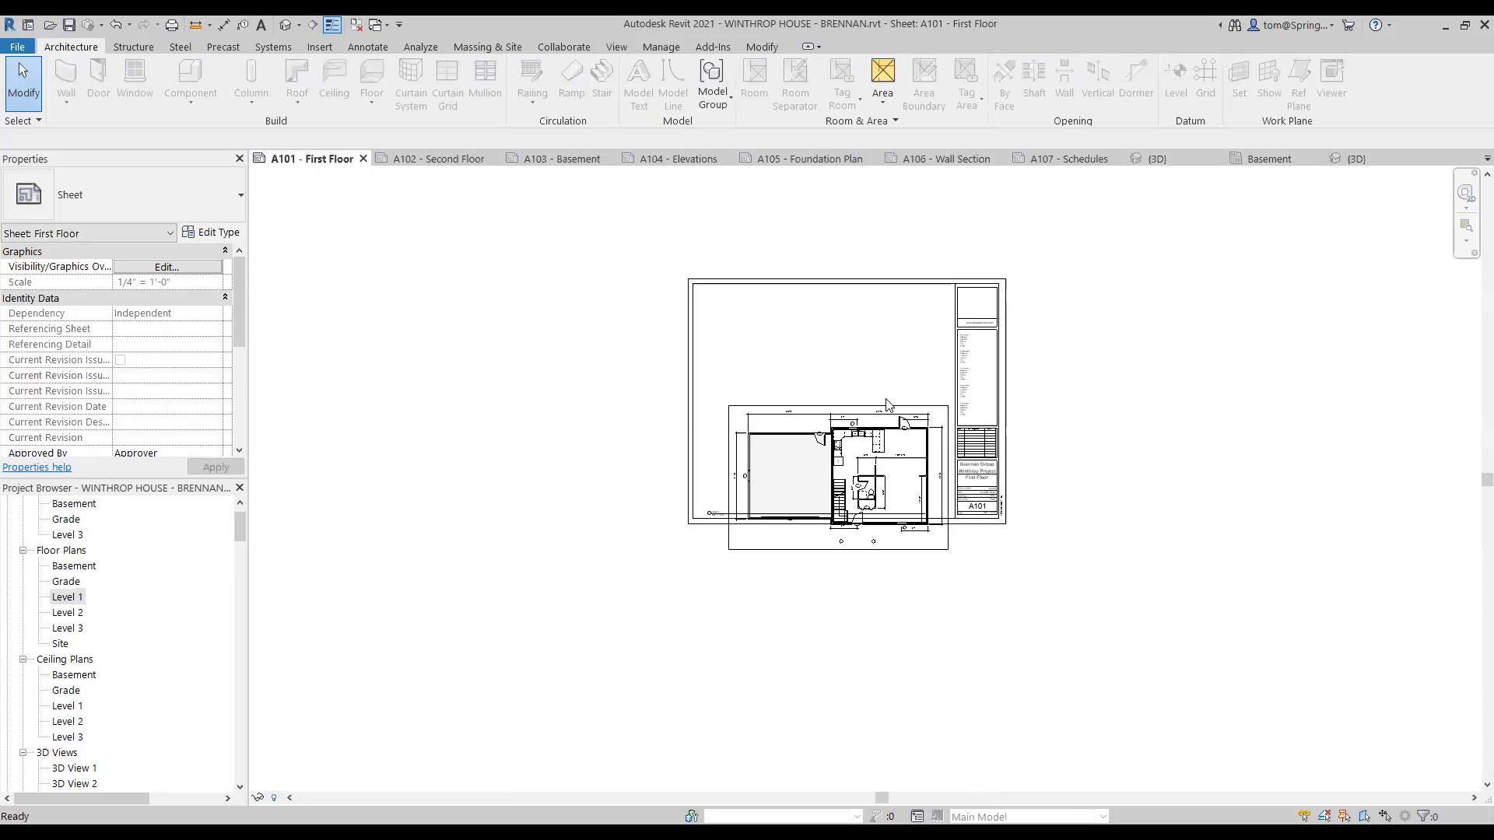
left_click_drag(885, 415, 874, 324)
scroll(821, 545, "up", 1)
scroll(863, 607, "up", 1)
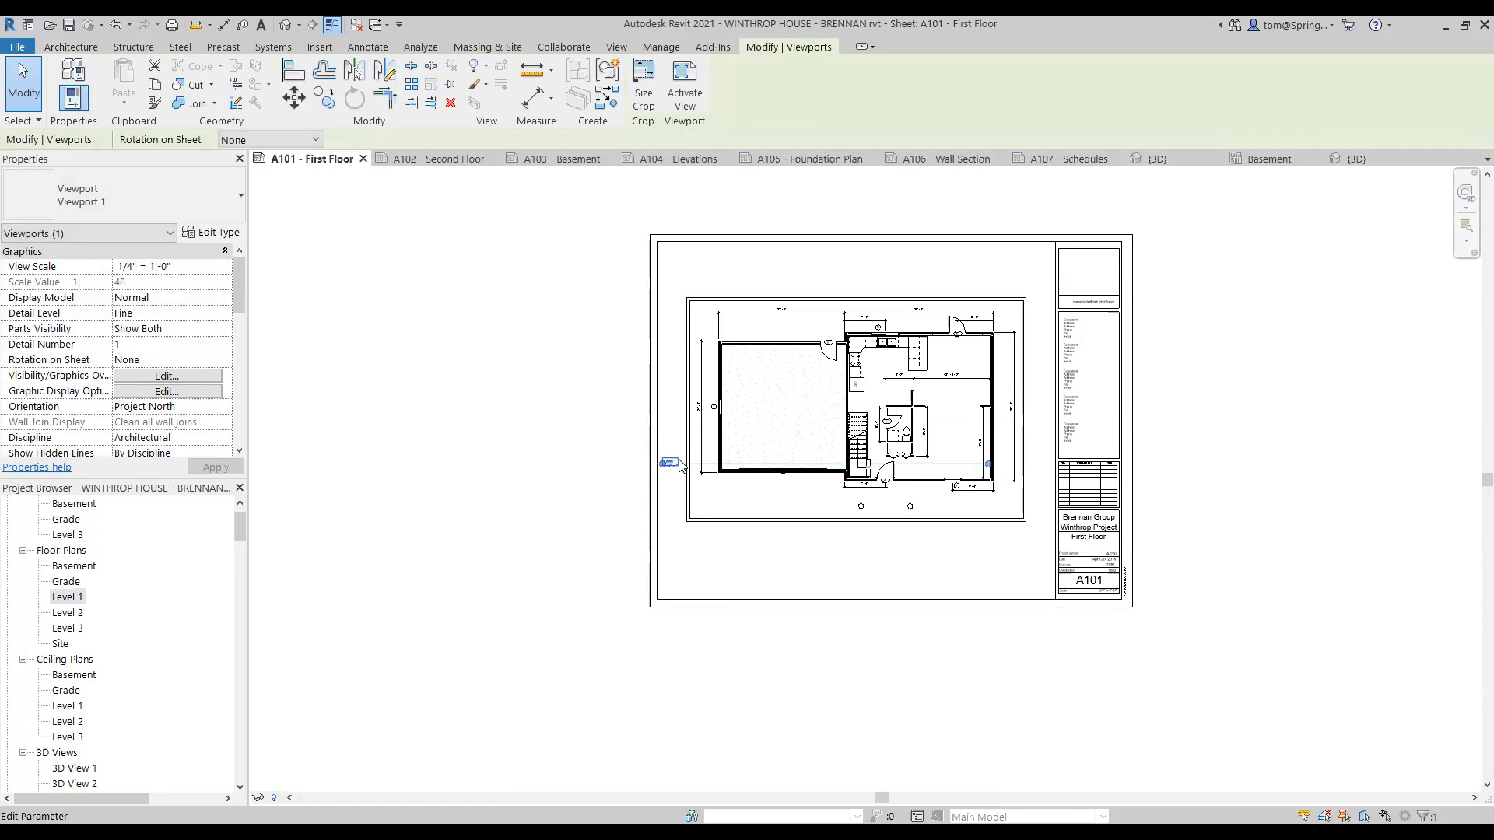
- Move the Level 1 view title down so it sits below the floor plan viewport on A101
scroll(672, 468, "up", 1)
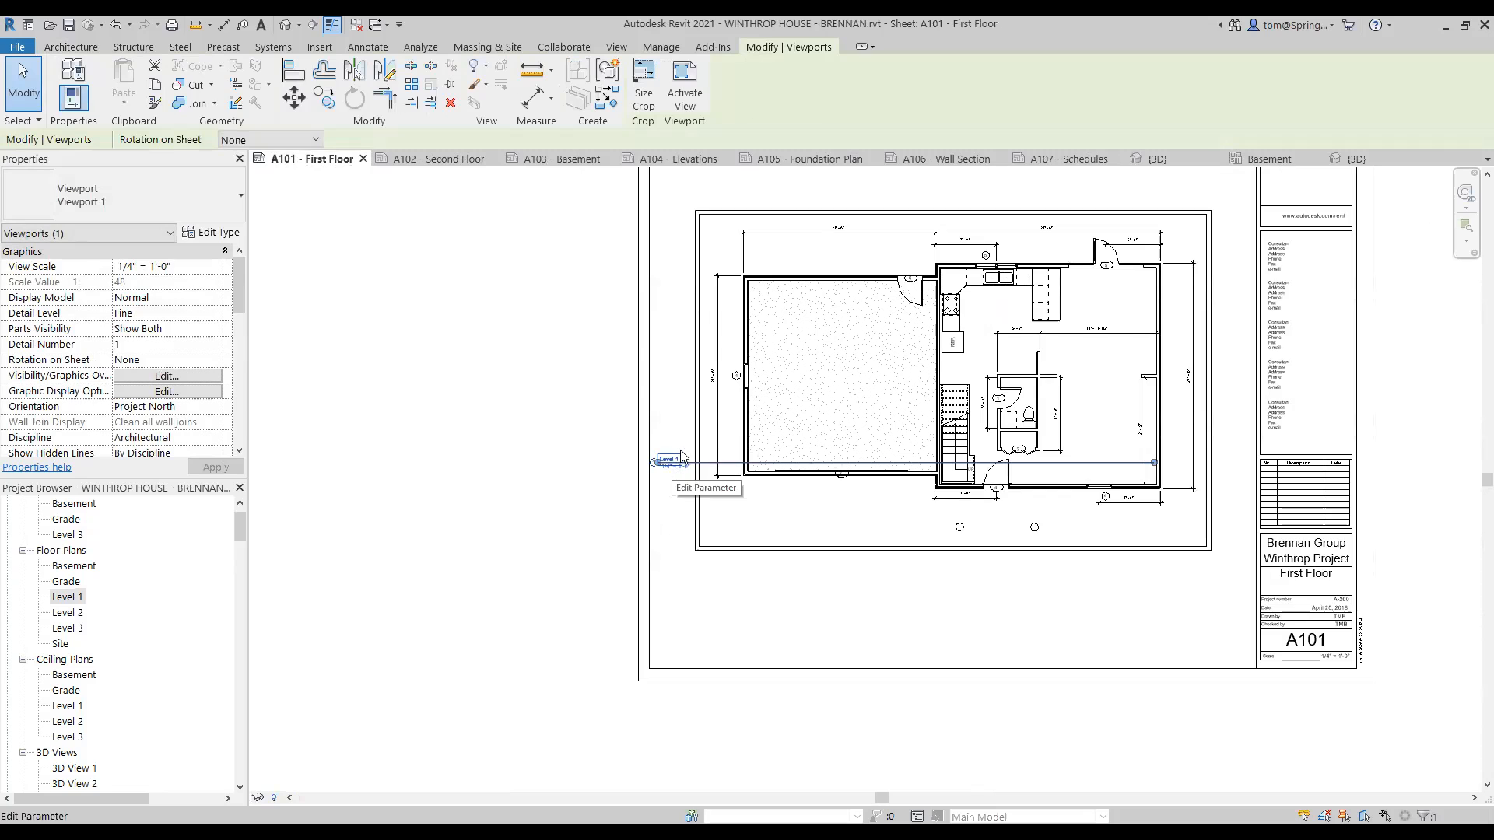
left_click(681, 457)
left_click(660, 551)
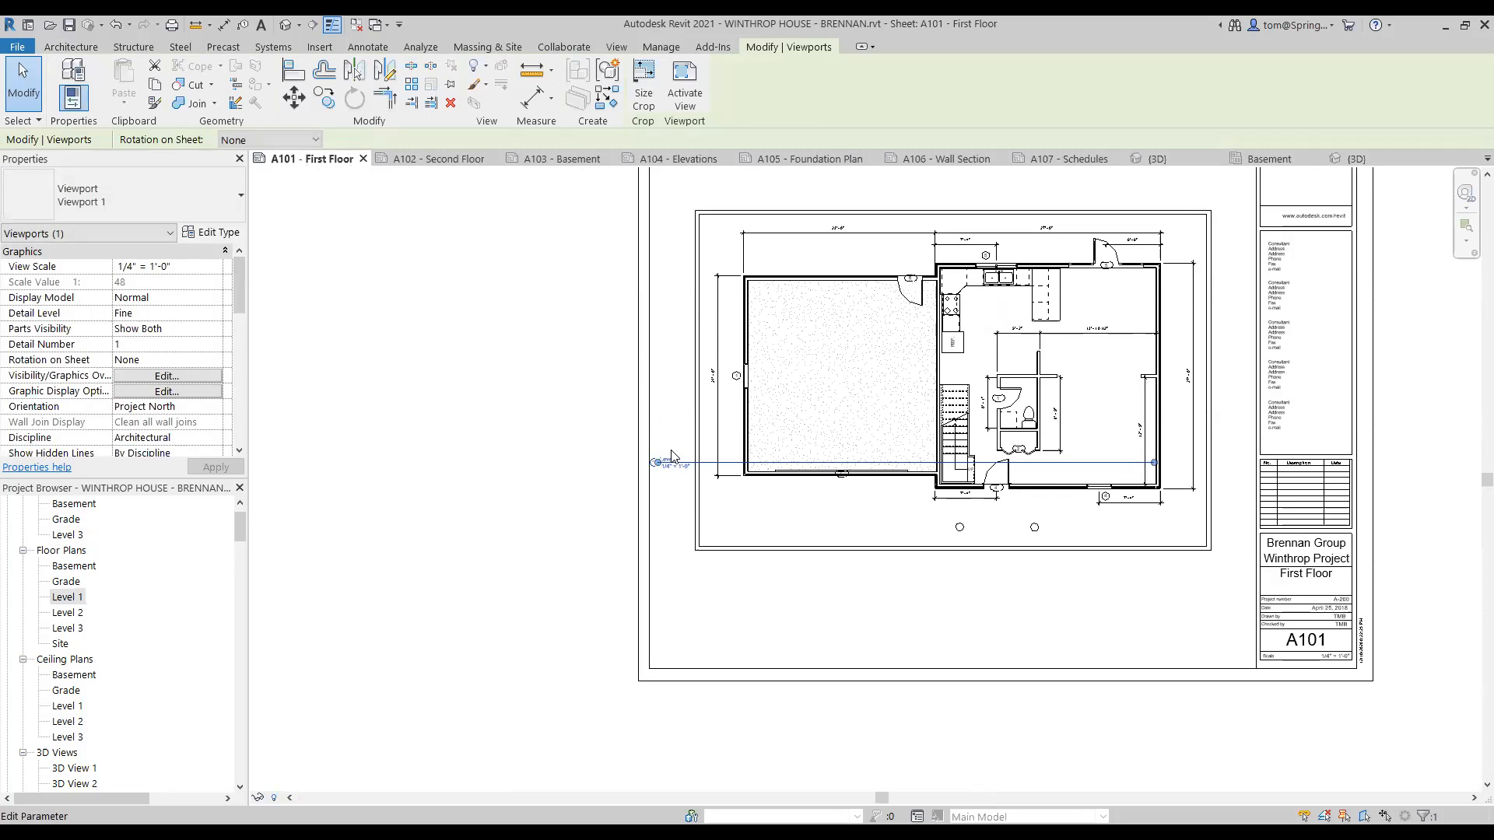
left_click(678, 578)
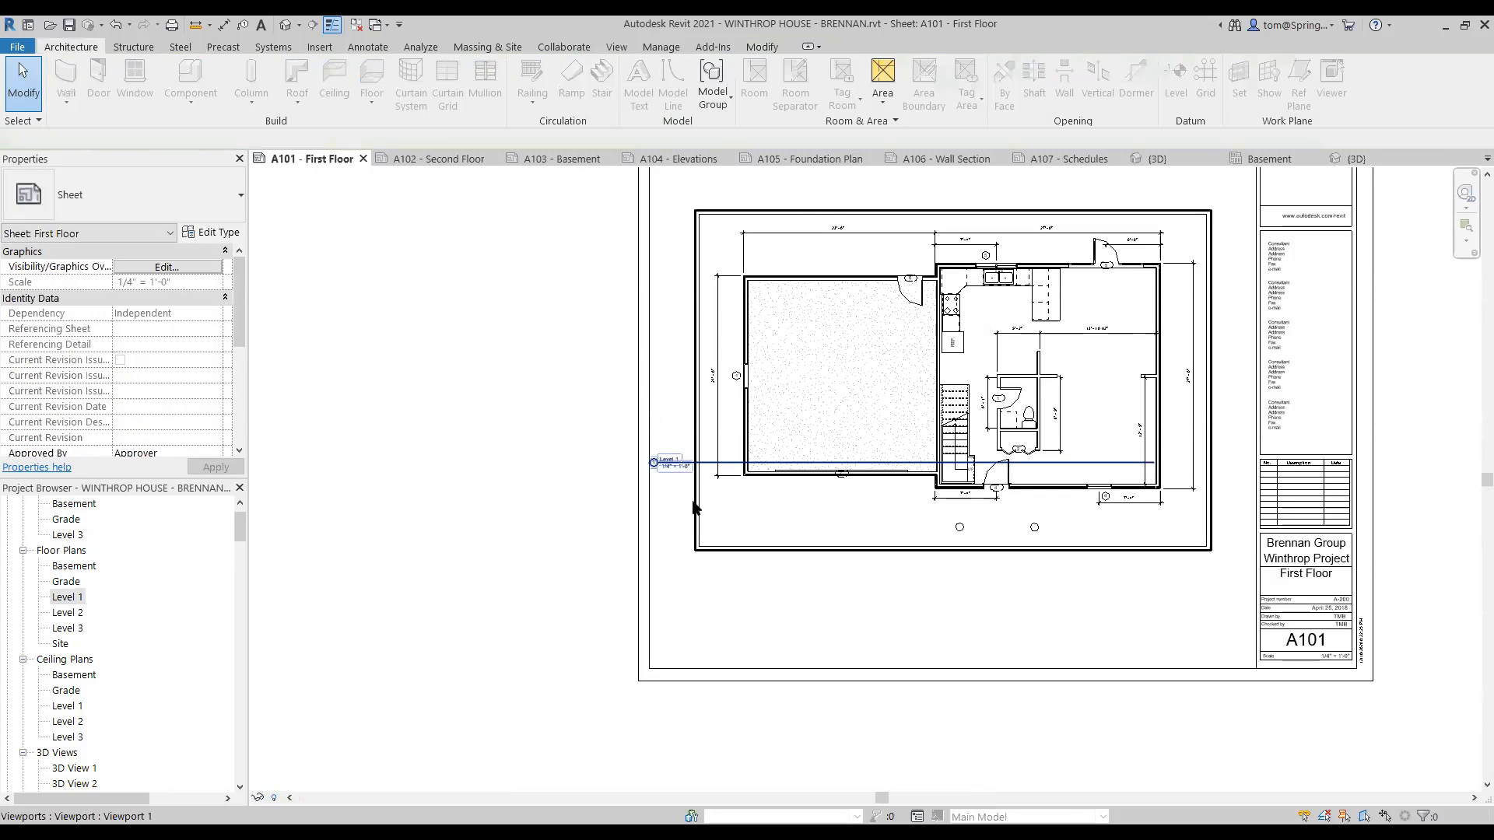
scroll(670, 475, "up", 3)
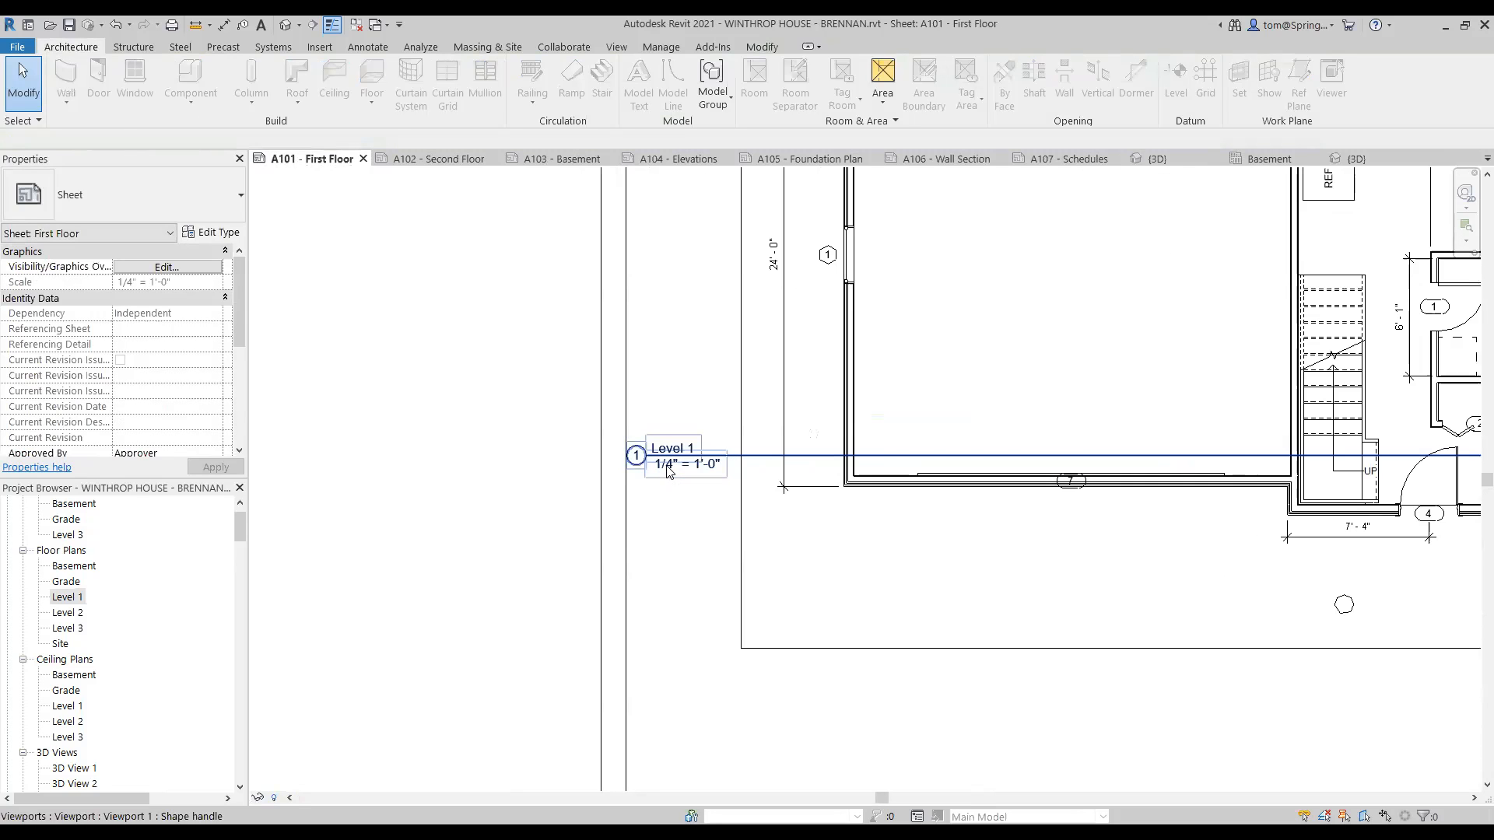
left_click_drag(660, 461, 680, 732)
left_click(838, 686)
scroll(838, 687, "down", 5)
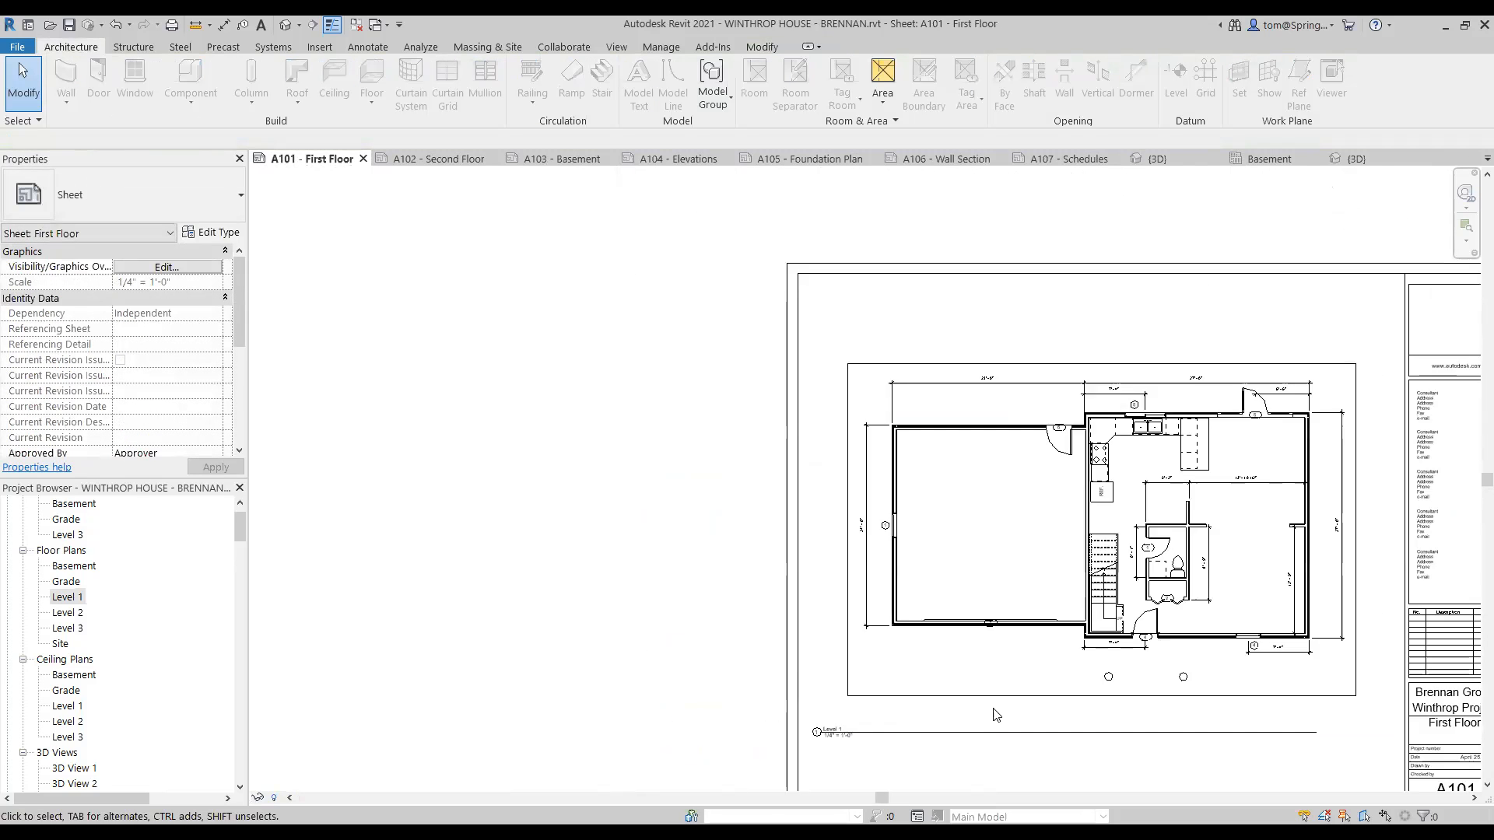
scroll(903, 600, "up", 4)
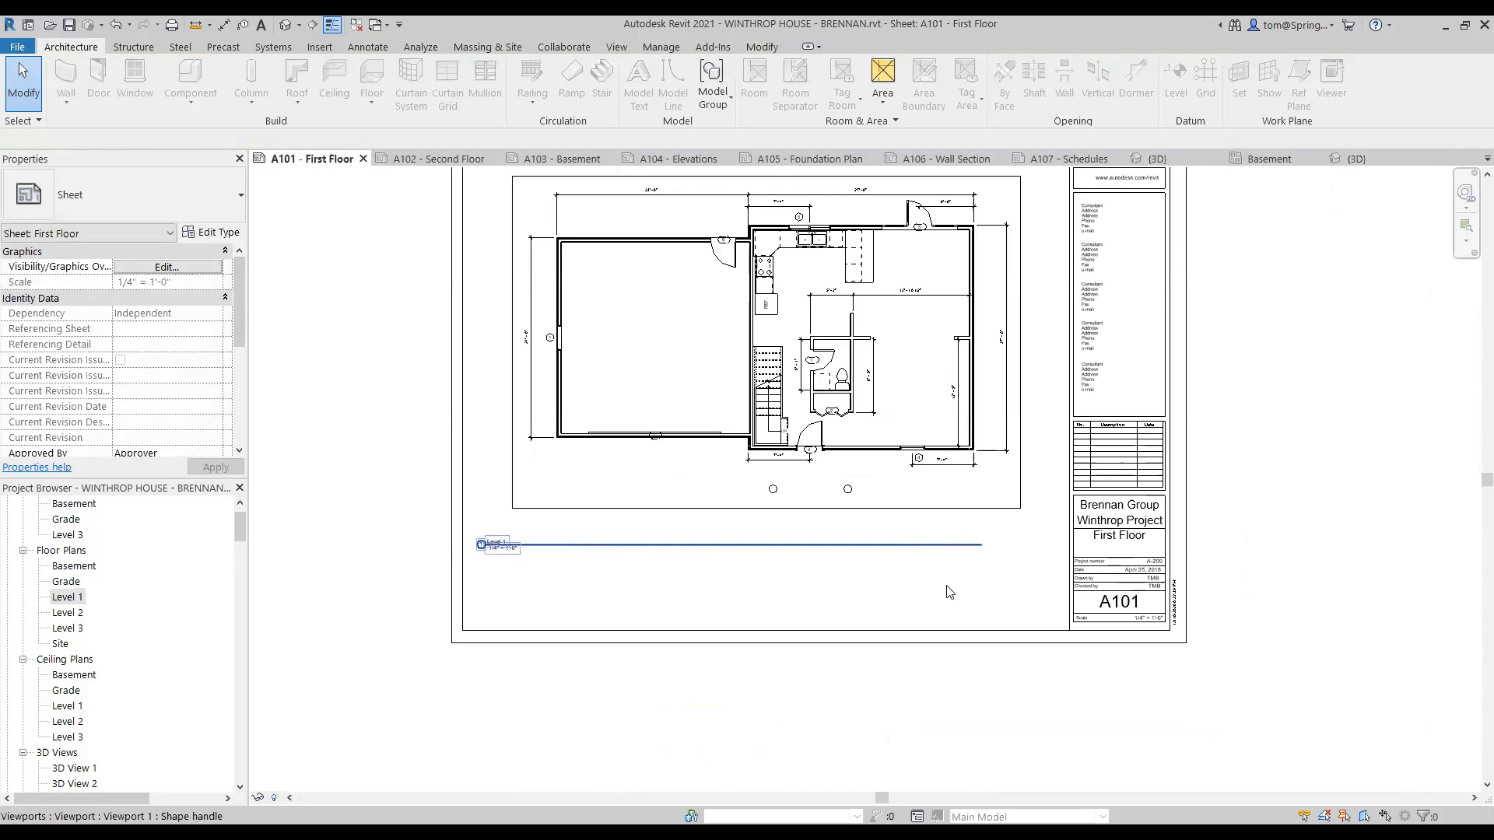
middle_click_drag(875, 587, 979, 640)
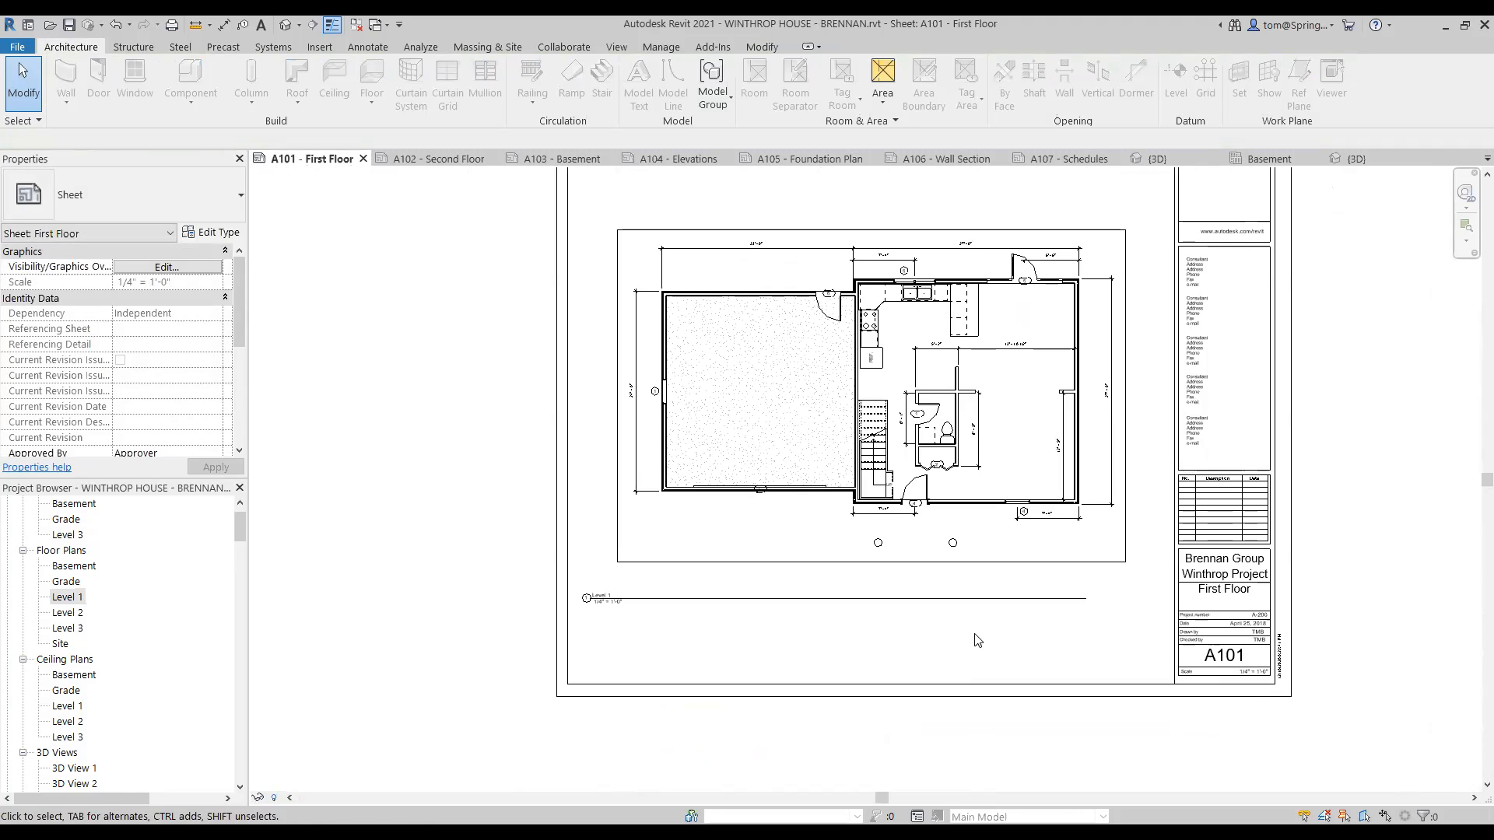
- Align the view title with the viewport's left edge and extend its title line to the viewport's right edge
left_click(789, 599)
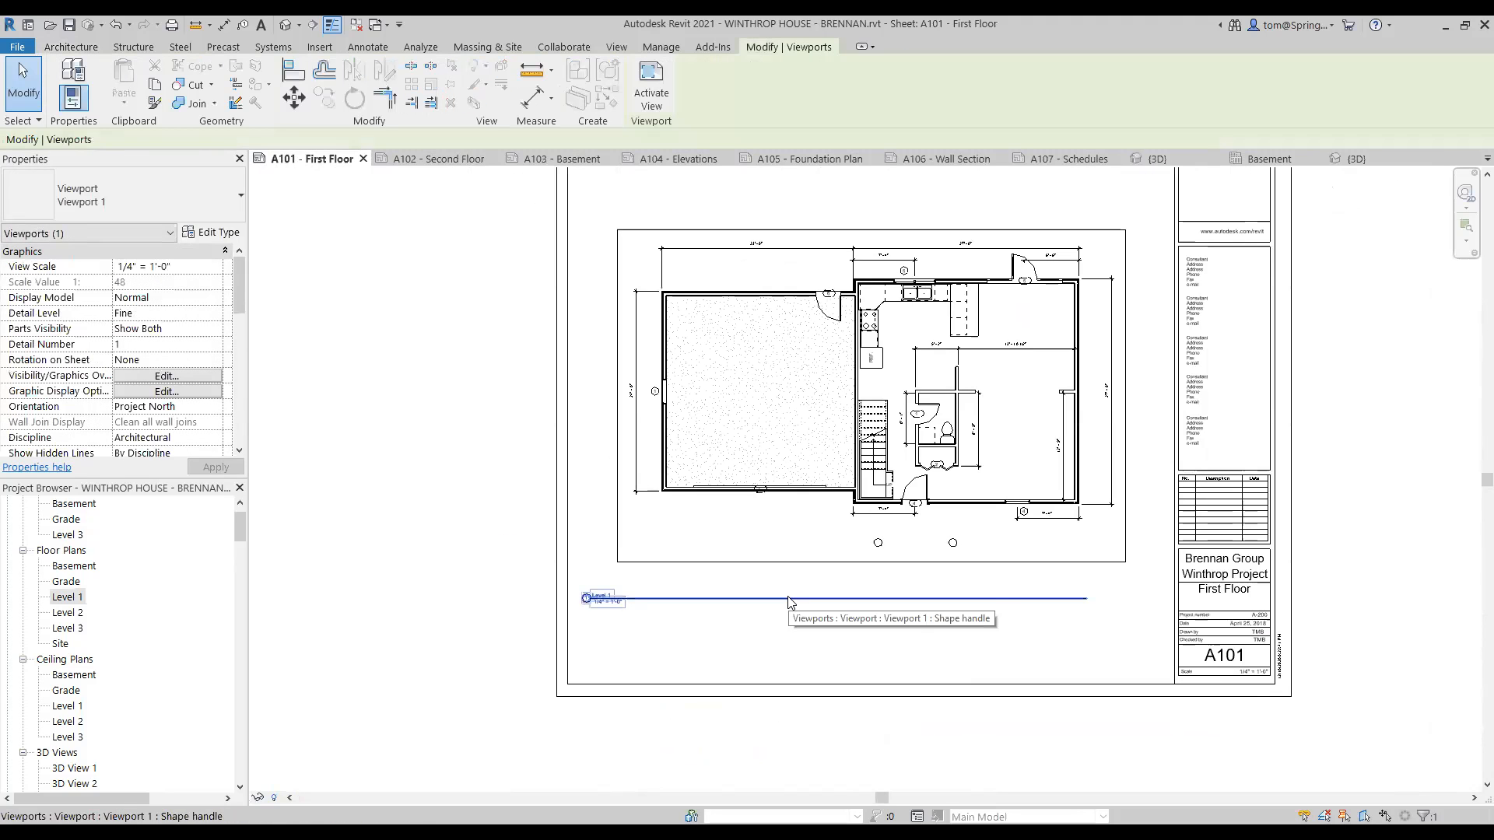
mouse_move(789, 601)
left_mouse_down()
mouse_move(837, 605)
mouse_move(820, 638)
mouse_move(801, 601)
mouse_move(787, 604)
left_mouse_up()
left_click(1120, 625)
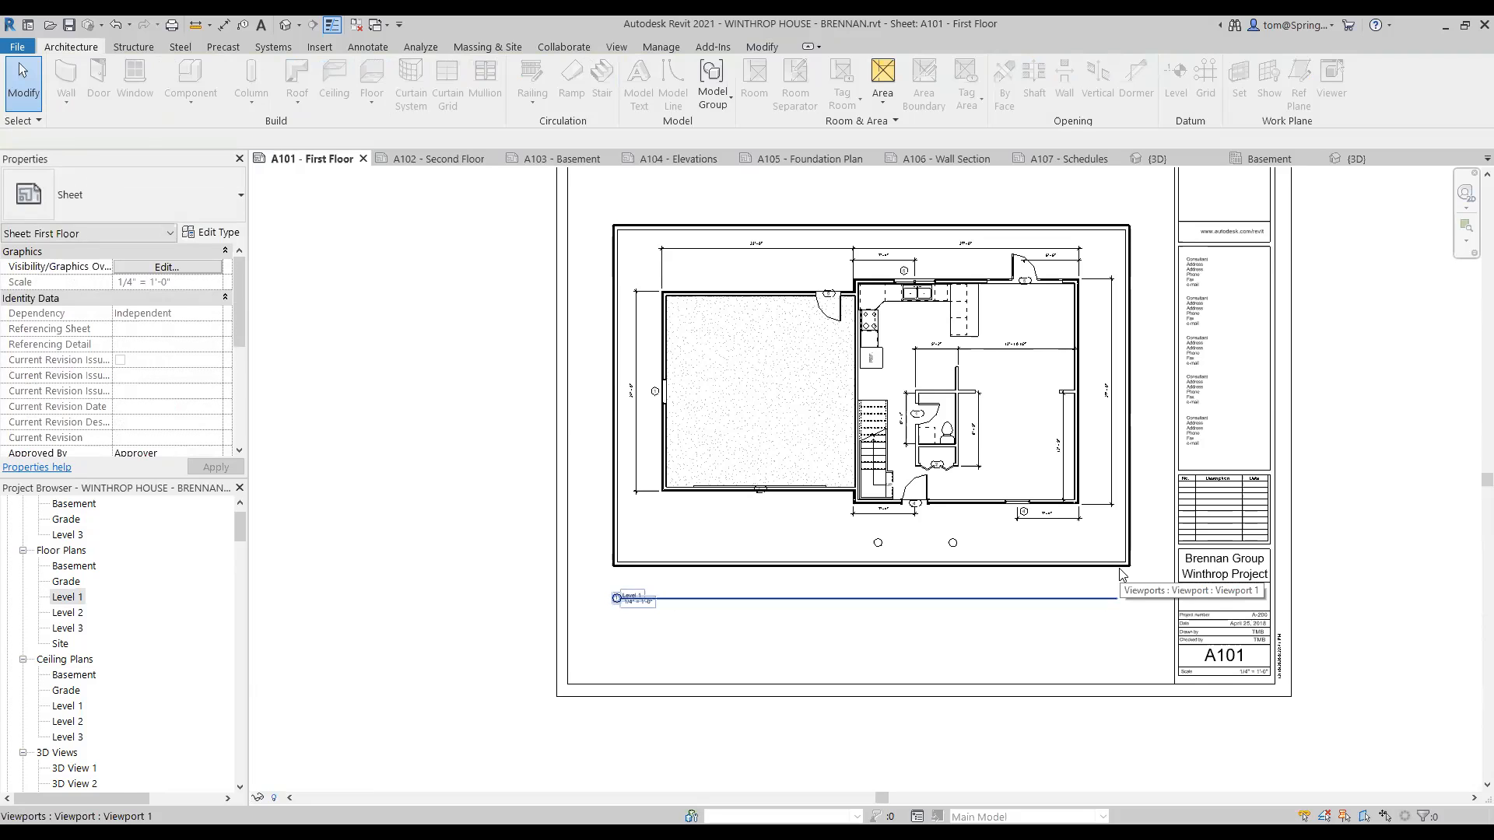
left_click(1120, 574)
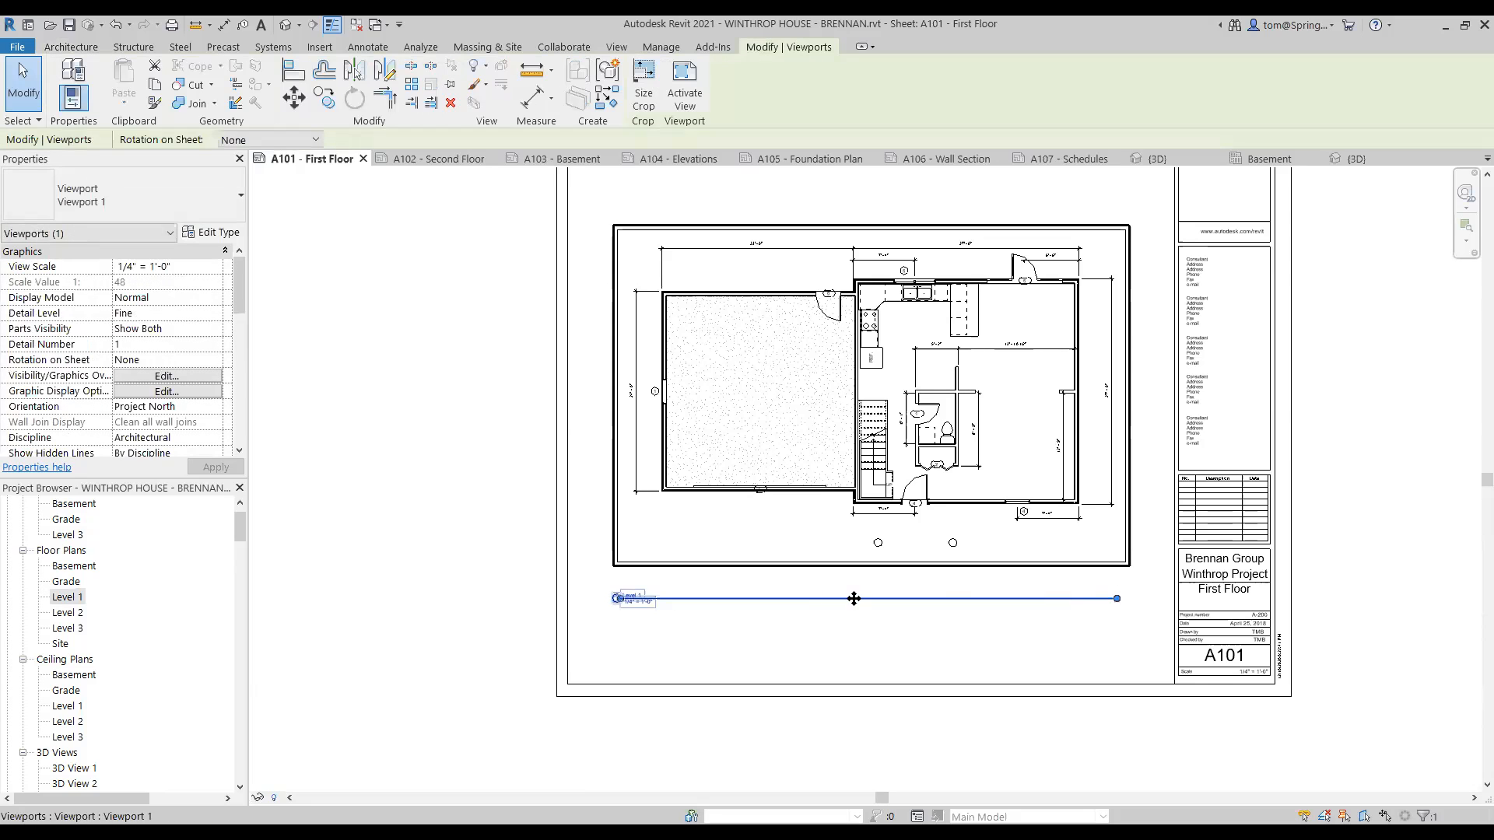
mouse_move(1117, 600)
left_mouse_down()
mouse_move(795, 600)
mouse_move(1128, 600)
left_mouse_up()
left_click(1130, 634)
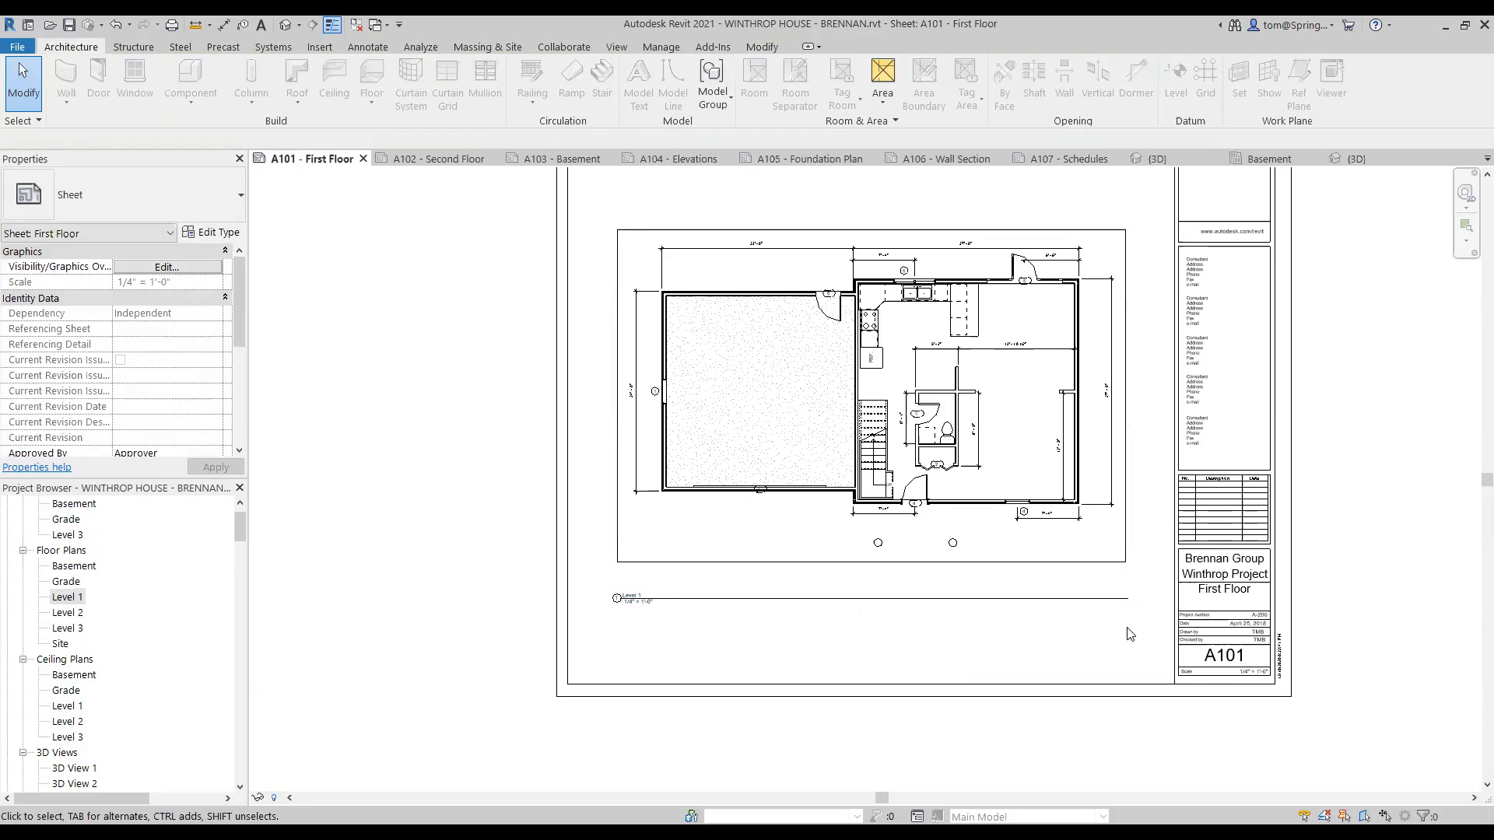
- Examine the Level 1 view title and the overall layout of the plan on sheet A101
scroll(894, 667, "down", 1)
middle_click_drag(917, 669, 878, 686)
scroll(616, 635, "up", 5)
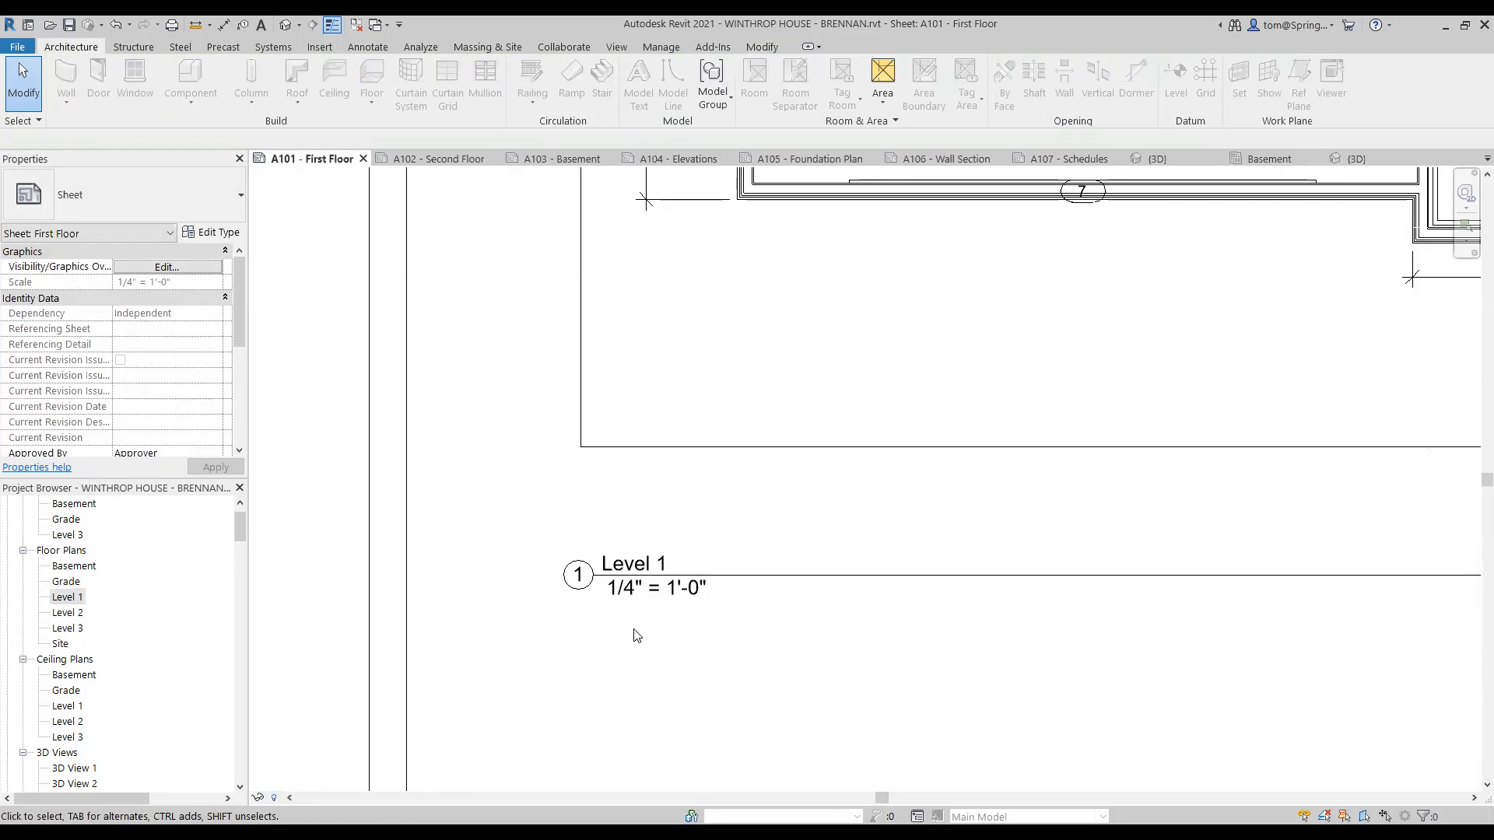
scroll(656, 611, "down", 4)
scroll(798, 662, "down", 5)
mouse_move(871, 661)
middle_mouse_down()
mouse_move(717, 660)
mouse_move(734, 704)
middle_mouse_up()
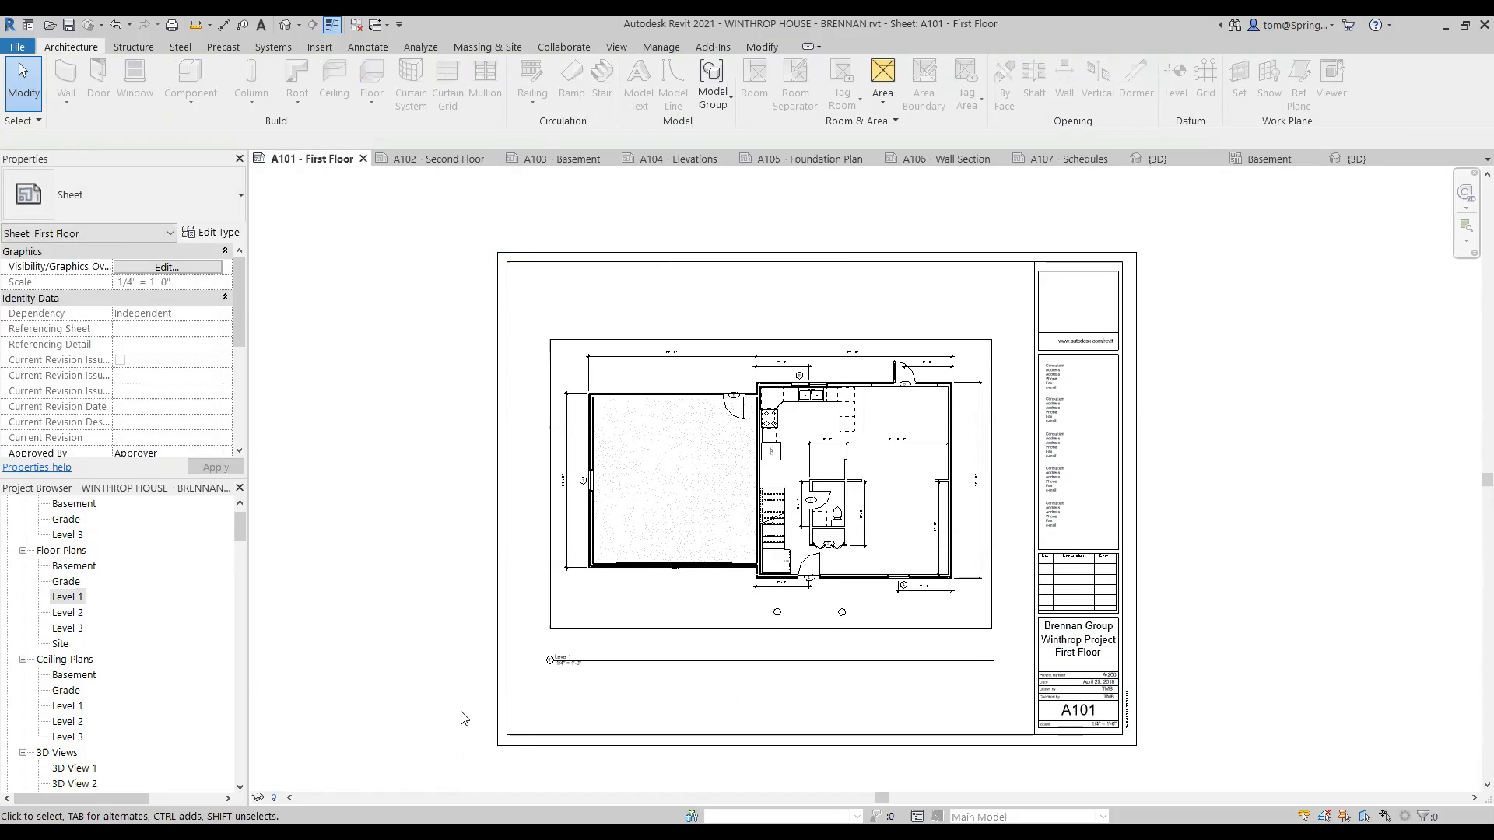
scroll(852, 745, "down", 1)
middle_click_drag(872, 745, 866, 679)
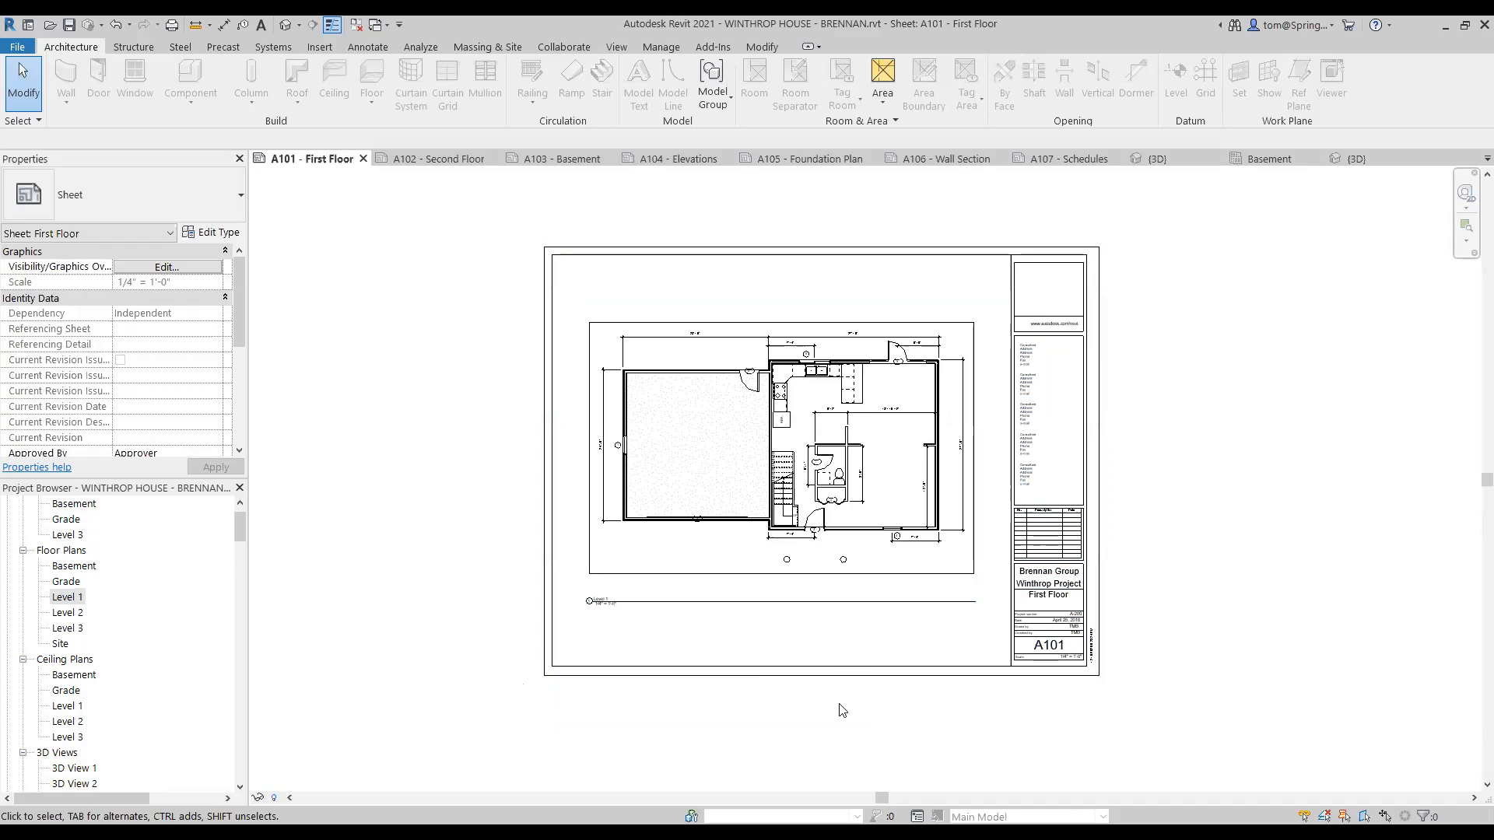
scroll(859, 644, "up", 1)
middle_click_drag(868, 646, 874, 707)
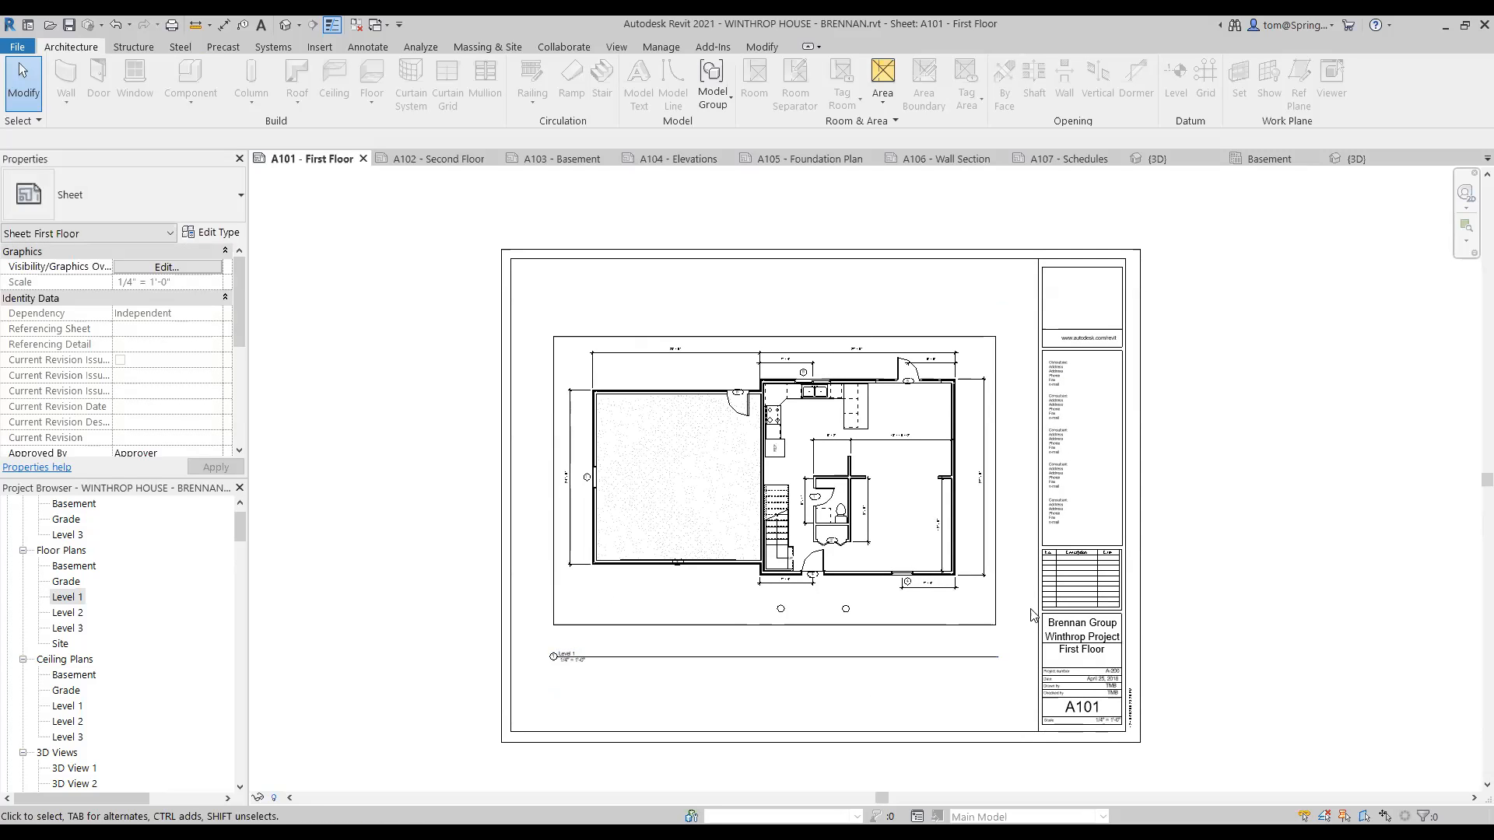
- Activate the Level 1 viewport on the sheet and deactivate it again
double_click(693, 594)
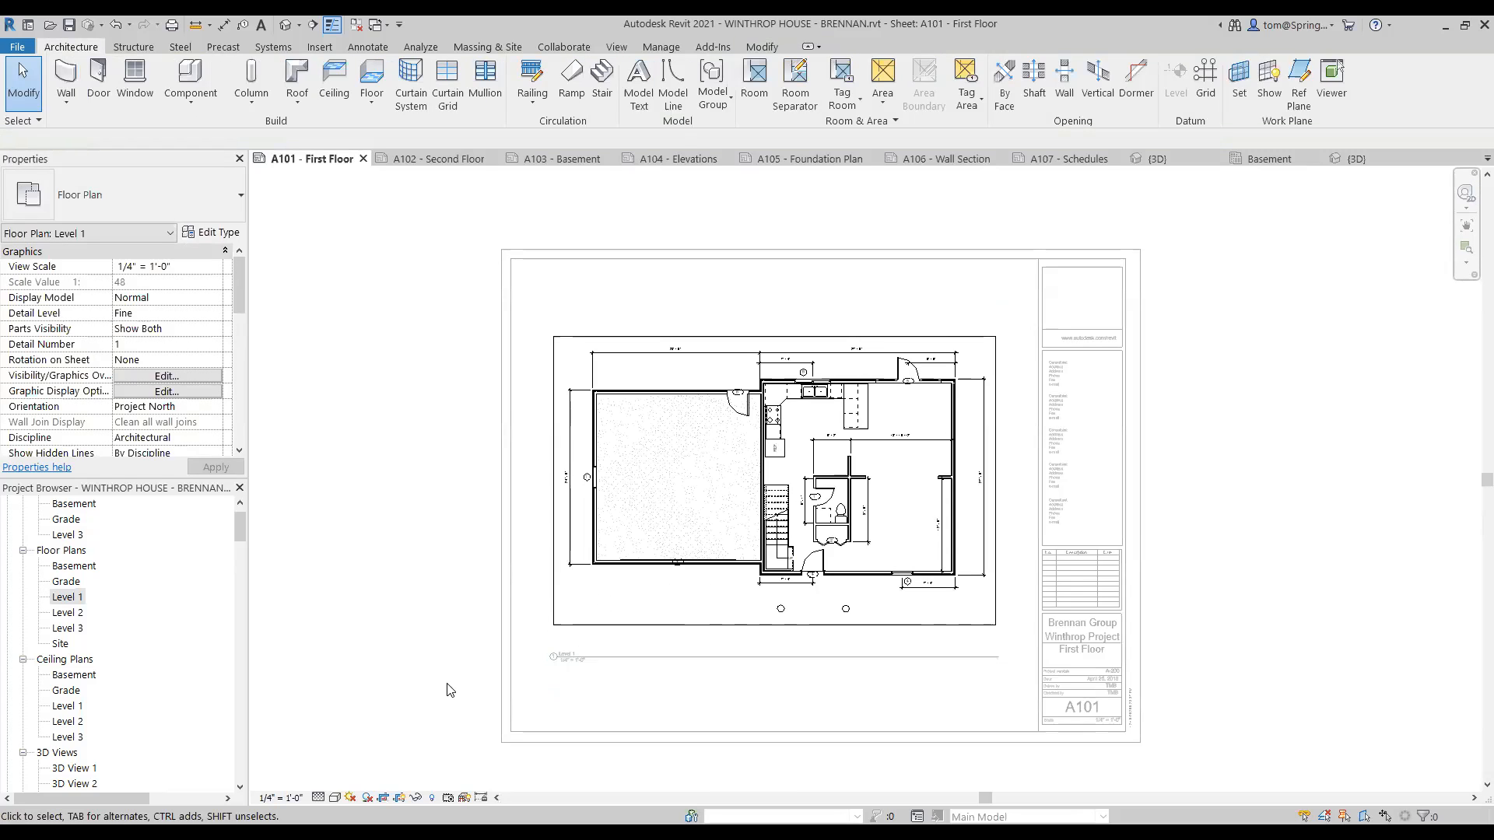
left_click(399, 798)
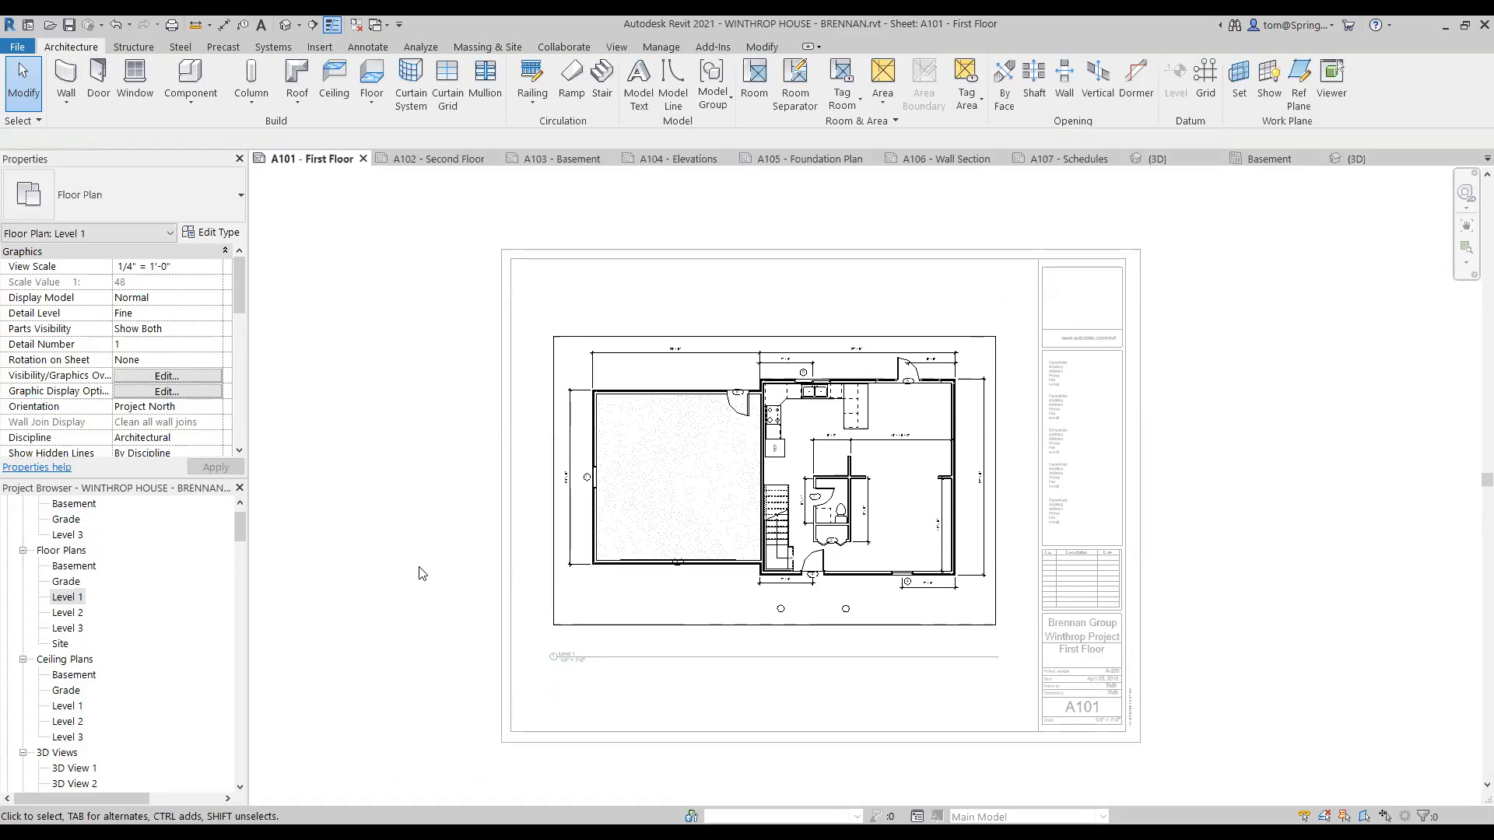
double_click(421, 574)
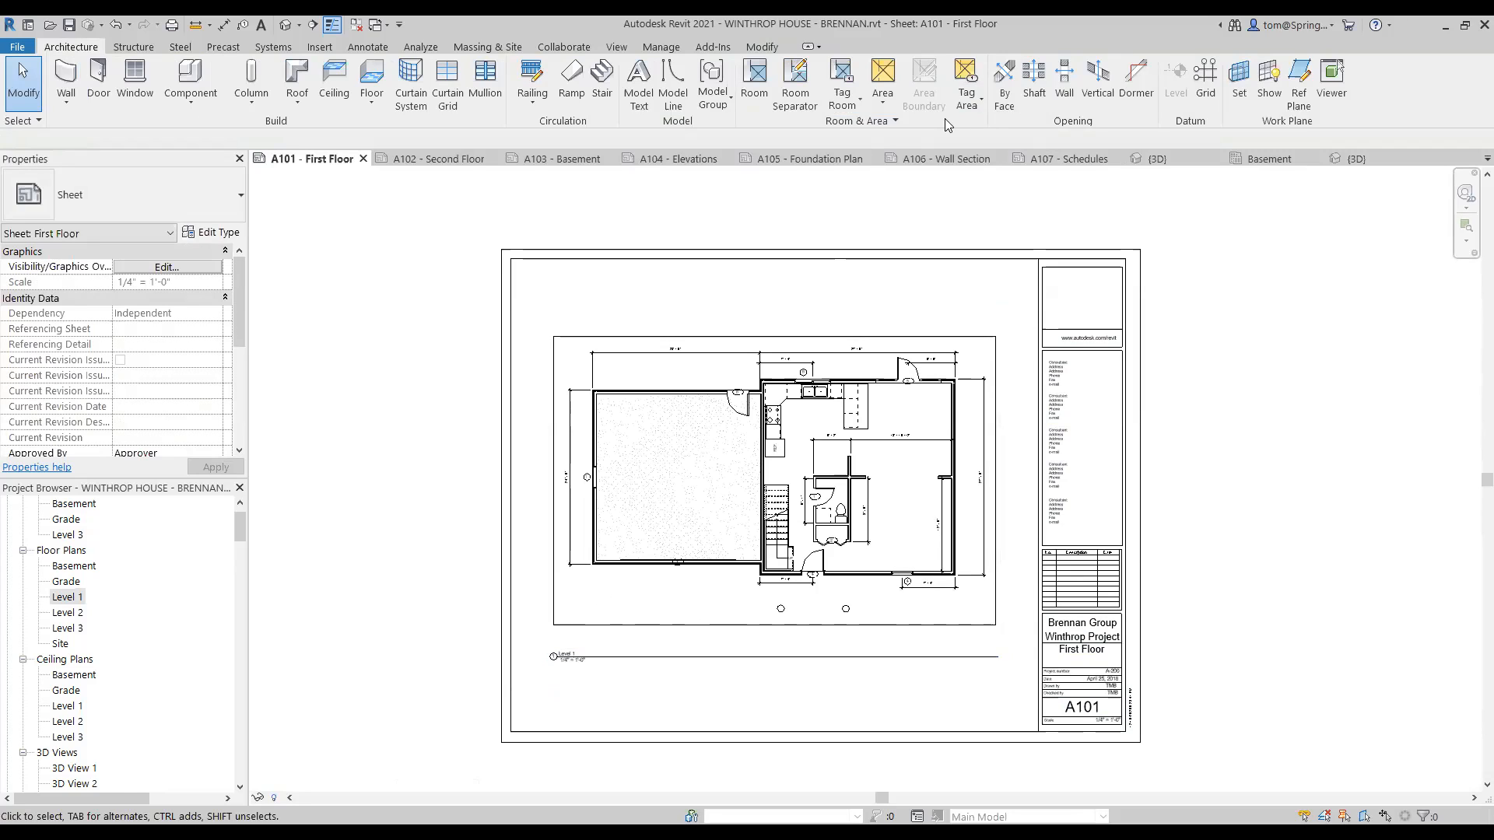
mouse_move(336, 743)
left_mouse_down()
mouse_move(287, 748)
mouse_move(220, 813)
mouse_move(287, 739)
mouse_move(323, 753)
mouse_move(352, 636)
left_mouse_up()
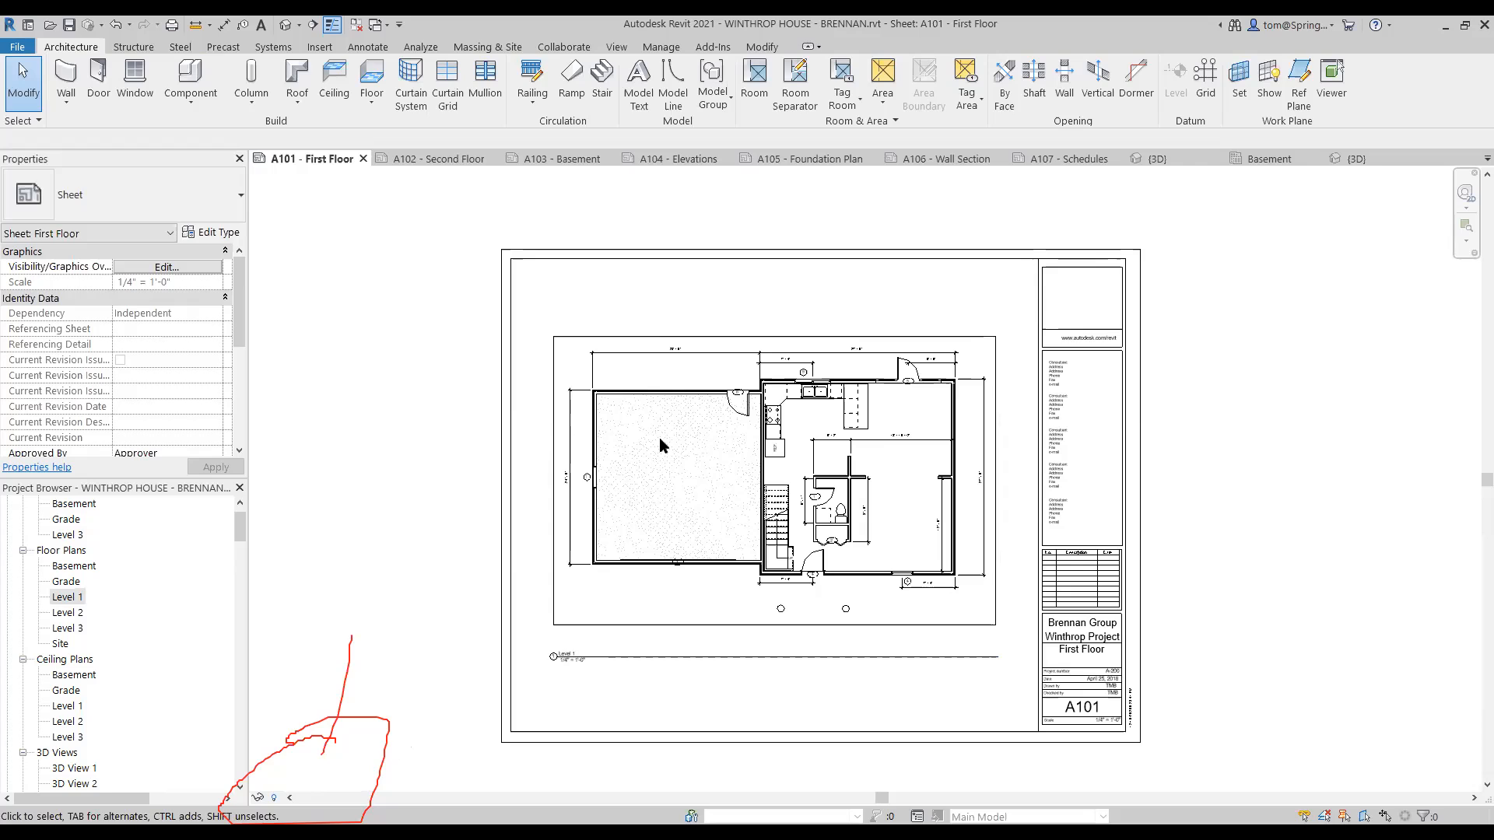
- Activate the Level 1 view on sheet A101 and hide its crop region
double_click(676, 369)
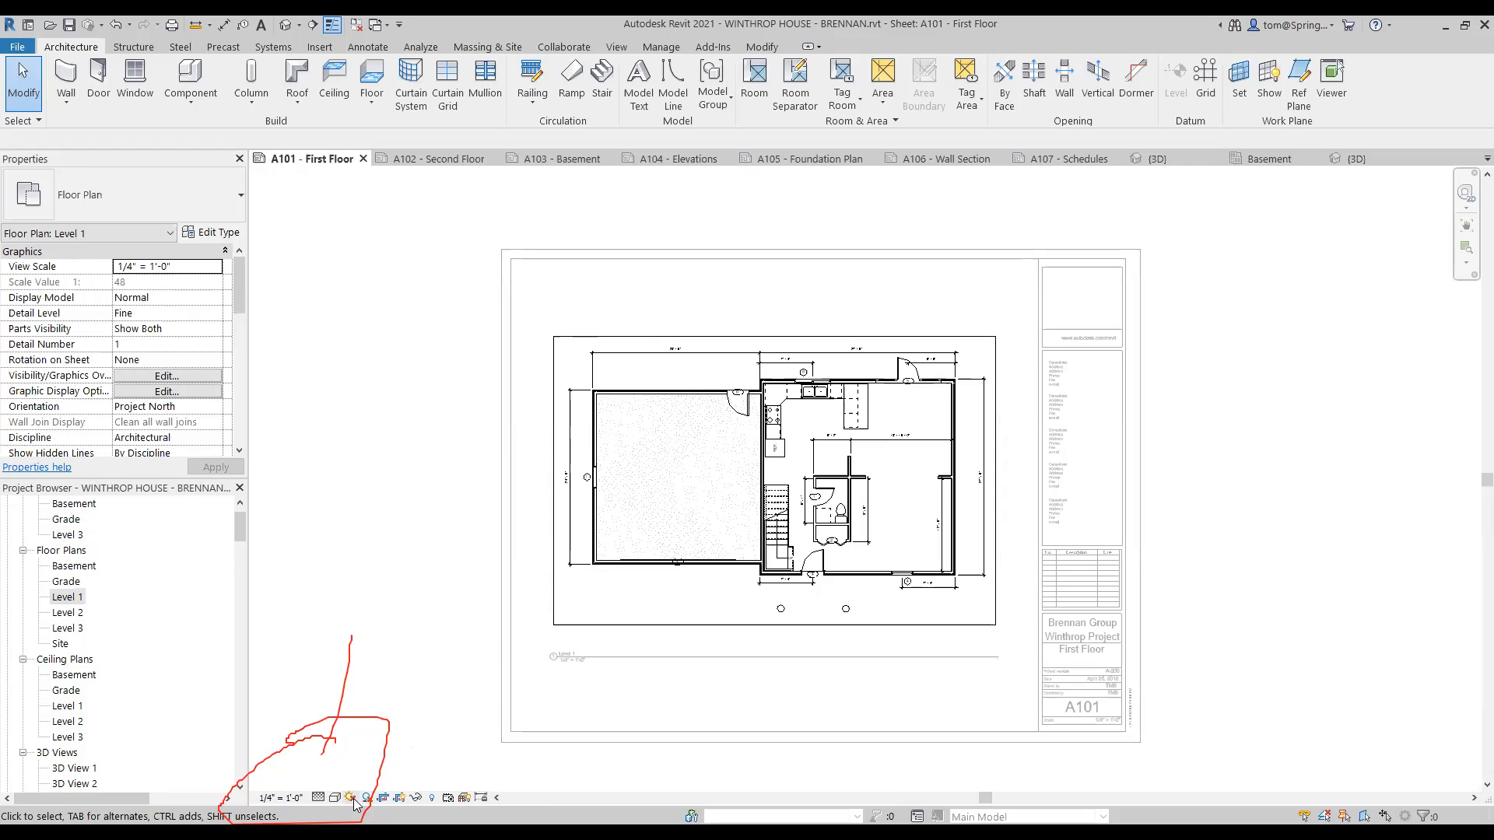
left_click(400, 799)
left_click(400, 799)
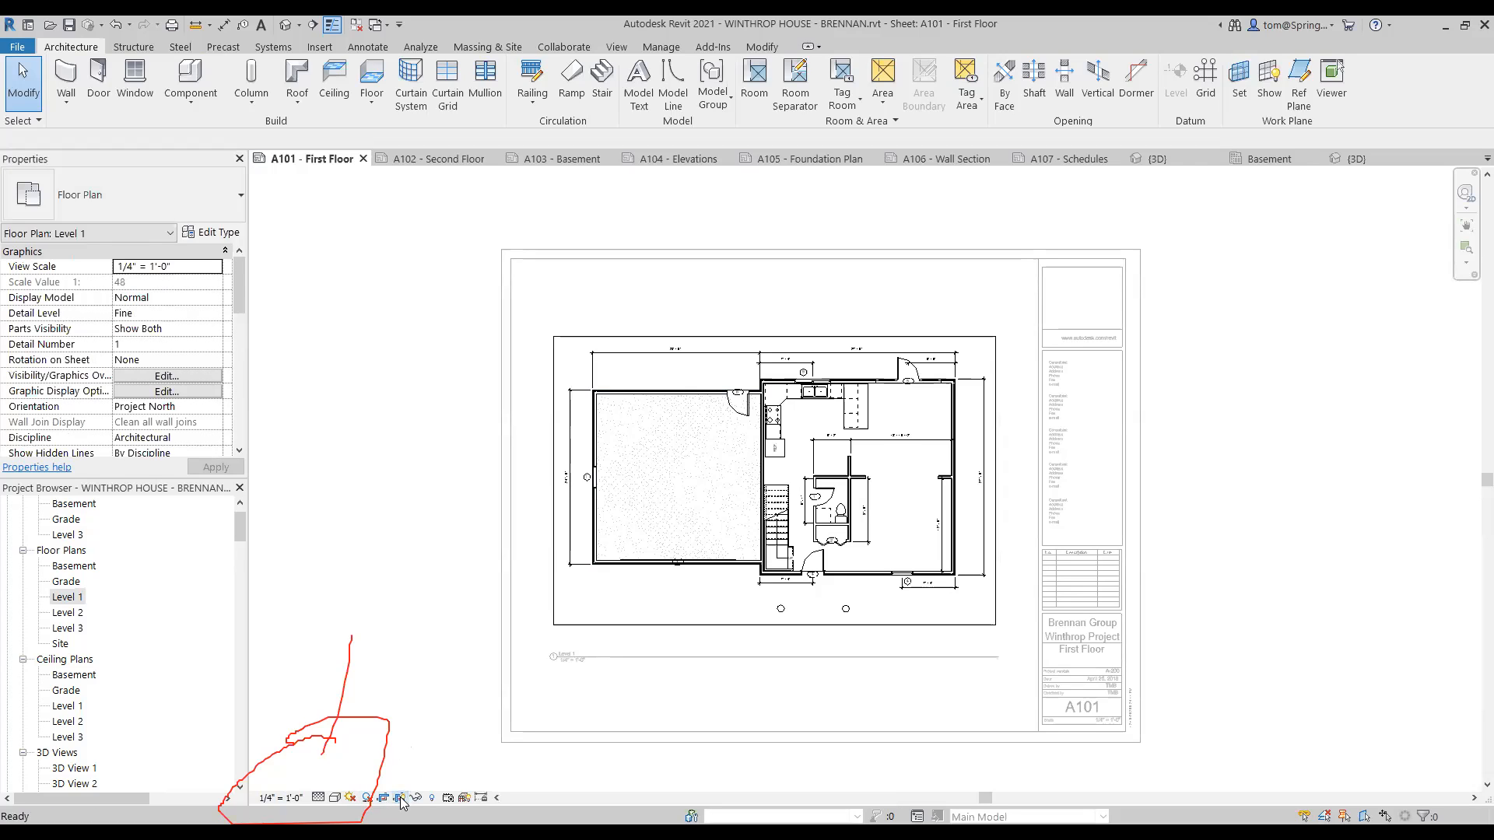
left_click(399, 799)
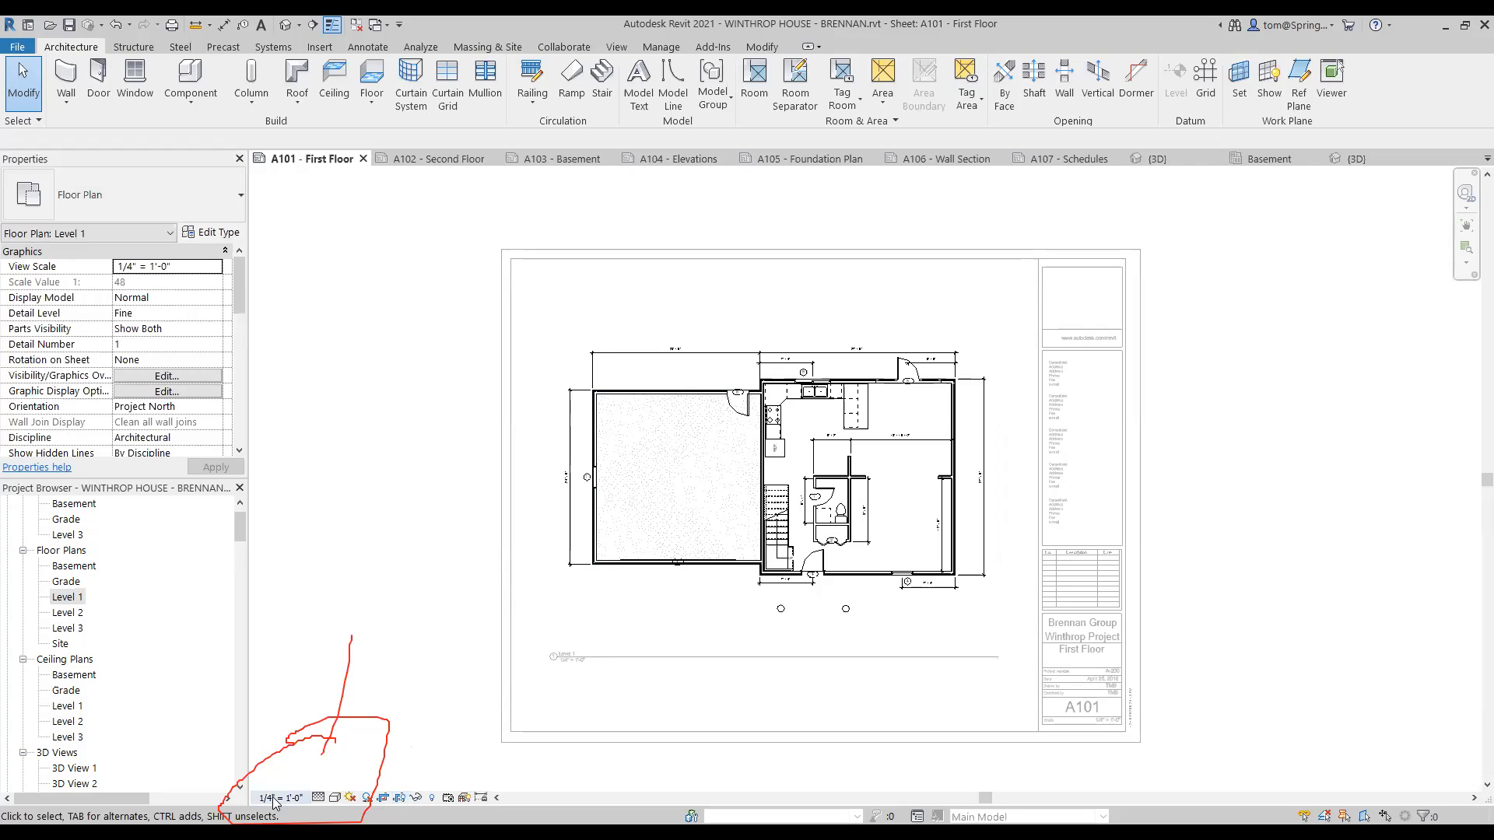
- Set the activated Level 1 view's detail level to Coarse
left_click(320, 798)
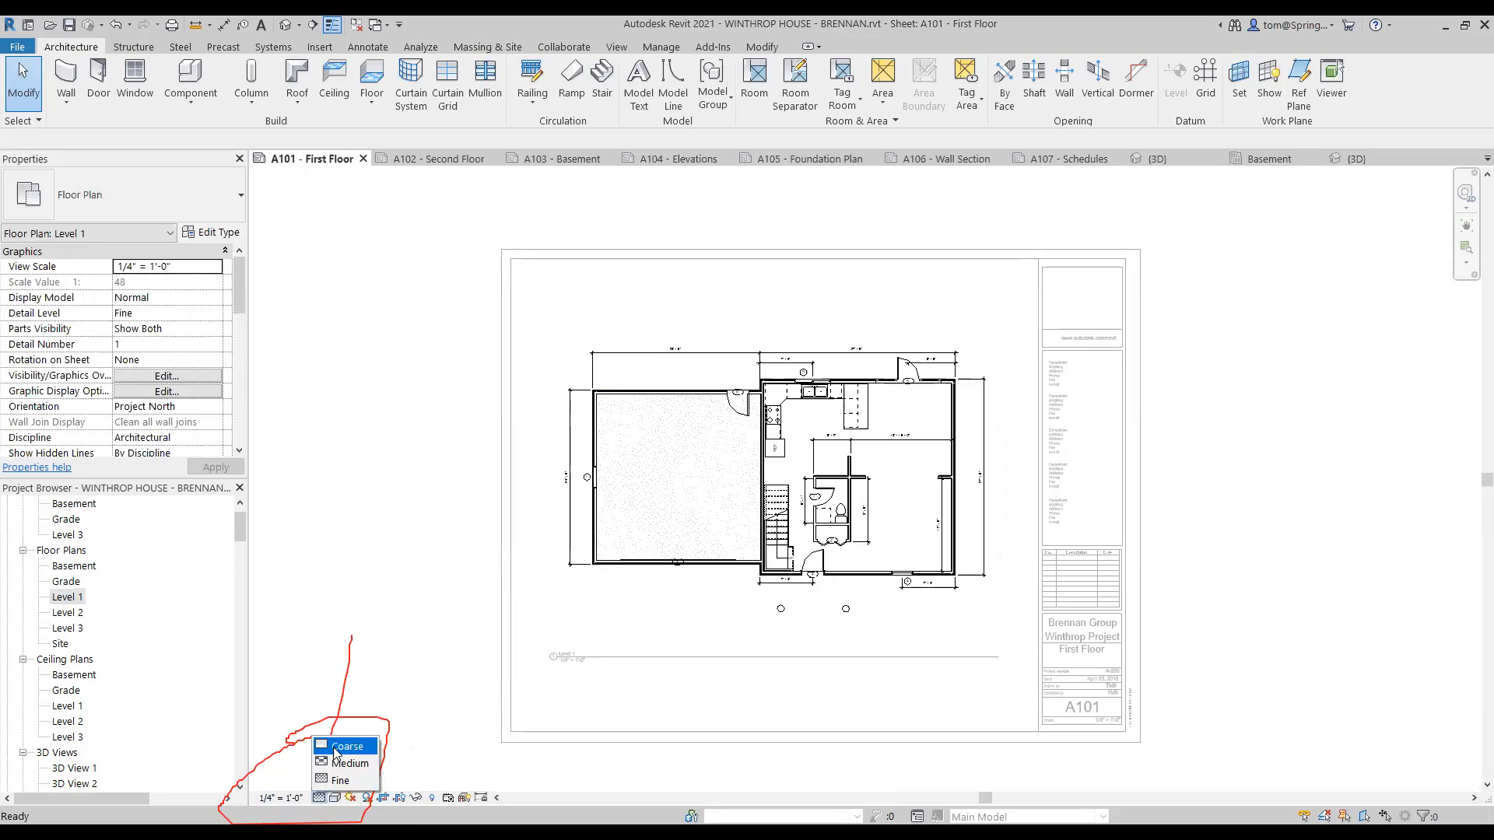
left_click(337, 749)
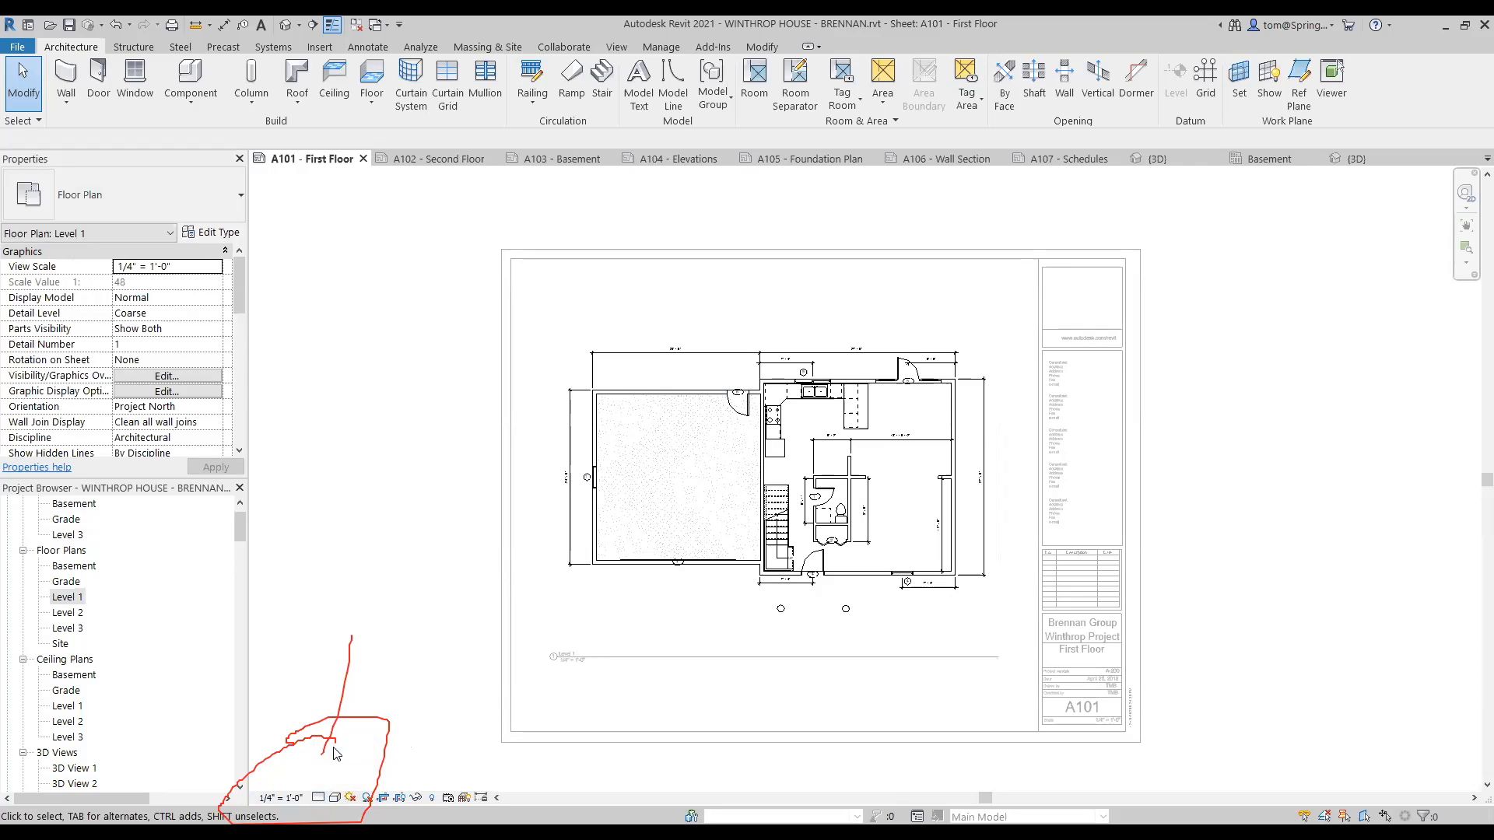
scroll(748, 456, "up", 2)
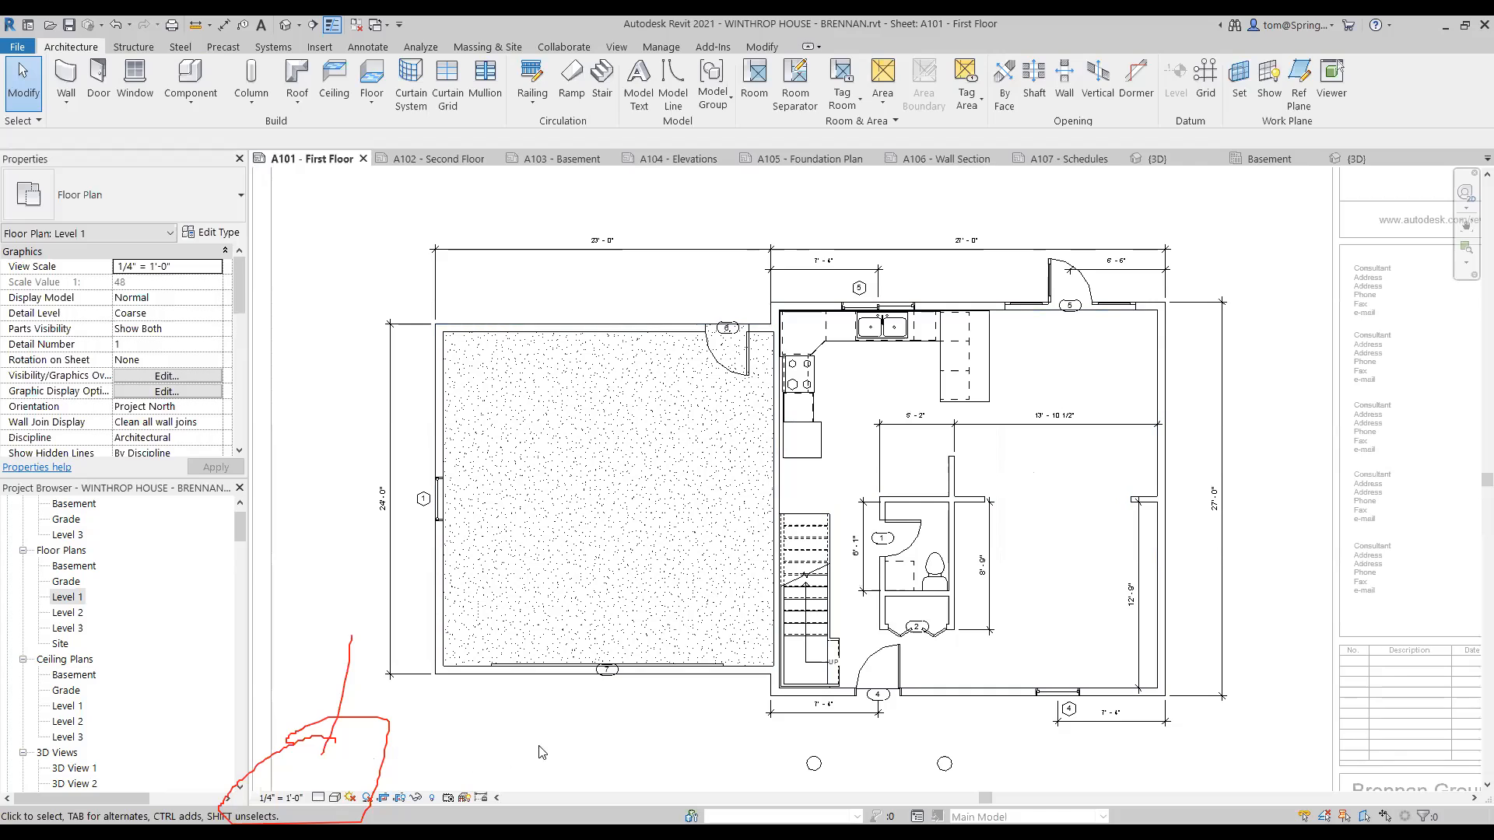
scroll(606, 756, "down", 1)
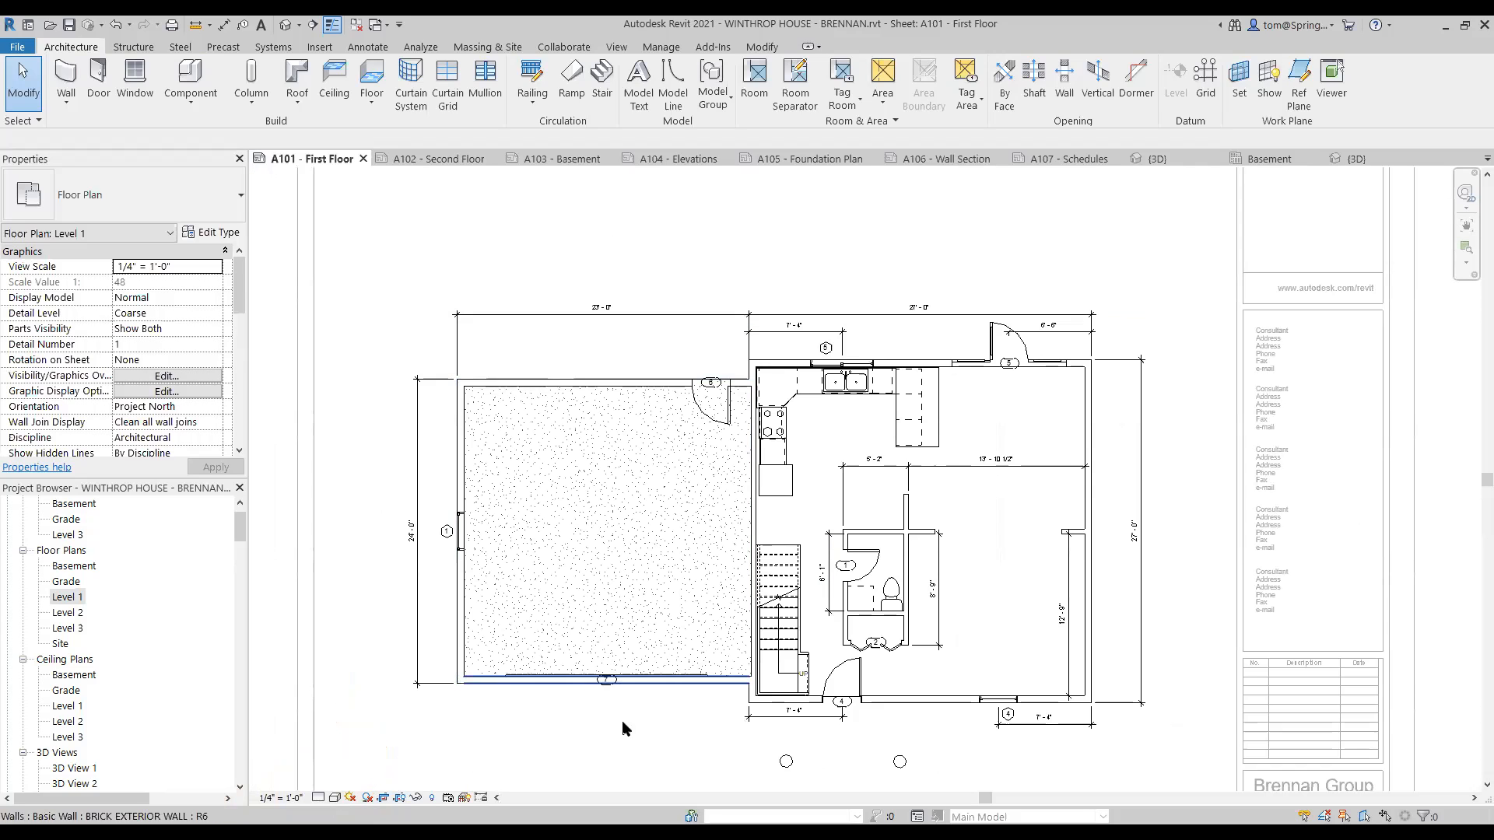
scroll(638, 731, "down", 1)
middle_click_drag(681, 741, 667, 623)
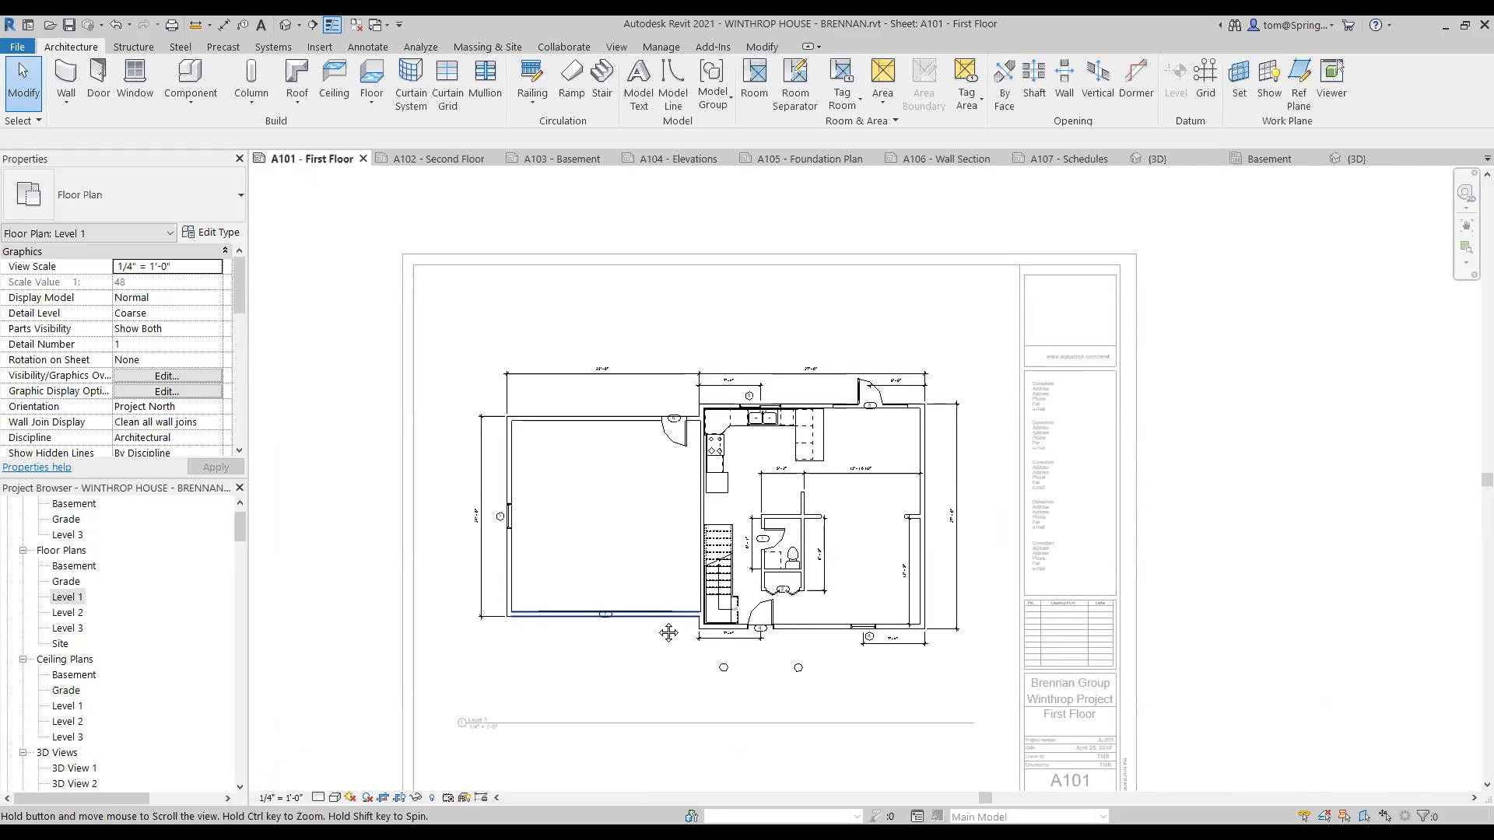
scroll(667, 623, "down", 1)
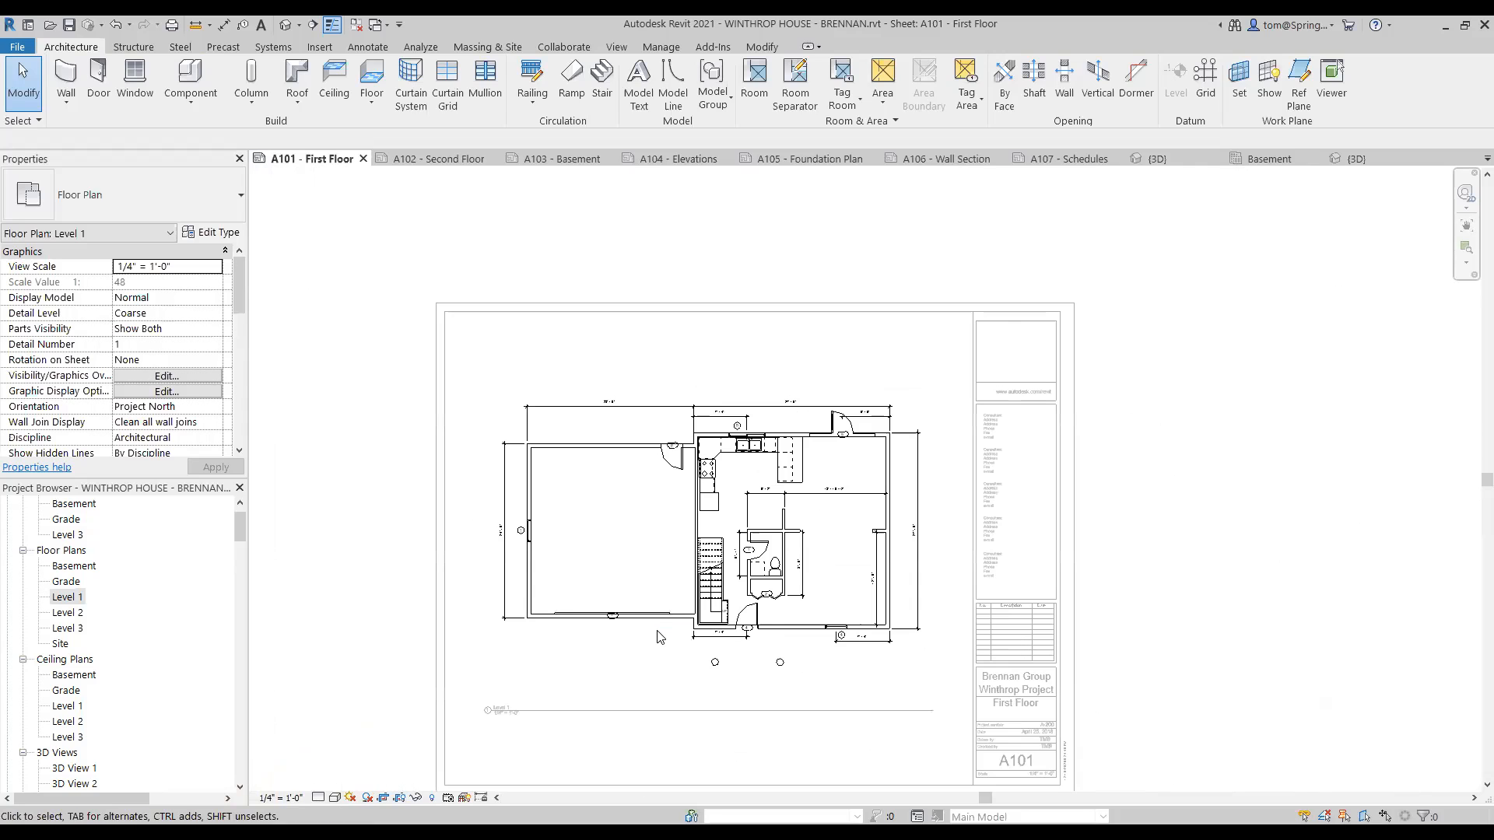
- Deactivate the Level 1 view on sheet A101, activate it once more and return to the sheet
double_click(1150, 612)
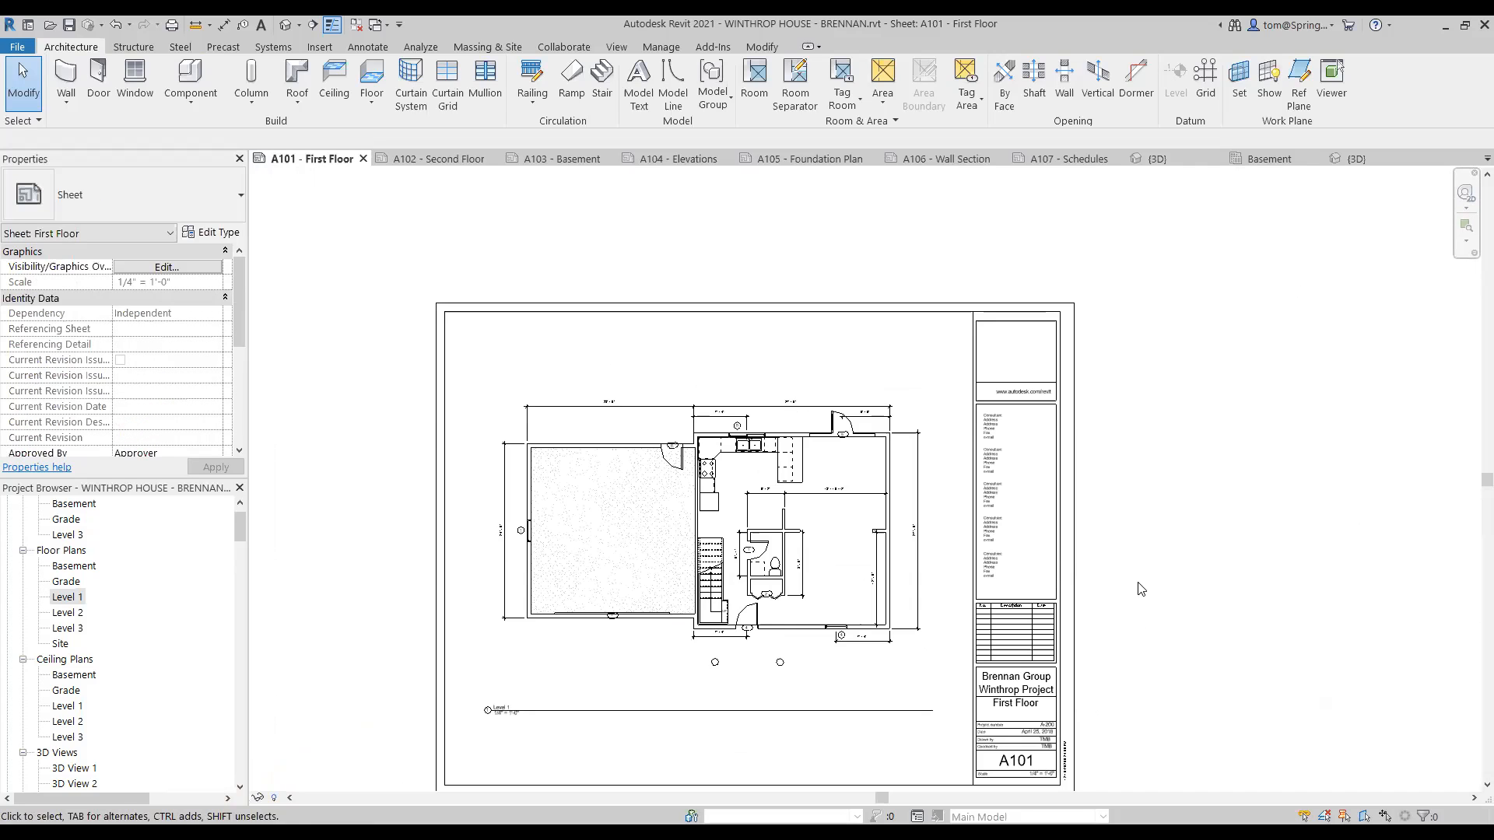
double_click(827, 575)
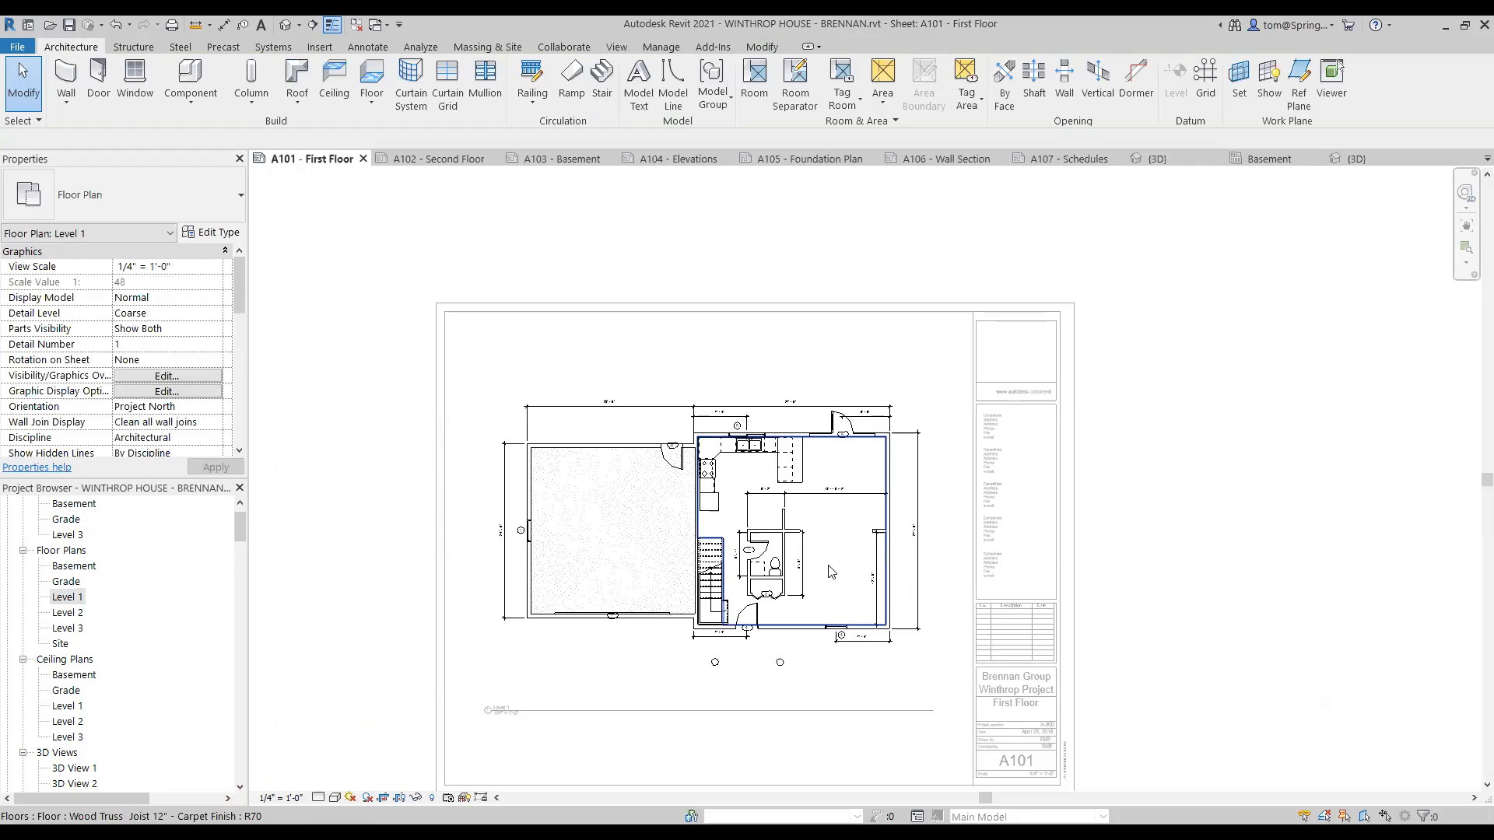
double_click(1177, 530)
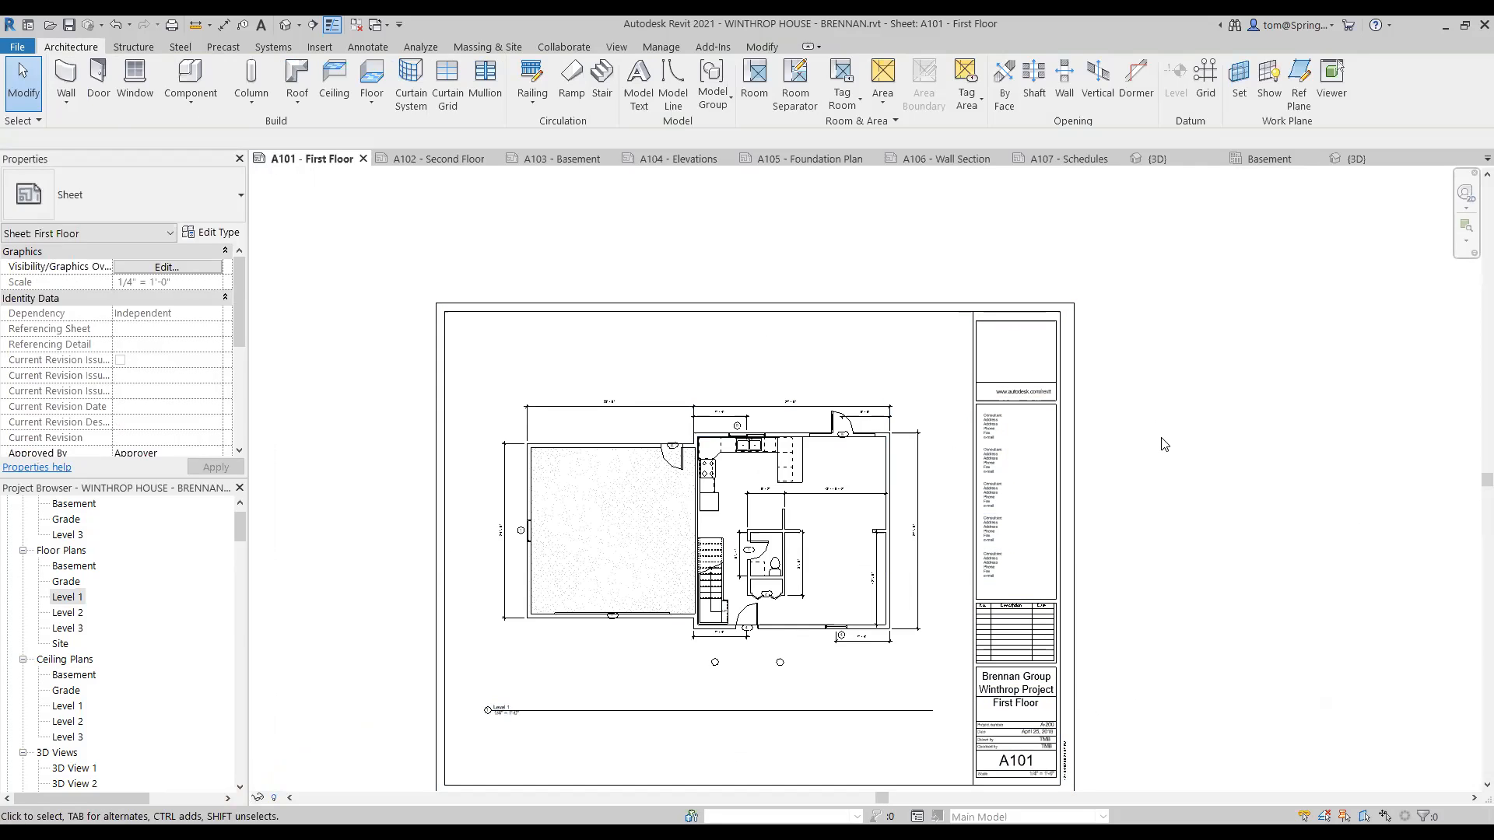
middle_click_drag(1164, 447, 1167, 411)
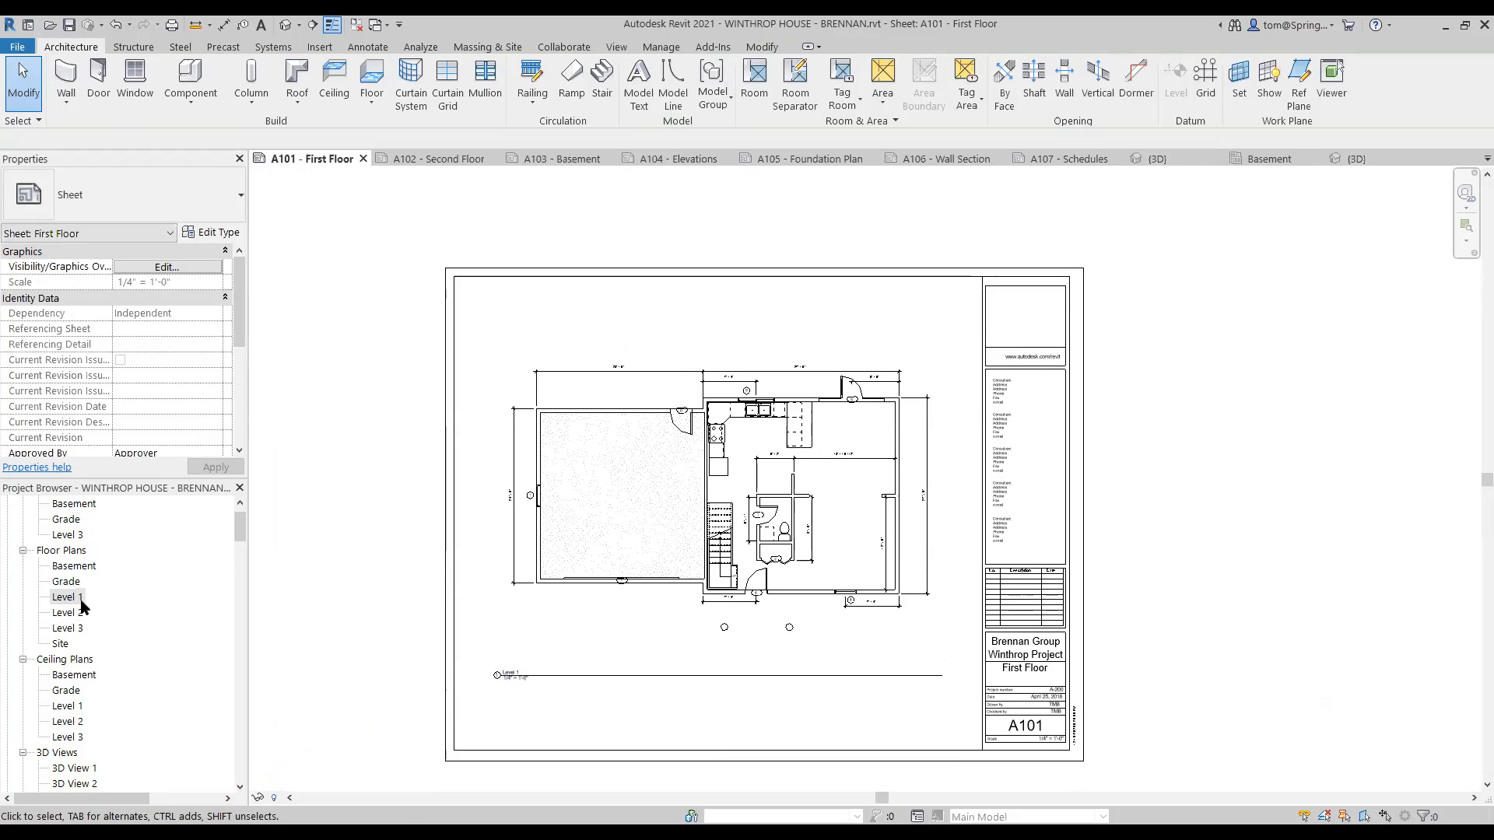
- Open sheet A102 - Second Floor, leaving its number and name as they are
mouse_move(239, 525)
left_mouse_down()
mouse_move(237, 593)
mouse_move(237, 514)
mouse_move(235, 536)
left_mouse_up()
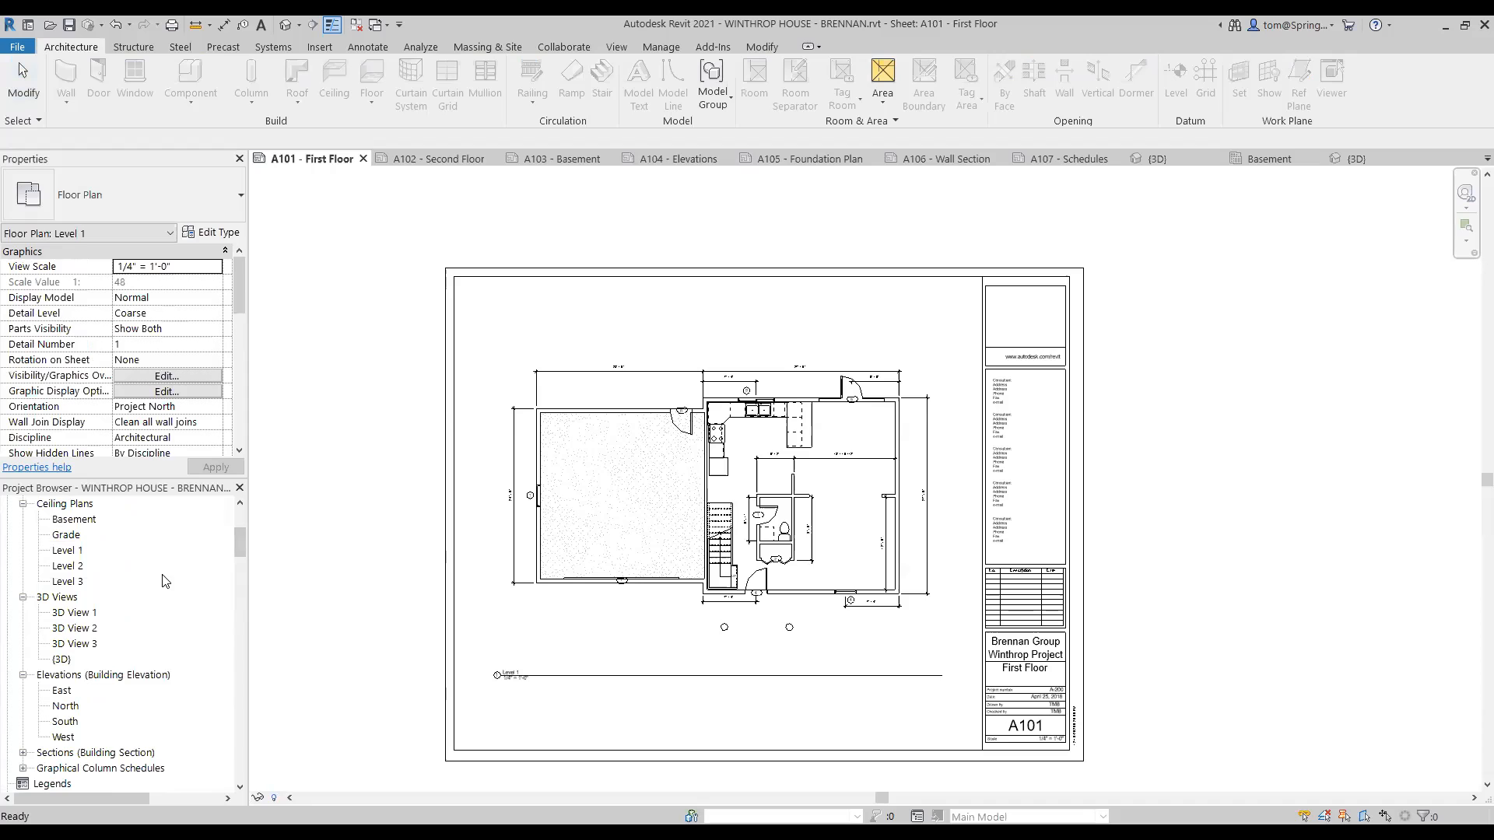
left_click_drag(239, 548, 229, 574)
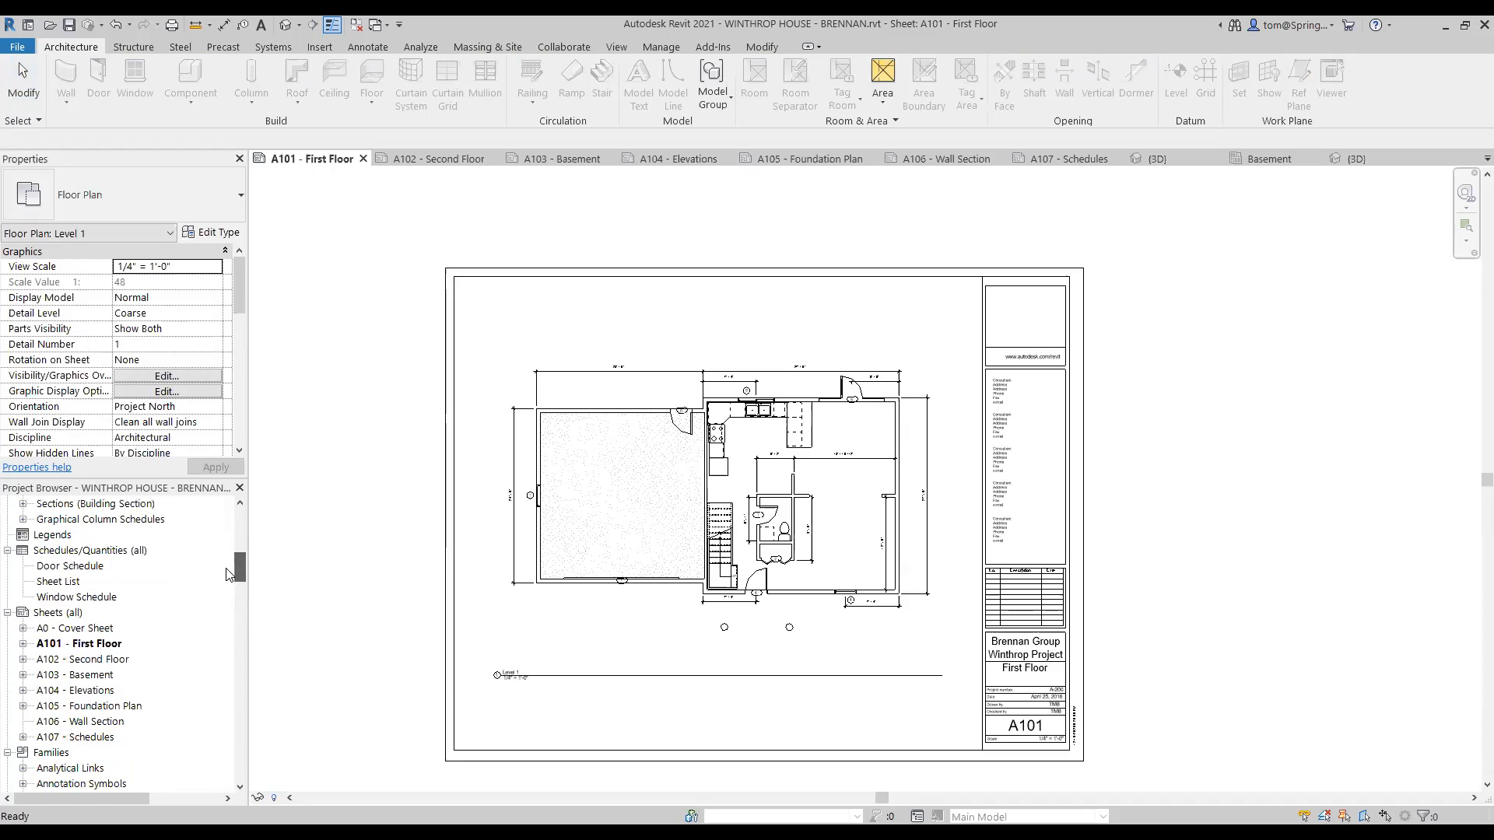
left_click(113, 660)
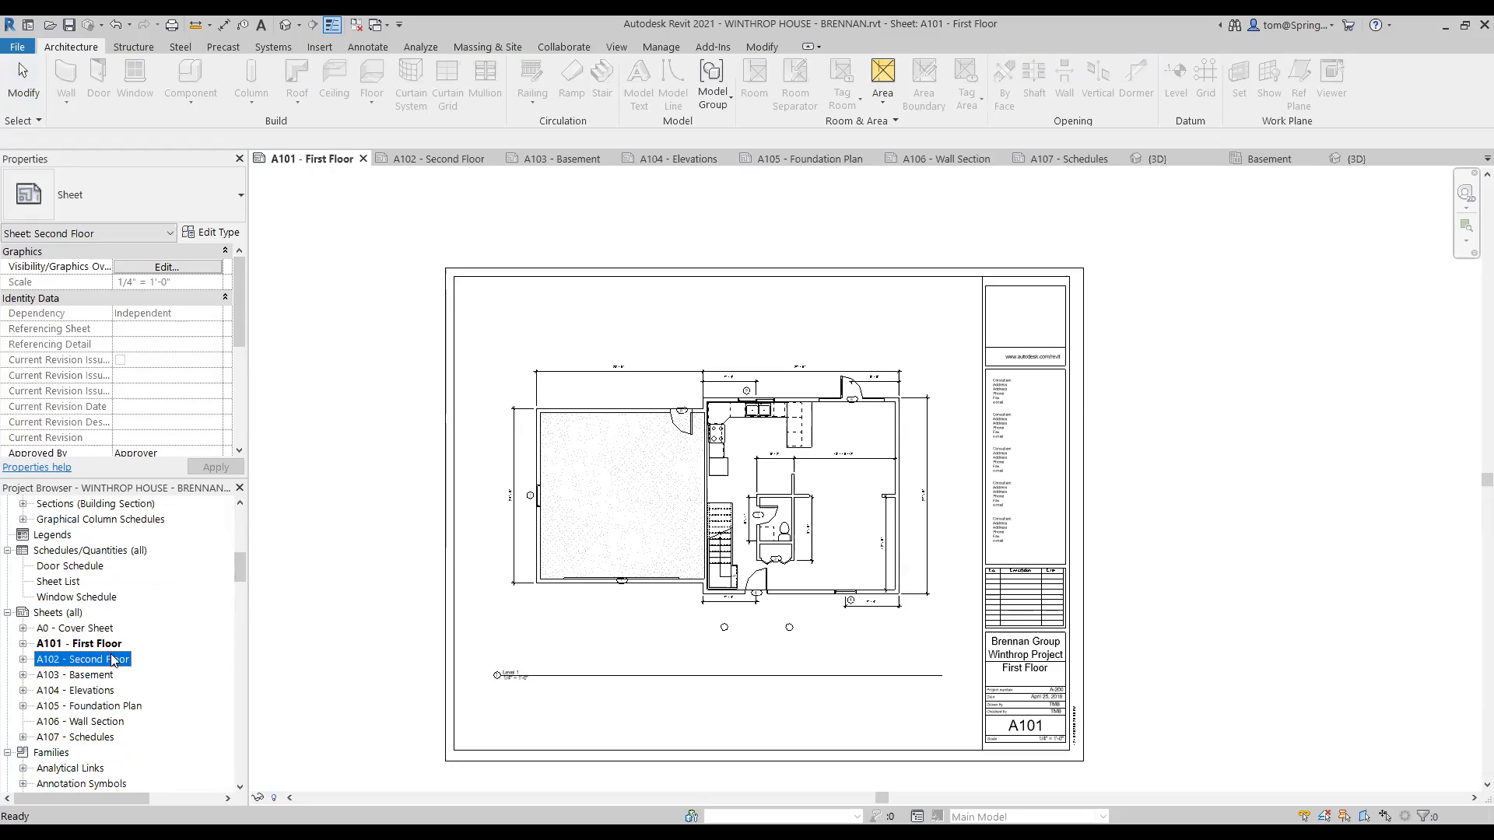
left_click(113, 661)
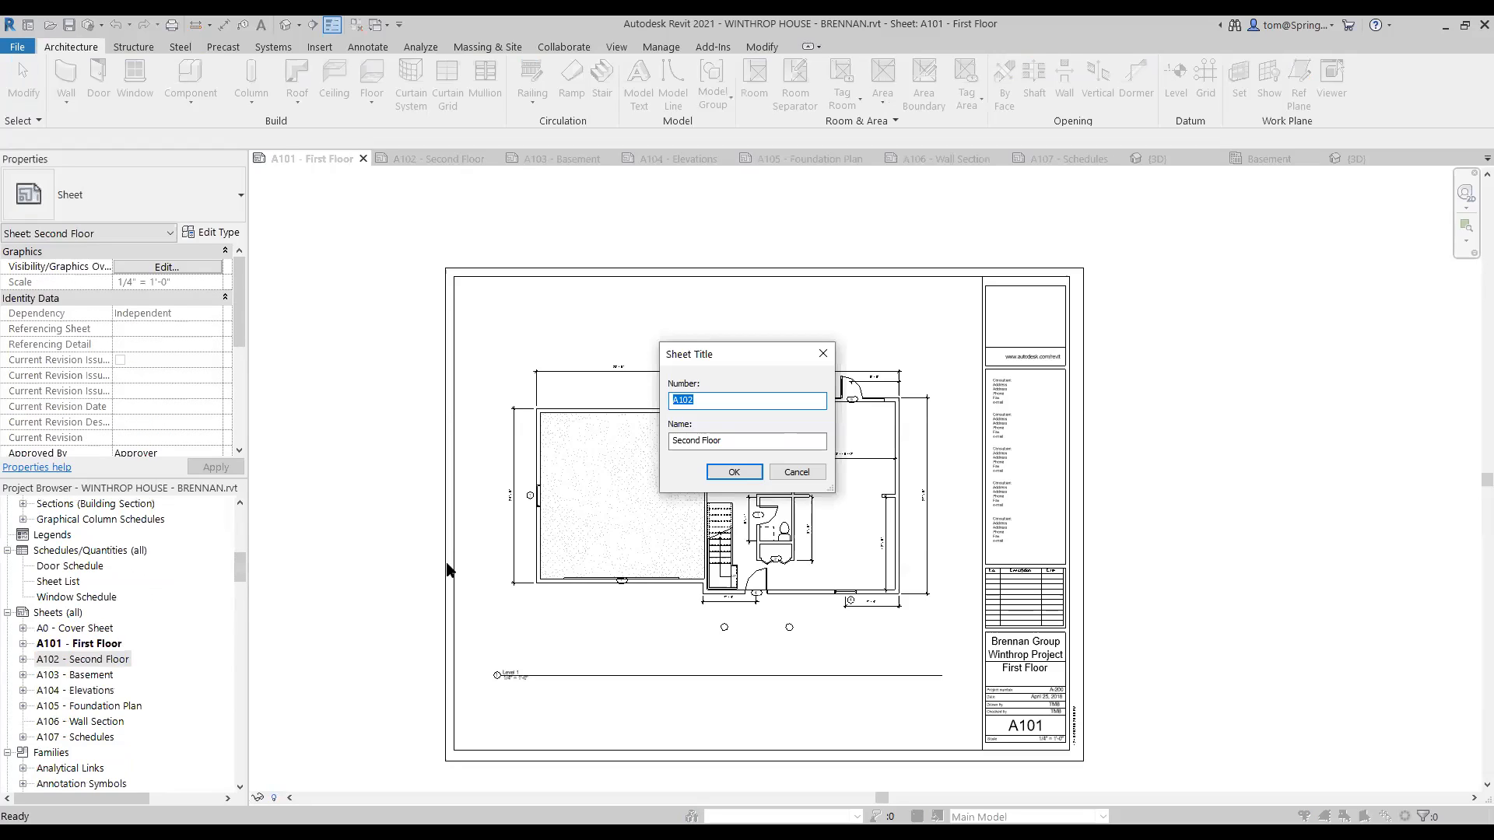
left_click(794, 471)
double_click(61, 661)
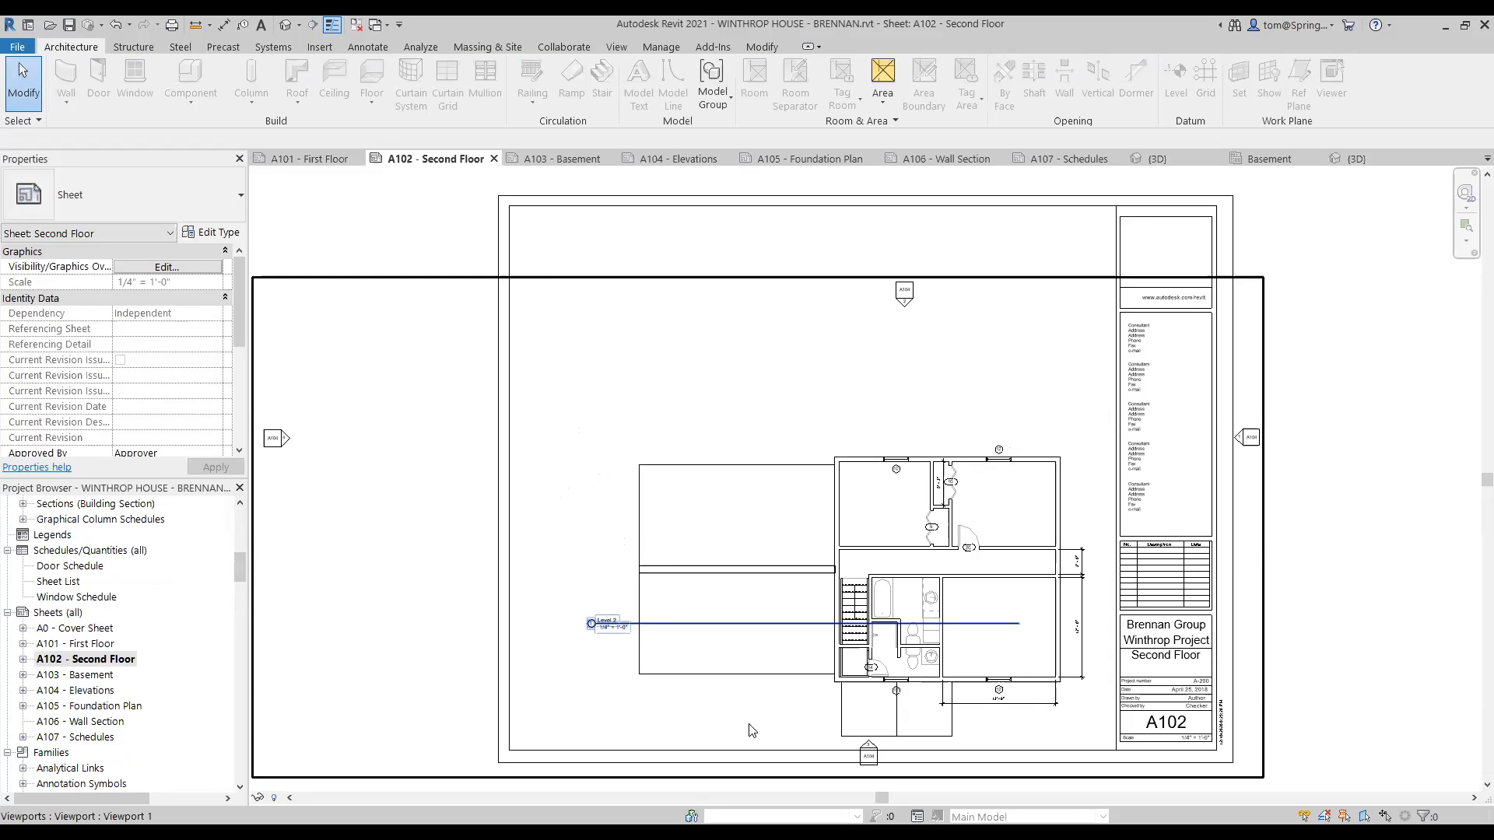
- Activate the Level 2 view on sheet A102 and hide the elevation markers by category
scroll(749, 730, "down", 1)
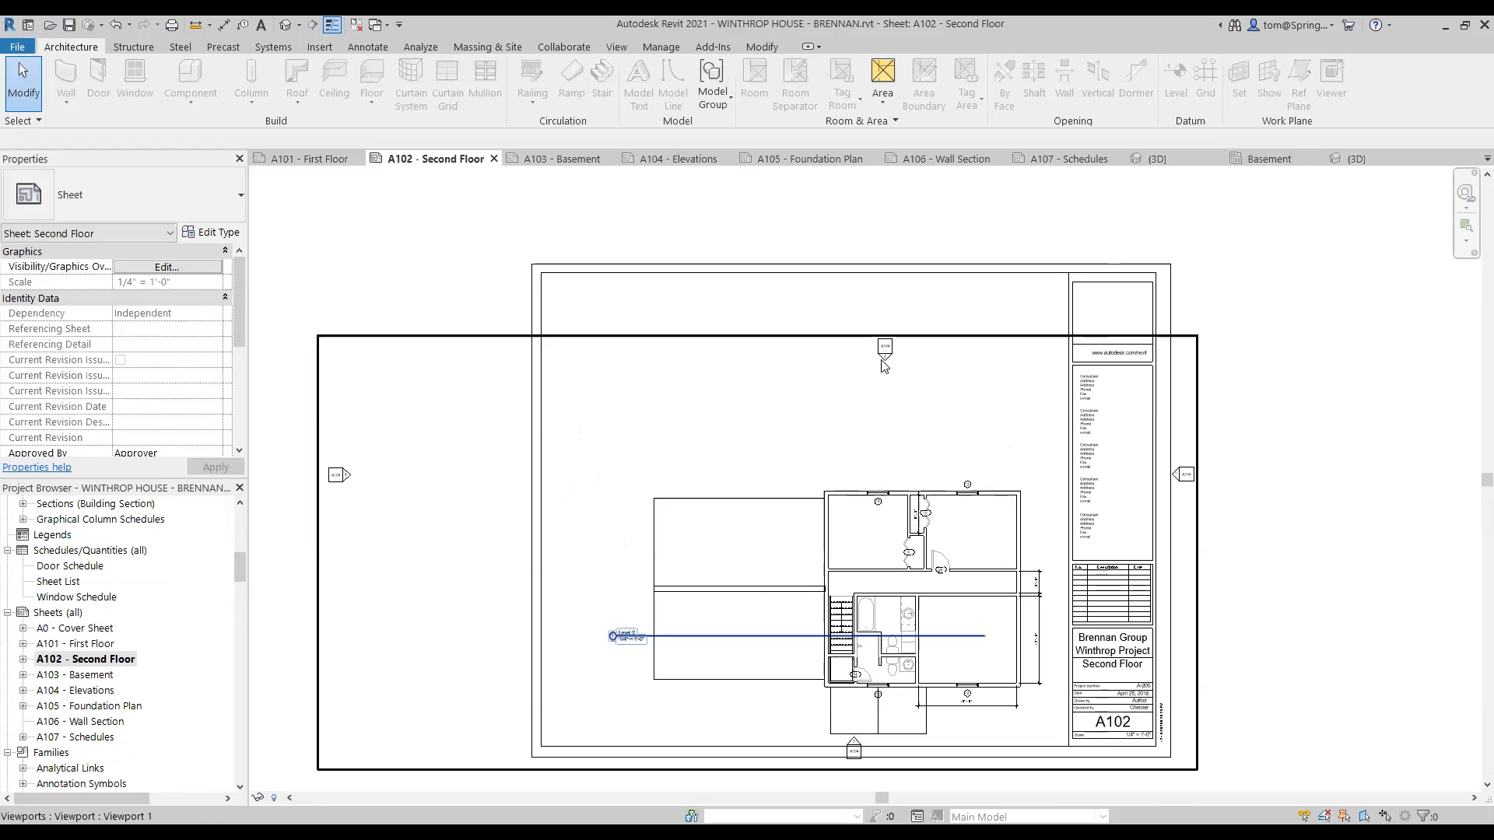
scroll(770, 479, "down", 2)
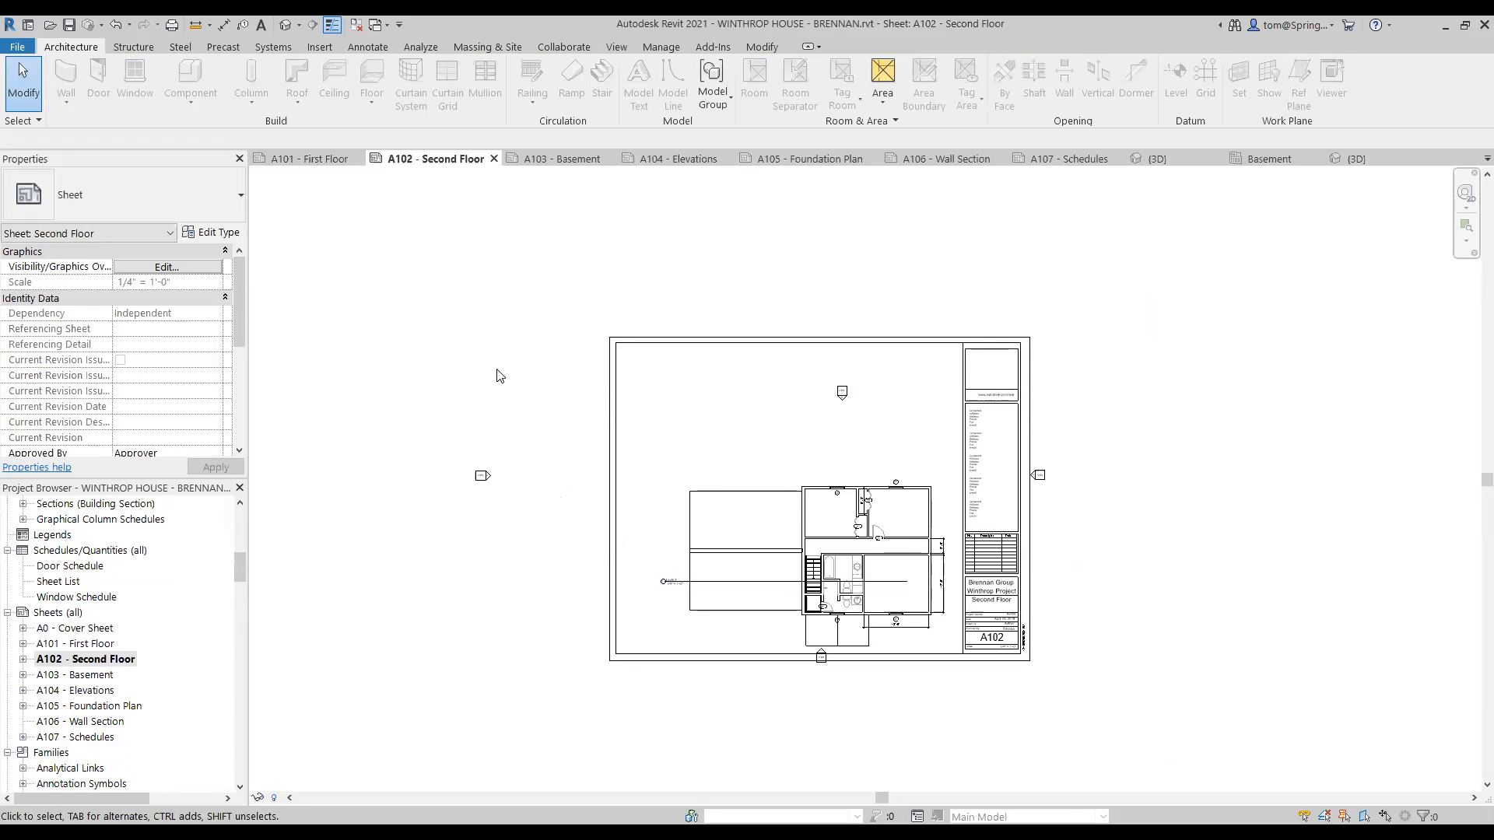
double_click(731, 418)
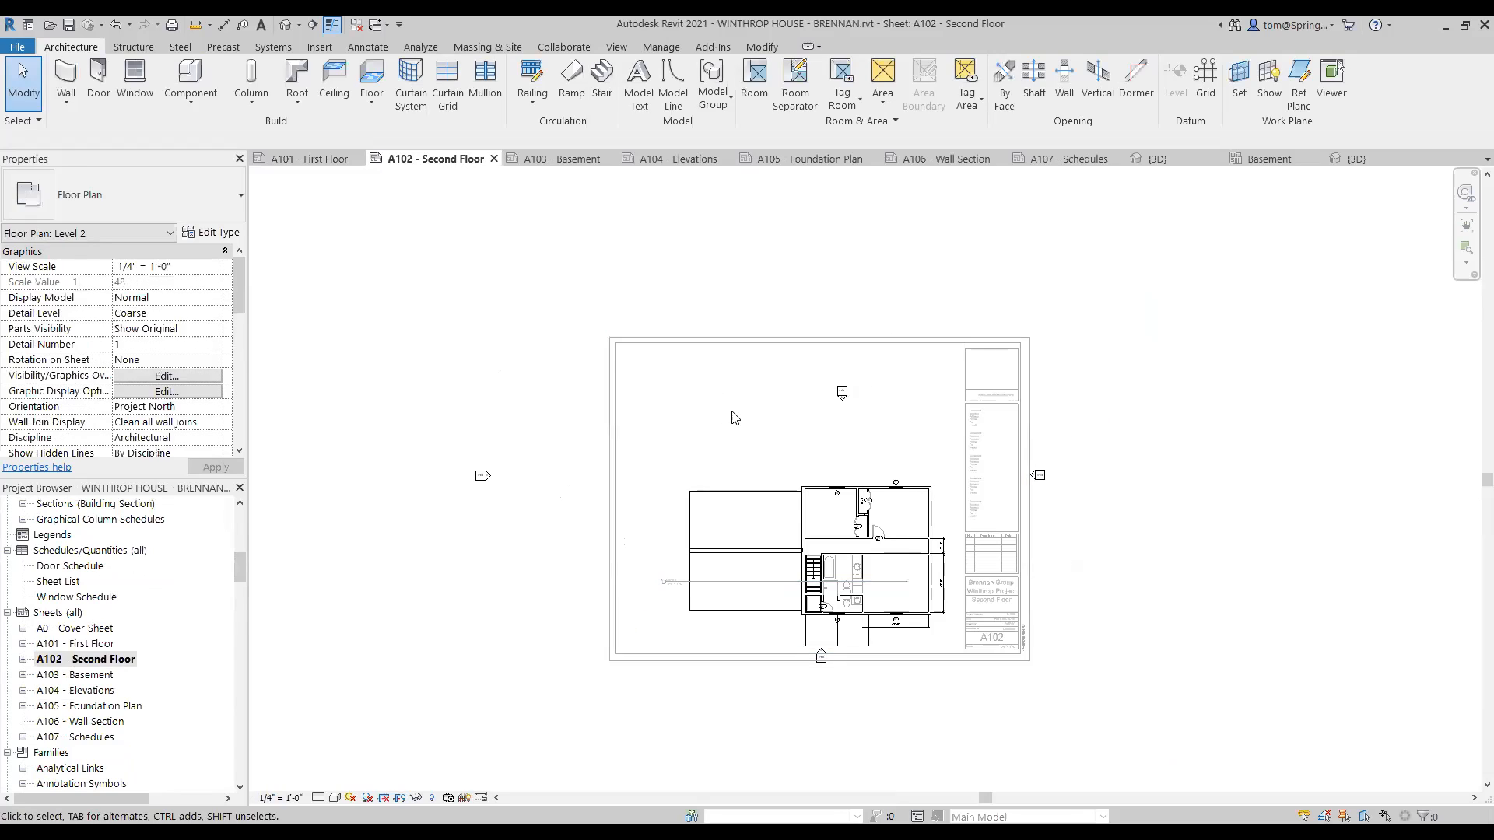
left_click(841, 393)
right_click(841, 393)
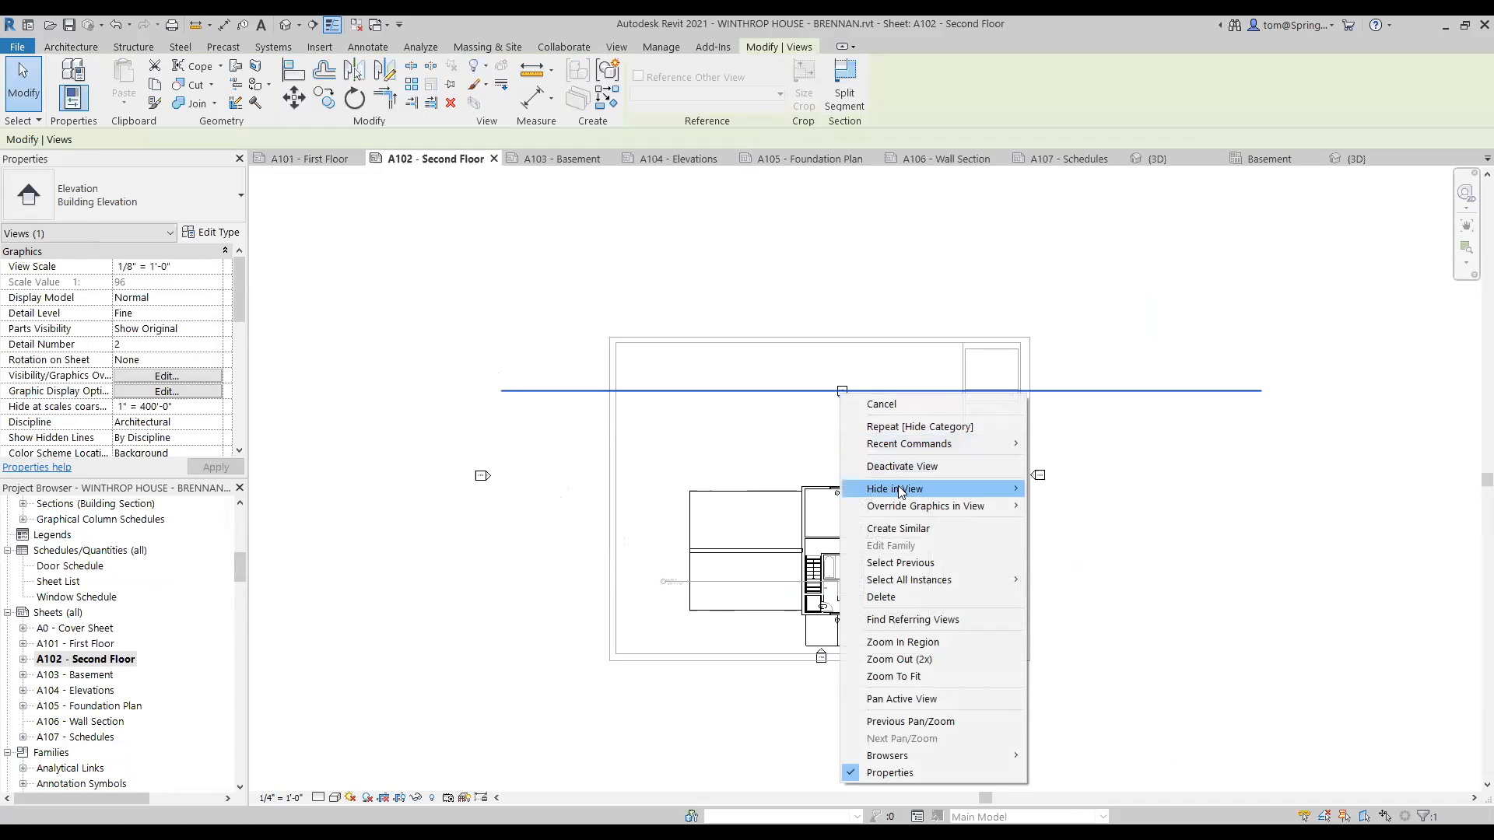
mouse_move(900, 490)
left_click(1049, 503)
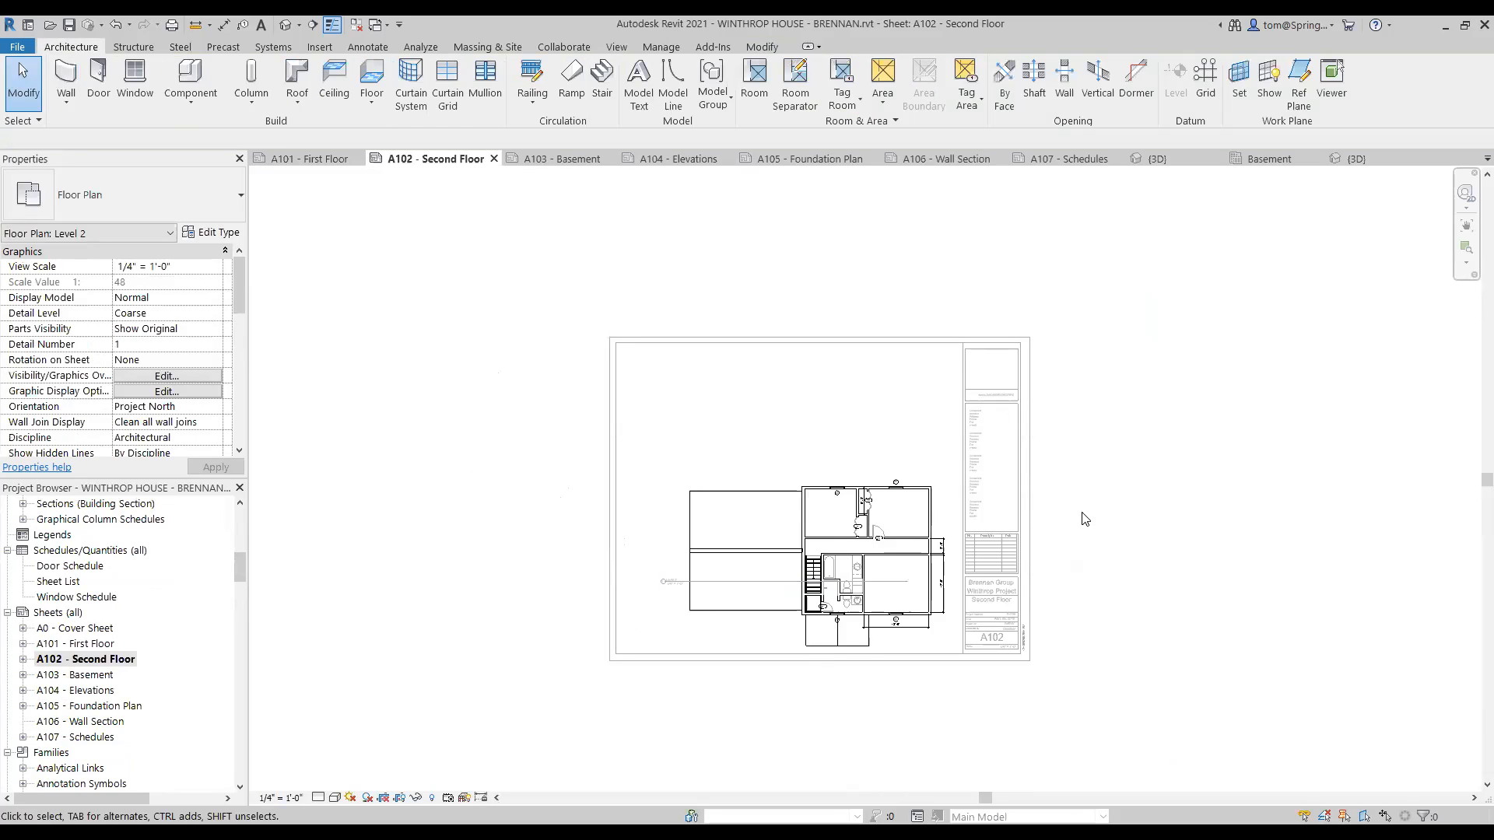
- Deactivate the Level 2 view and move its viewport up and slightly left within the A102 title block frame
scroll(956, 640, "up", 2)
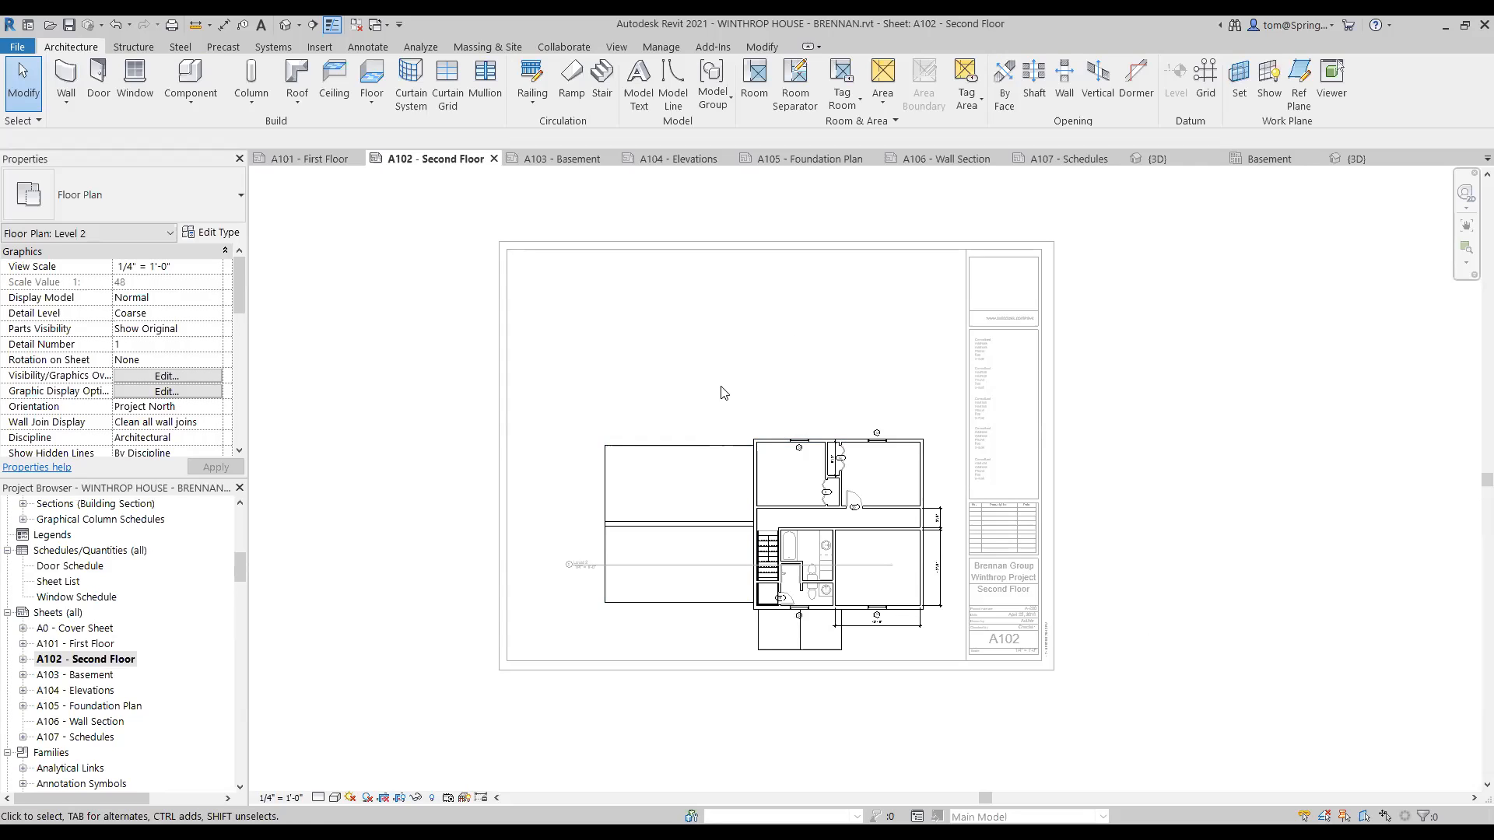
left_click(743, 401)
left_click_drag(743, 401, 721, 335)
- Try to move the Level 2 view title below the plan, and undo the move
scroll(585, 537, "up", 5)
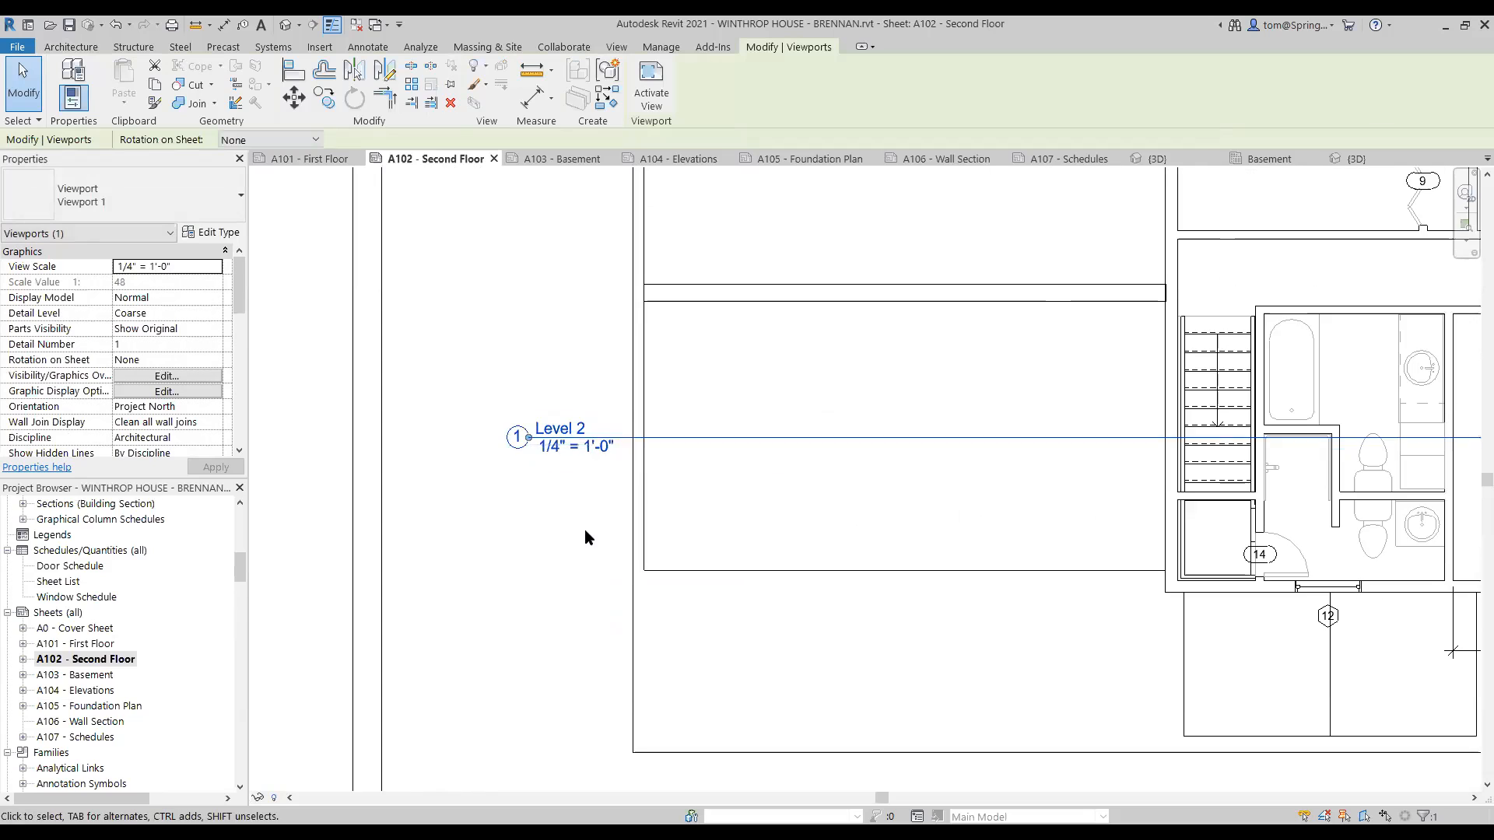
scroll(585, 537, "down", 3)
scroll(615, 658, "down", 4)
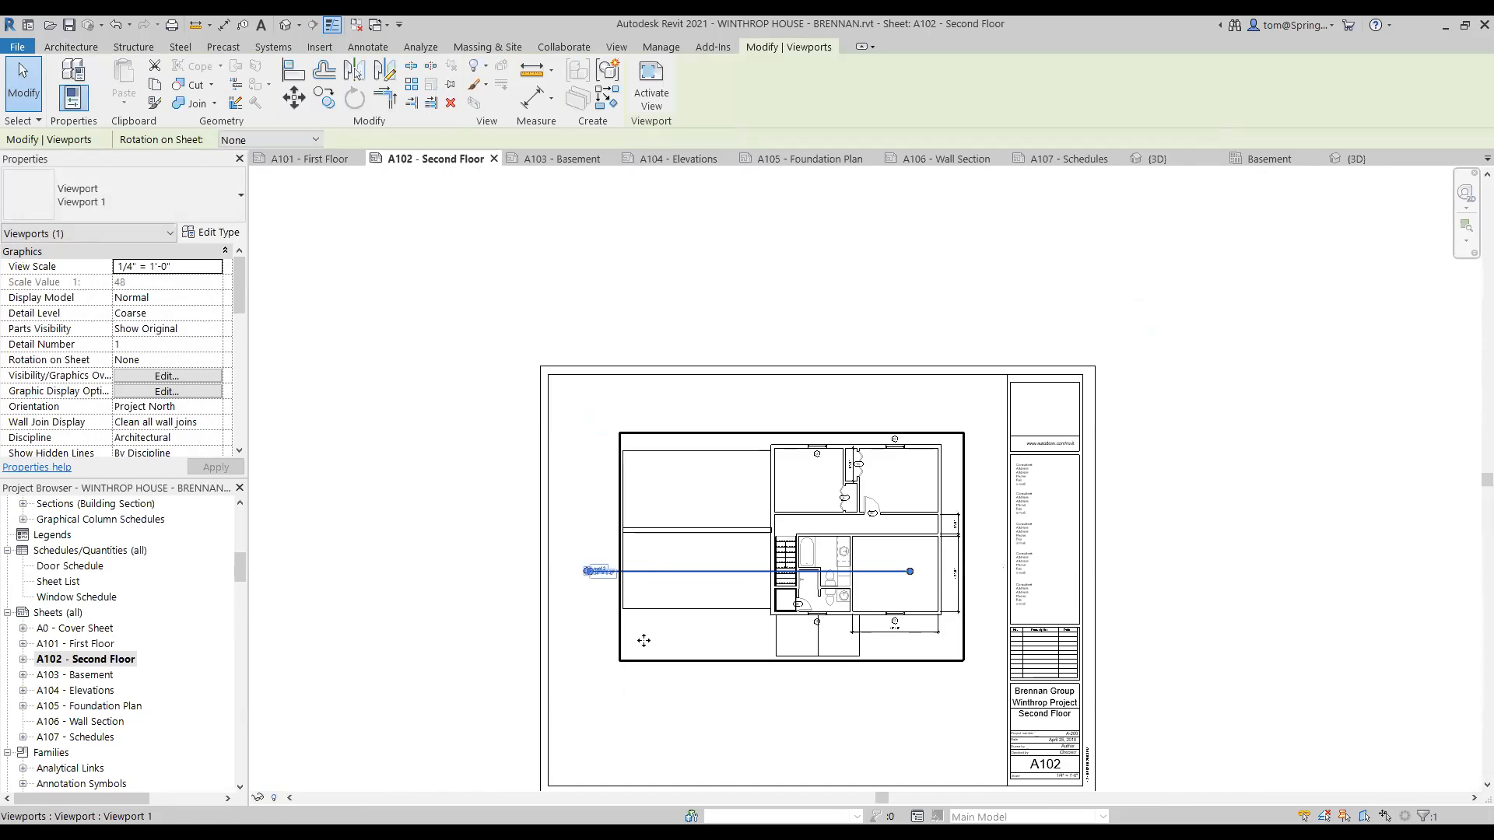
scroll(606, 599, "up", 1)
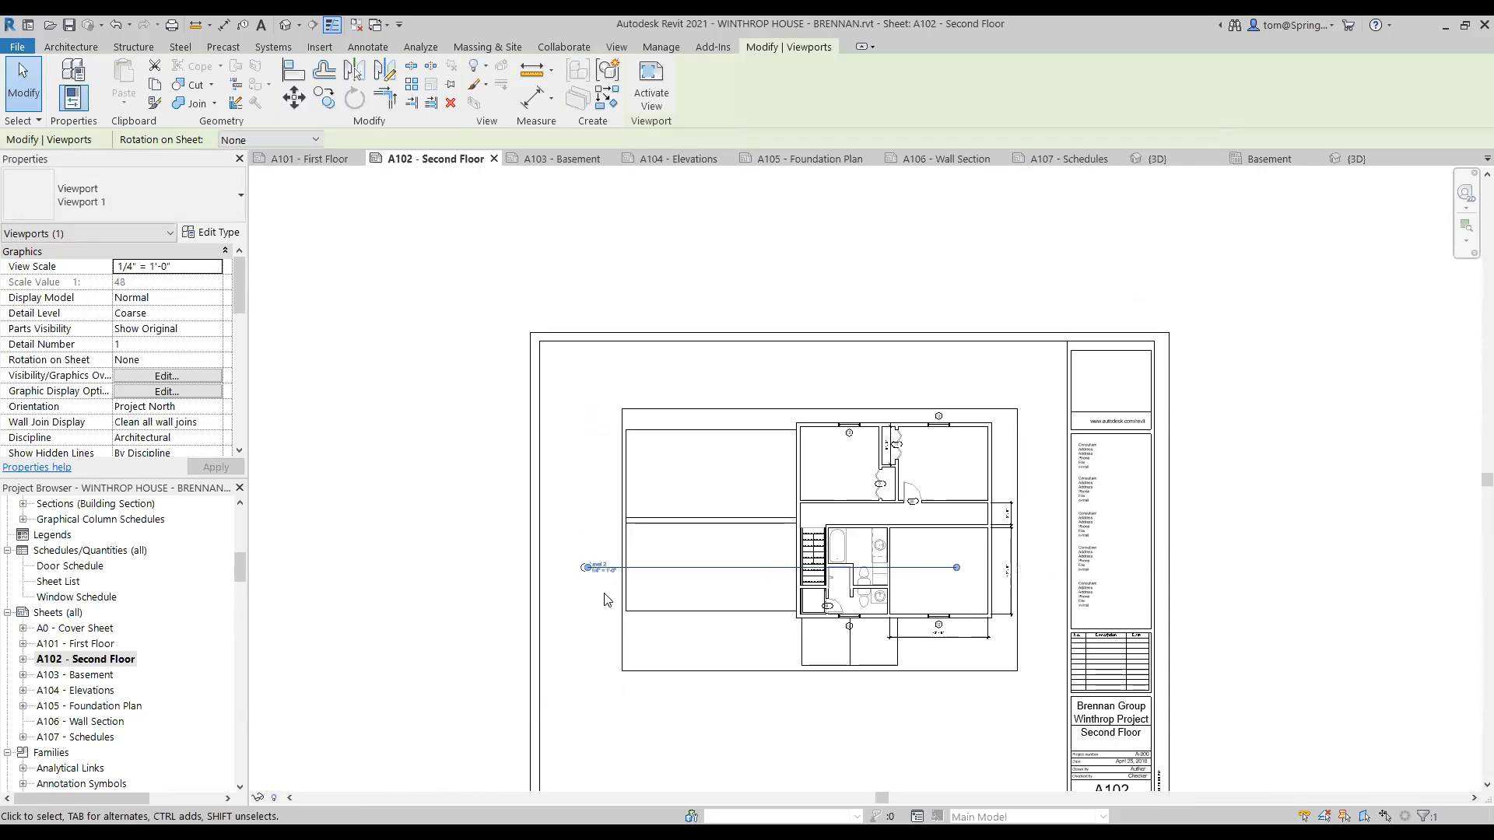
scroll(606, 600, "up", 1)
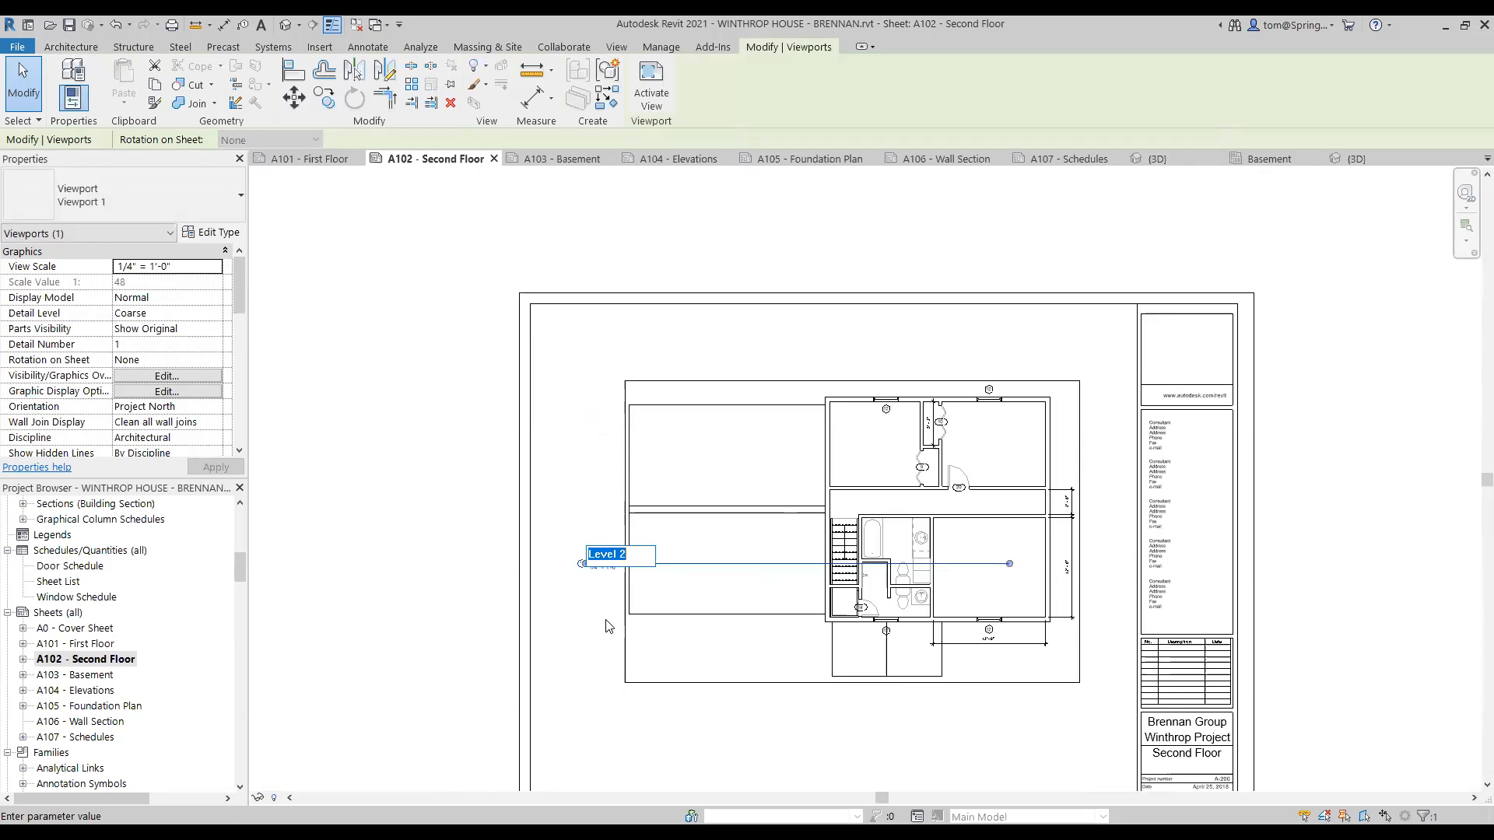
scroll(588, 570, "up", 3)
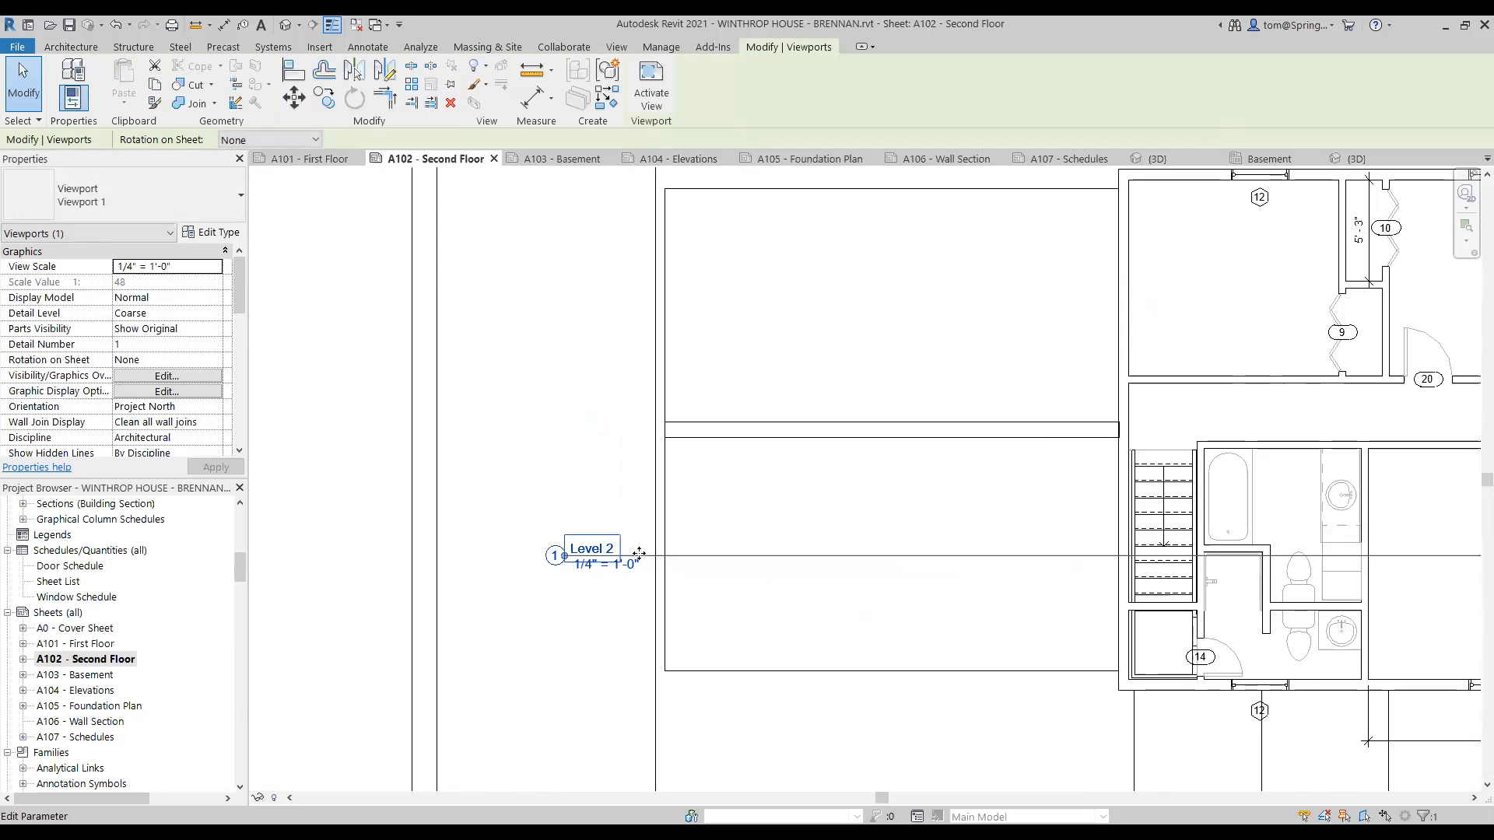
left_click_drag(630, 600, 611, 770)
scroll(756, 750, "down", 4)
middle_click_drag(769, 739, 756, 372)
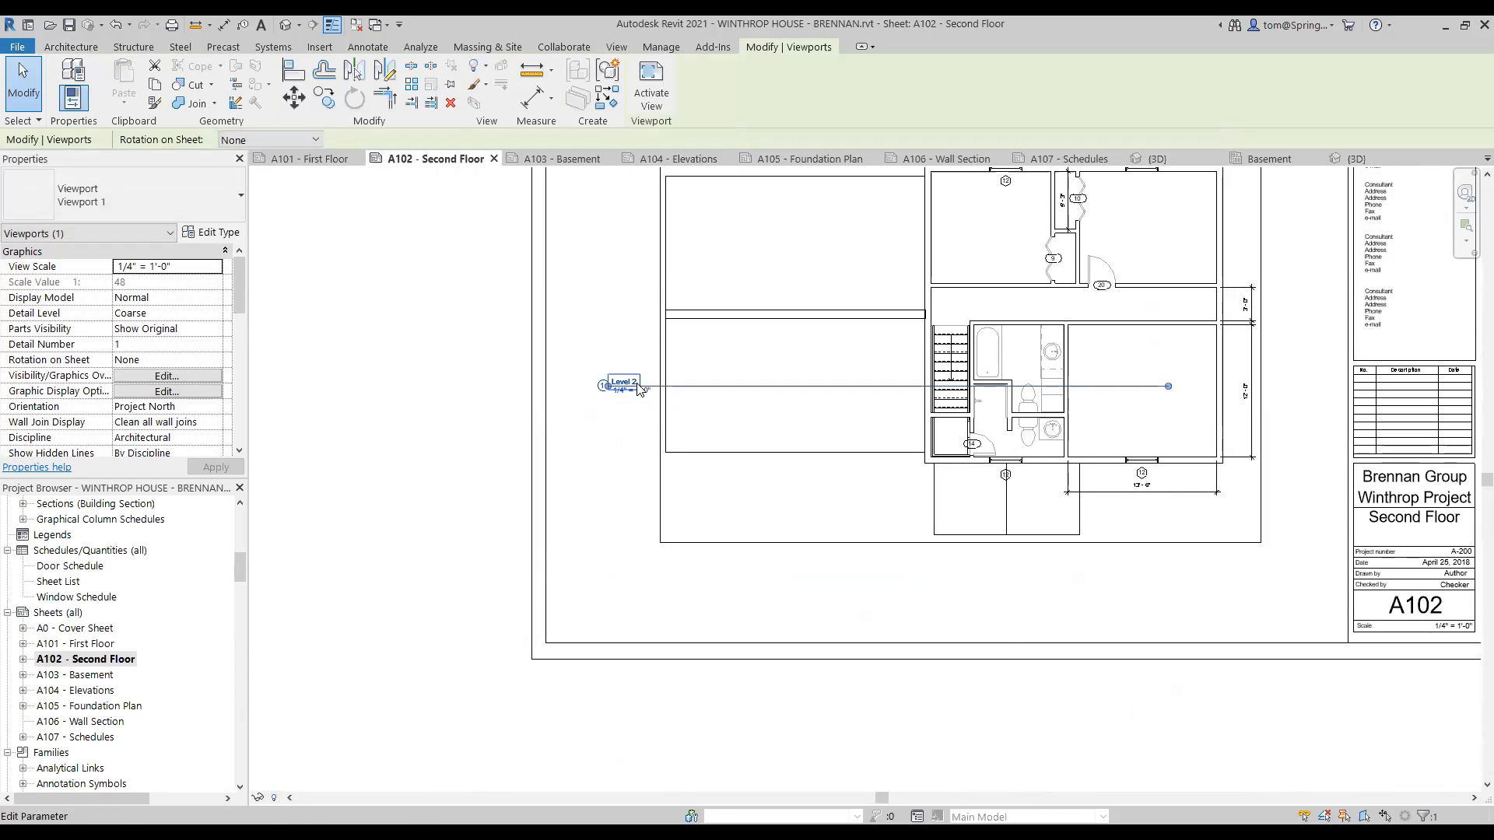
left_click_drag(650, 391, 650, 598)
key("ctrl+z")
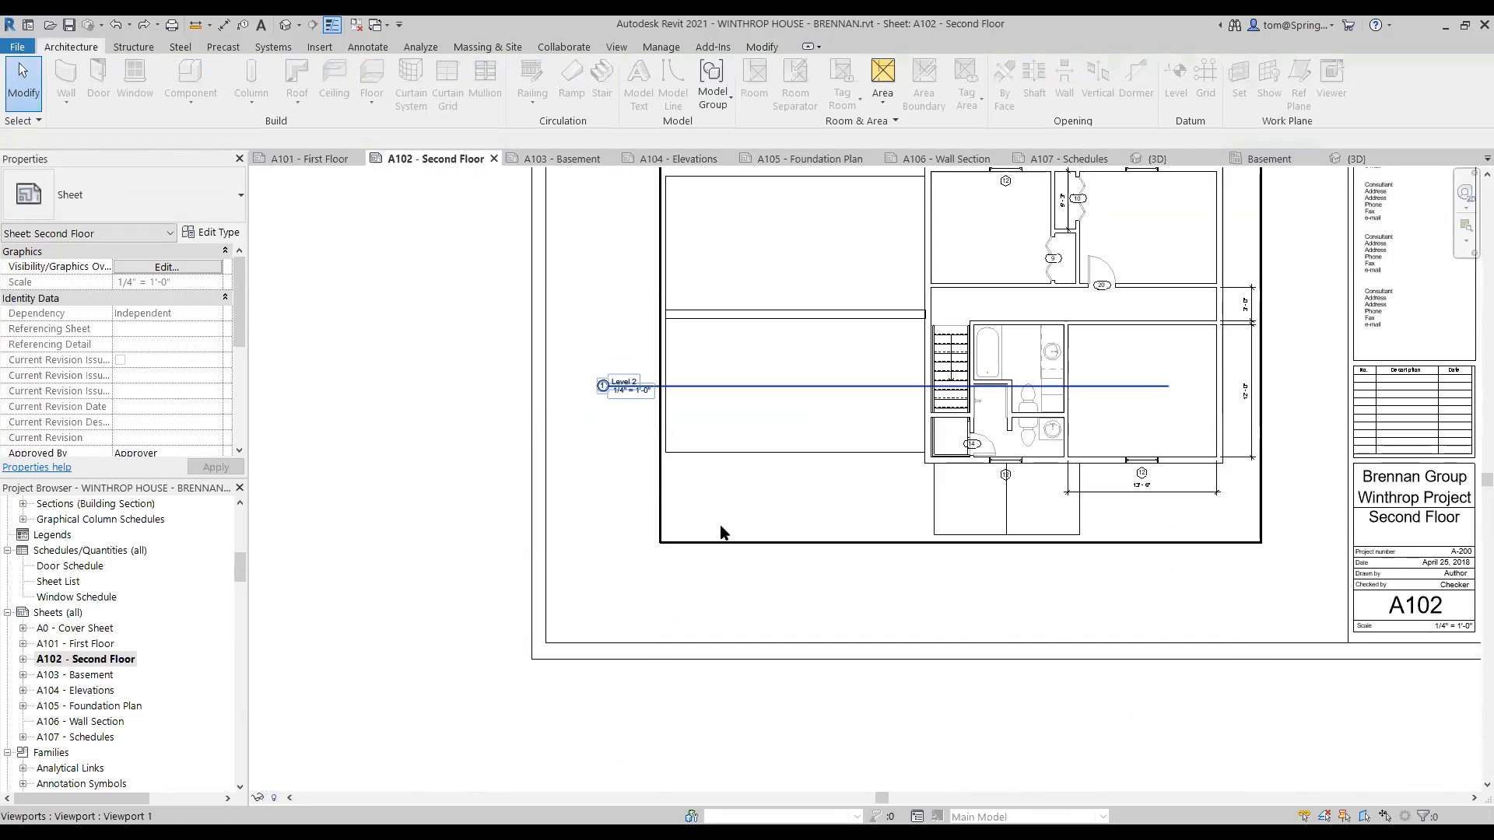
- Move the Level 2 view title below the plan, starting near the plan's left edge
left_click(614, 386)
left_click_drag(613, 387, 619, 589)
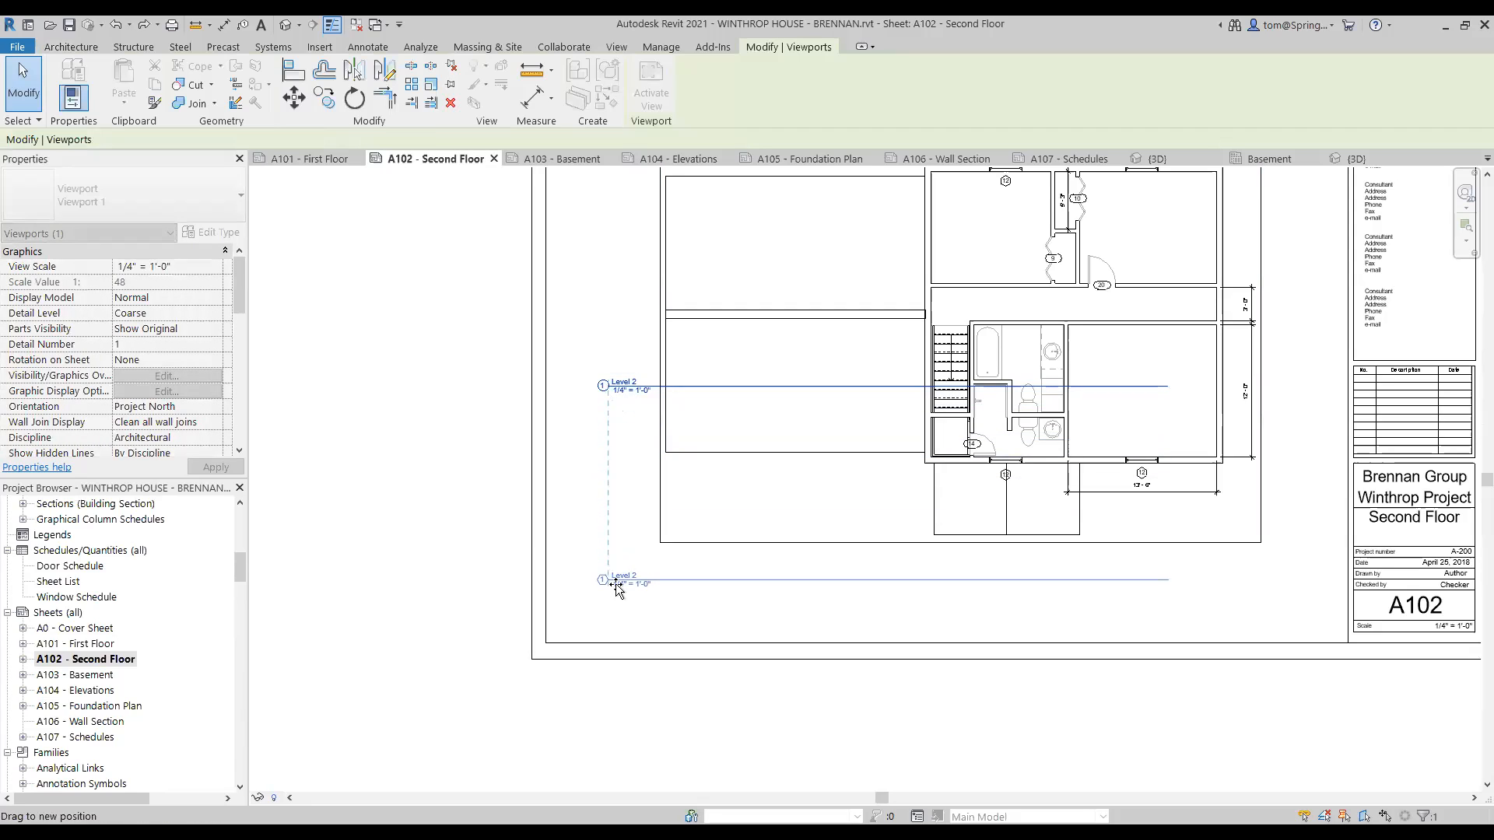
left_click_drag(619, 589, 669, 593)
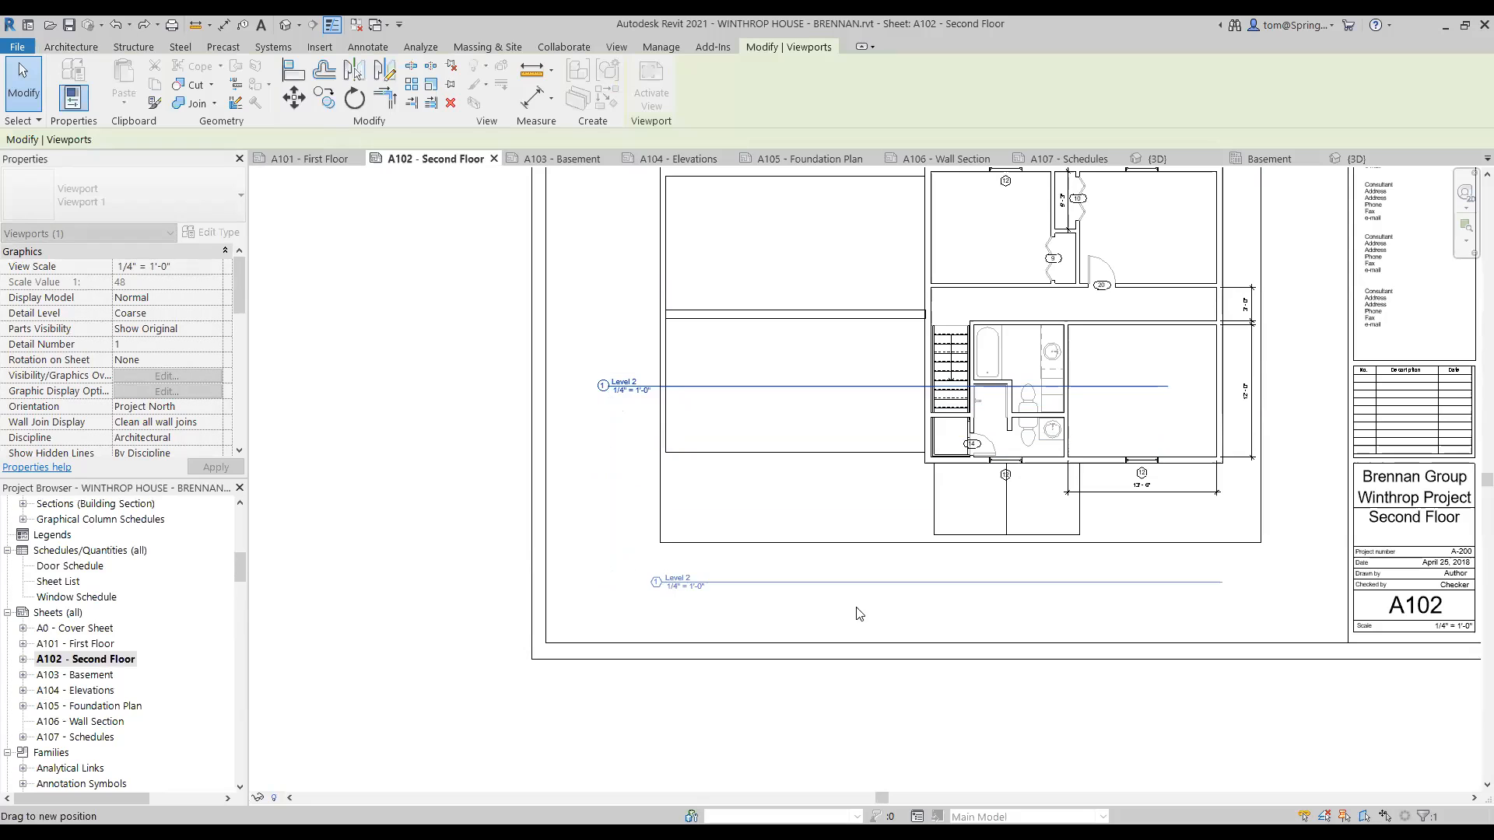
left_click_drag(859, 614, 861, 615)
key("Escape")
scroll(948, 632, "down", 2)
middle_click_drag(935, 631, 737, 652)
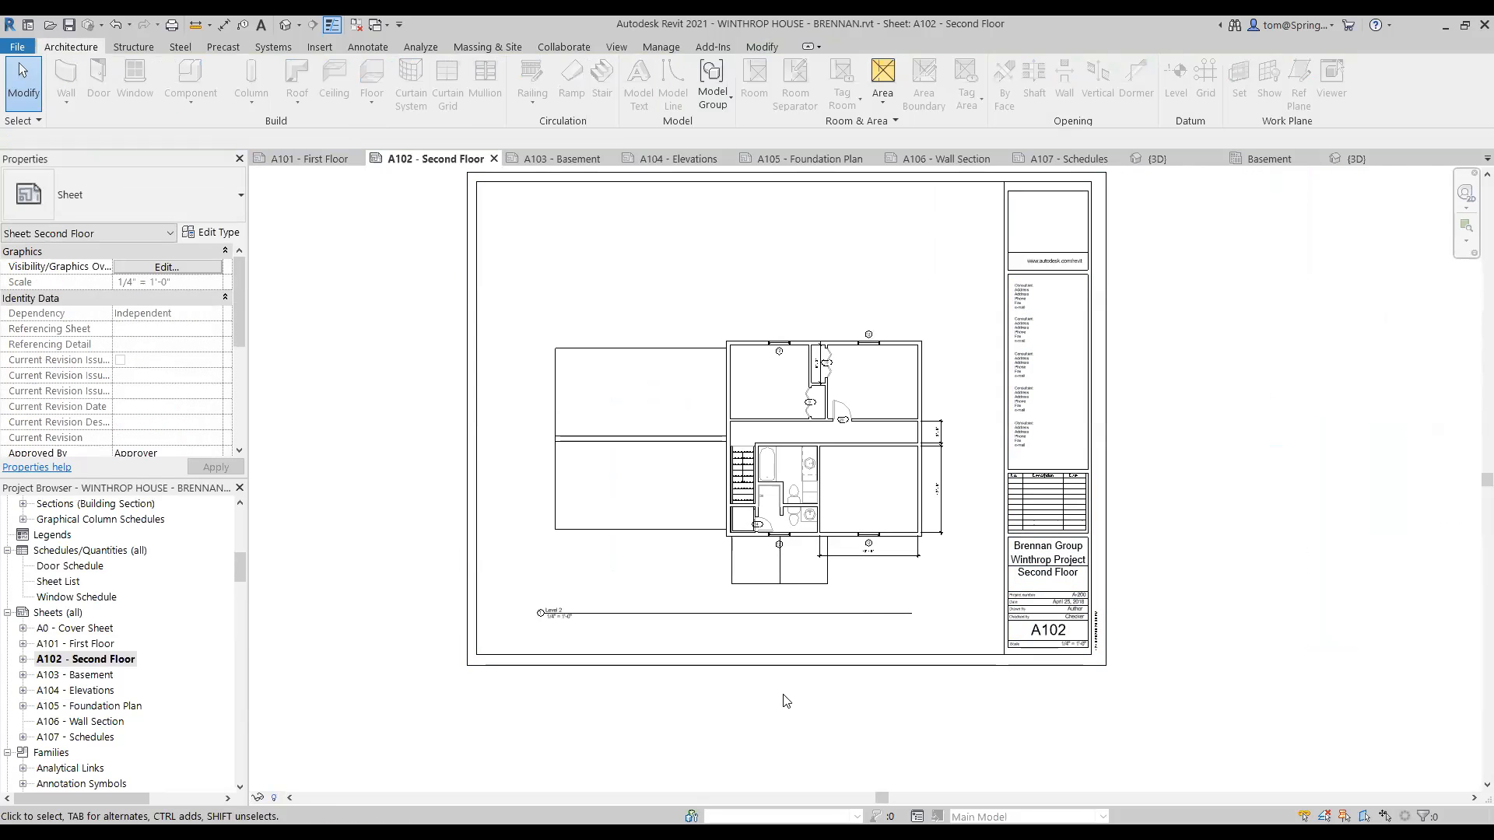
- Extend the Level 2 view title line to the right edge of the viewport
left_click(893, 595)
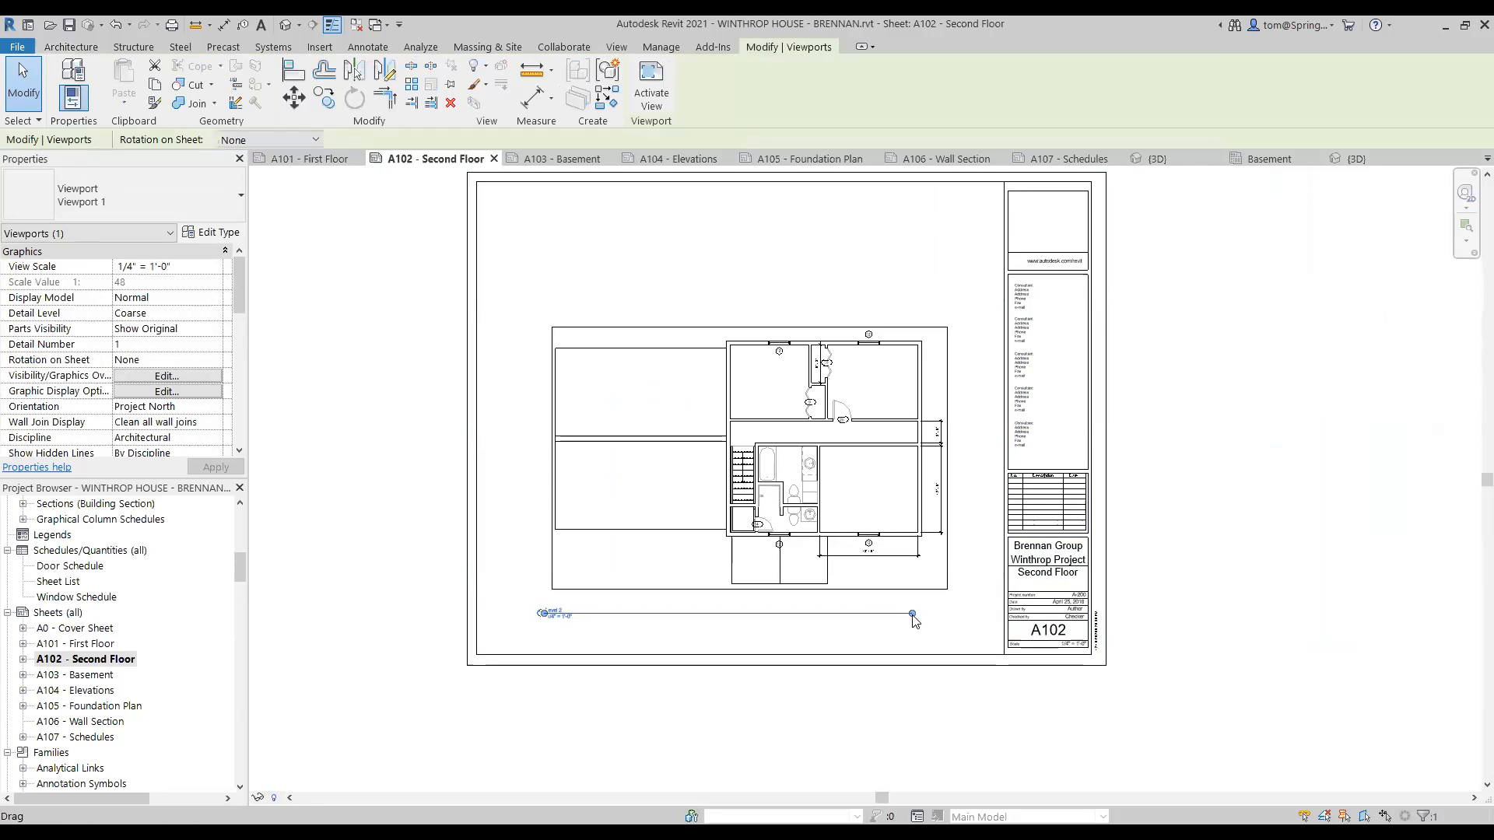
left_click_drag(912, 612, 951, 619)
key("Escape")
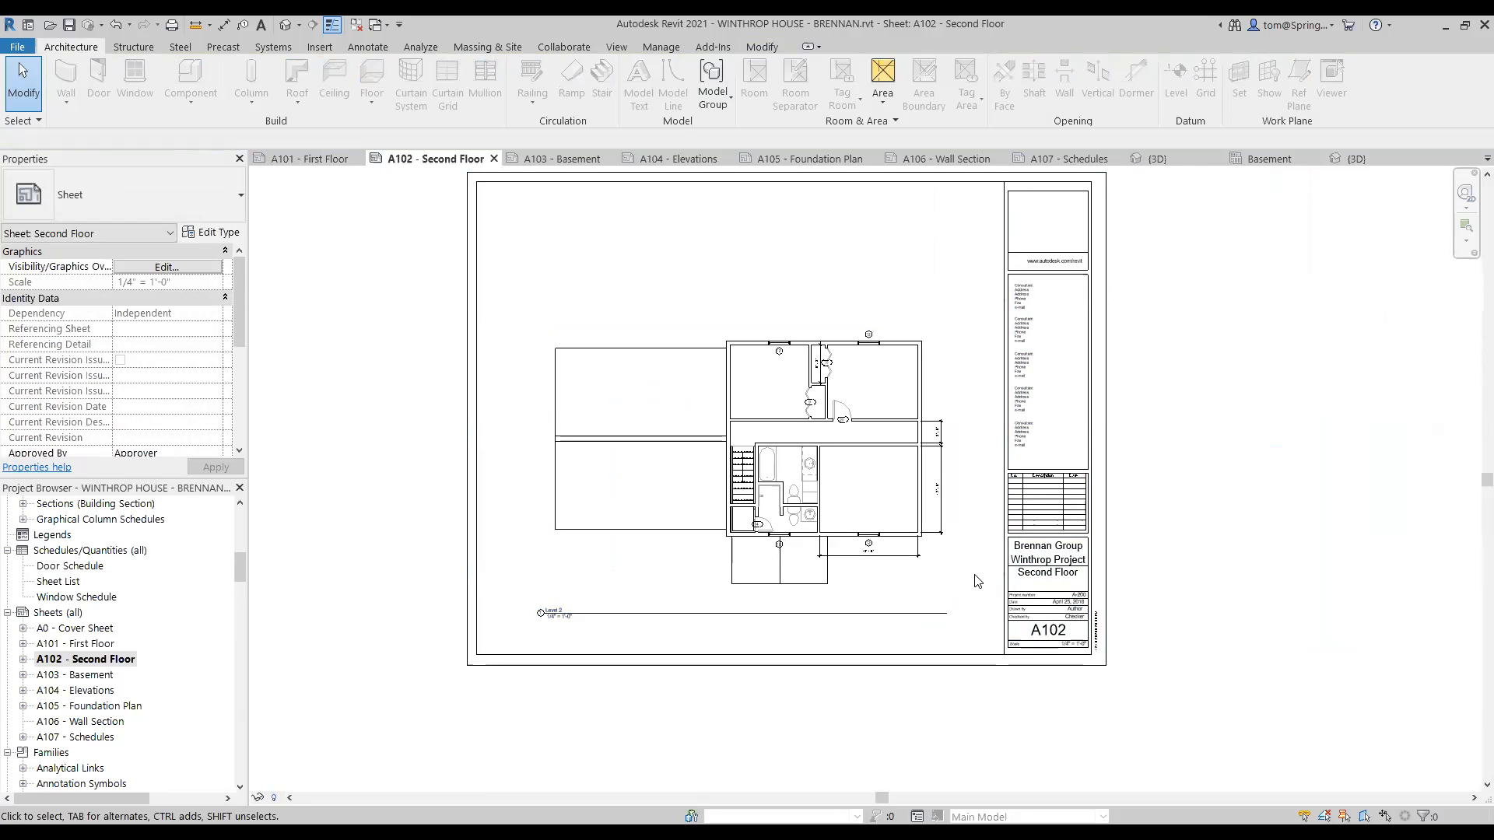
- Activate the Level 2 view on sheet A102 for editing around the front porch window tag
double_click(901, 497)
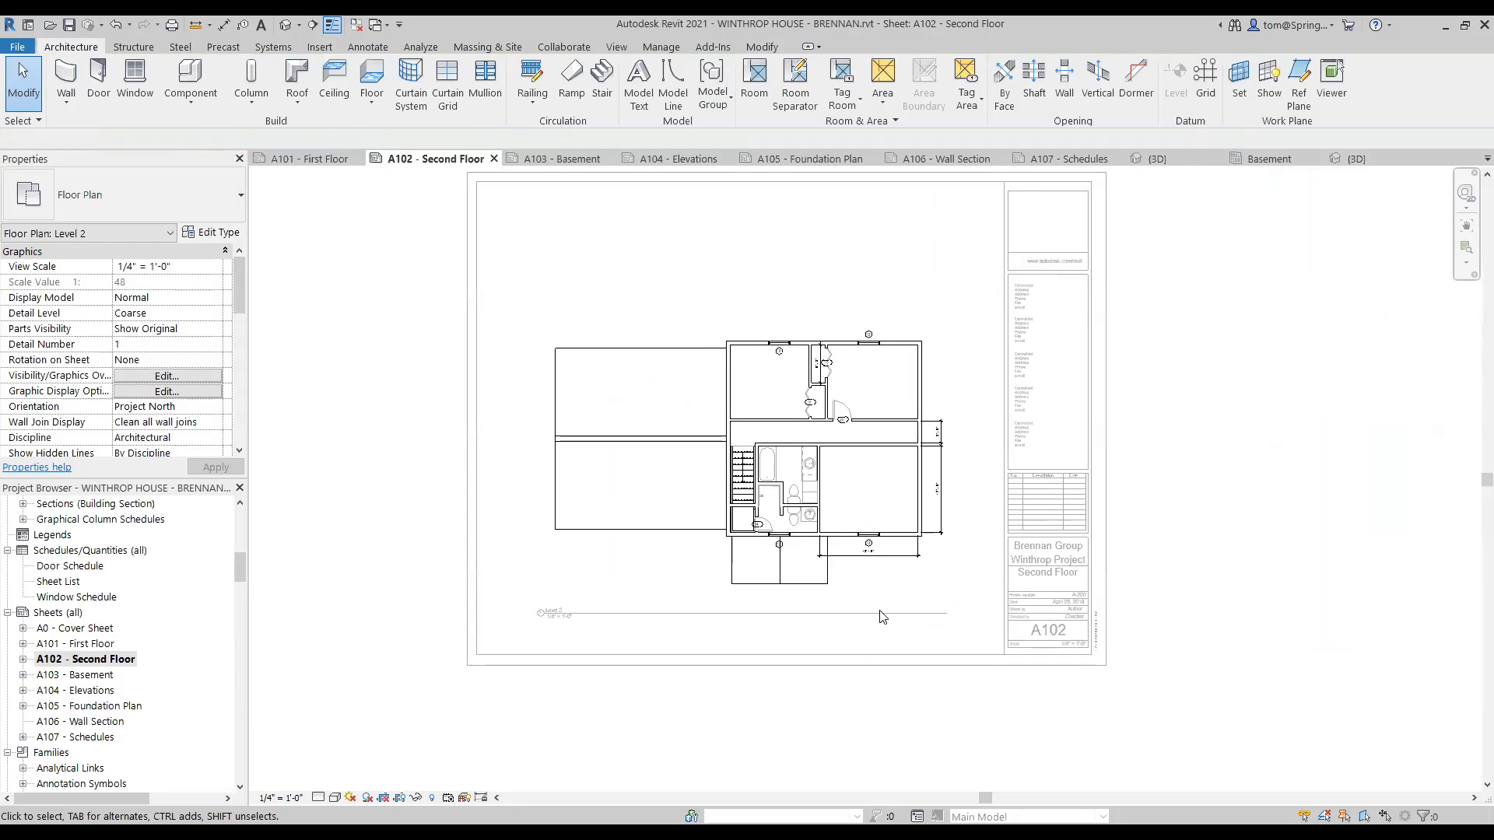
scroll(800, 545, "up", 6)
scroll(799, 603, "up", 2)
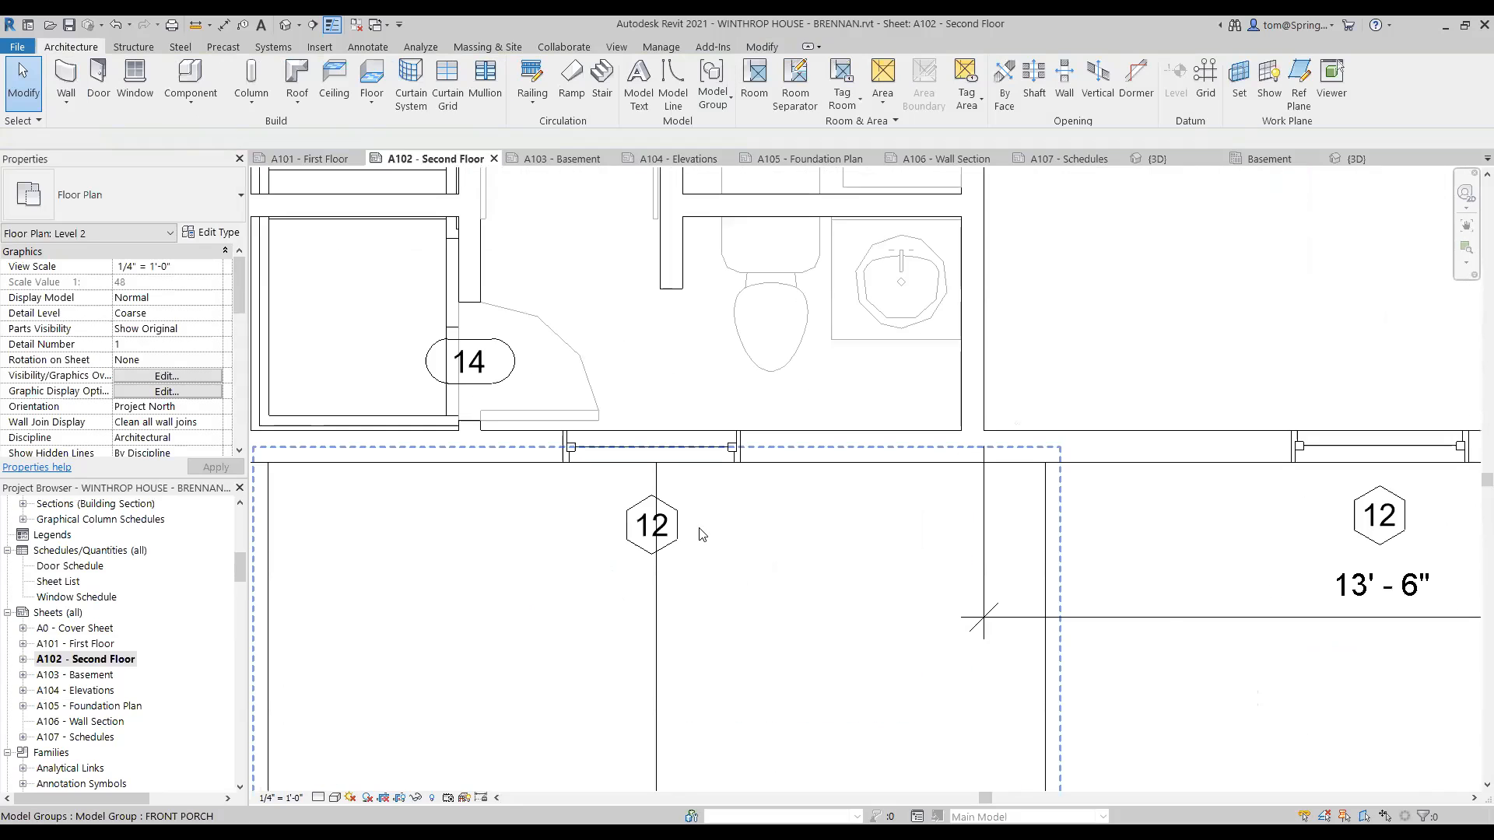
left_click(684, 528)
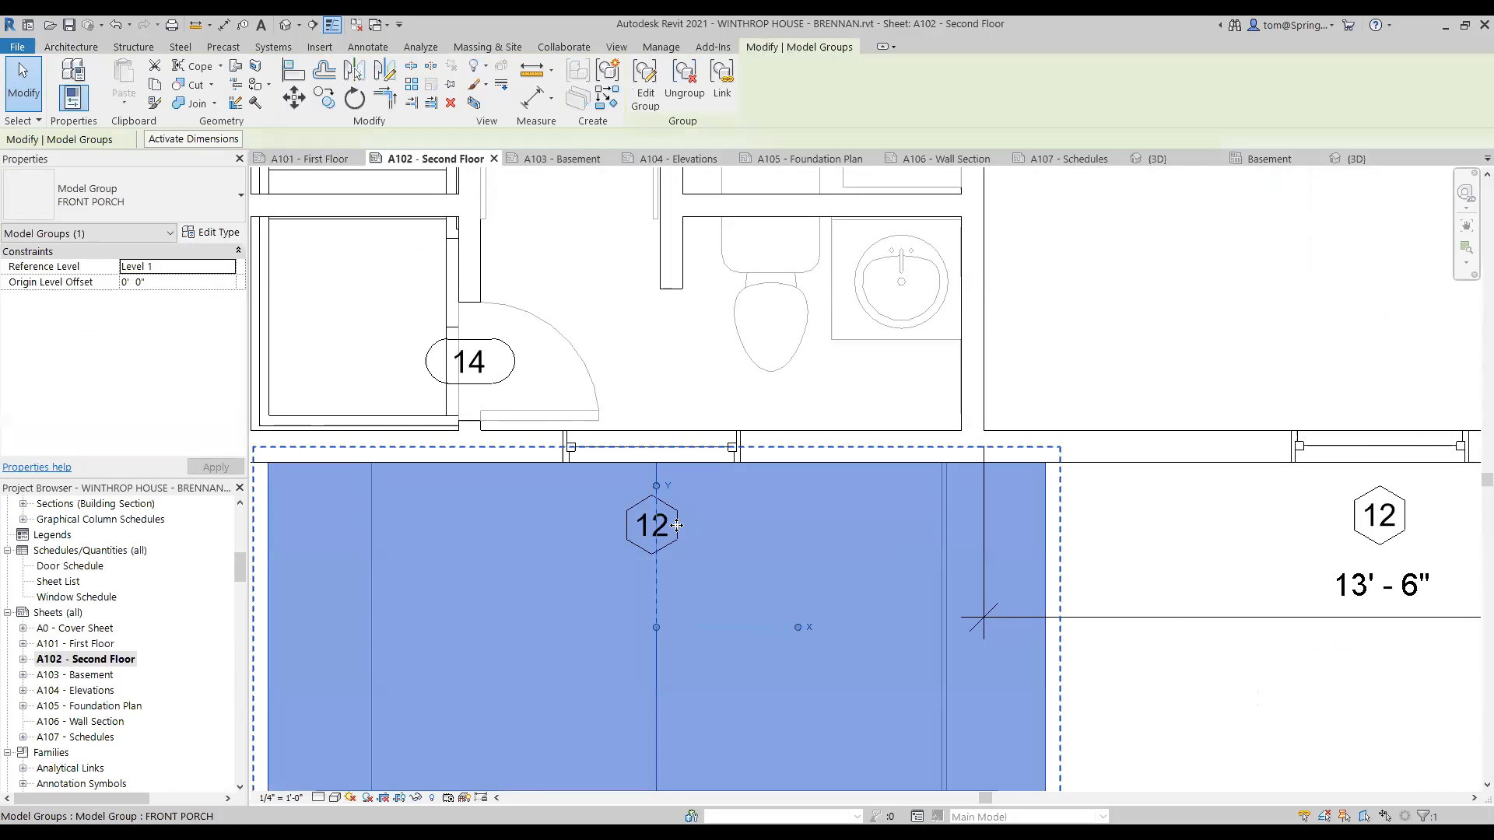
double_click(677, 526)
double_click(685, 523)
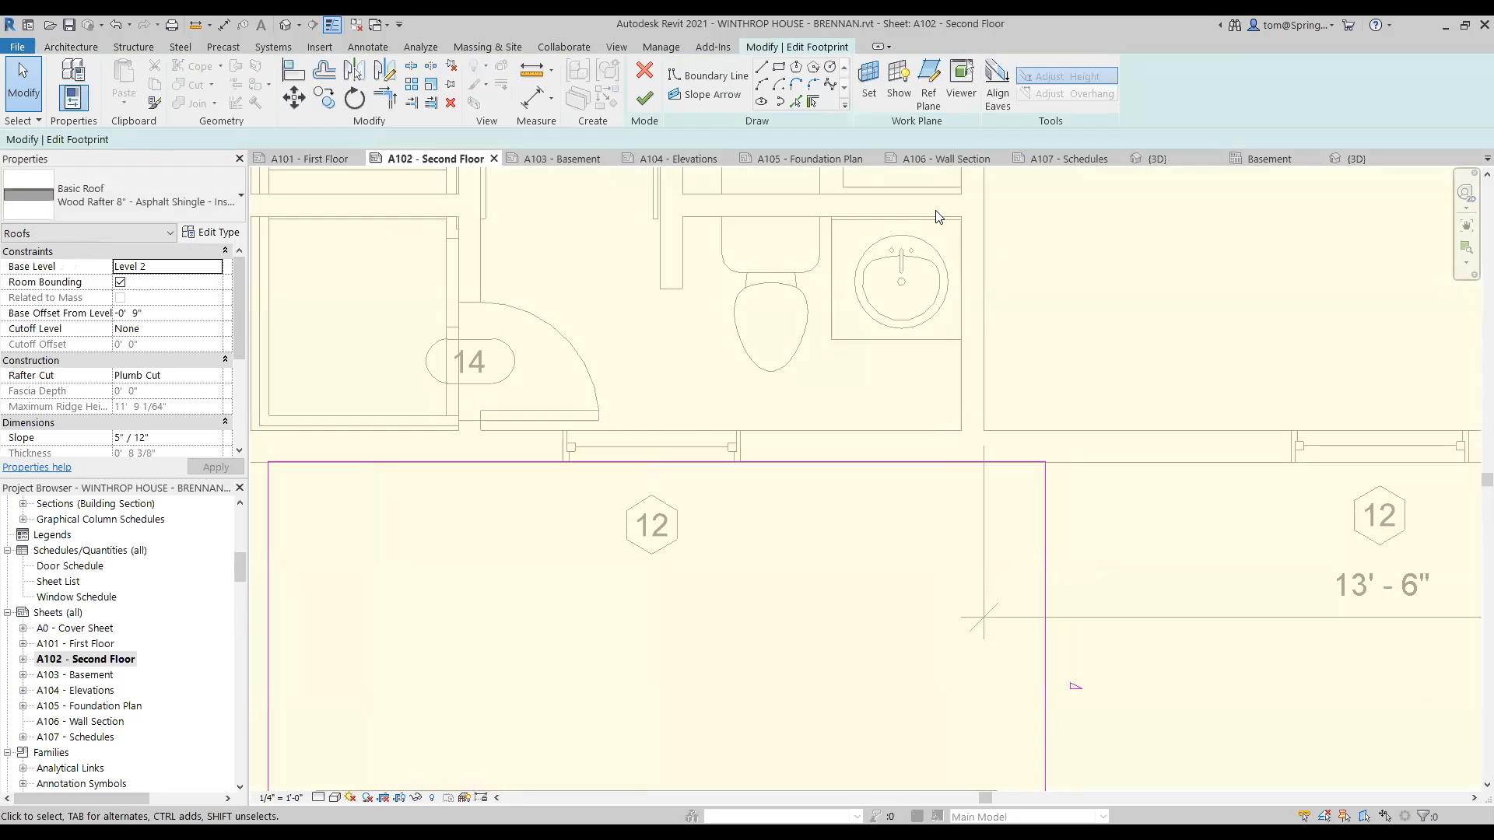
left_click(645, 71)
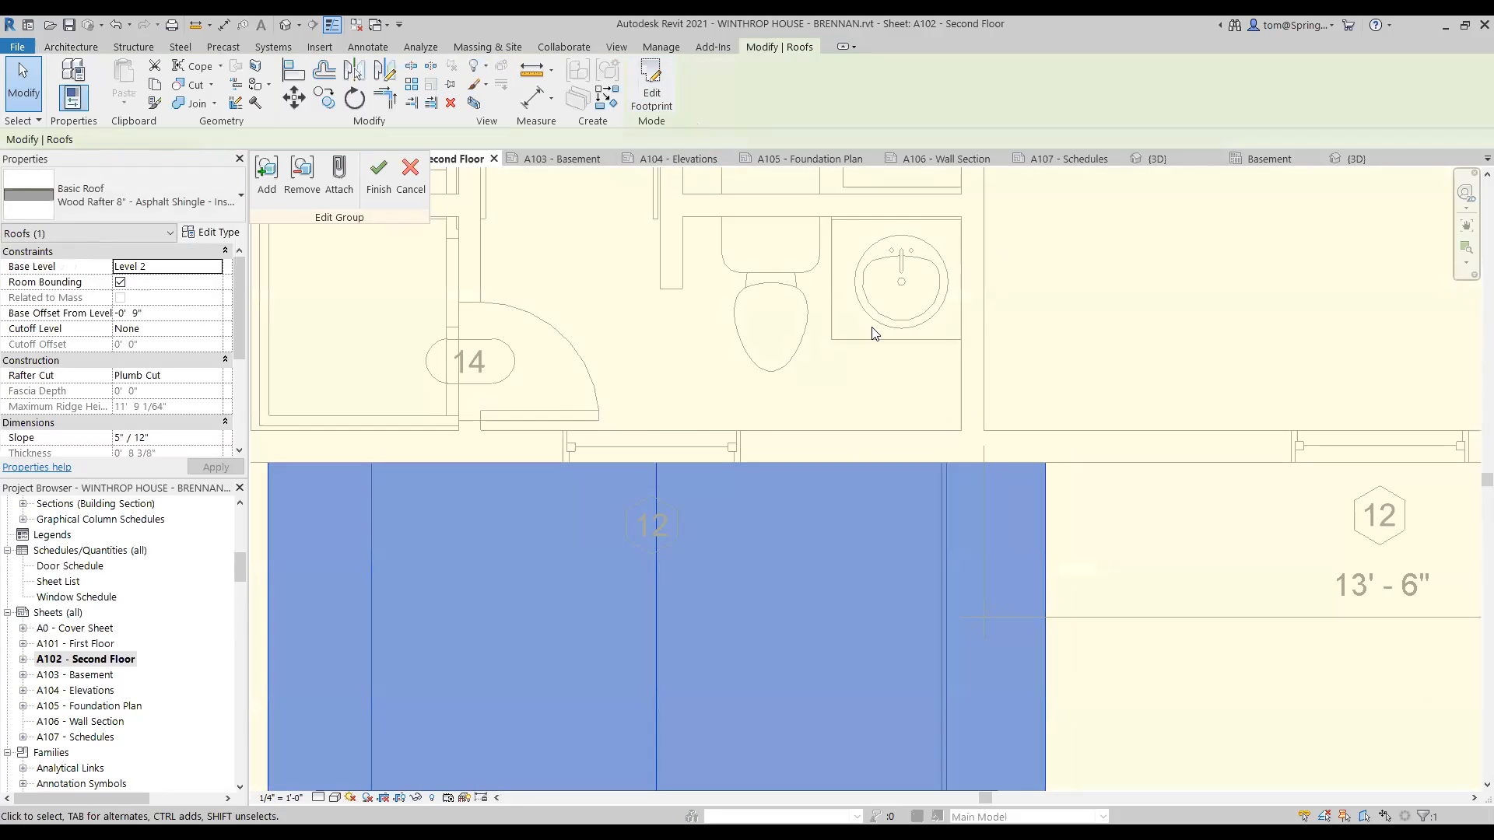
scroll(986, 519, "down", 10)
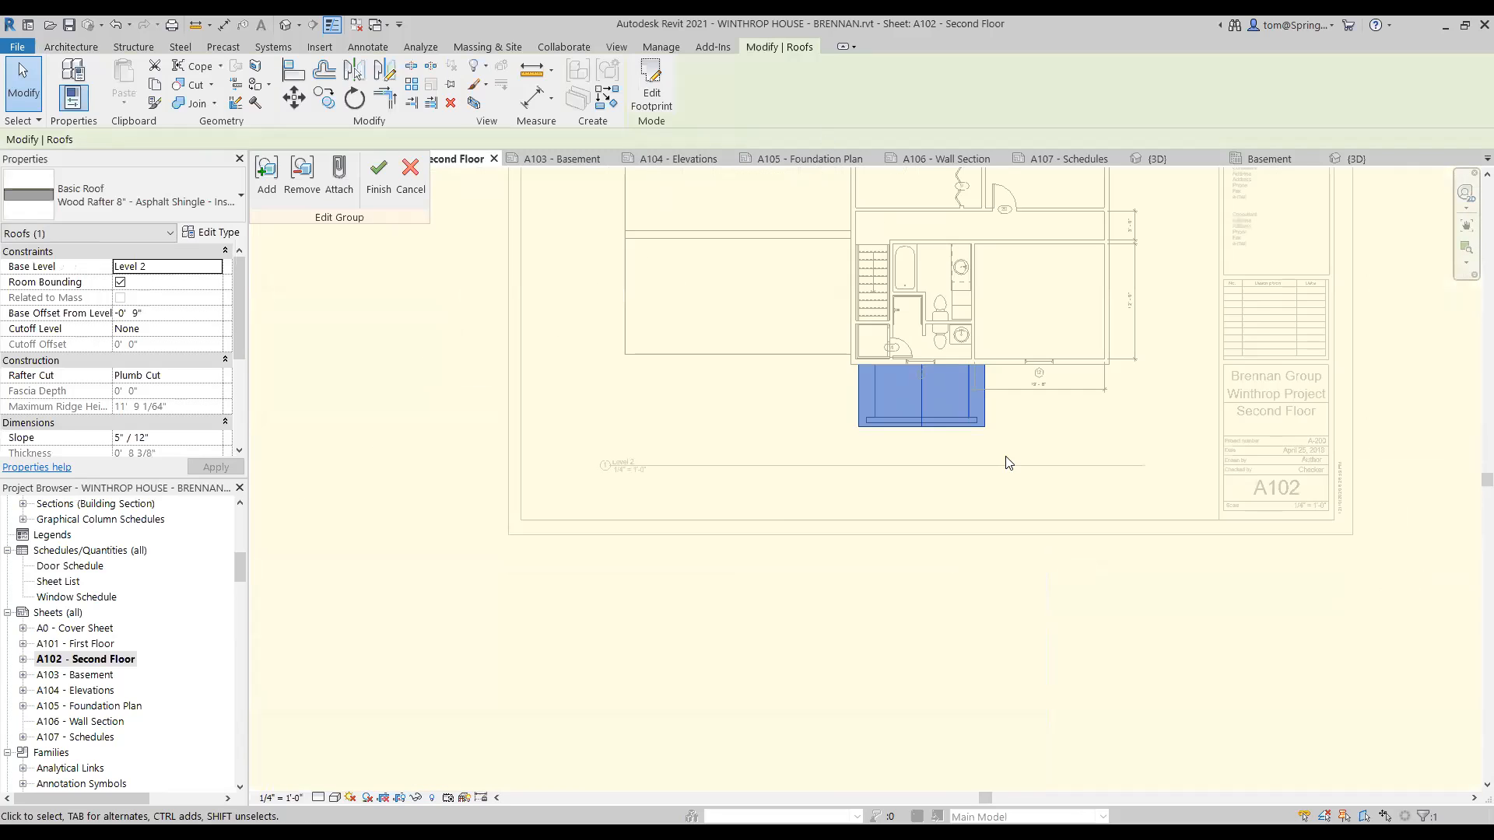
scroll(986, 519, "down", 5)
left_click(732, 391)
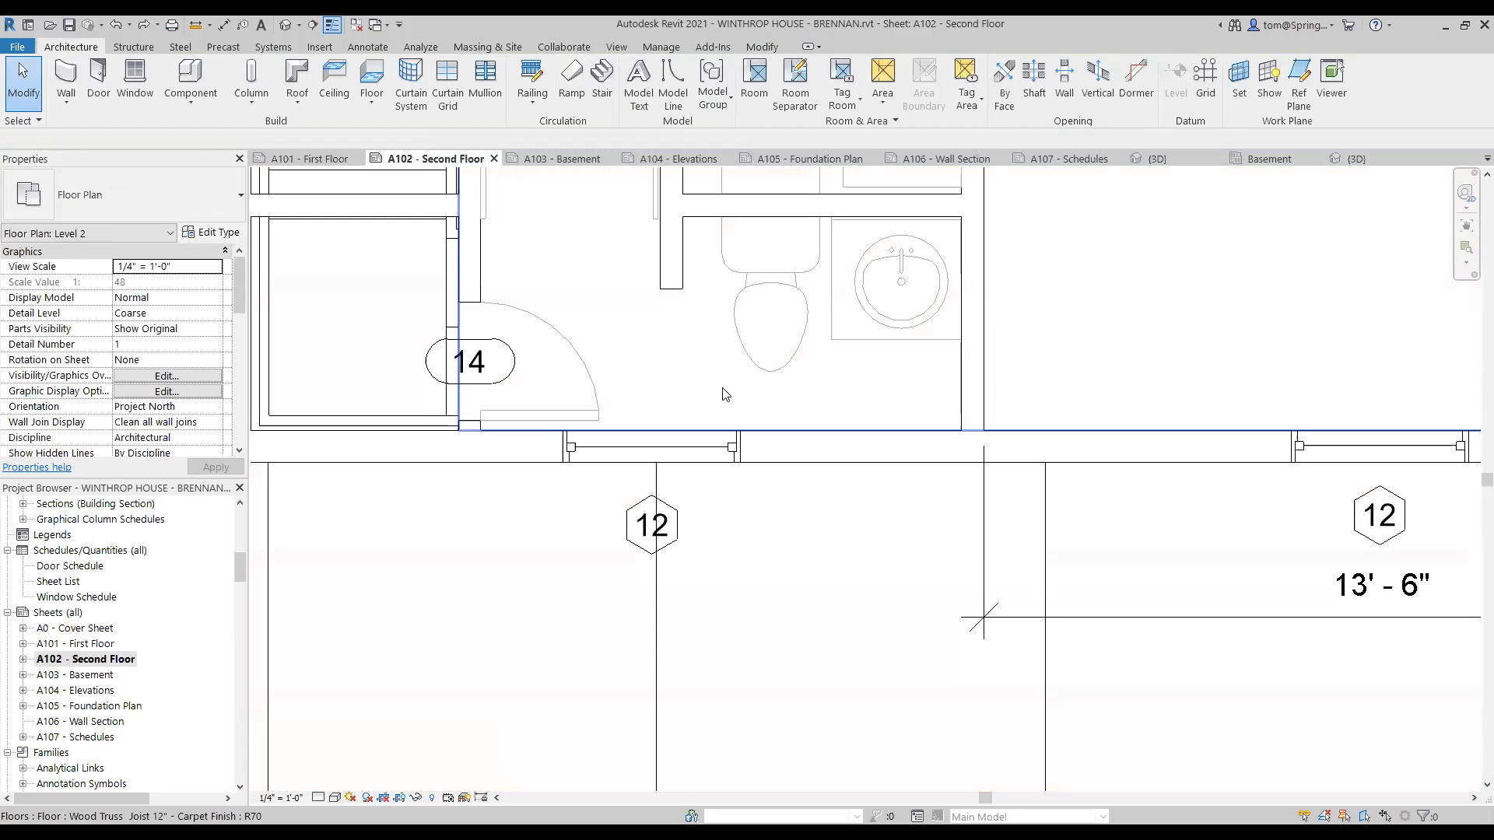
scroll(852, 575, "down", 2)
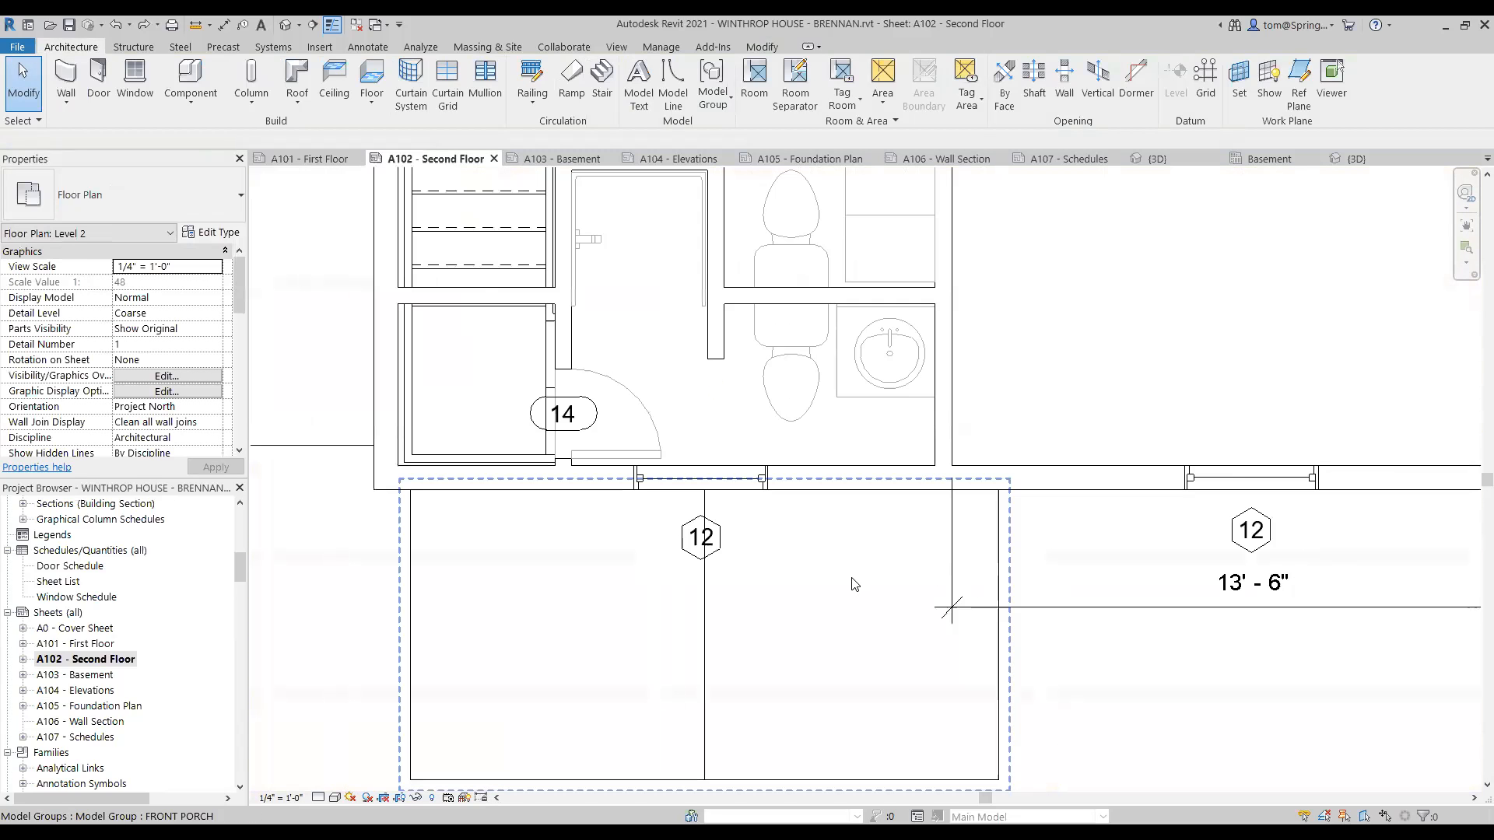
- Nudge the front porch window tag 12 to the right, clear of the roof ridge line, and deactivate the Level 2 view
left_click(708, 538)
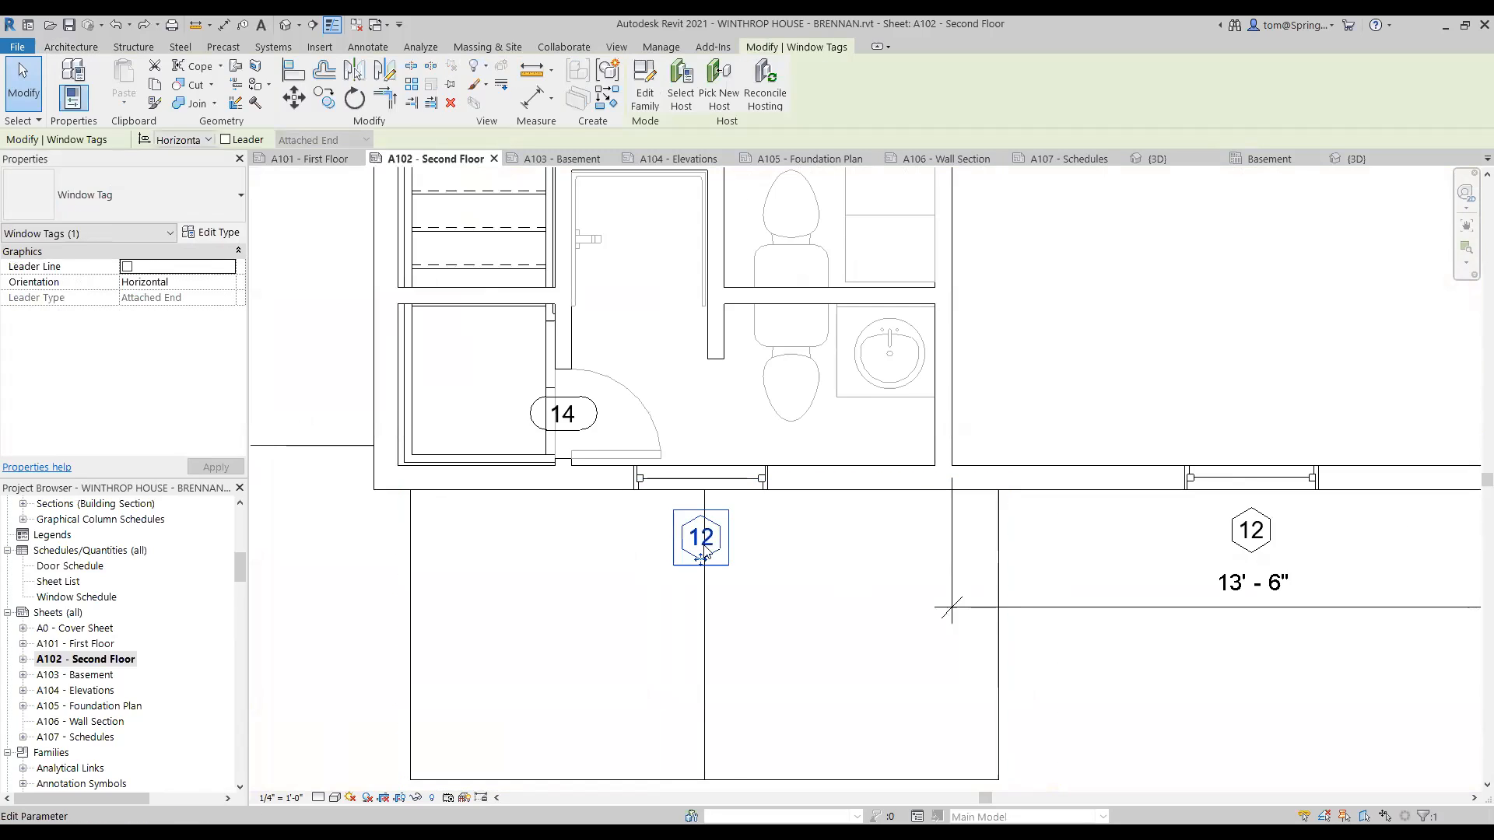
left_click(719, 541)
key("Escape")
key("Right")
key("Right")
key("Right")
key("Right")
key("Right")
key("Right")
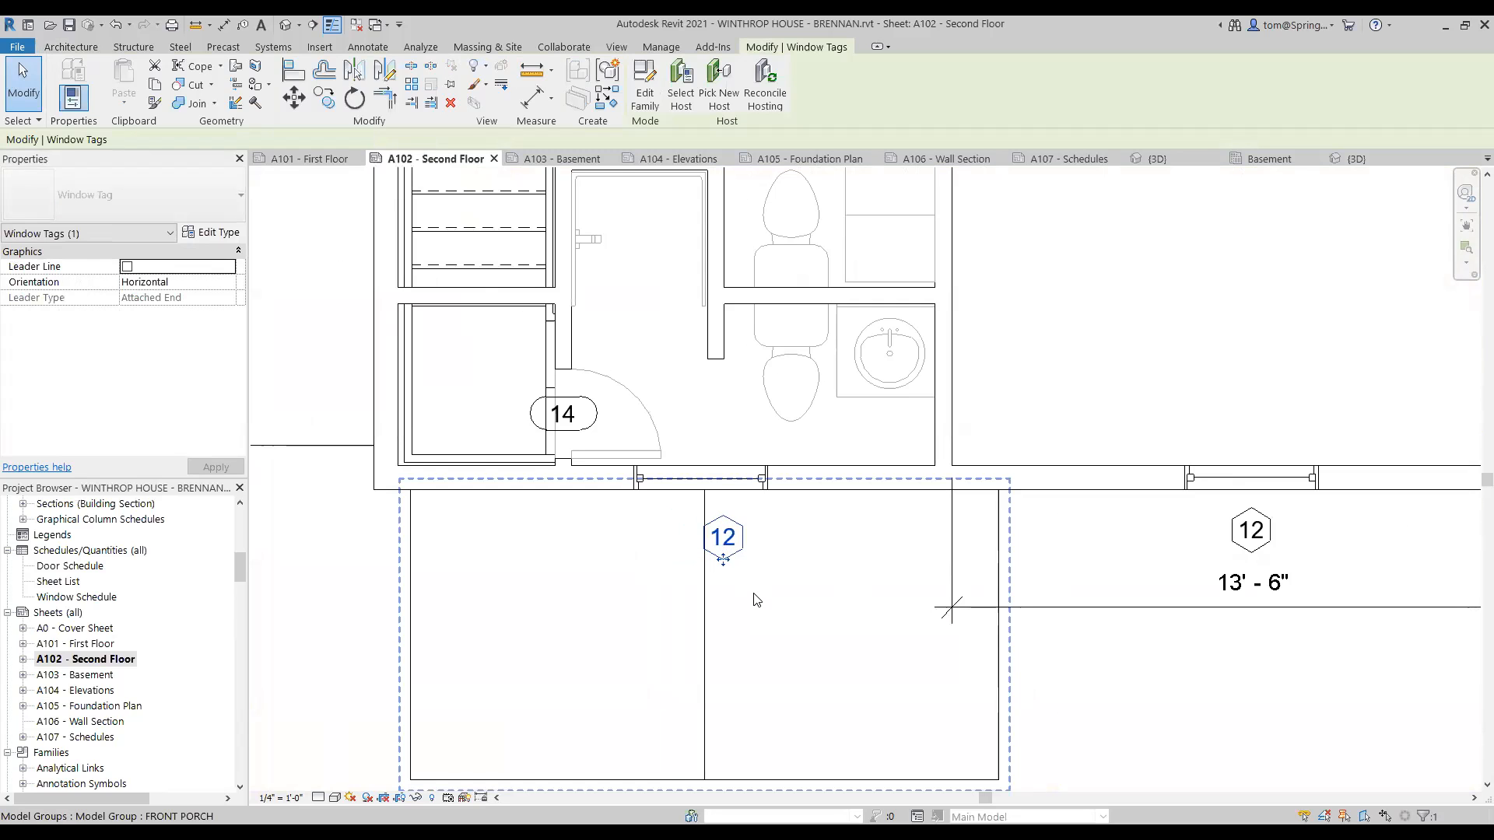
key("Escape")
scroll(763, 623, "down", 2)
scroll(764, 642, "down", 5)
middle_click_drag(996, 680, 928, 691)
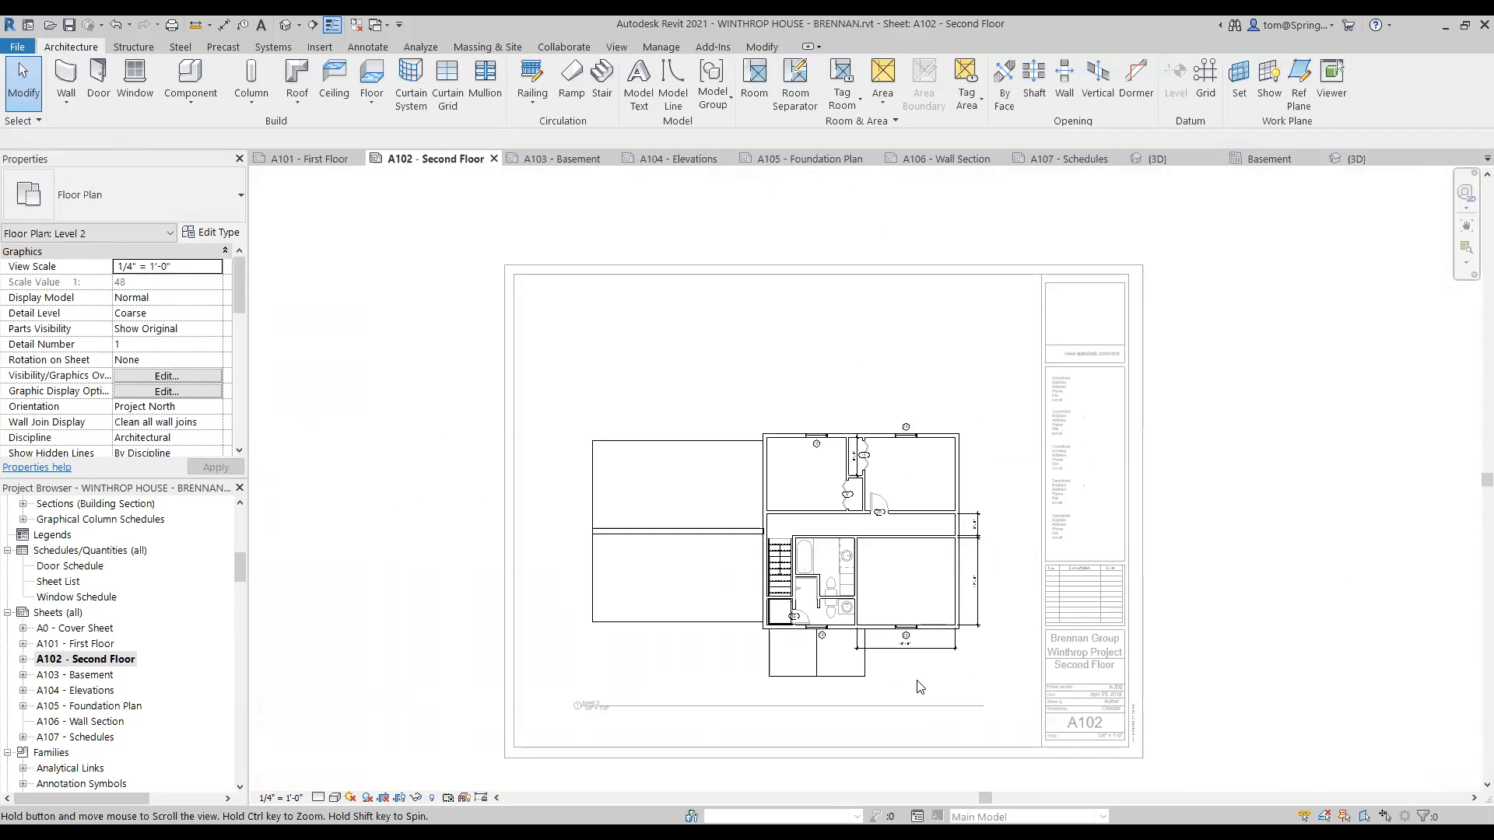
scroll(630, 698, "down", 2)
middle_click_drag(630, 698, 621, 693)
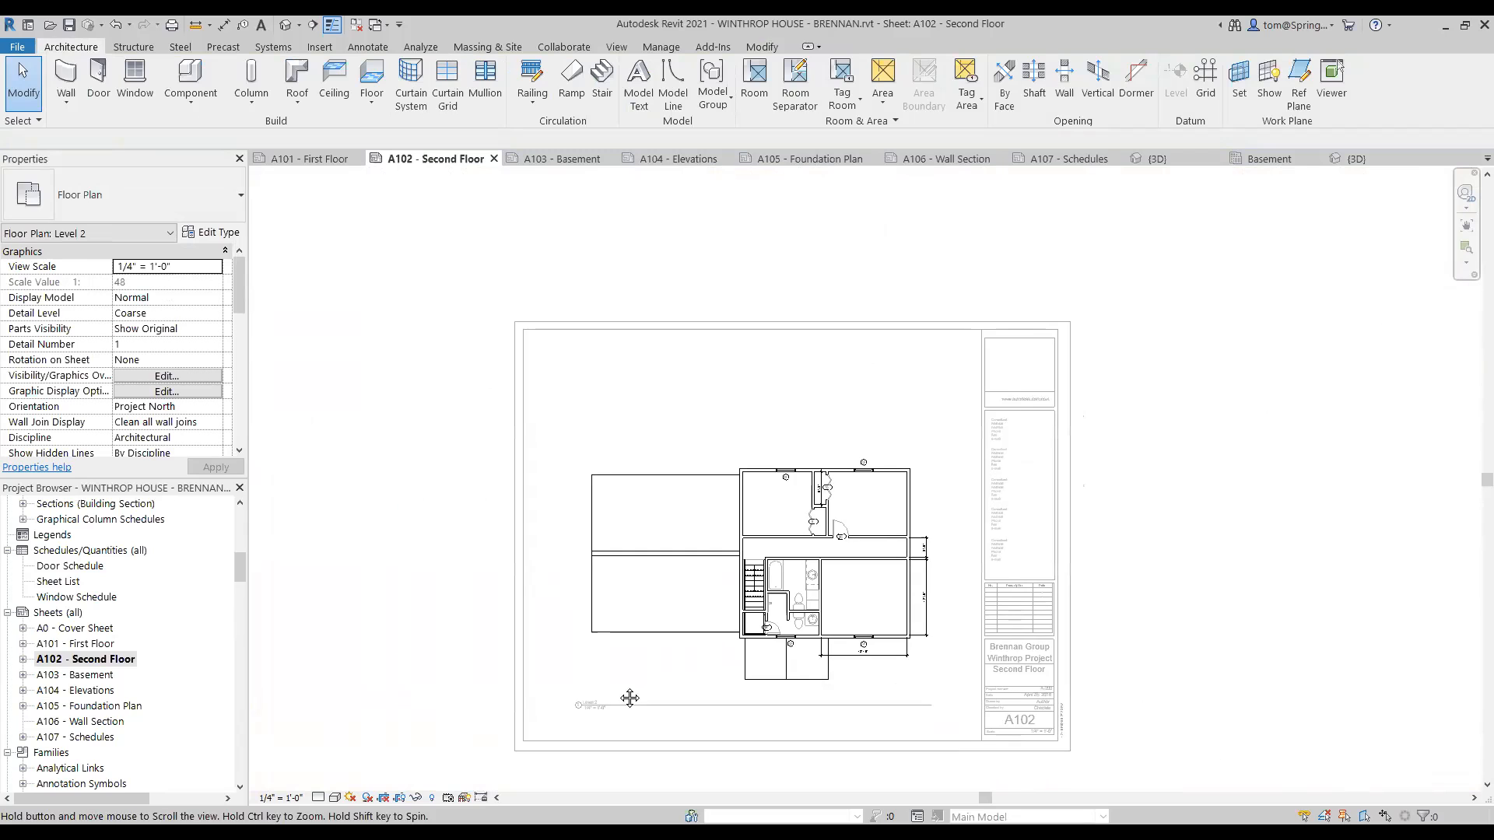
left_click(1131, 520)
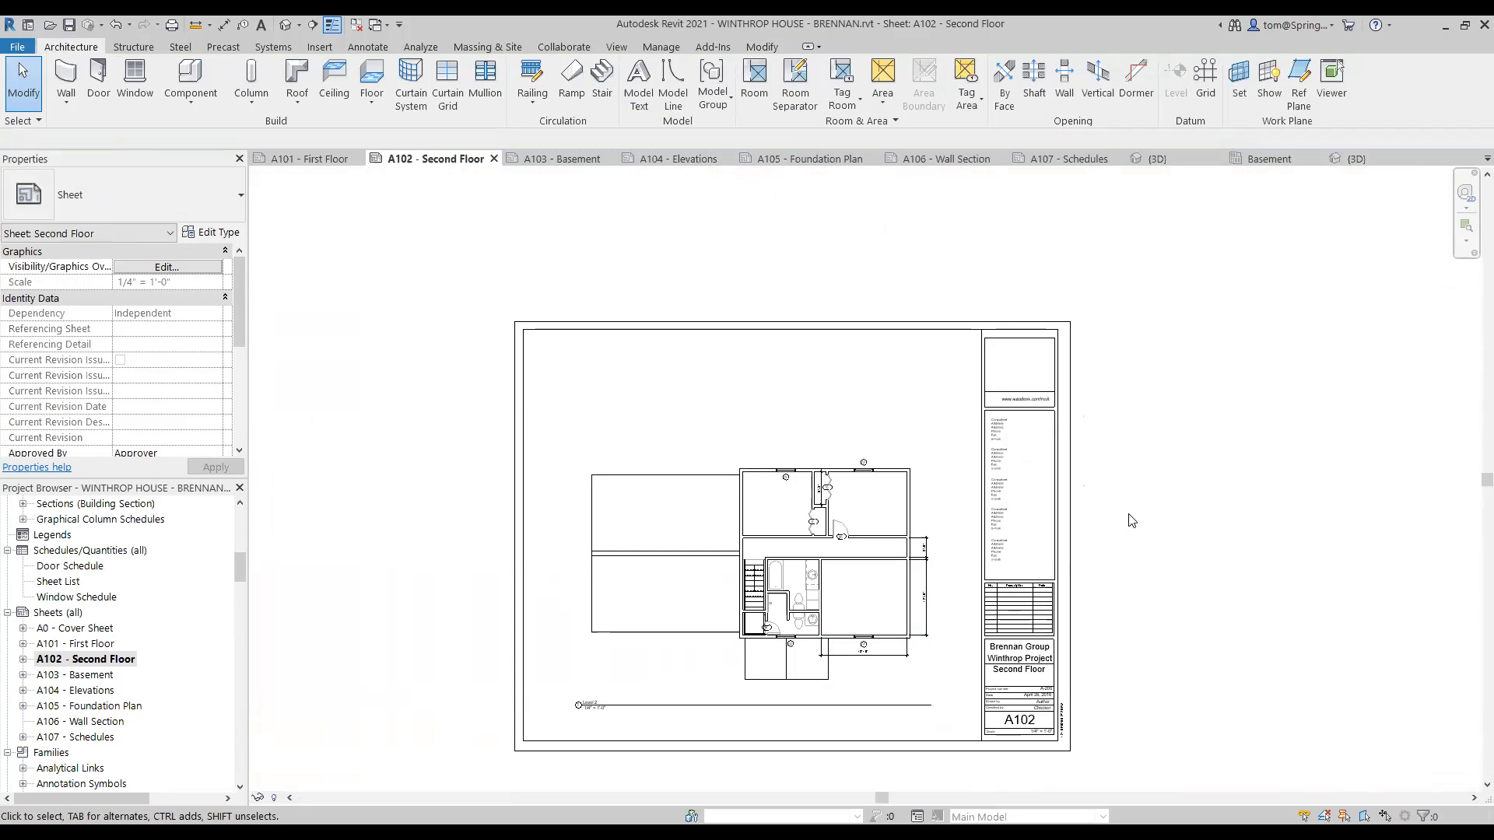
- Move the Level 2 viewport upward on sheet A102 so the plan and its title sit higher within the border
middle_click_drag(1127, 600, 1131, 544)
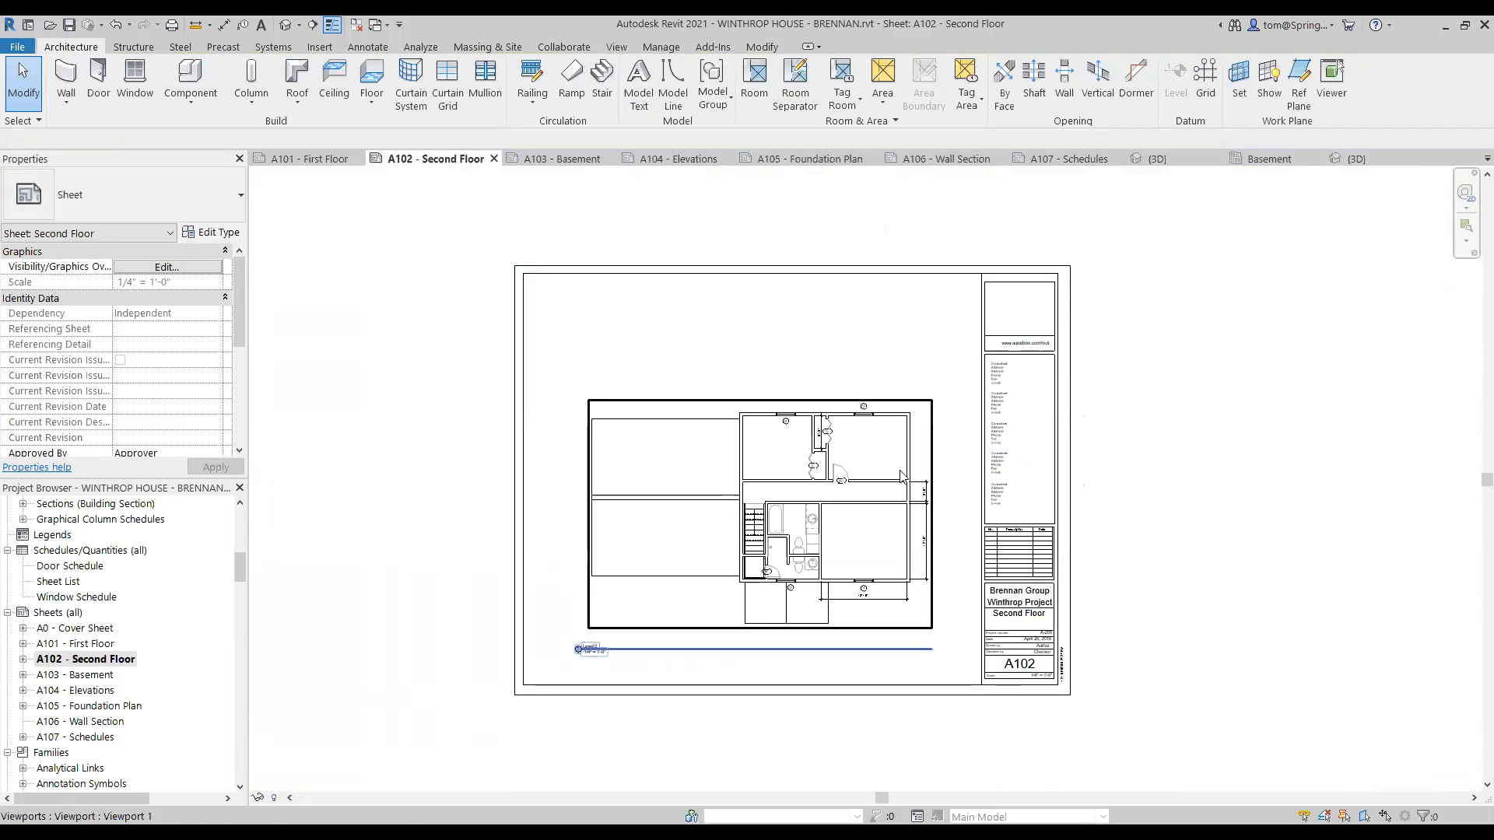
left_click(884, 447)
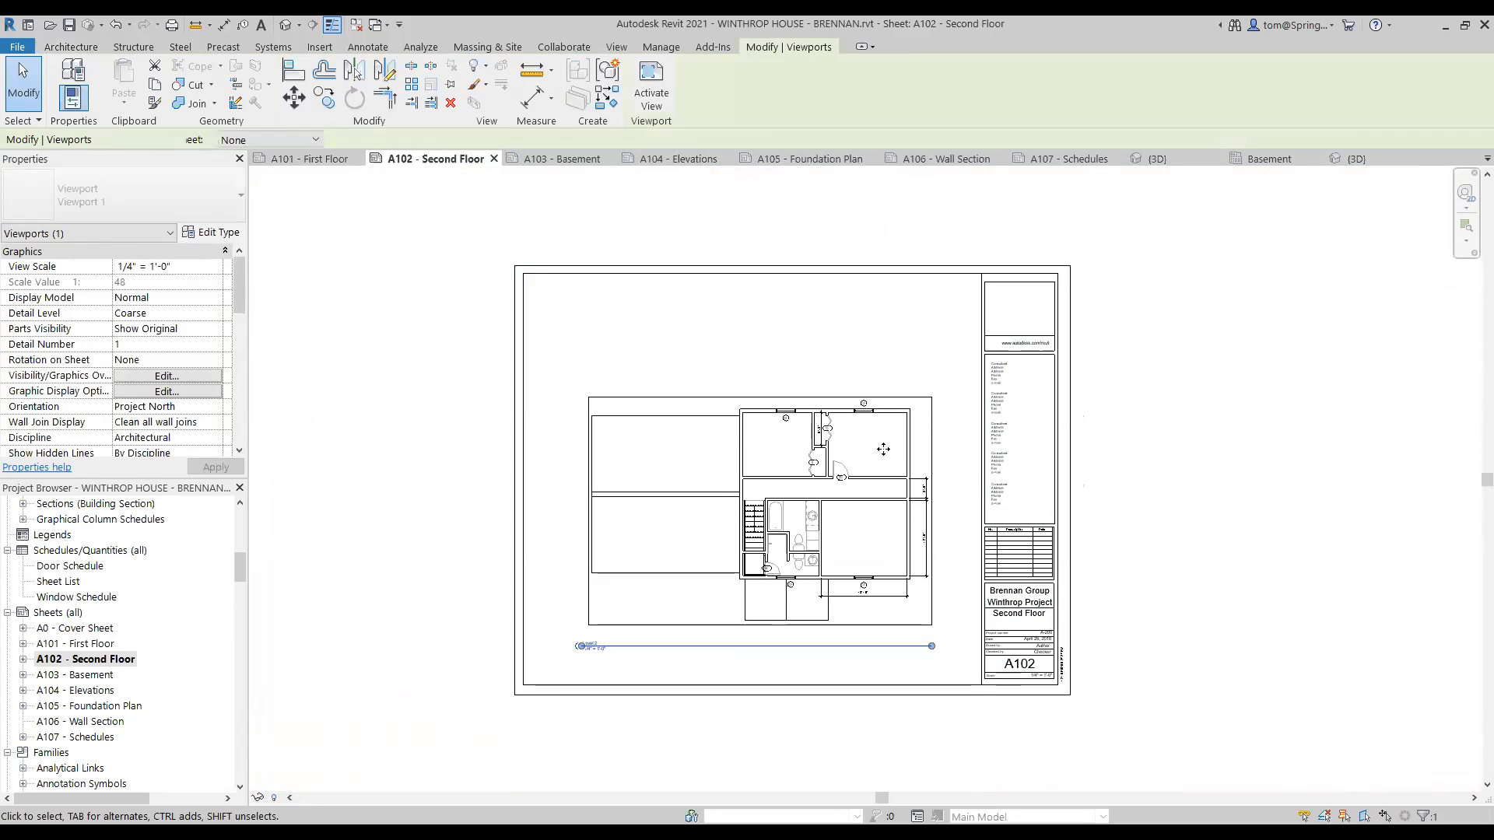
key("Up")
key("Up")
key("Up")
key("Up")
key("Up")
key("Up")
left_click(499, 462)
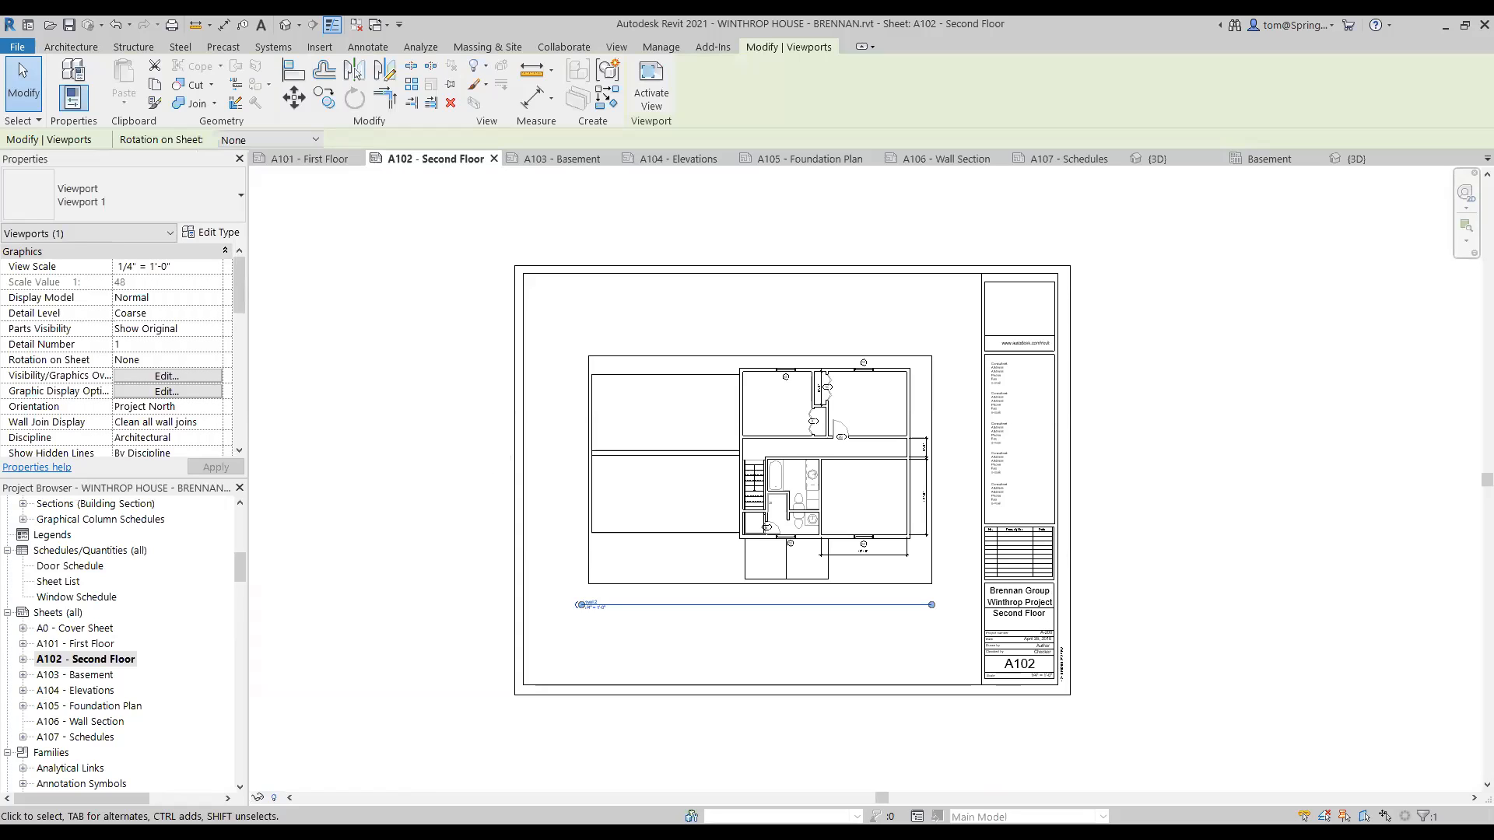
left_click(1102, 274)
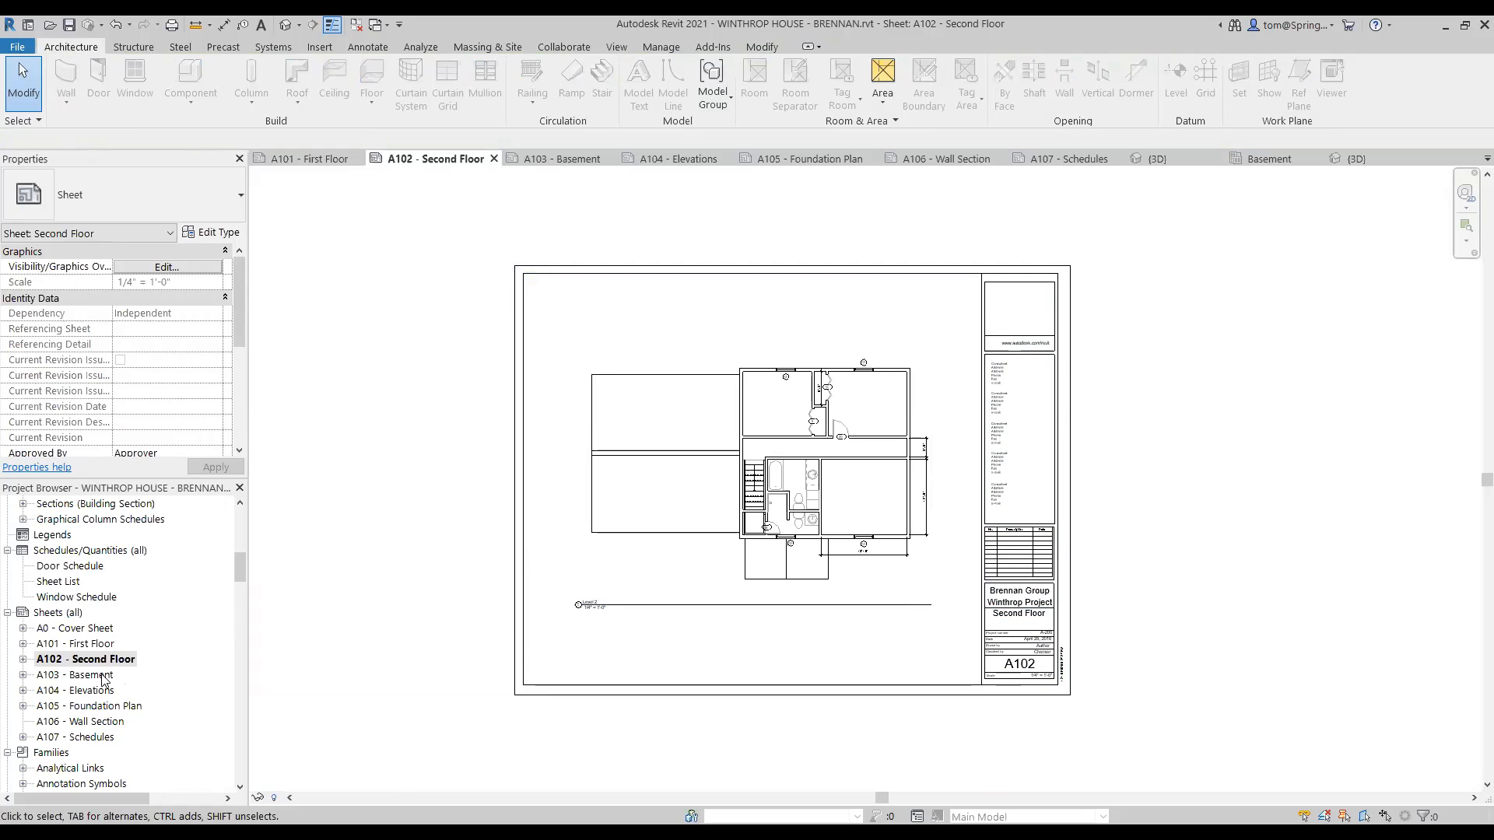
- Open sheet A103 - Basement and move the basement plan up and left so it sits inside the title block border
double_click(104, 676)
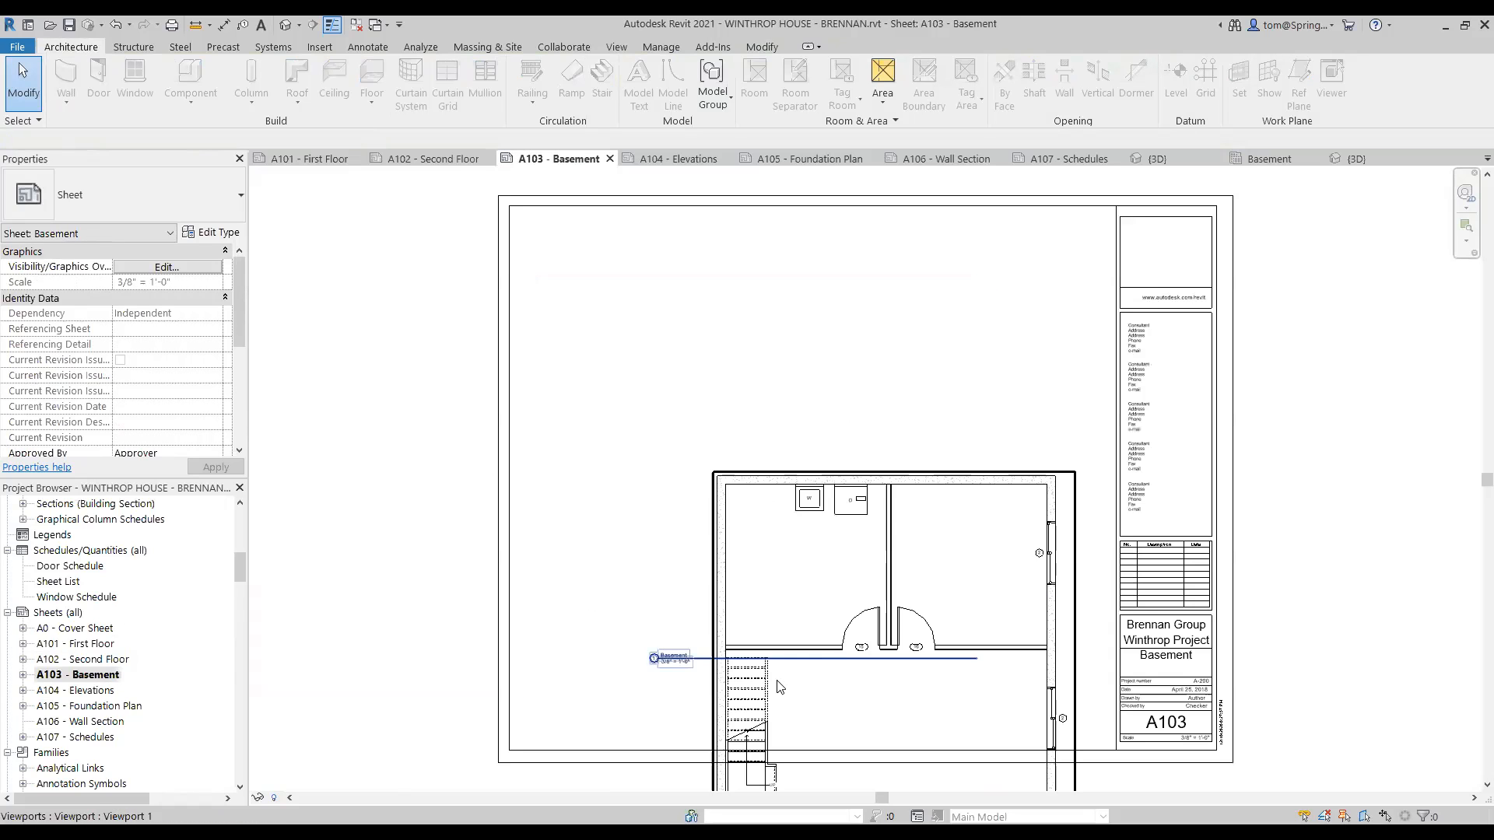
middle_click_drag(792, 625, 729, 600)
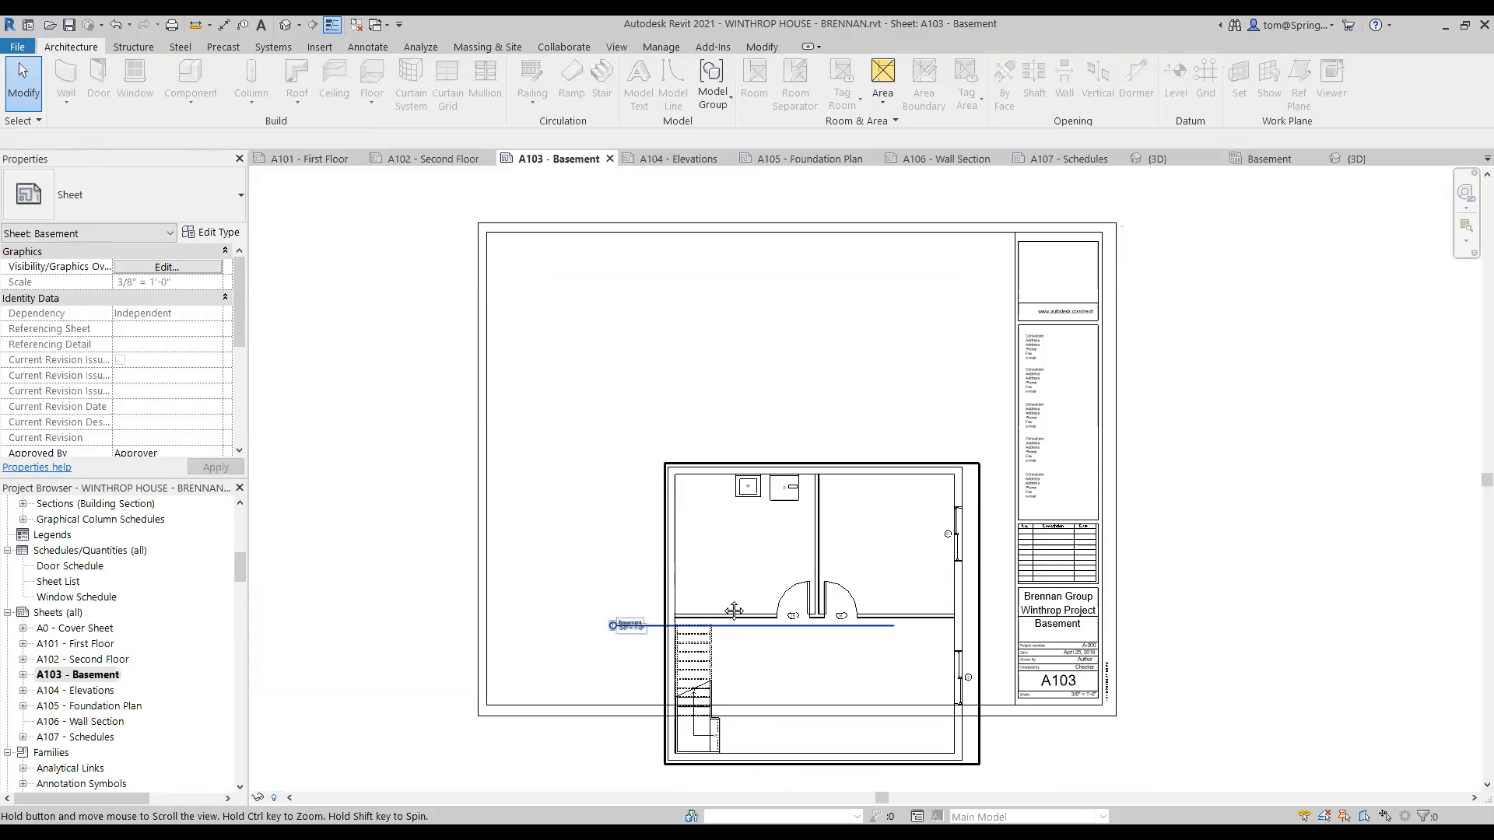
left_click_drag(702, 463, 635, 317)
left_click(403, 424)
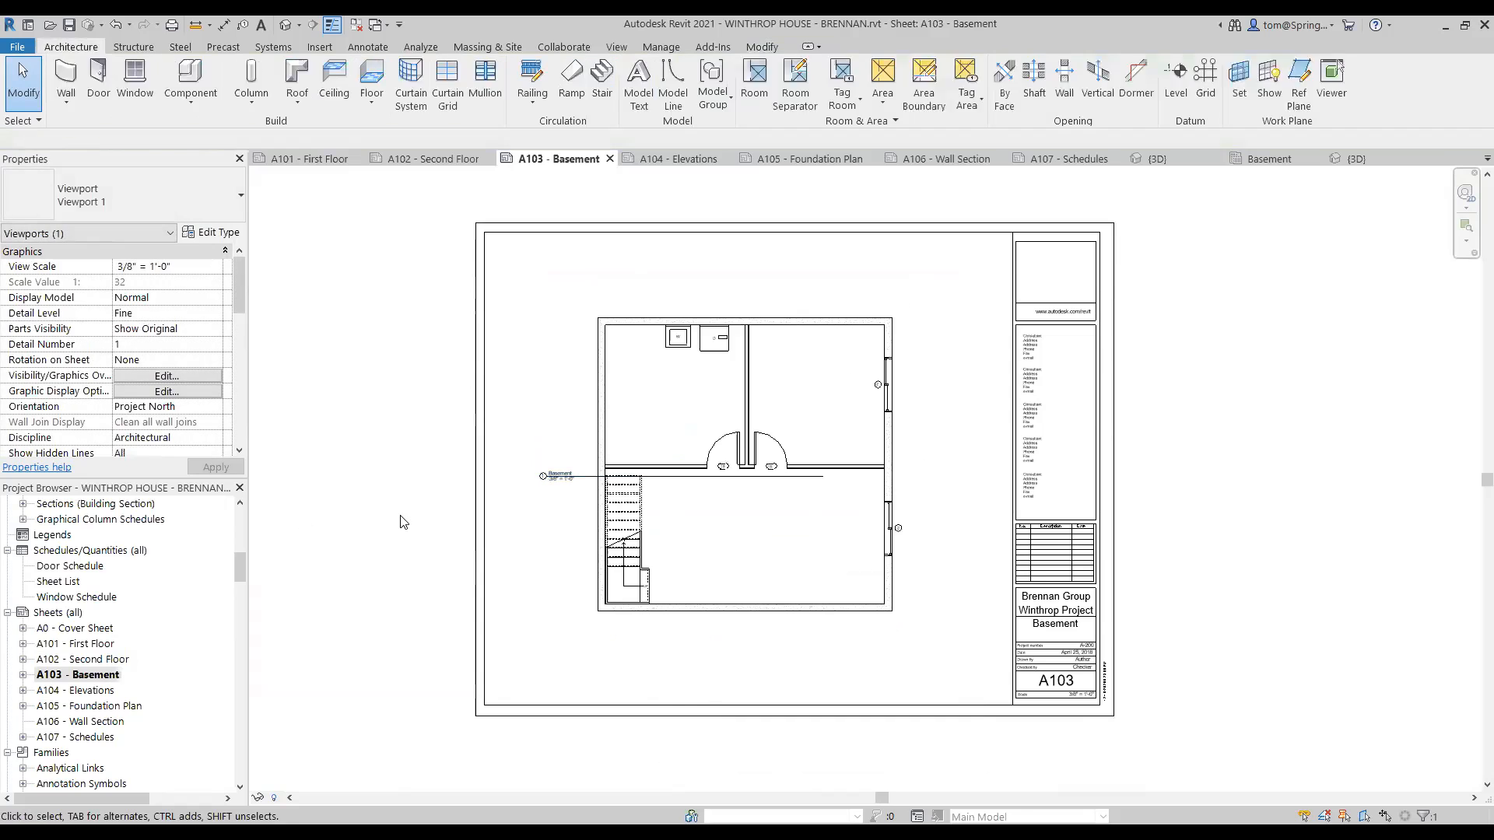
- Move the Basement view title below the plan, starting near the plan's left edge
left_click(578, 481)
left_click_drag(577, 504, 623, 642)
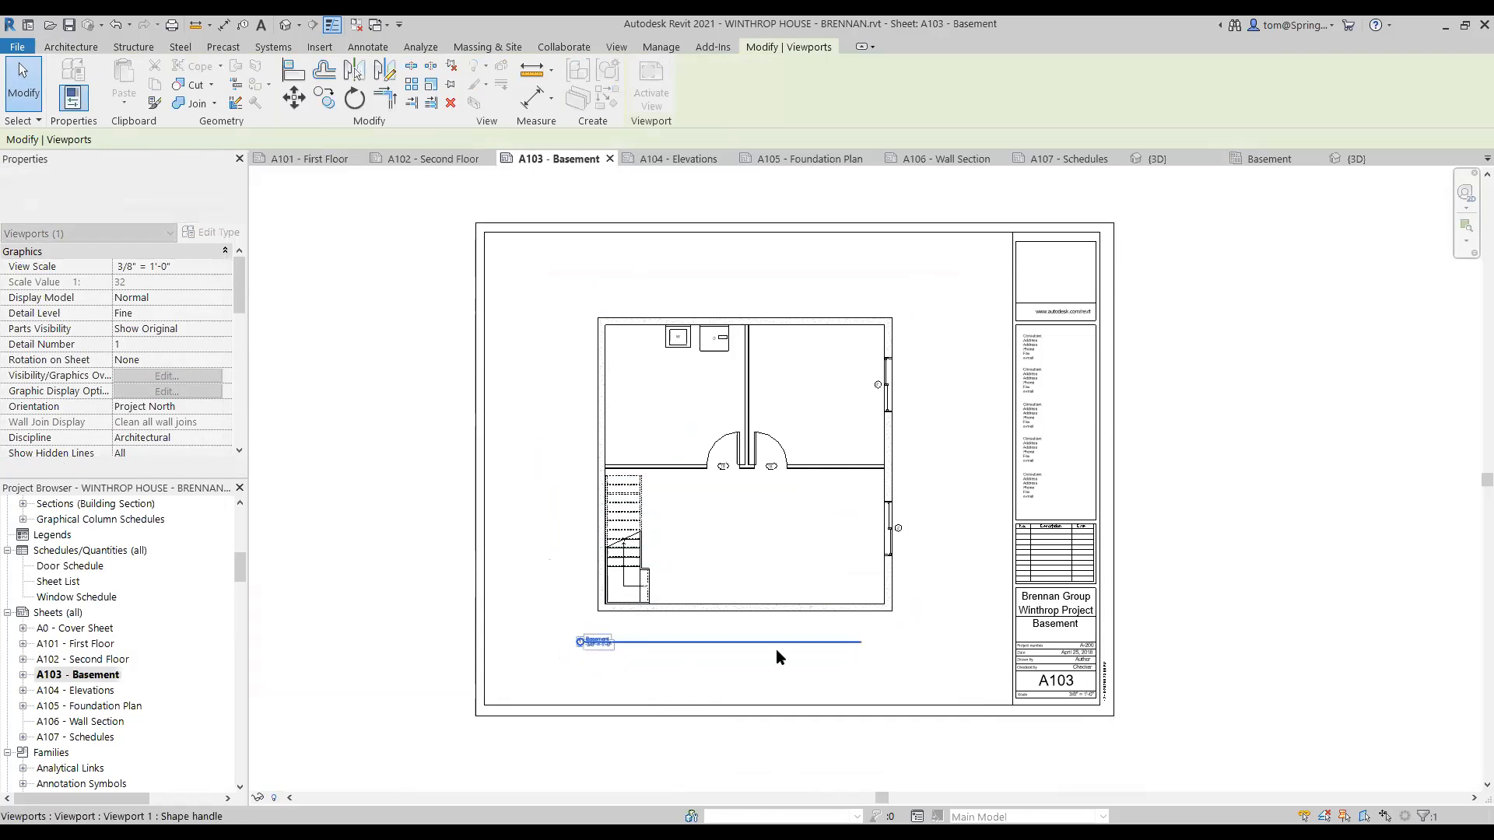
left_click(898, 667)
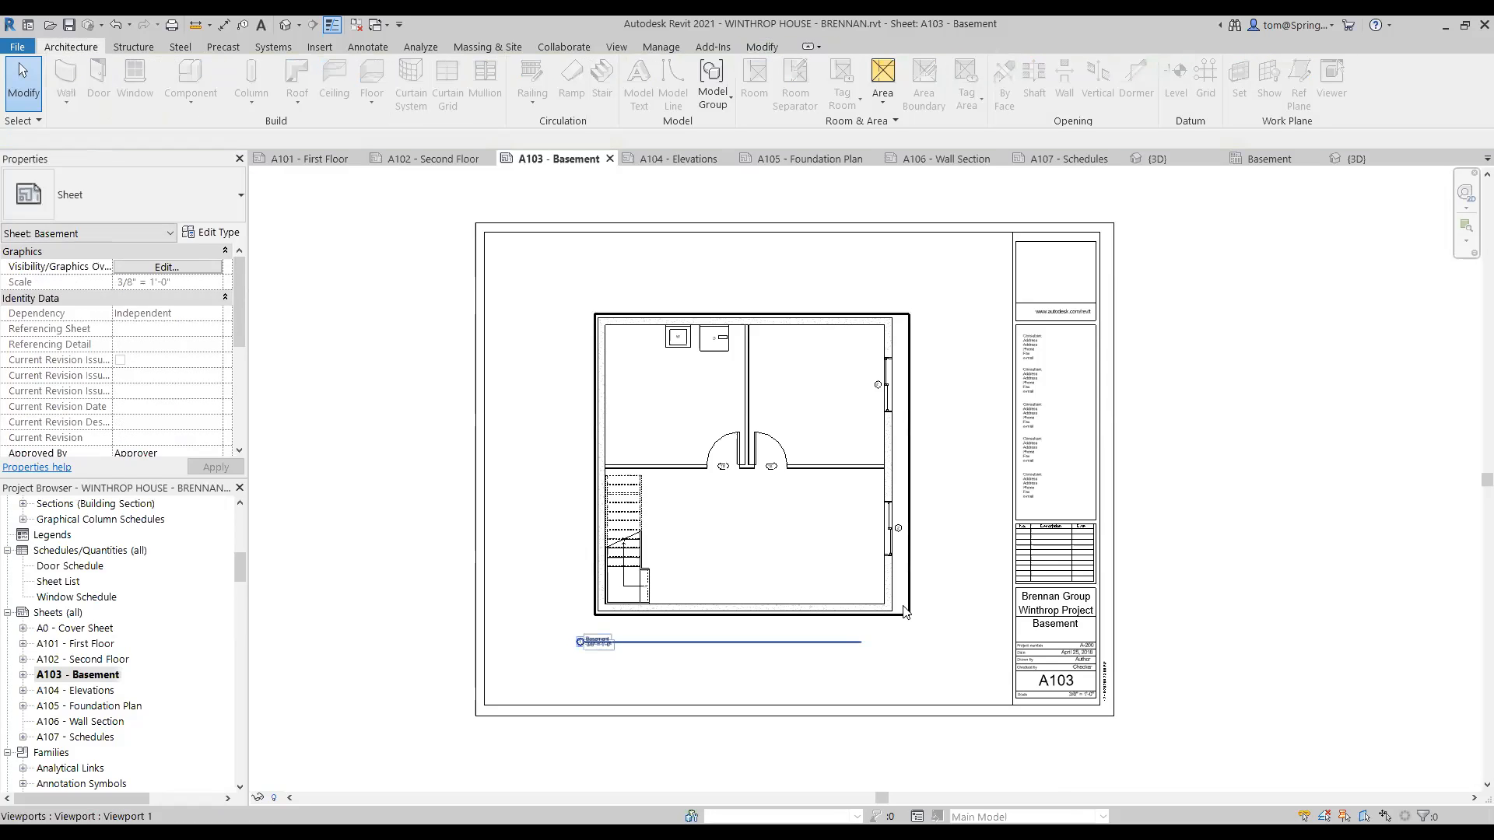
- Extend the Basement view title line slightly past the plan's right edge
left_click(861, 642)
left_click_drag(869, 643, 925, 643)
left_click(909, 719)
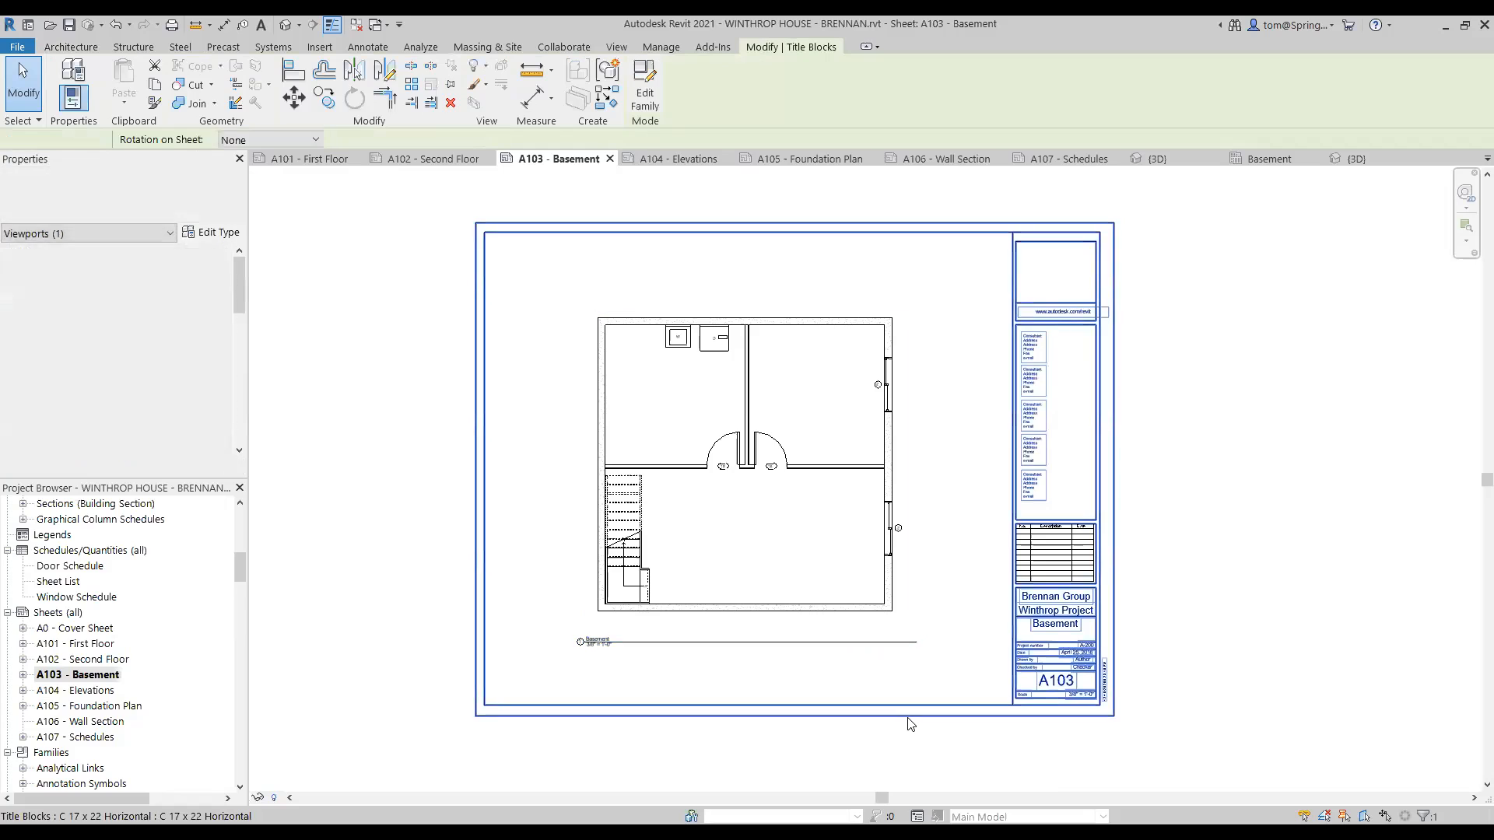
double_click(828, 584)
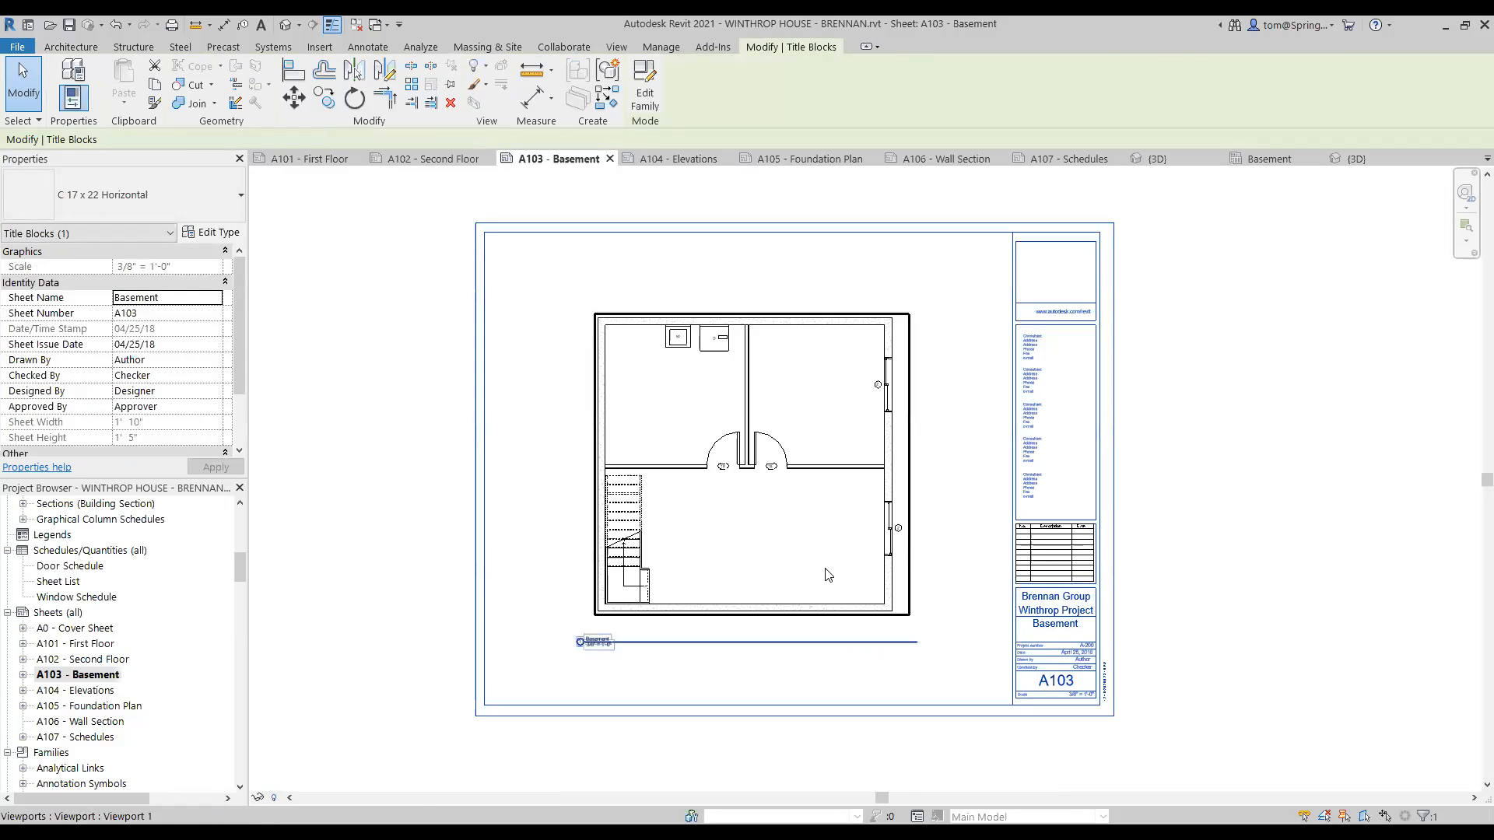
double_click(1151, 537)
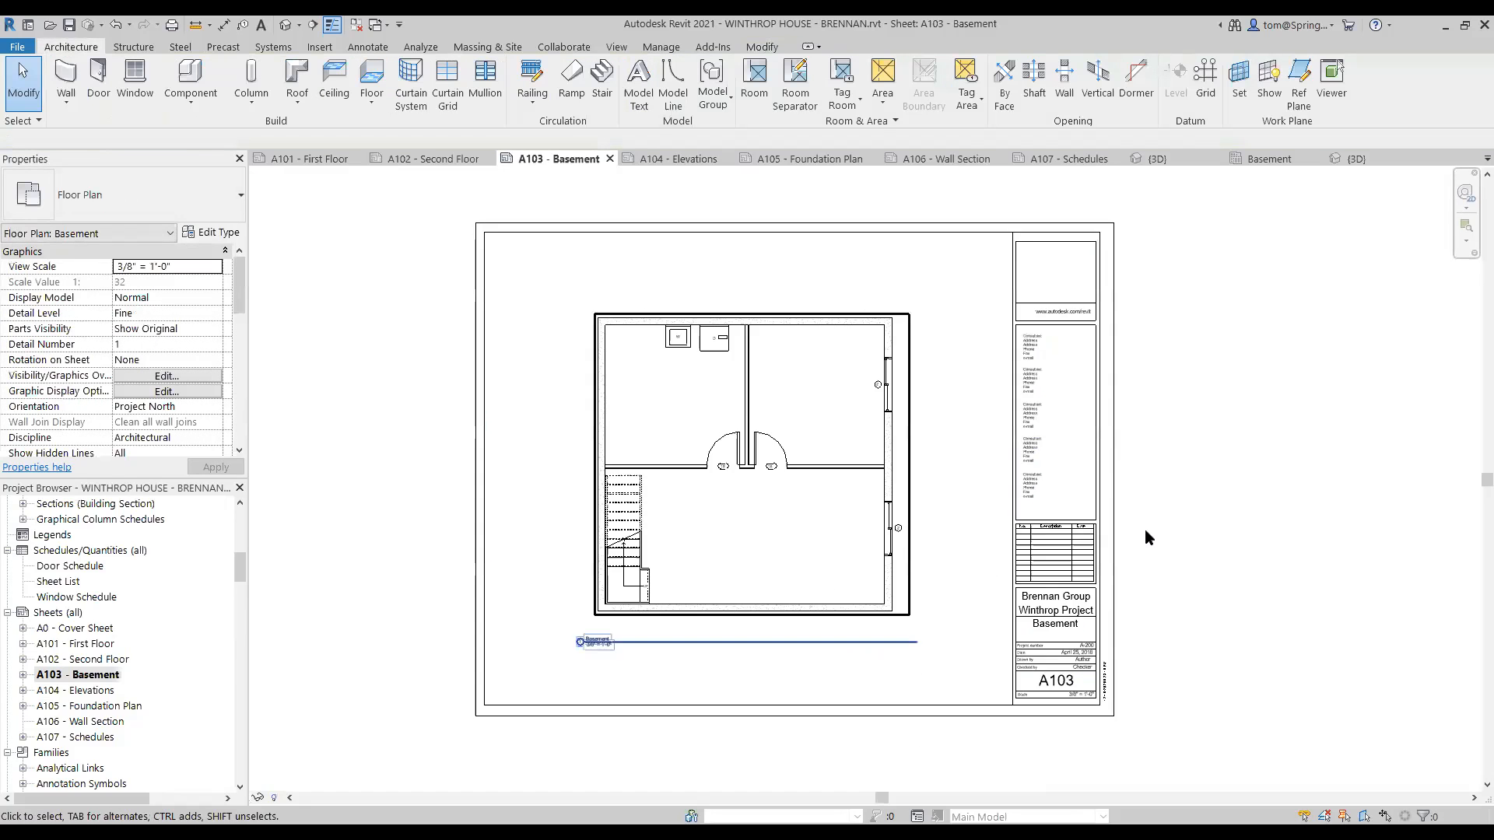
- Open sheet A104 - Elevations and examine the extent of the level lines in the East elevation viewport
double_click(107, 691)
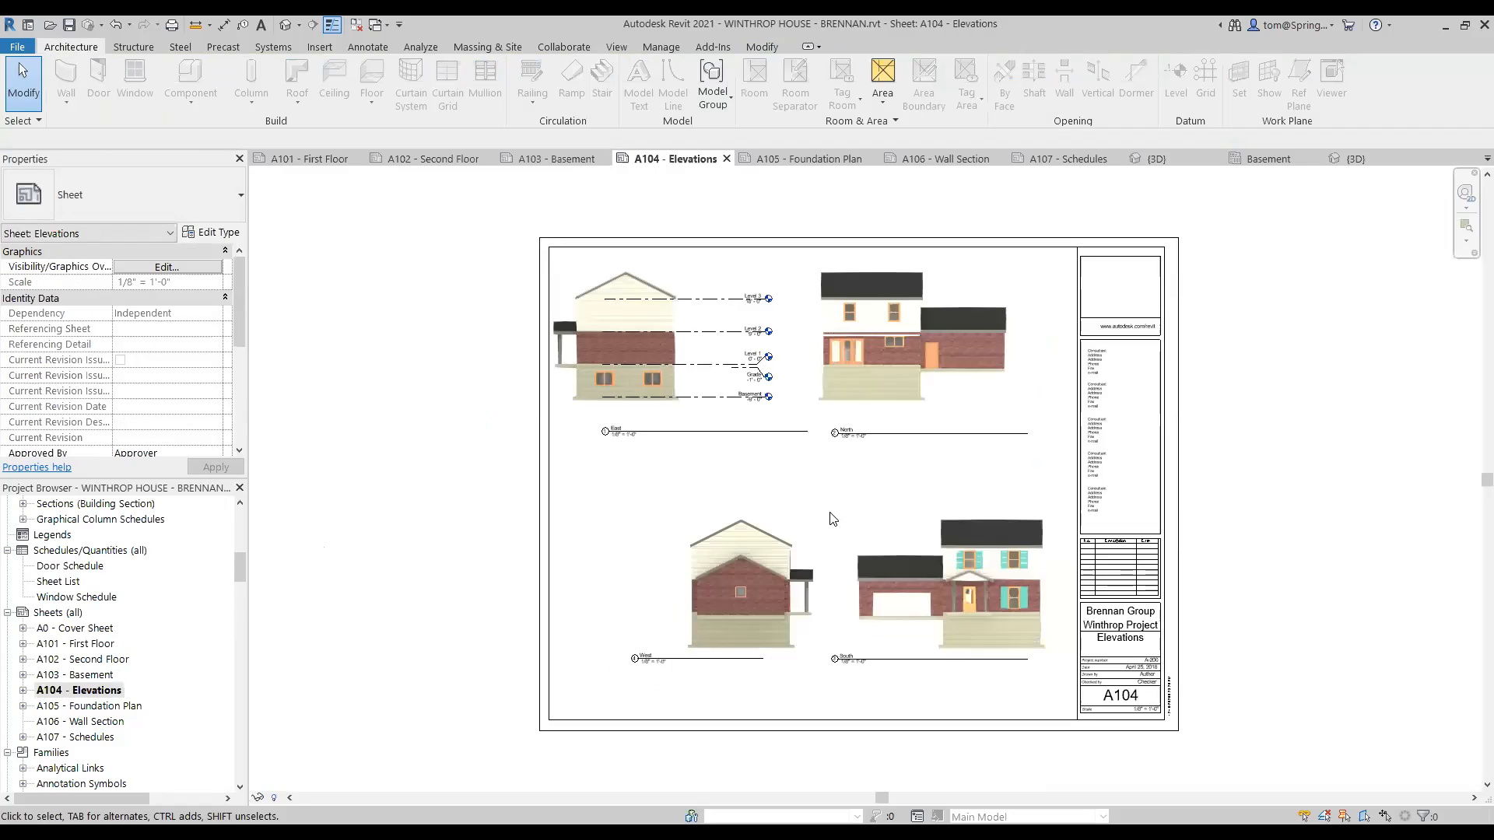
scroll(831, 518, "down", 1)
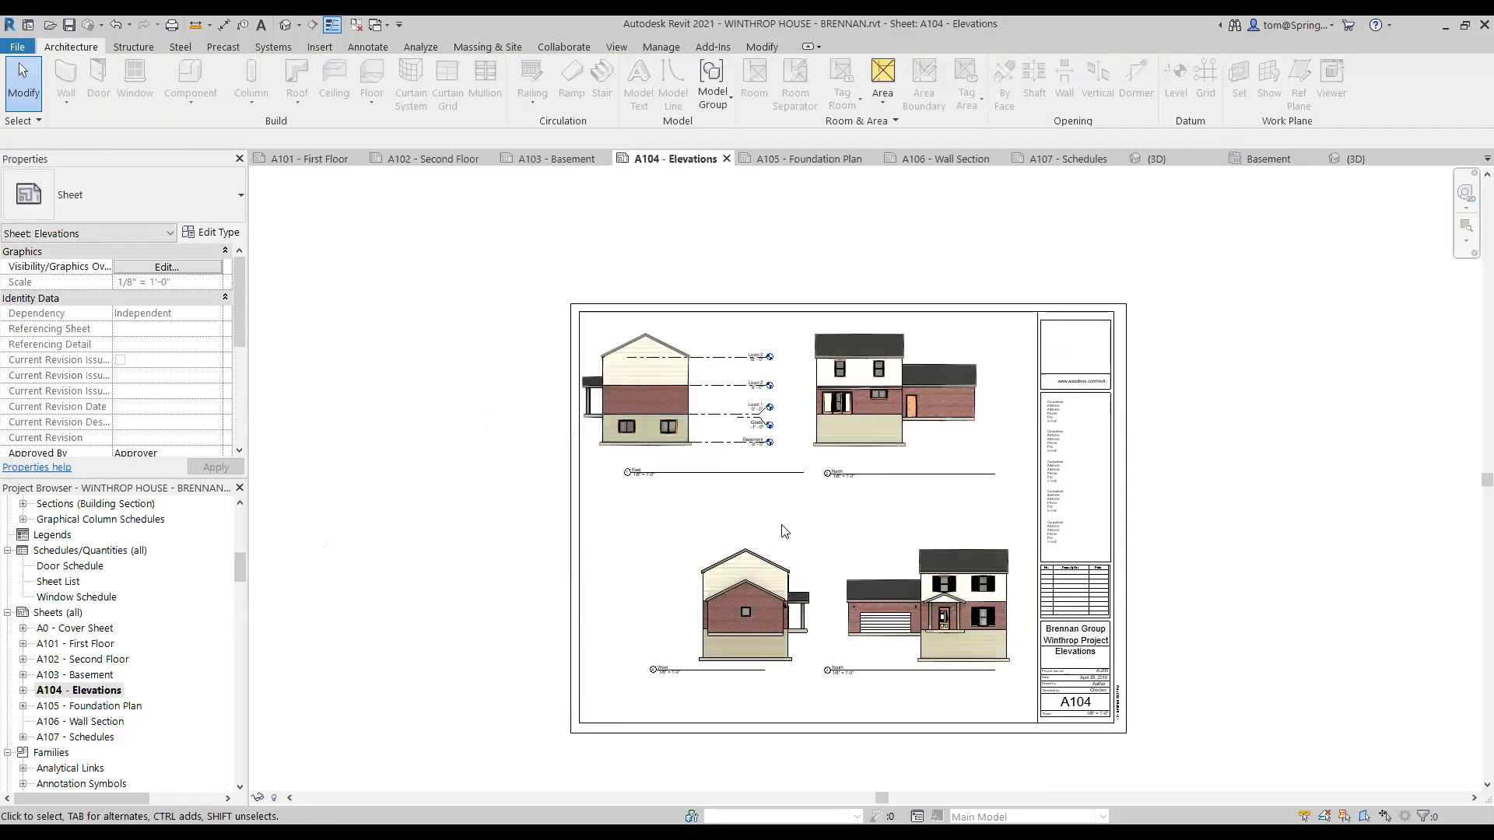
scroll(772, 500, "up", 1)
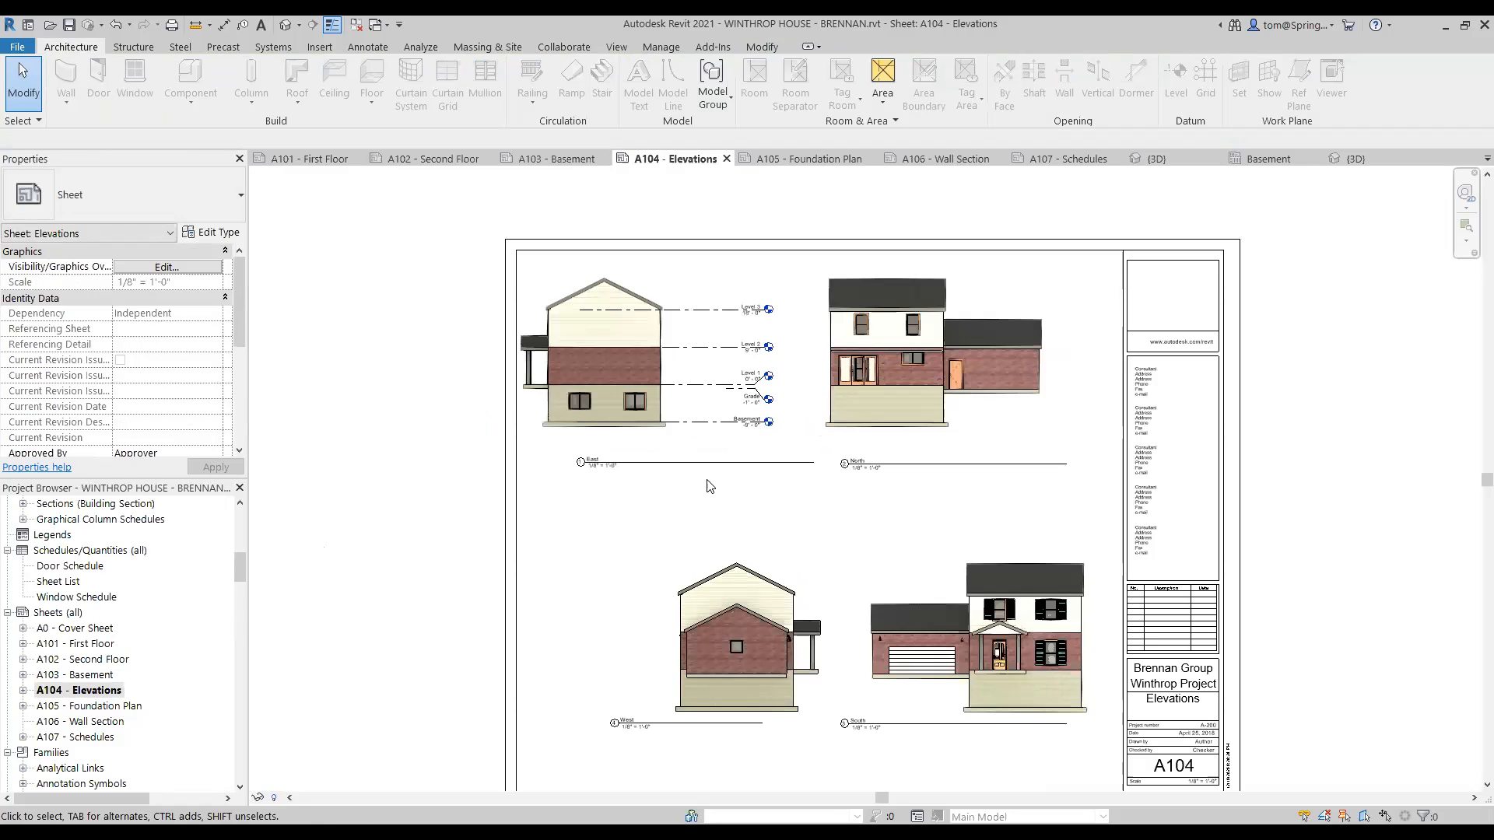
left_click(608, 424)
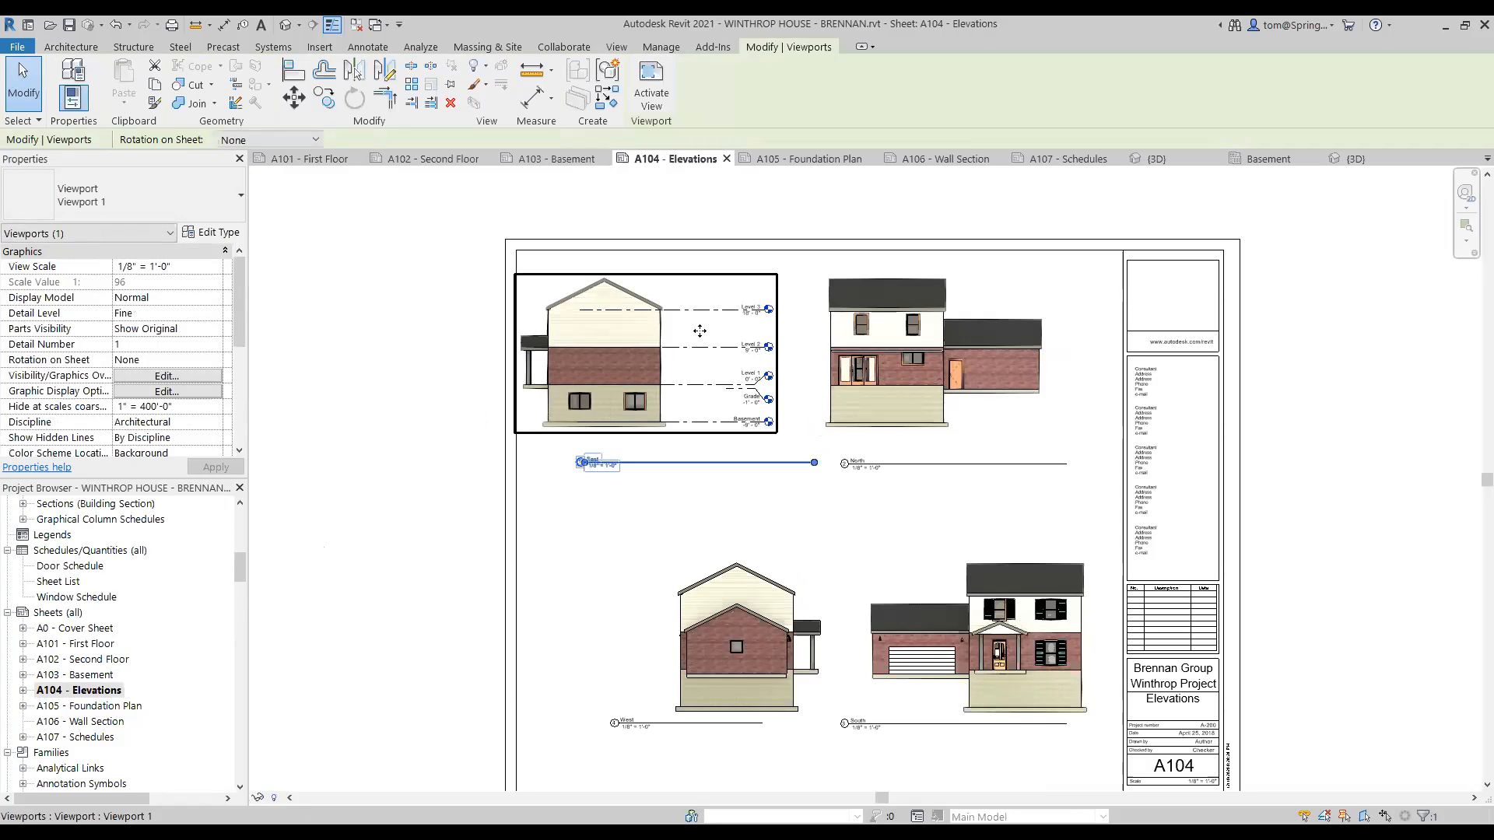
key("Escape")
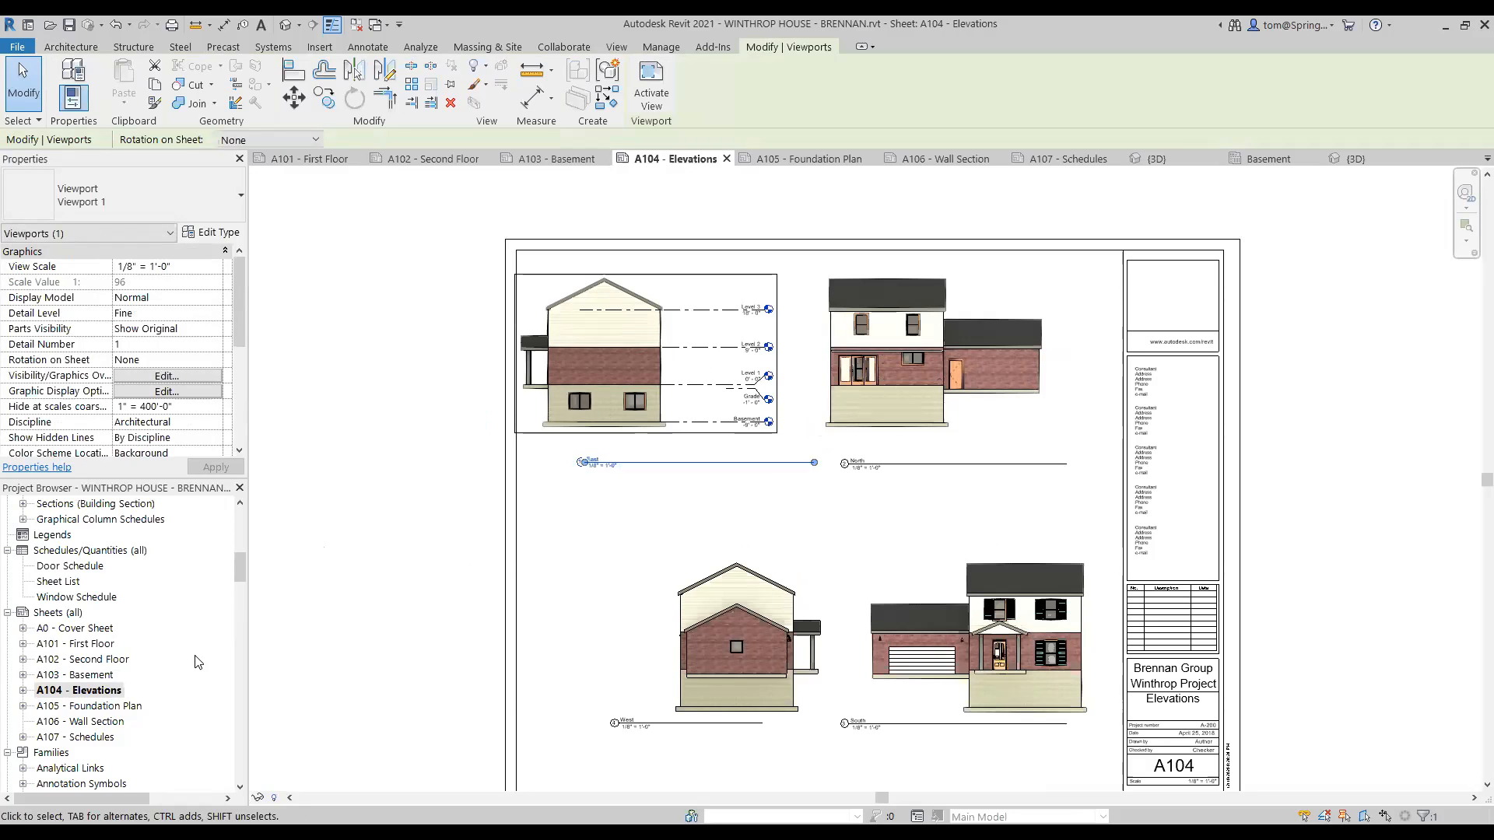
- Open the East building elevation view for editing its level lines
mouse_move(241, 569)
left_mouse_down()
mouse_move(245, 531)
mouse_move(253, 567)
left_mouse_up()
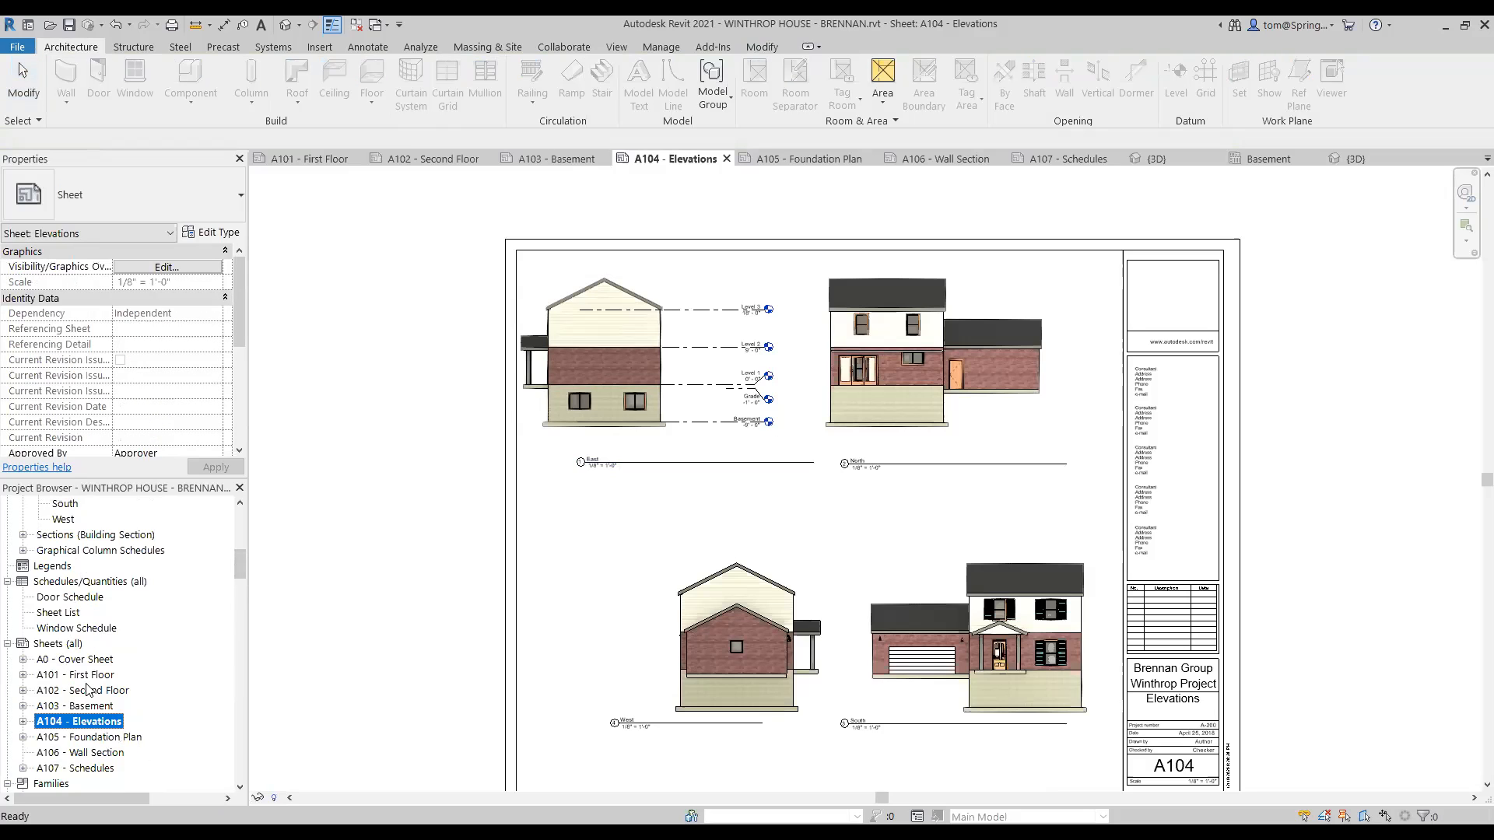
scroll(88, 689, "up", 1)
left_click(67, 523)
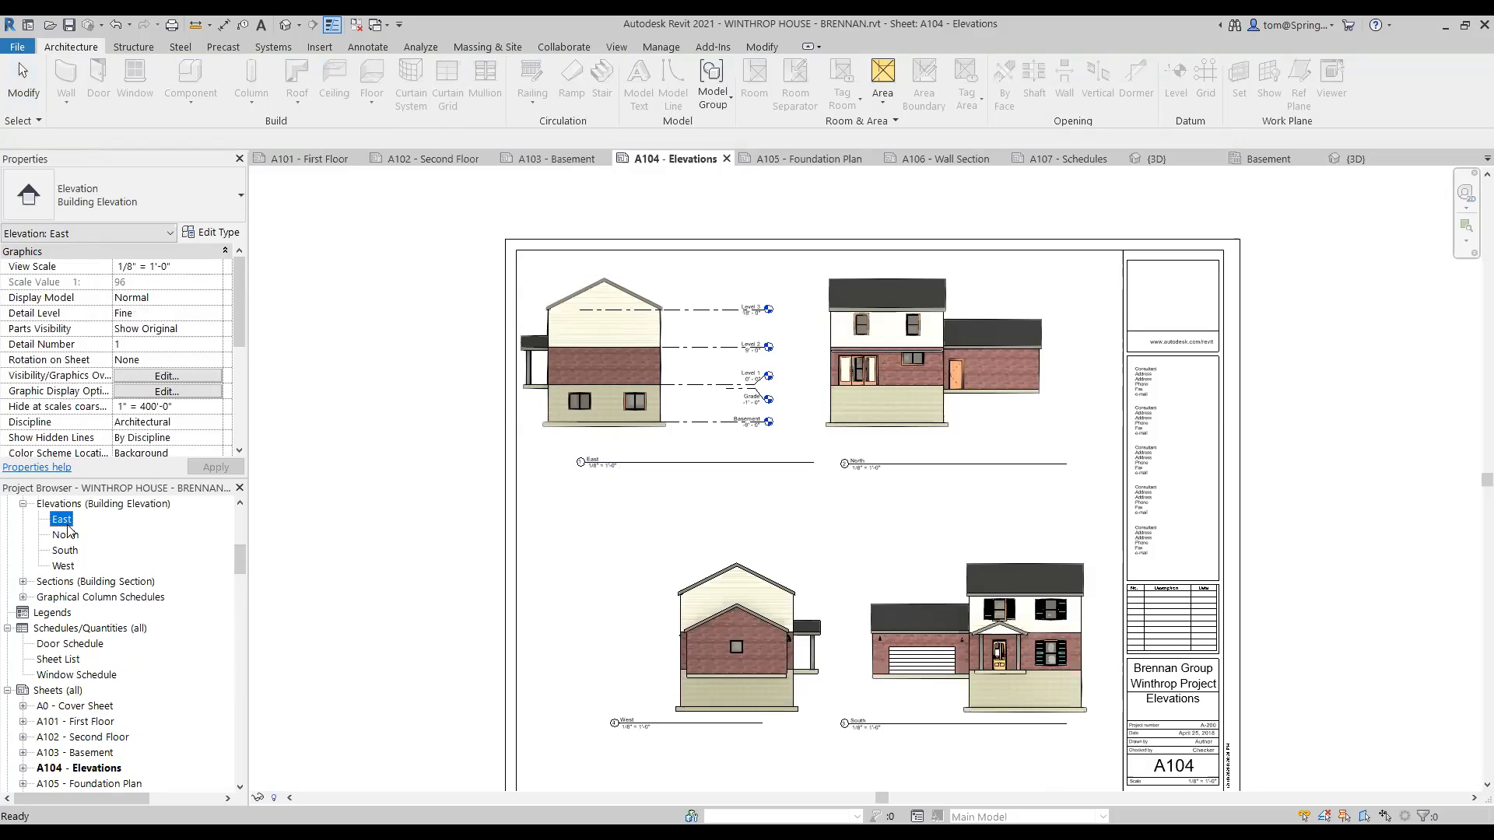
double_click(65, 522)
middle_click_drag(1062, 513, 917, 520)
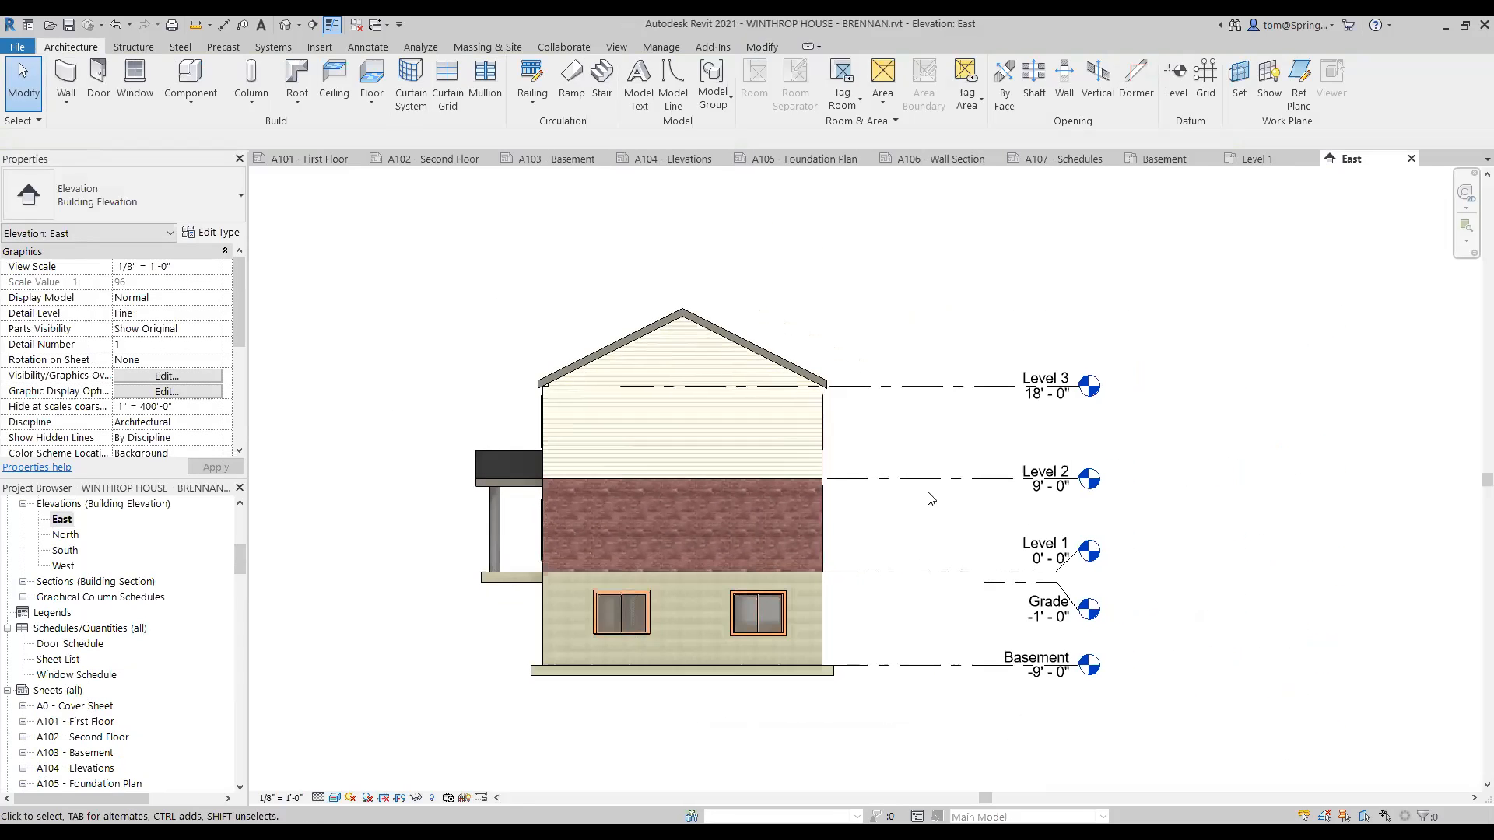
- Shorten the aligned level lines in the East elevation by bringing the Level 3 head close to the house
left_click(977, 387)
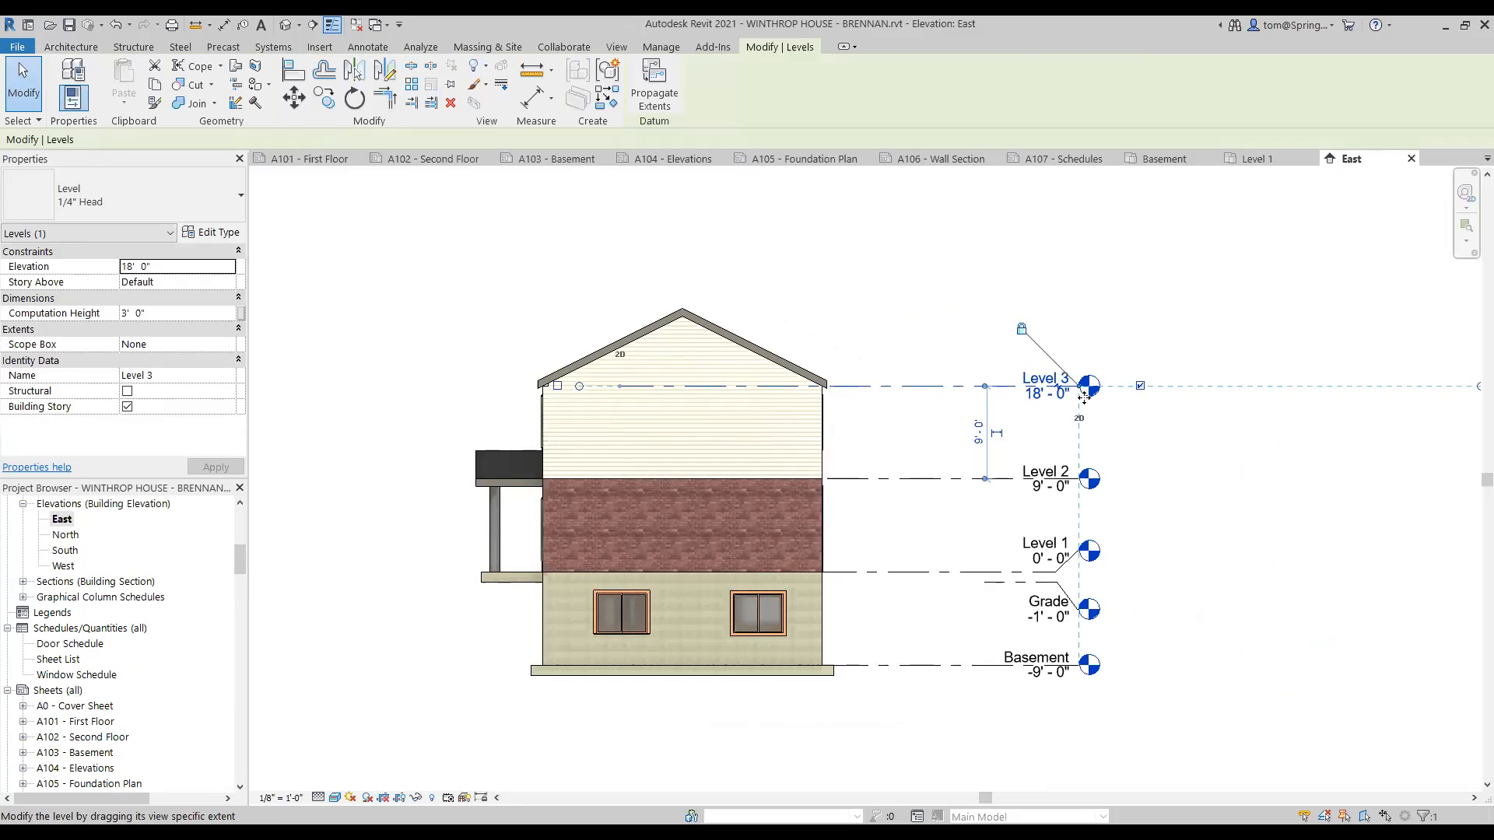
scroll(1081, 391, "up", 8)
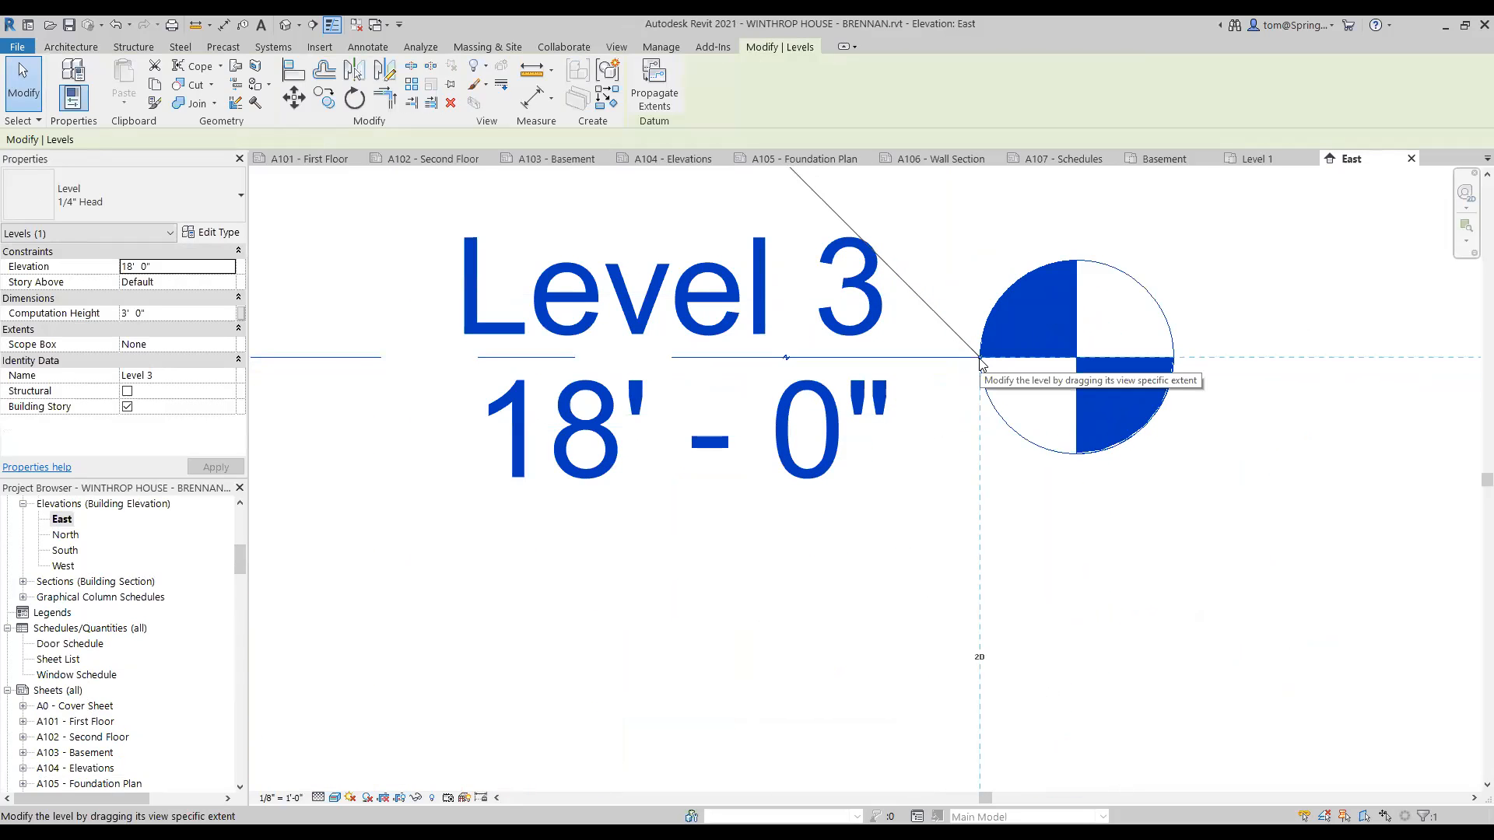
scroll(986, 494, "down", 5)
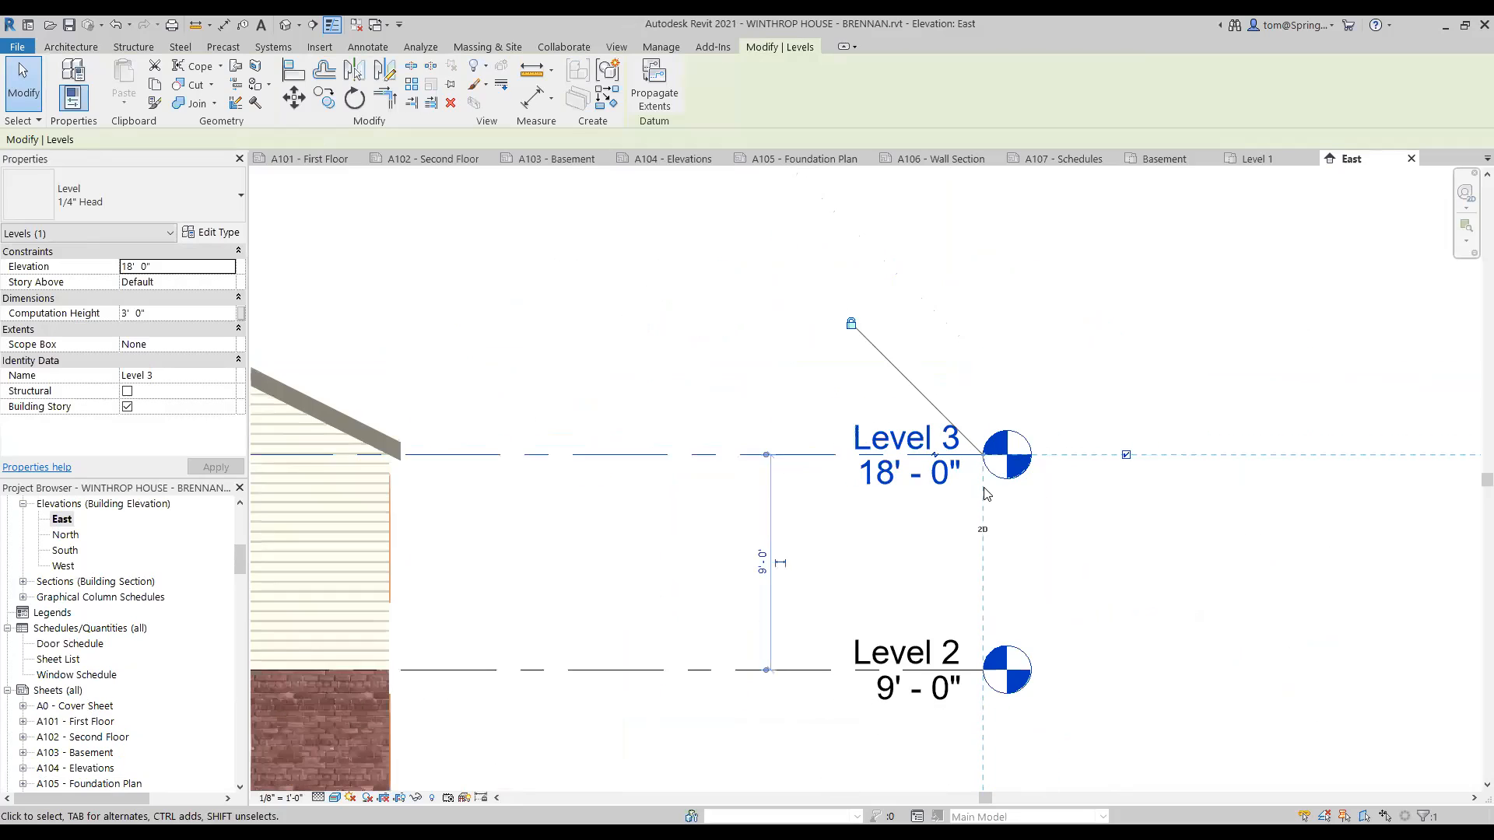
left_click_drag(988, 461, 618, 467)
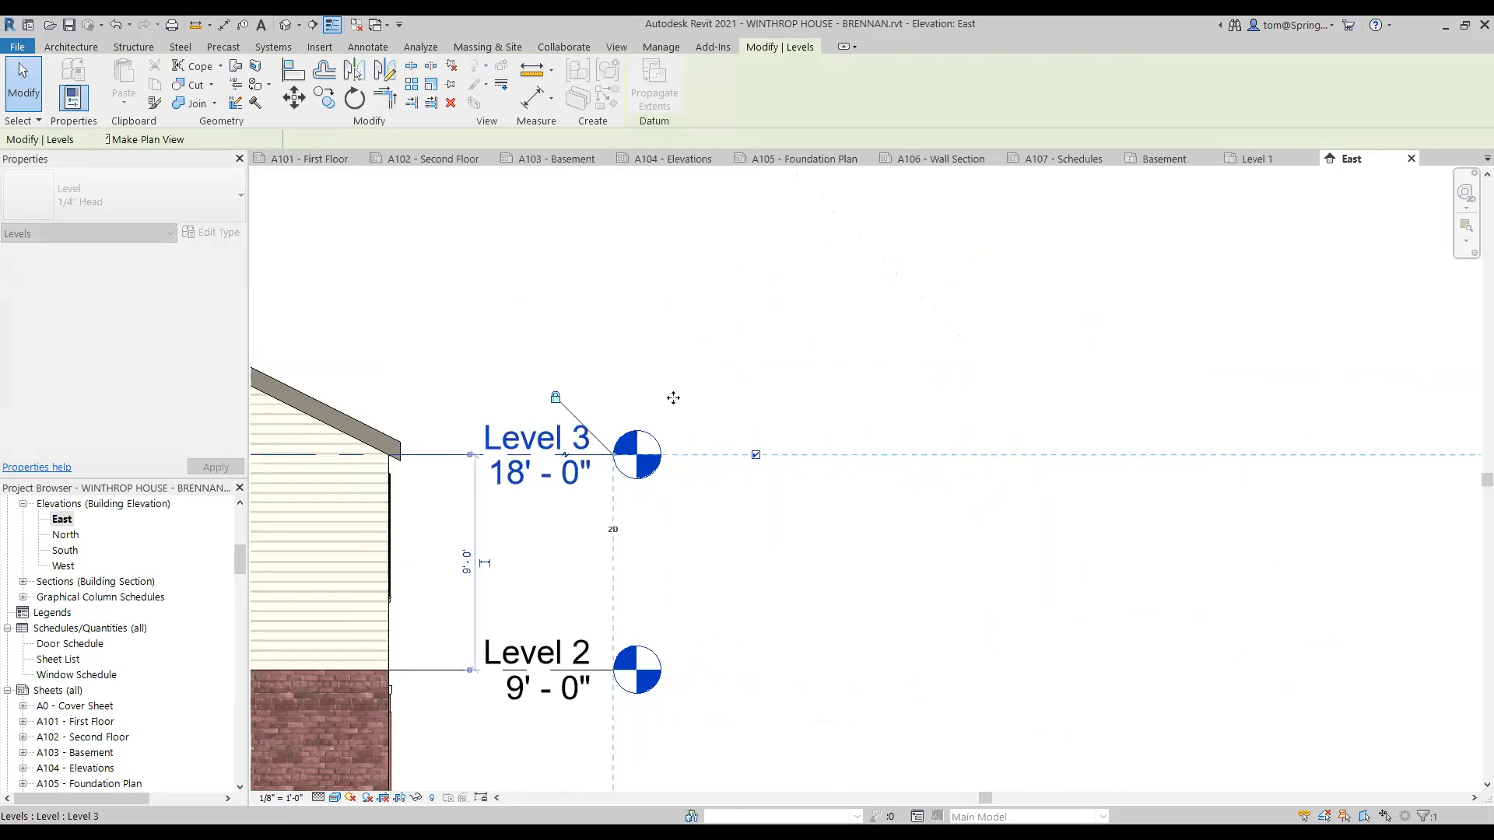
left_click(674, 388)
scroll(755, 512, "down", 3)
scroll(758, 525, "down", 2)
middle_click_drag(754, 537, 870, 603)
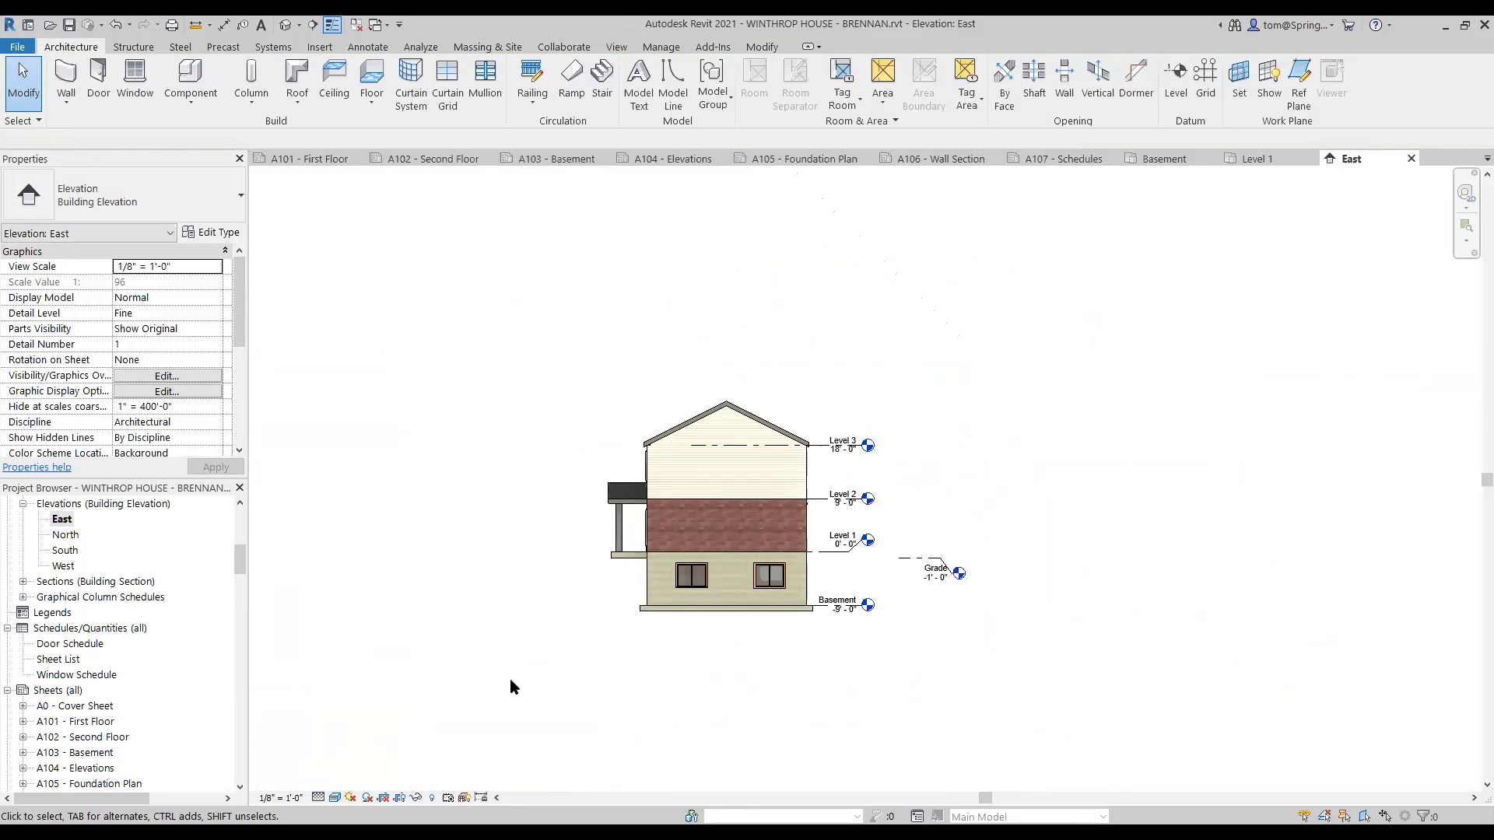
- Try to bring the Grade level line toward the house by moving its elbow, and undo the change
scroll(663, 666, "up", 3)
middle_click_drag(742, 670, 664, 704)
scroll(865, 537, "up", 3)
left_click(1008, 547)
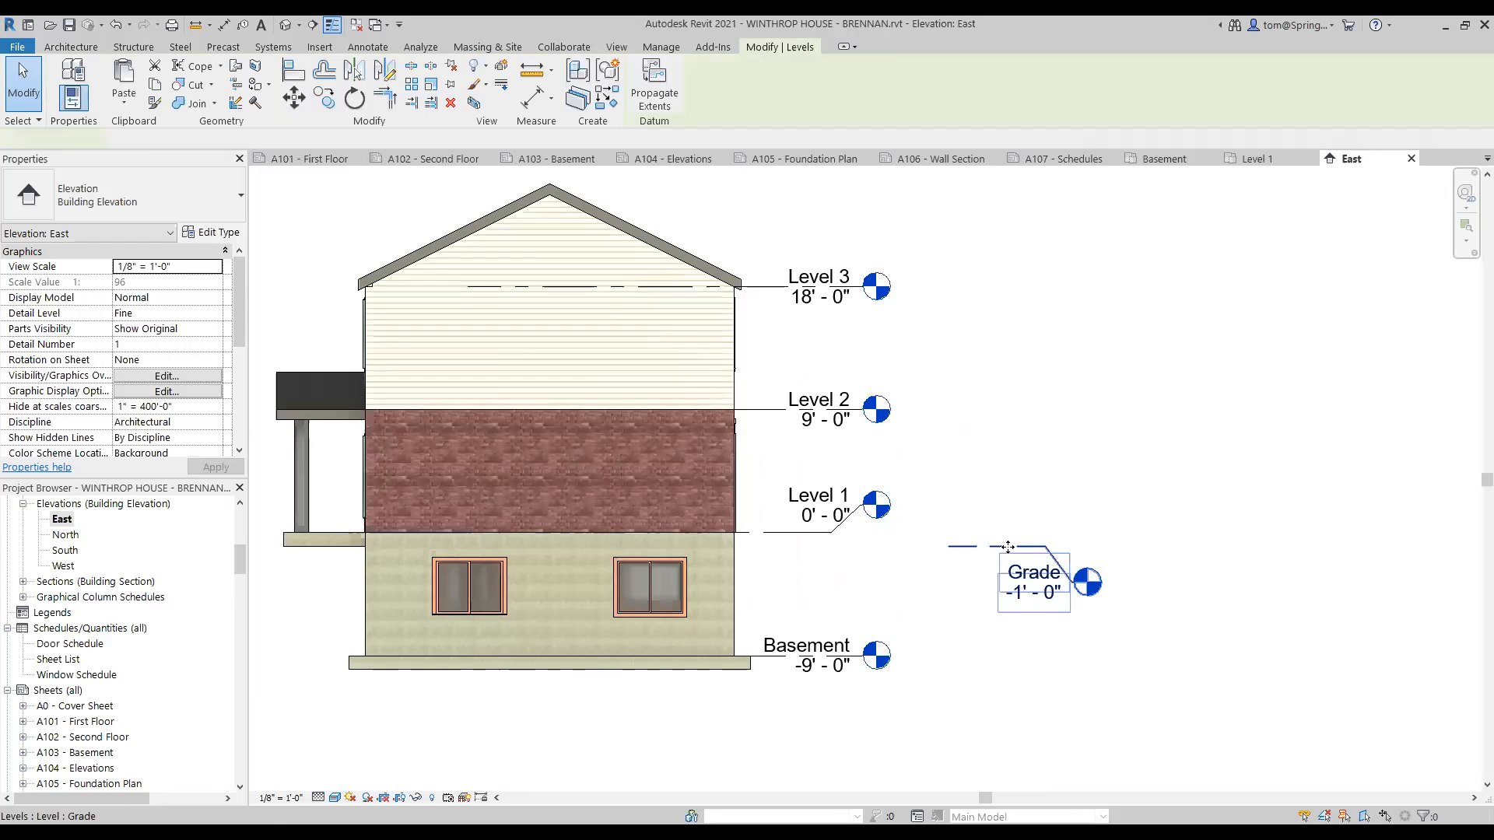
left_click_drag(1045, 547, 870, 544)
key("Escape")
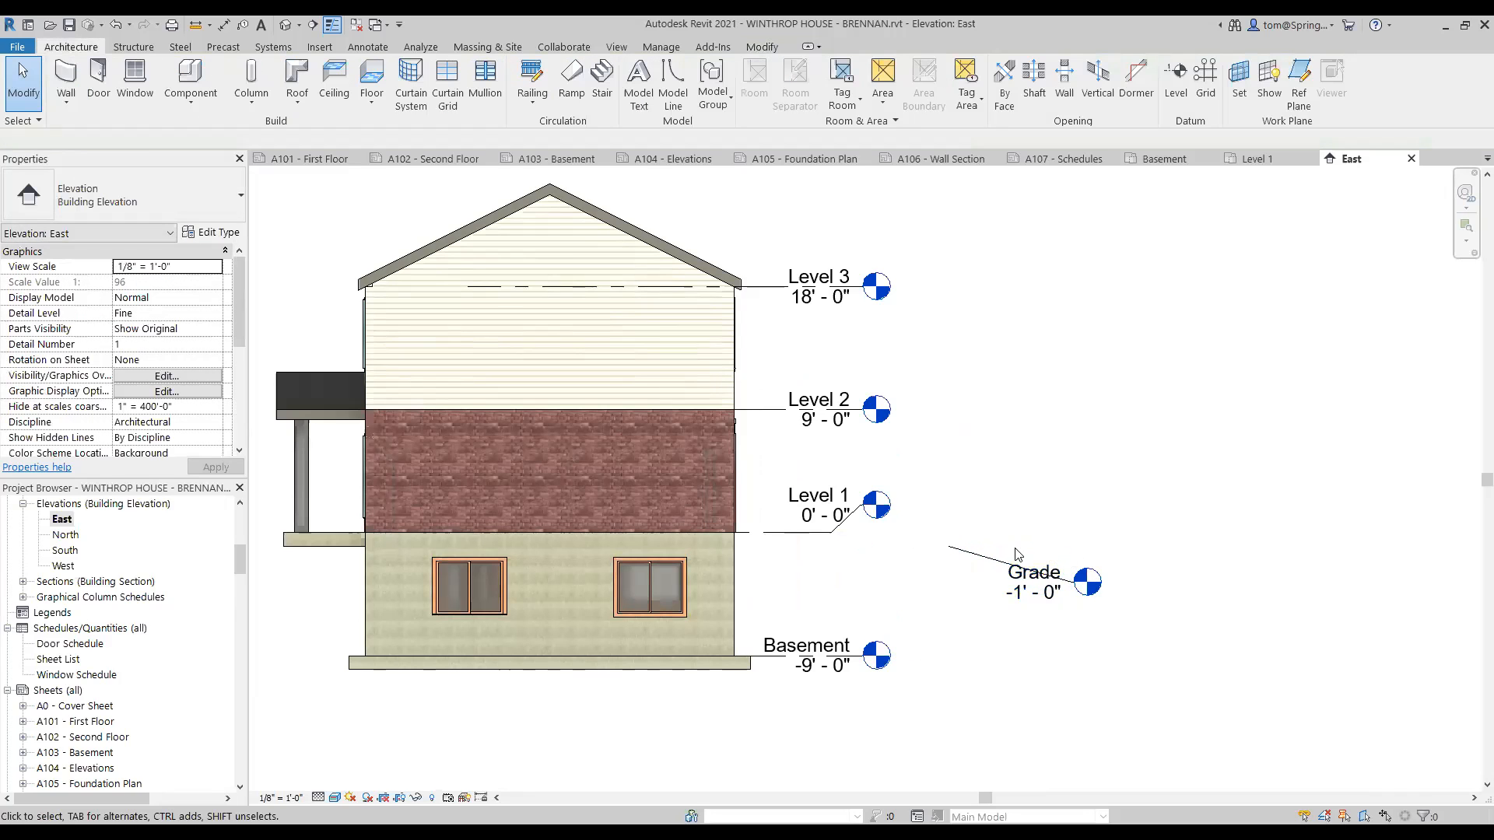
key("ctrl+z")
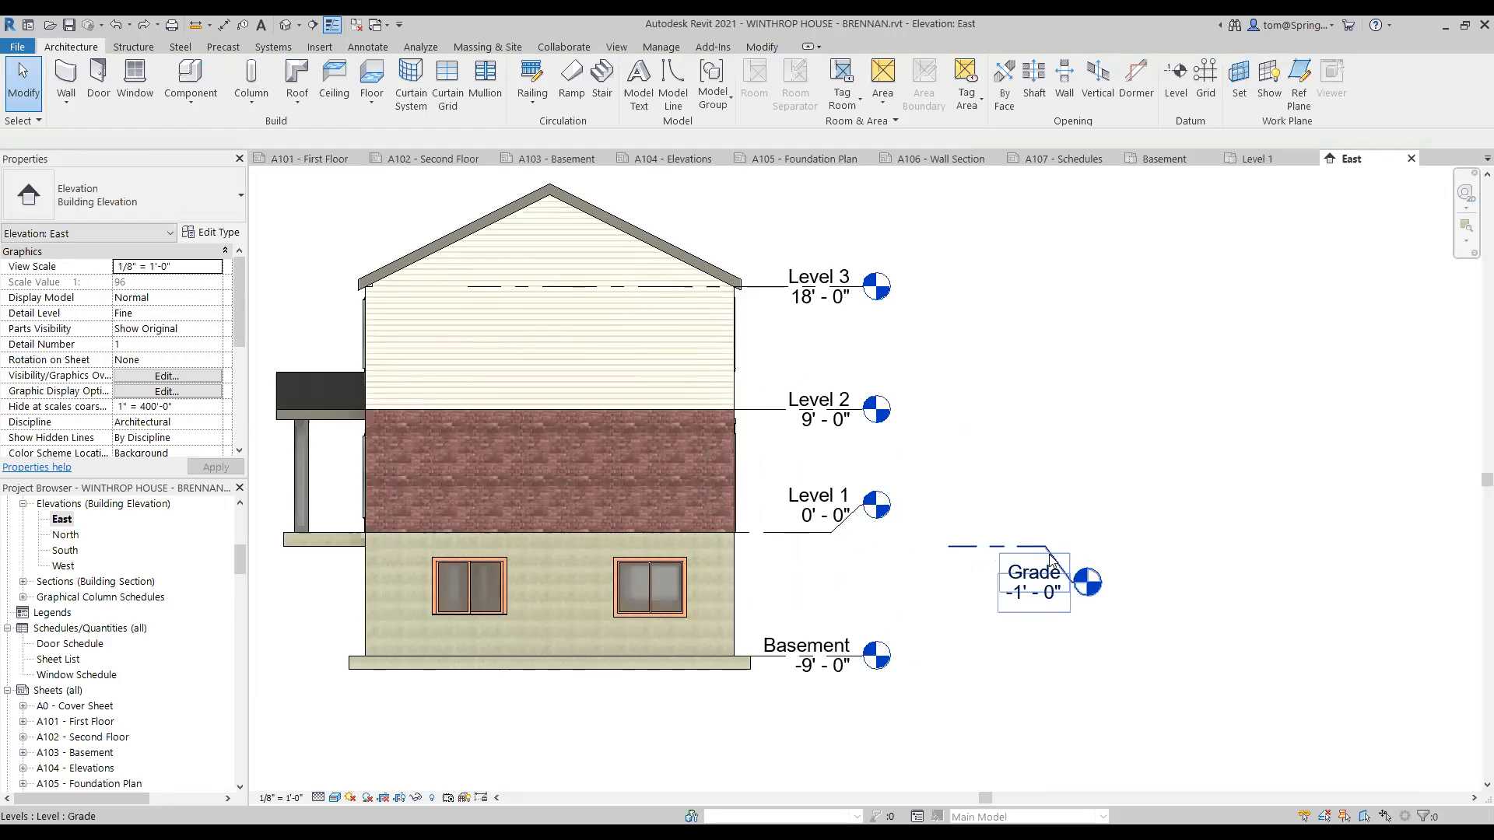
- Move the Grade level line toward the house until its head lines up approximately with the other level heads in the East elevation
left_click(964, 553)
left_click_drag(963, 546, 961, 547)
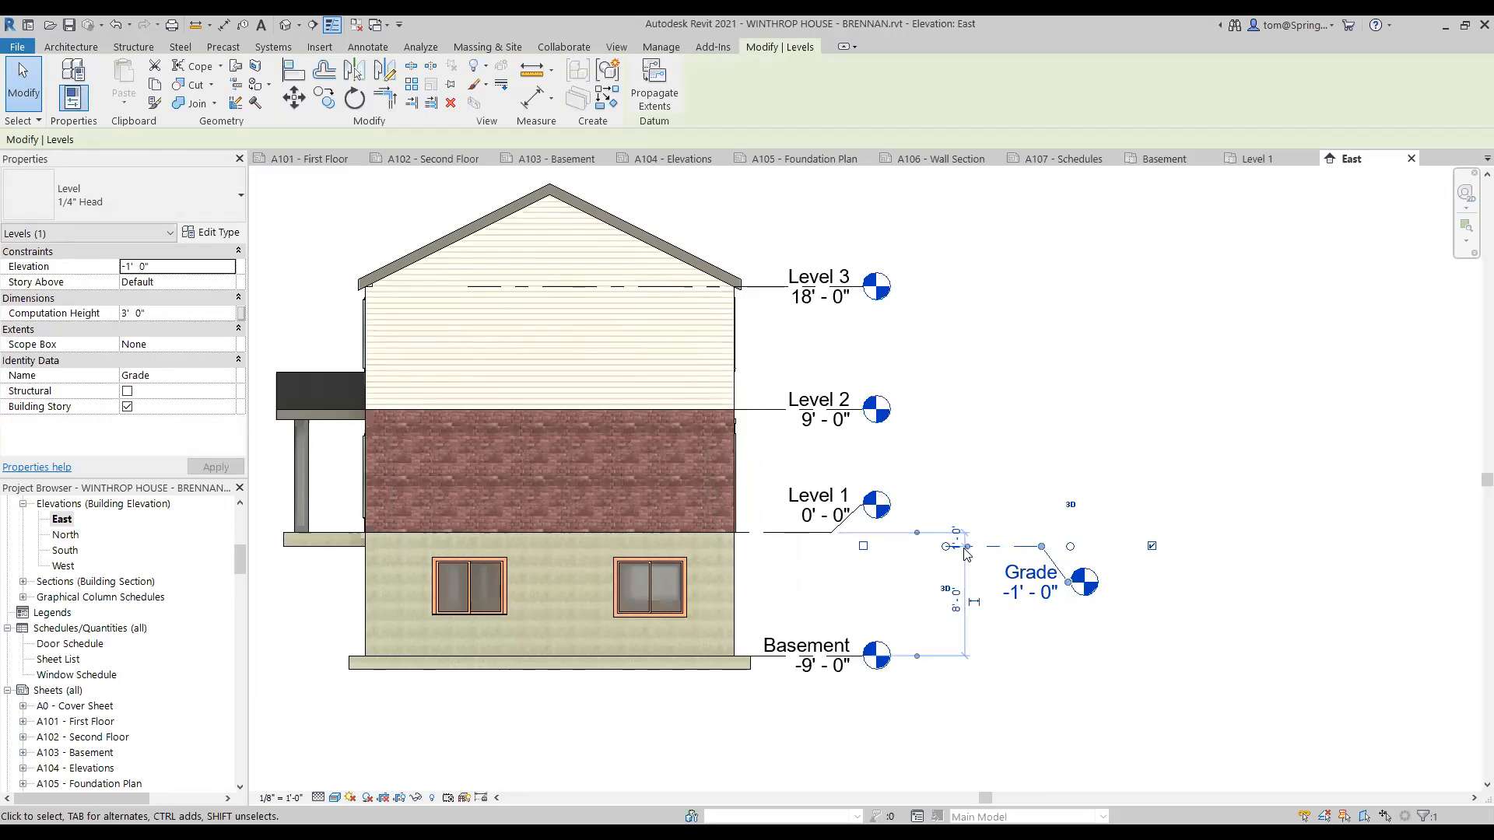
key("shift+Left")
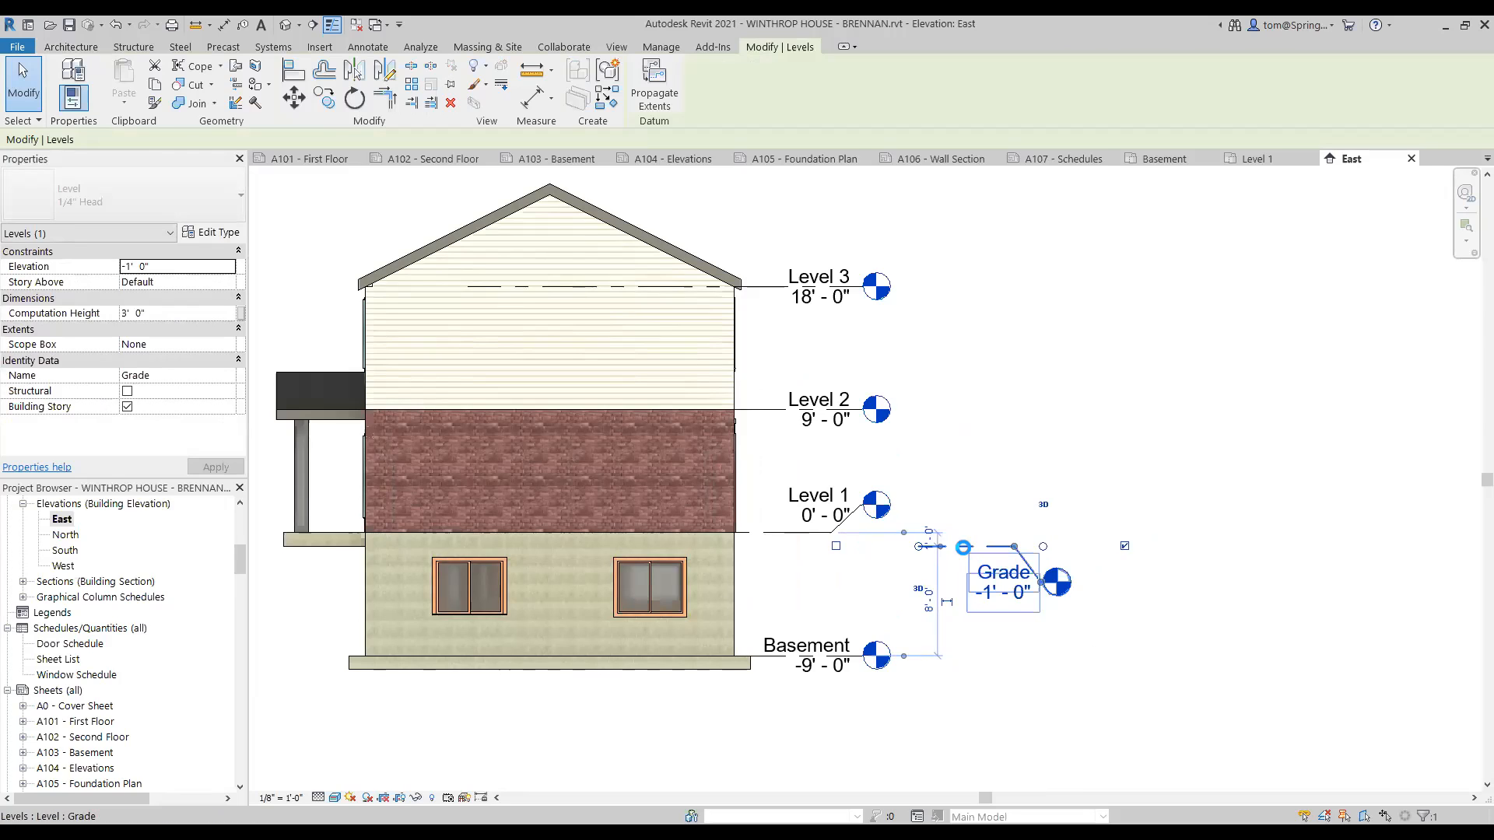
key("shift+Left")
key("shift+Left")
key("shift+Left")
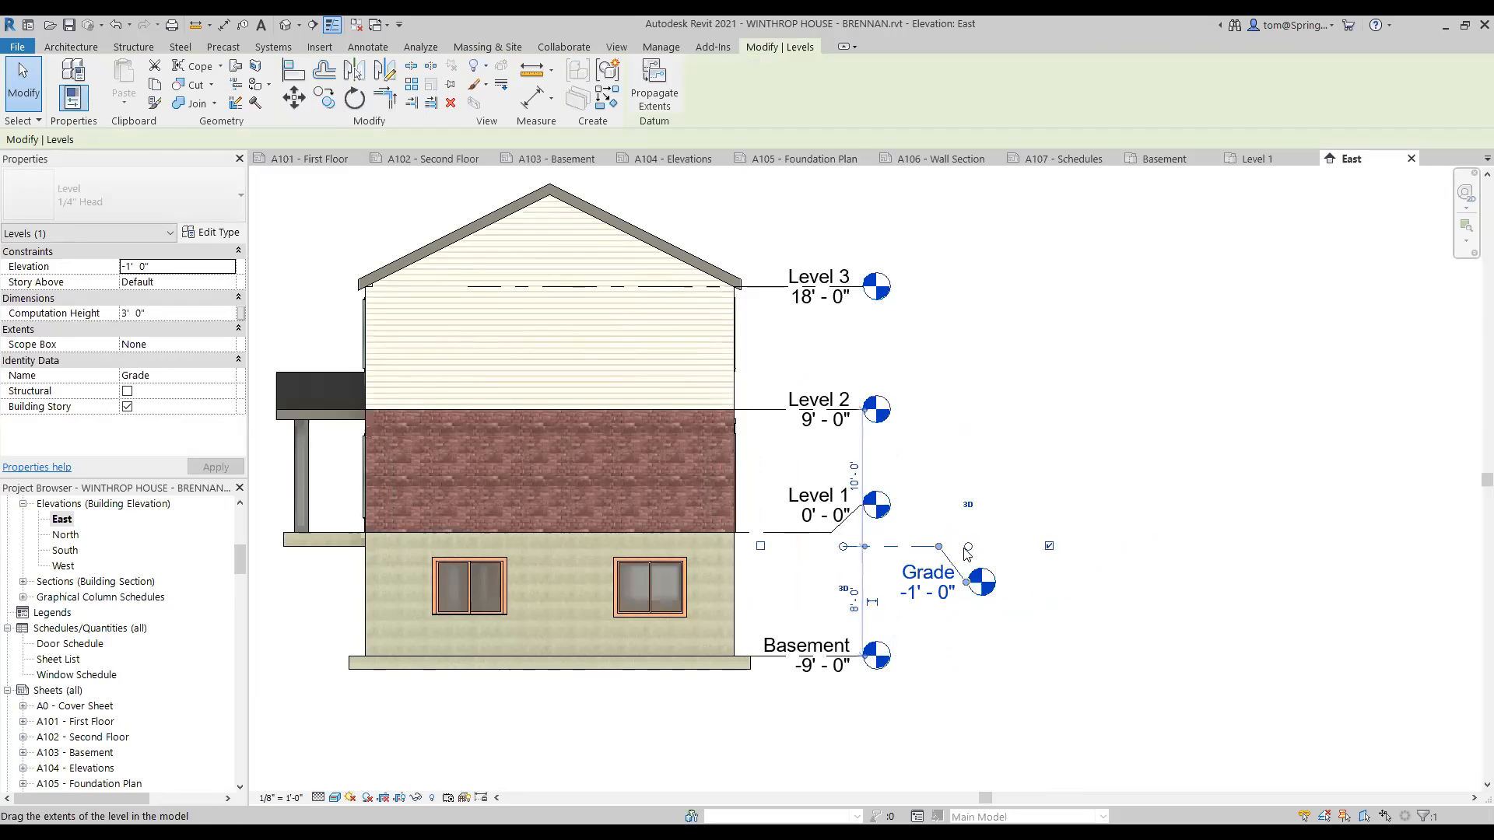
key("Left")
key("Left")
key("Left")
key("Left")
key("Left")
key("Left")
key("Left")
key("Left")
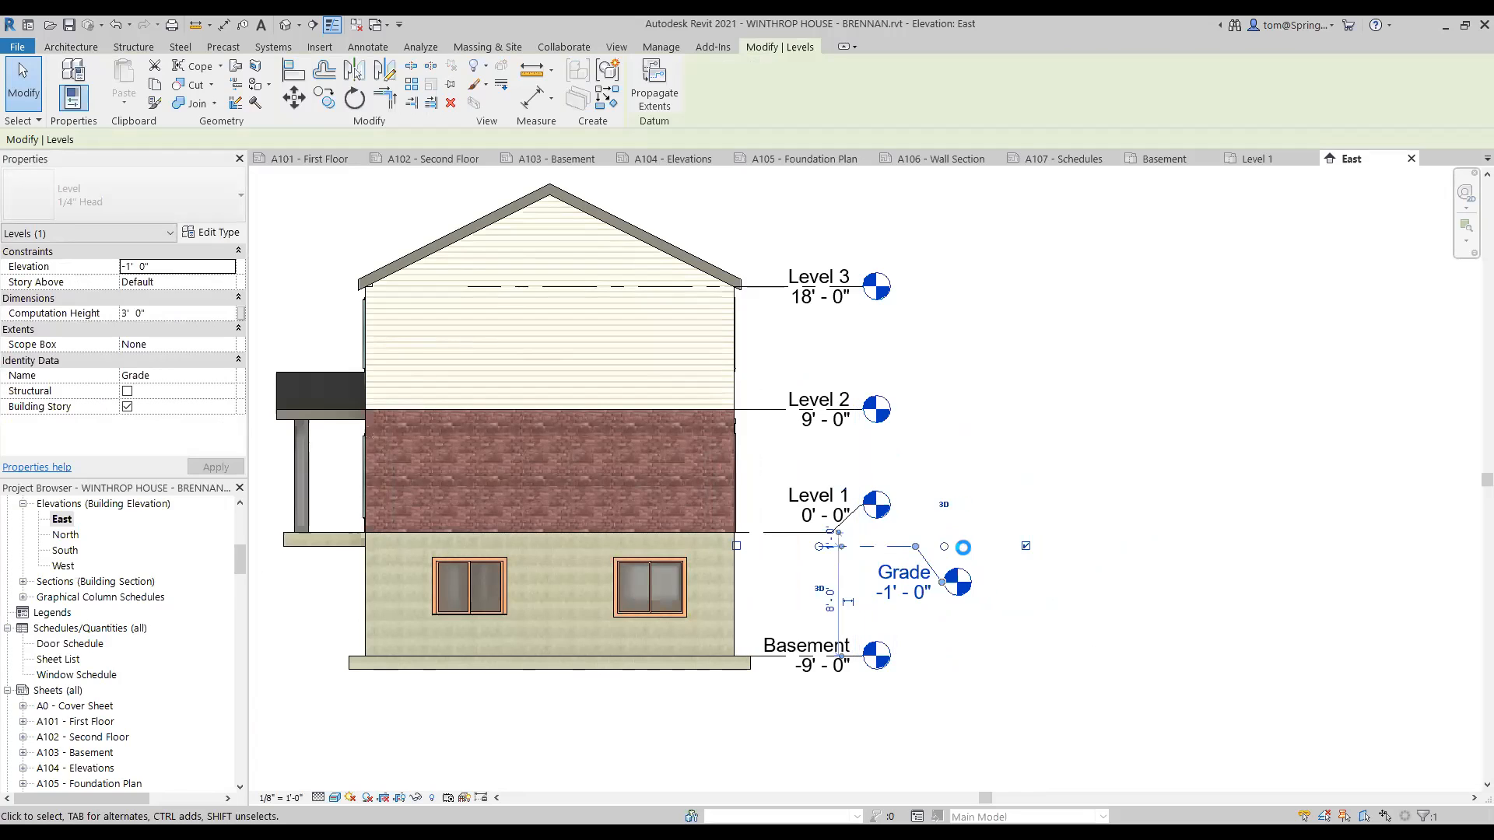
key("Left")
key("Left")
key("Left")
key("Left")
key("Left")
key("Left")
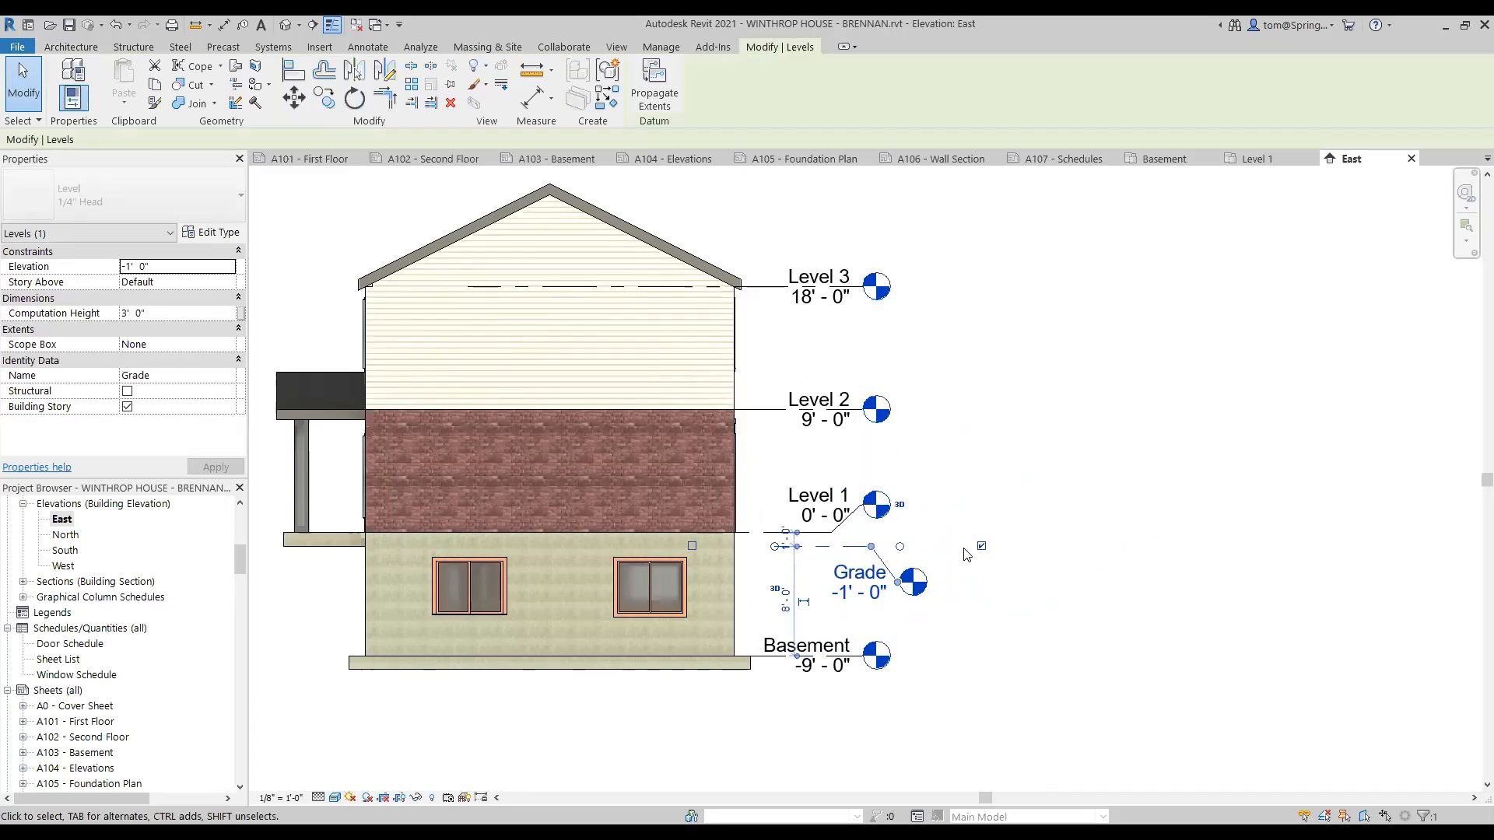
key("Left")
key("Left")
key("Left")
key("Left")
key("Left")
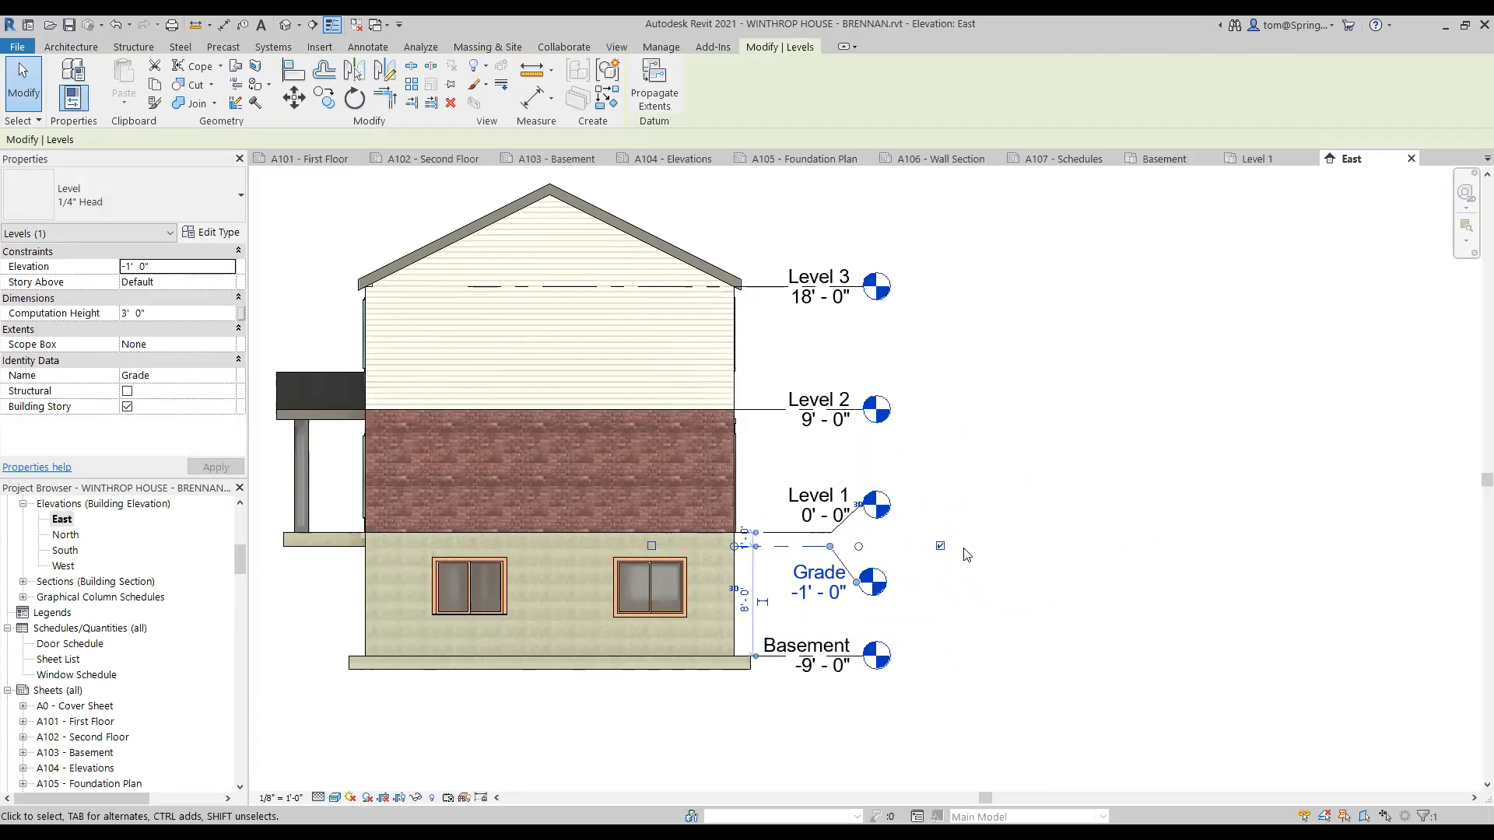
key("Escape")
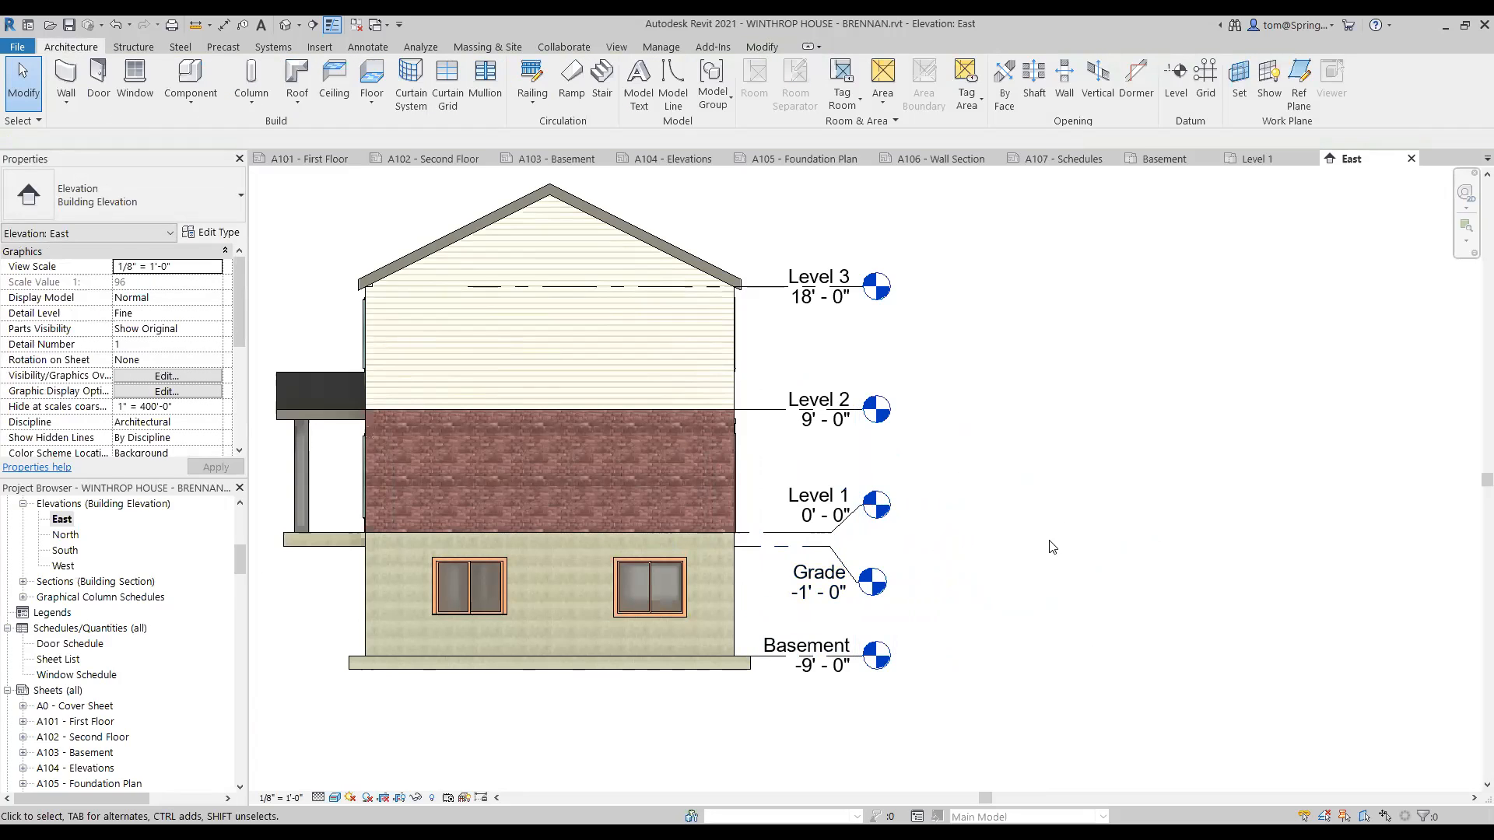
- Return to sheet A104 - Elevations to check the shortened East level lines
scroll(1052, 547, "down", 2)
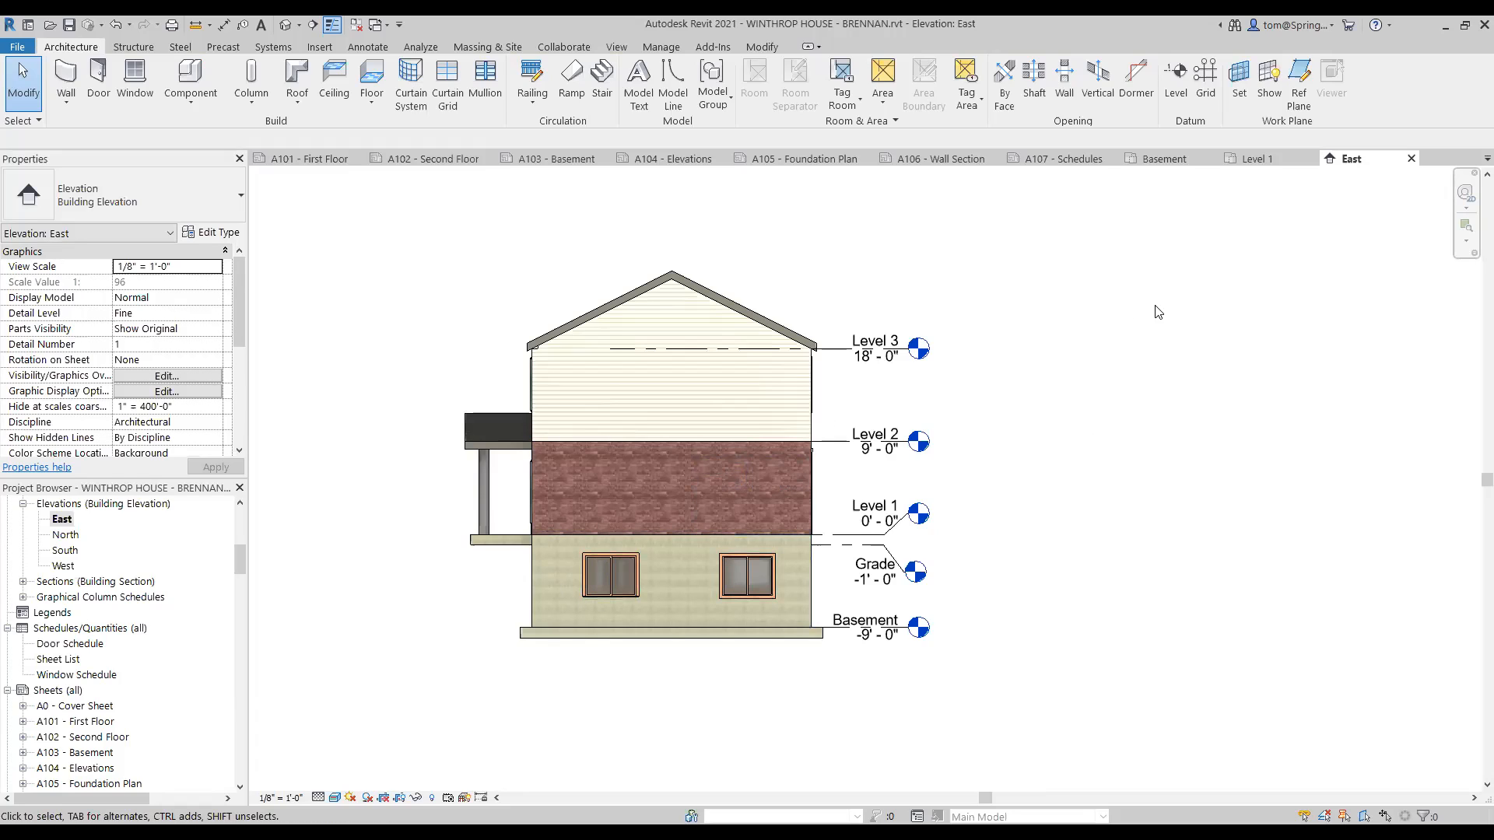
left_click(1484, 158)
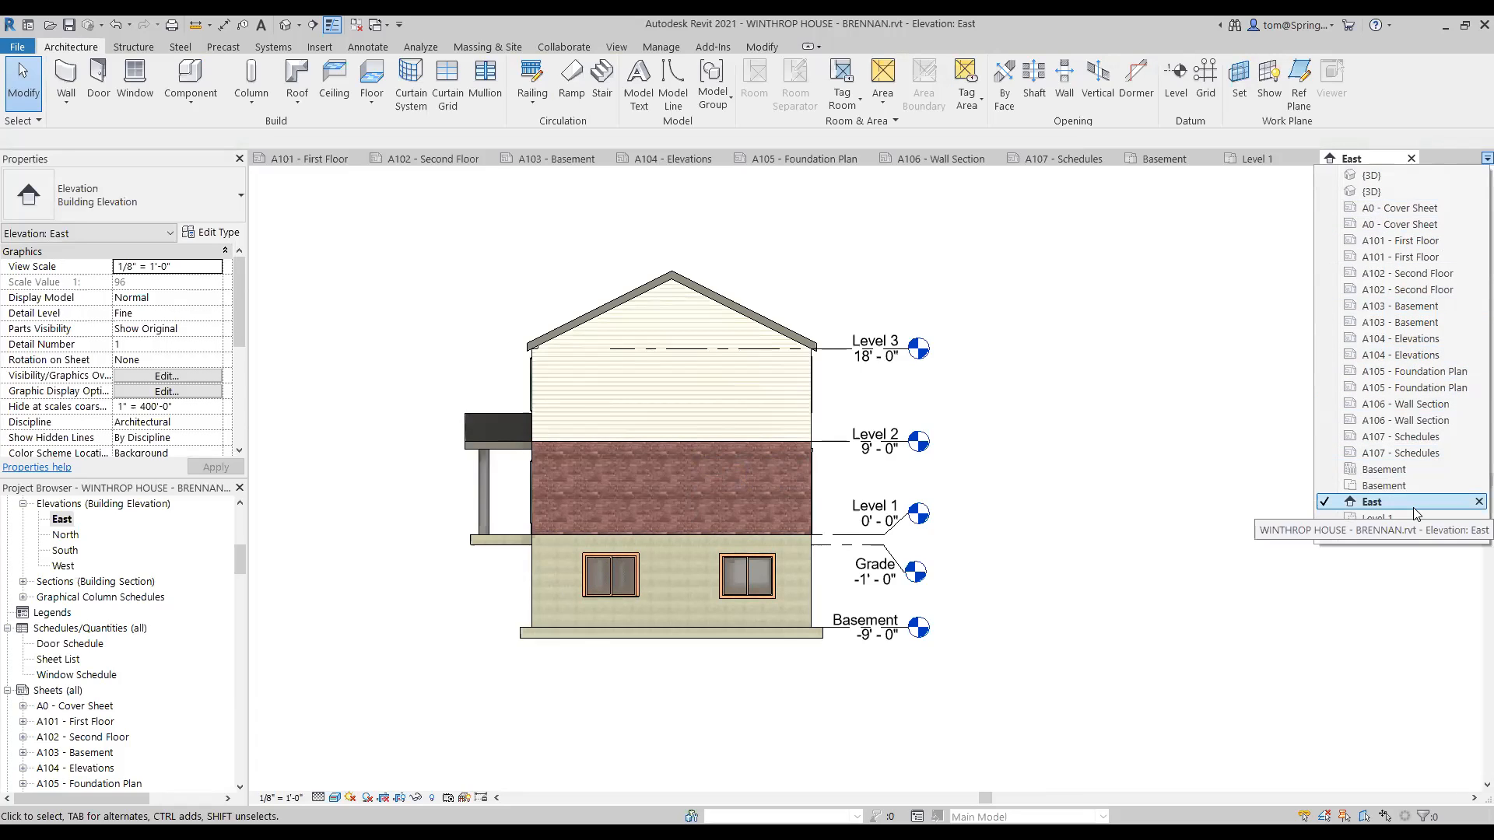
left_click(1440, 345)
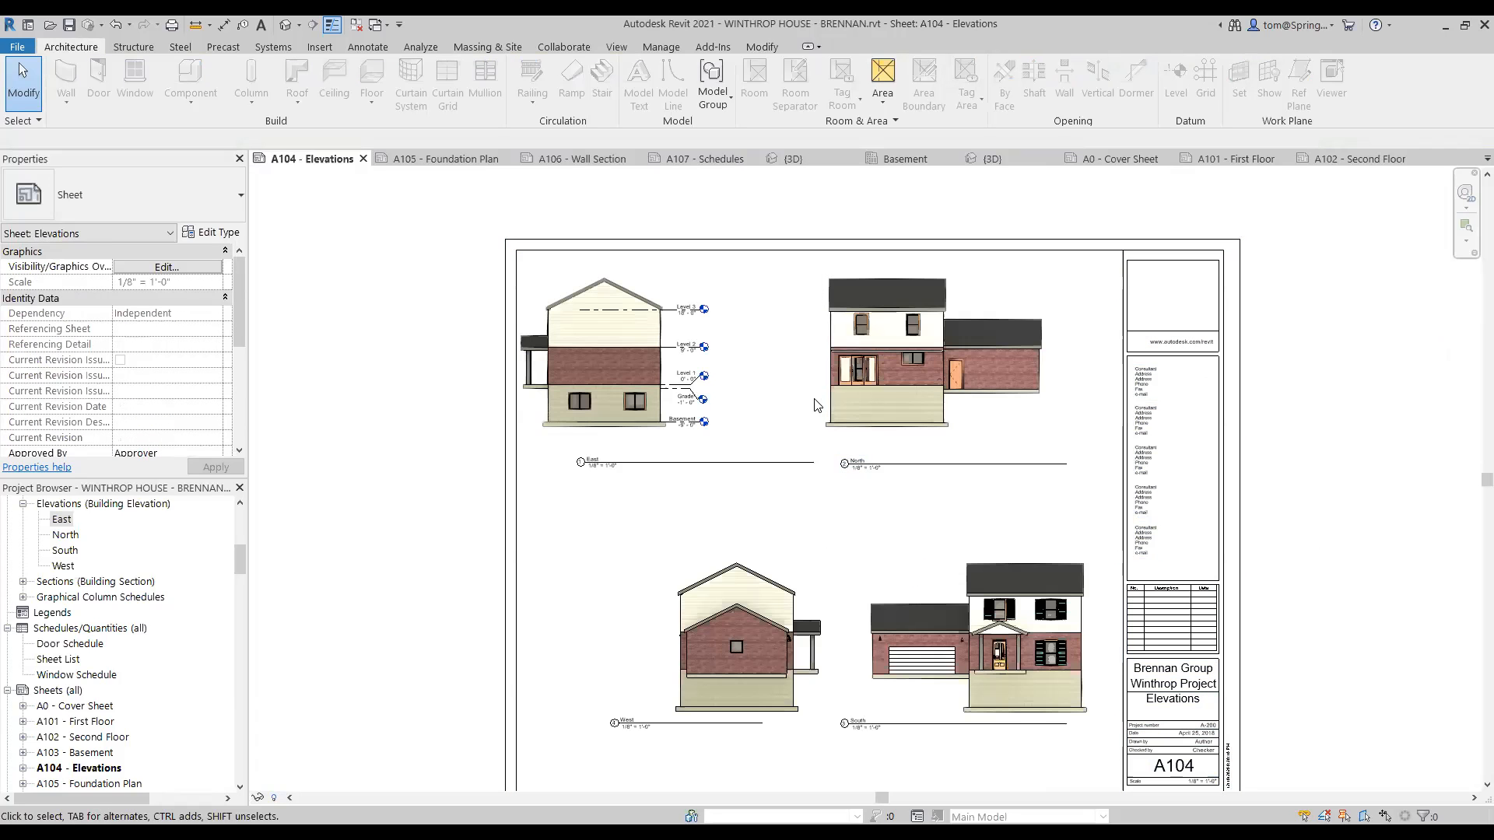
- Shift the East viewport to the right on the sheet, leaving clear space from the border and the North elevation
left_click(668, 393)
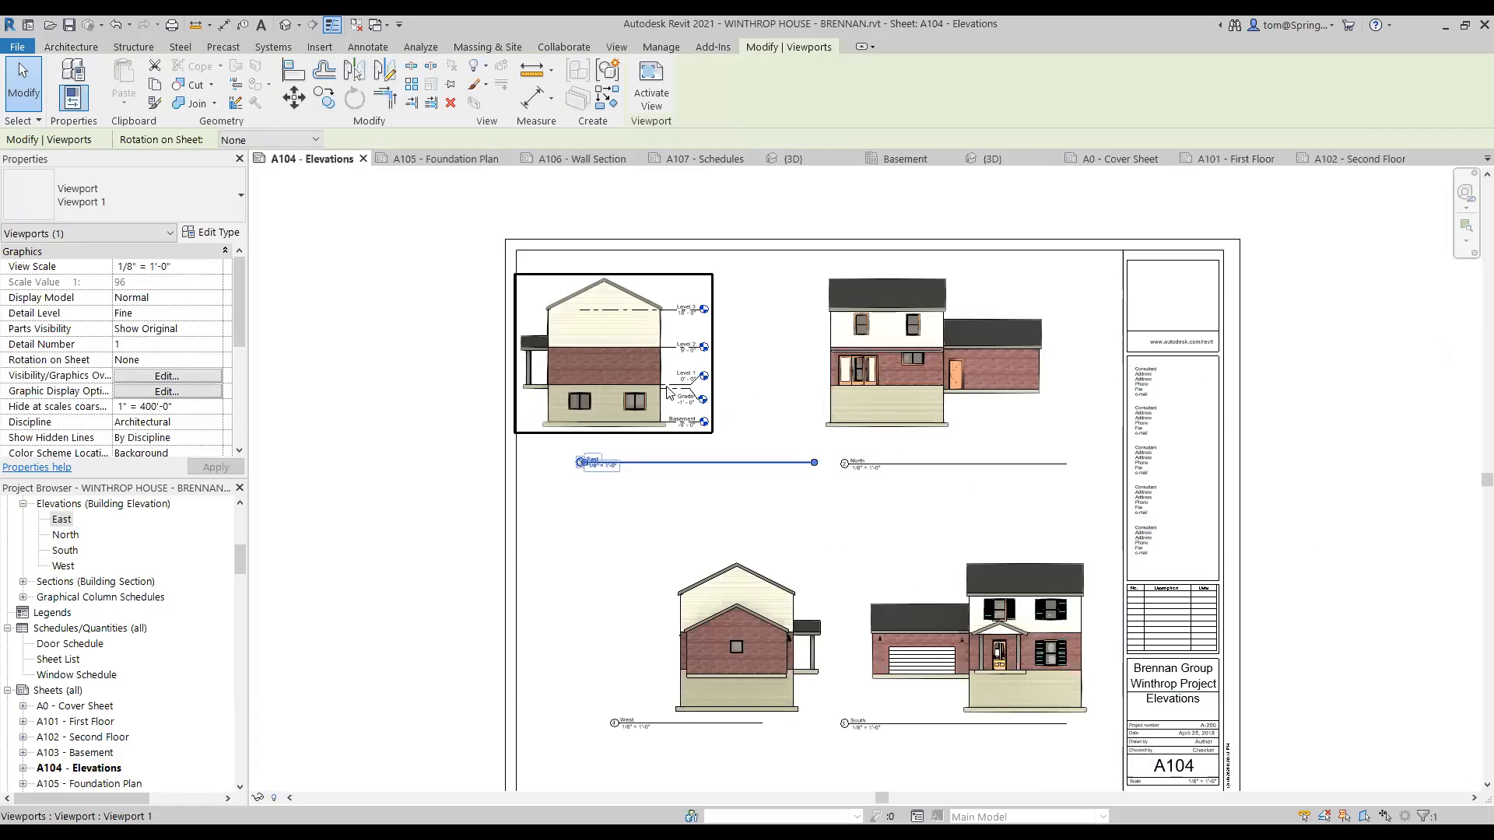
mouse_move(668, 393)
left_mouse_down()
mouse_move(697, 388)
mouse_move(667, 386)
left_mouse_up()
key("Right")
key("Right")
key("Right")
key("Right")
key("Right")
key("Right")
key("Right")
key("Right")
key("Right")
key("Right")
key("Right")
key("Right")
key("Right")
key("Right")
key("Right")
key("Right")
key("Right")
key("Right")
key("Right")
key("Right")
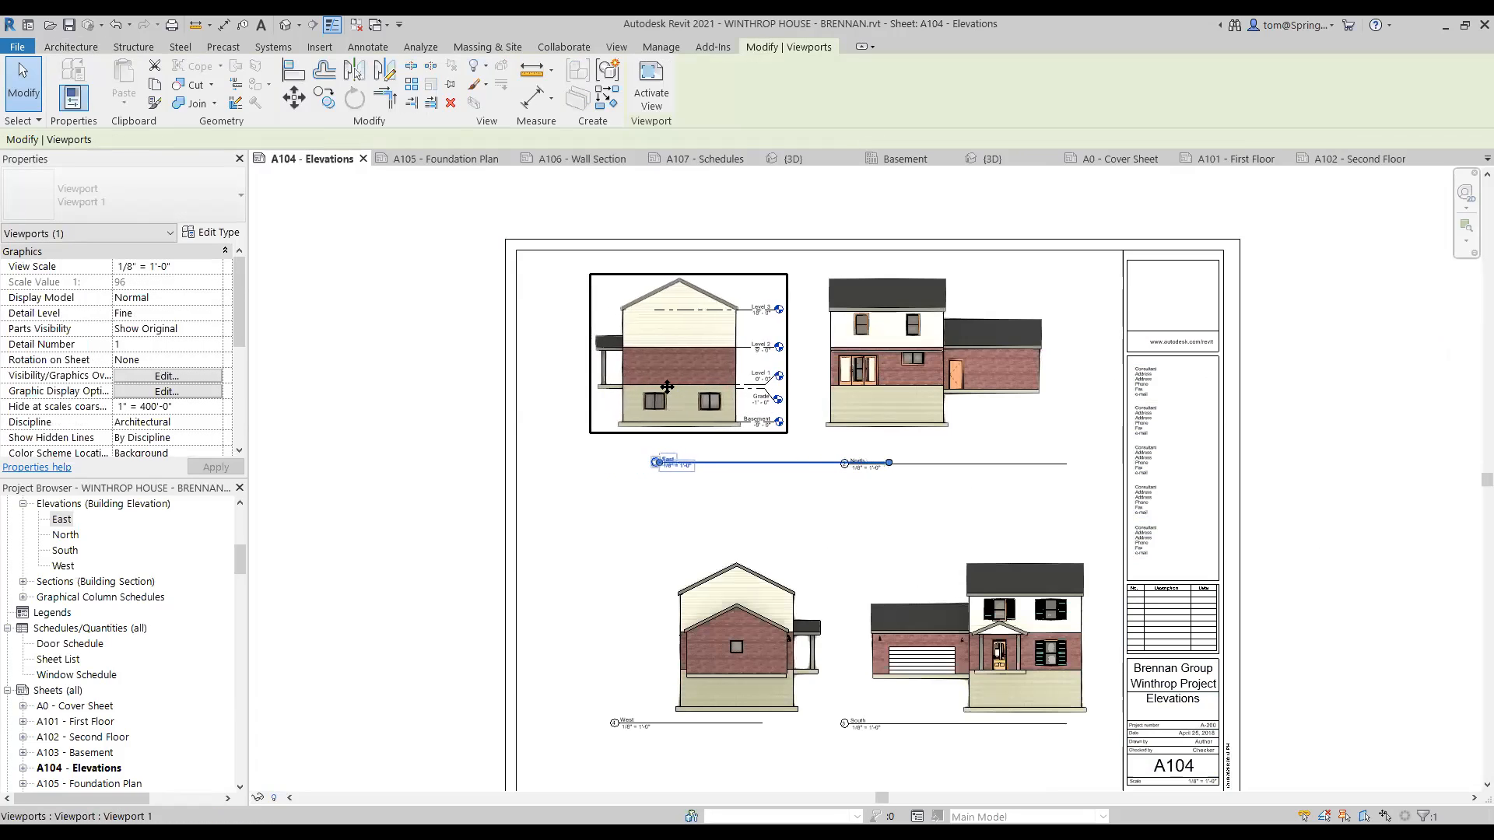
key("Left")
key("Left")
key("Left")
key("Left")
key("Left")
key("Left")
key("Left")
key("Left")
key("Left")
key("Left")
key("Left")
key("Left")
key("Left")
key("Left")
key("Left")
key("Left")
key("Left")
key("Left")
key("Left")
key("Left")
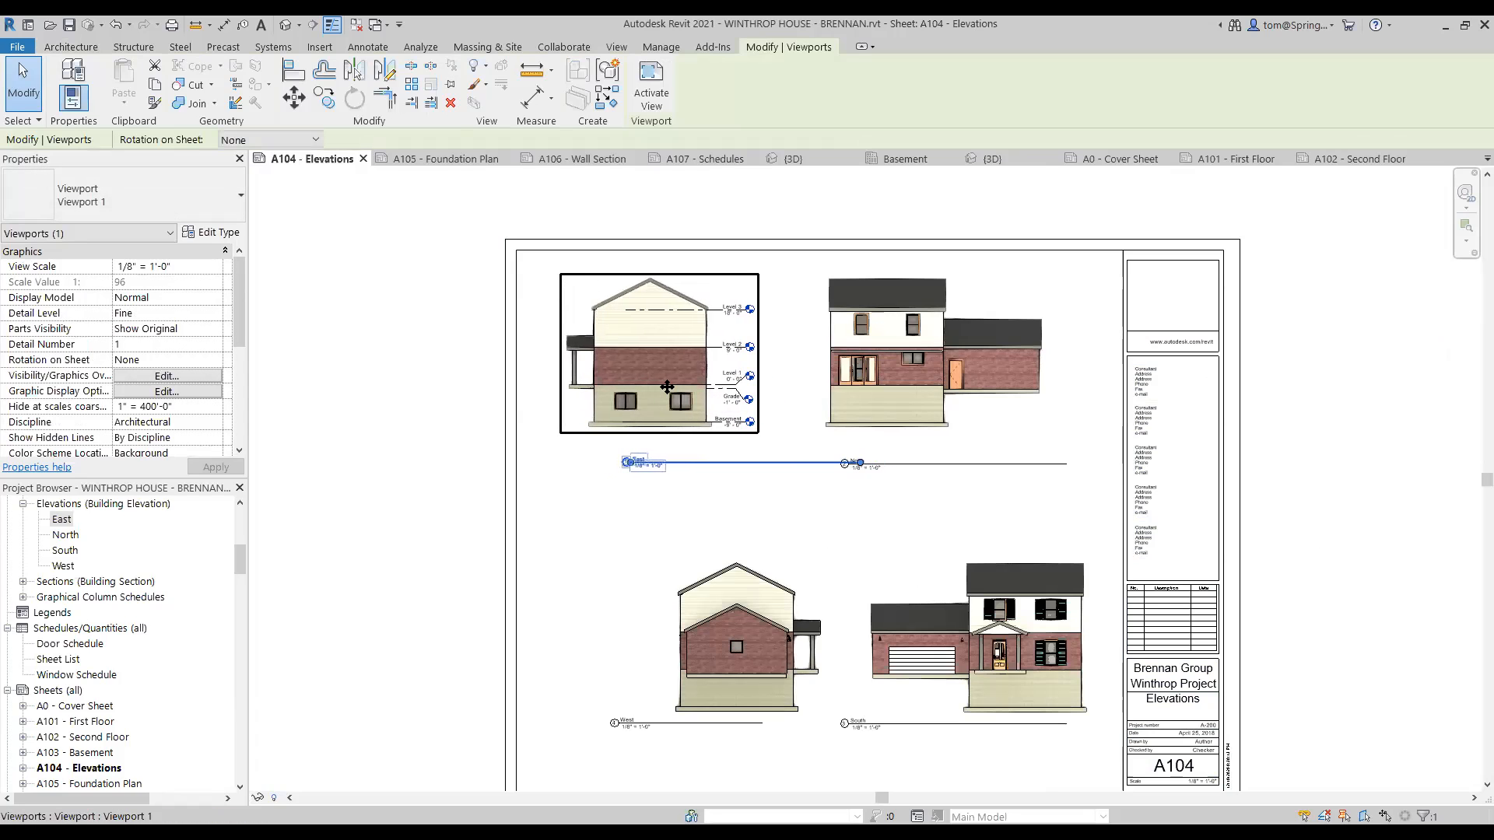
left_click(529, 483)
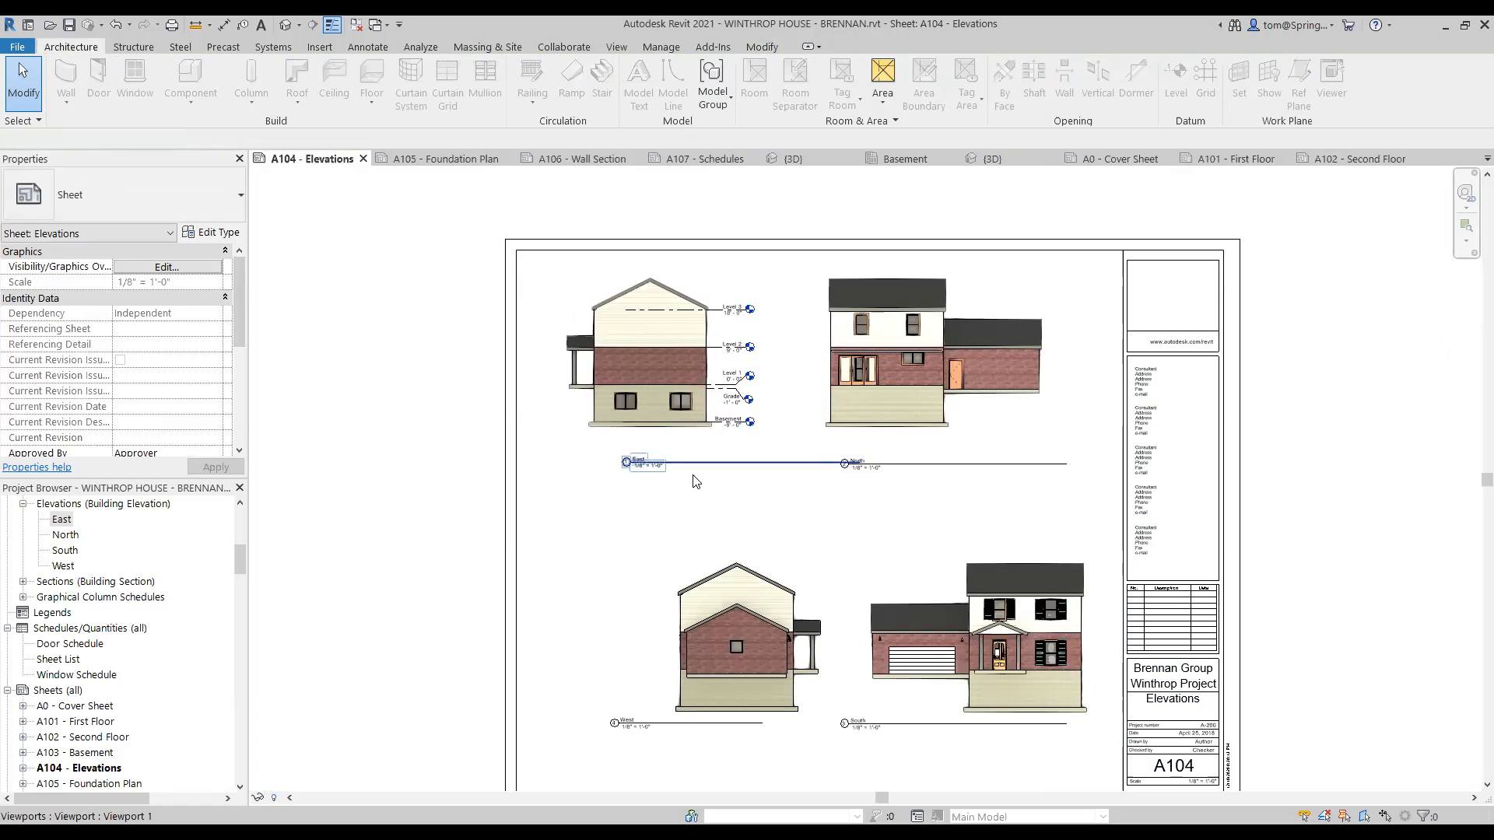
- Move the East view title left so it starts at the left edge of its elevation and clears the North title
left_click_drag(687, 466, 632, 471)
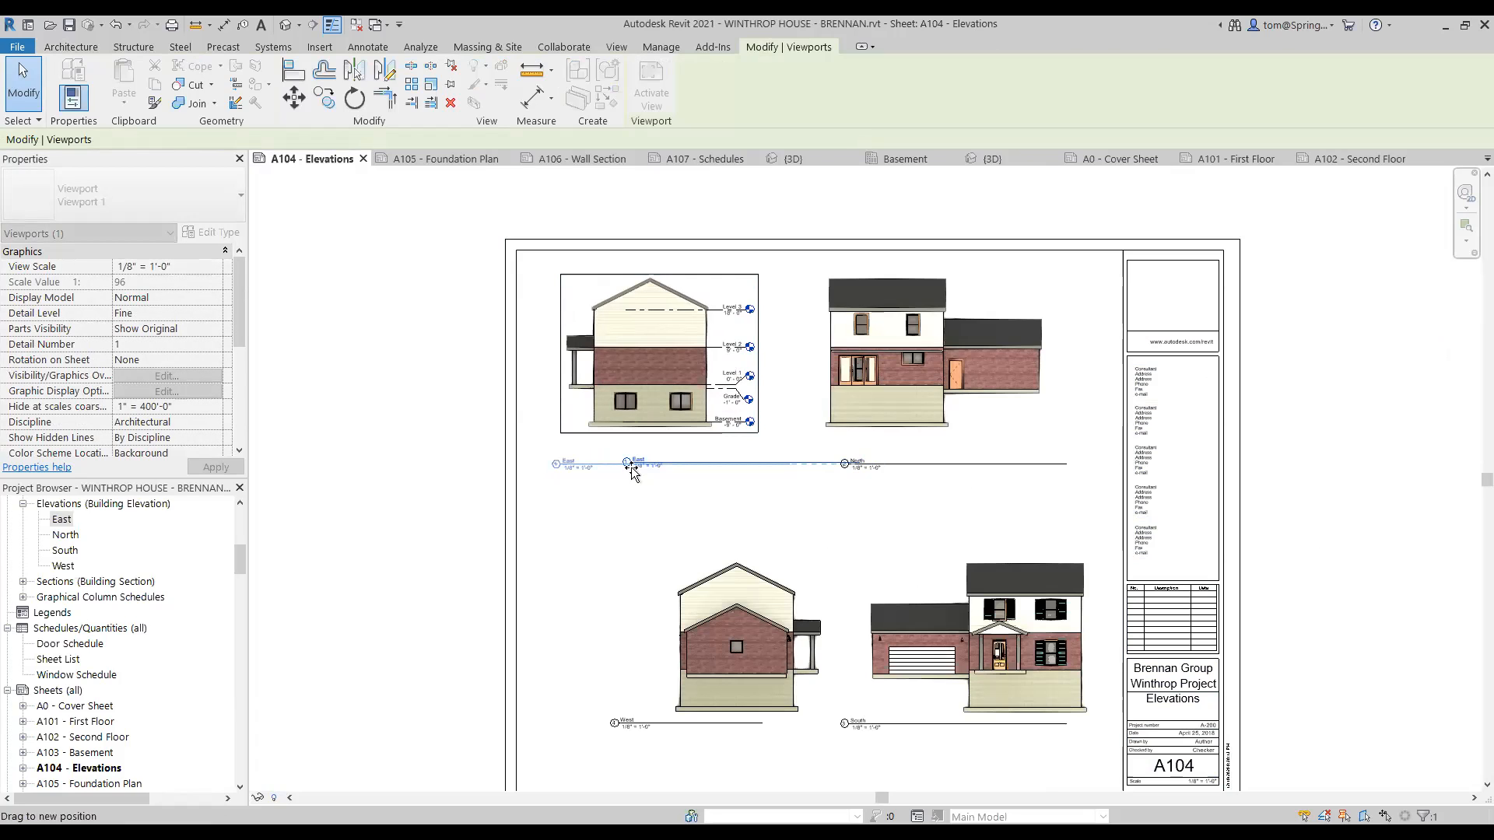
left_click_drag(632, 471, 632, 471)
left_click(666, 523)
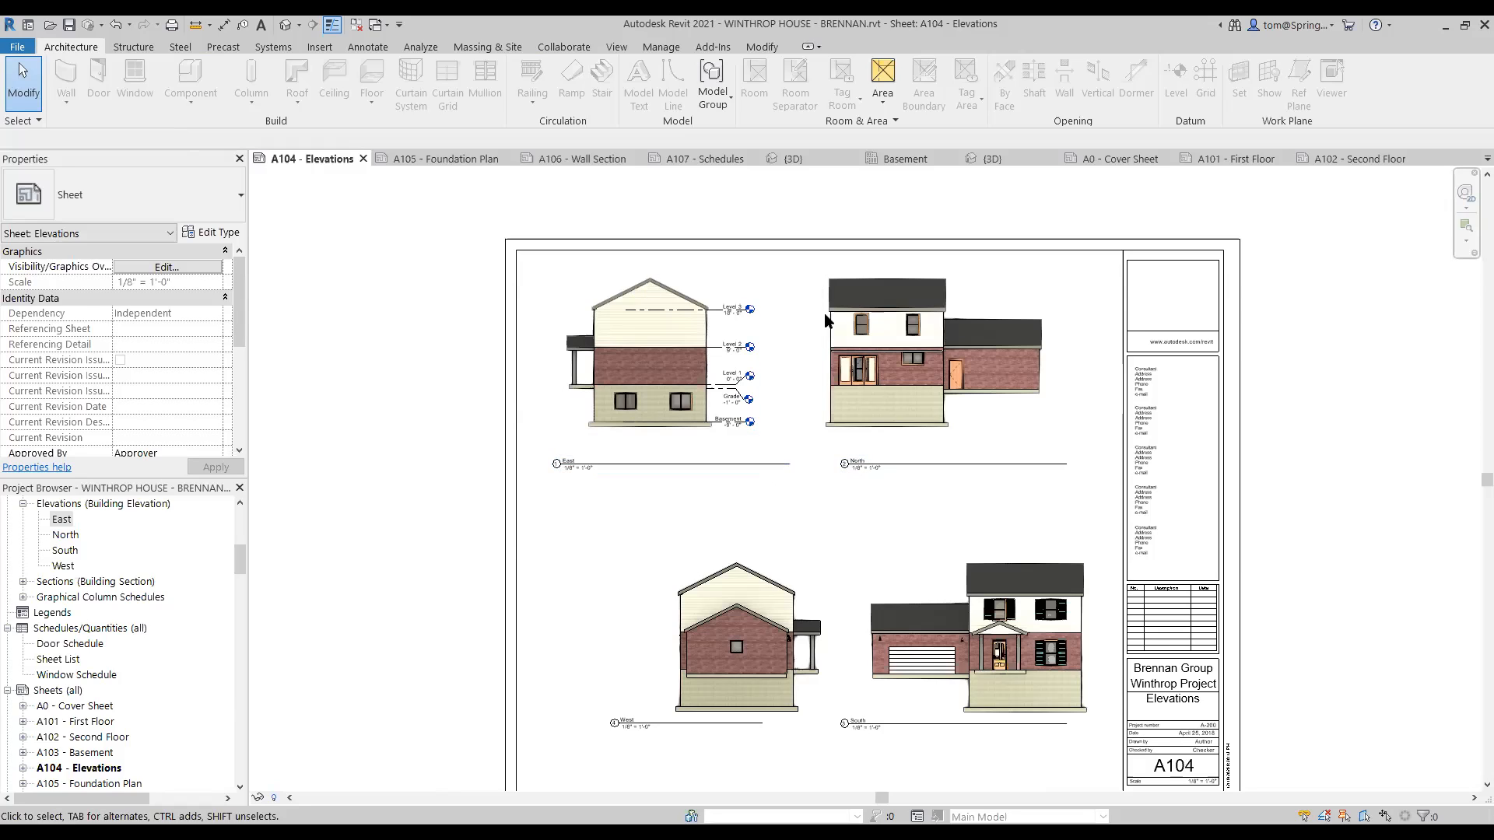
left_click(677, 429)
left_click(678, 500)
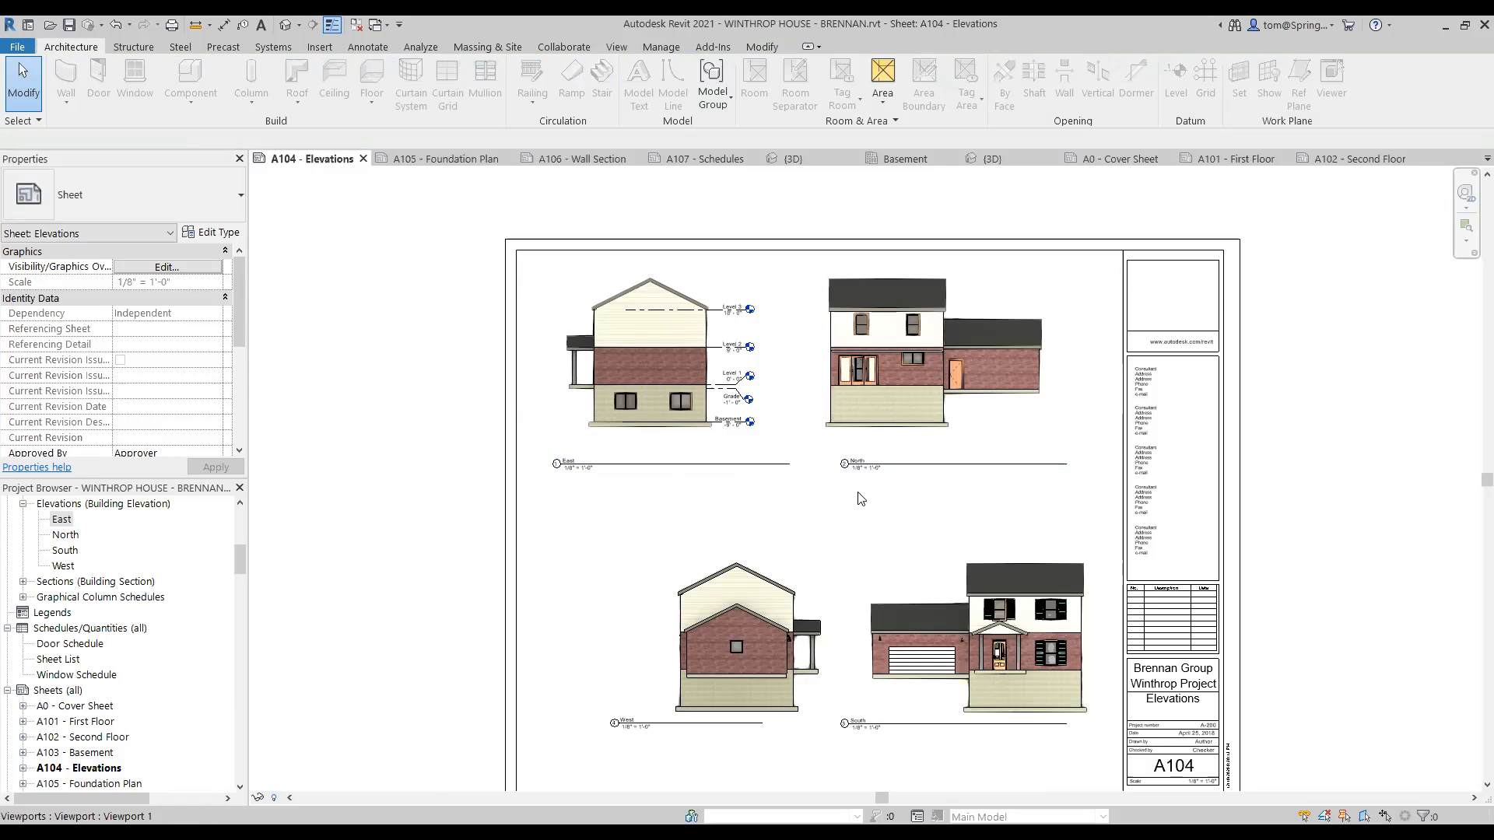
- Move the West viewport left so its house sits directly beneath the East elevation
left_click(766, 574)
left_click_drag(752, 574, 706, 580)
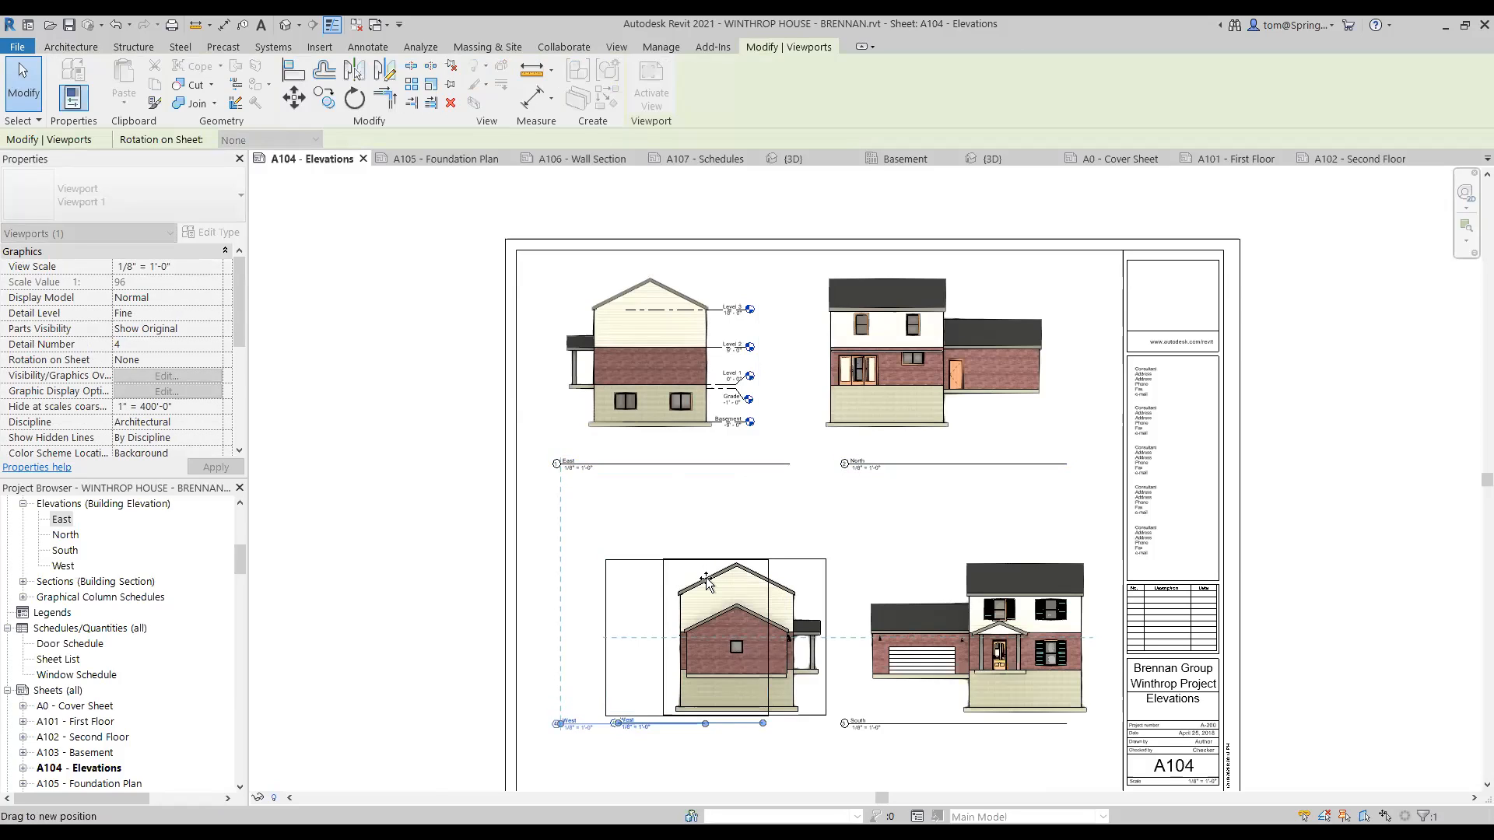
left_click_drag(706, 579, 707, 581)
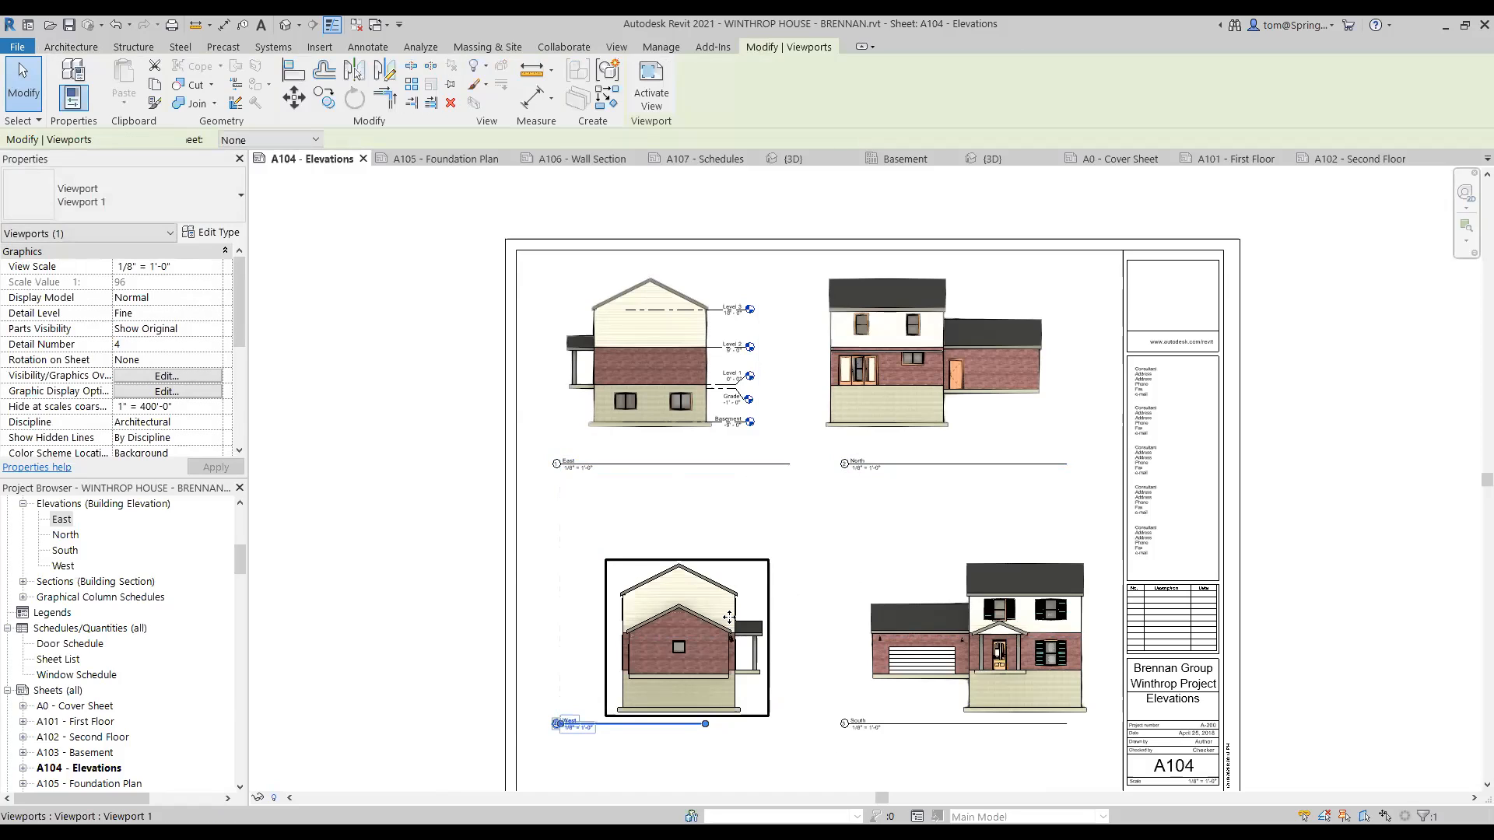
key("Left")
key("Left")
key("Left")
key("Left")
key("Left")
key("Left")
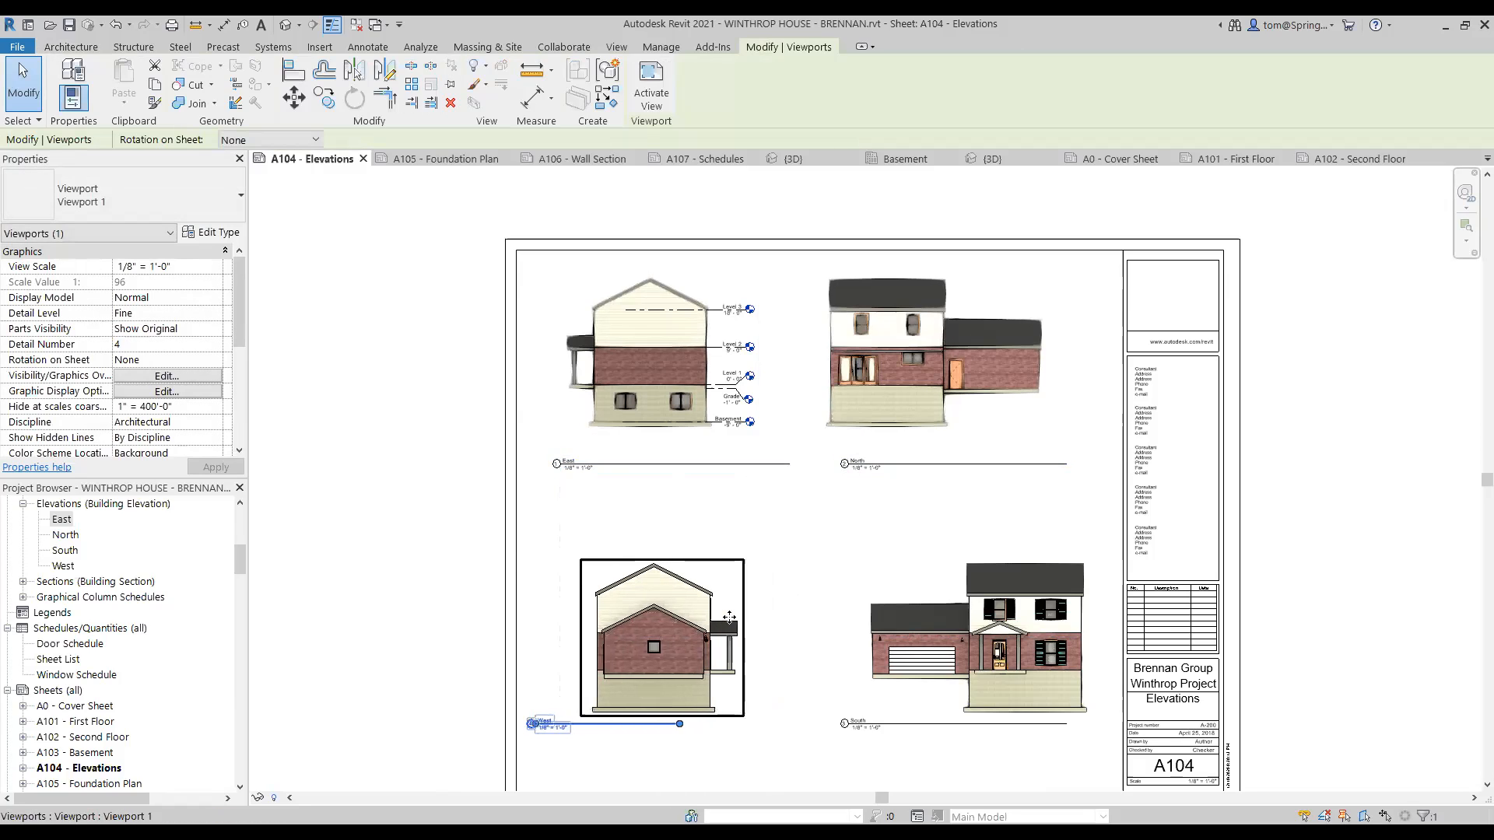
left_click(774, 544)
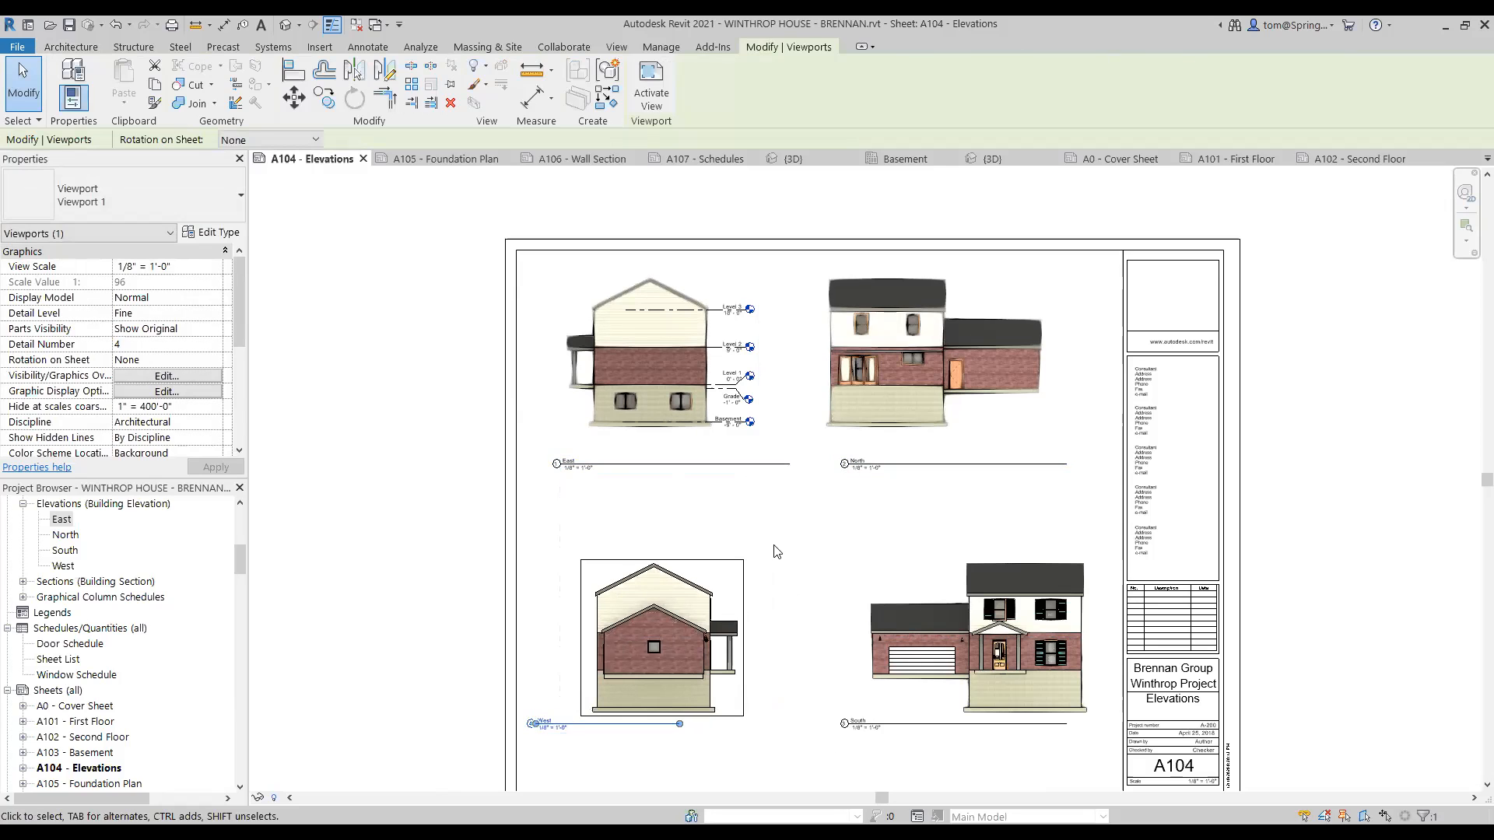
- Move the West view title right so it aligns vertically with the East view title above
left_click(649, 722)
left_click_drag(649, 720, 673, 727)
left_click(772, 762)
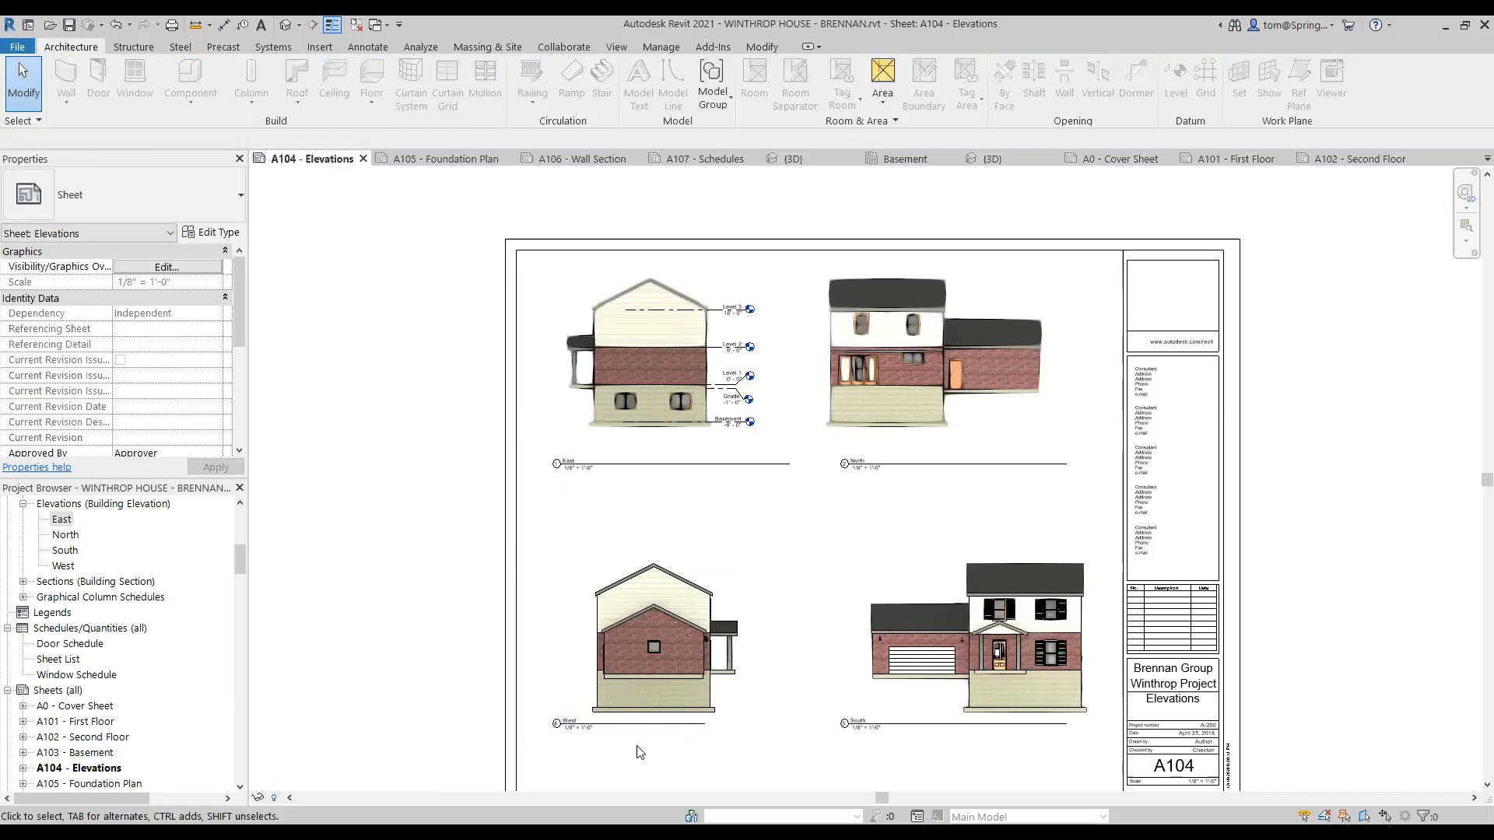
left_click(655, 723)
mouse_move(655, 723)
left_mouse_down()
mouse_move(678, 726)
mouse_move(651, 723)
left_mouse_up()
left_click(697, 763)
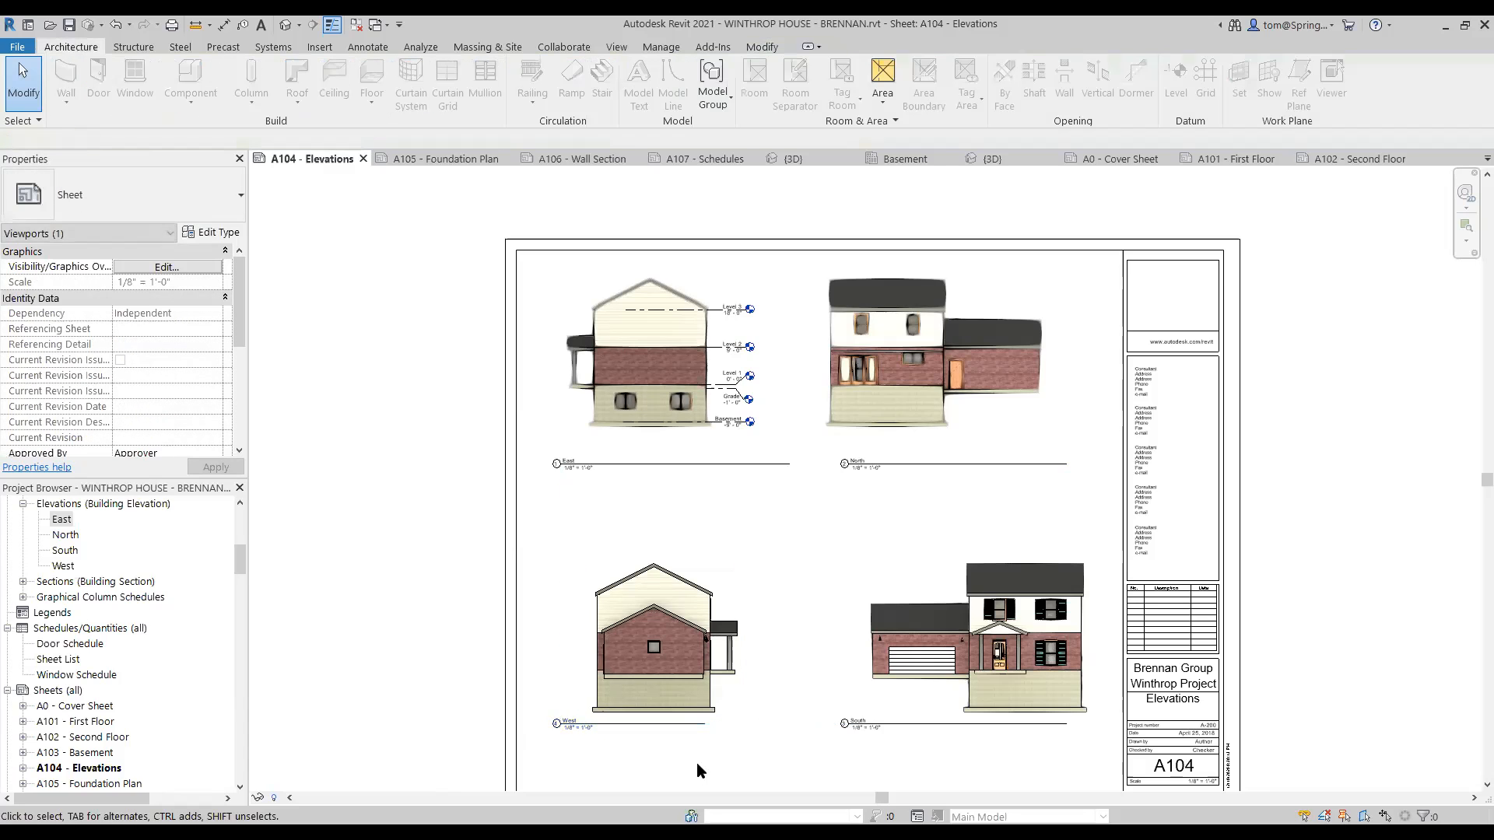
- Lengthen the West and South view title lines so they extend slightly past the right edges of their elevations
left_click(728, 713)
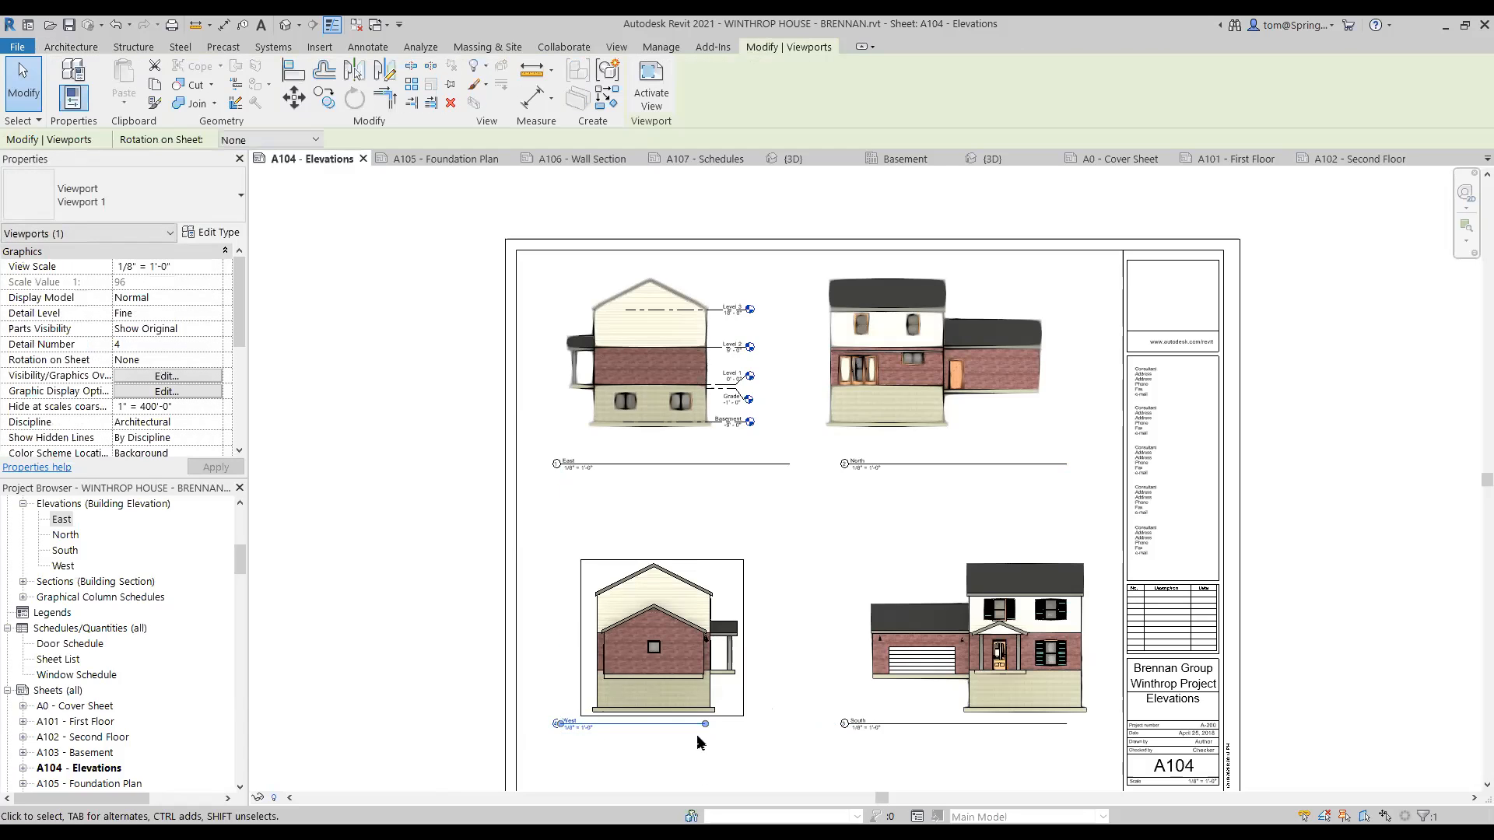
left_click_drag(706, 726, 745, 725)
left_click(753, 739)
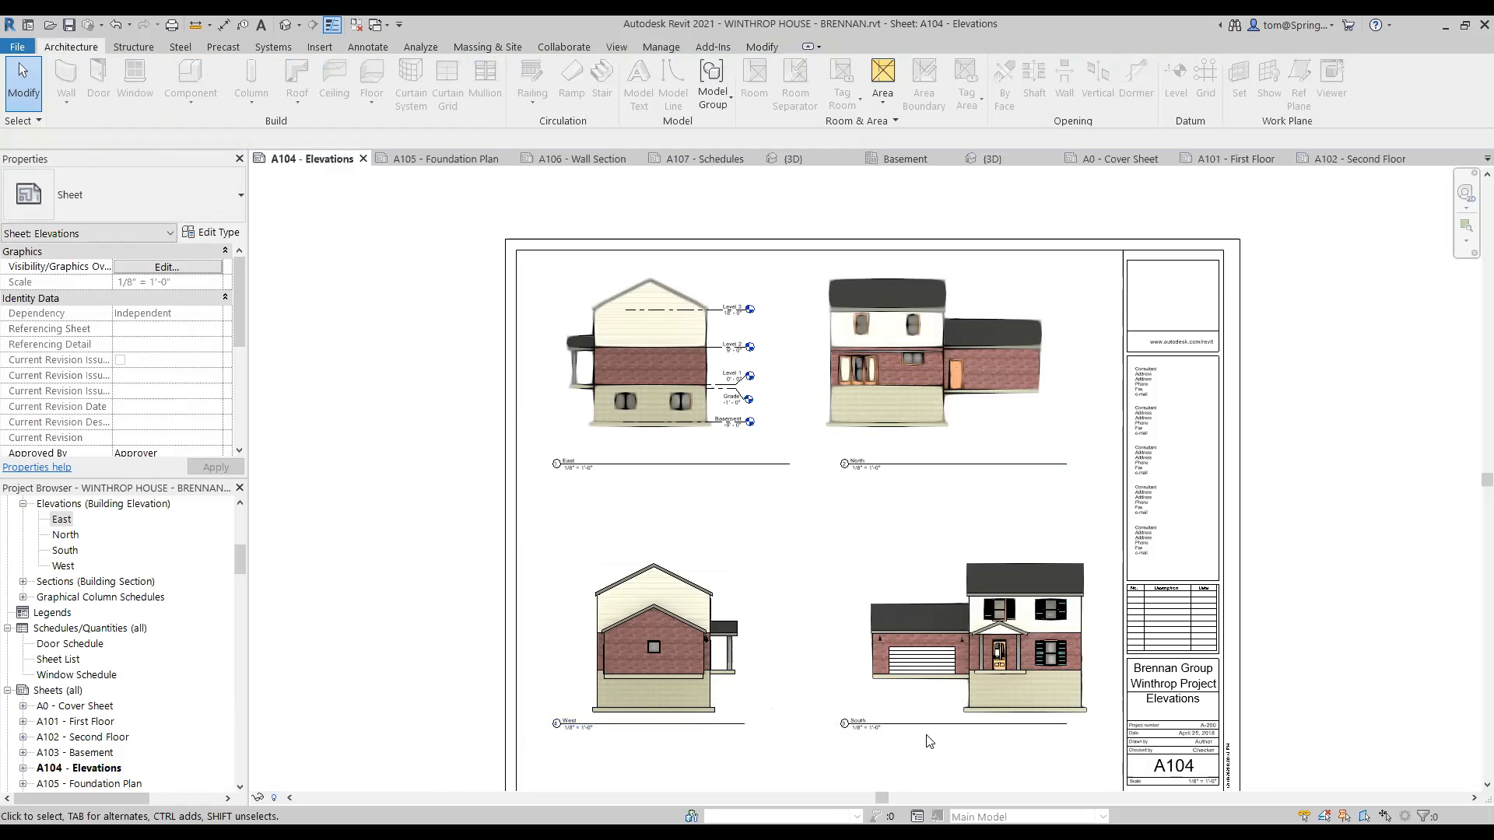
left_click(998, 697)
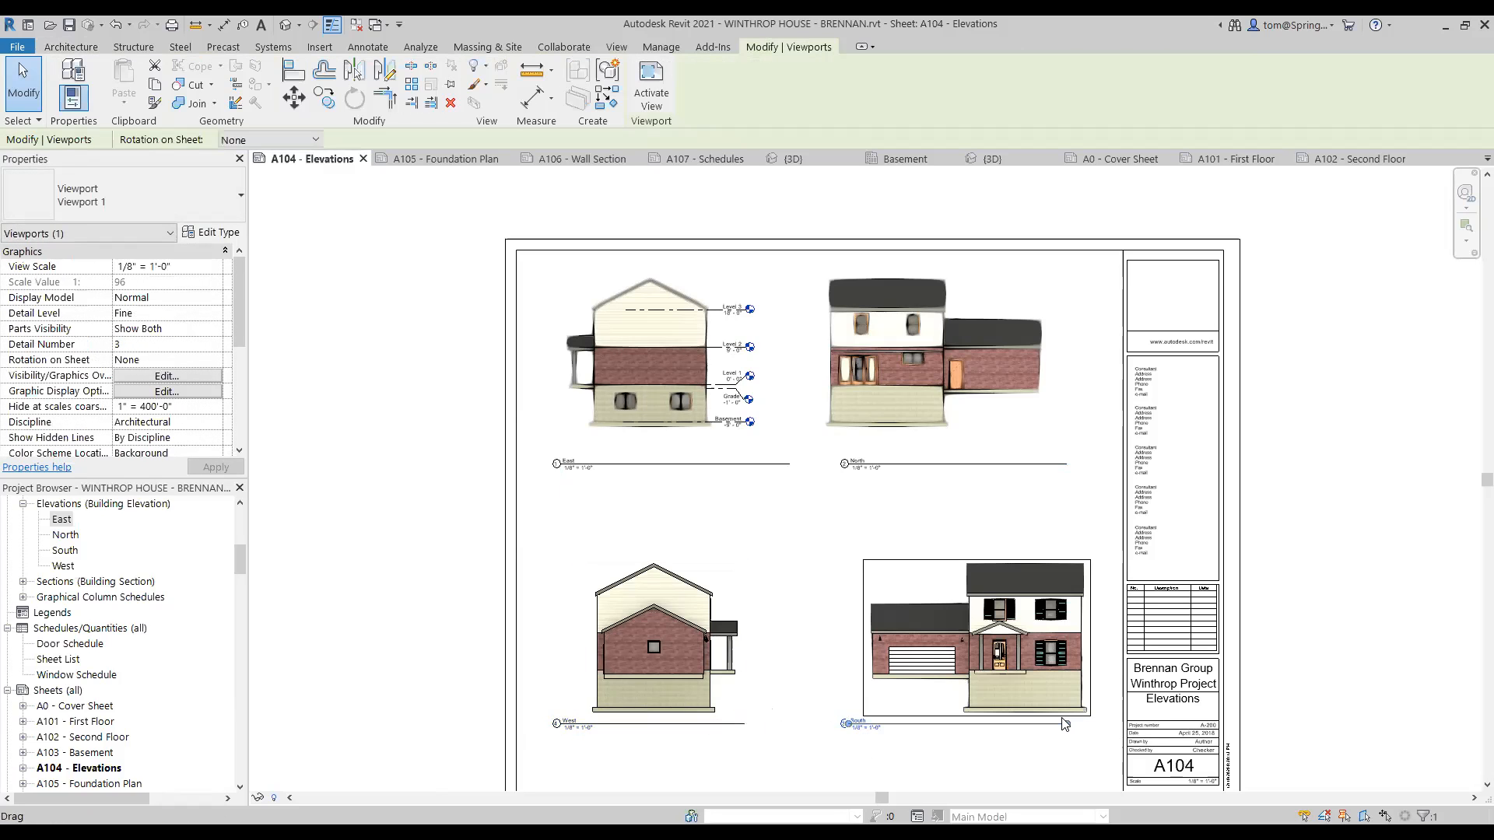
left_click_drag(1069, 730, 1097, 726)
left_click(1059, 756)
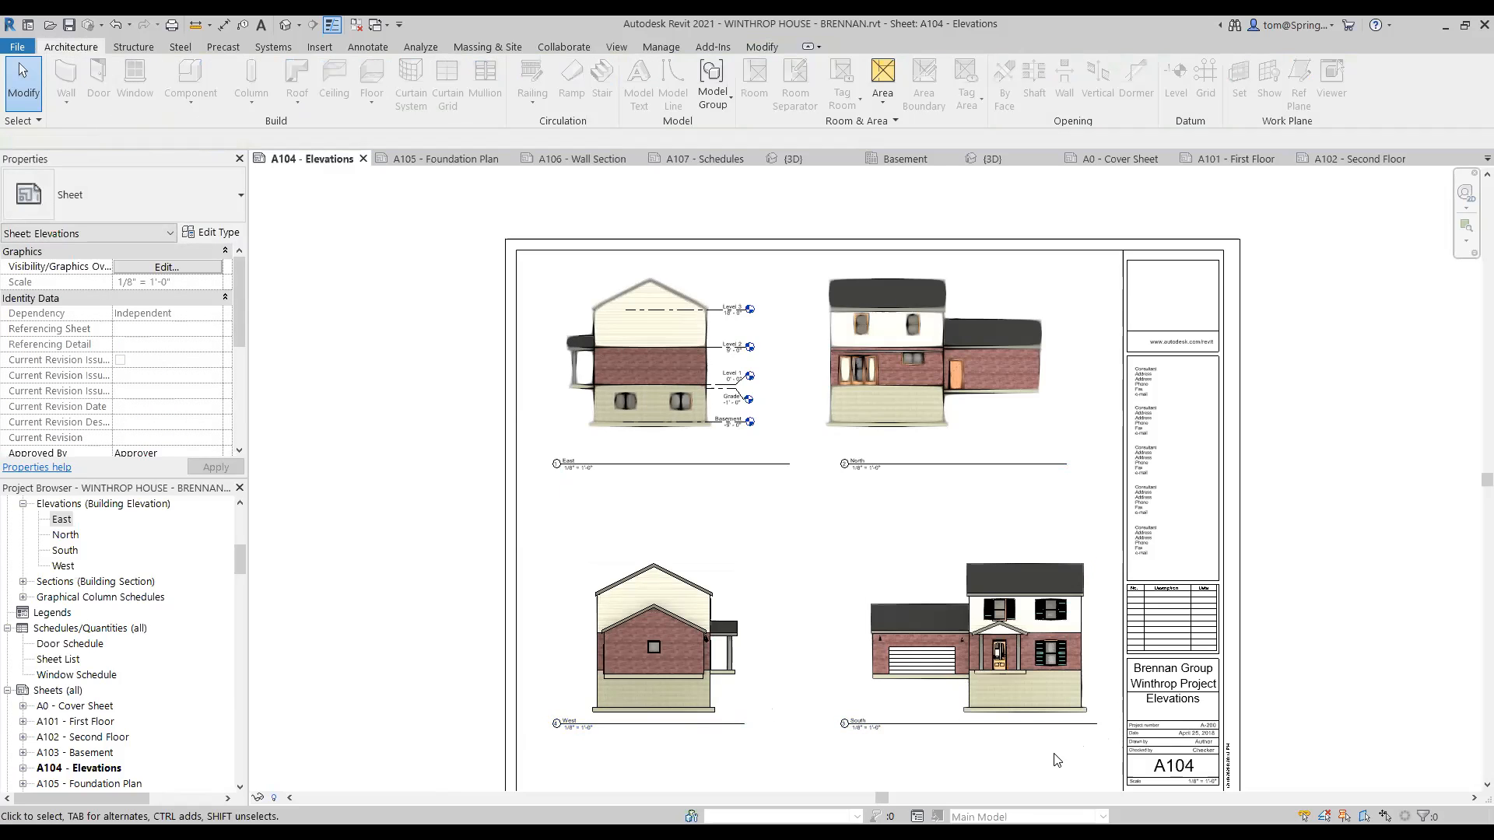
- Shift the North viewport right so it sits above the South elevation with more space from the East level heads
left_click(937, 406)
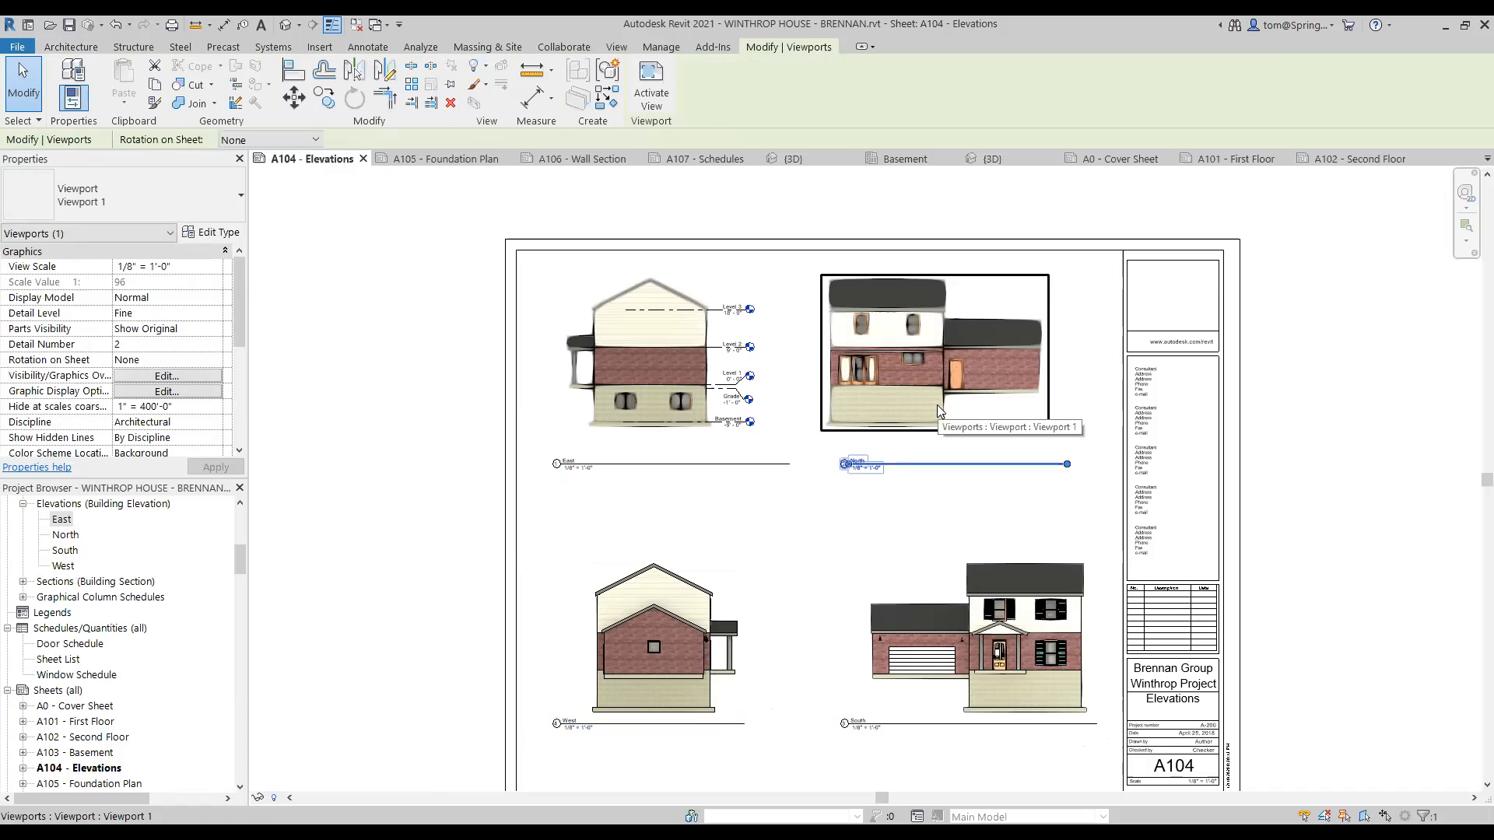
key("Right")
key("Right")
key("Right")
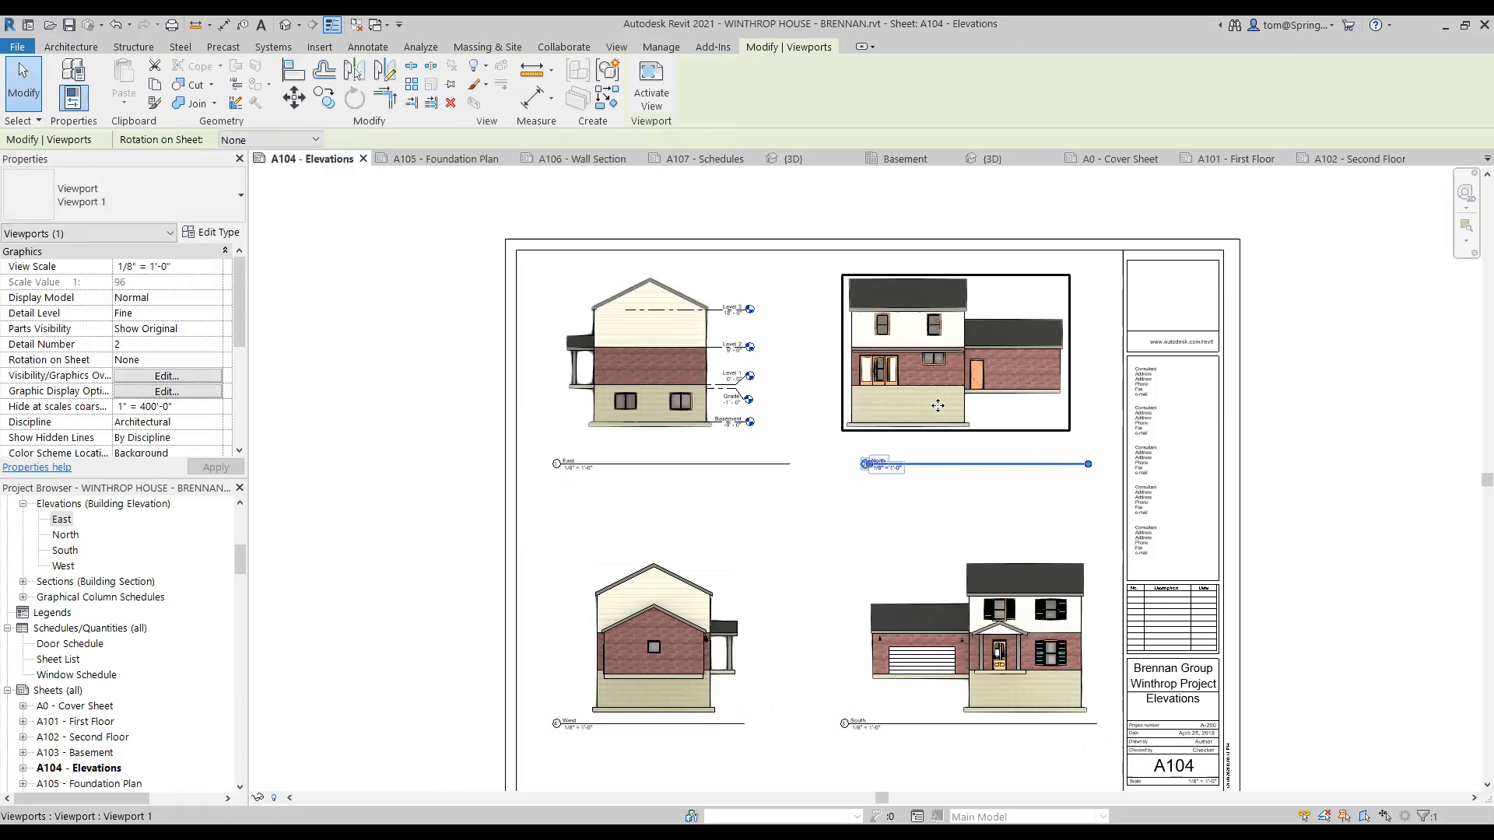
key("Right")
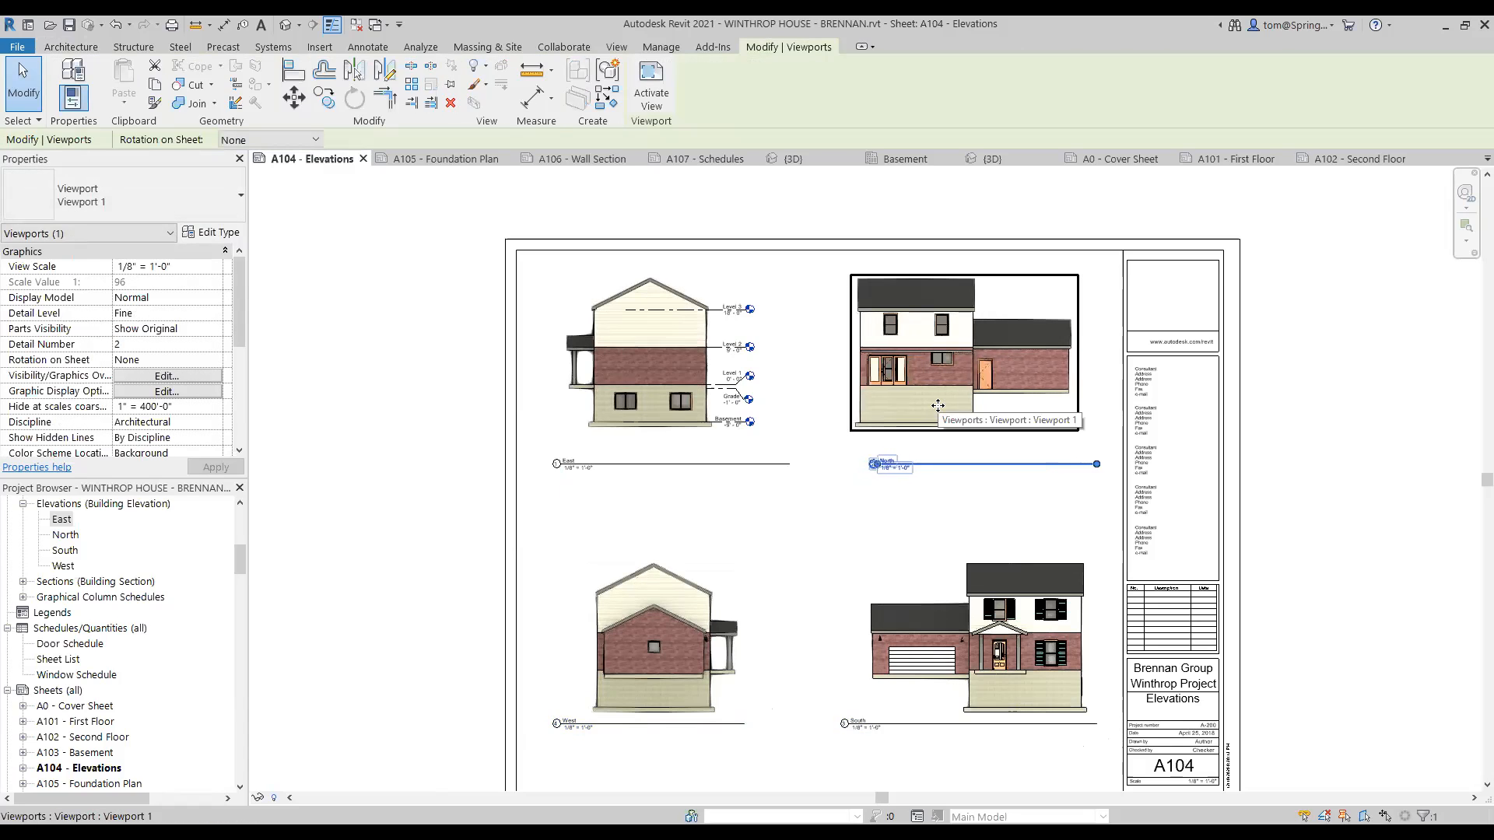
key("Right")
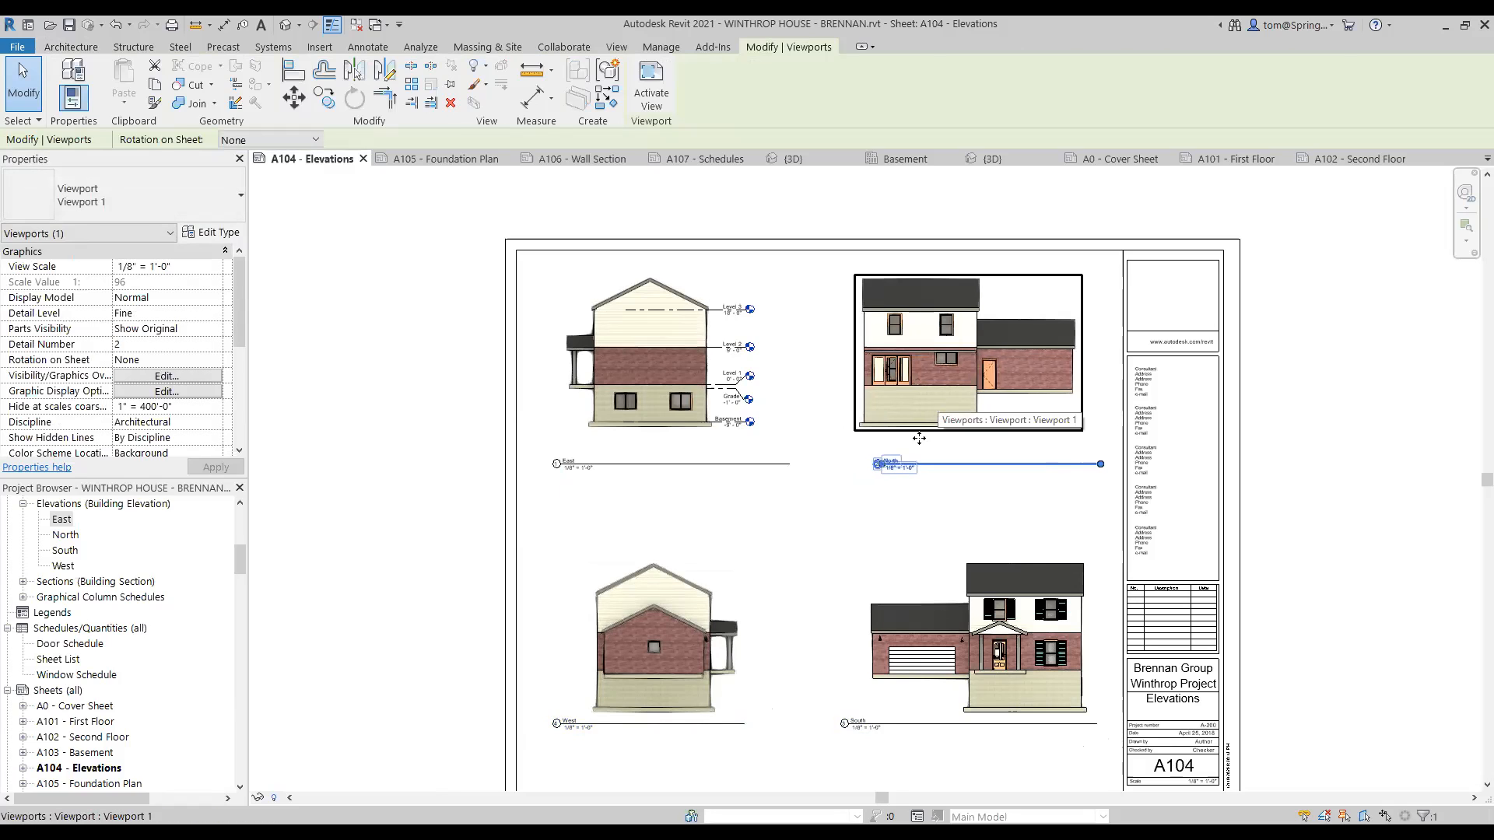
left_click(906, 494)
left_click(878, 467)
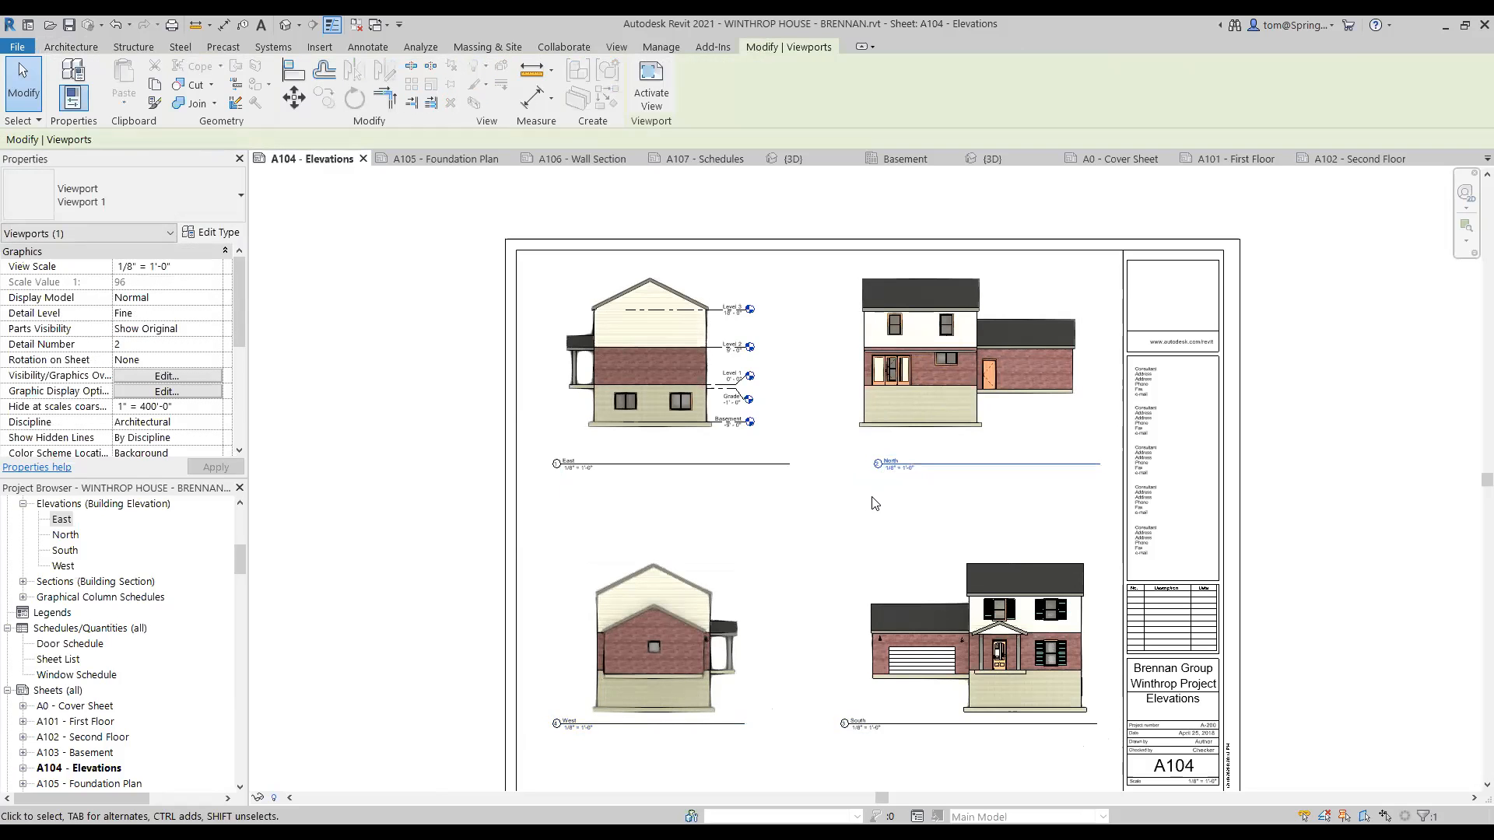
left_click(921, 445)
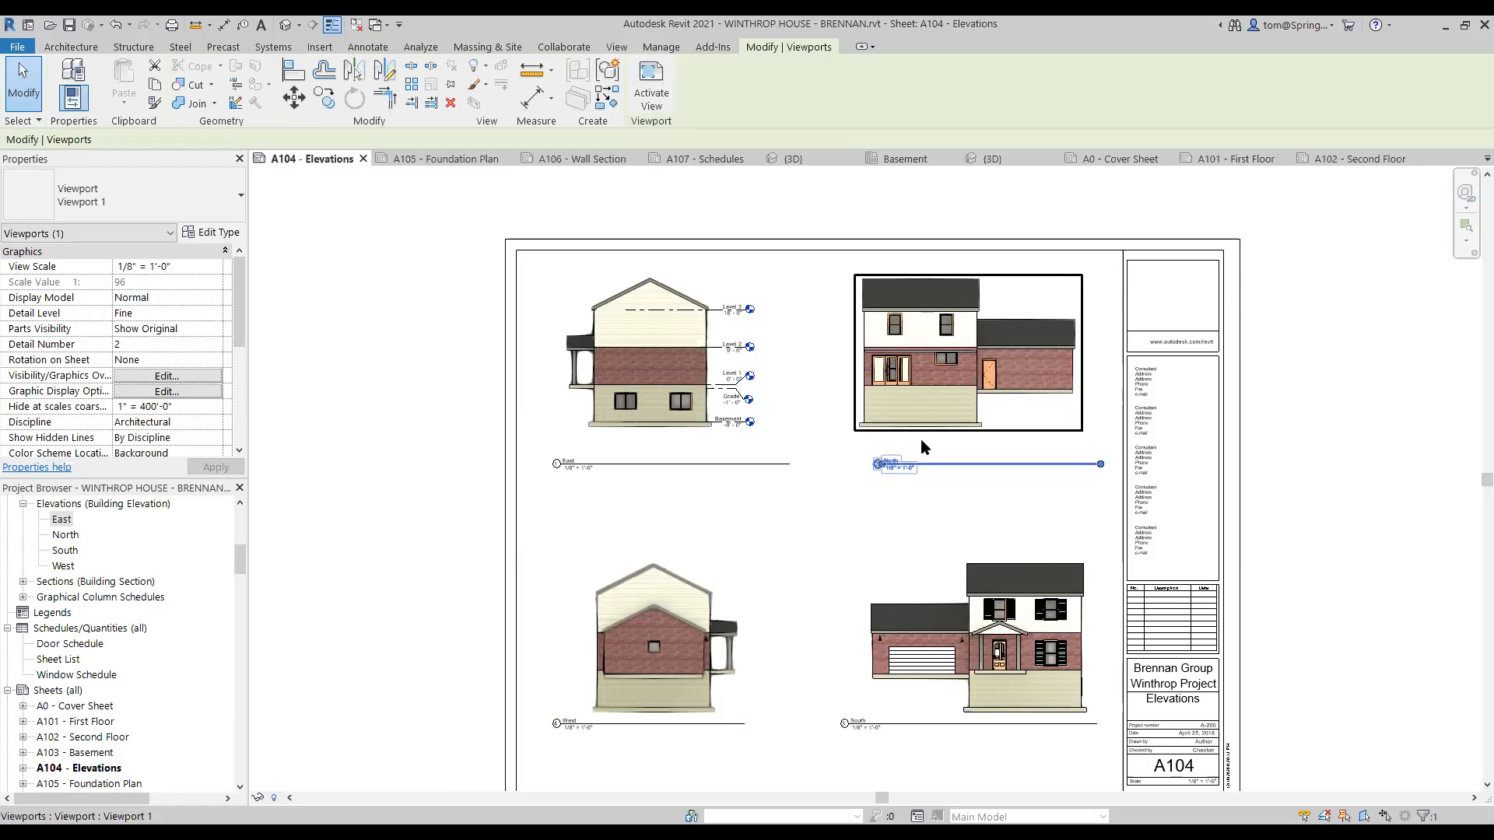
left_click(878, 464)
left_click(885, 500)
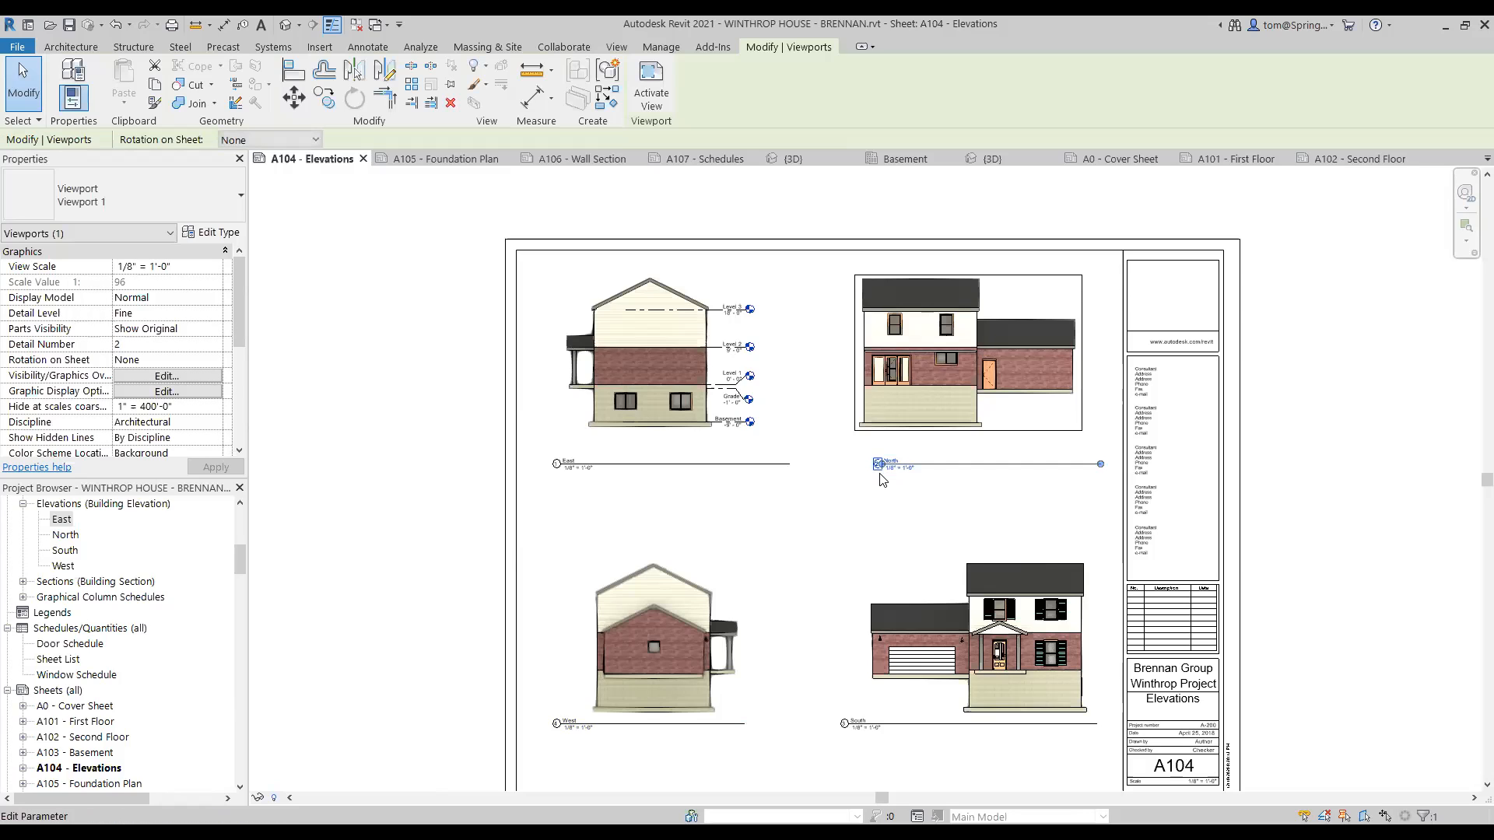
left_click(878, 464)
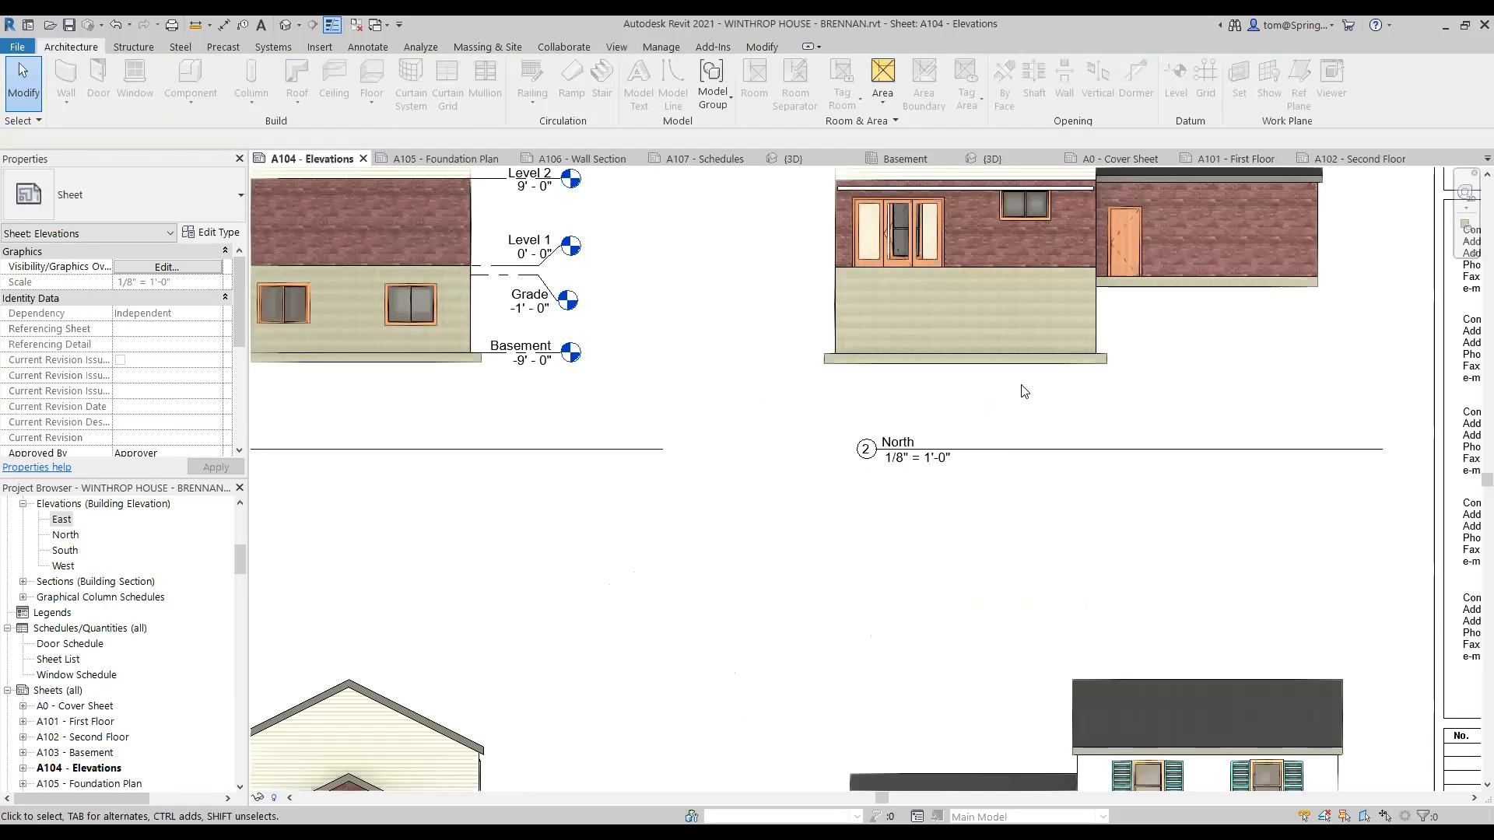
- Extend the left end of the North view title line so the title starts almost directly above the South view title
left_click(1030, 381)
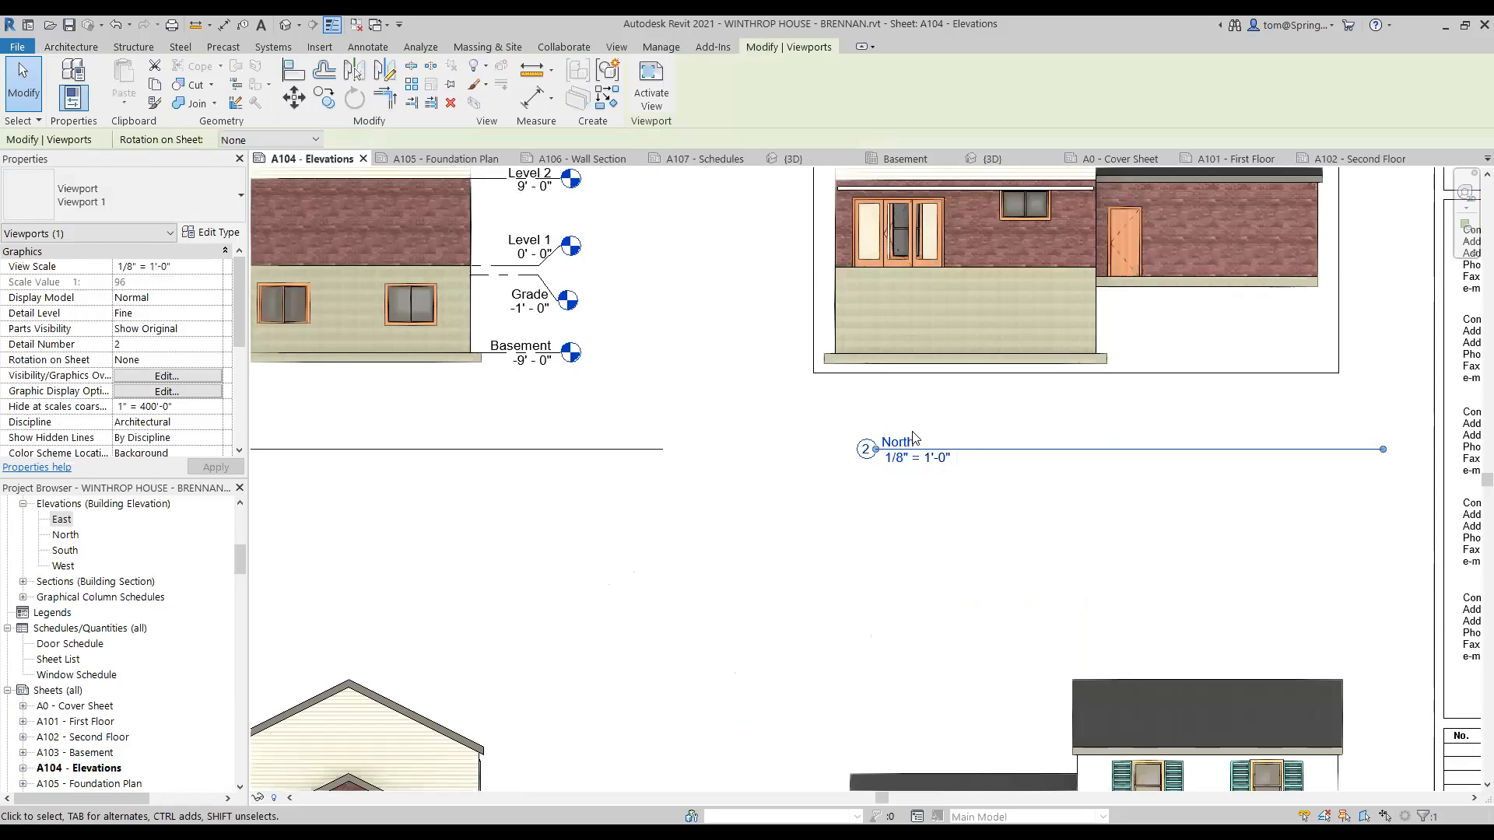
left_click(869, 449)
left_click(899, 482)
scroll(900, 461, "up", 2)
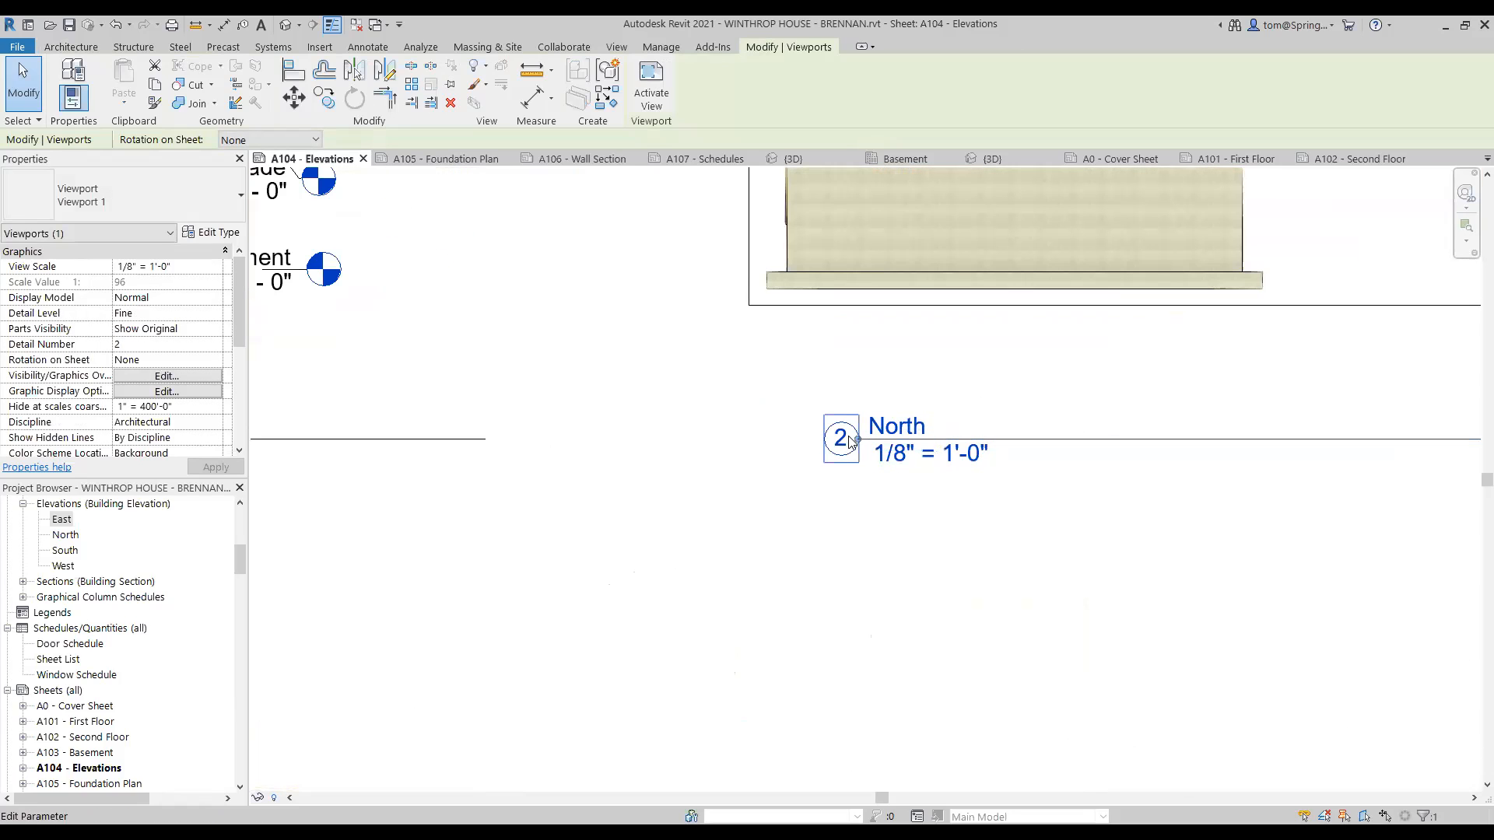
left_click_drag(859, 446, 750, 435)
left_click(927, 610)
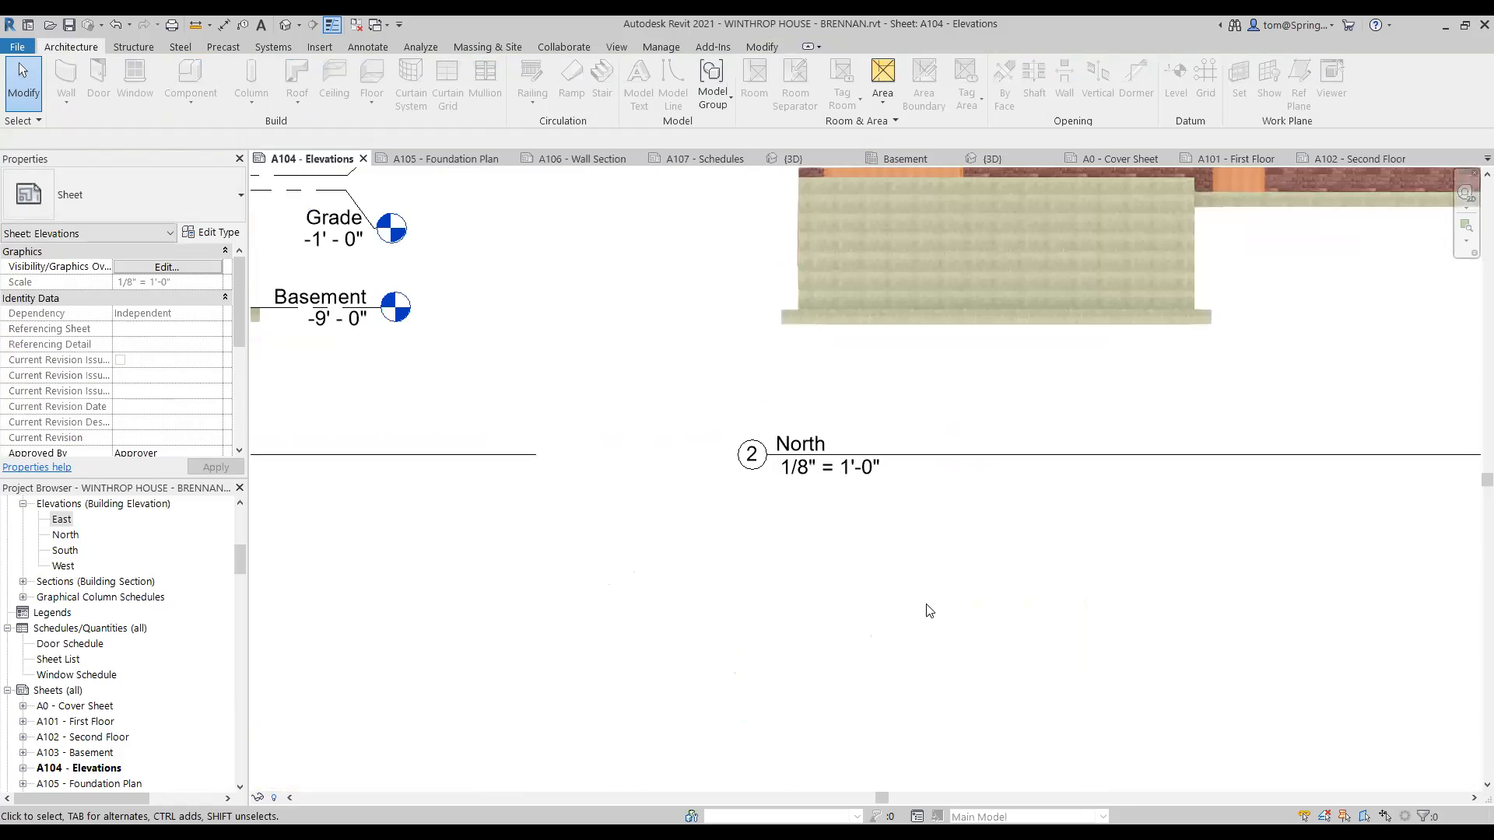
scroll(996, 613, "down", 3)
middle_click_drag(1008, 630, 910, 573)
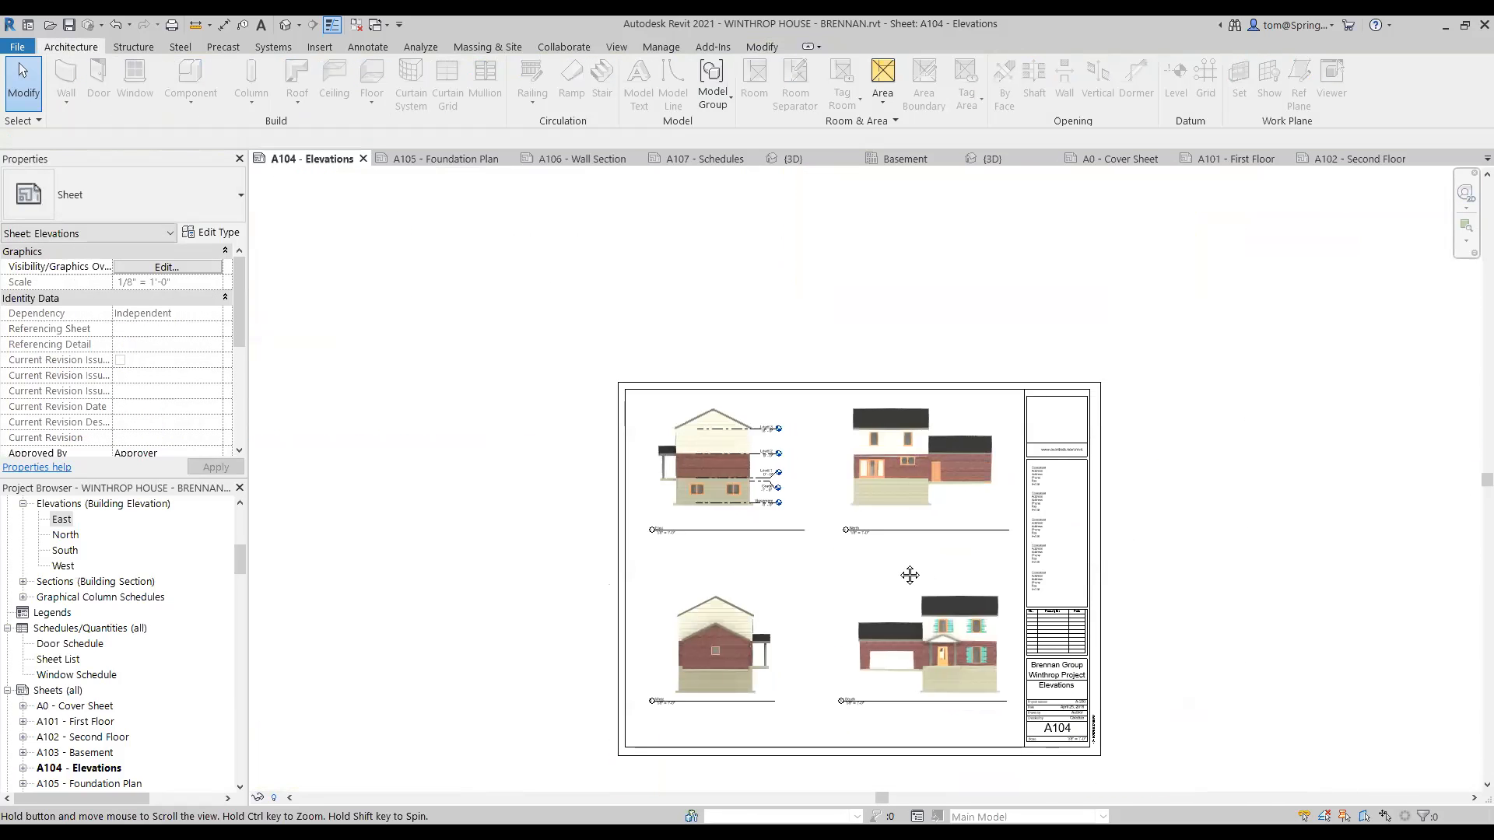
scroll(1141, 687, "up", 1)
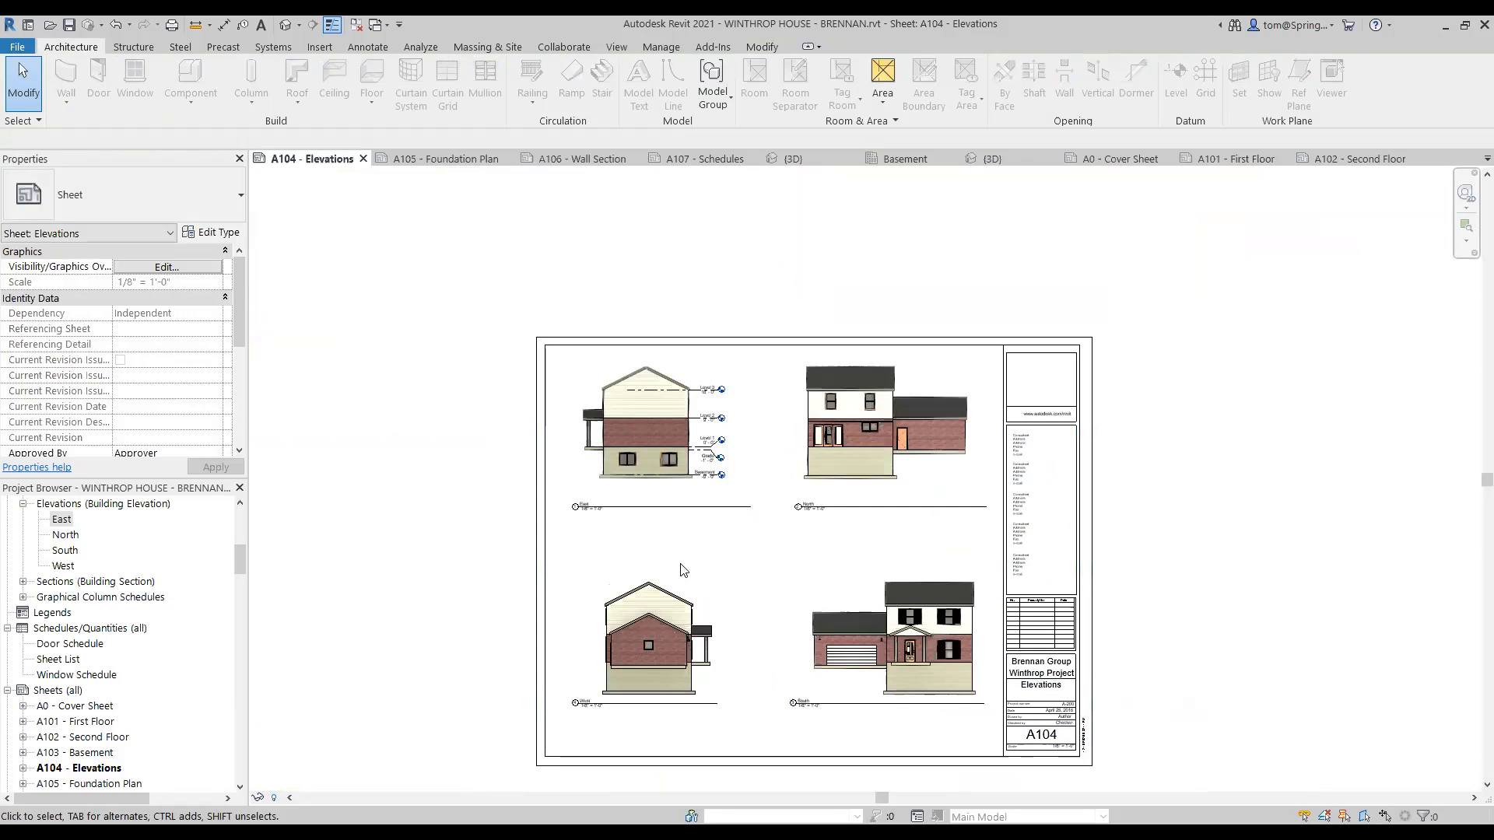
- Open sheet A105 - Foundation Plan and move the Basement view title down to sit below the foundation drawing
left_click(61, 519)
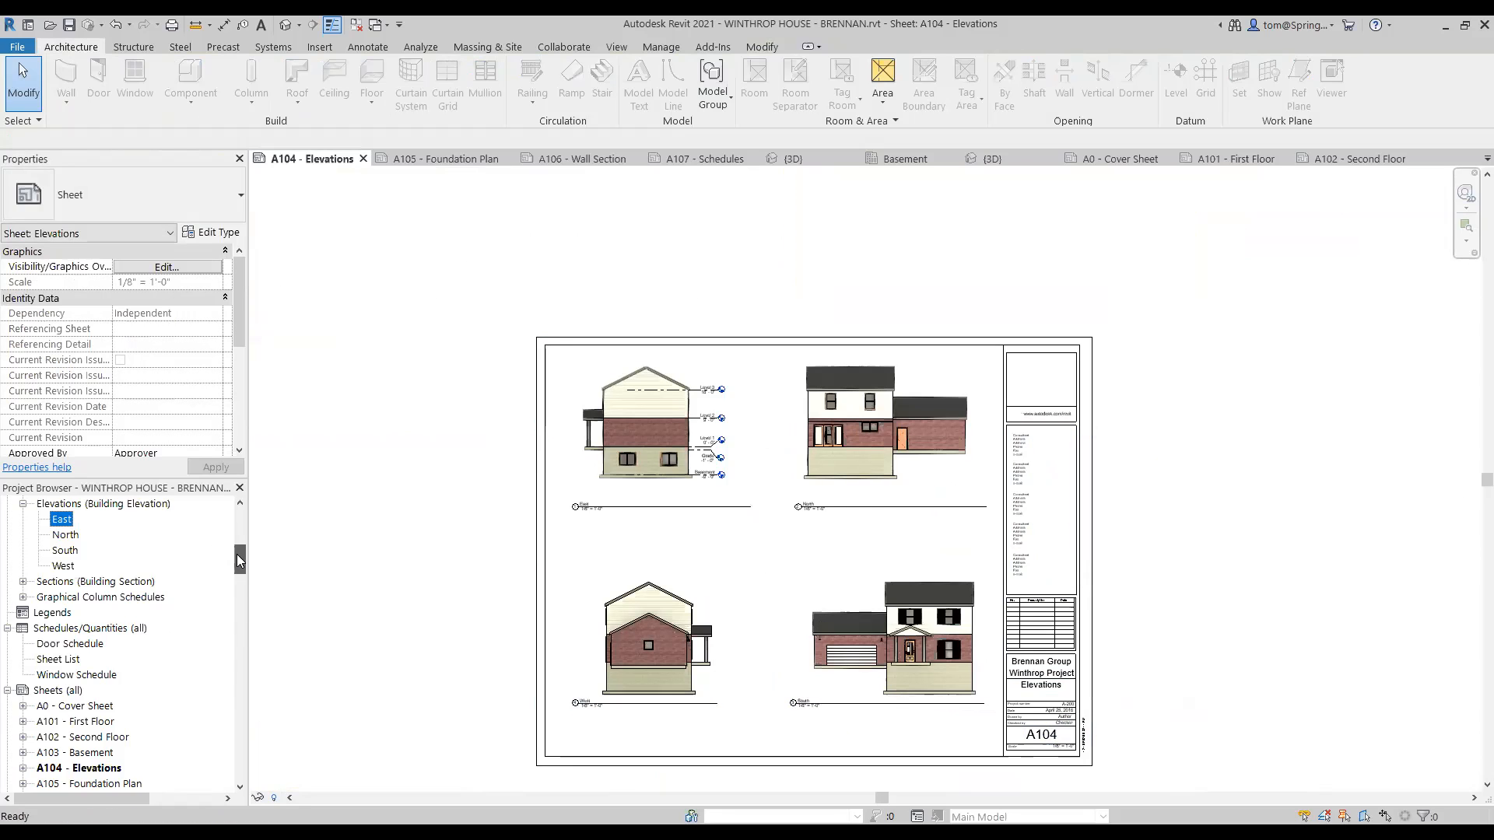
scroll(139, 604, "down", 4)
double_click(107, 598)
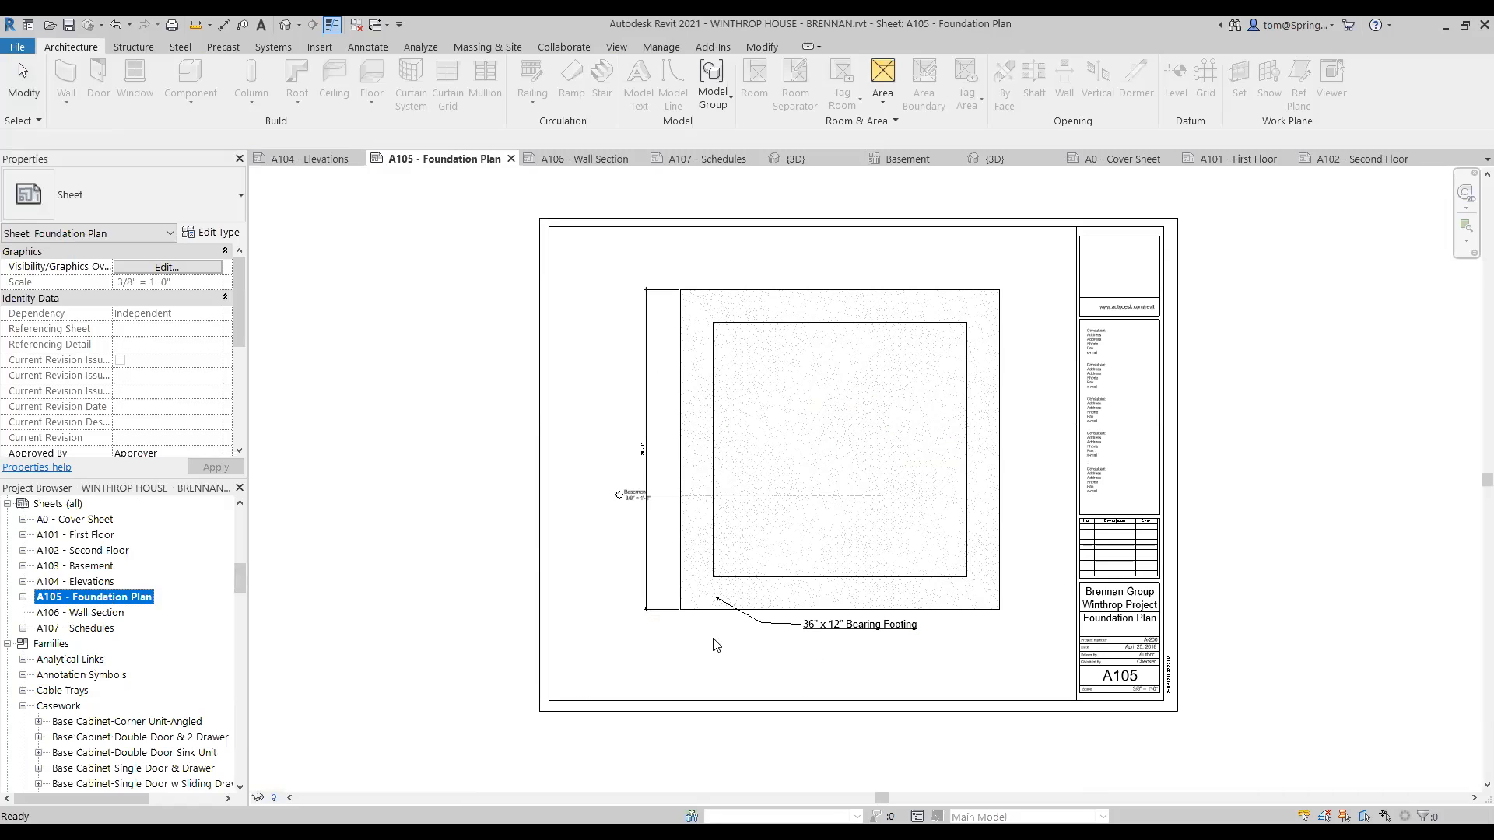
left_click_drag(763, 507, 776, 674)
left_click(846, 688)
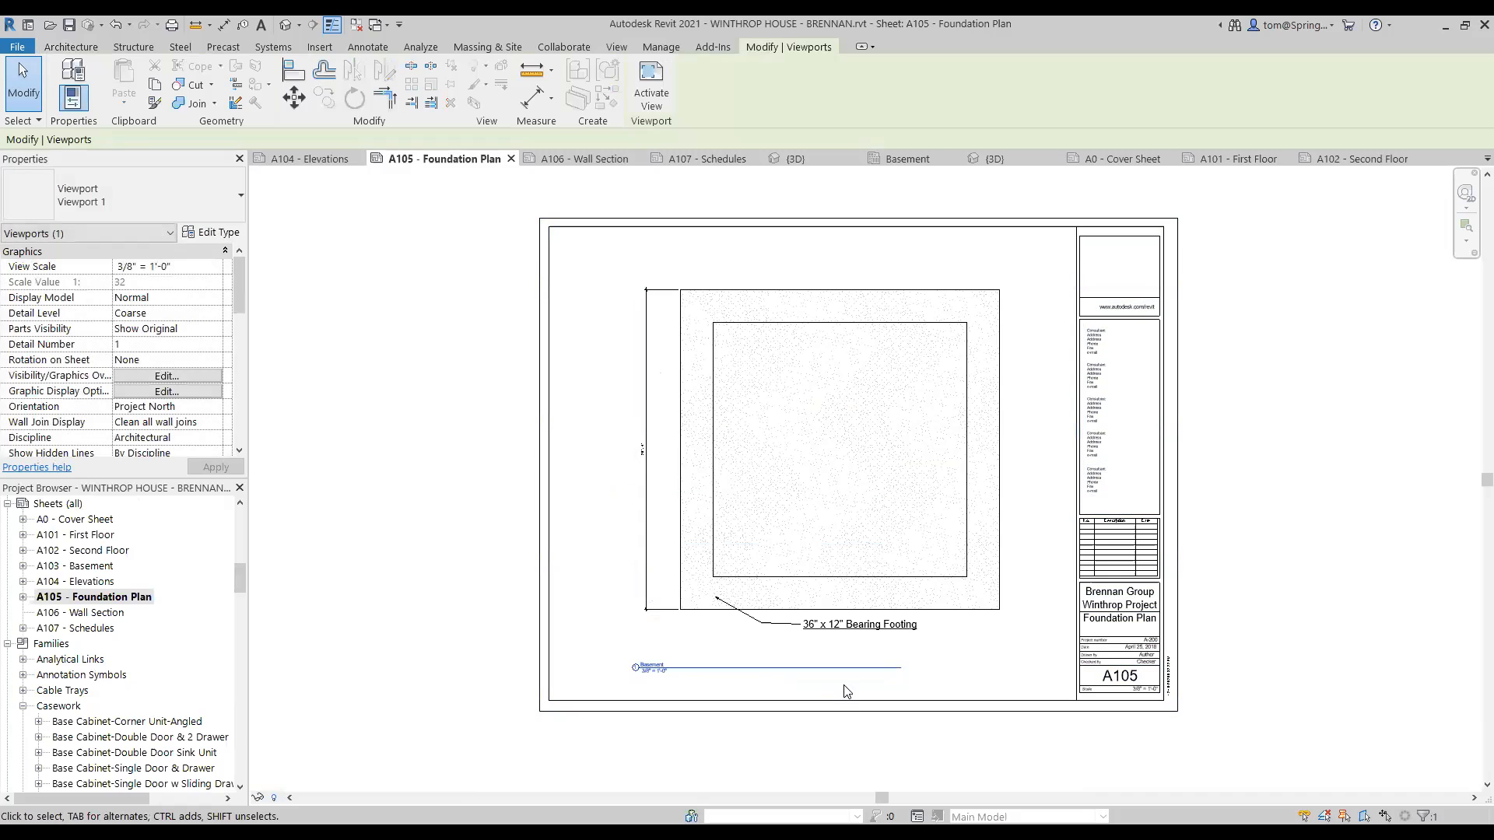
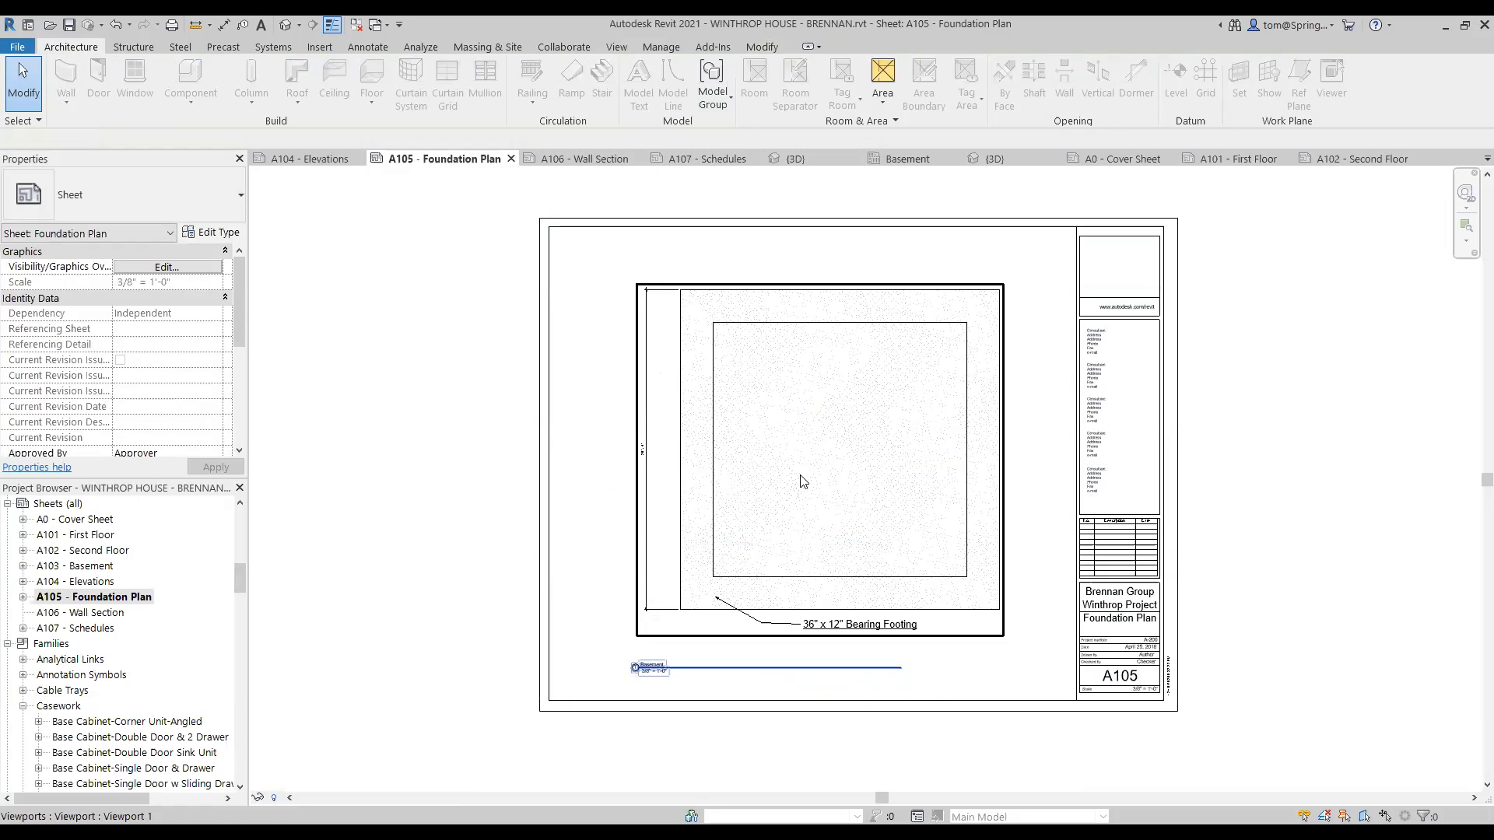
- Activate the foundation plan viewport, hide only the vertical dimension beside the footing in that view, and deactivate the viewport
double_click(651, 551)
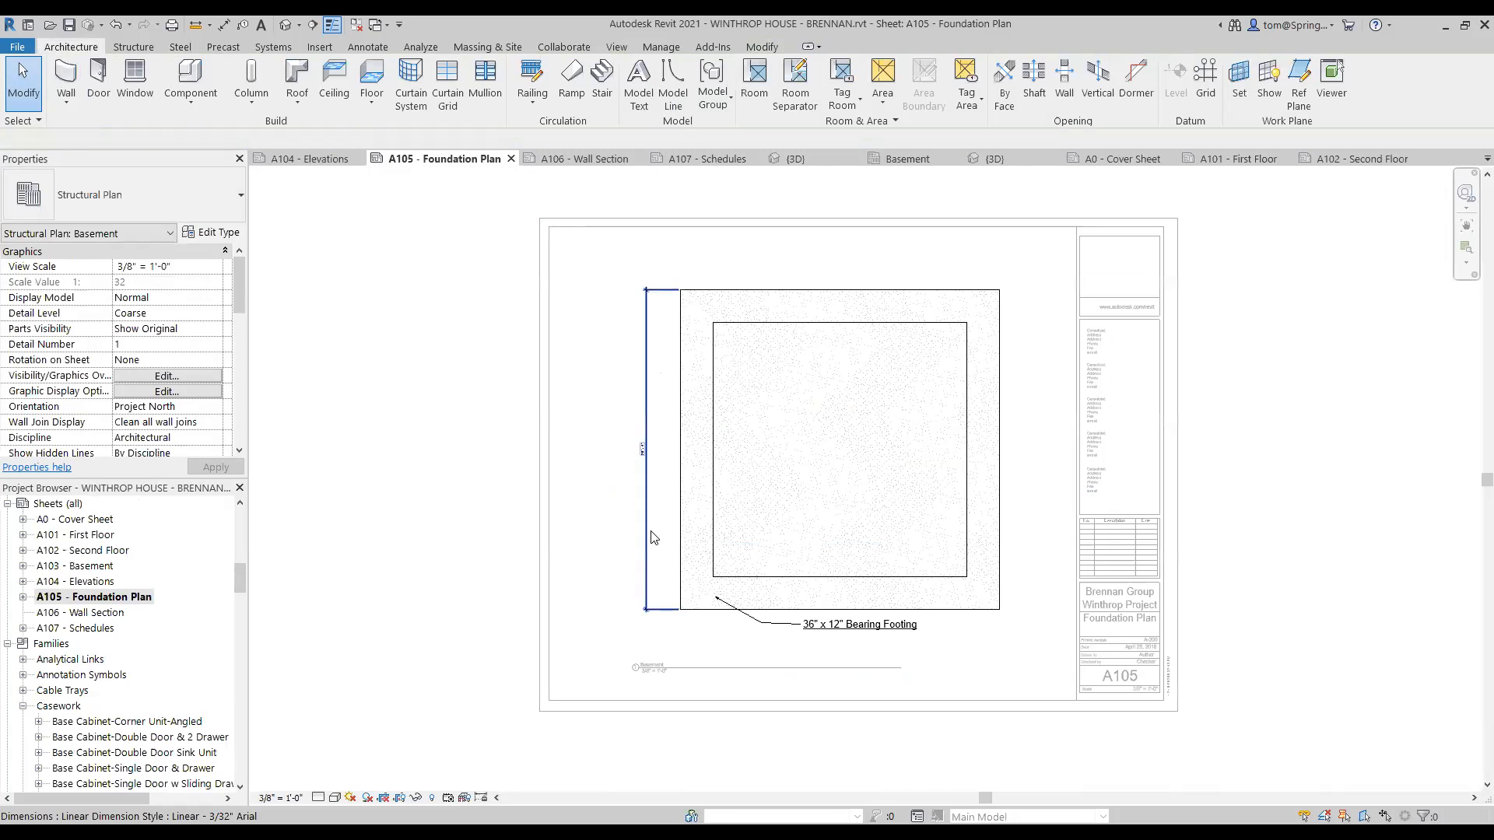
left_click(644, 537)
right_click(645, 534)
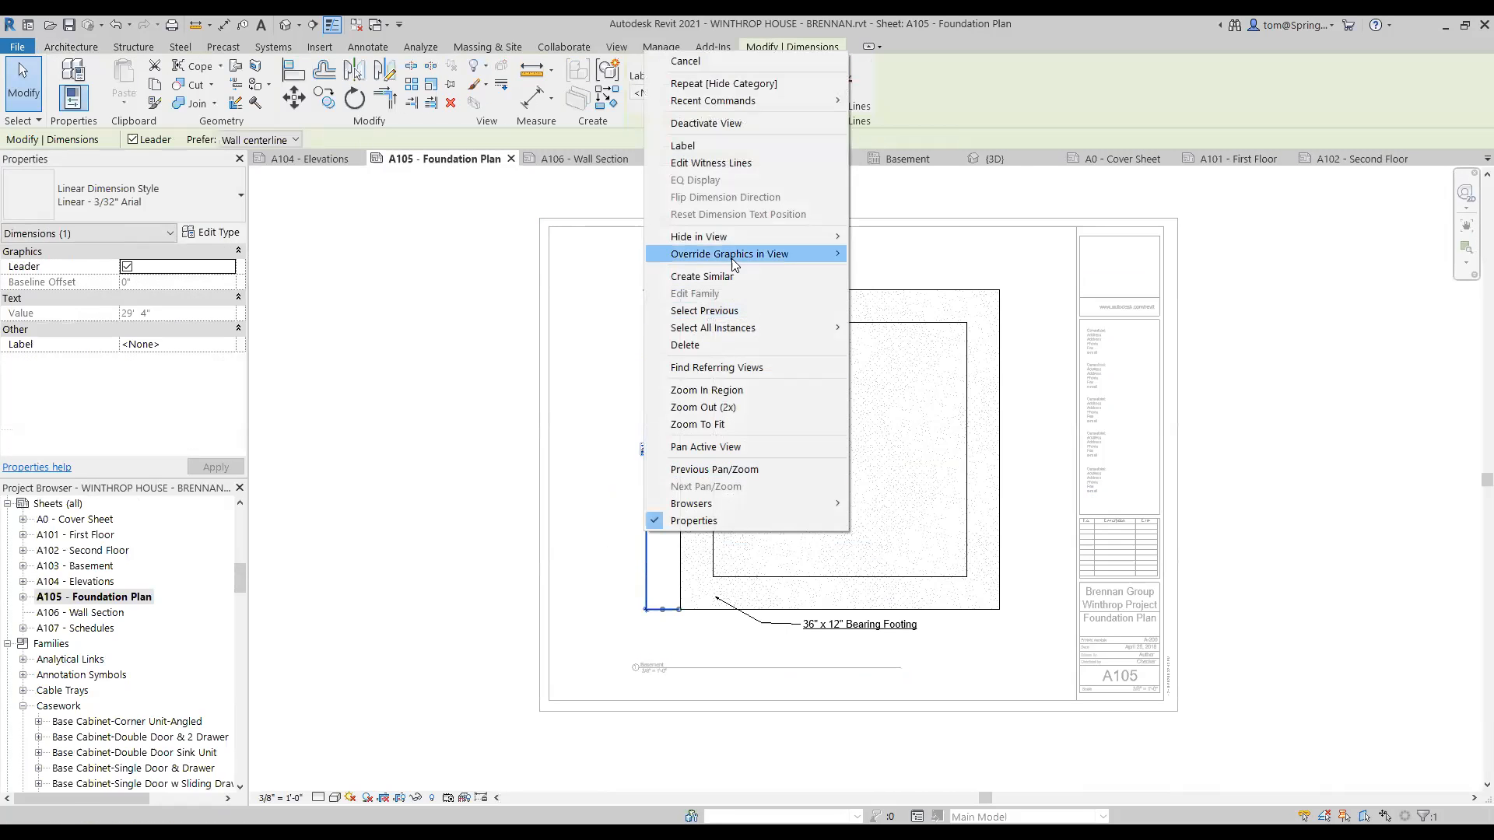
mouse_move(751, 242)
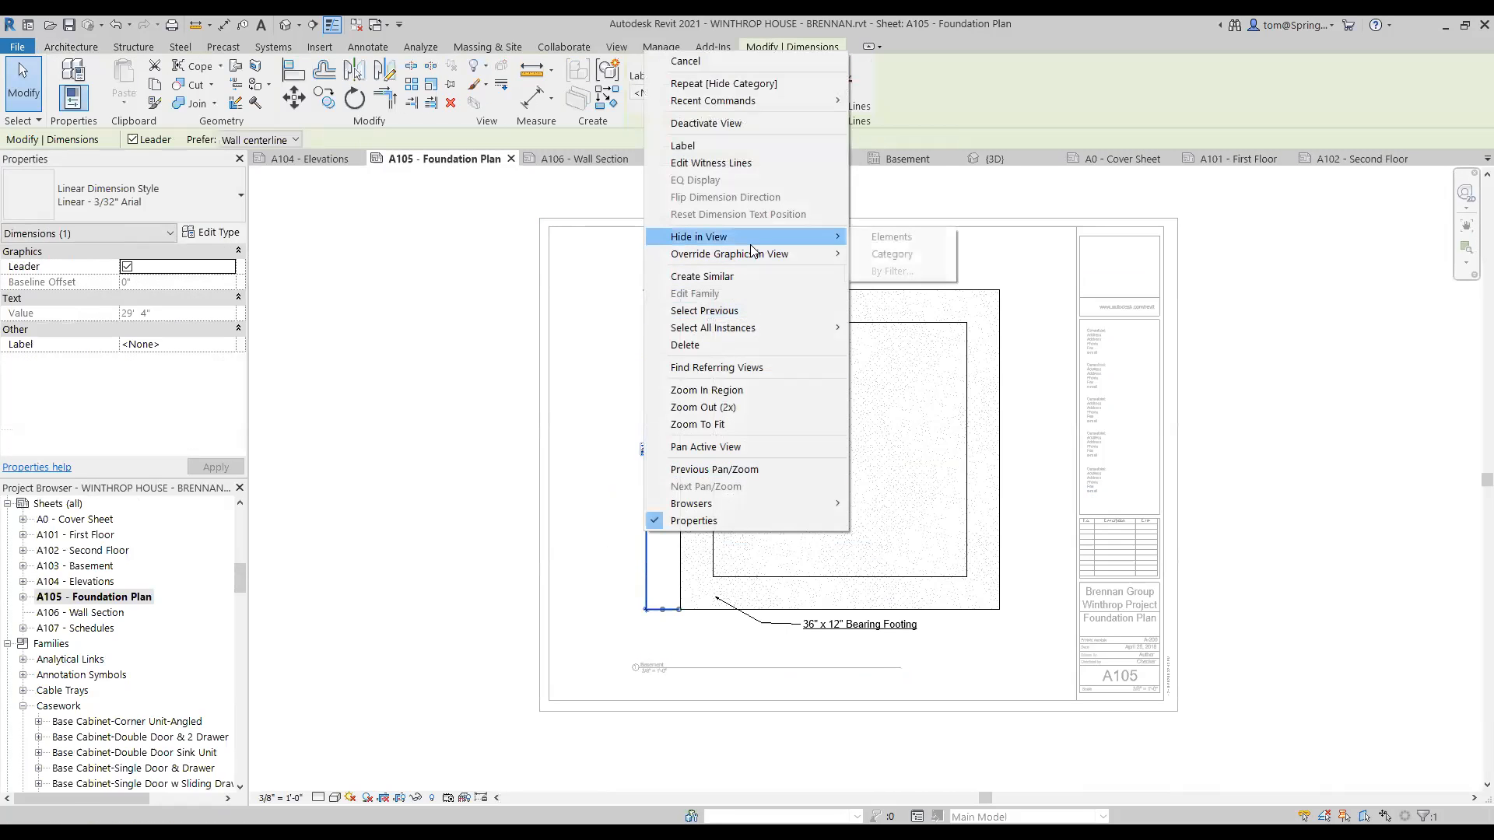
left_click(887, 238)
double_click(441, 467)
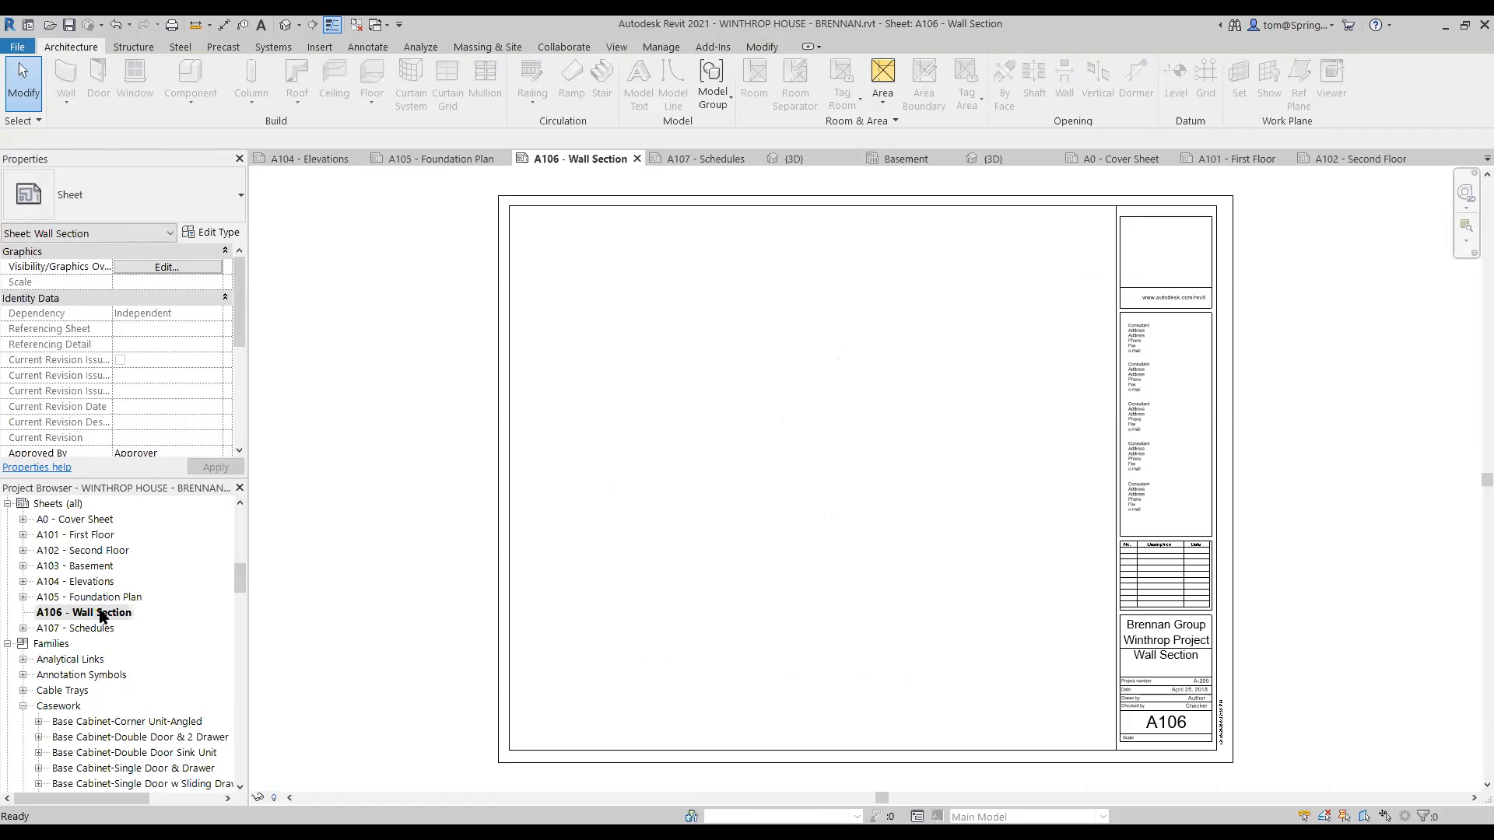
- Open Section 1 from the building sections and rename the view as Wall Section
double_click(107, 567)
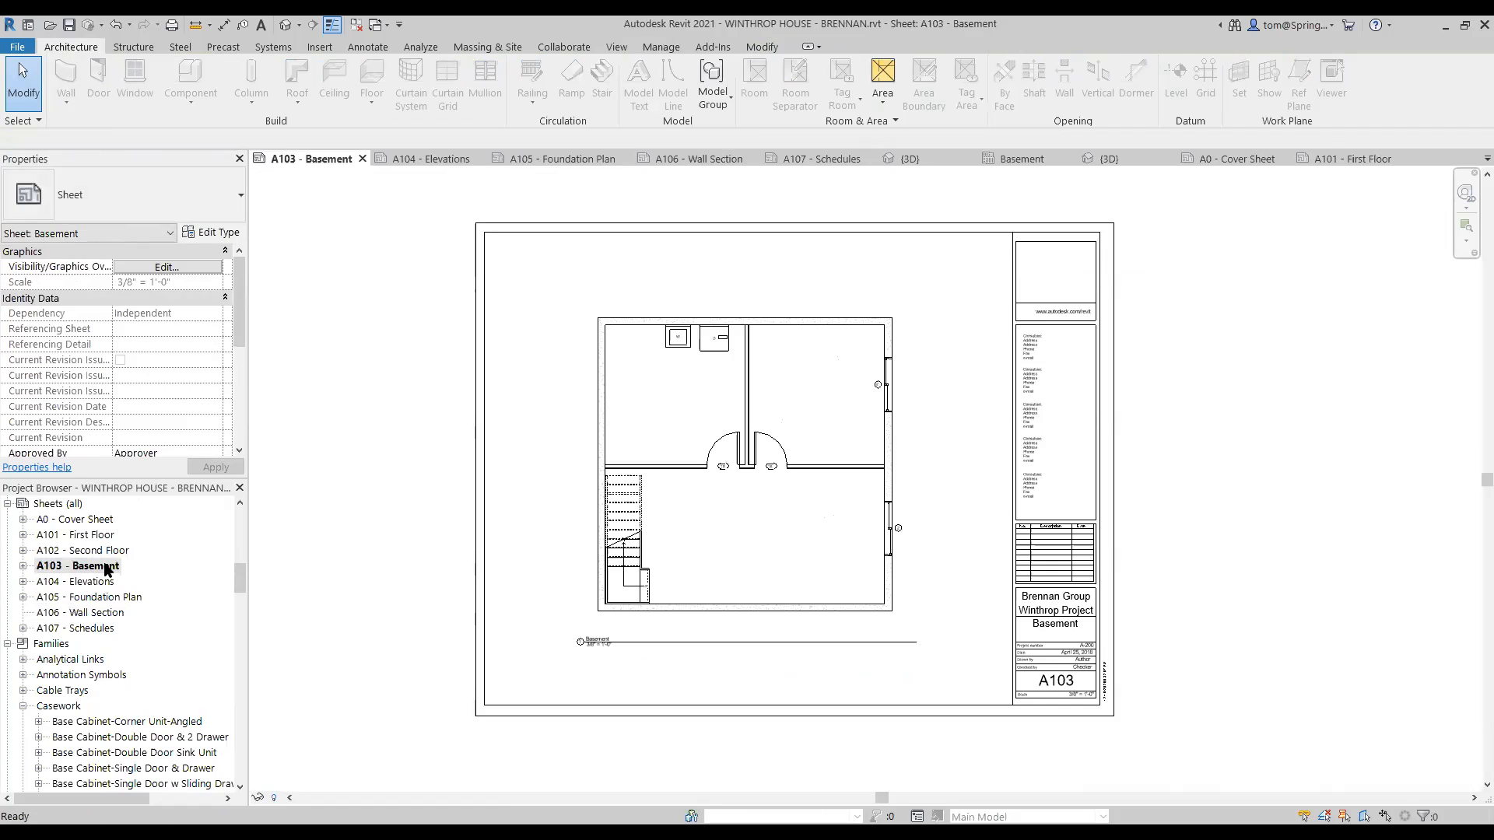
double_click(99, 615)
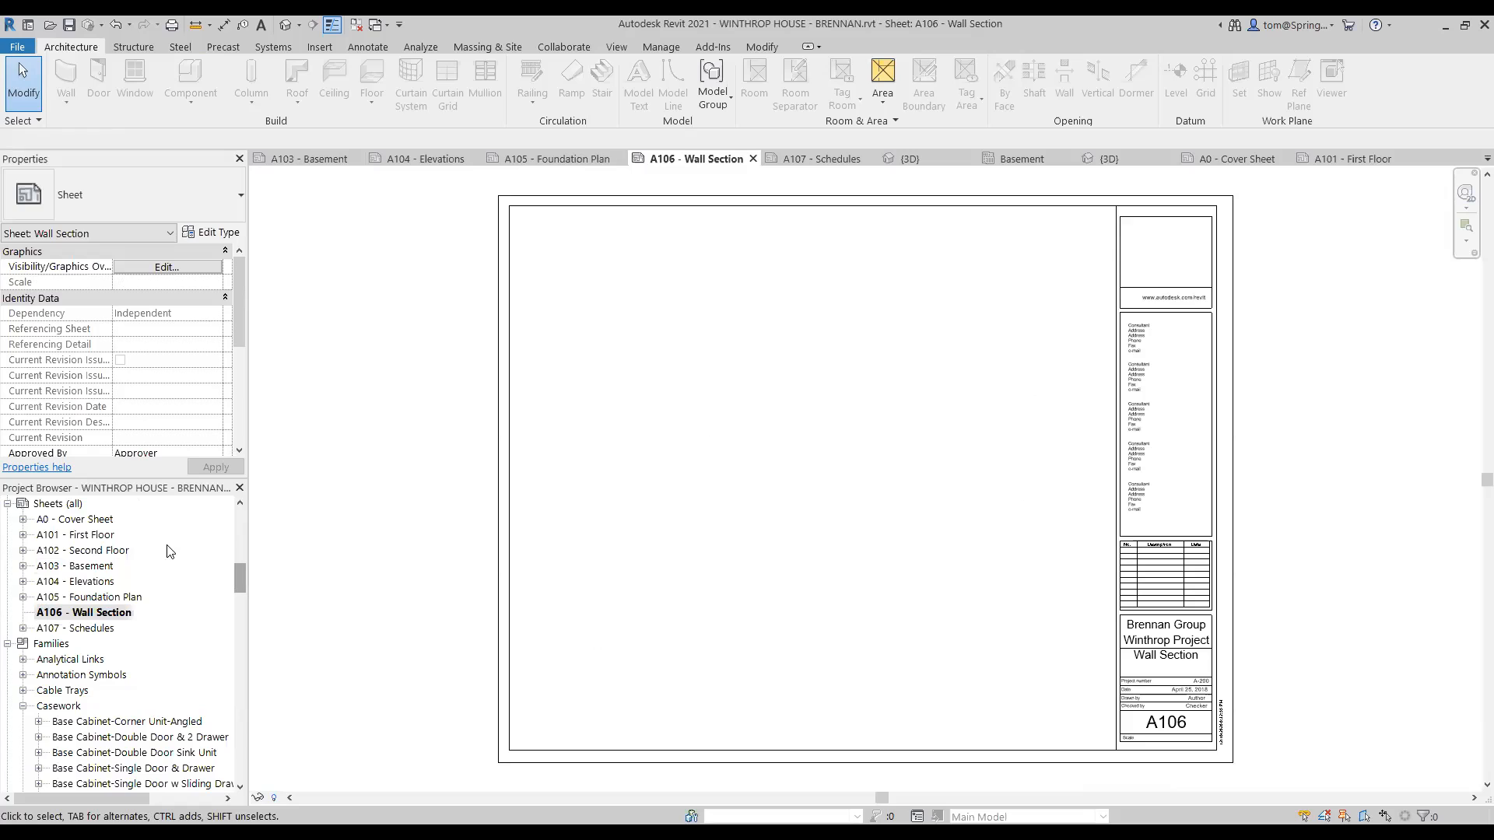
mouse_move(238, 570)
left_mouse_down()
mouse_move(245, 511)
mouse_move(245, 543)
left_mouse_up()
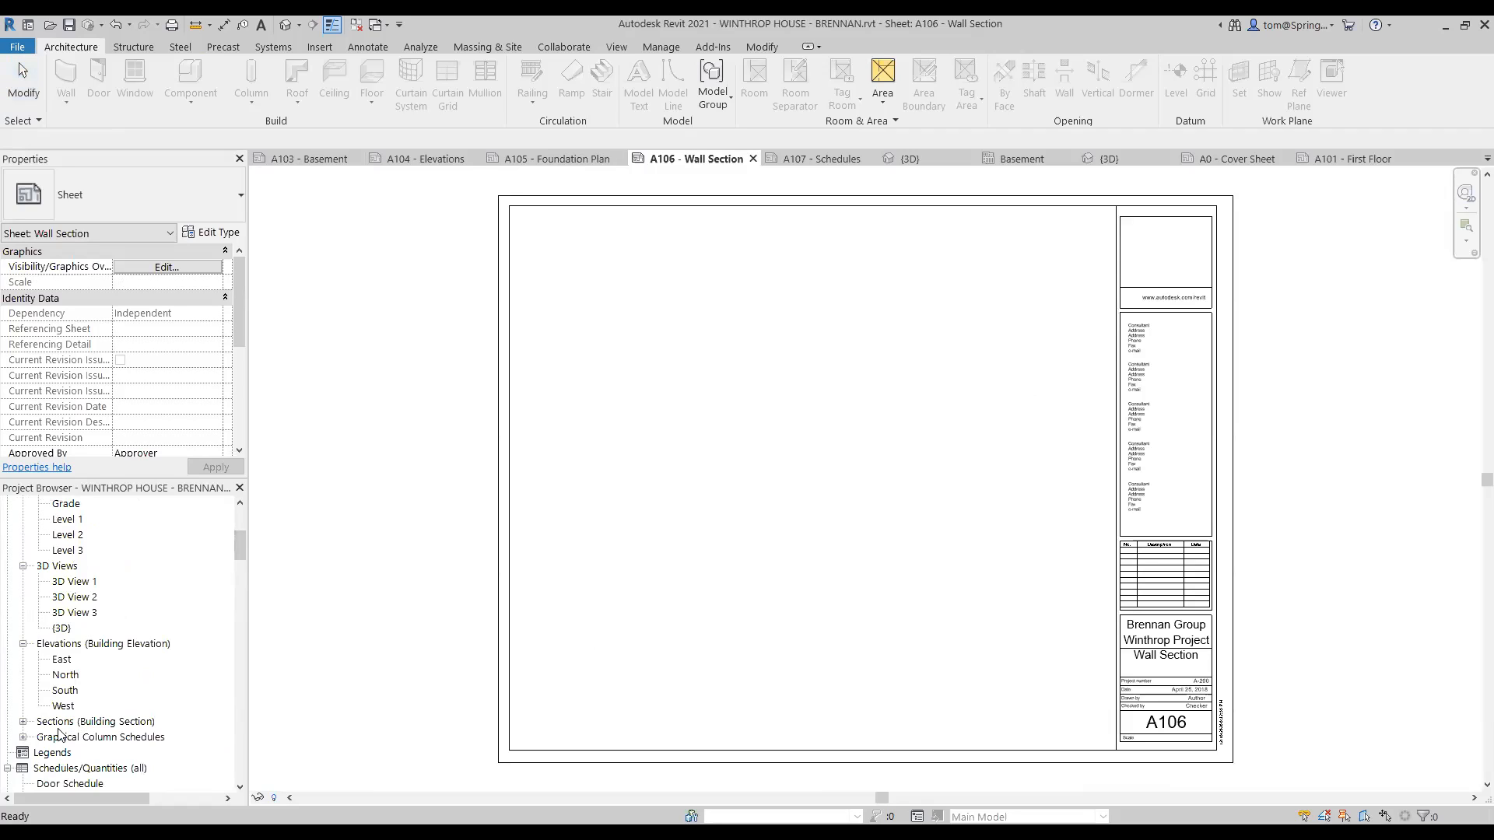
left_click(24, 722)
left_click(78, 738)
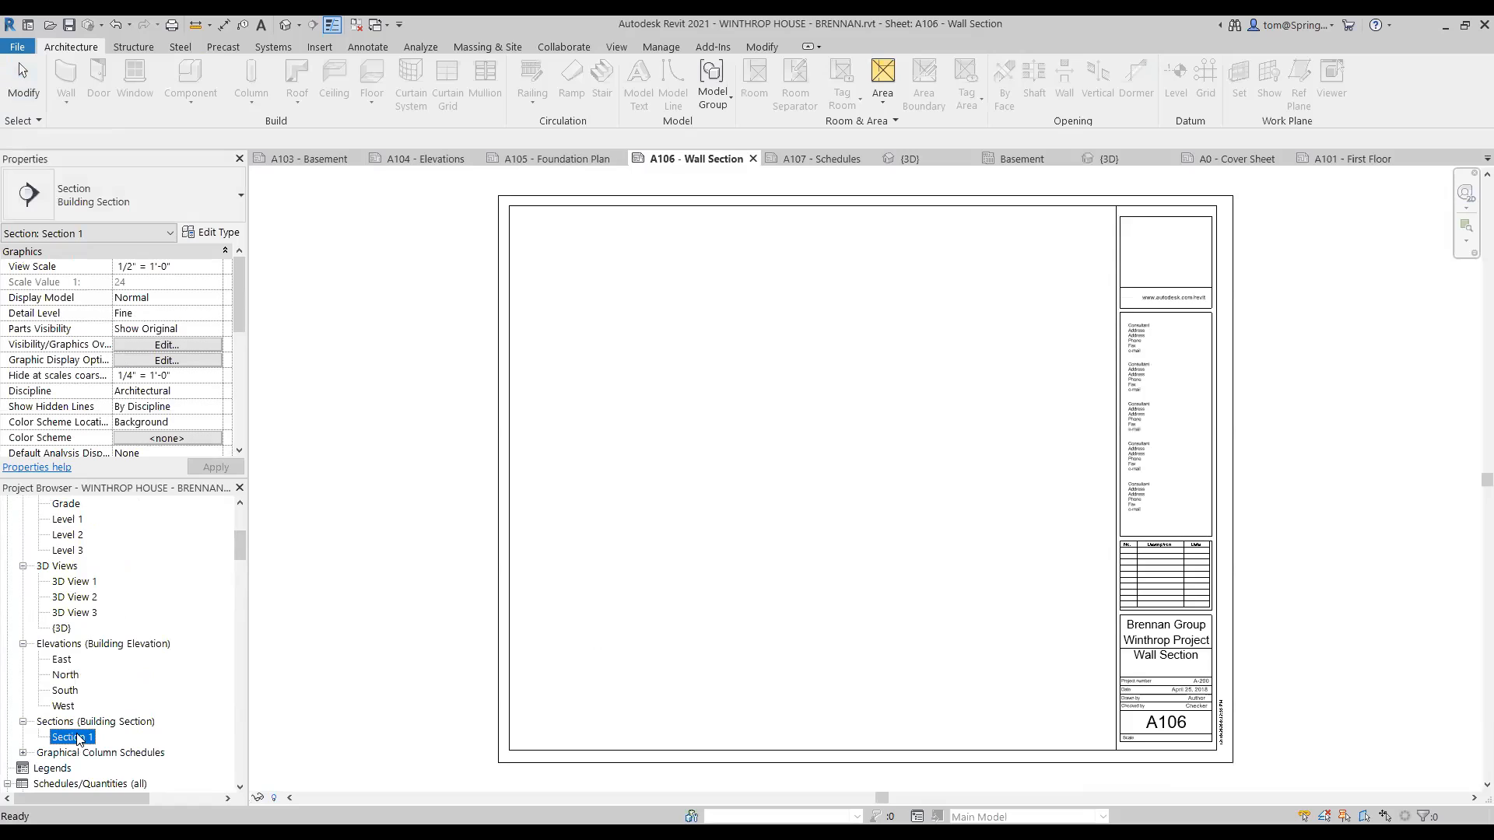
double_click(78, 738)
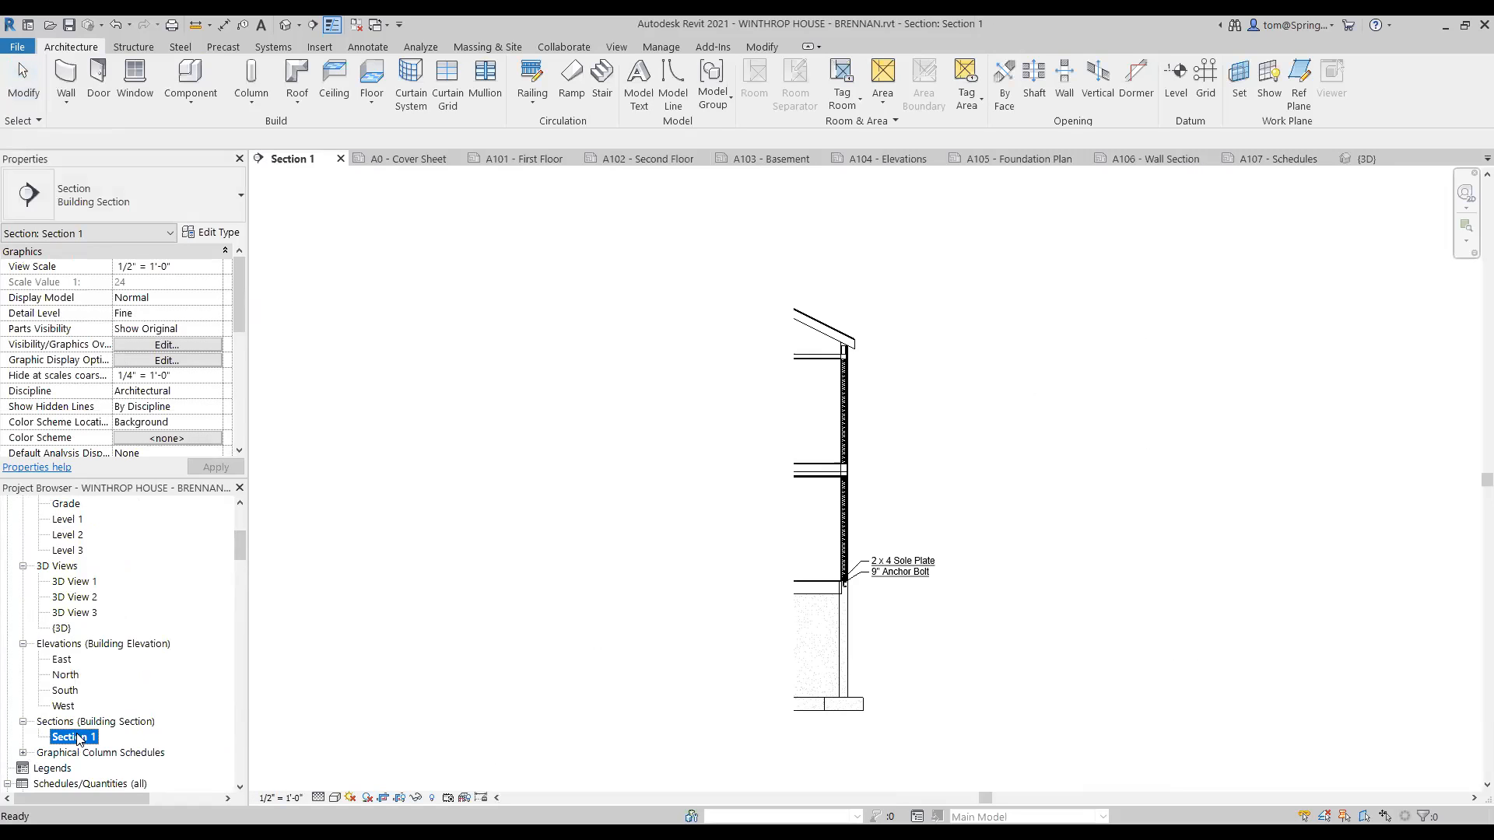
left_click(78, 738)
type("Wall Section")
key("Return")
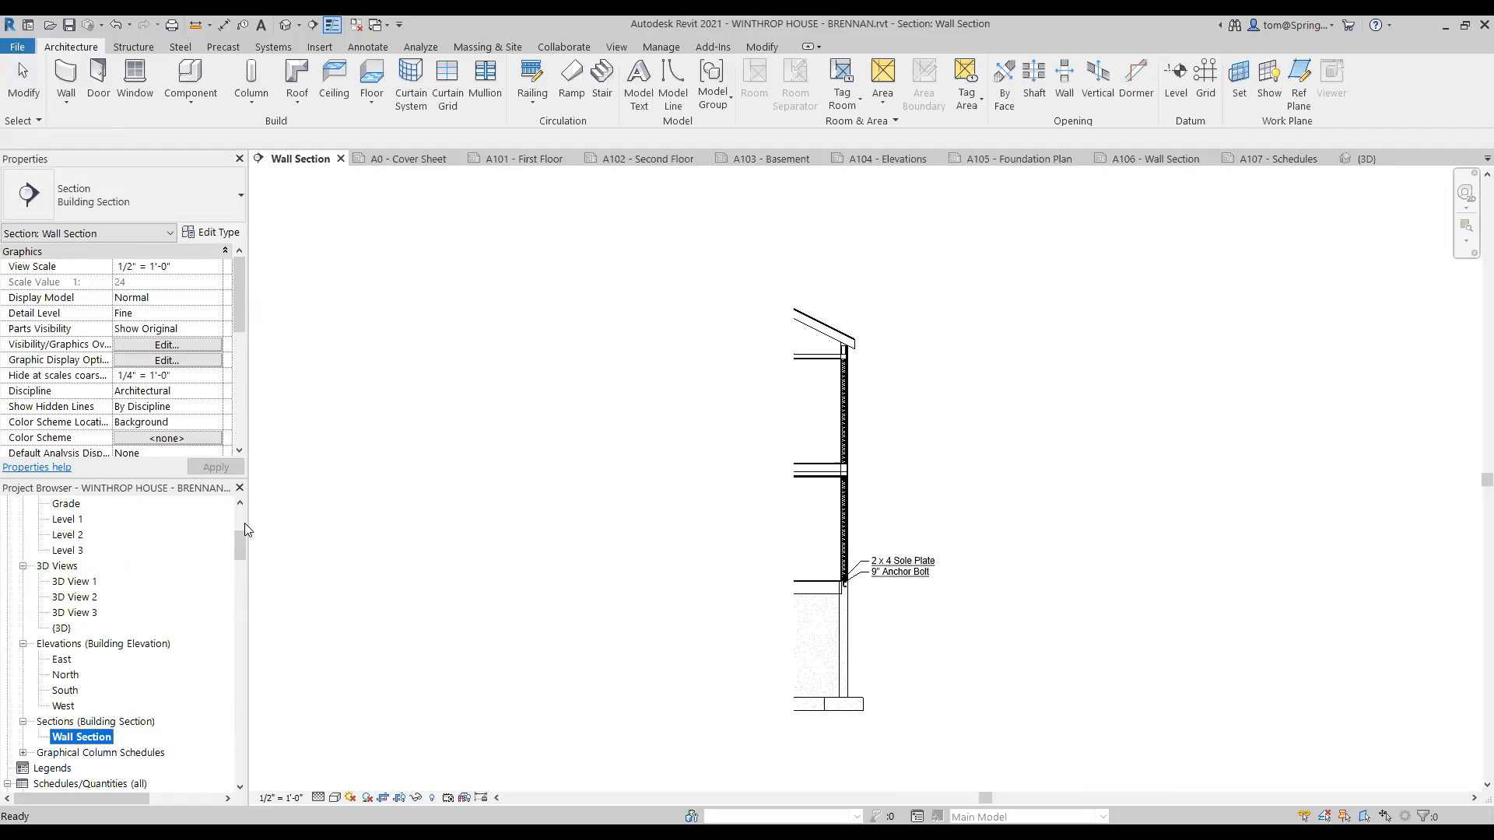
- Close the A102 - Second Floor sheet view and return to the empty A106 - Wall Section sheet
mouse_move(238, 534)
left_mouse_down()
mouse_move(236, 568)
mouse_move(240, 554)
left_mouse_up()
double_click(82, 629)
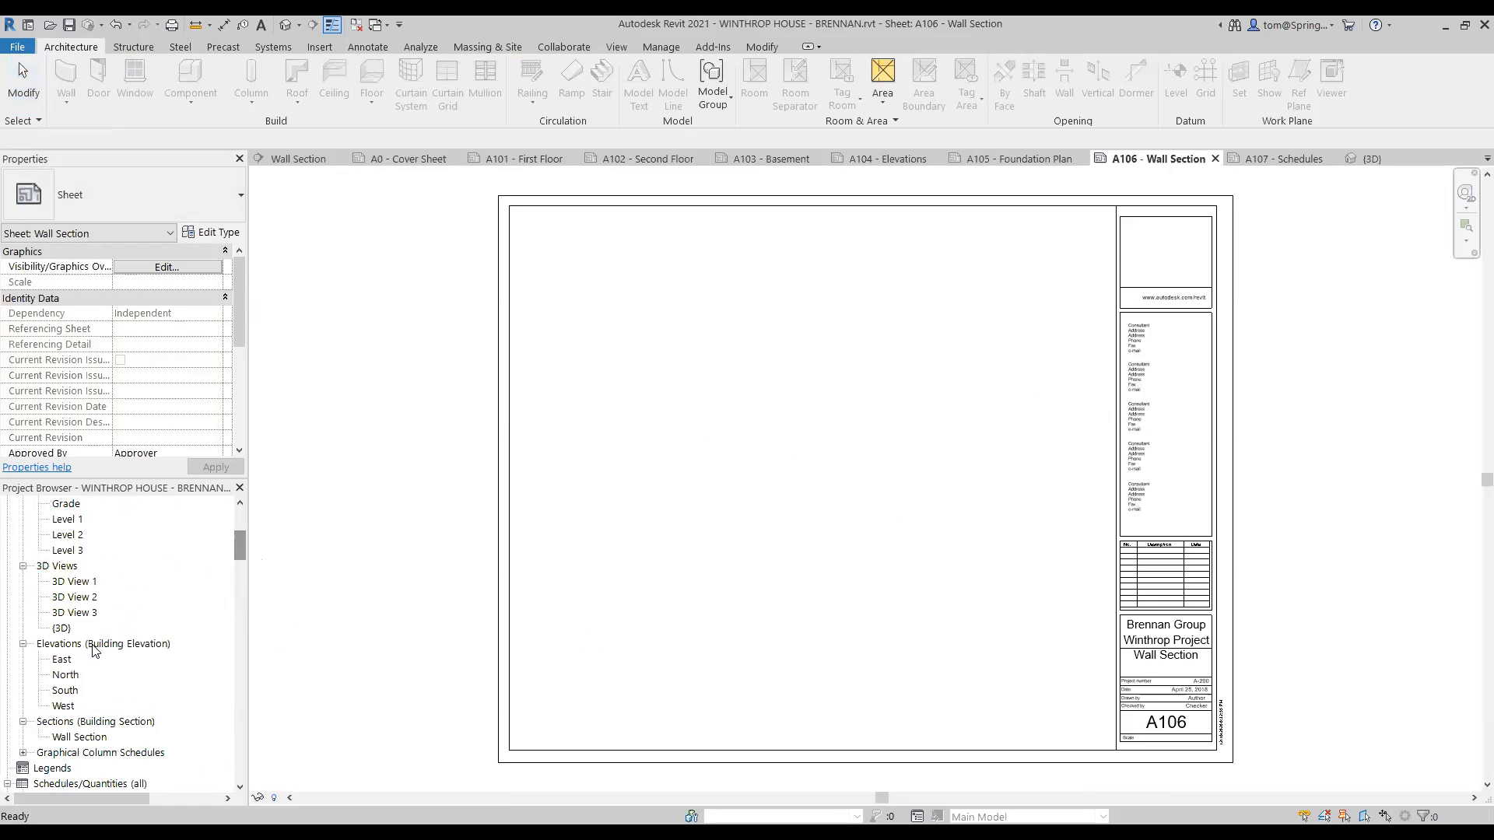
double_click(79, 738)
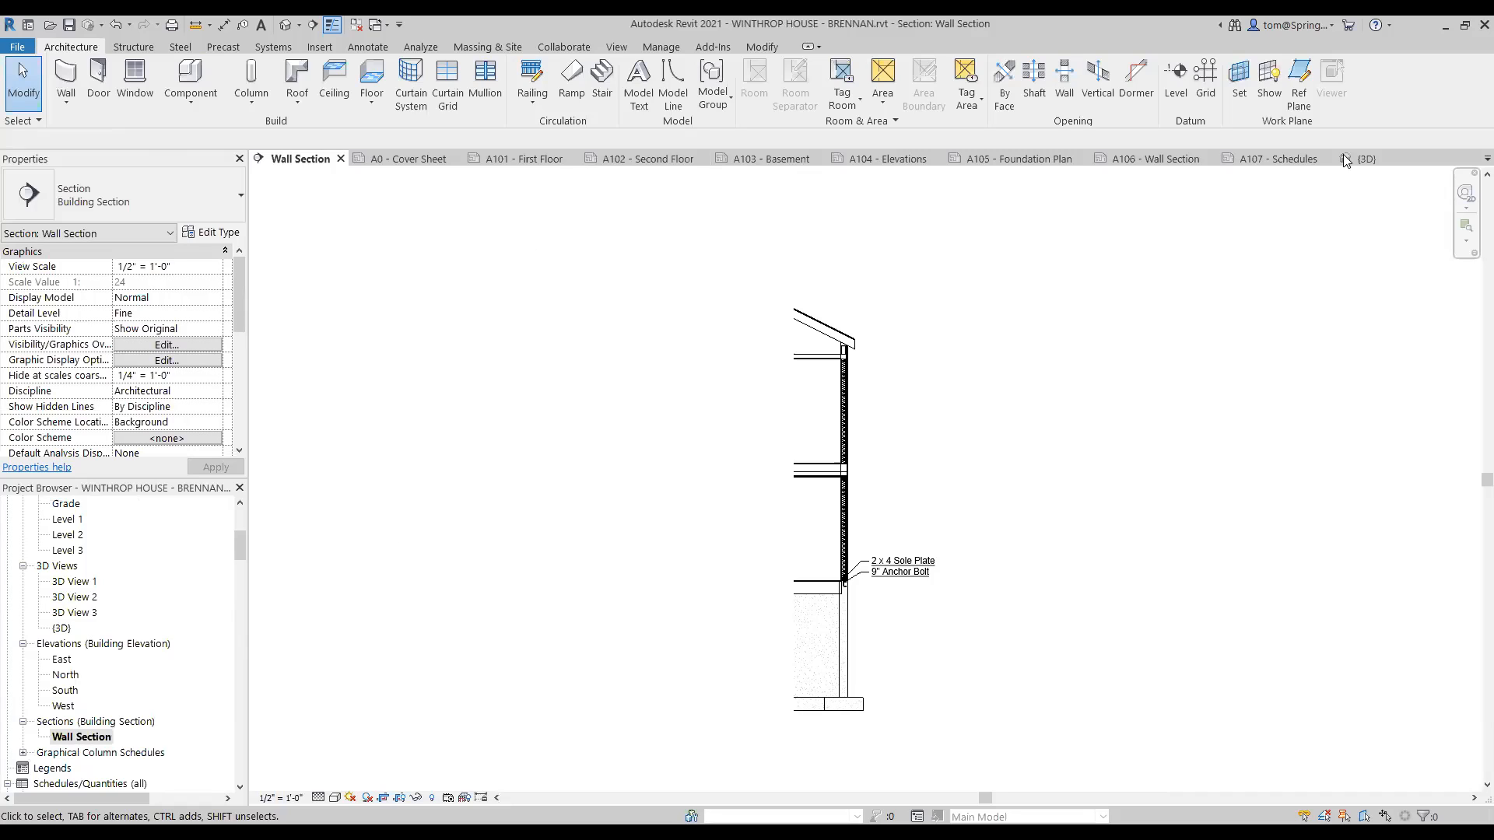
left_click(437, 162)
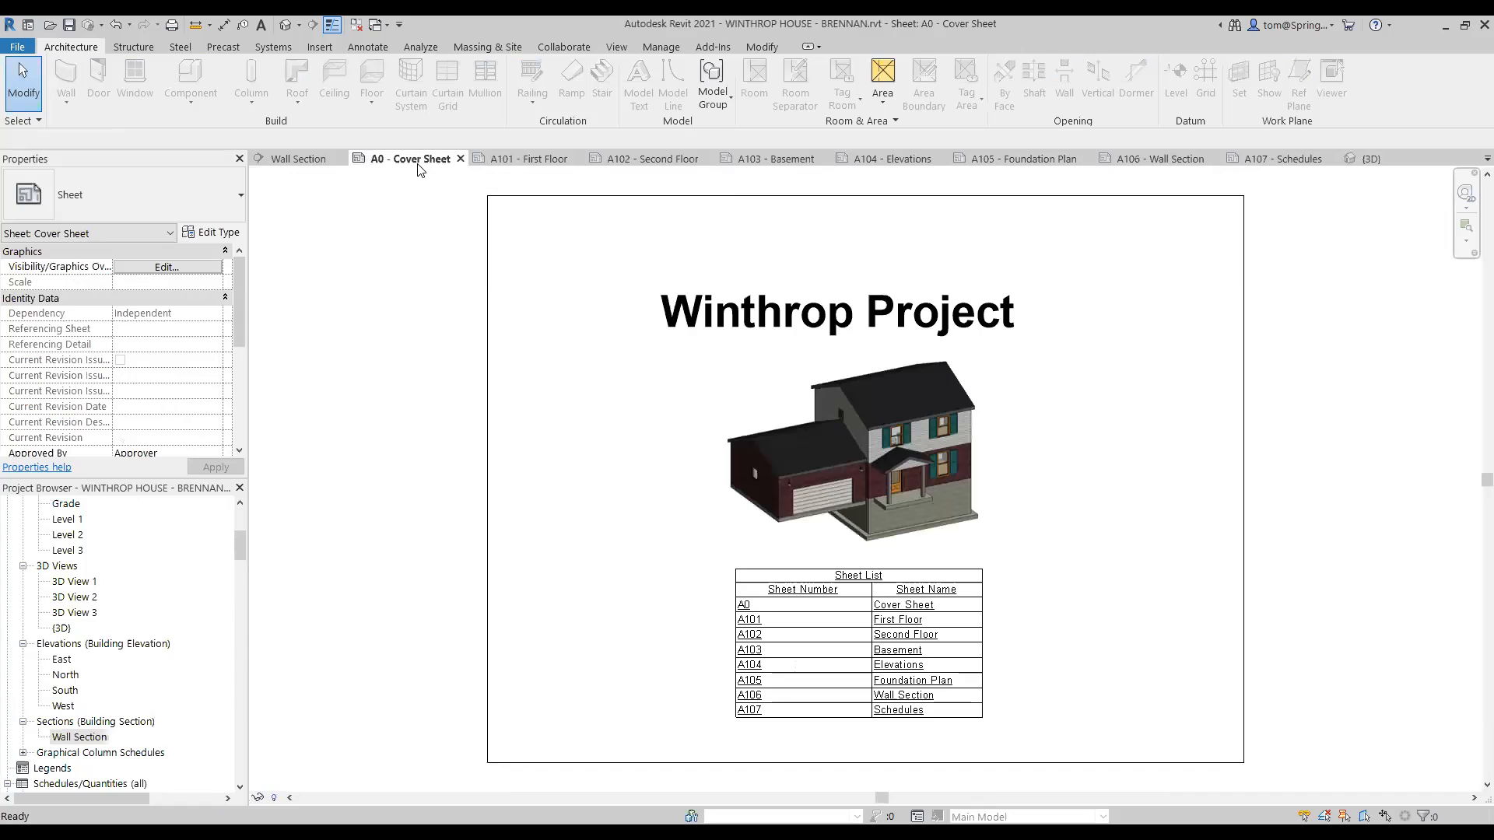
left_click(535, 151)
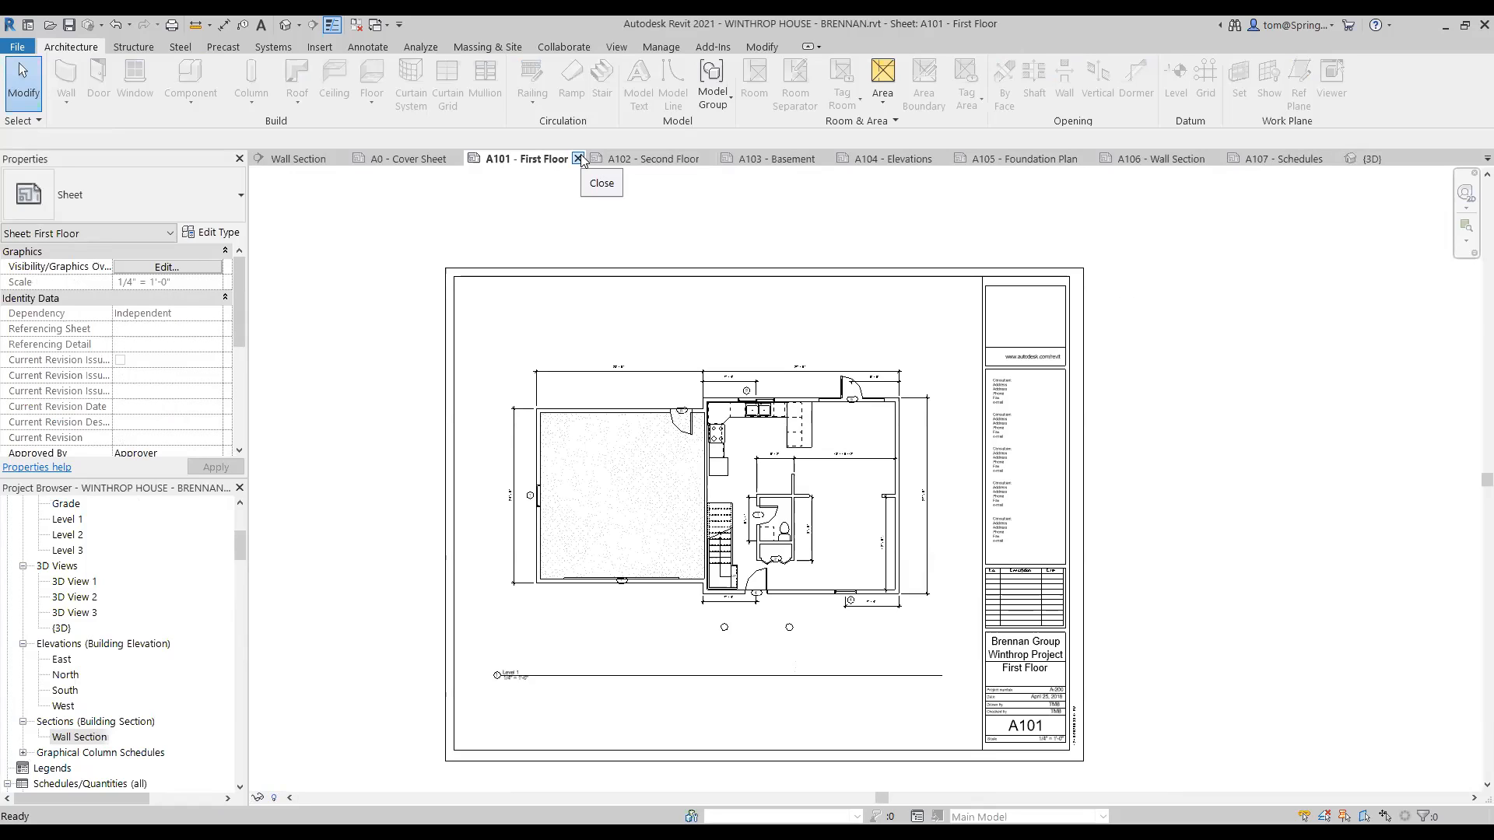
left_click(635, 160)
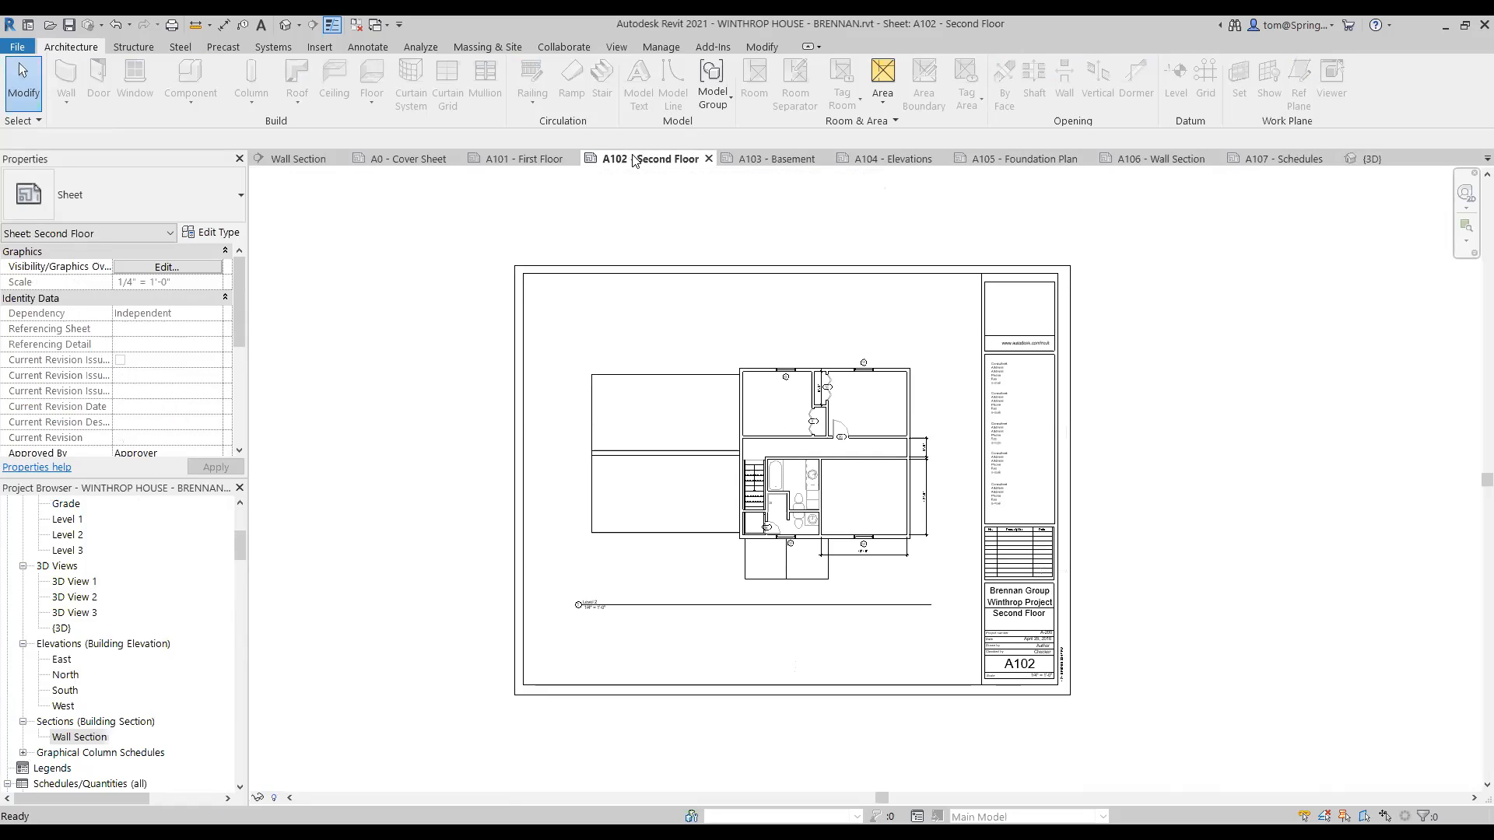
left_click(708, 159)
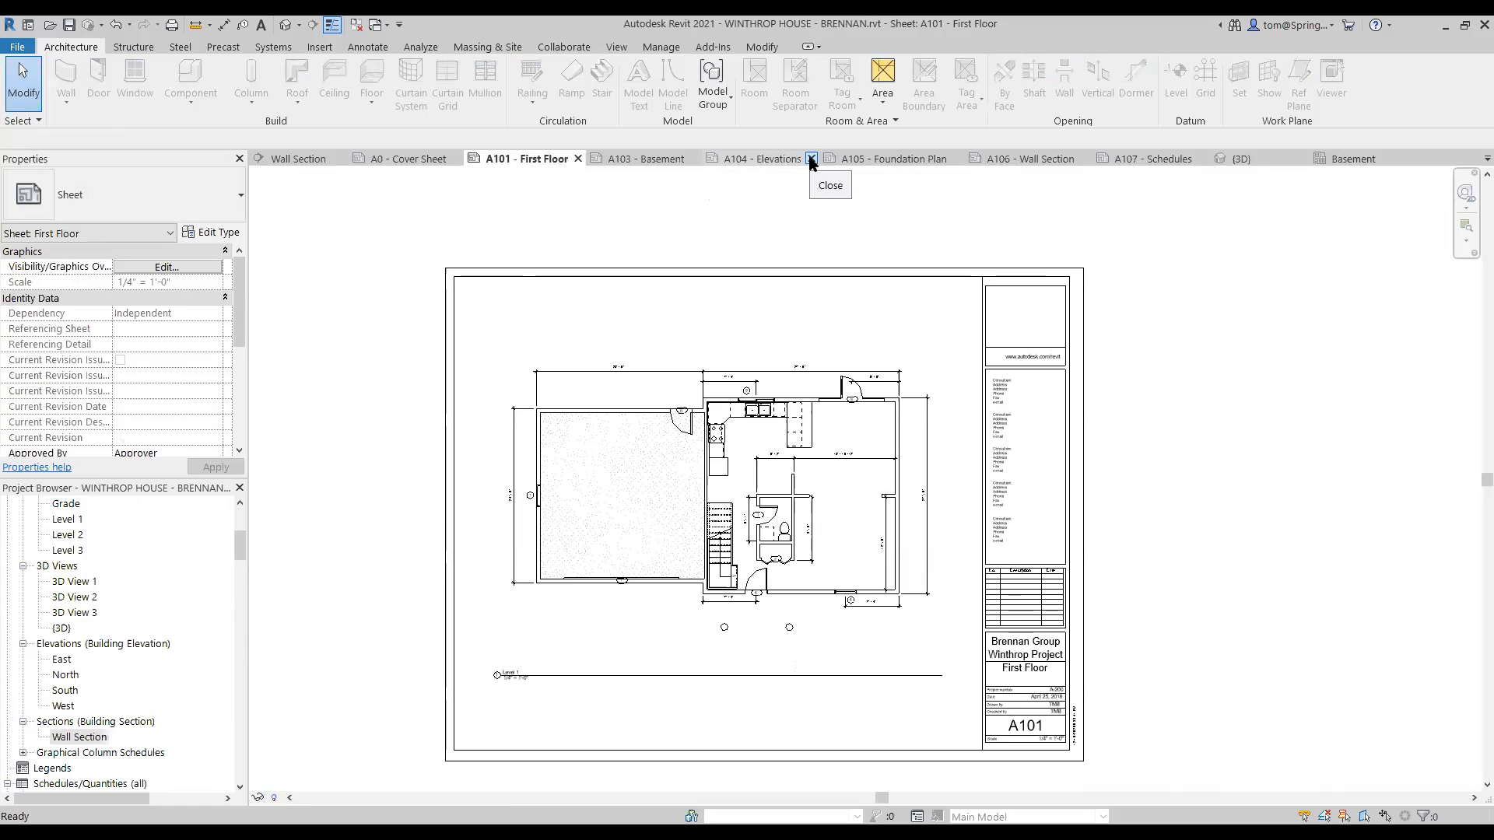
left_click(1486, 159)
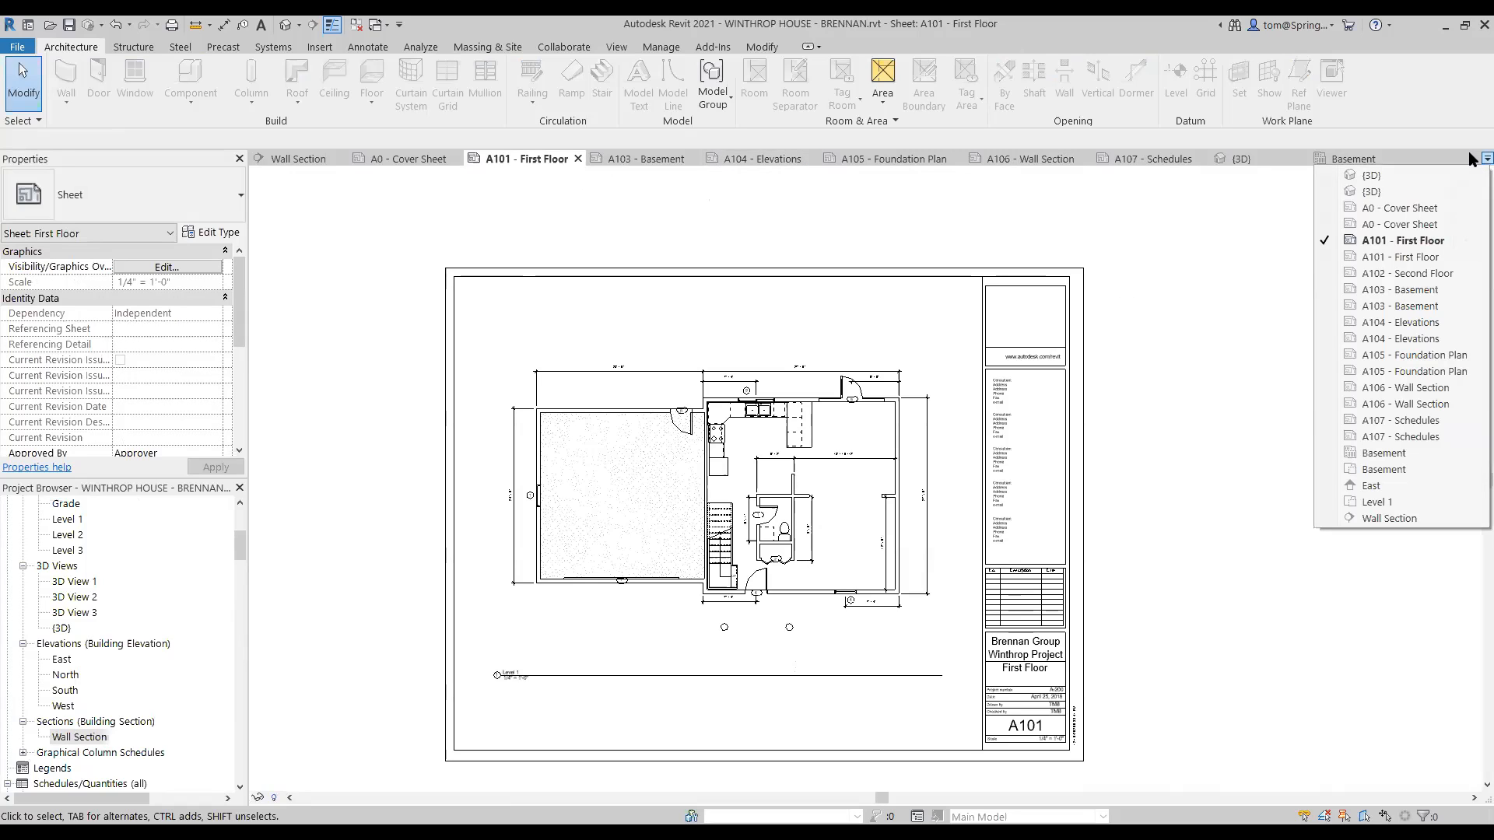
left_click(1448, 404)
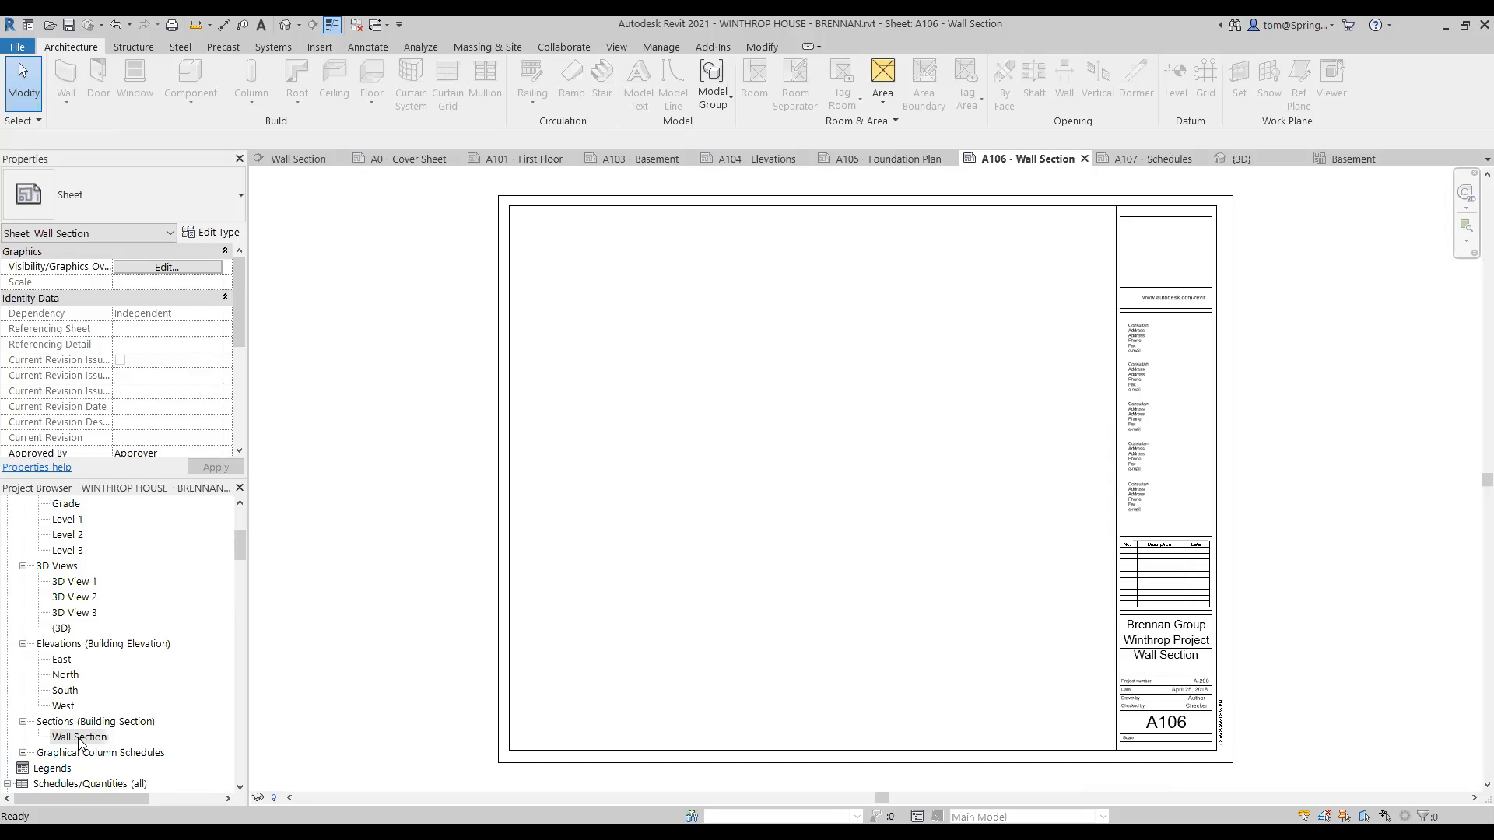
- Place the Wall Section view near the middle of sheet A106 and inspect how its lower end and title fit the sheet
left_click_drag(80, 737, 828, 477)
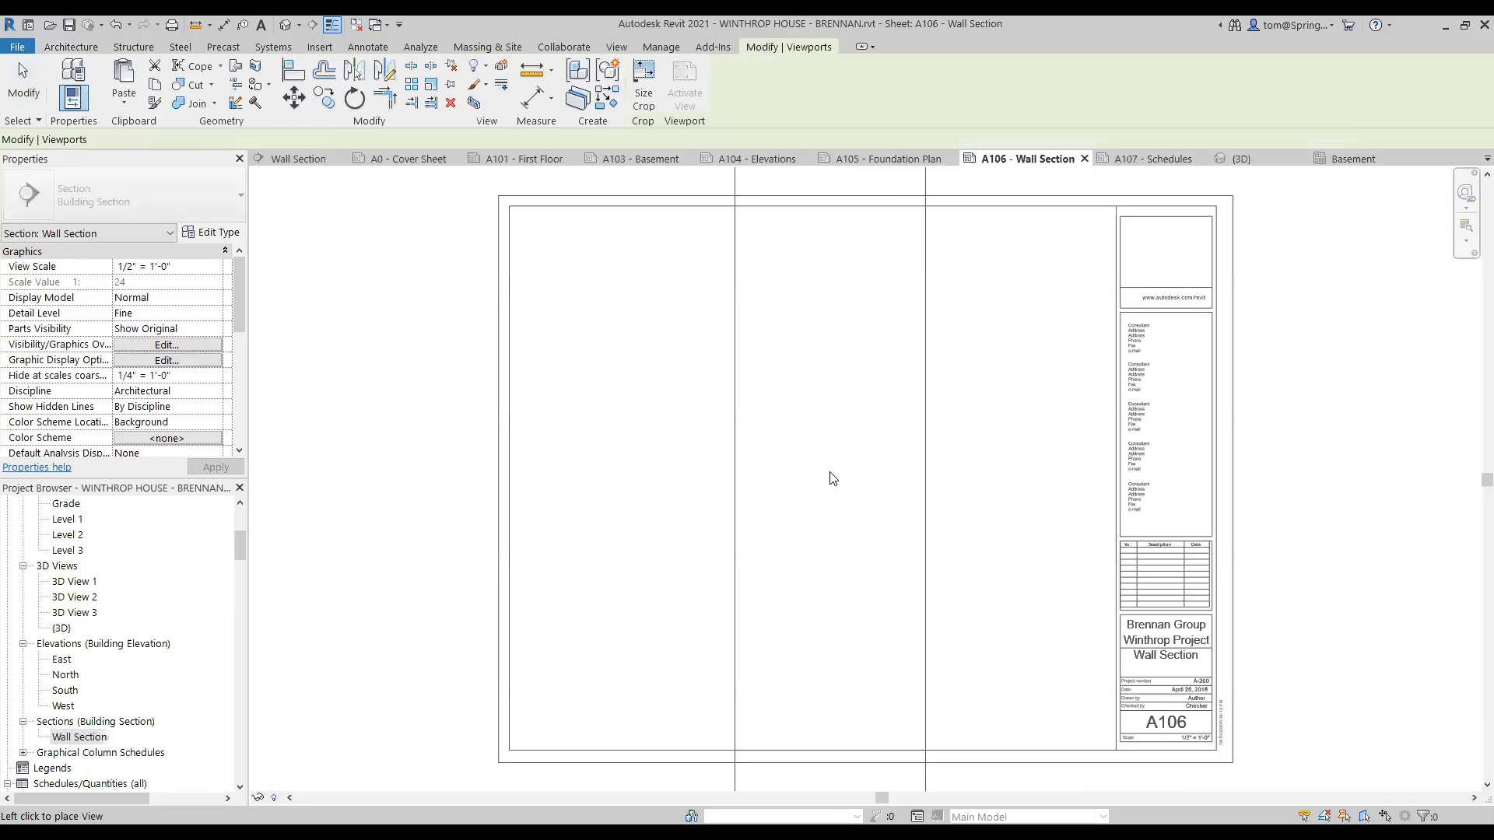
left_click(796, 589)
scroll(968, 619, "down", 2)
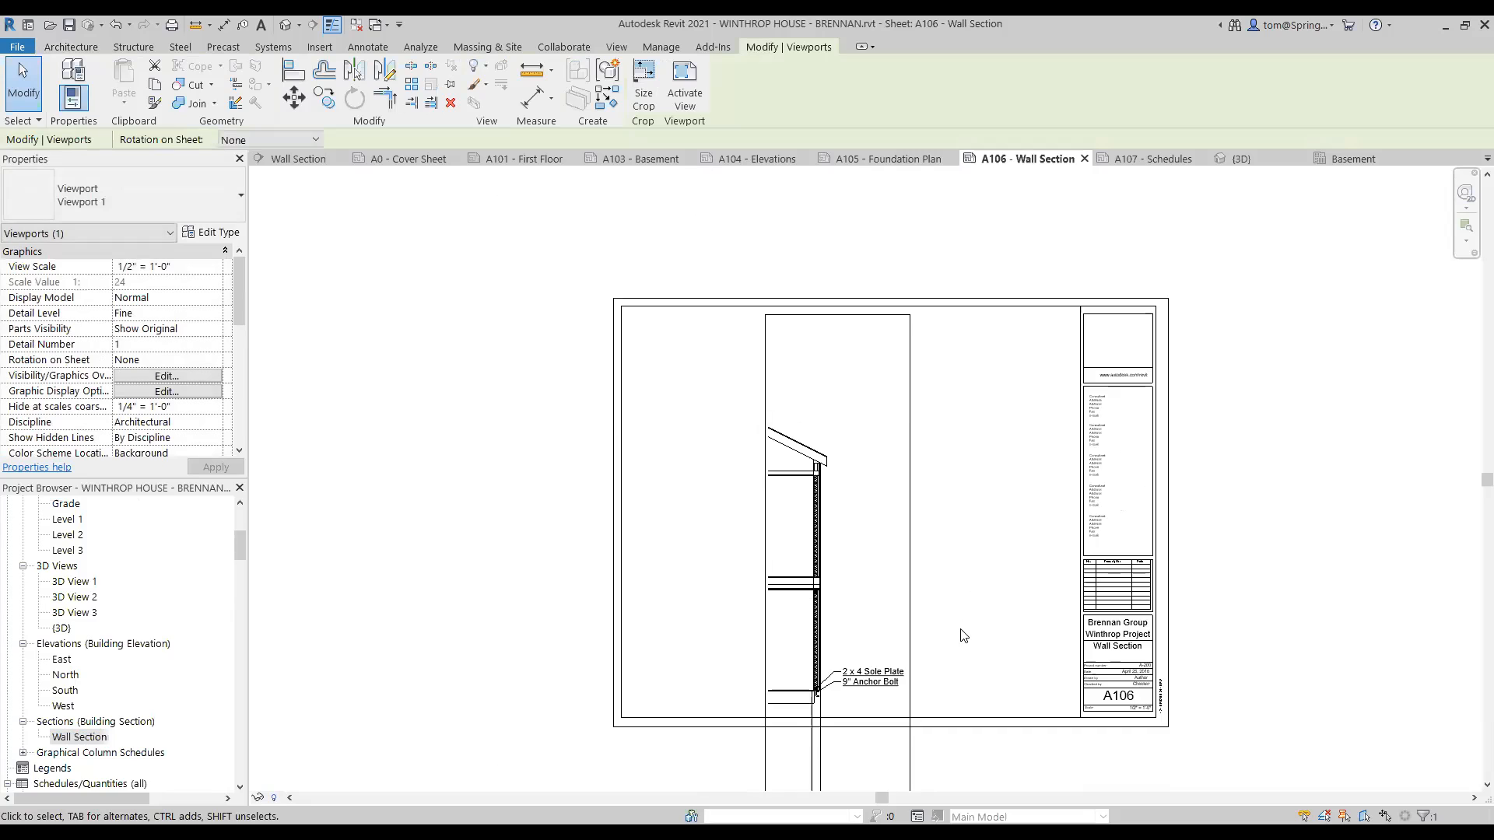
middle_click_drag(963, 630, 967, 460)
scroll(786, 720, "up", 2)
scroll(782, 712, "up", 3)
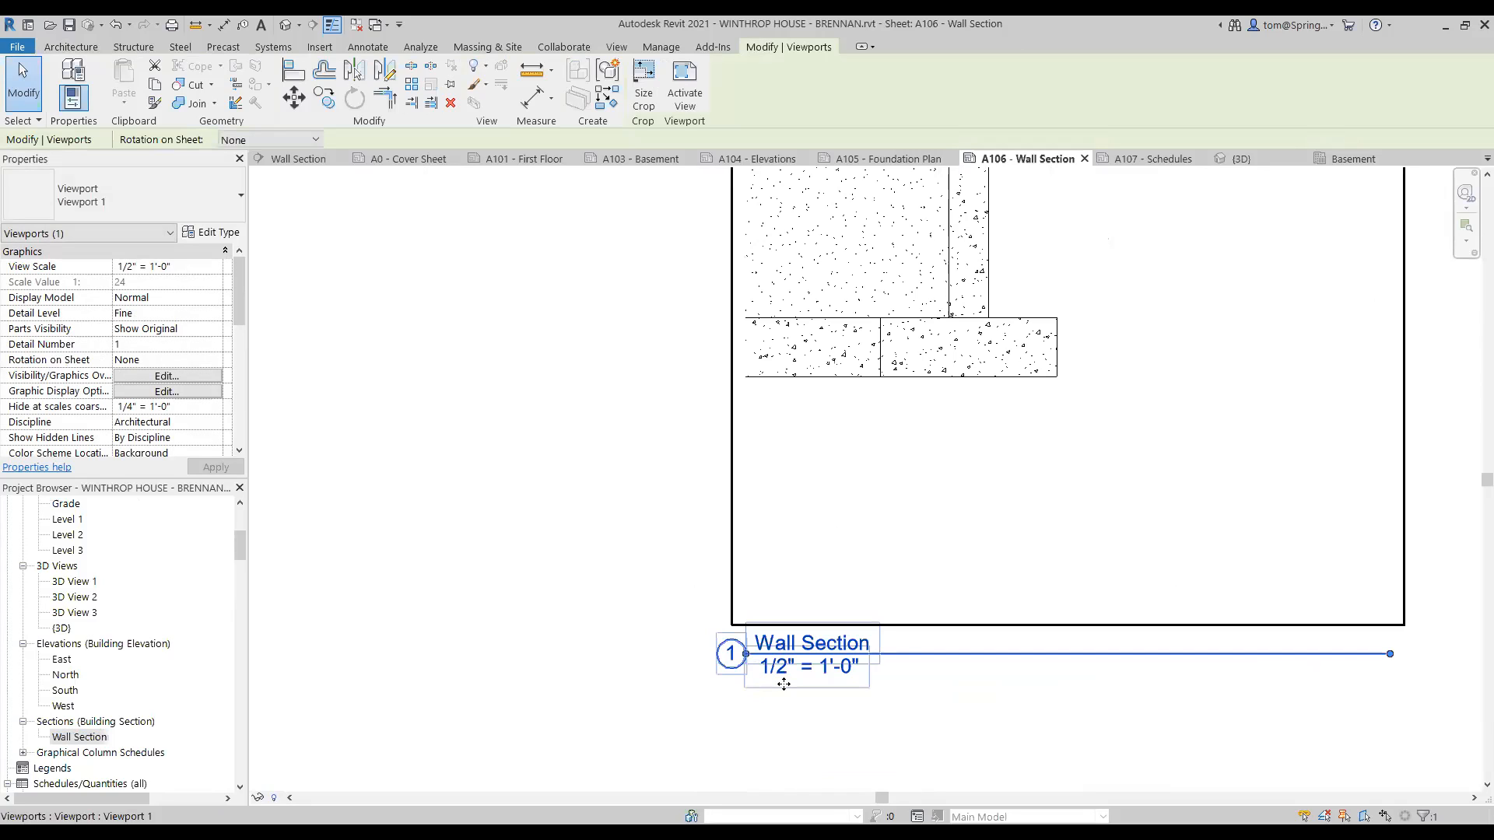
scroll(783, 684, "down", 5)
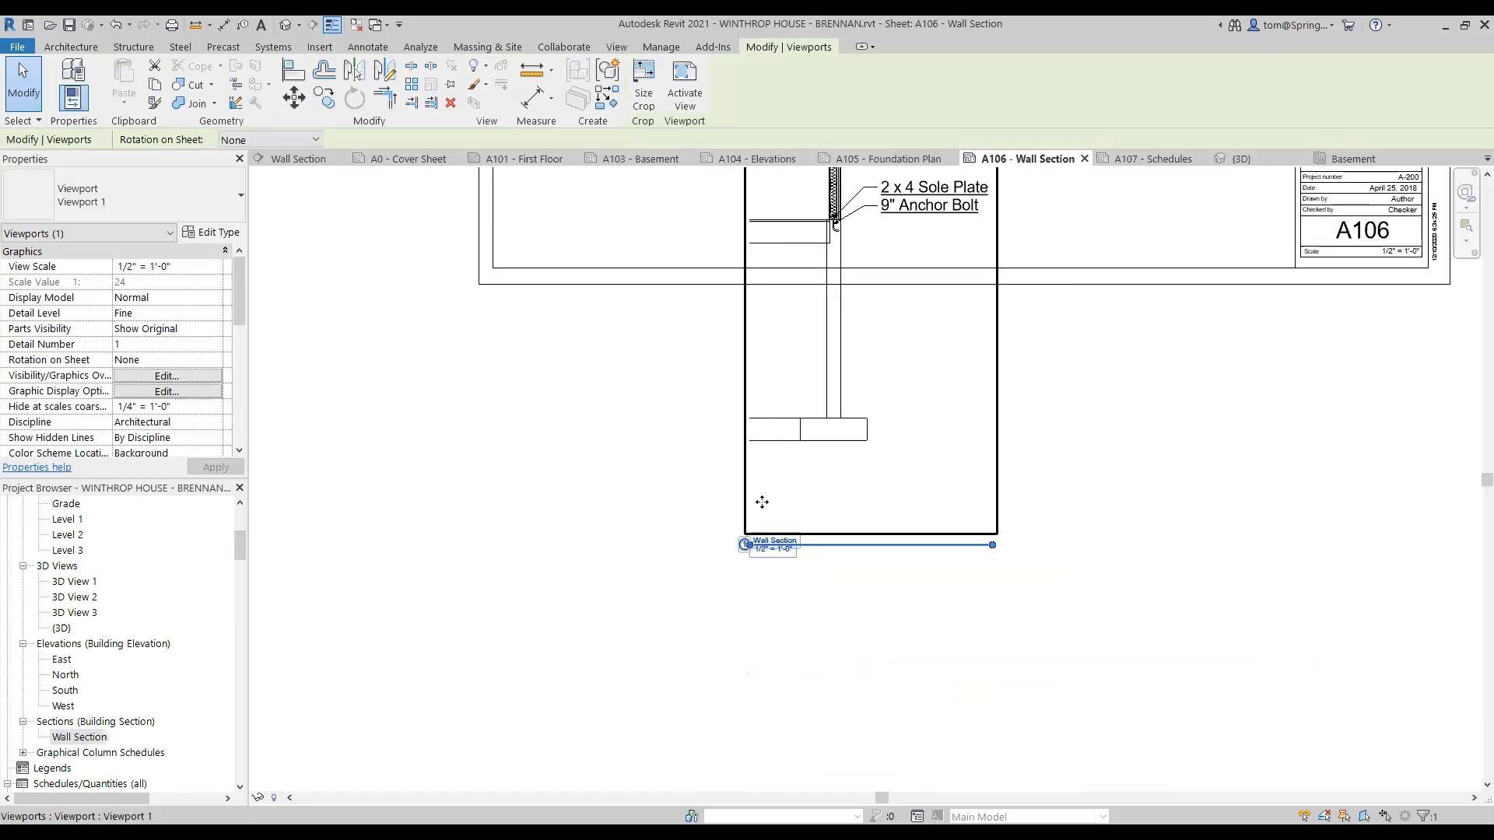
- Activate the Wall Section viewport, show its crop region, and trim it to just above the roof and just below the footing
middle_click_drag(916, 515, 880, 674)
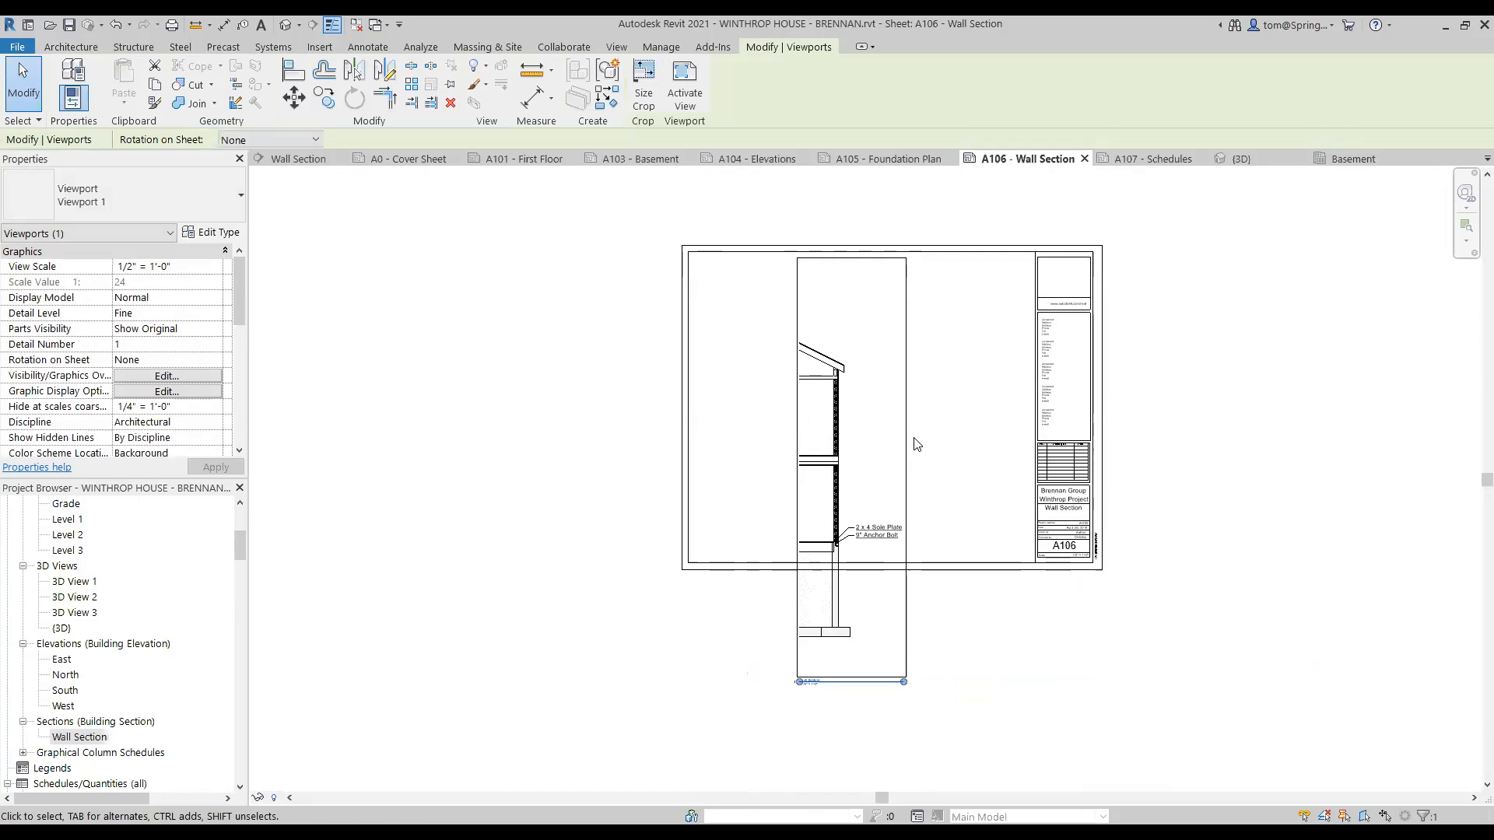
double_click(878, 447)
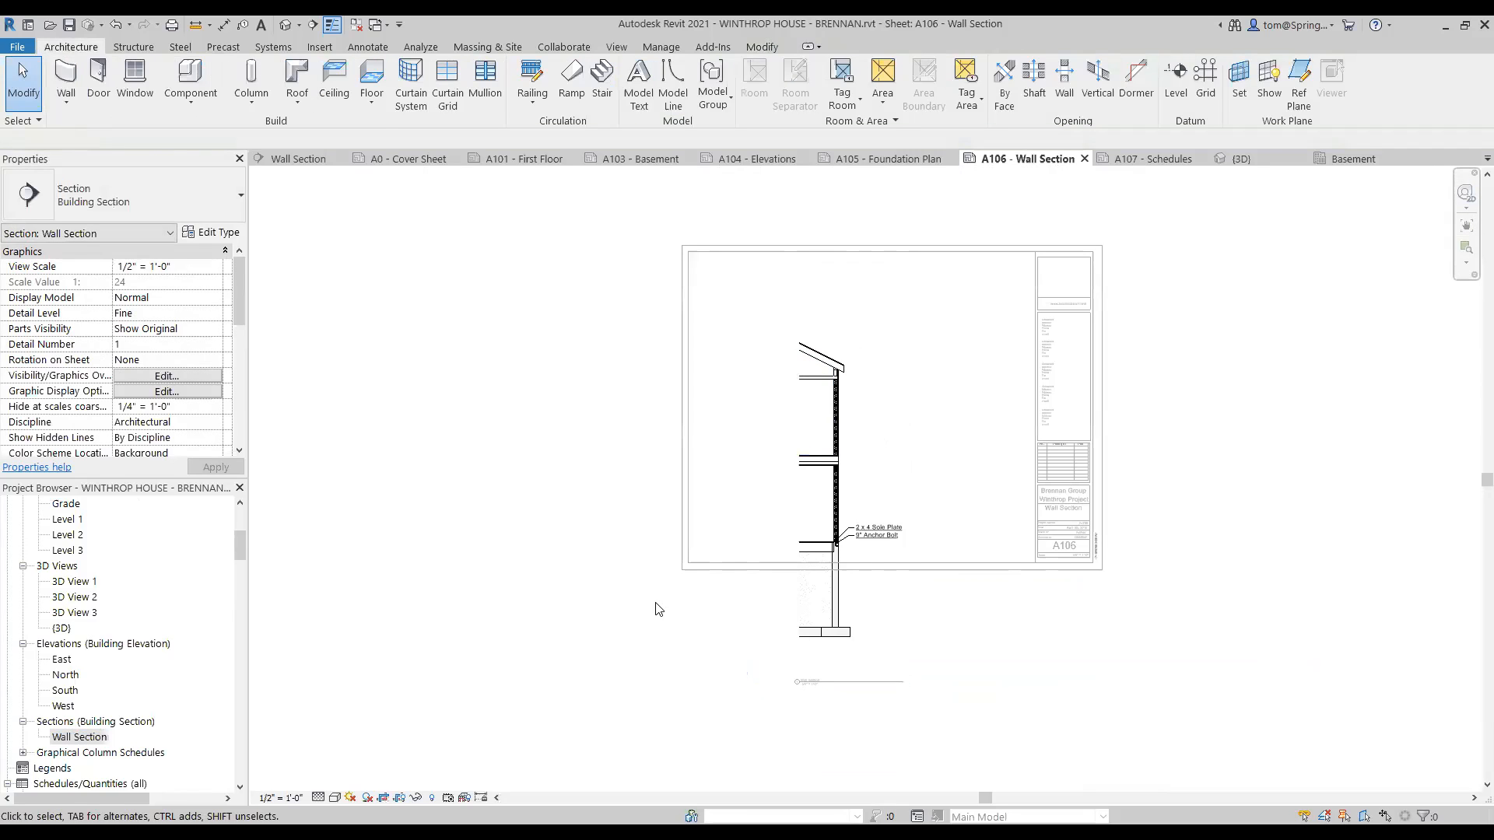
left_click(400, 798)
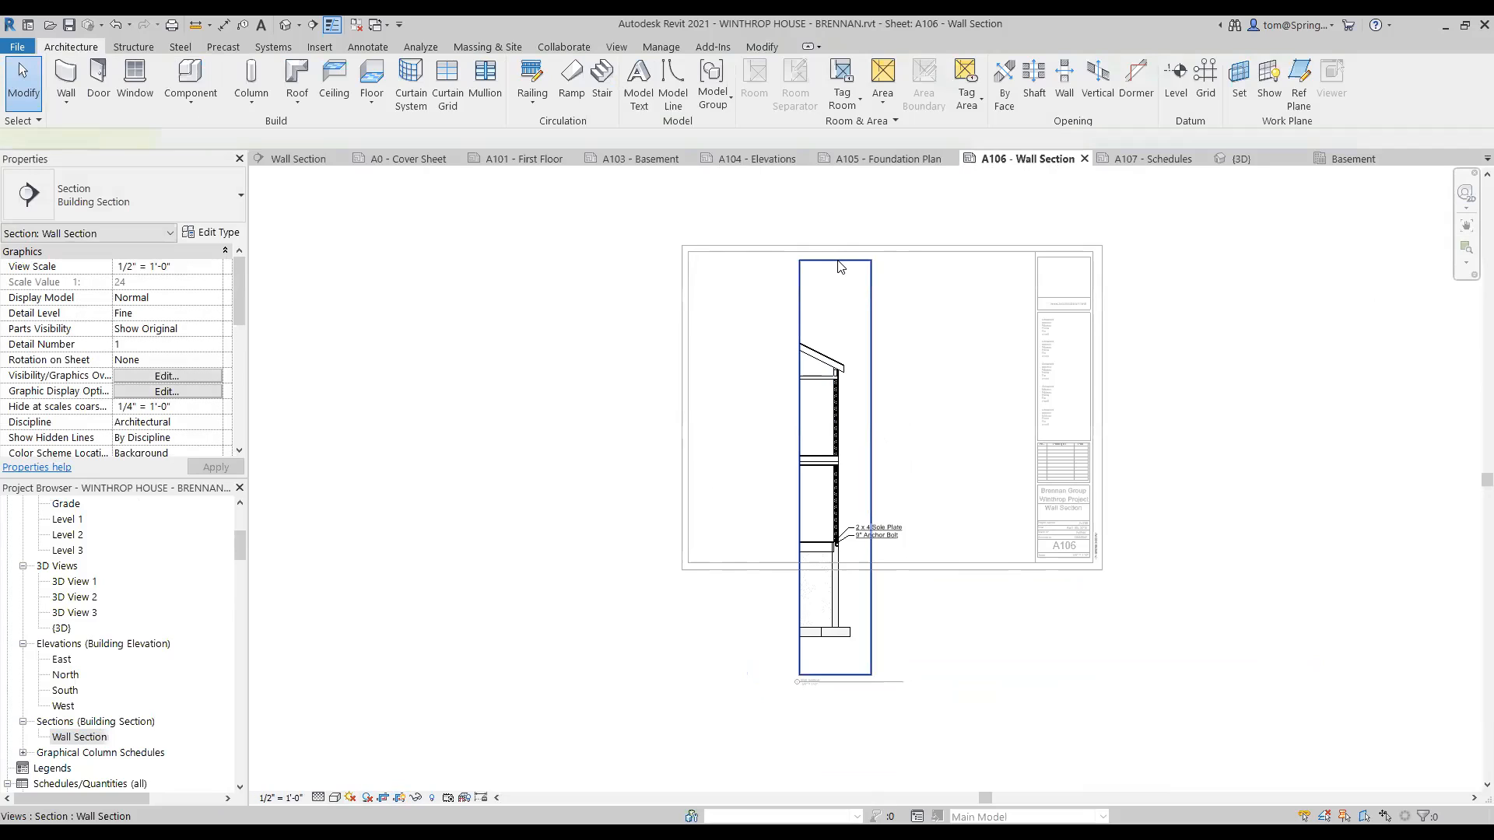
left_click_drag(836, 259, 831, 342)
left_click_drag(840, 675, 839, 645)
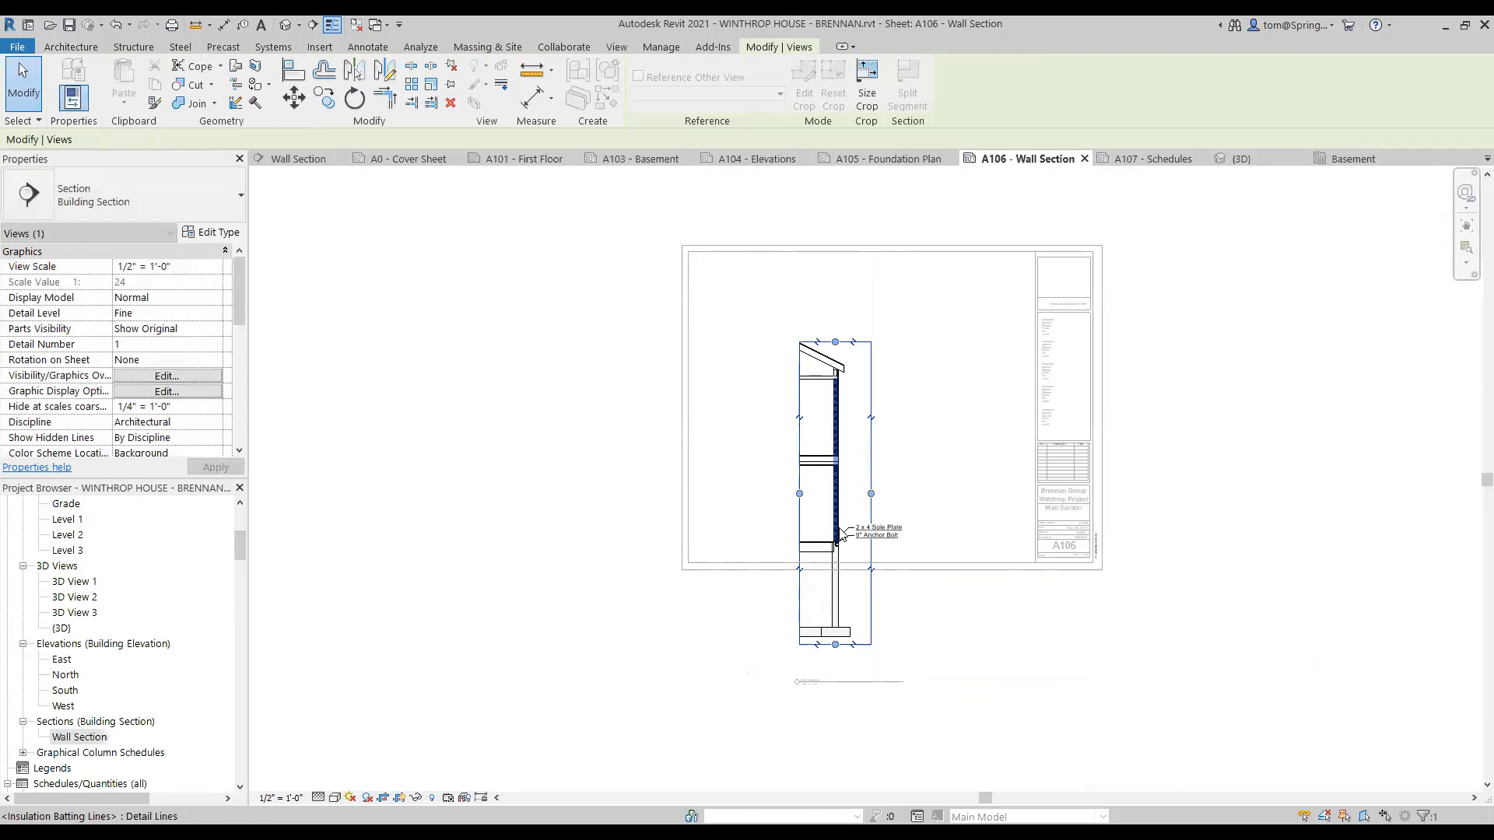
- Try to move the wall section up onto the sheet by shifting its crop region upward
left_click(893, 469)
left_click_drag(876, 464, 905, 381)
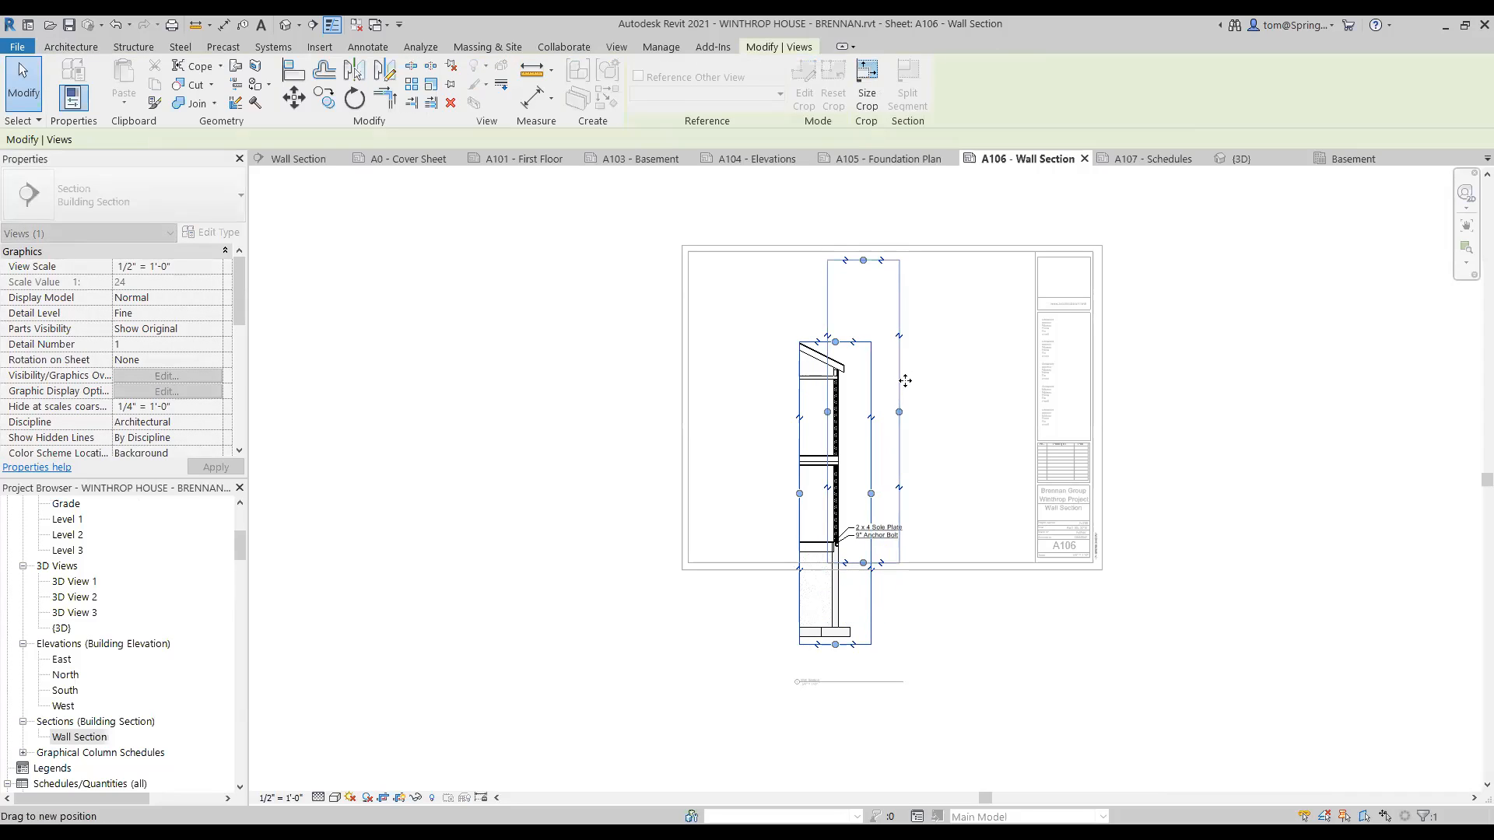
left_click_drag(905, 380, 905, 375)
left_click(942, 617)
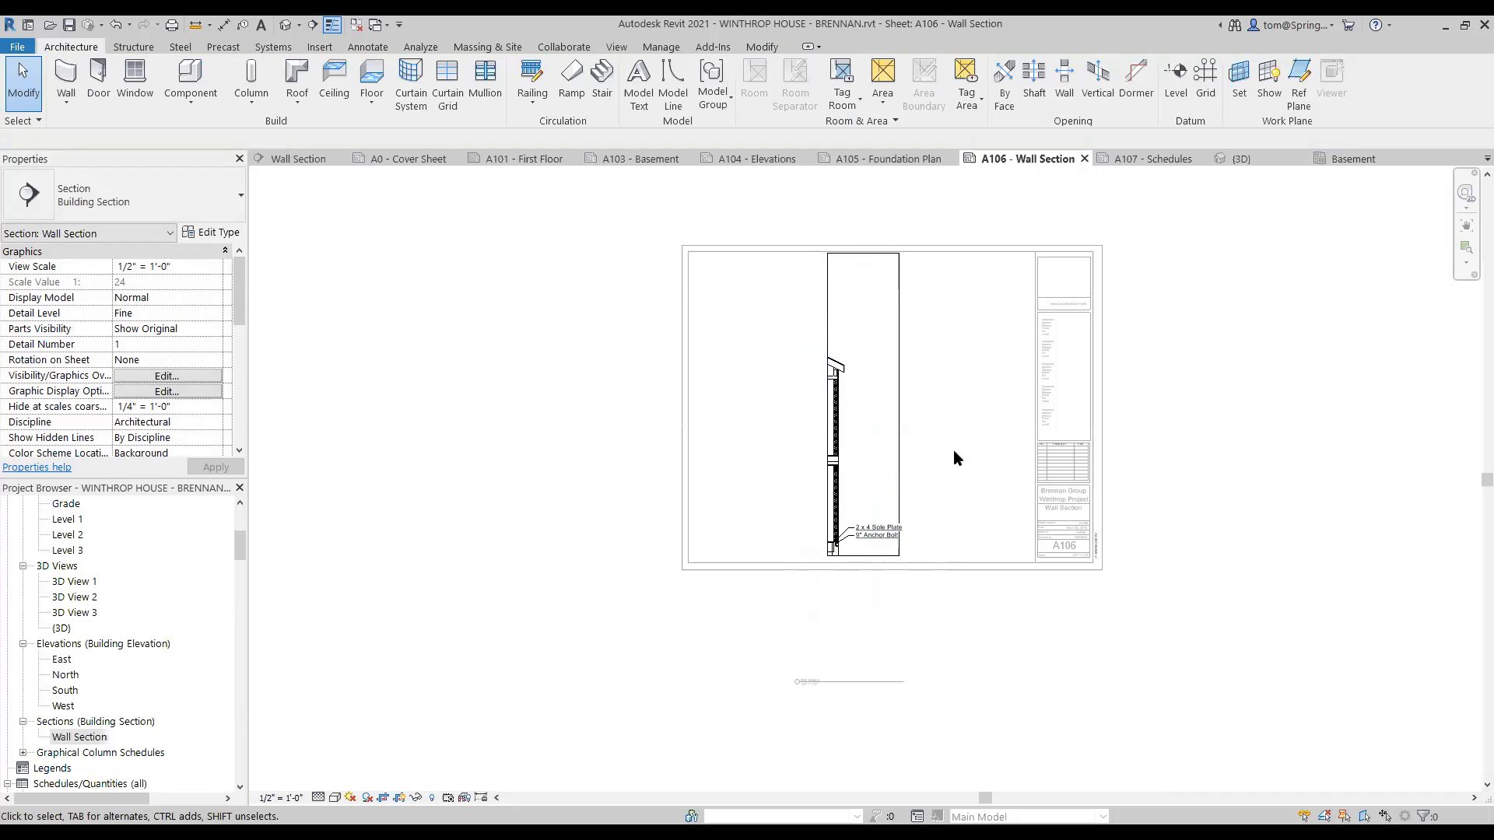
- Lower the upper edge of the Wall Section crop region to just above the roof and deactivate the viewport
middle_click_drag(870, 469, 866, 540)
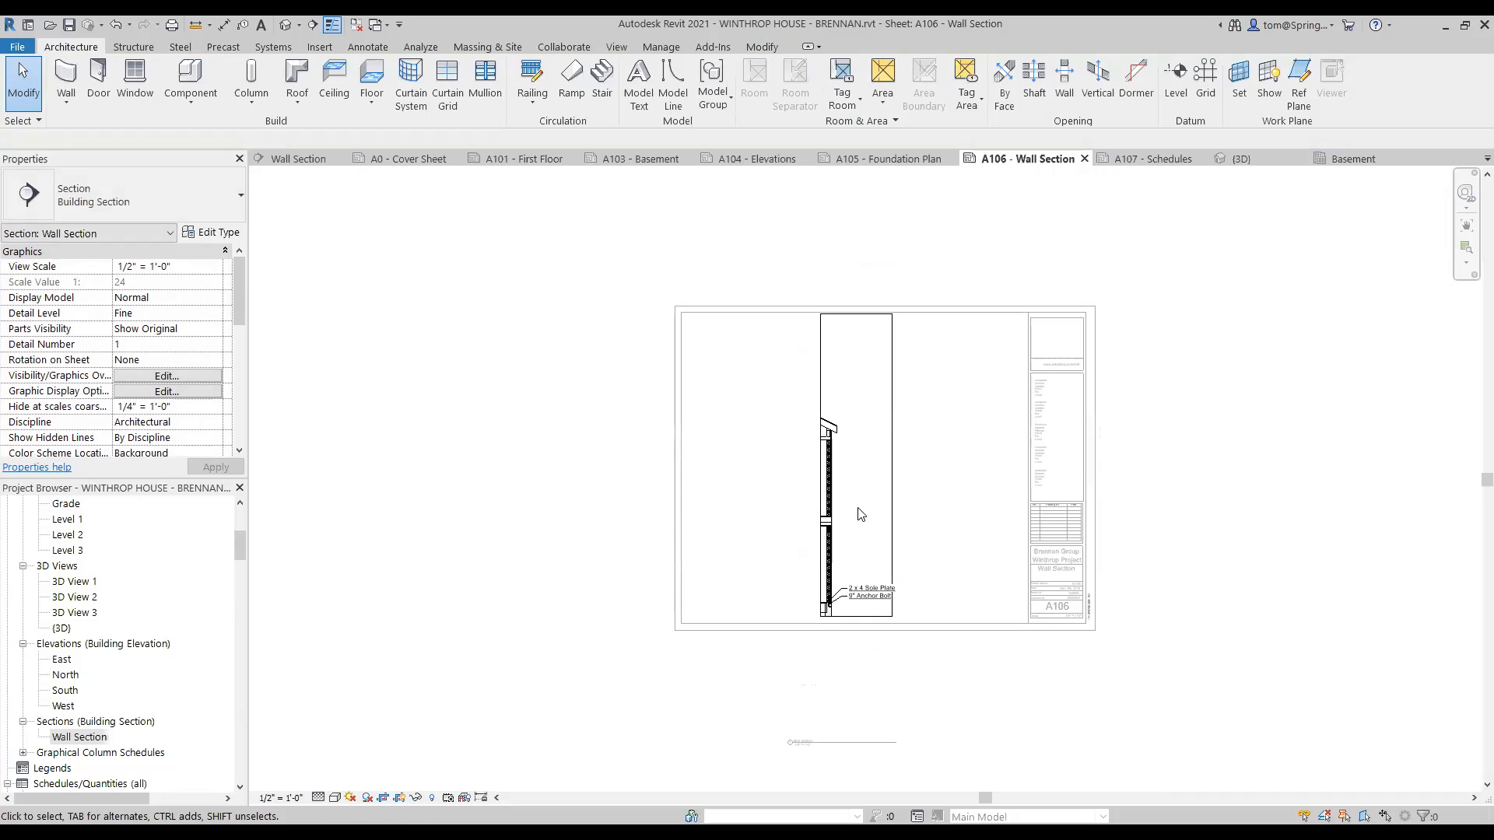
double_click(471, 478)
double_click(871, 525)
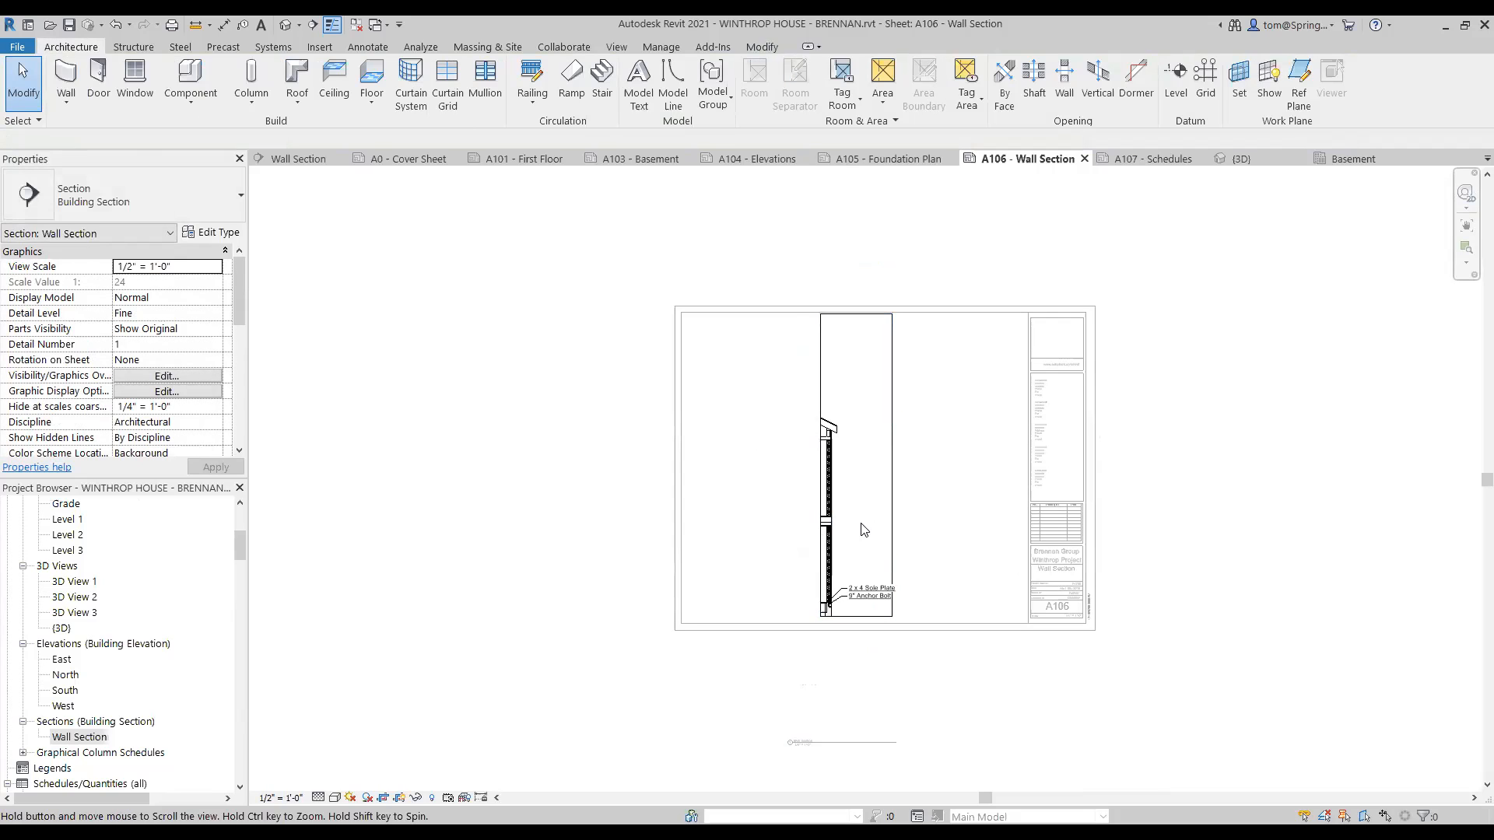
middle_click_drag(862, 529, 854, 538)
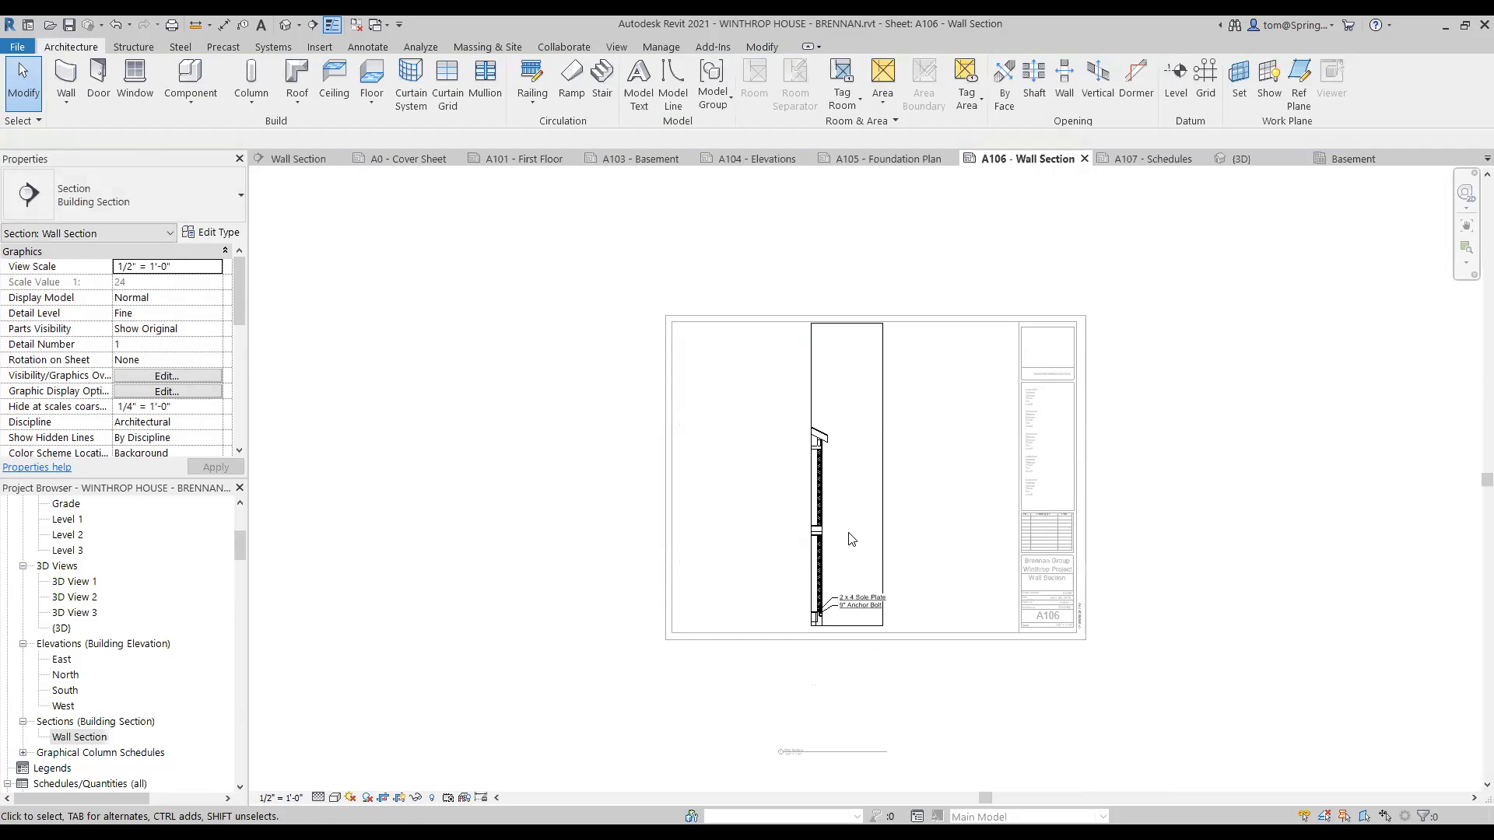
left_click(883, 430)
left_click_drag(847, 323, 840, 404)
left_click(754, 427)
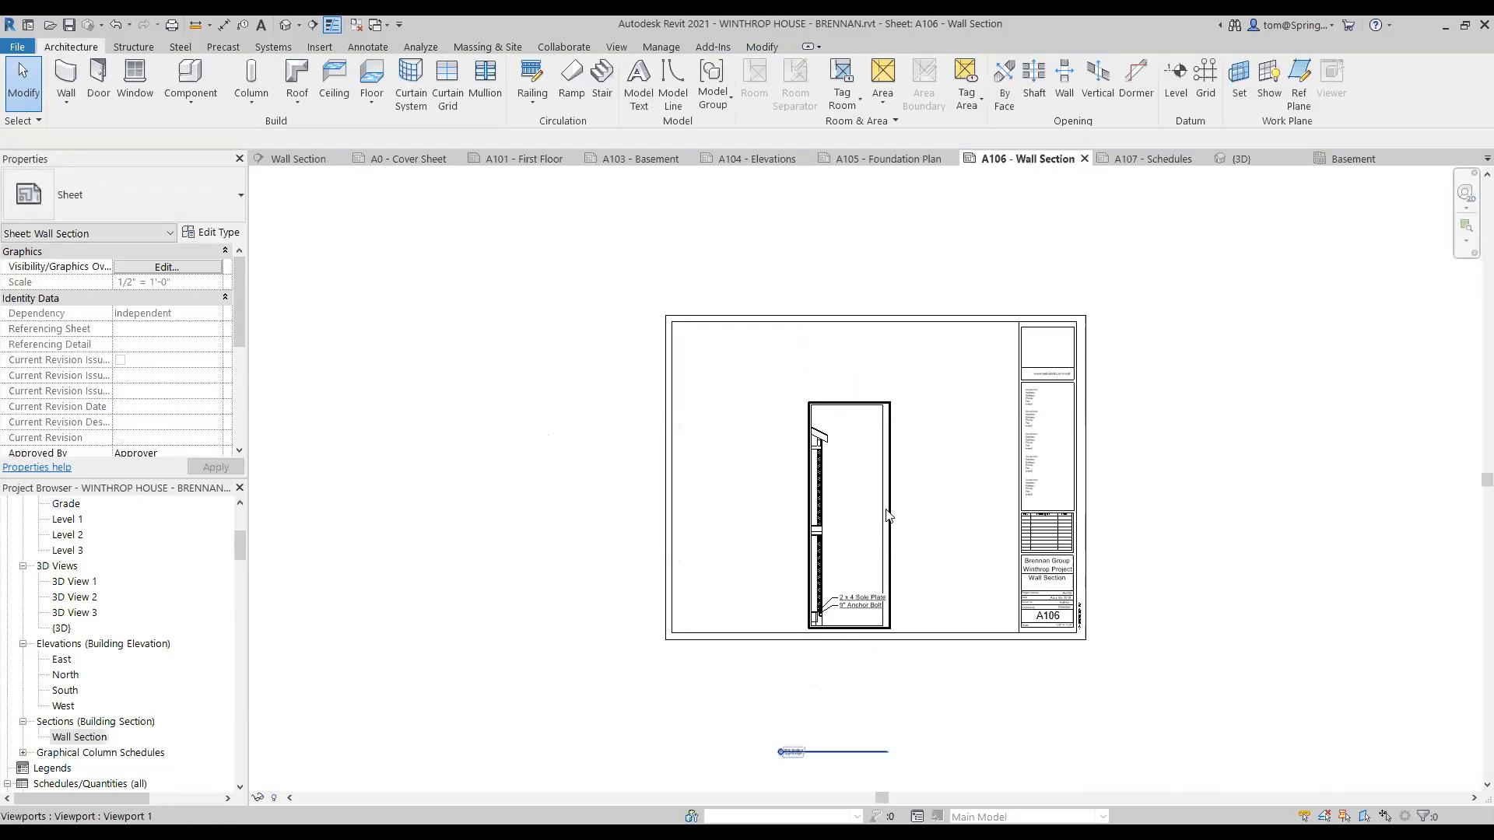
double_click(853, 518)
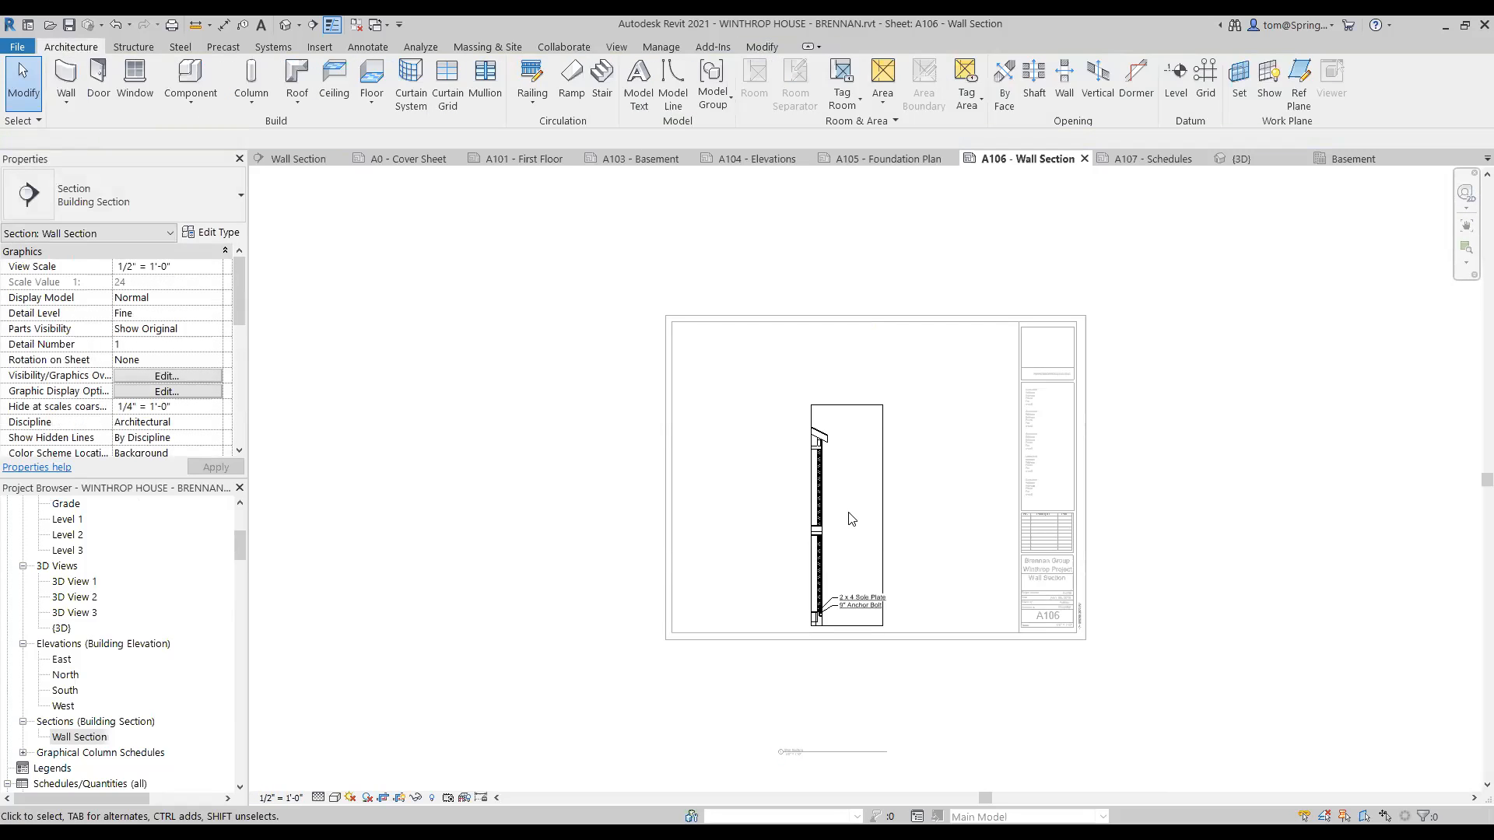
scroll(851, 519, "down", 1)
scroll(851, 539, "up", 2)
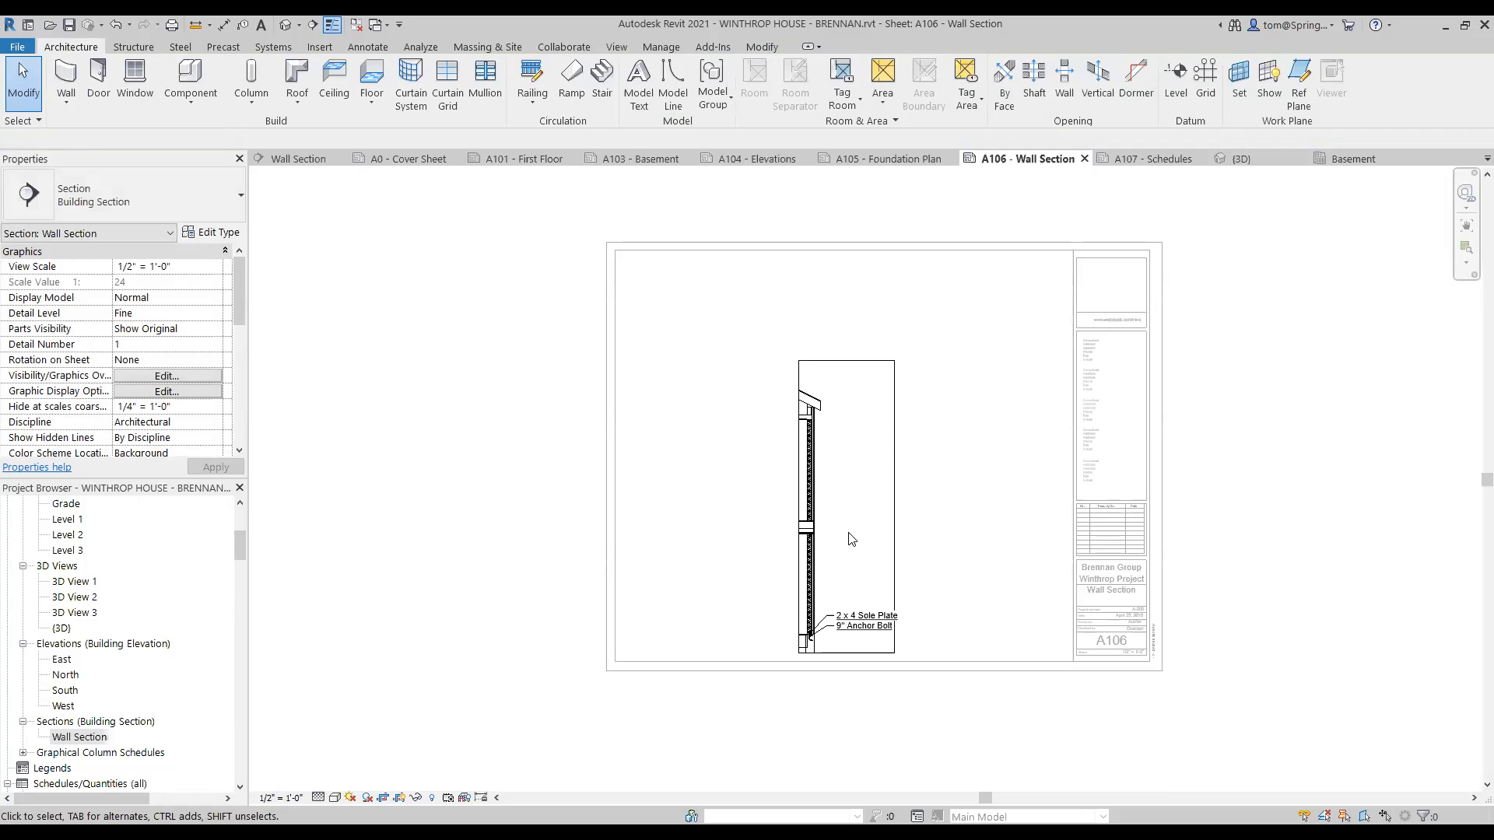
double_click(468, 467)
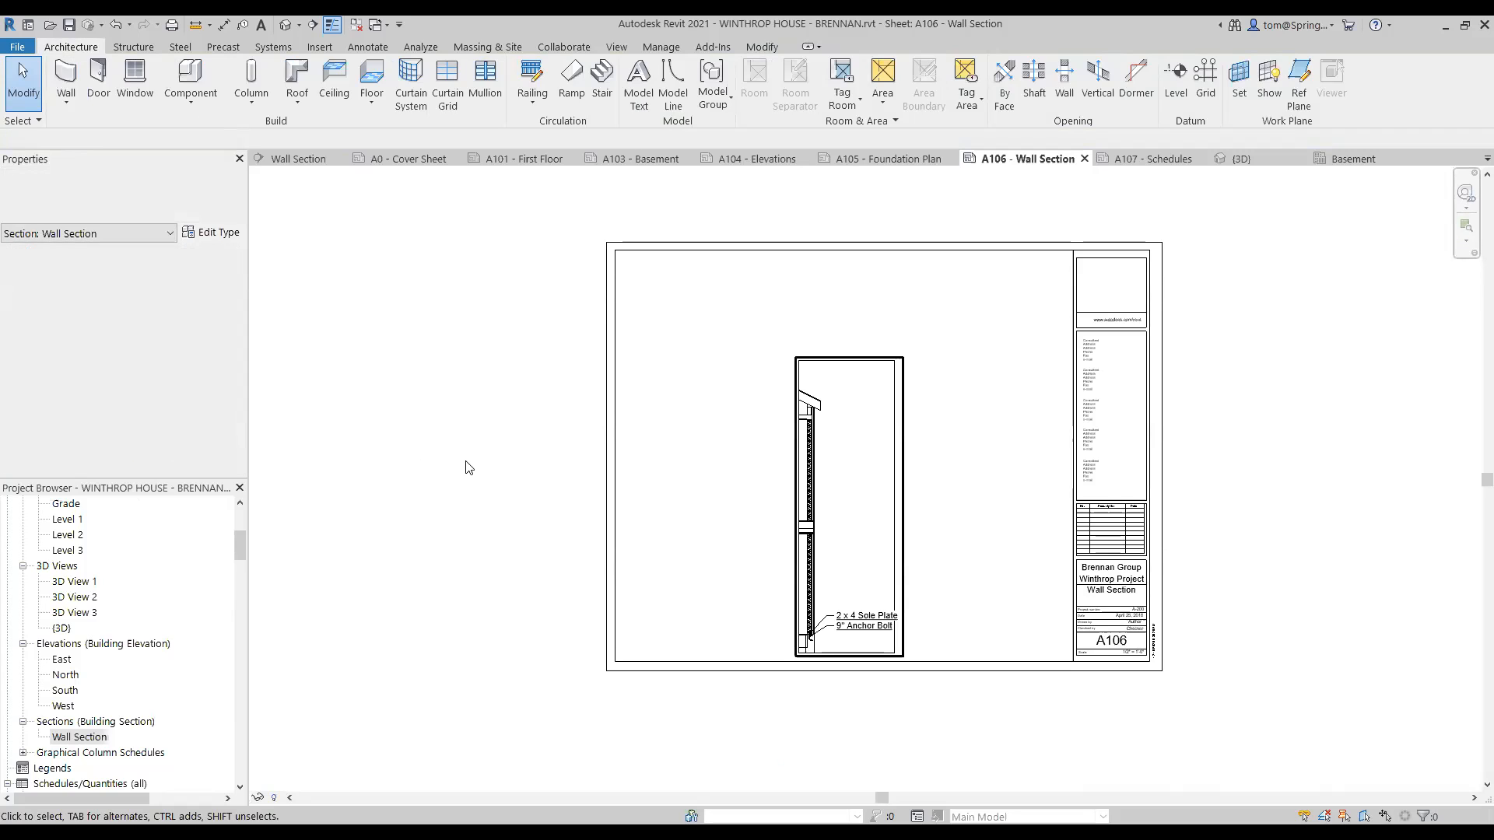
- Open the Wall Section view and extend its crop region below the footing and farther into the building interior
double_click(99, 738)
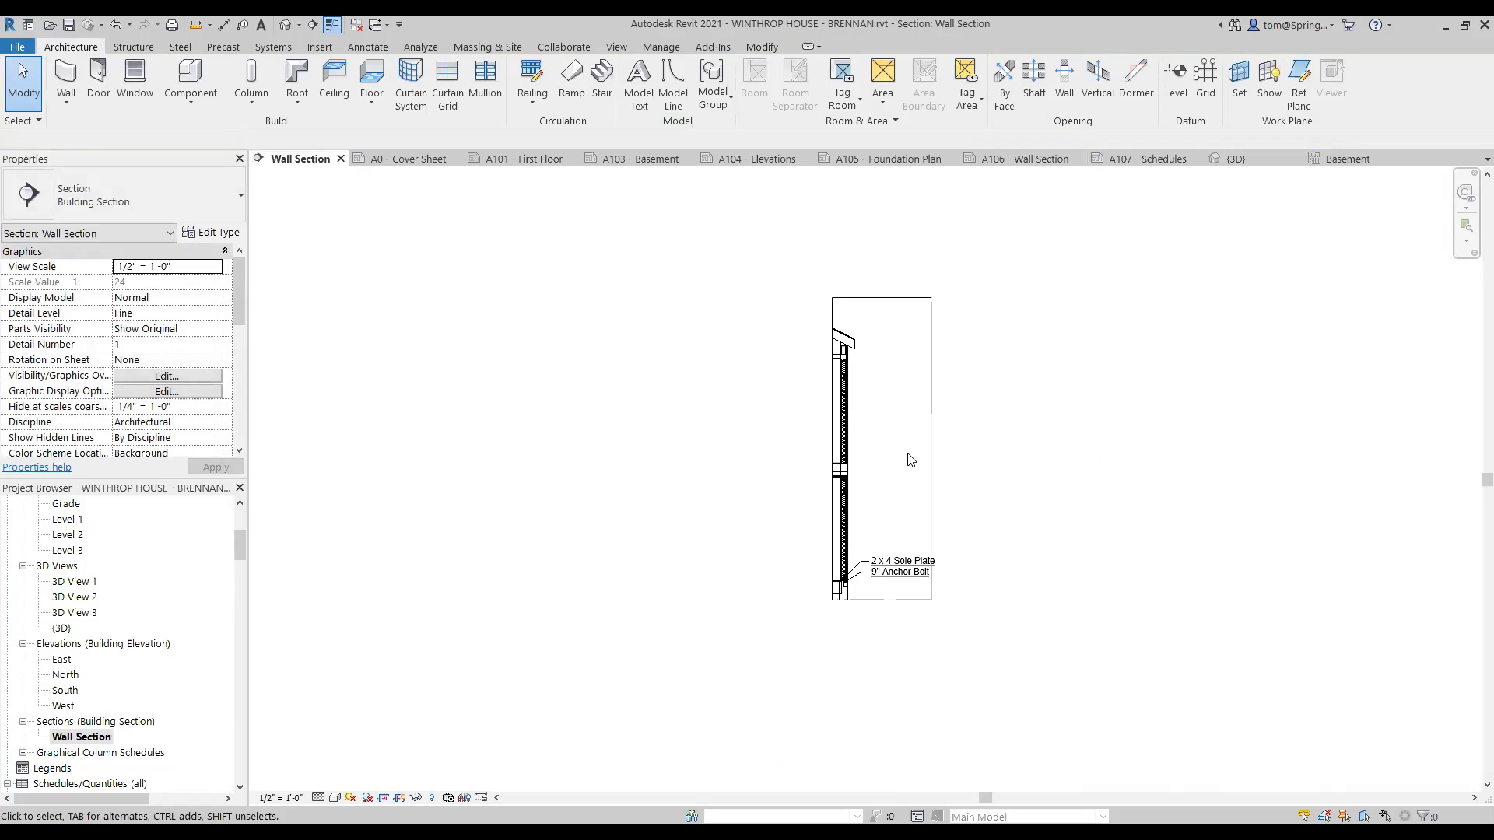
left_click(880, 601)
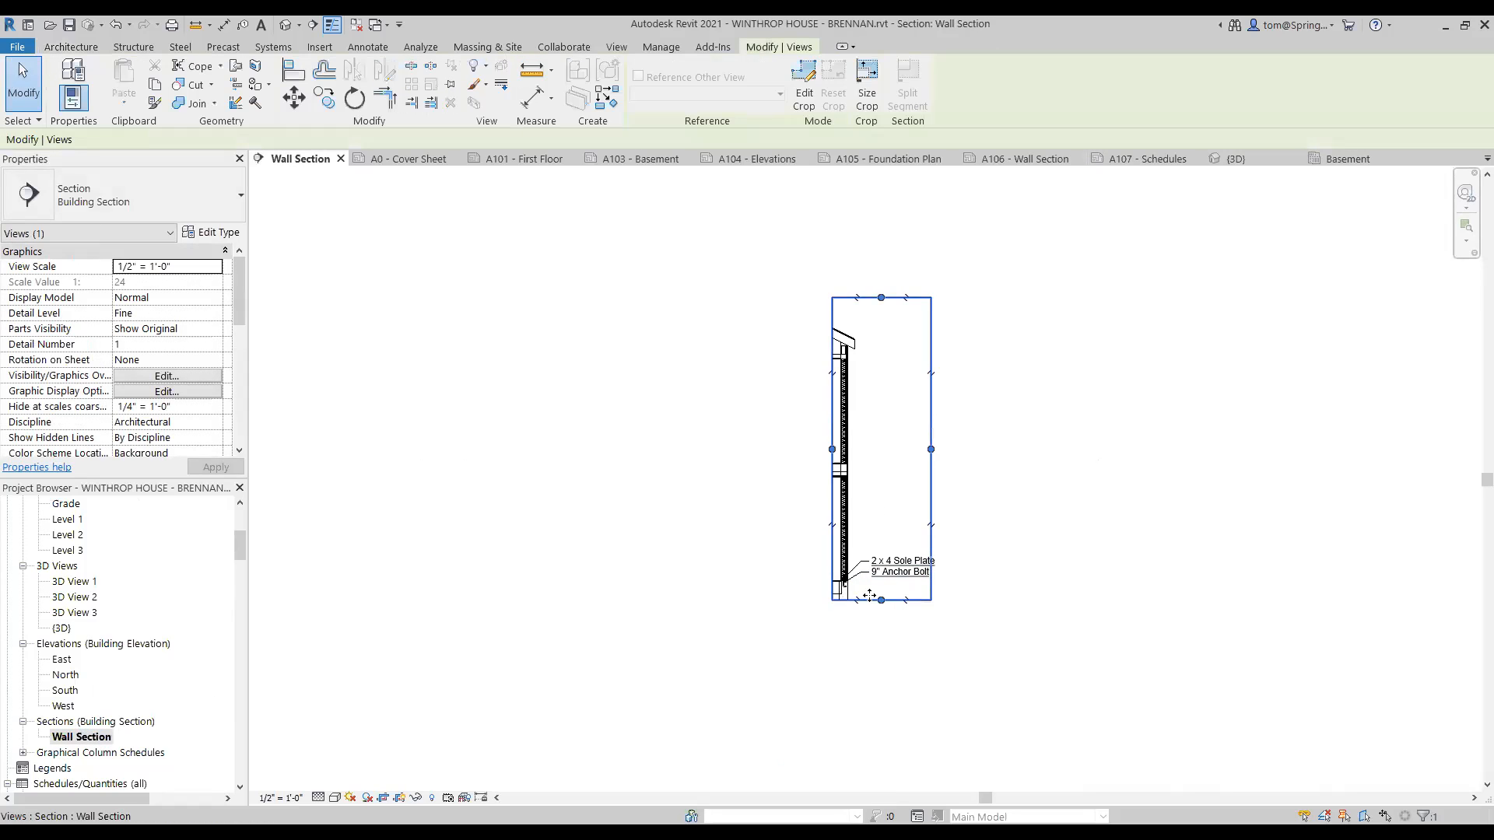
left_click_drag(877, 603, 870, 729)
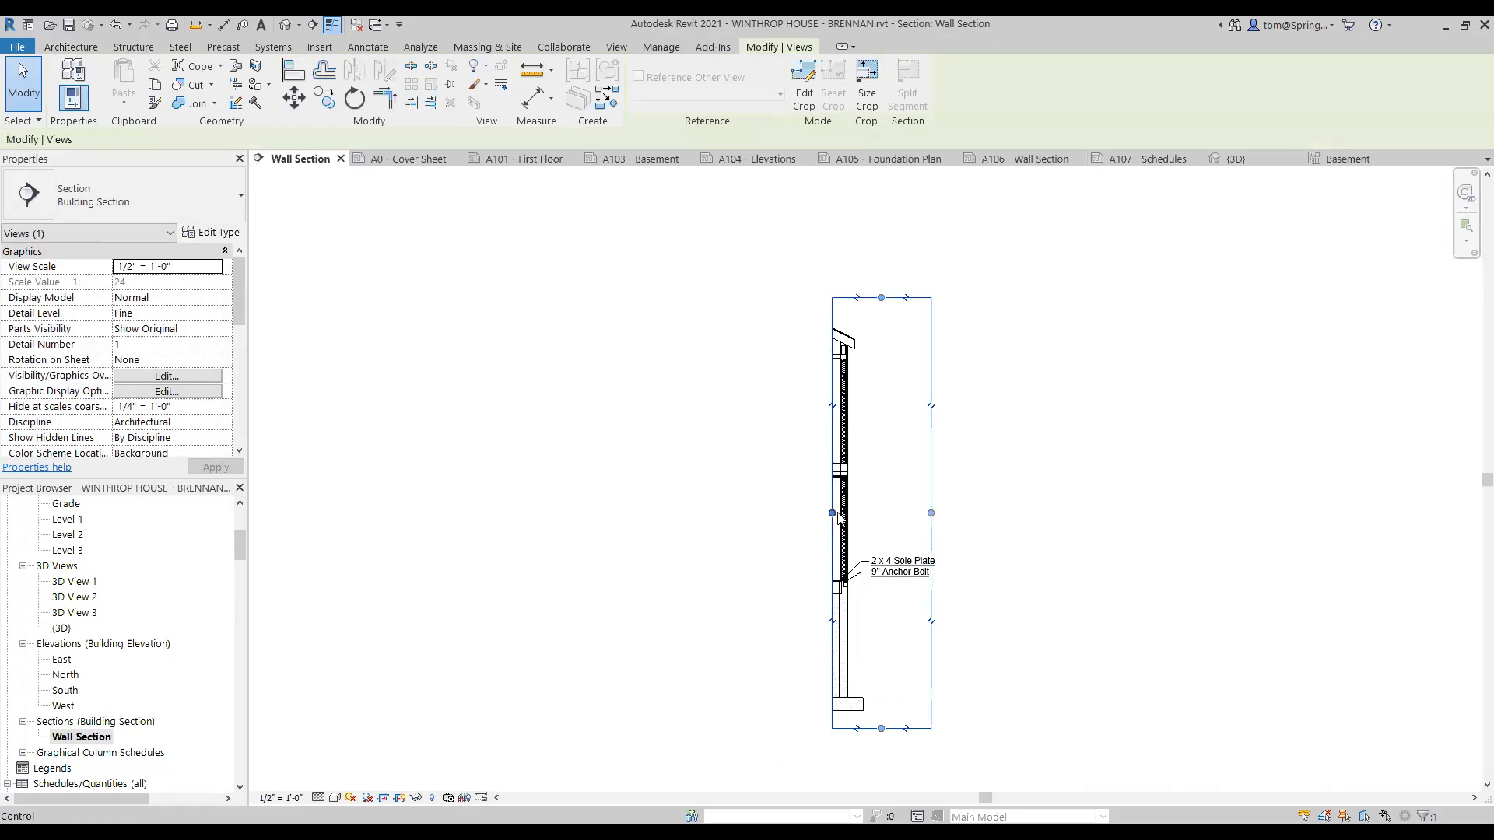
left_click_drag(832, 513, 795, 513)
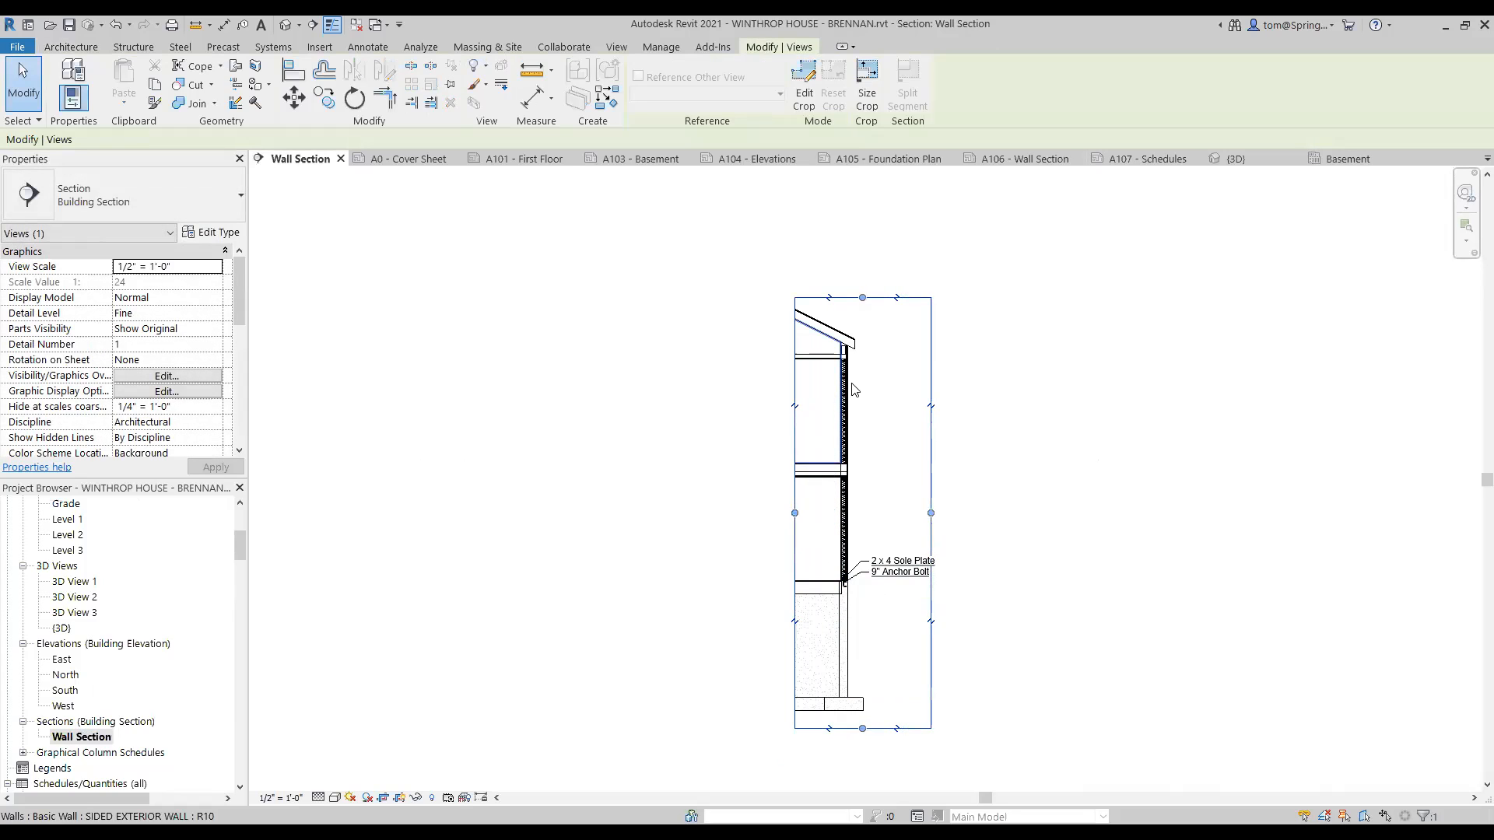
left_click(1037, 440)
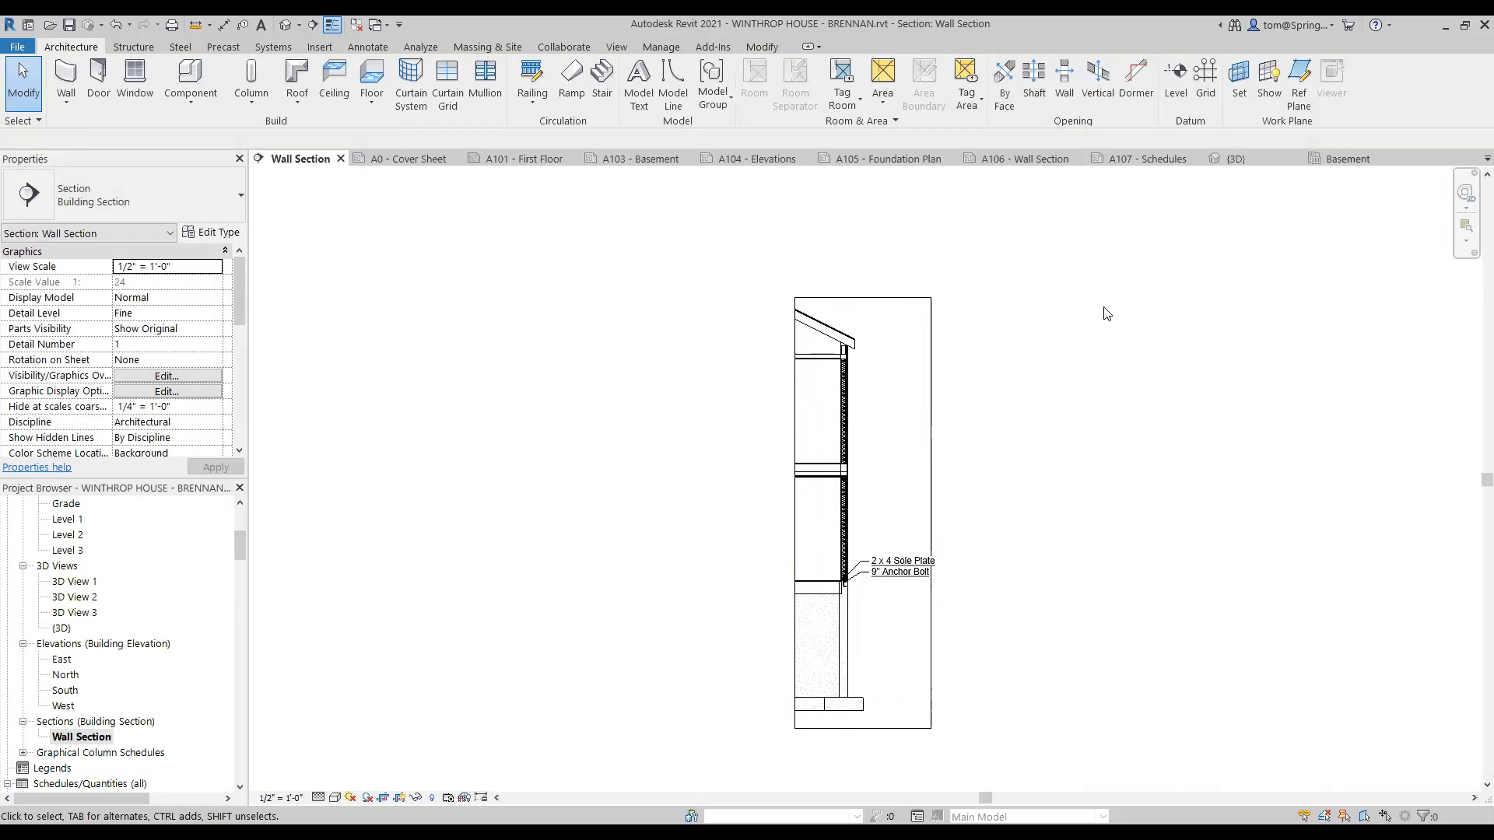
- Return to the A106 - Wall Section sheet of the Winthrop House project being edited
left_click(1486, 158)
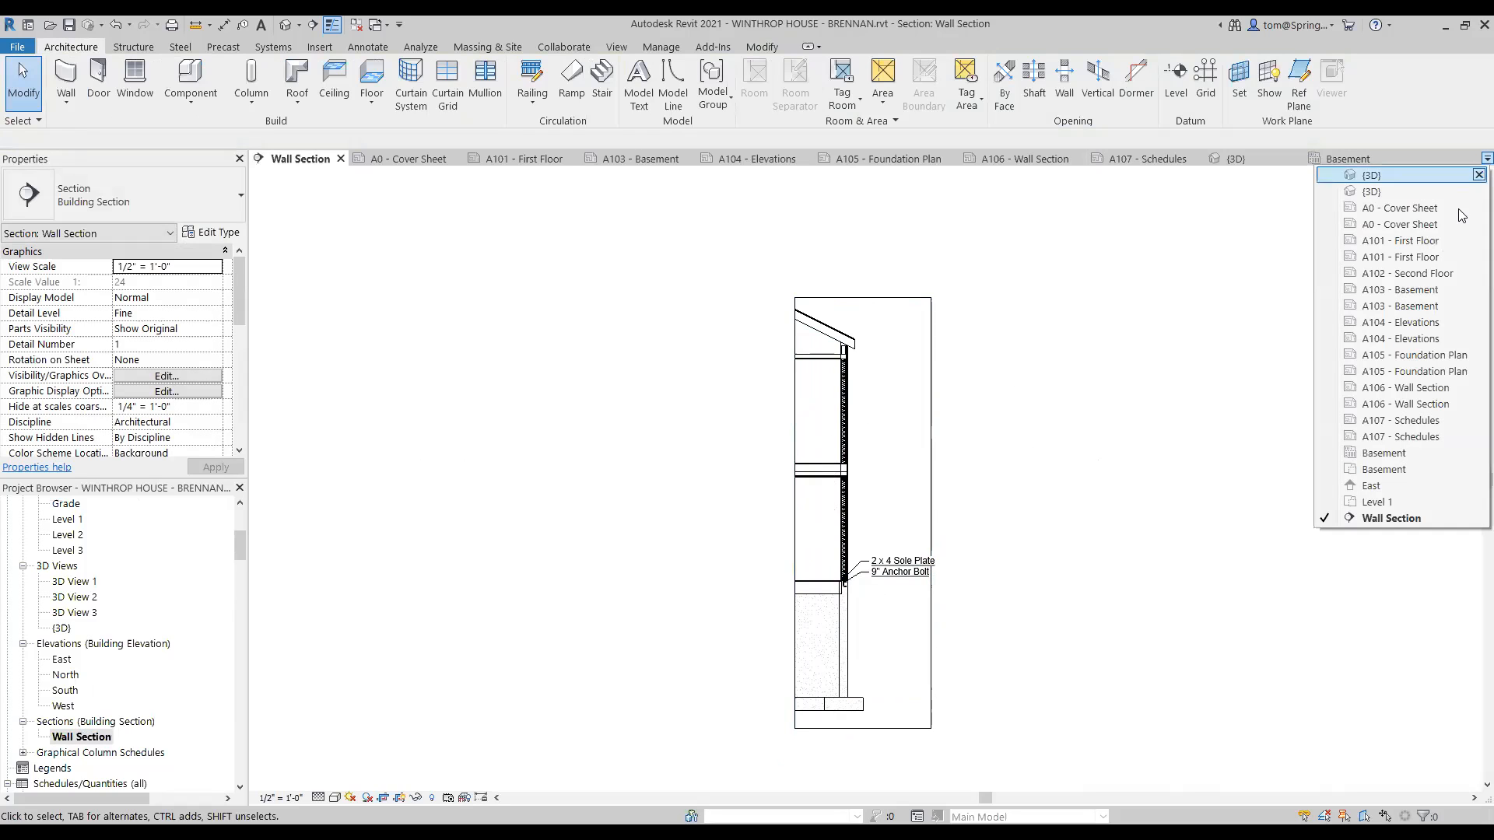
left_click(1408, 393)
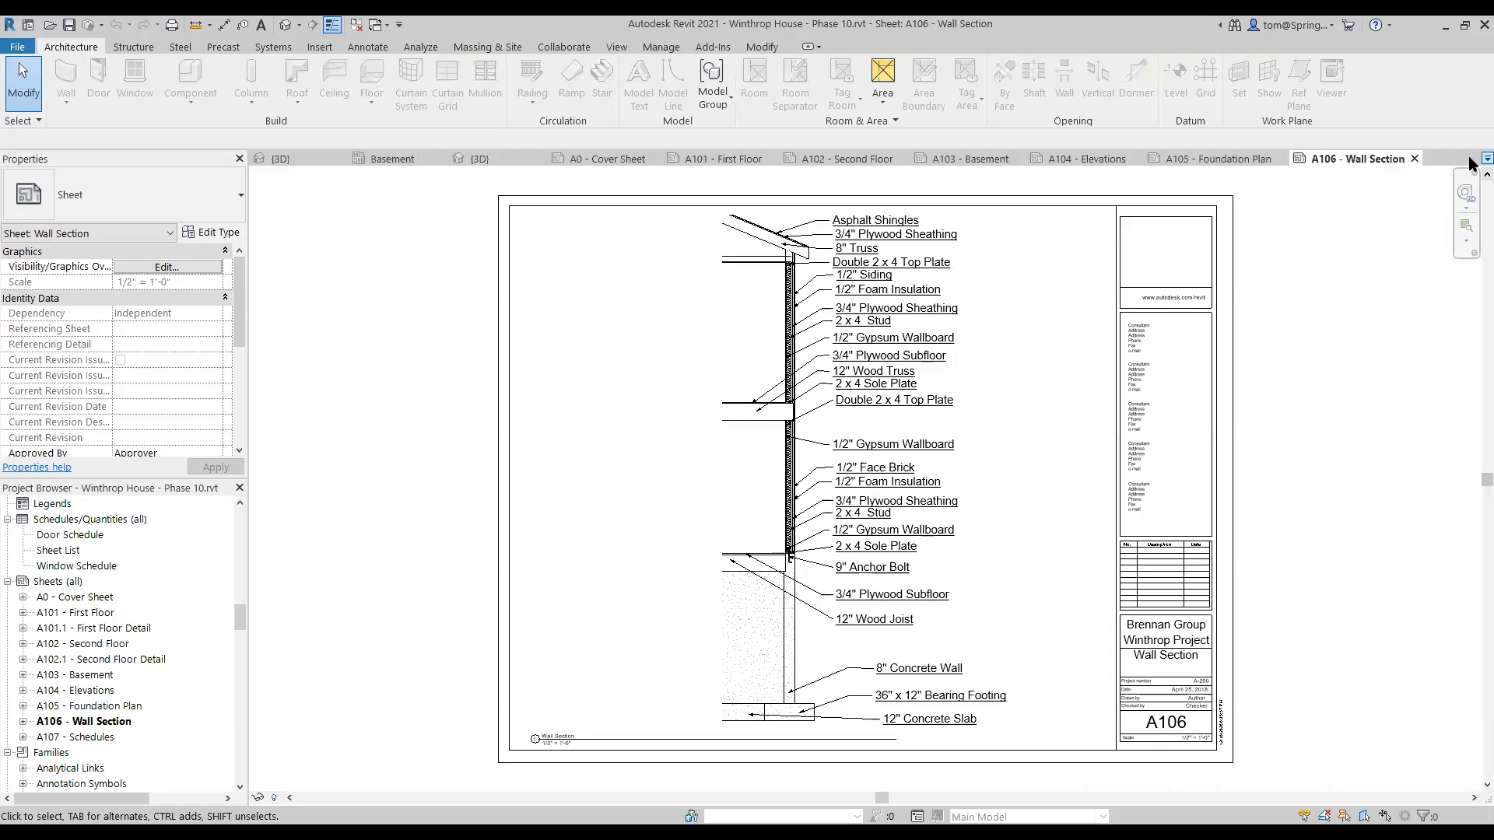
left_click(1487, 158)
left_click(1436, 404)
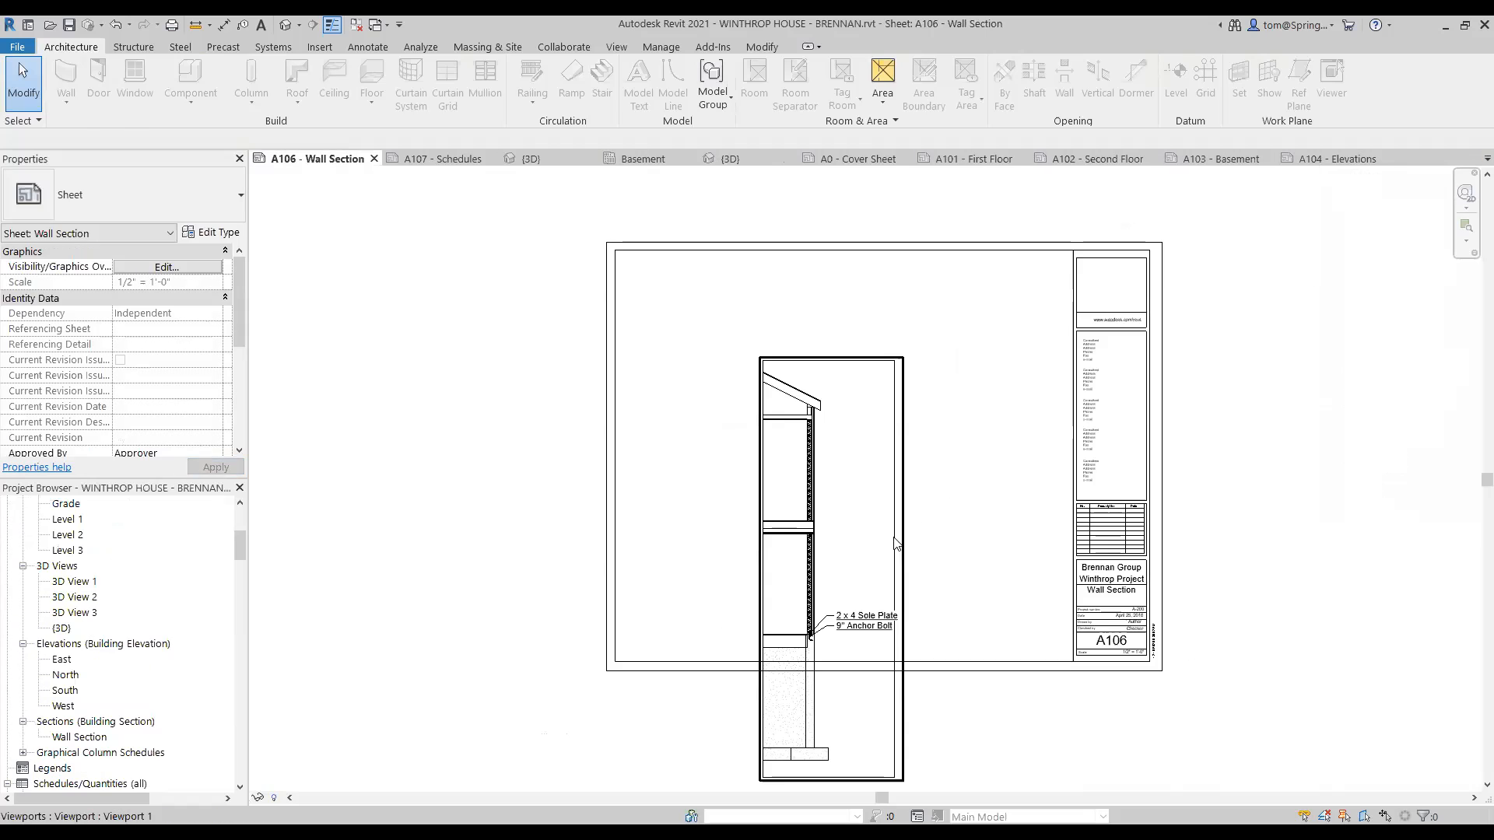
- Move the Wall Section viewport up so the roof sits just inside the sheet's upper border
left_click(895, 519)
left_click_drag(892, 519, 912, 415)
left_click(989, 734)
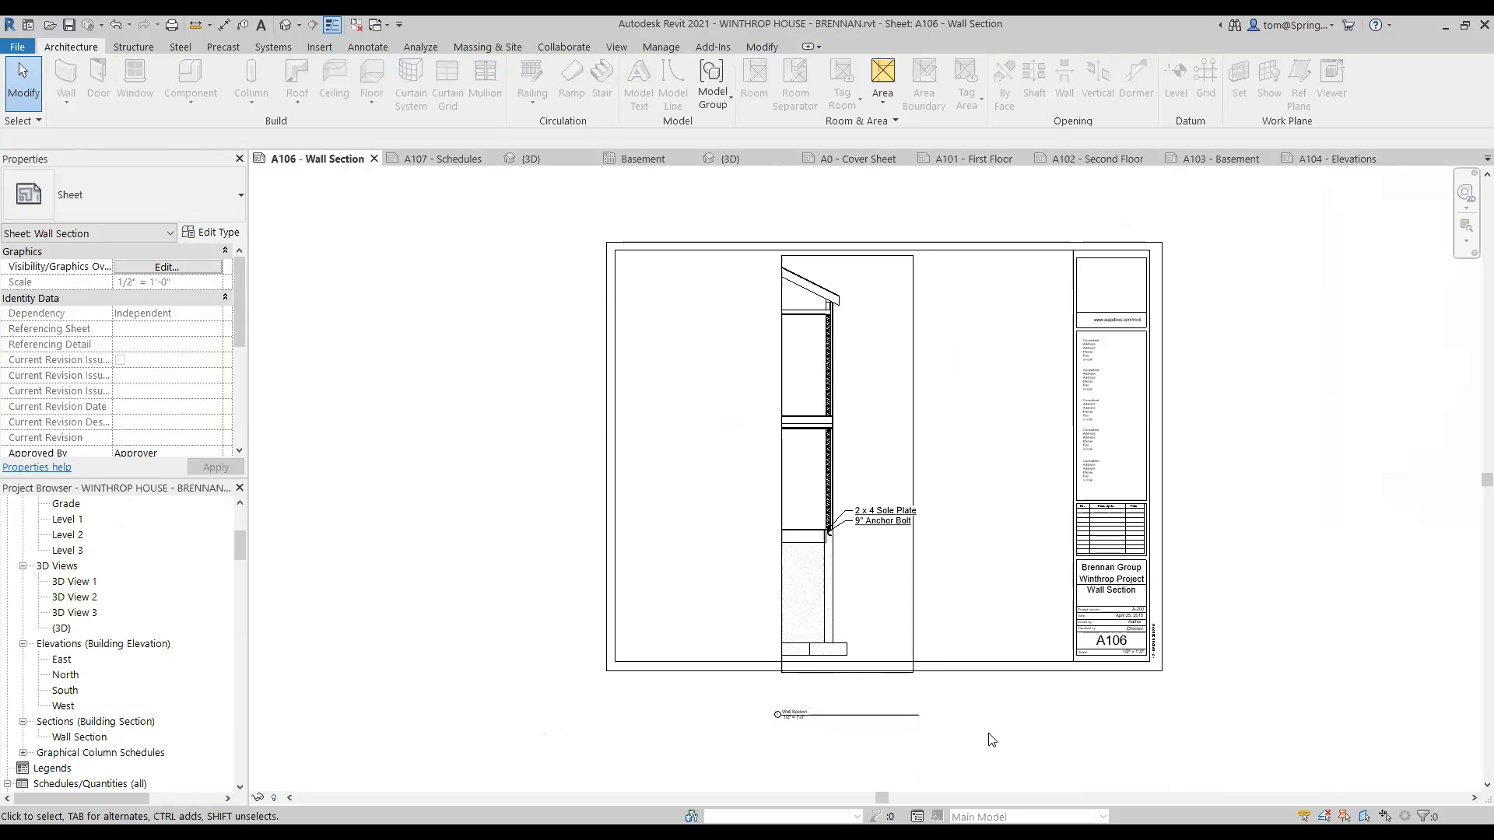
- Activate the Wall Section viewport and raise the crop region's lower edge to just below the footing
left_click(905, 684)
key("Escape")
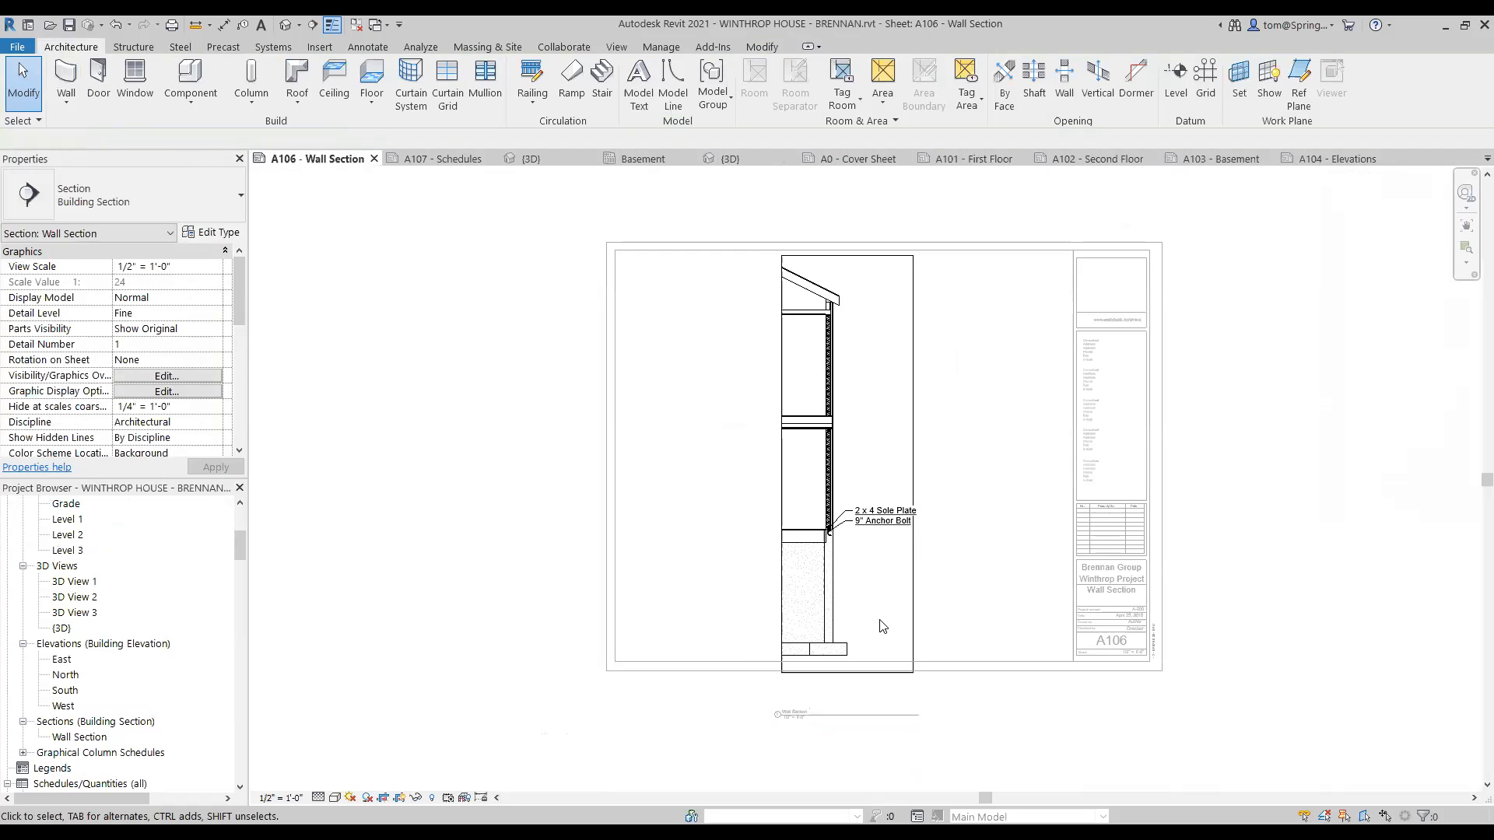
left_click(884, 680)
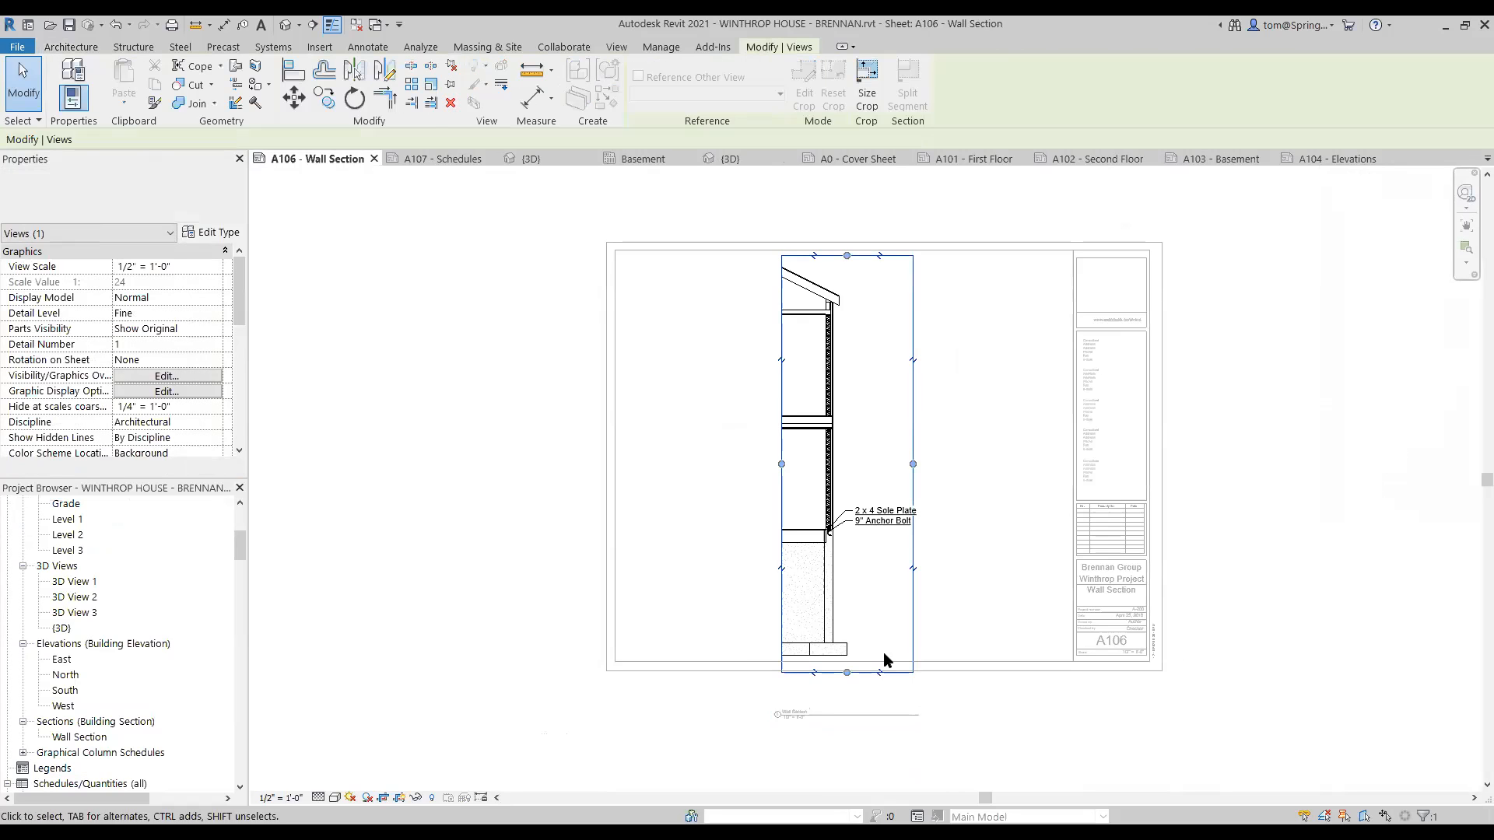
left_click_drag(849, 652, 848, 658)
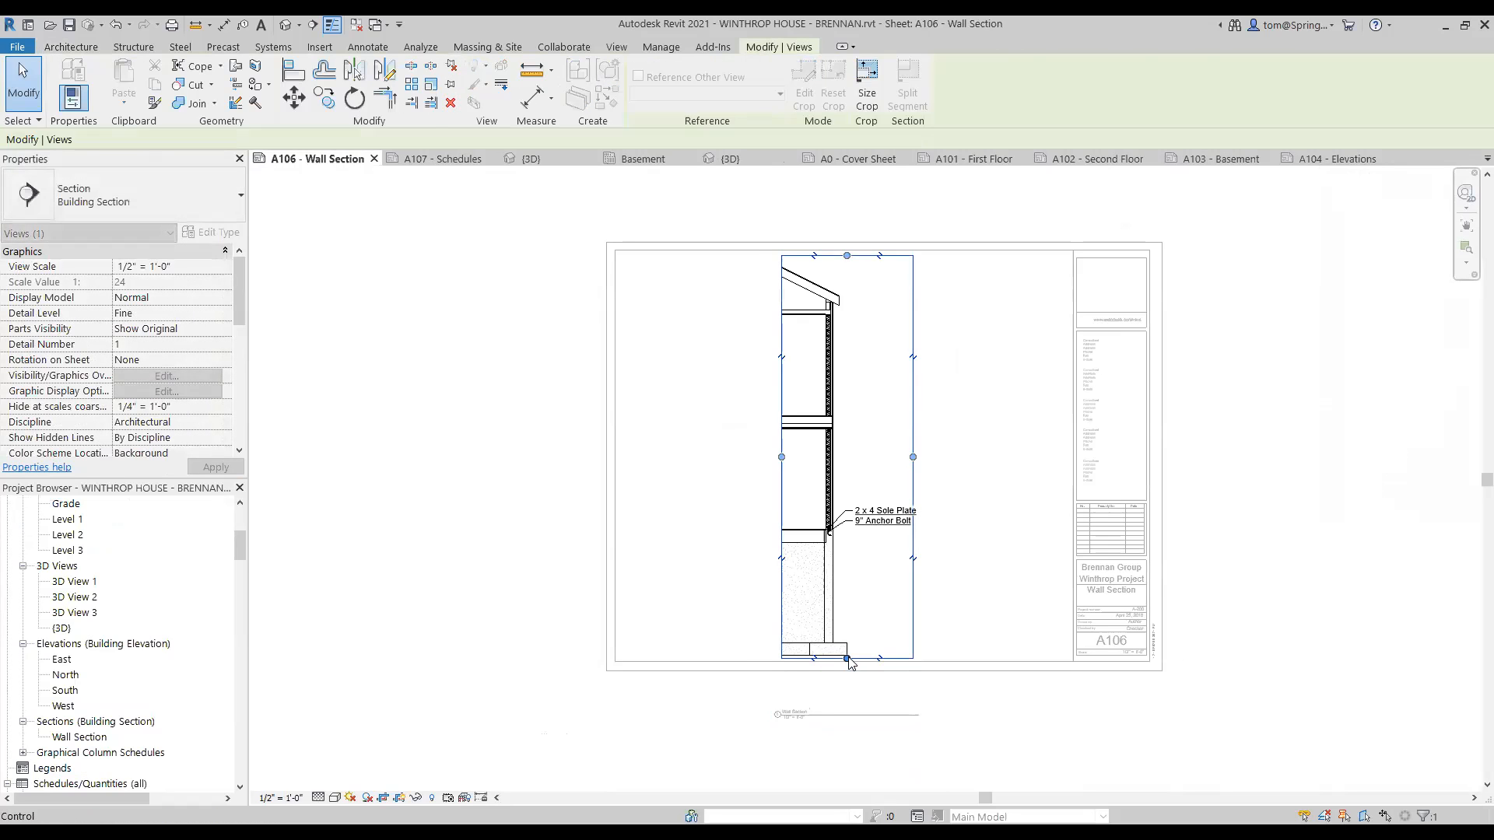
left_click(991, 547)
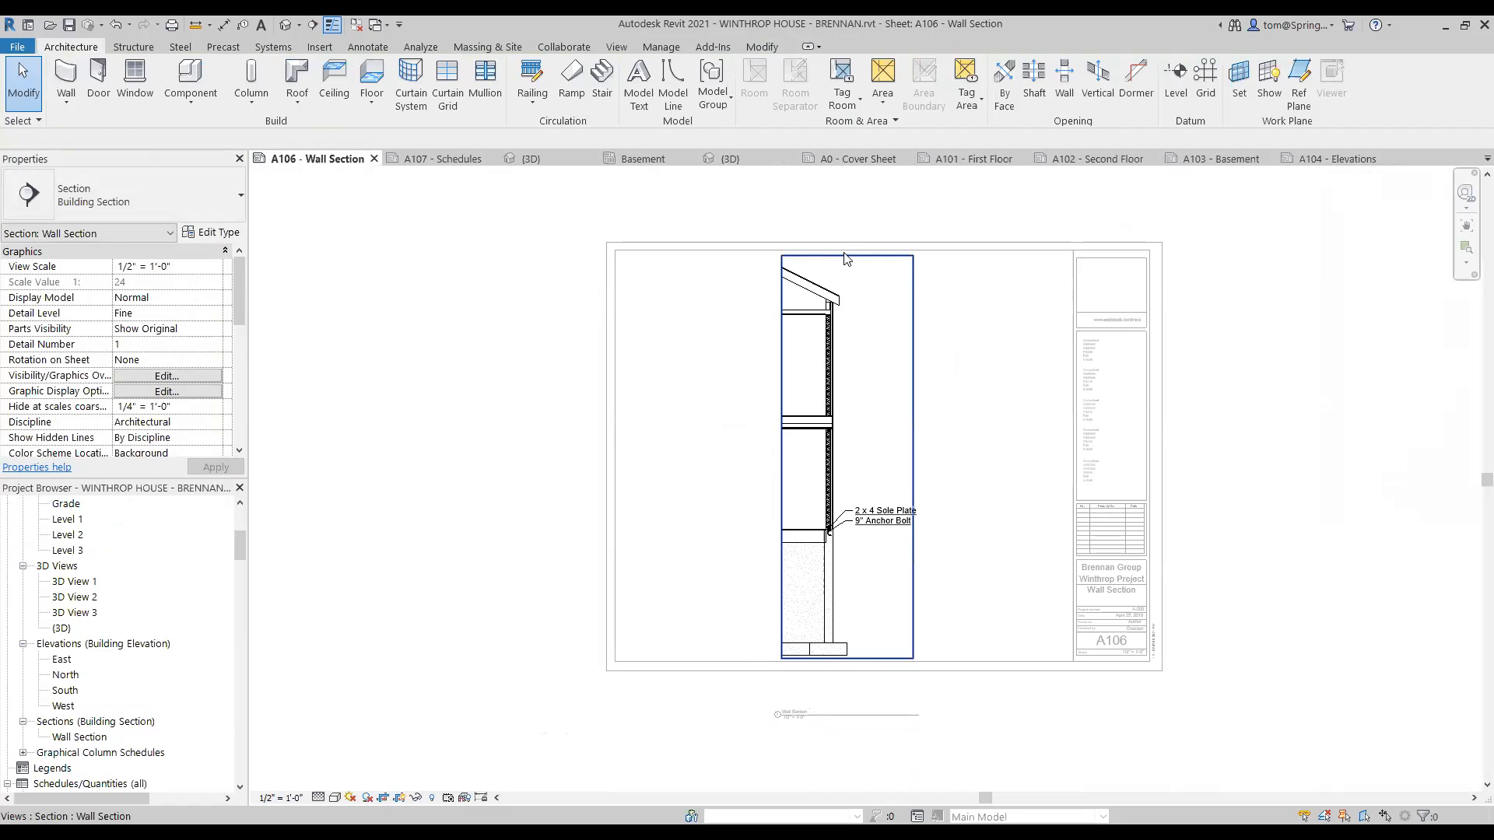
- Bring the crop region's upper edge down close to the roof and deactivate the viewport
left_click(846, 259)
left_click_drag(845, 265, 846, 265)
left_click(993, 323)
left_click(914, 364)
left_click(915, 364)
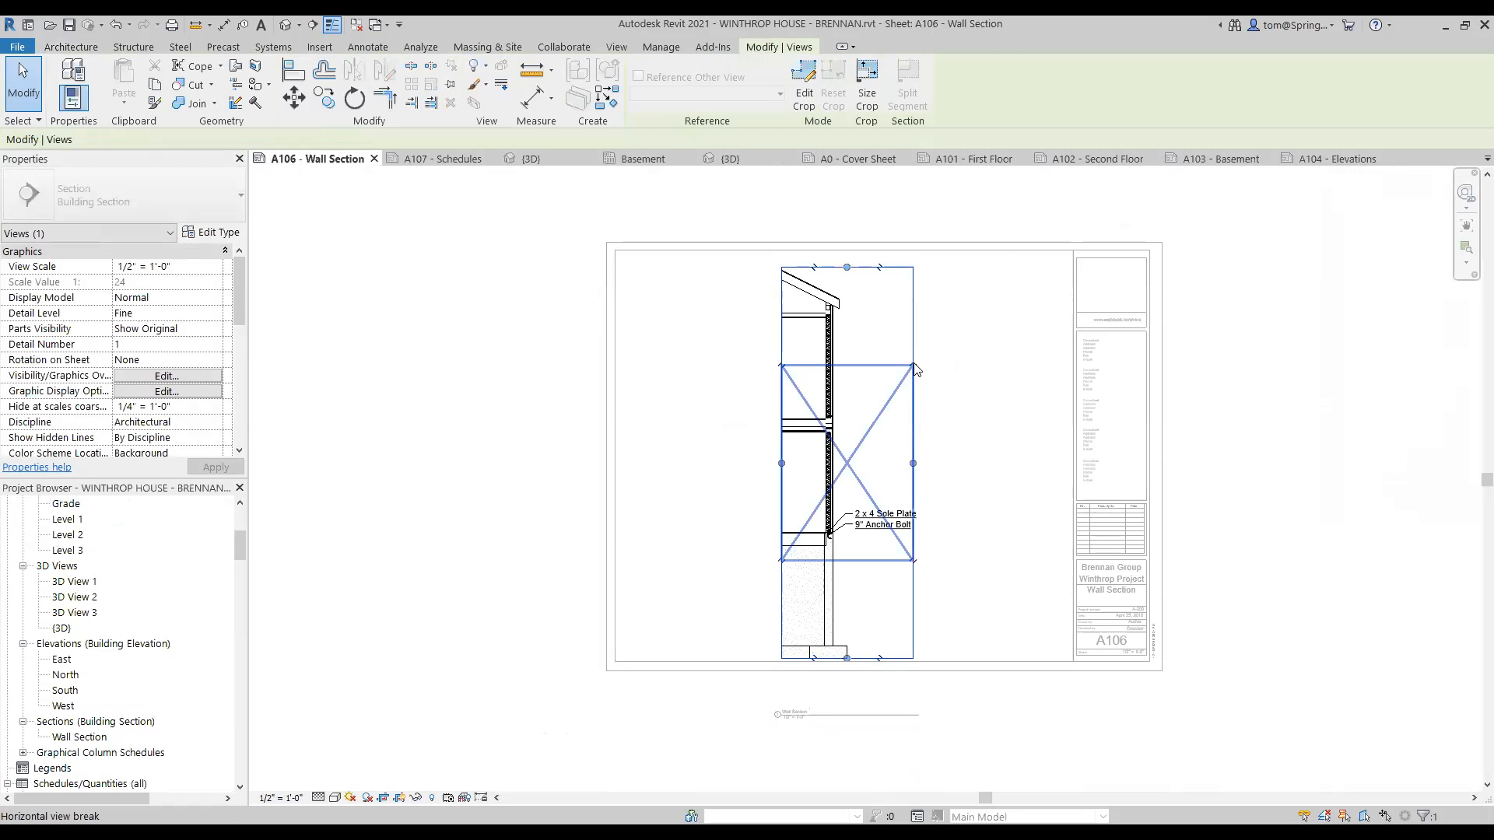
left_click(430, 376)
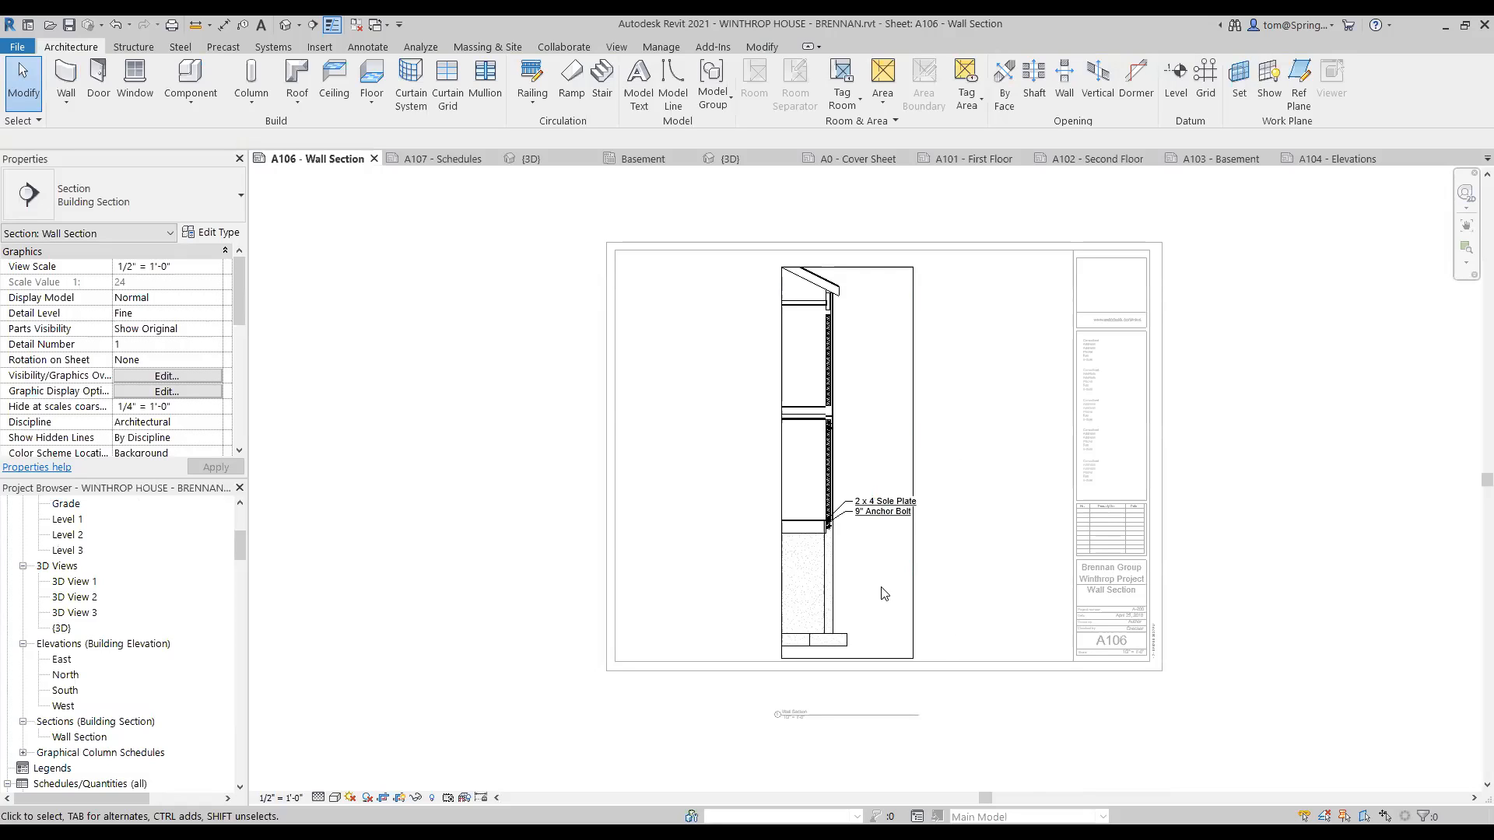
double_click(1062, 743)
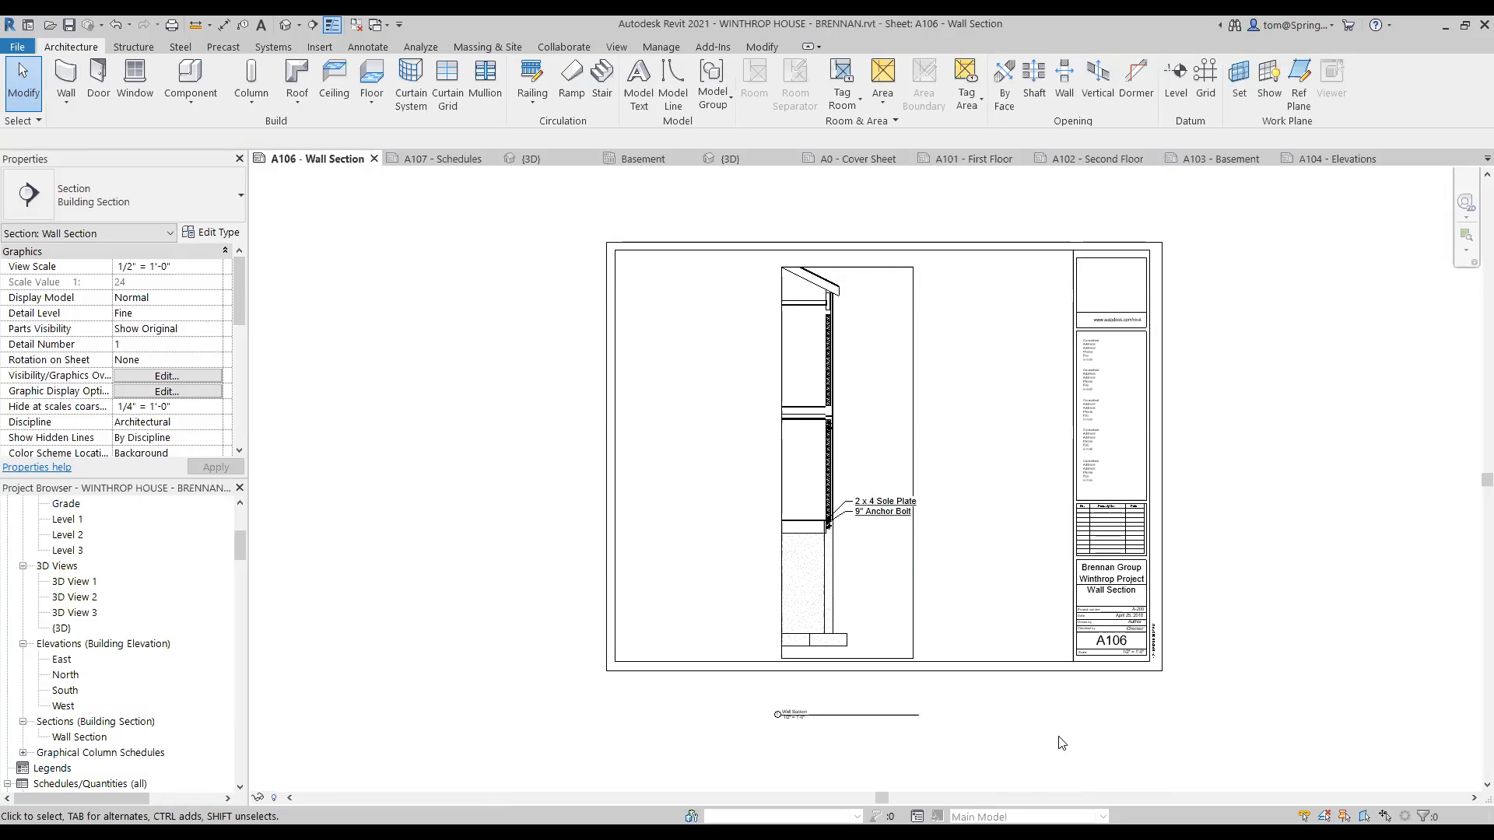
- Nudge the Wall Section viewport upward in small increments so it fits within the sheet border
left_click(918, 595)
key("Up")
key("Up")
key("Up")
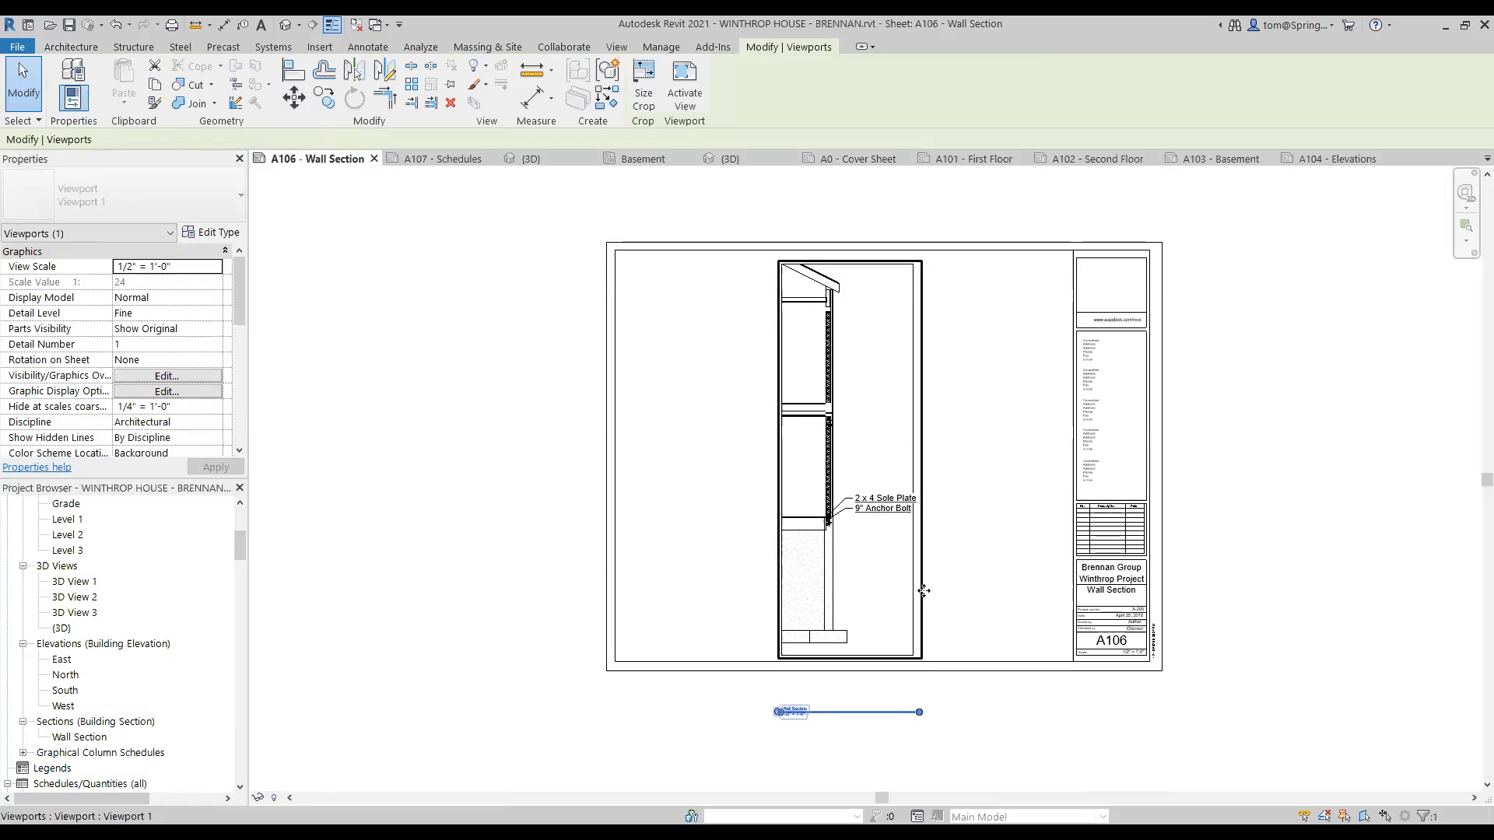
key("Up")
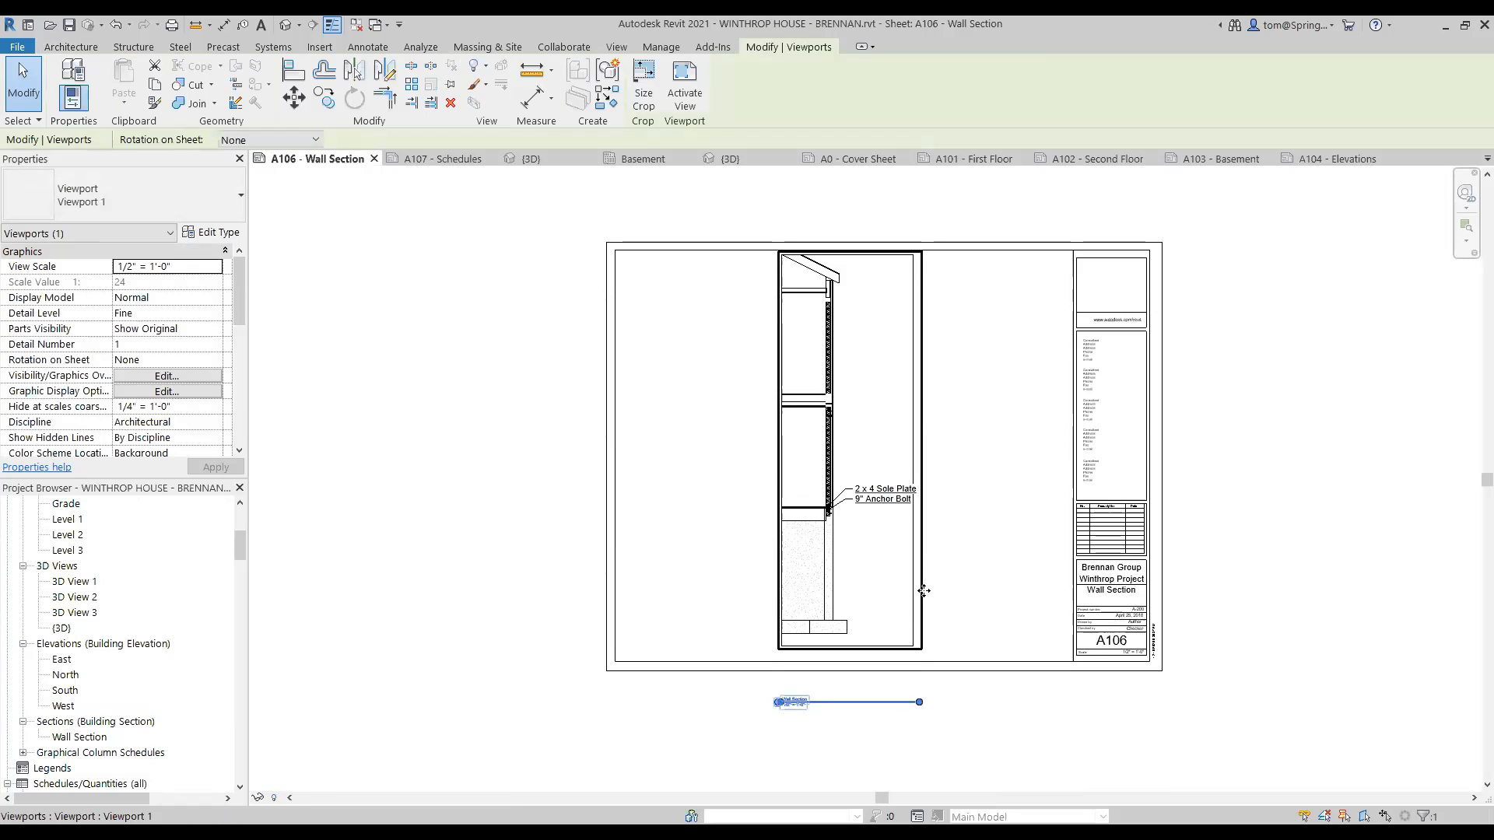
key("Escape")
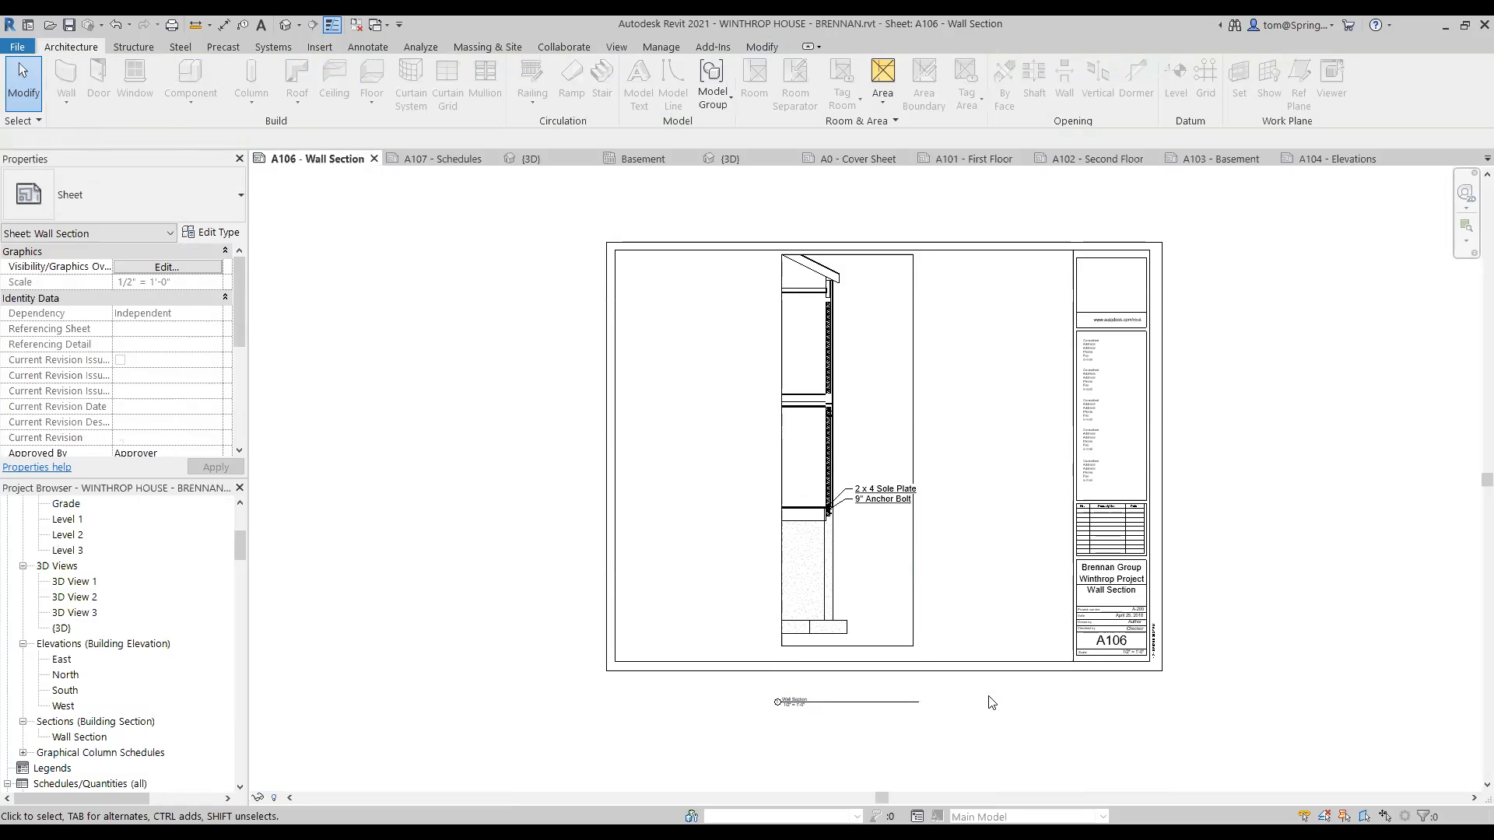
- Activate the Wall Section viewport, hide its crop region, and deactivate the viewport
double_click(902, 589)
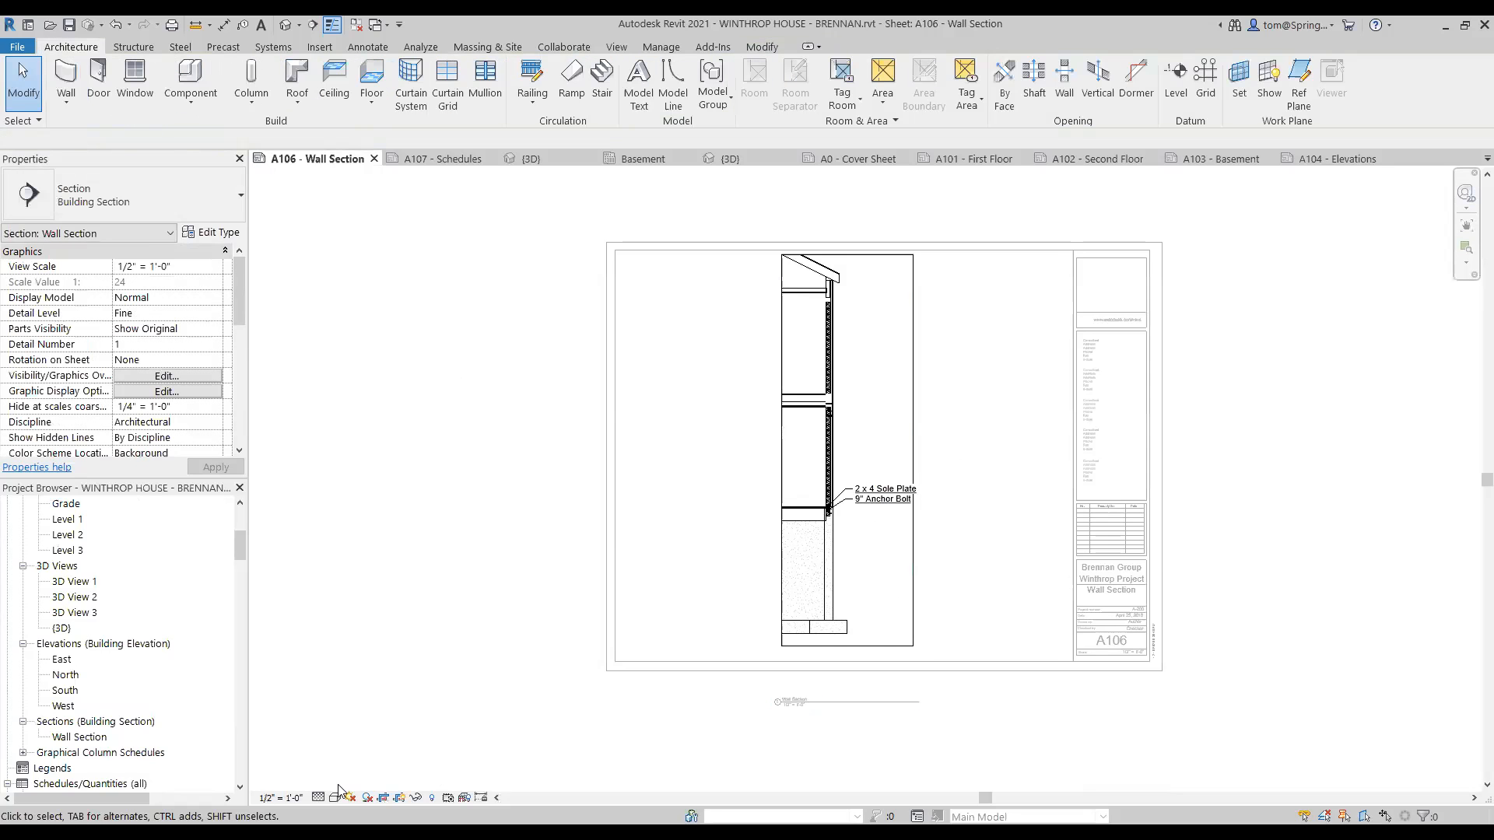
left_click(399, 798)
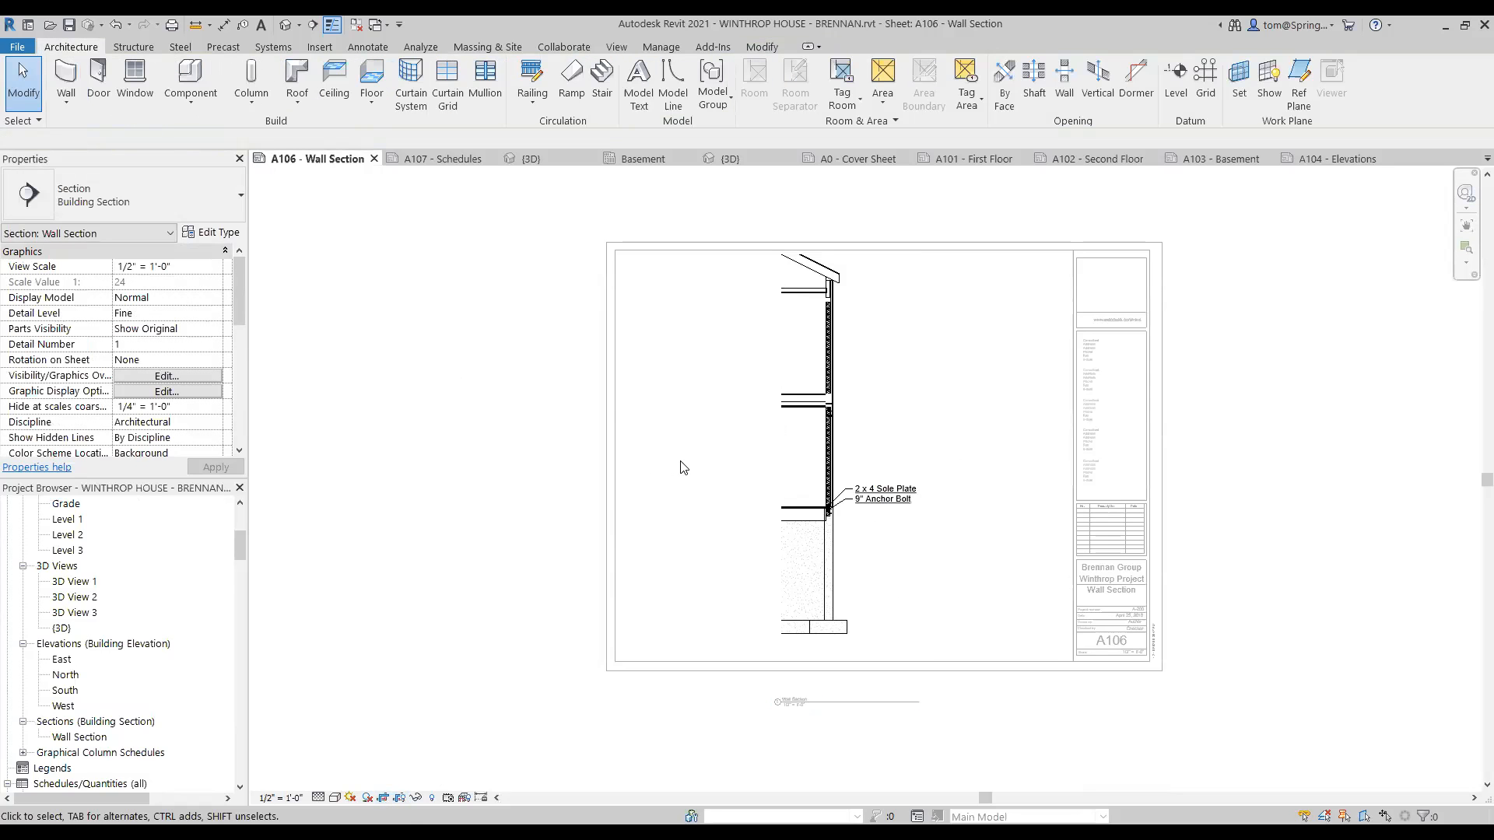
double_click(519, 599)
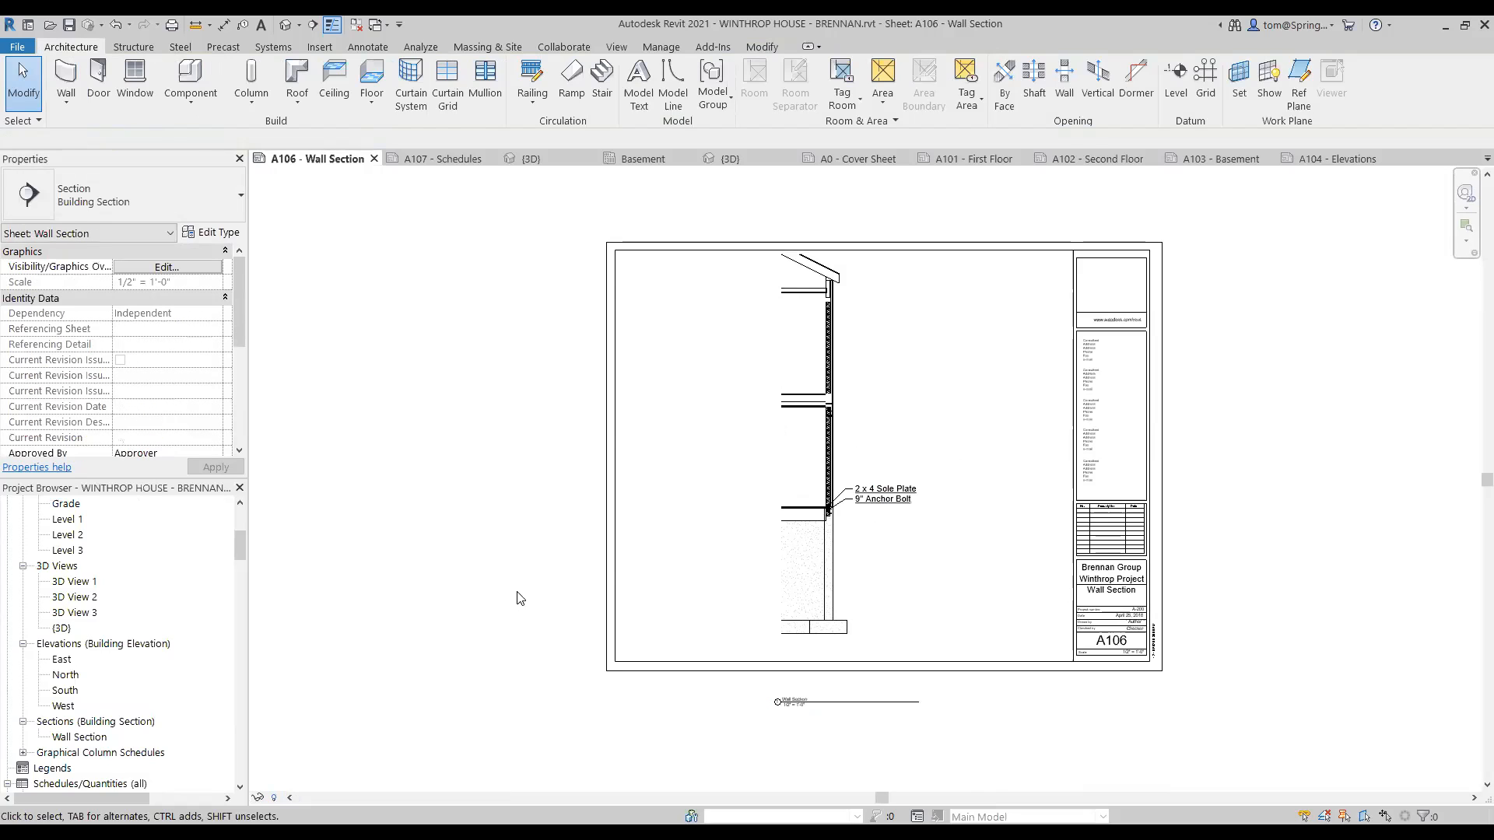
- Move the Wall Section view title inside the sheet's lower-left corner and lengthen its title line to extend beneath the drawing
left_click(850, 703)
left_click_drag(850, 704, 704, 652)
left_click(767, 769)
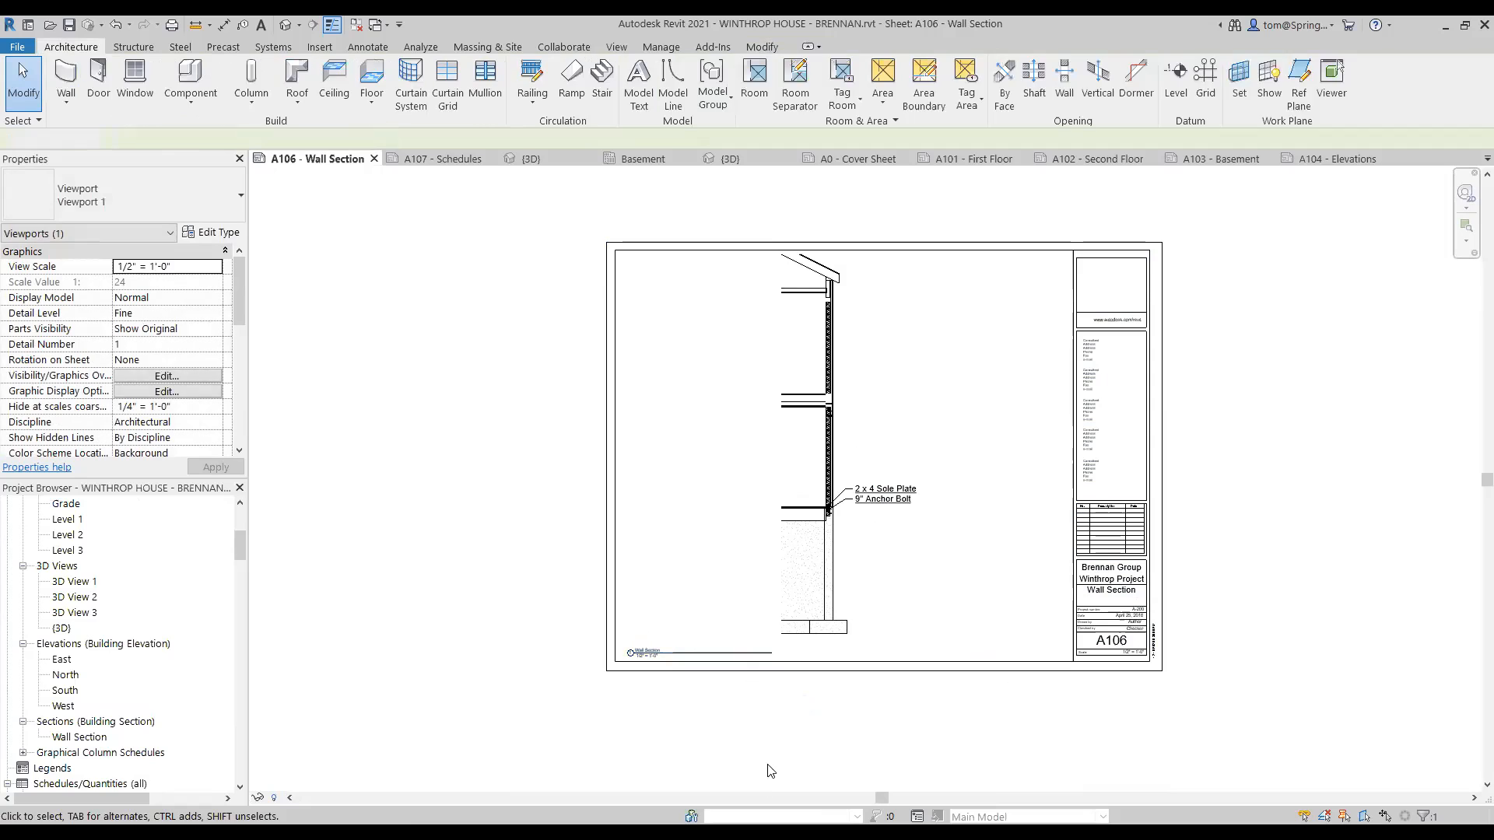
left_click(833, 636)
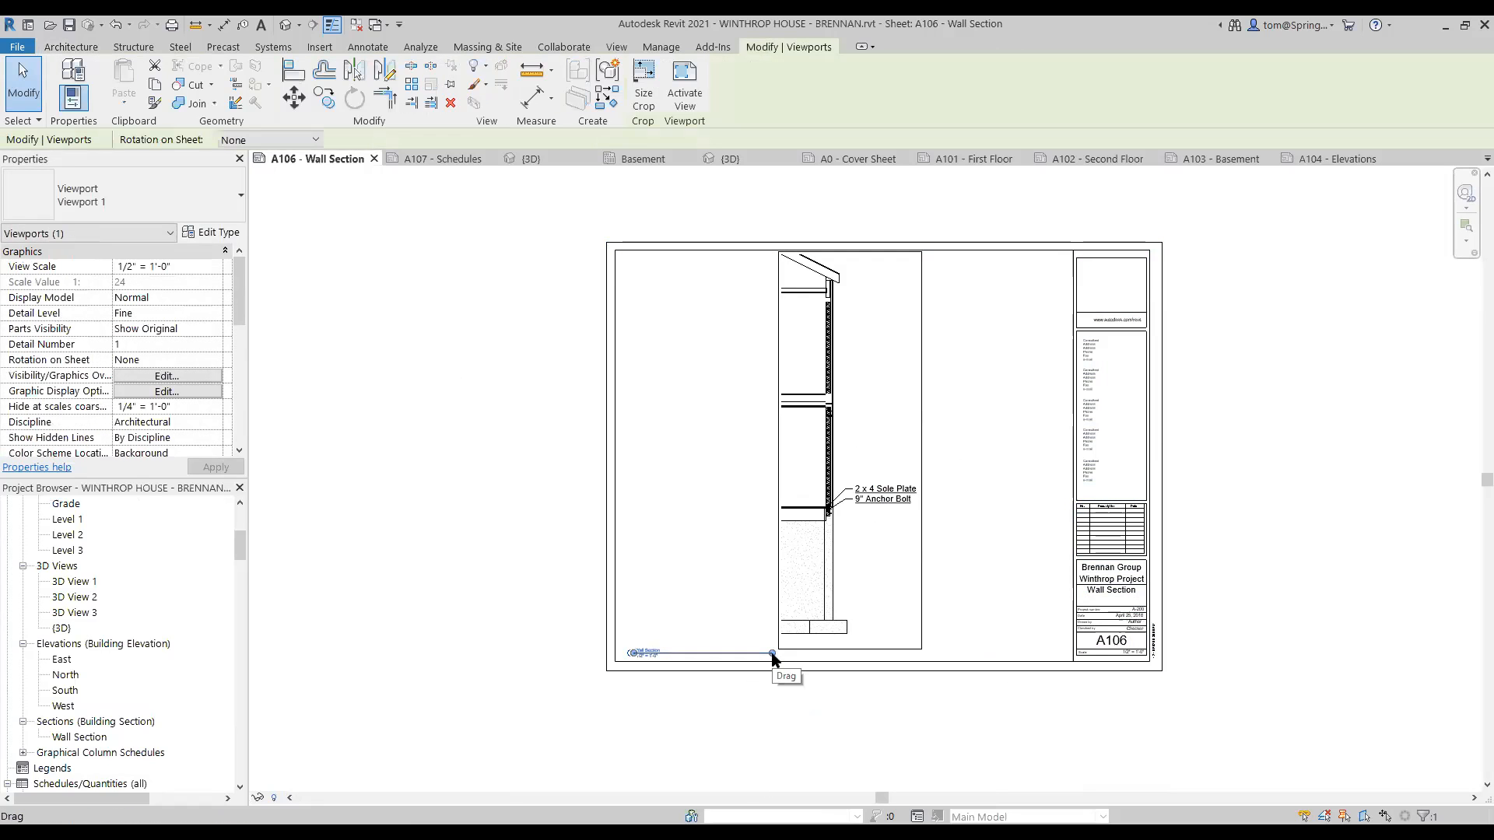
left_click_drag(772, 655, 951, 655)
left_click(952, 708)
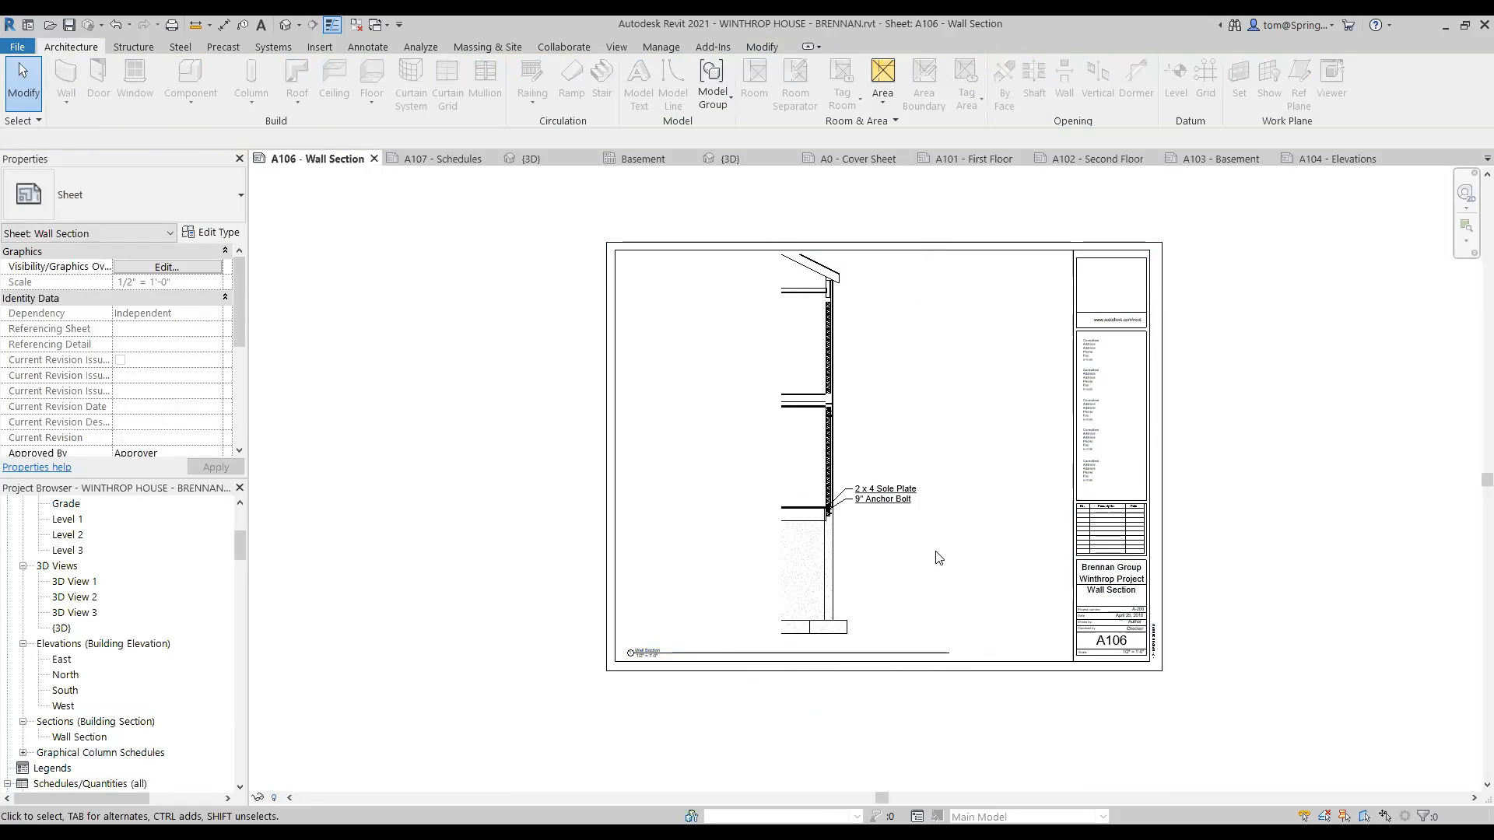
scroll(680, 667, "up", 1)
scroll(752, 677, "up", 3)
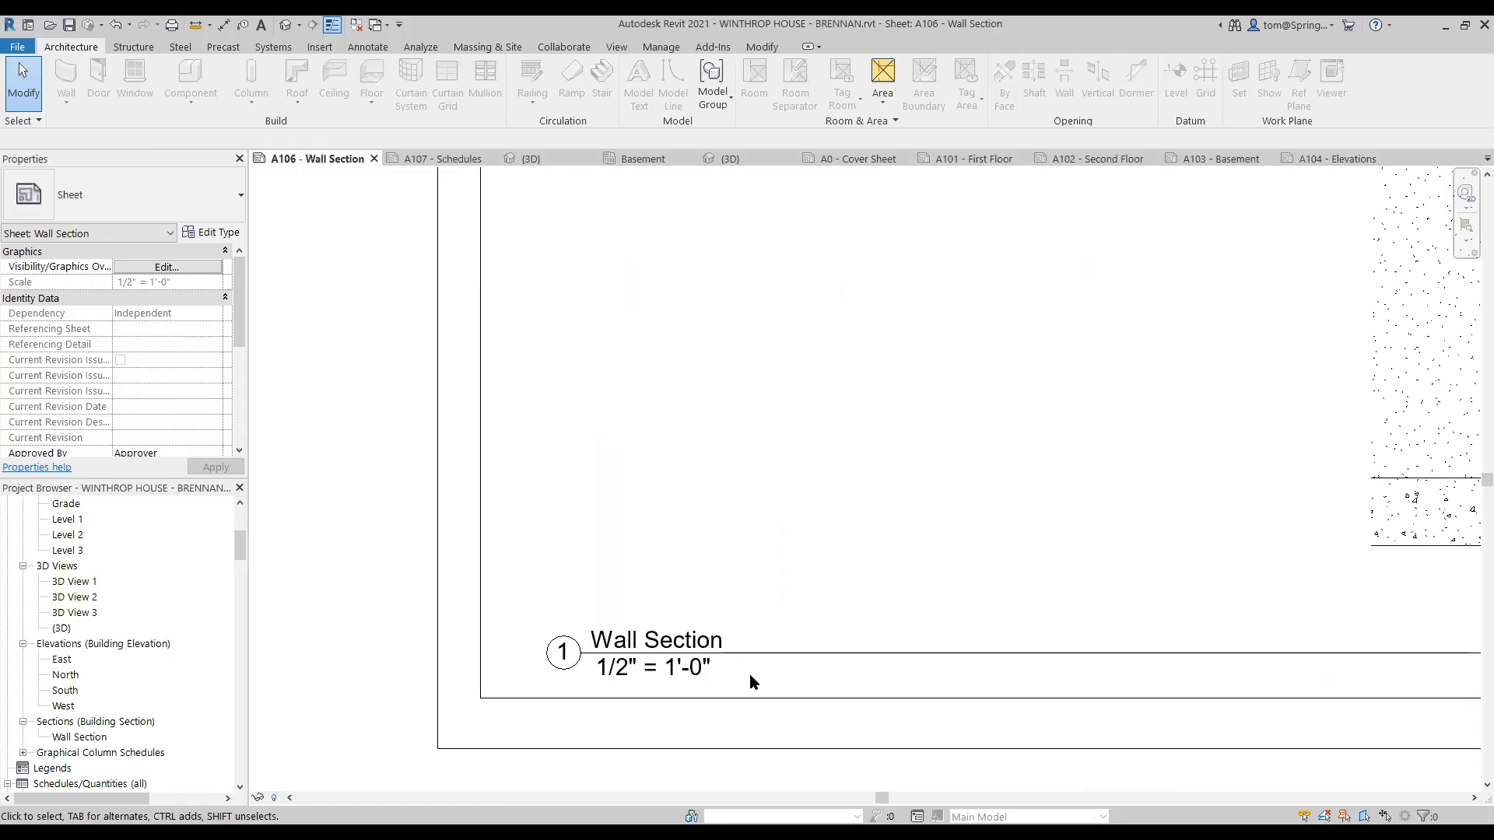
scroll(836, 693, "down", 2)
scroll(837, 693, "down", 4)
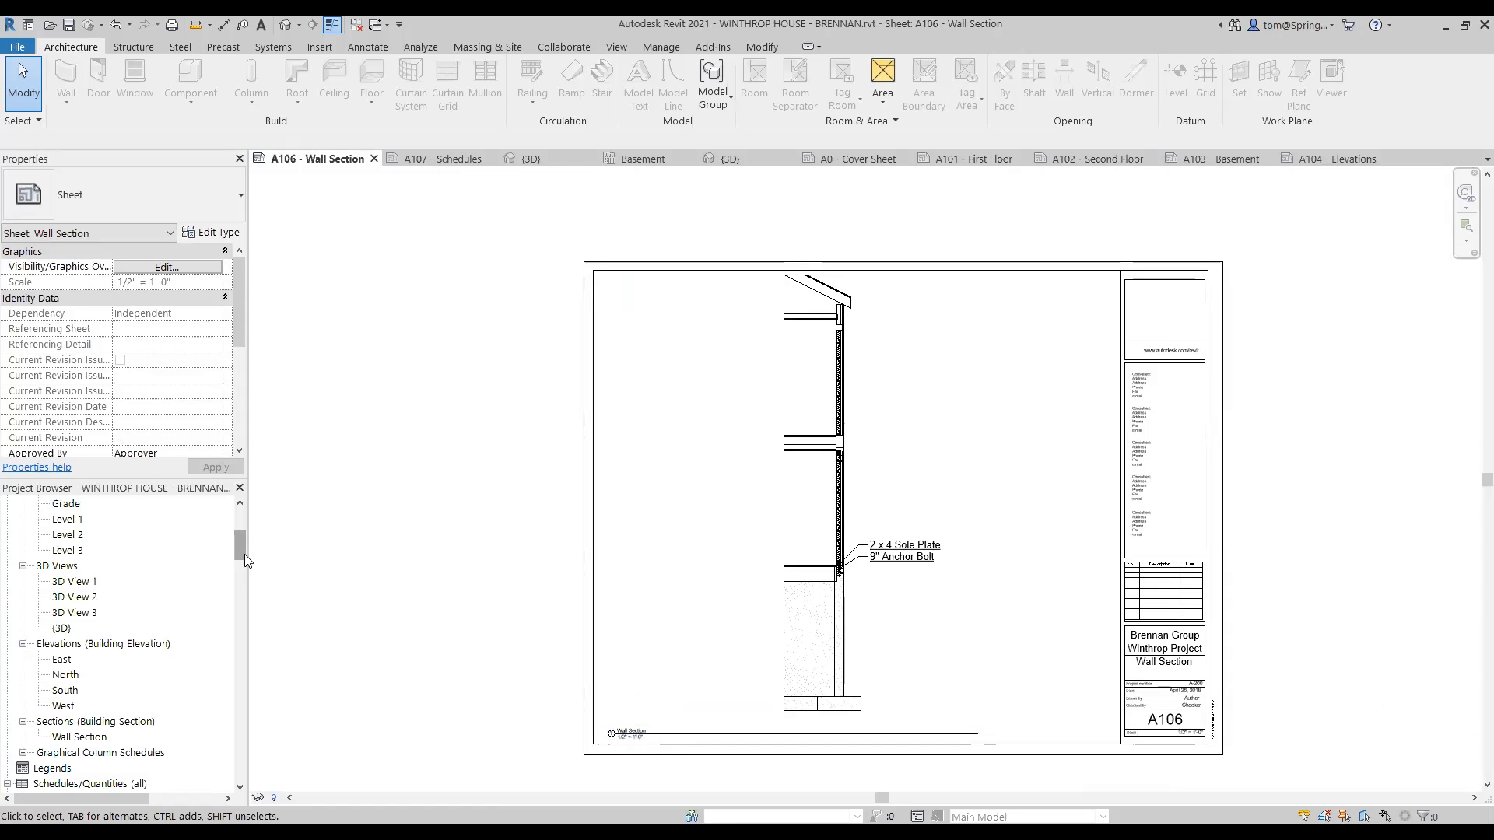
- Open sheet A107 - Schedules
scroll(245, 562, "down", 1)
scroll(244, 562, "down", 5)
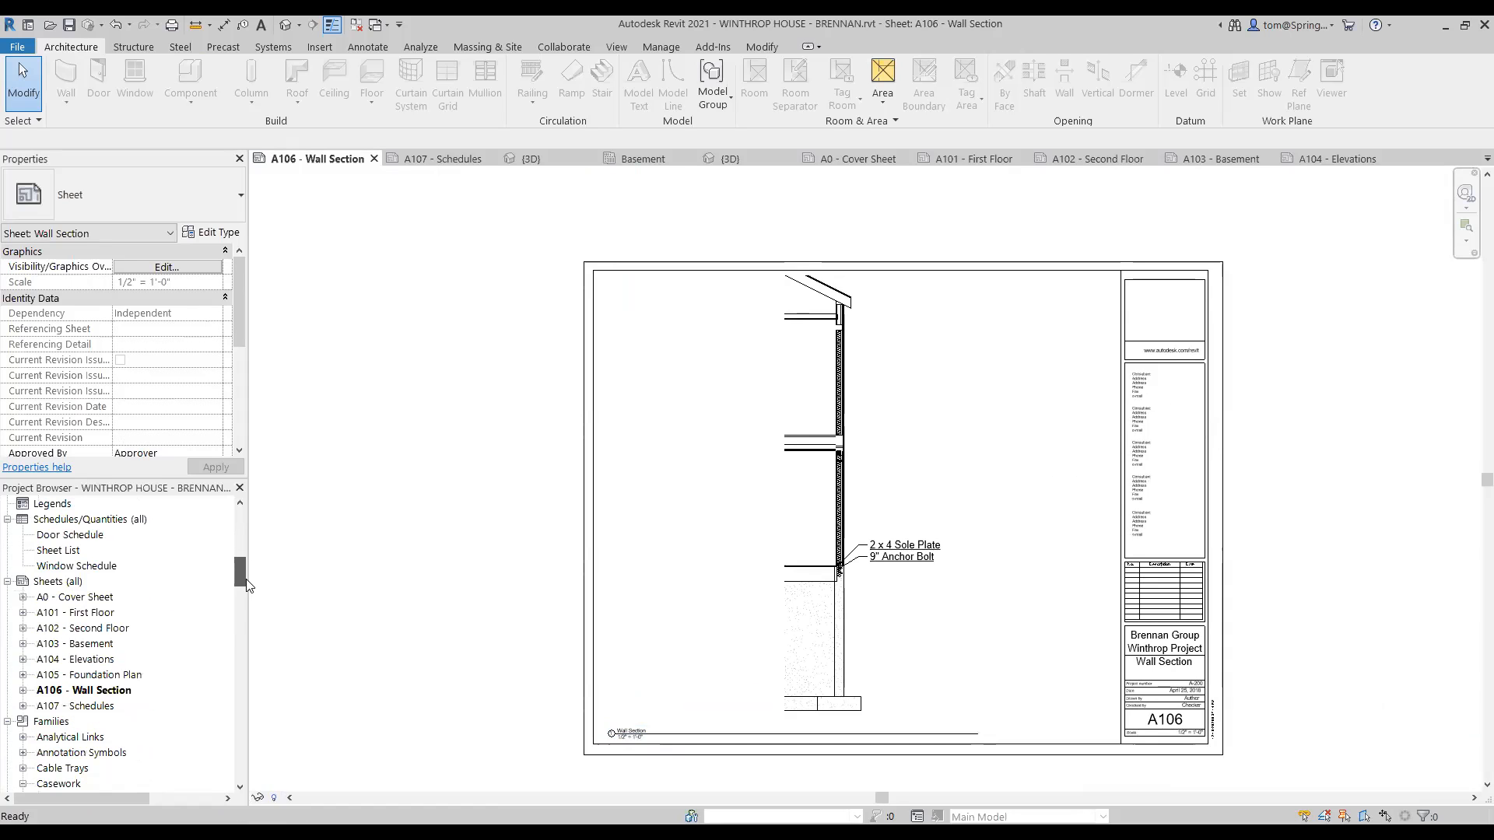
left_click(97, 712)
double_click(96, 708)
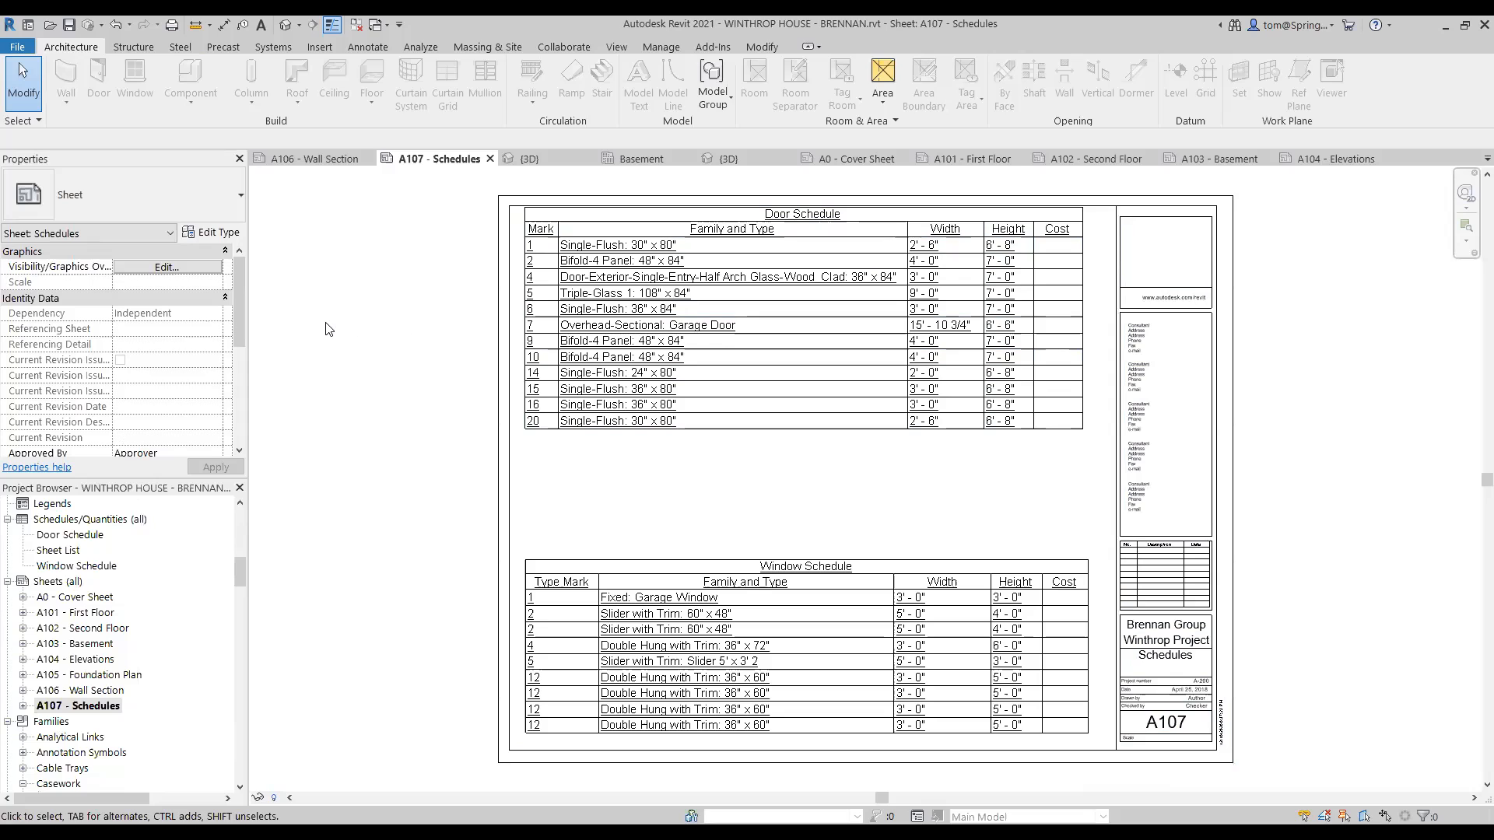
- Start printing the project and choose Adobe PDF as the printer
left_click(19, 47)
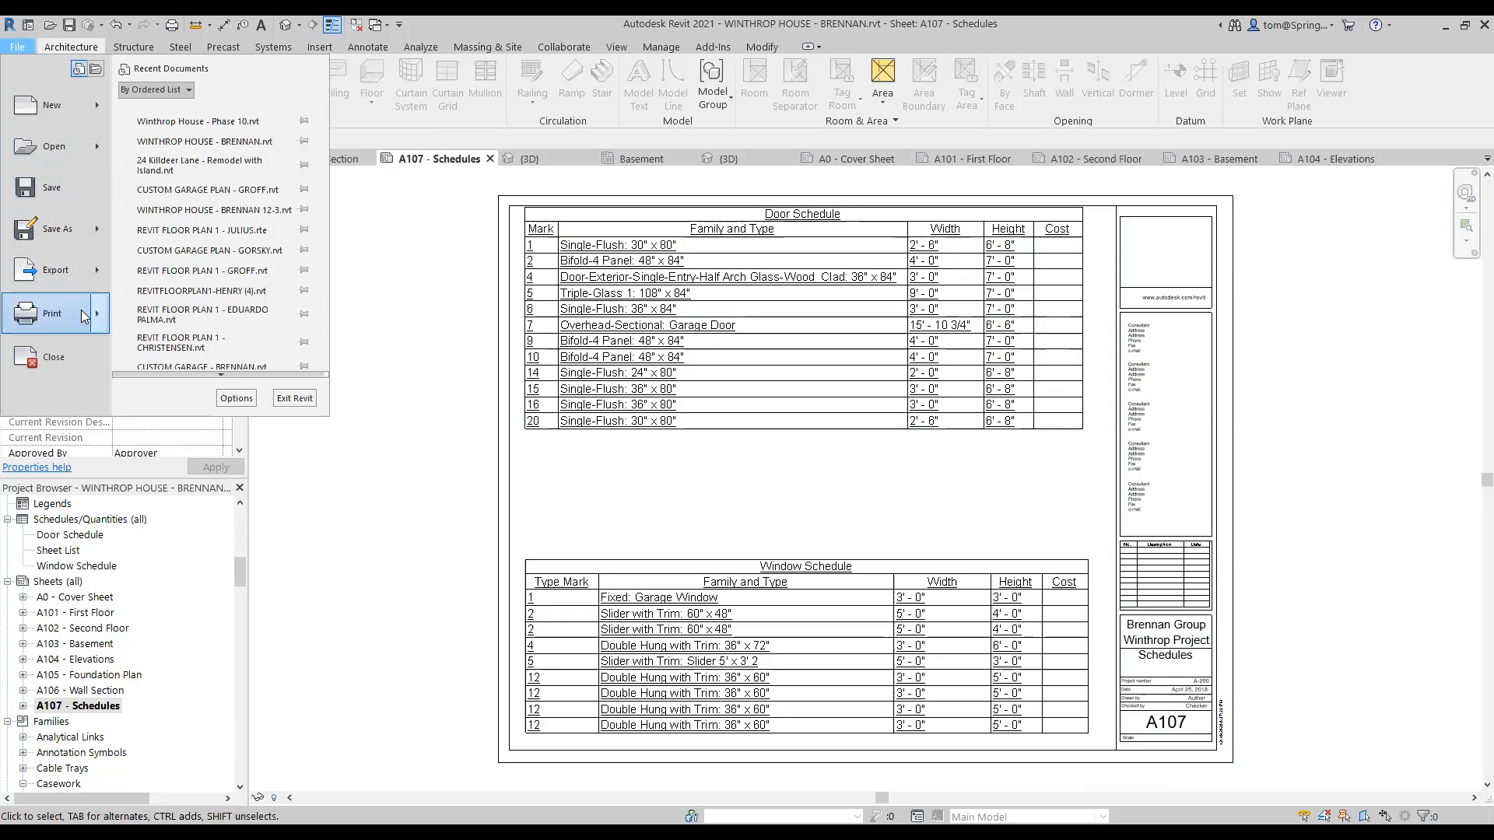
mouse_move(97, 312)
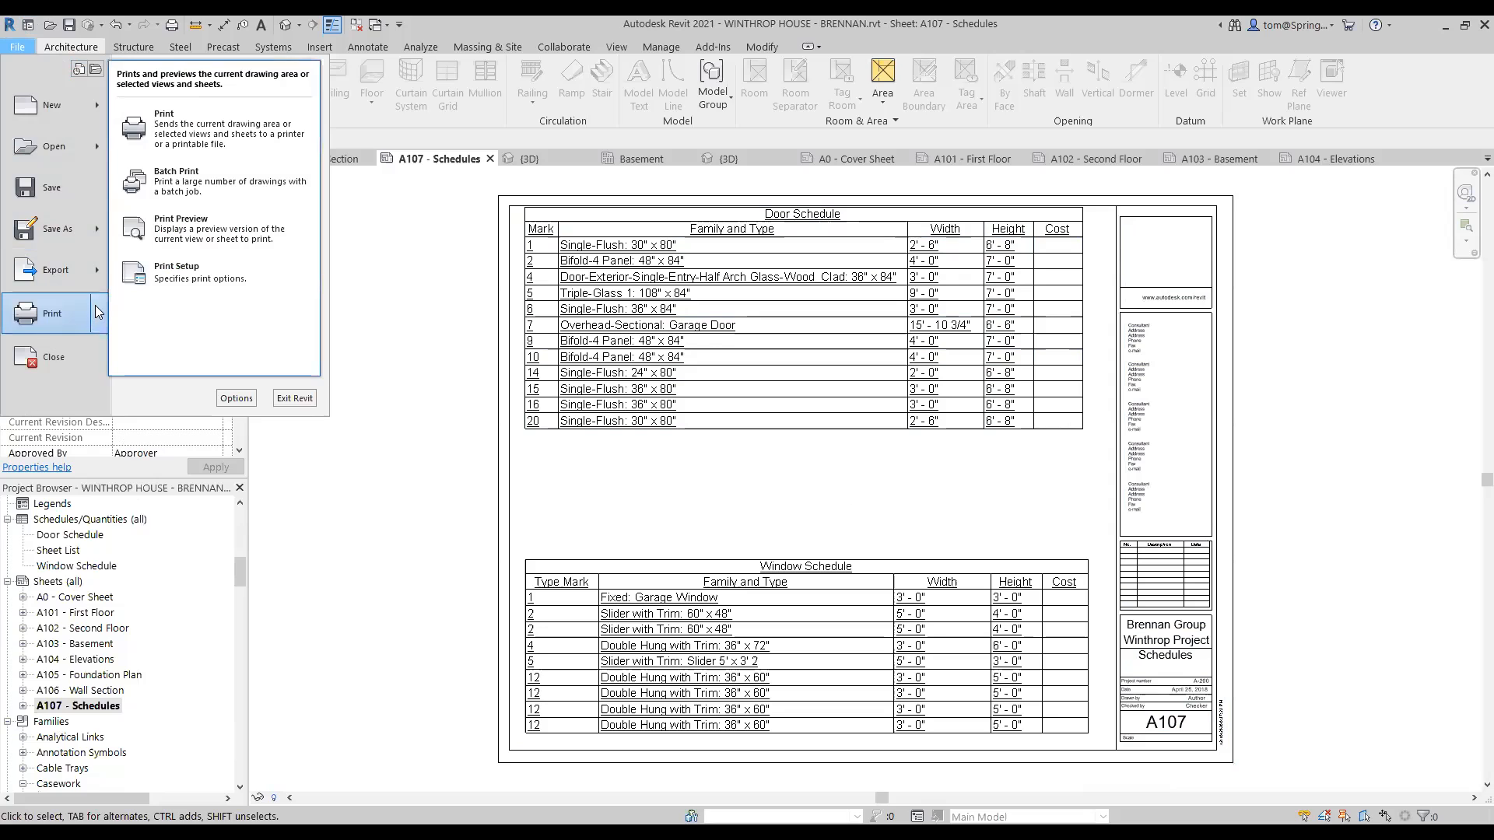
left_click(196, 148)
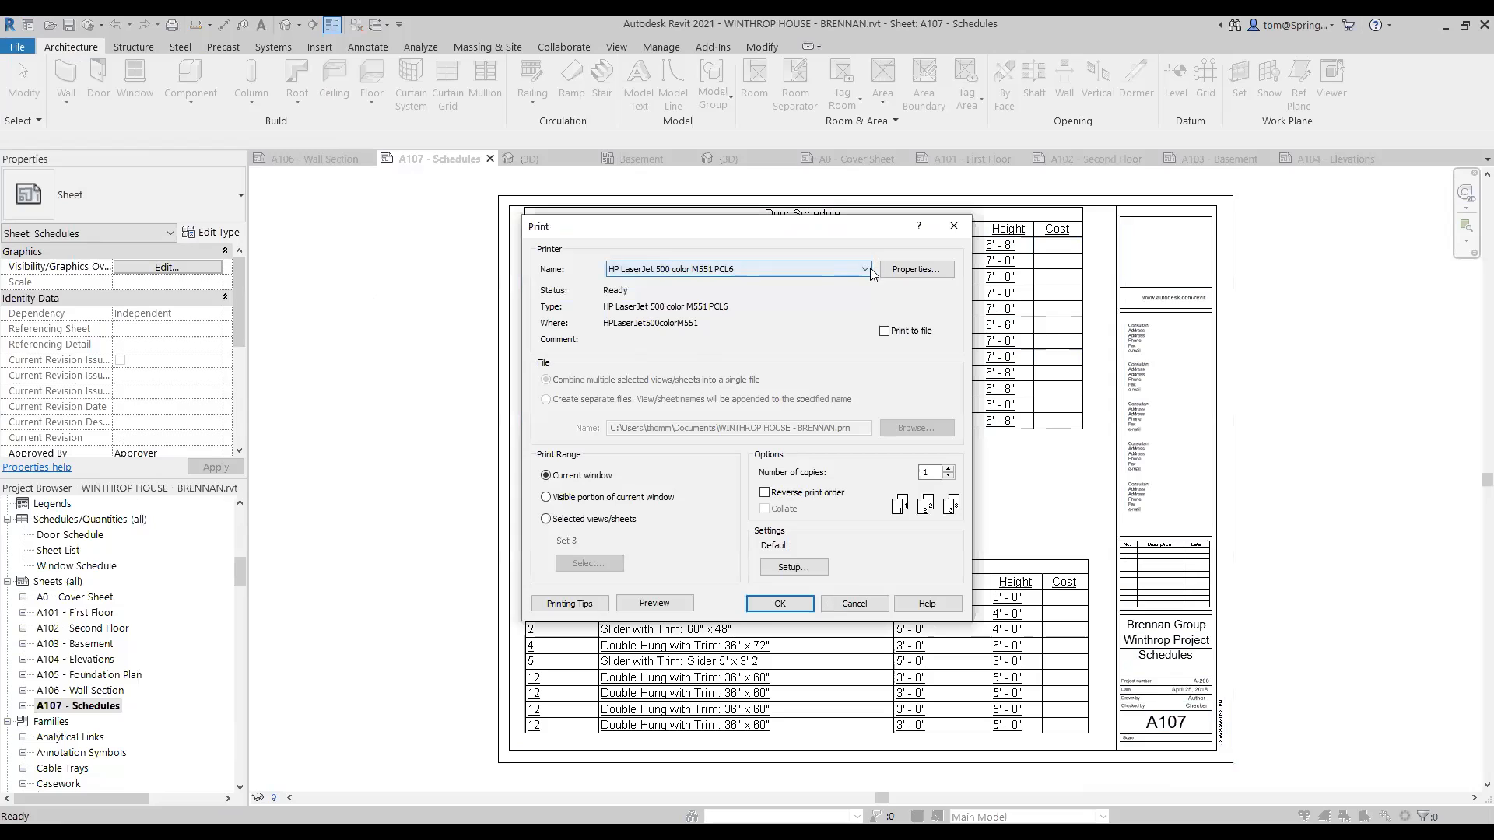
left_click(867, 268)
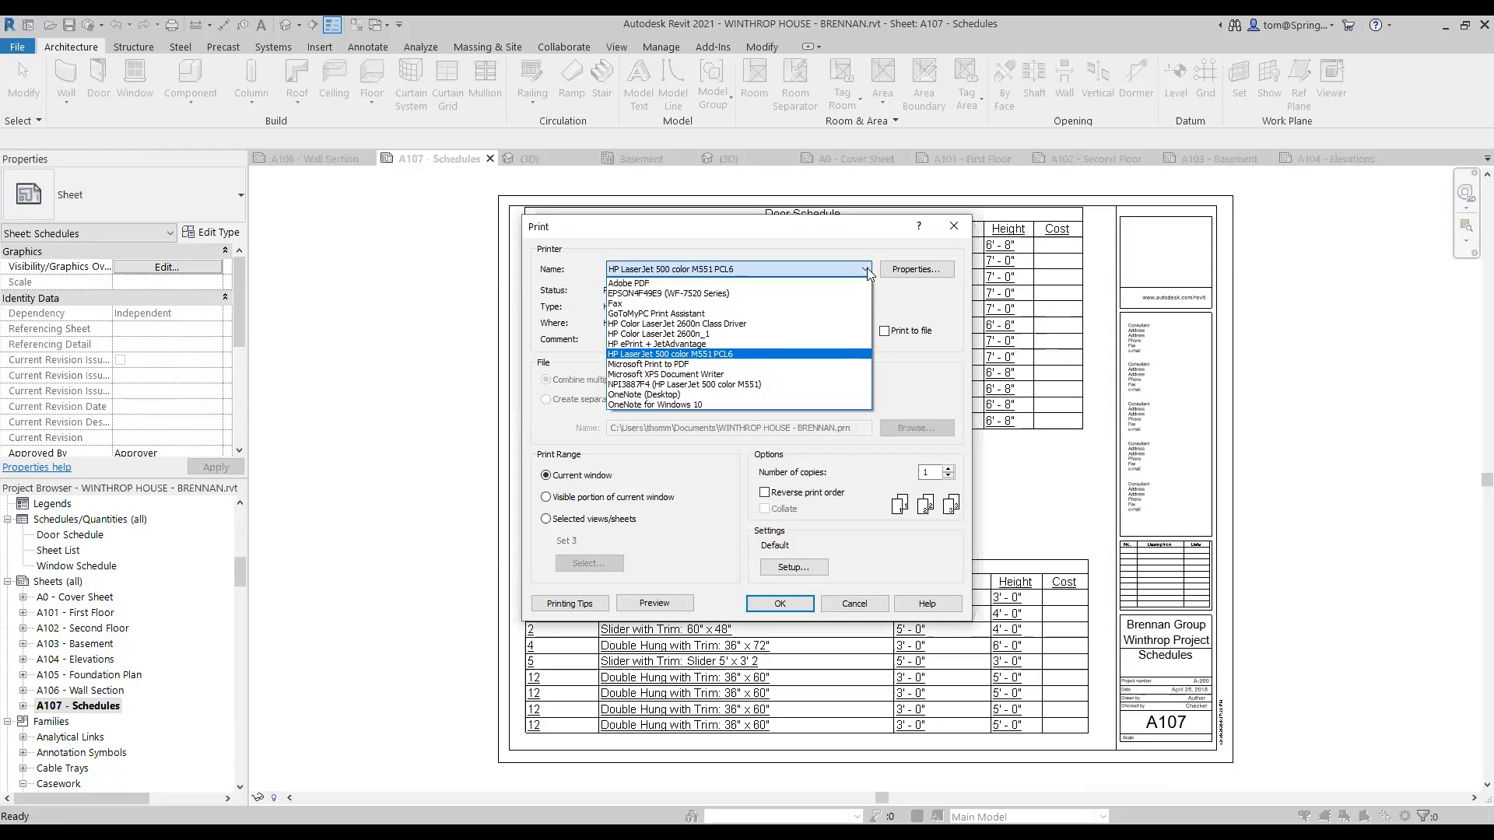
left_click(751, 283)
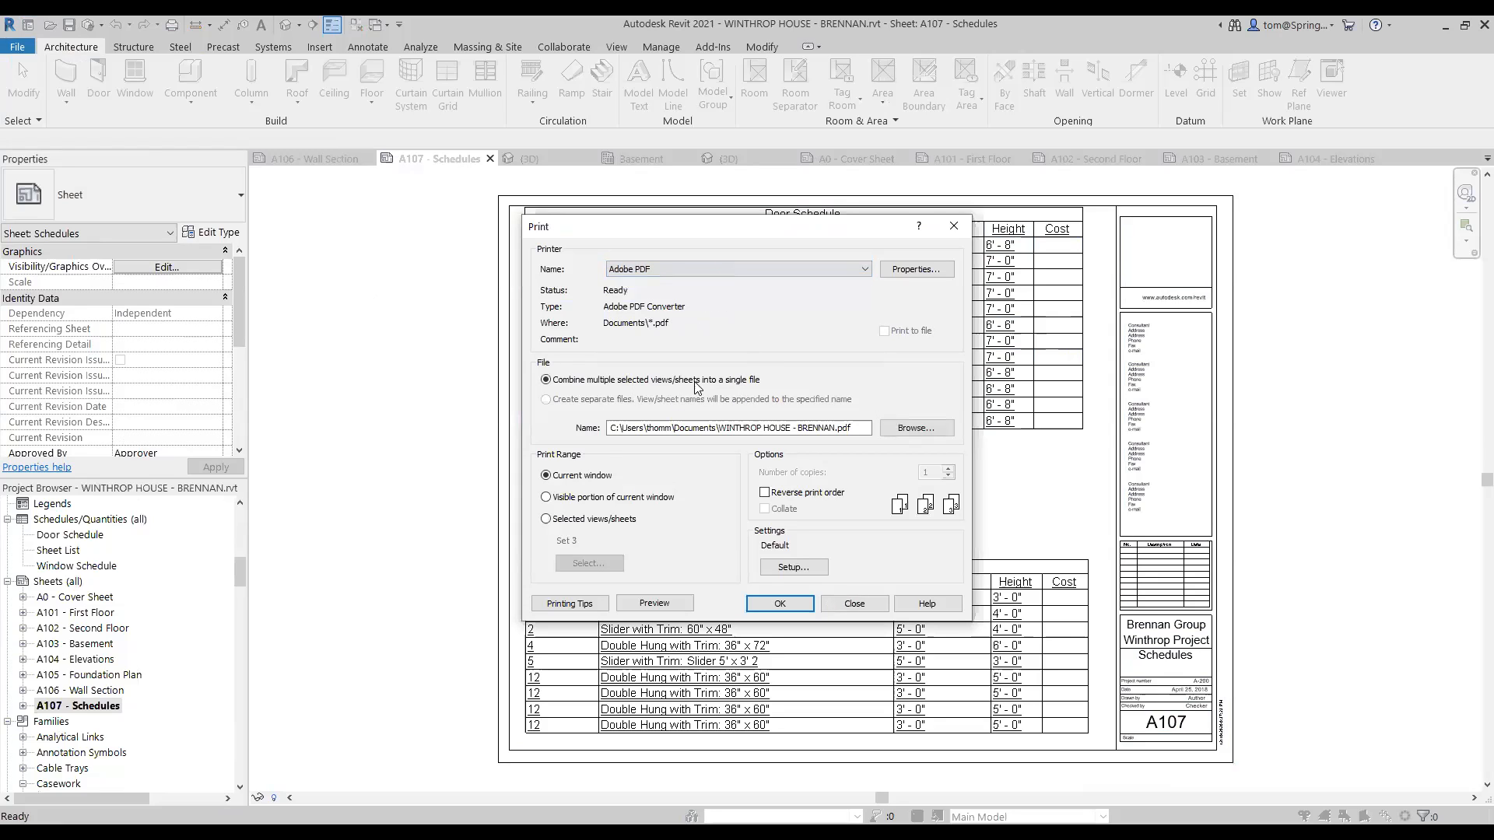
- Set the print range to selected views/sheets, review the sheets included in Set 3, and accept the set
left_click(546, 519)
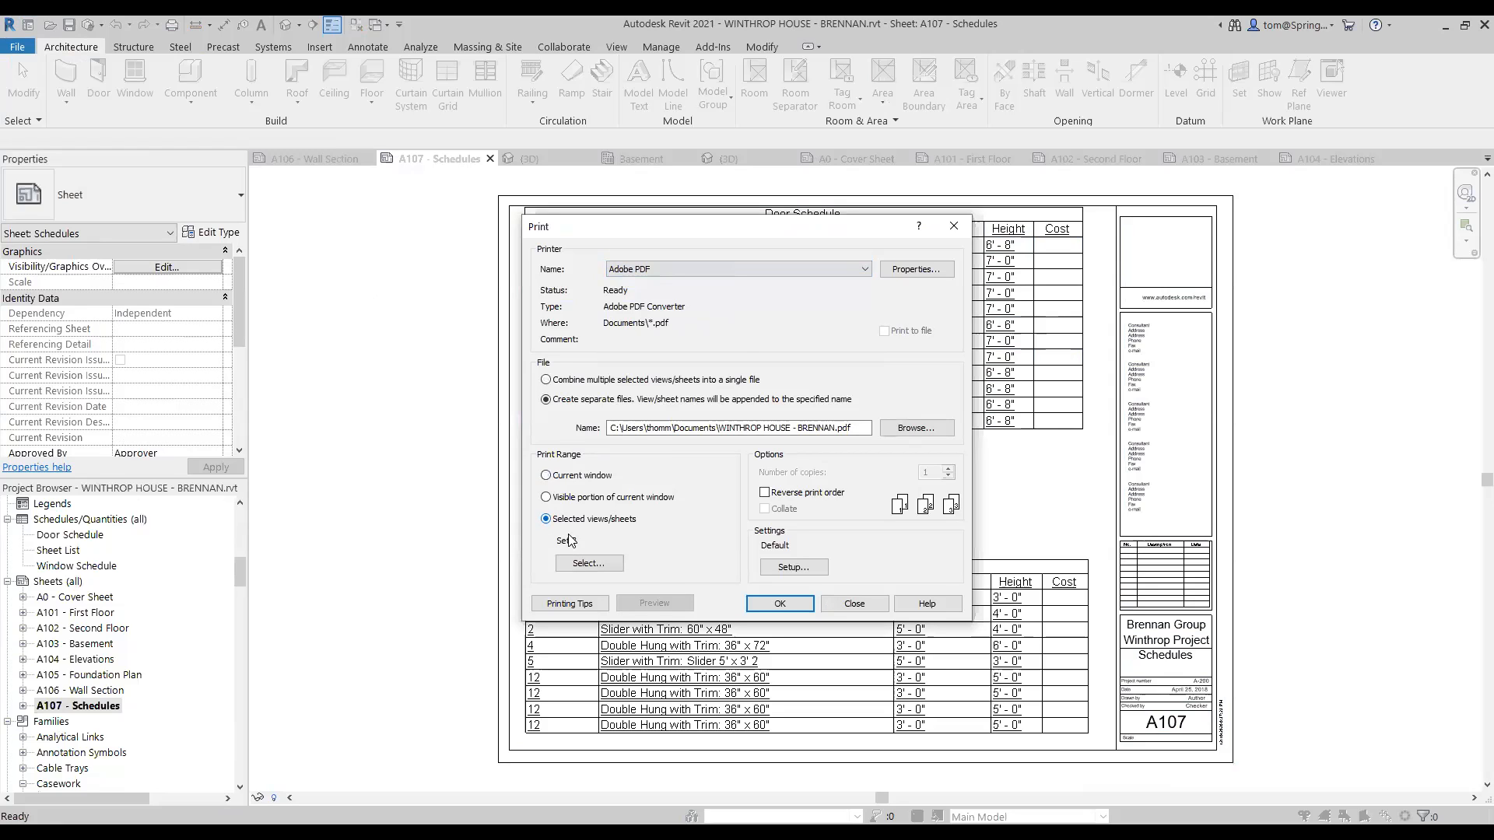
left_click(585, 563)
left_click_drag(816, 414, 817, 501)
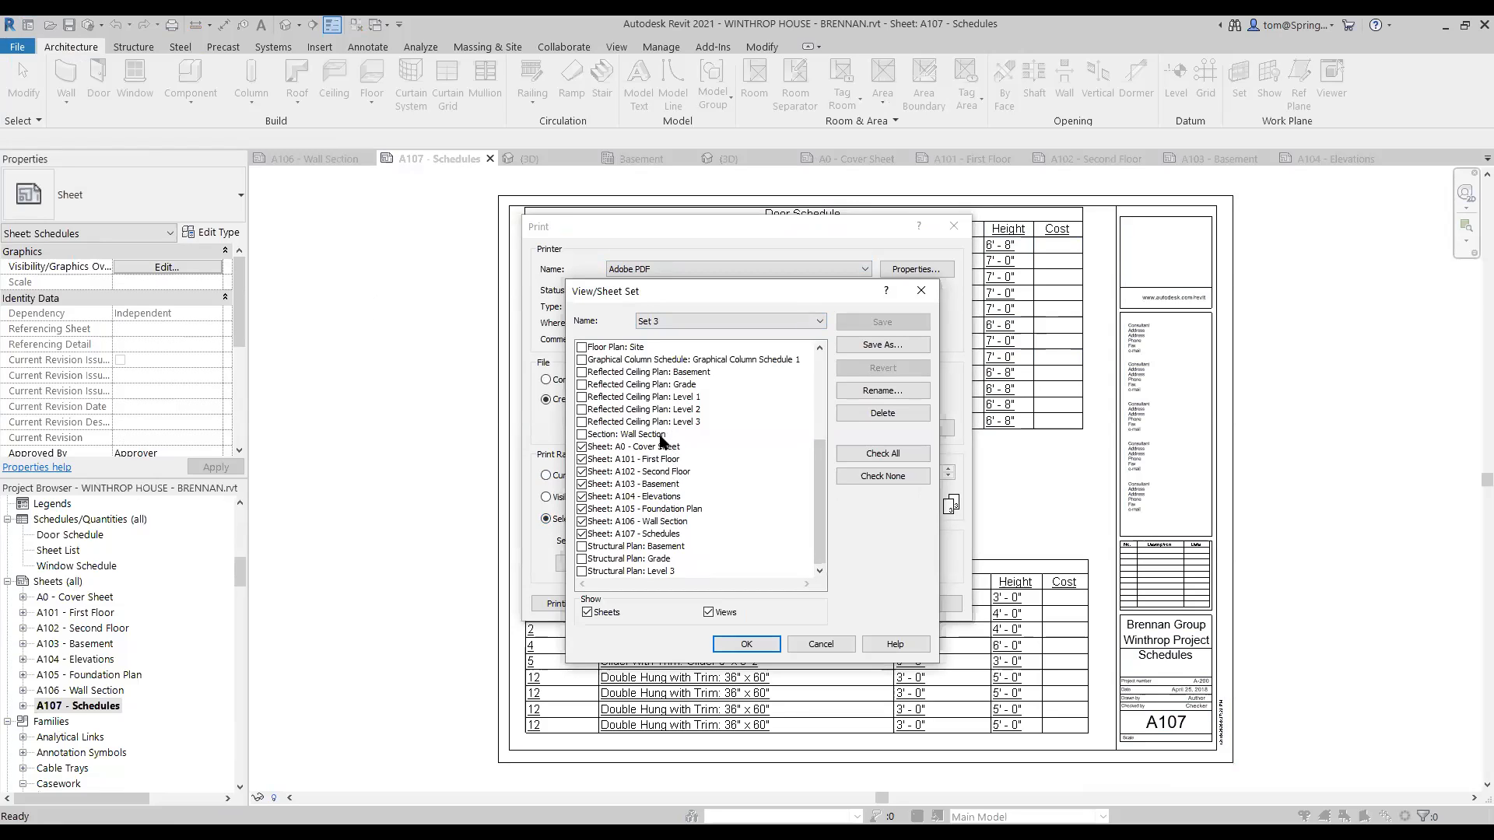
left_click(749, 645)
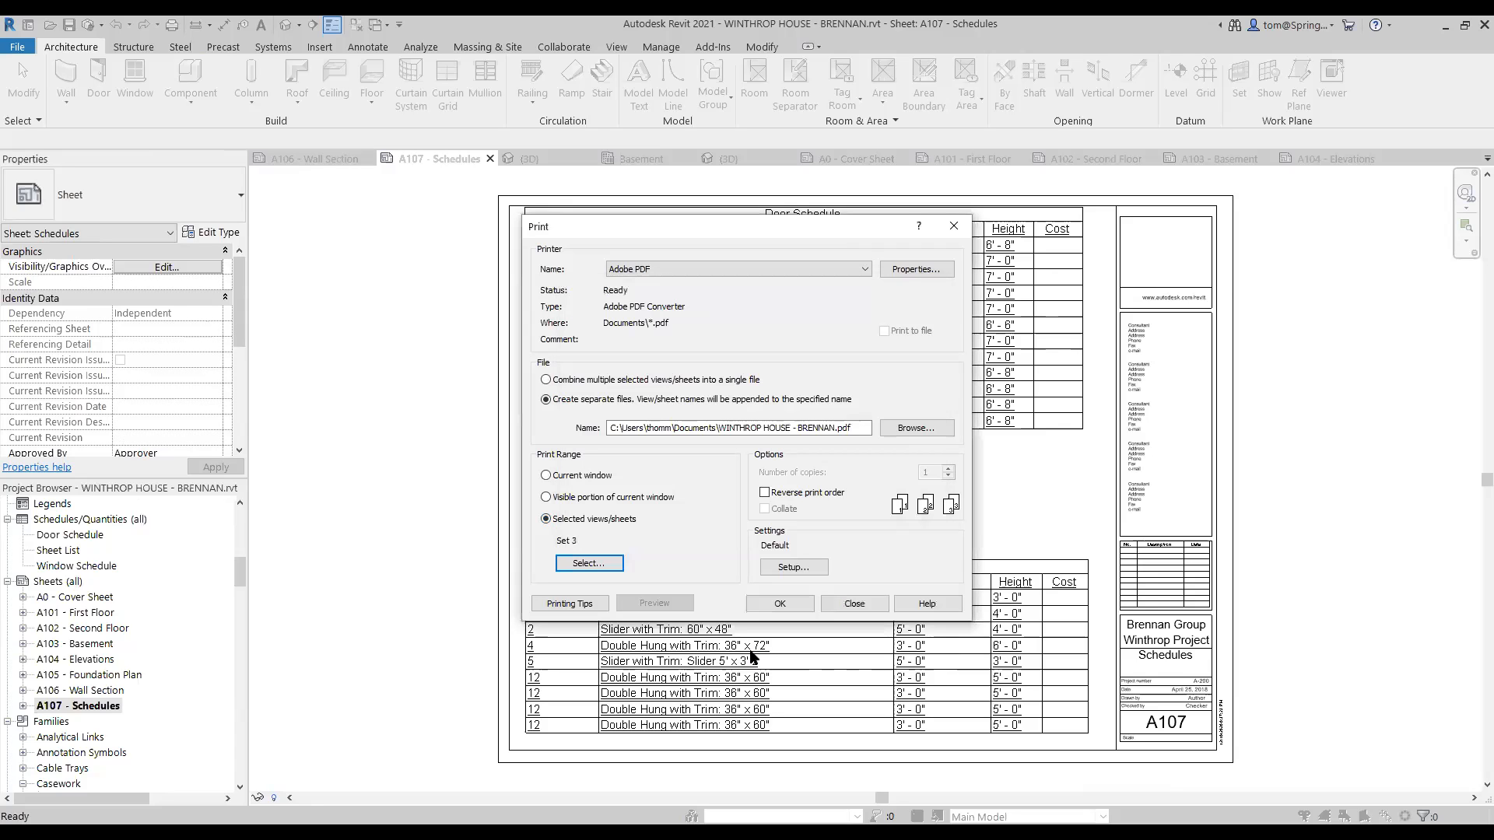
- Decline printing the sheets as separate files and choose to combine the selected views/sheets into a single file
left_click(778, 606)
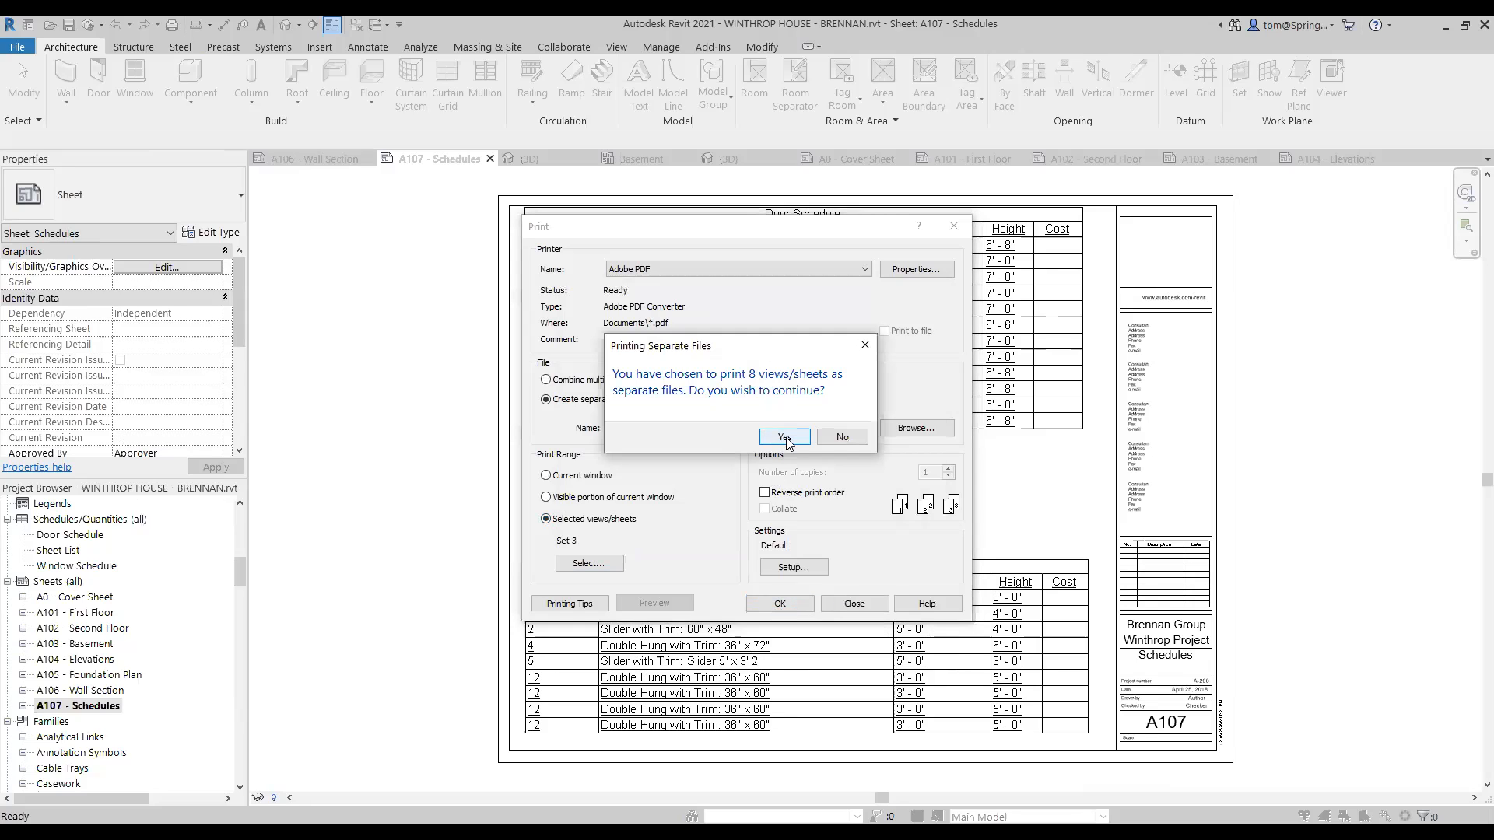
left_click(842, 437)
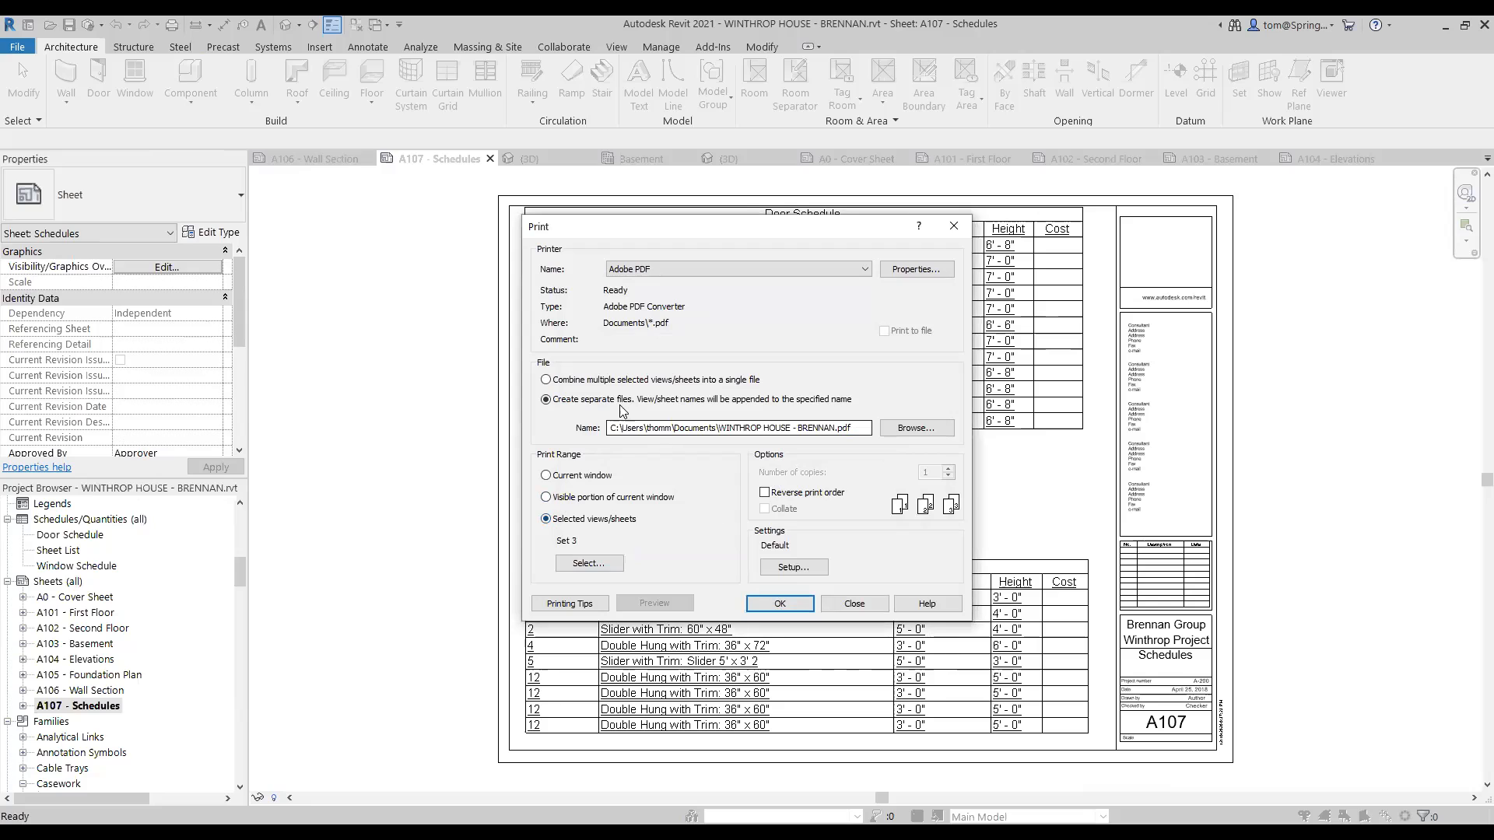
left_click(546, 380)
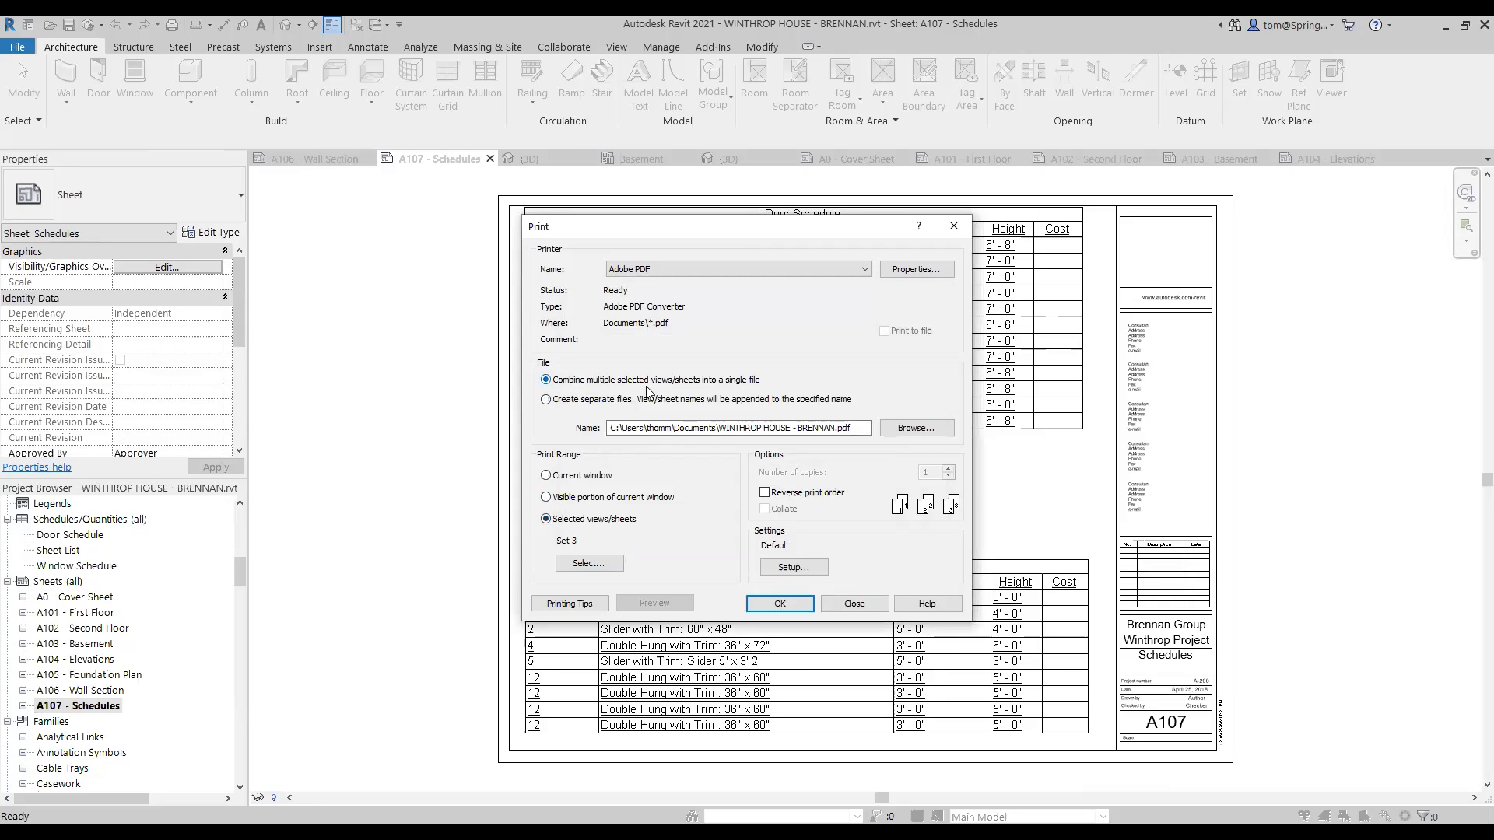
- Print the sheet set, save the PDF to the Desktop under the suggested file name, and hide the progress window
left_click(778, 606)
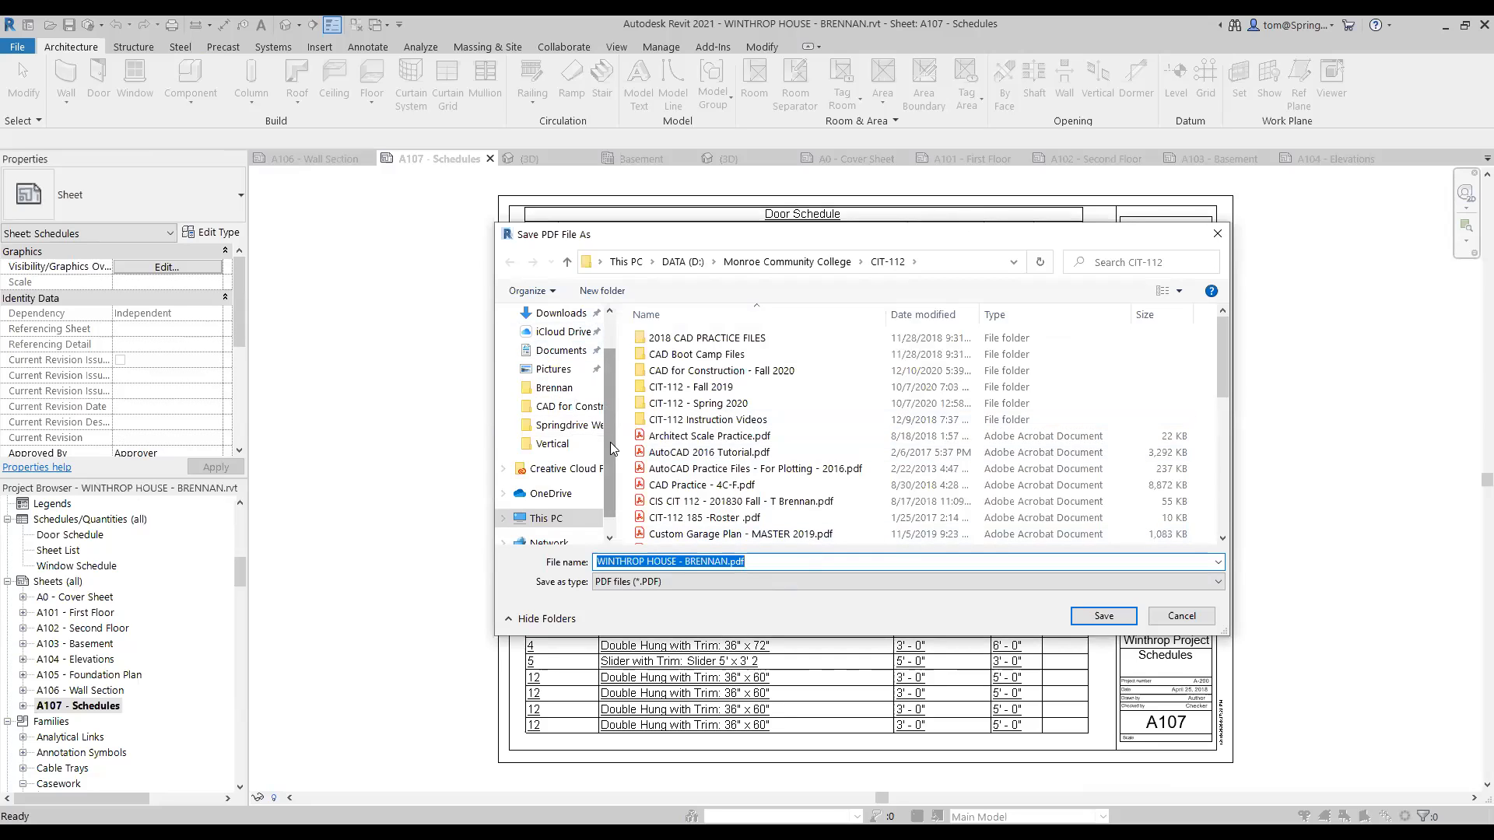
scroll(610, 442, "up", 2)
left_click(557, 345)
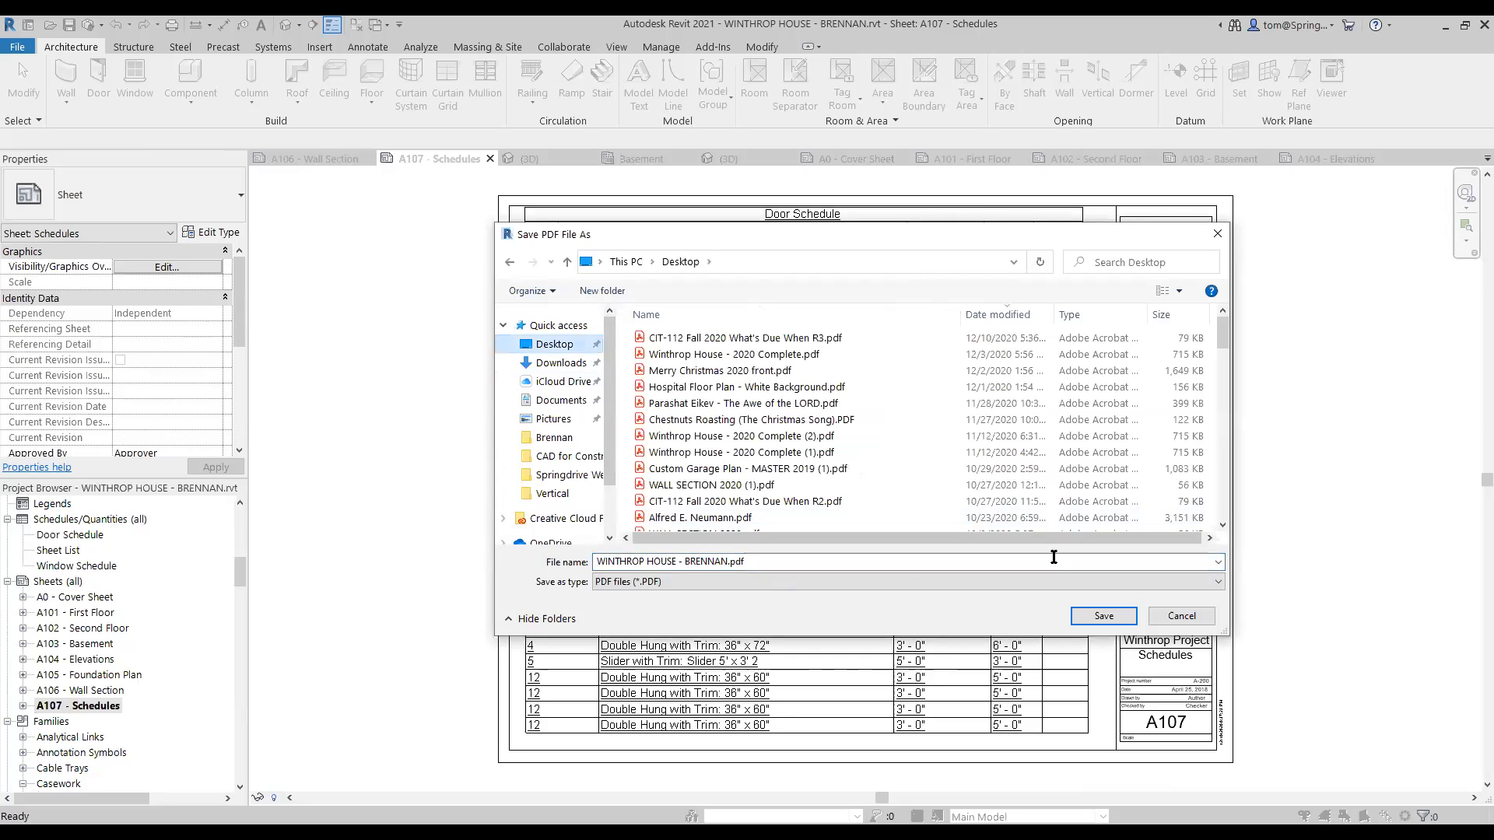
left_click(1104, 616)
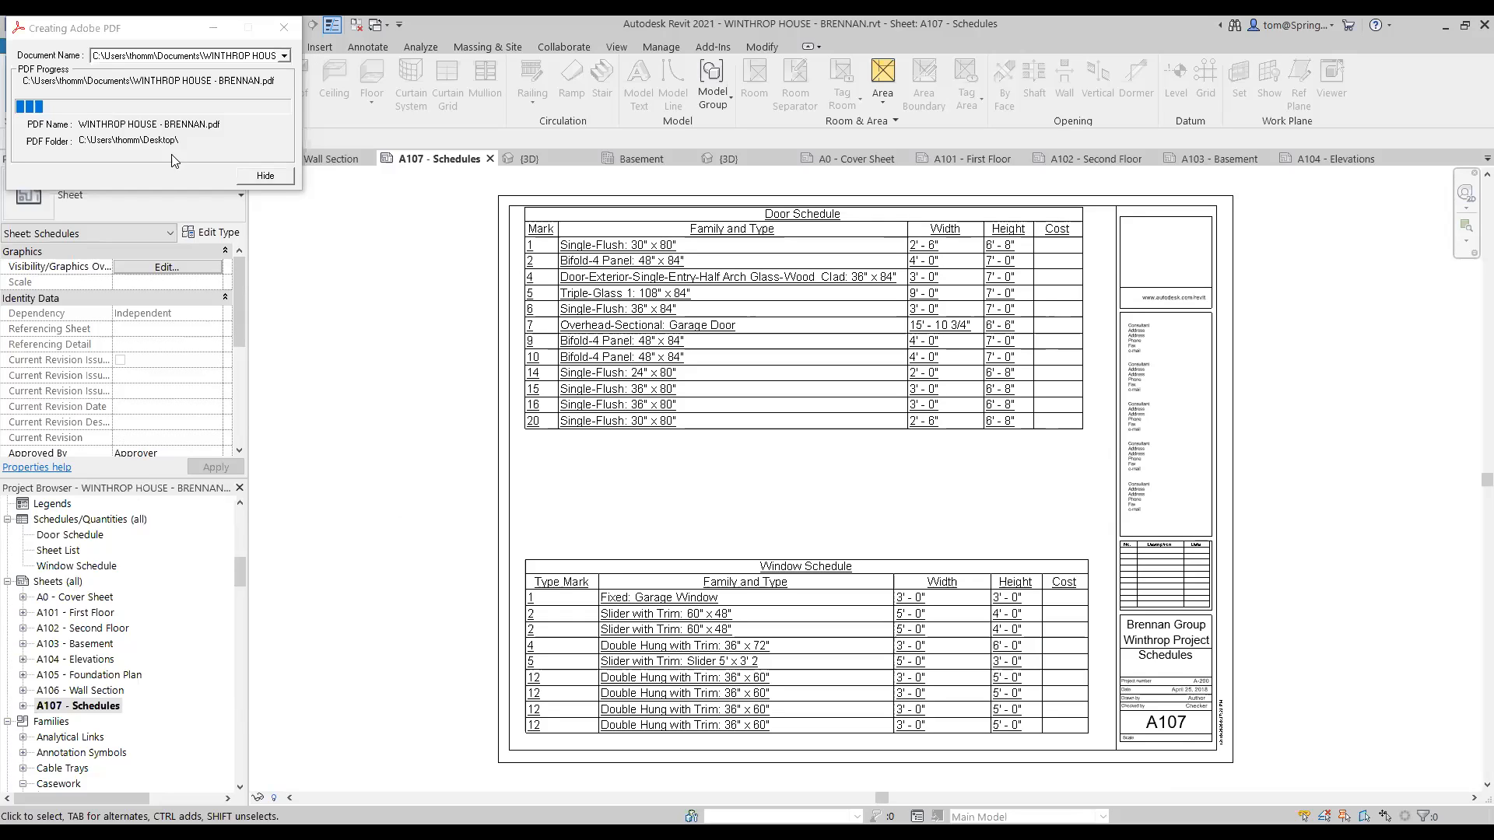
left_click(278, 178)
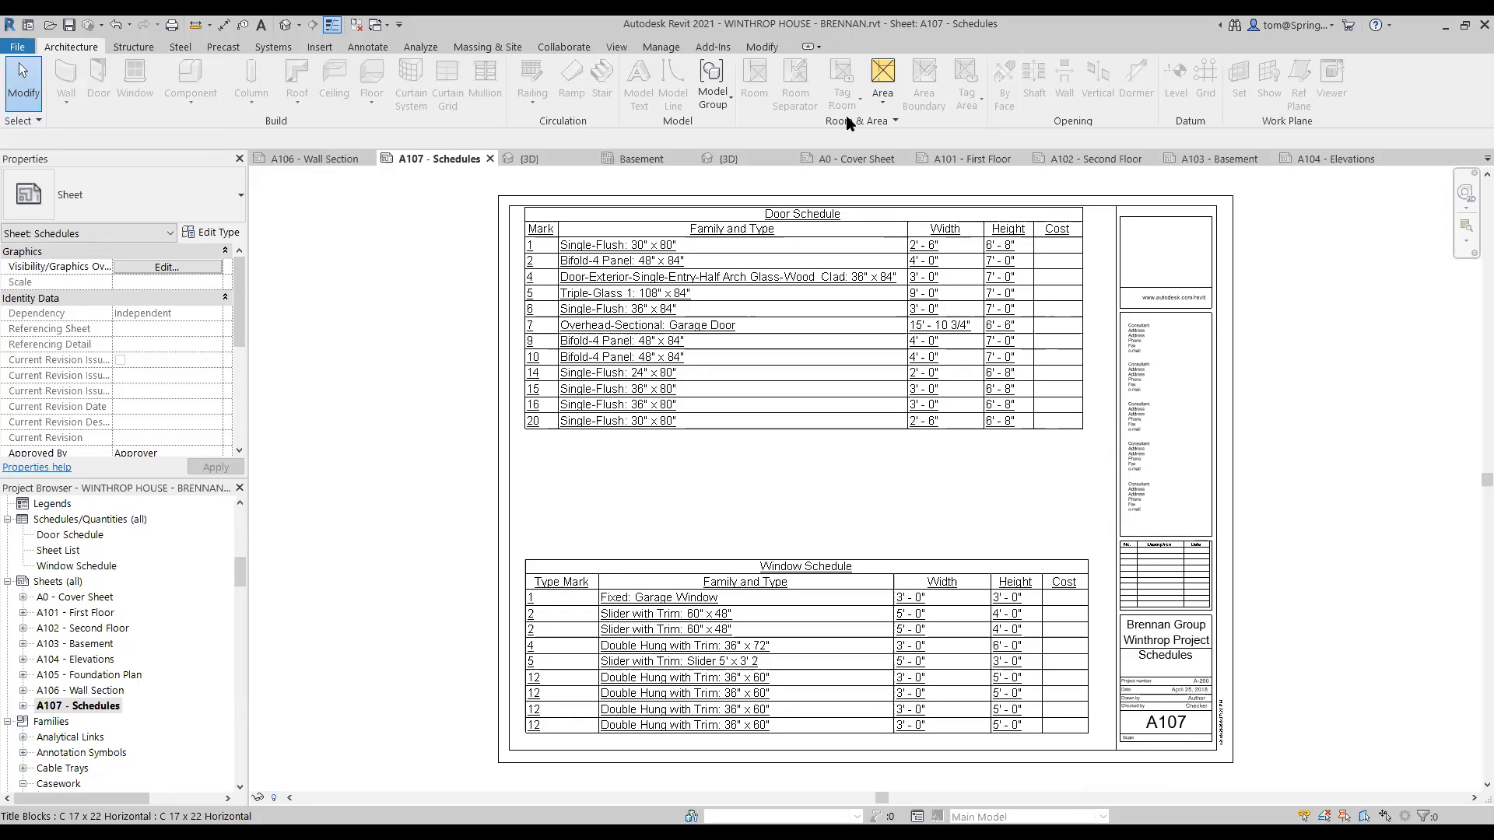
- Switch to the browser and open the course's Winthrop Project - Weeks 13, 14 & 15 page in Blackboard
key("alt+Tab")
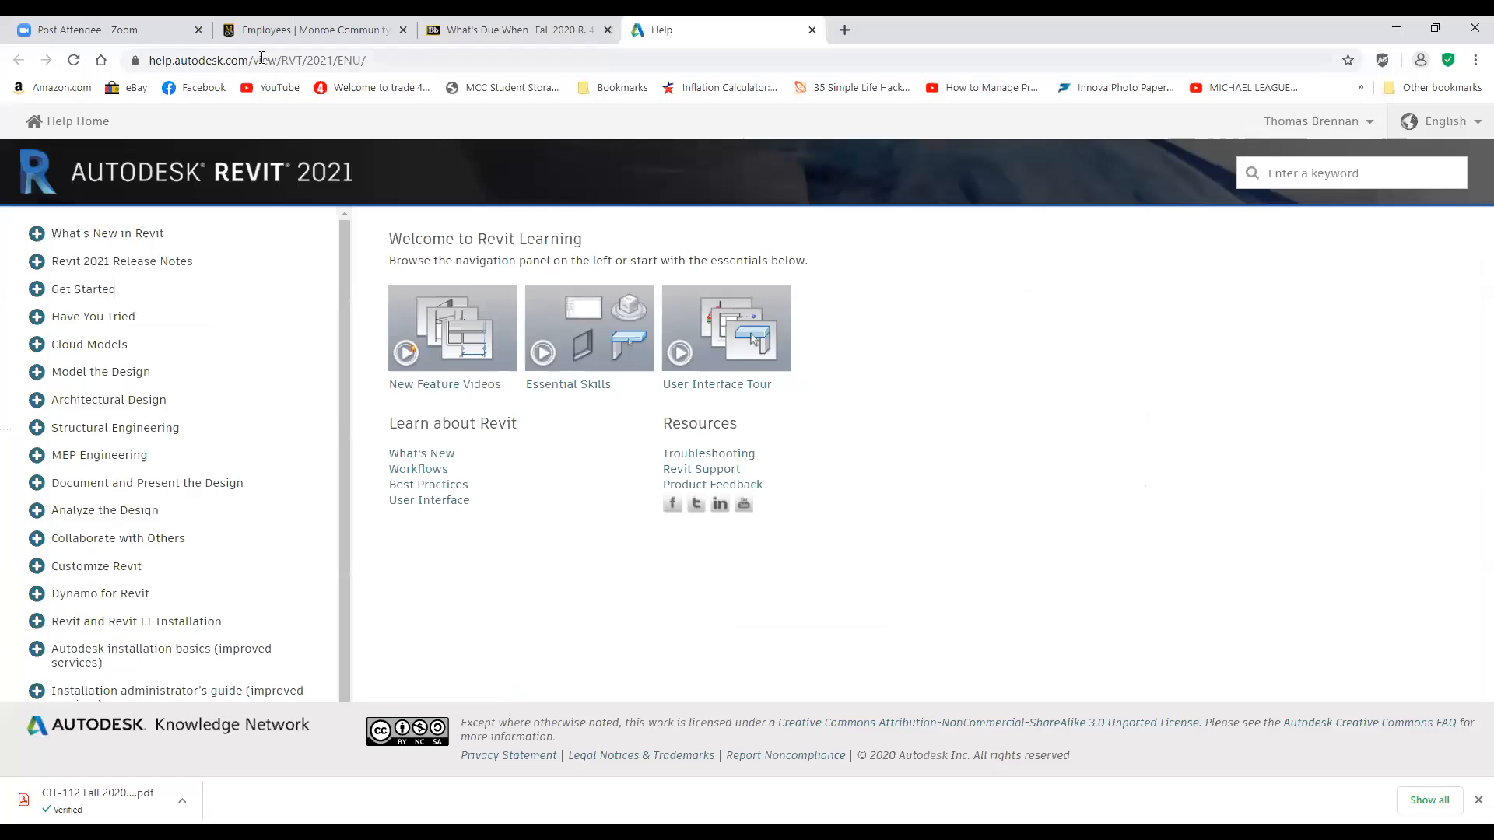
left_click(537, 35)
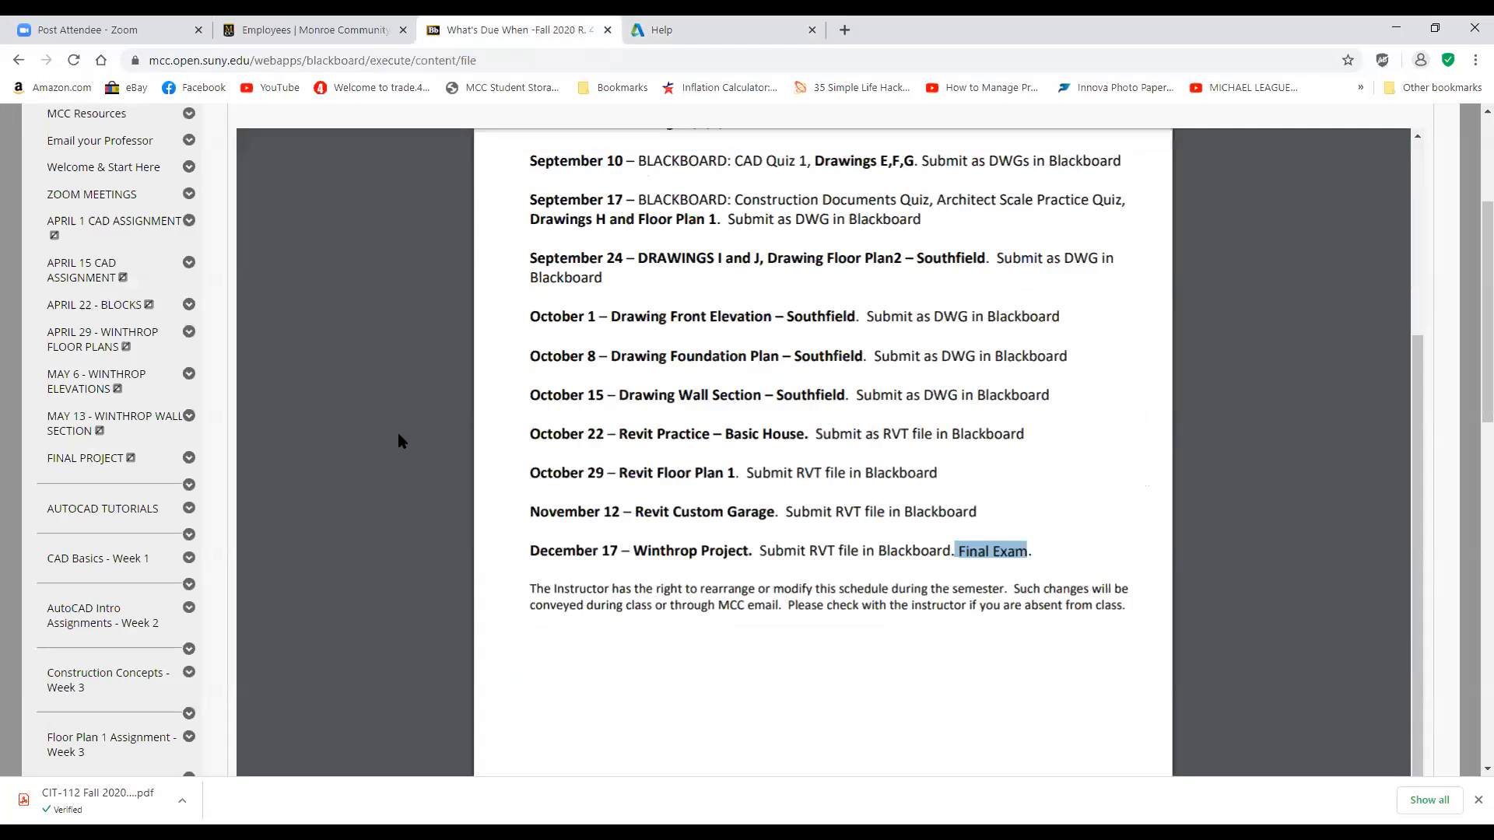
scroll(136, 580, "down", 3)
scroll(137, 580, "down", 6)
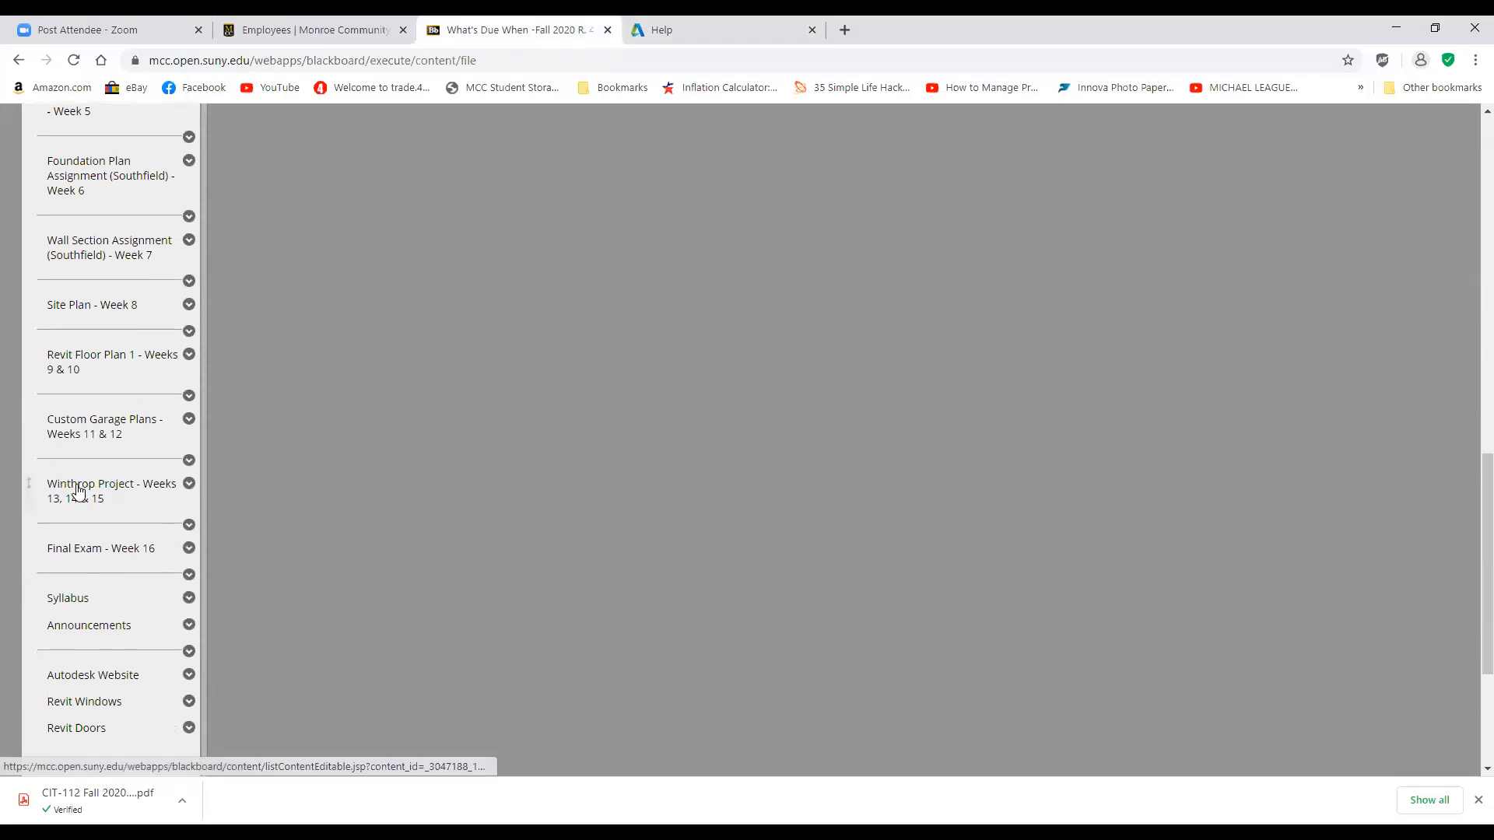
left_click(78, 490)
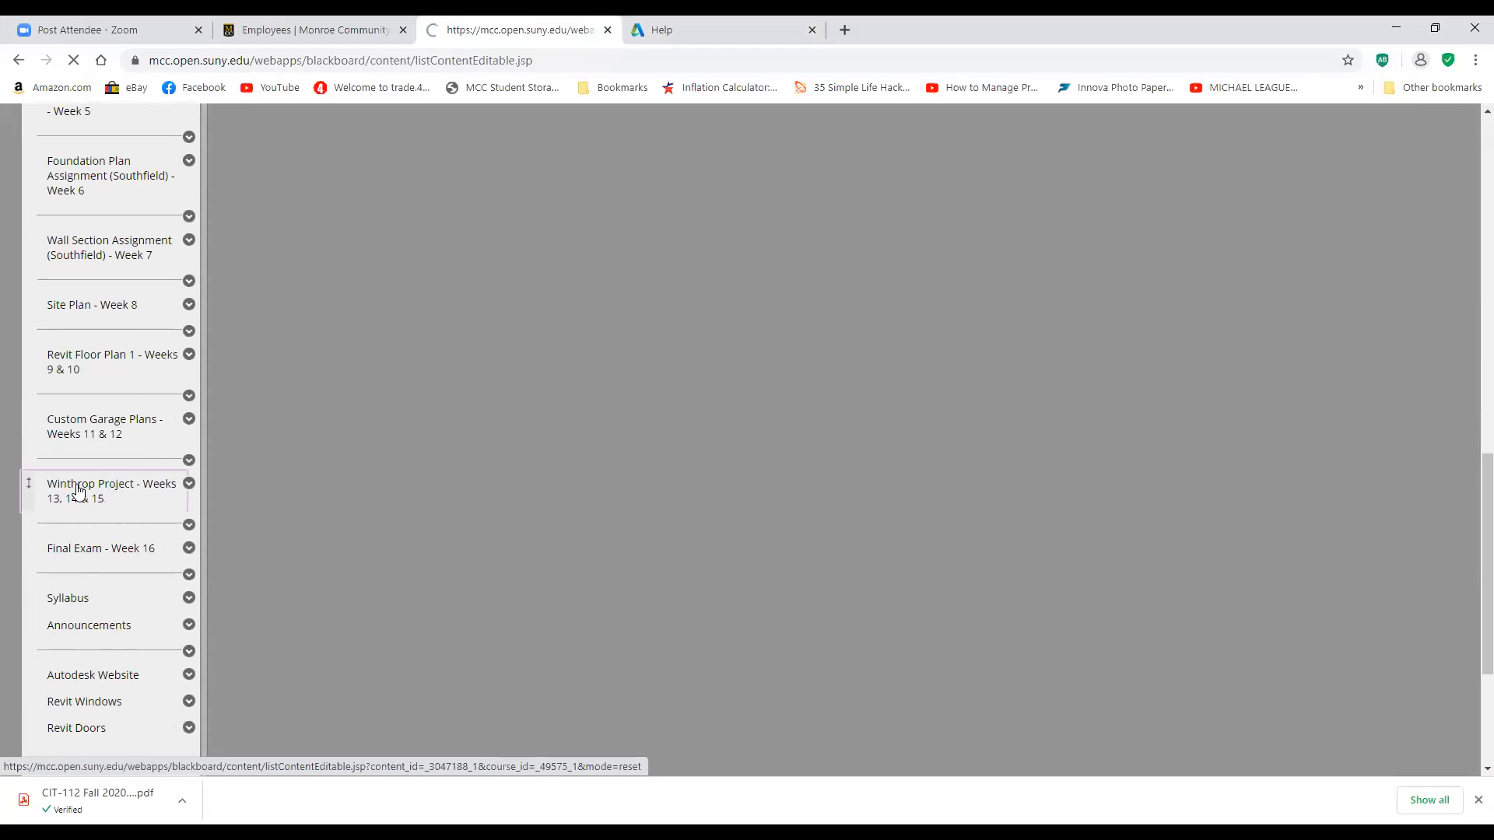
scroll(650, 562, "down", 1)
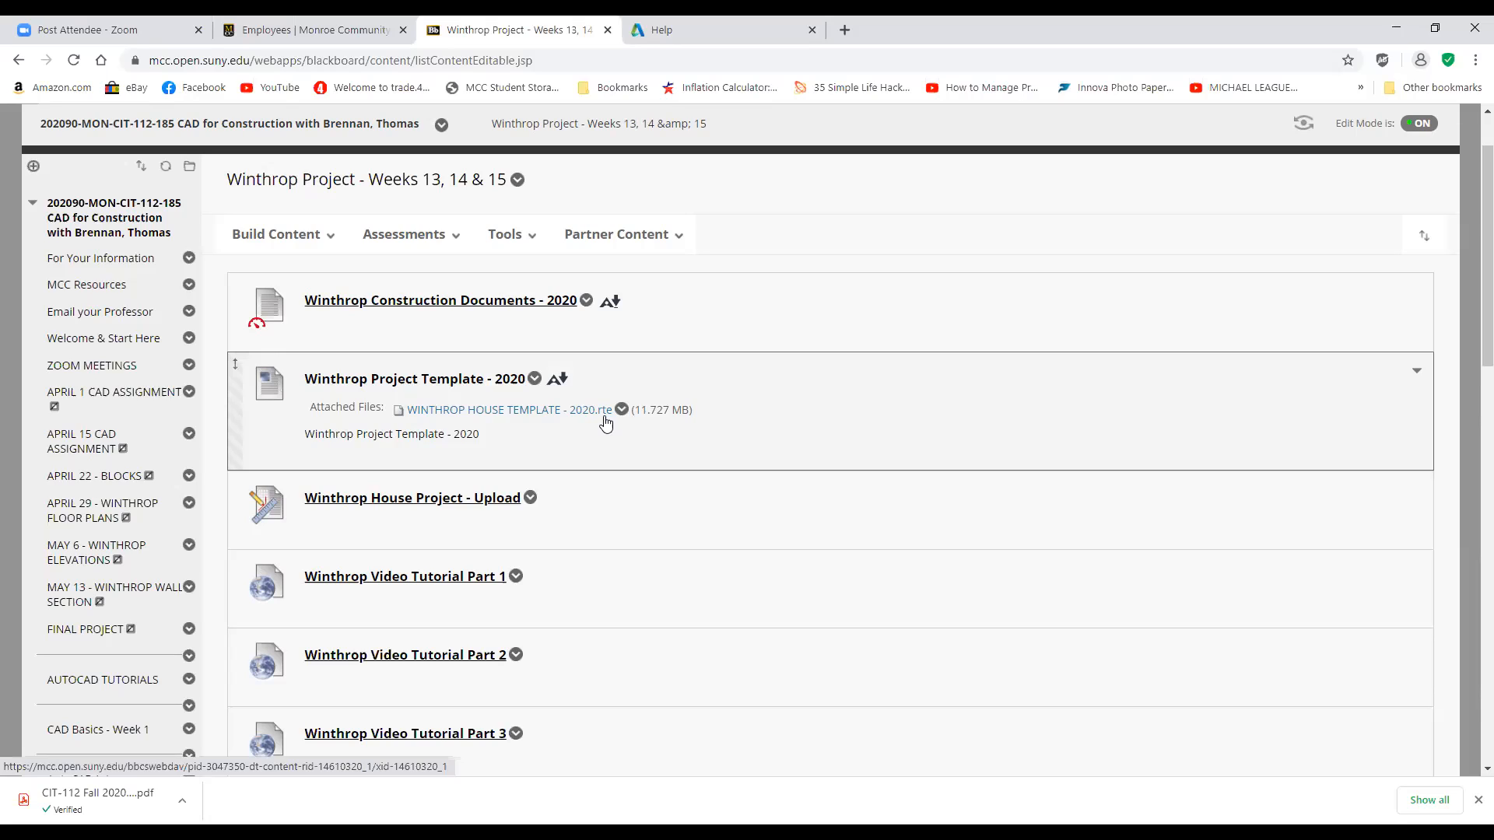
- Open the Winthrop House Project - Upload assignment and examine its file attachment and submission options
left_click(503, 501)
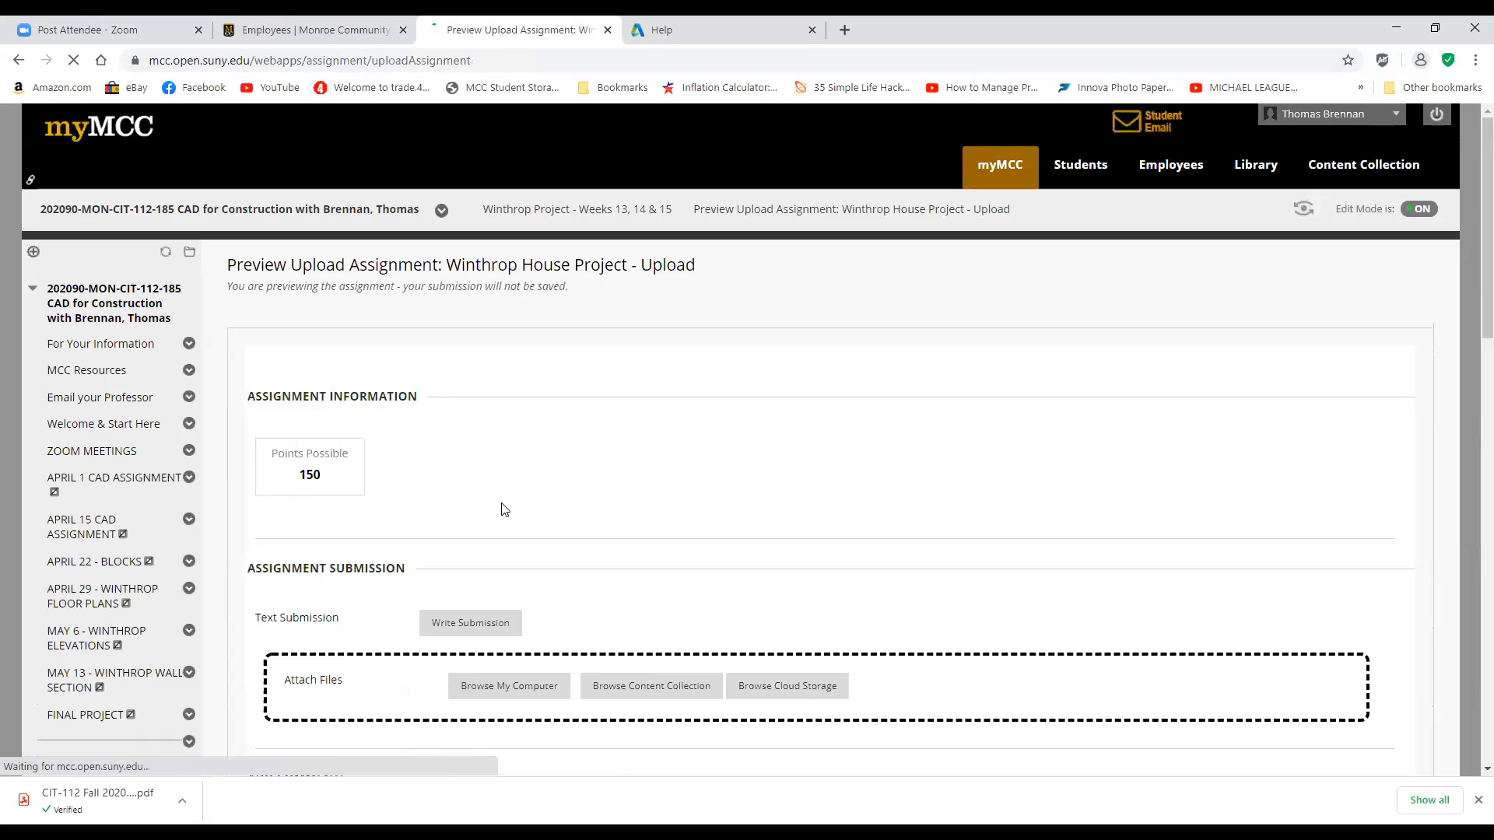
scroll(817, 452, "down", 4)
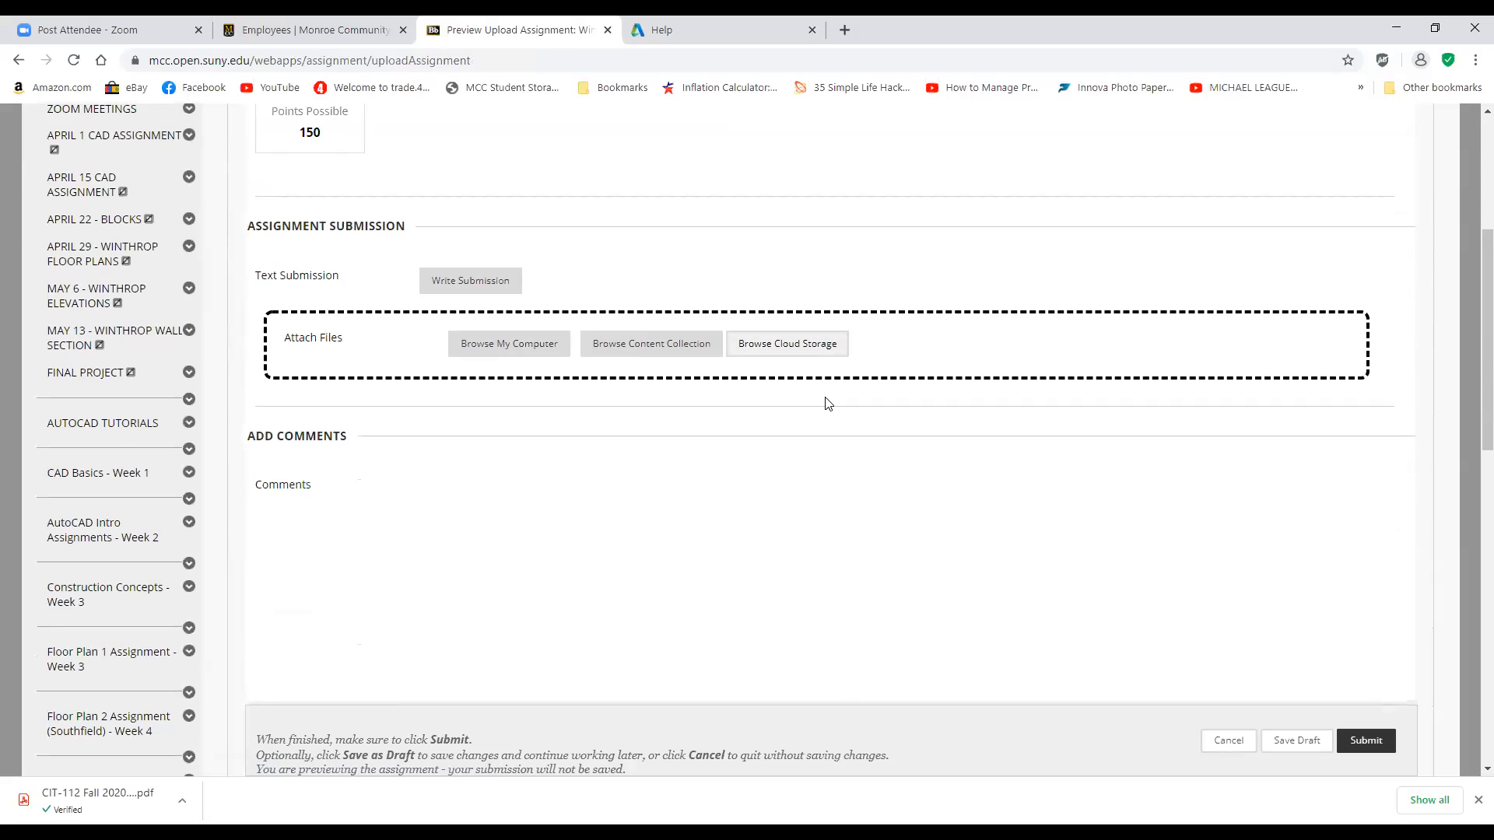
scroll(825, 402, "up", 4)
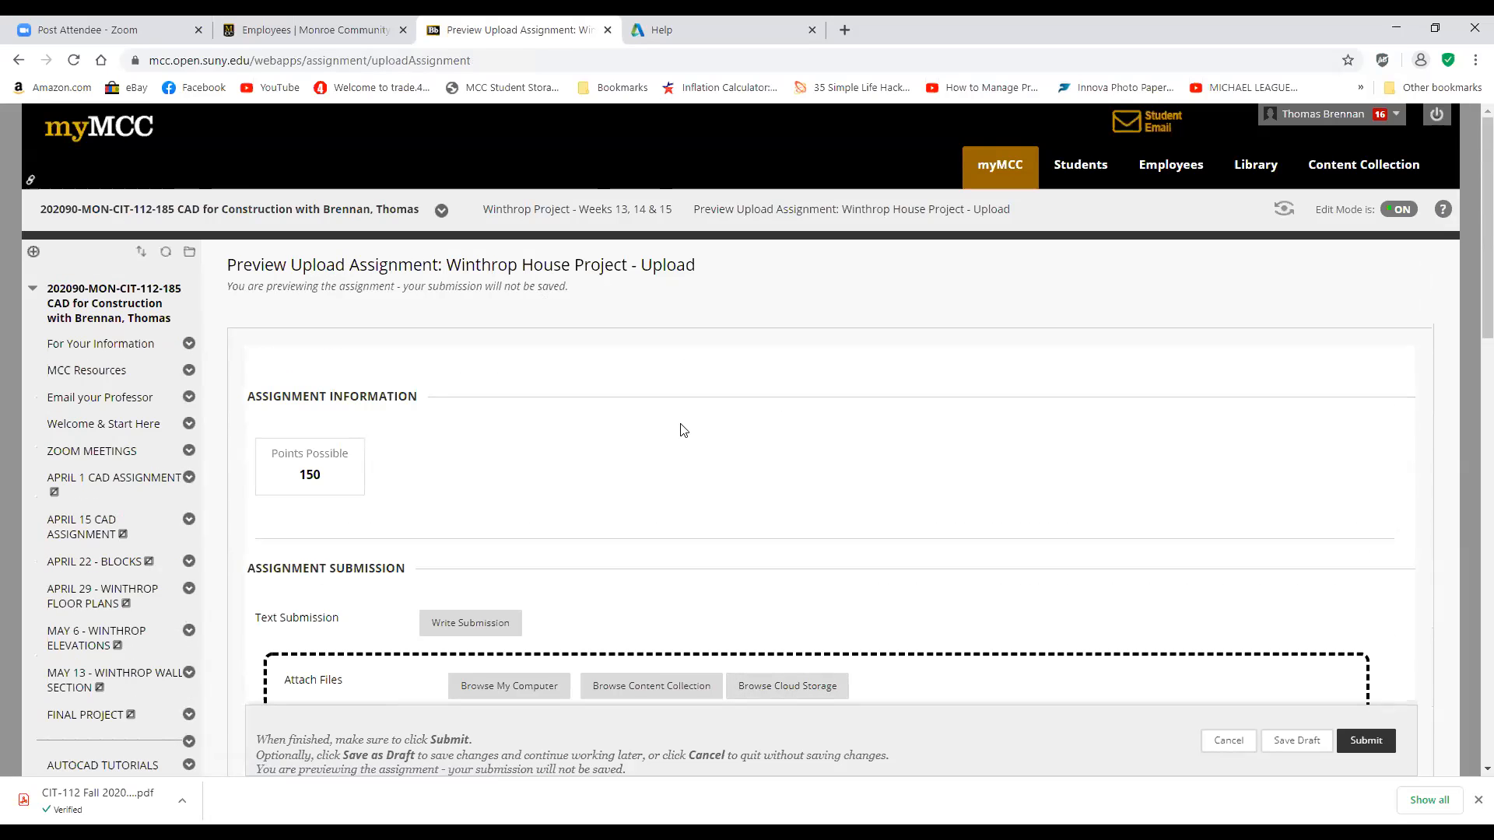
scroll(684, 432, "down", 7)
scroll(685, 436, "up", 7)
scroll(684, 440, "down", 2)
scroll(684, 440, "up", 2)
- Return to the Winthrop Project page and look over its listed documents, template, upload link and video tutorials
left_click(18, 60)
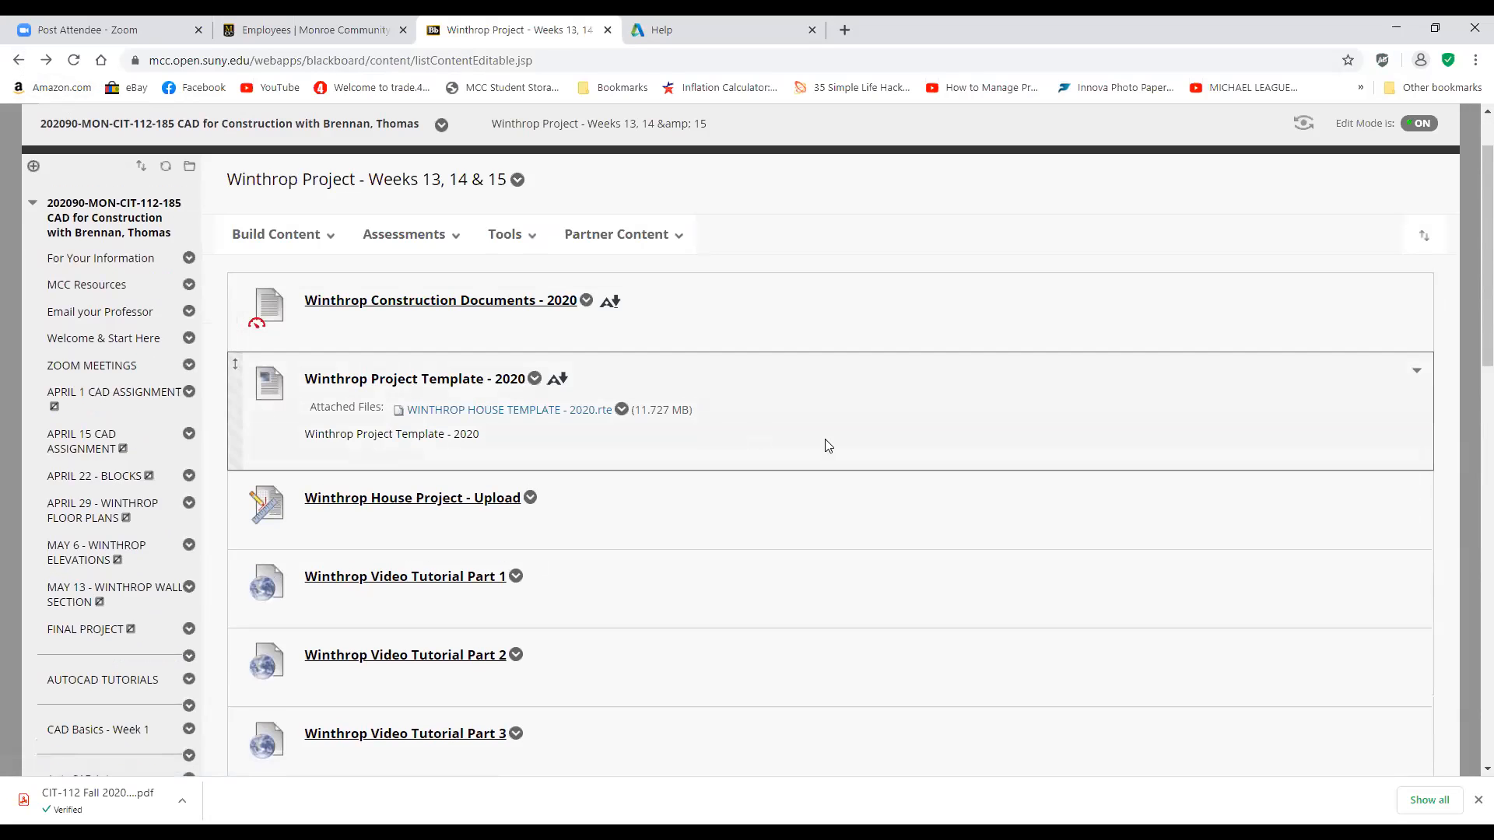
scroll(825, 444, "down", 1)
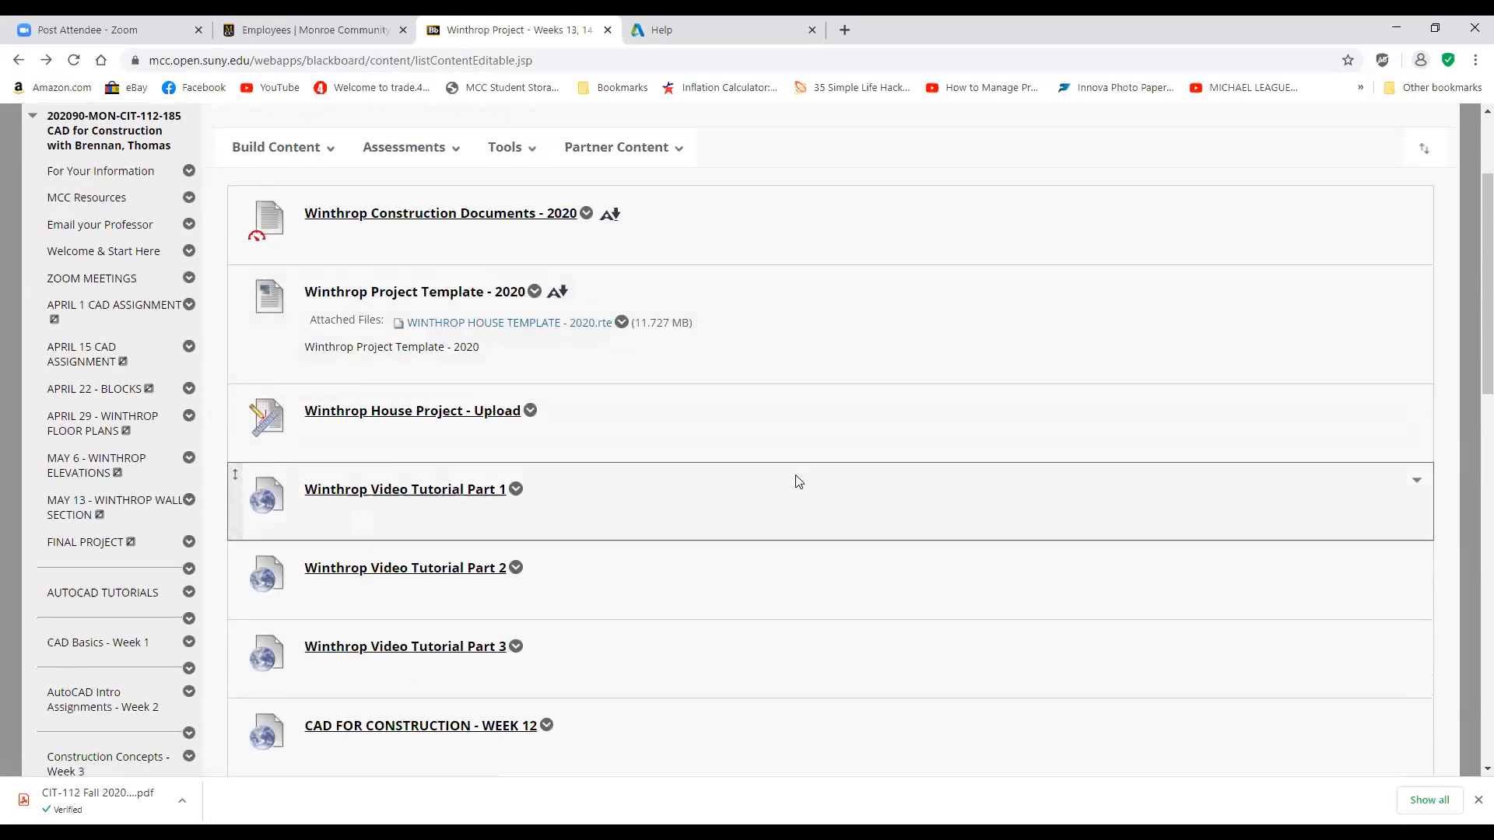
scroll(802, 483, "up", 2)
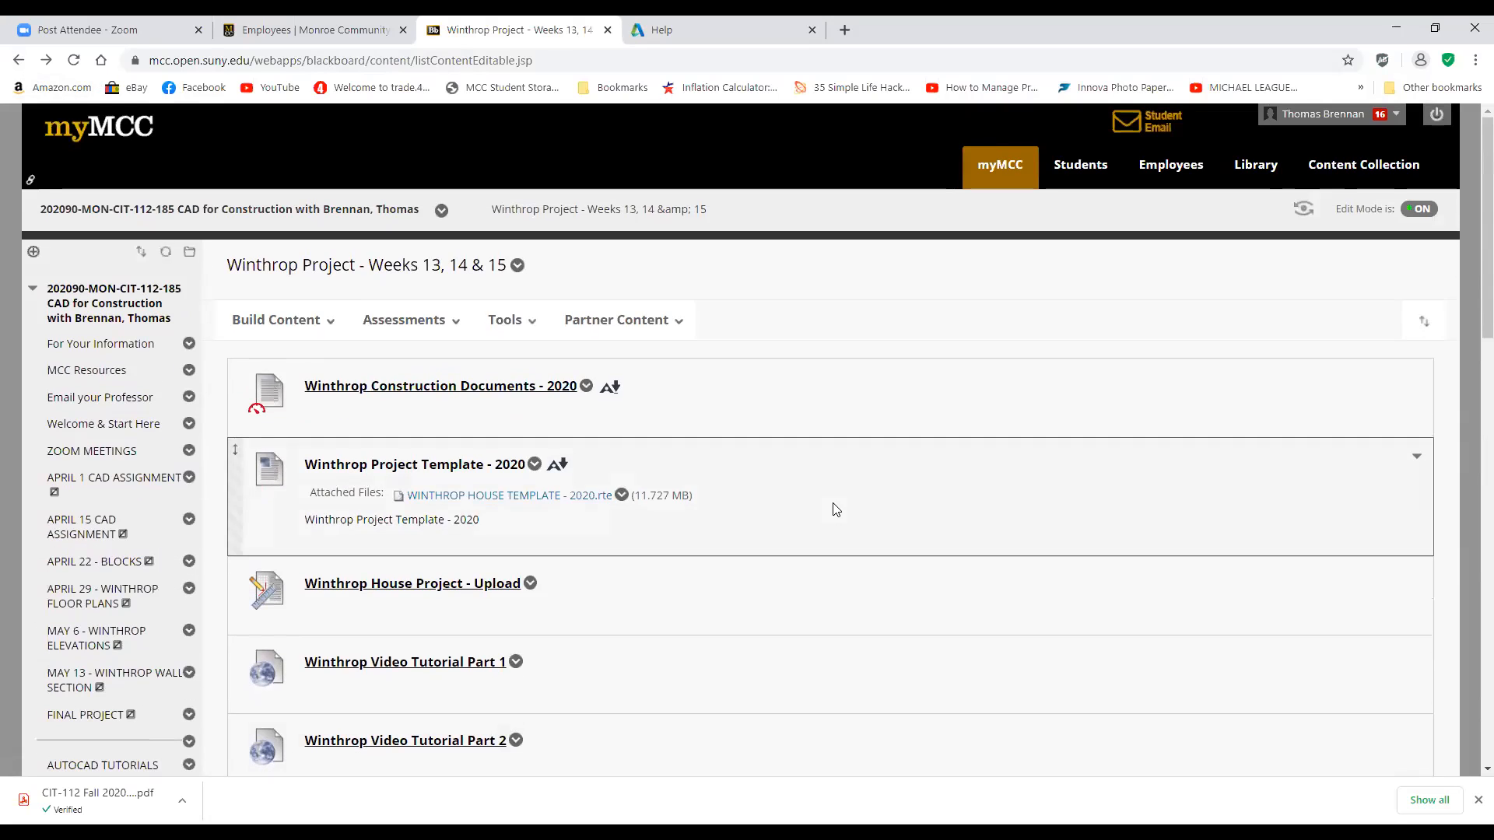